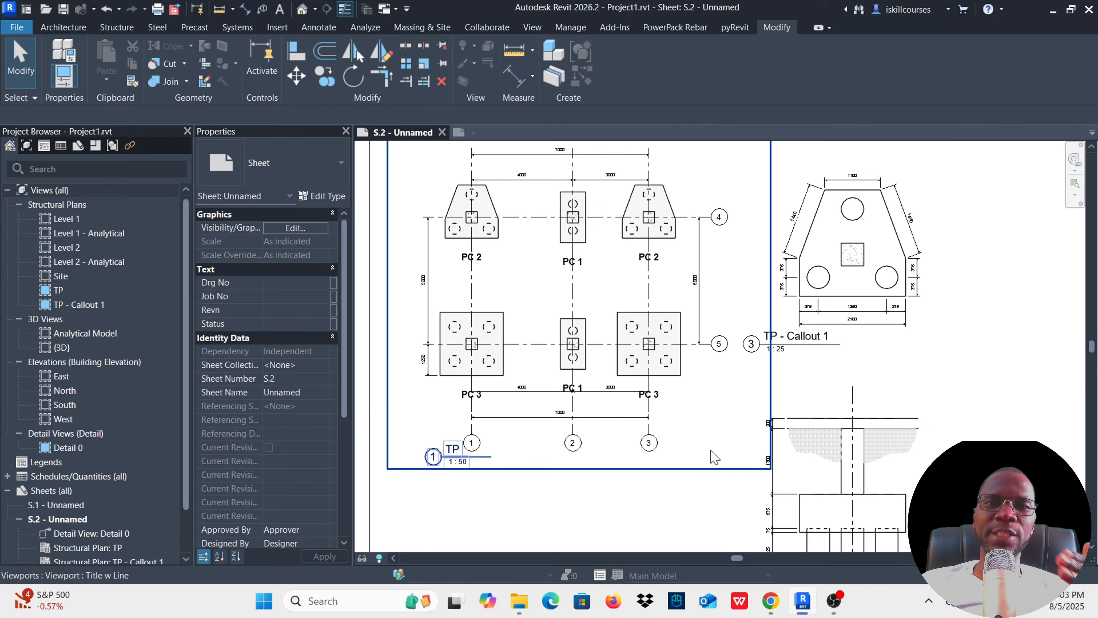
Examine the pile cap plan, the TP - Callout 1 view and the Detail 0 section on sheet S.2.
{"action": "scroll", "coordinate": [614, 309], "scroll_direction": "up", "scroll_amount": 3}
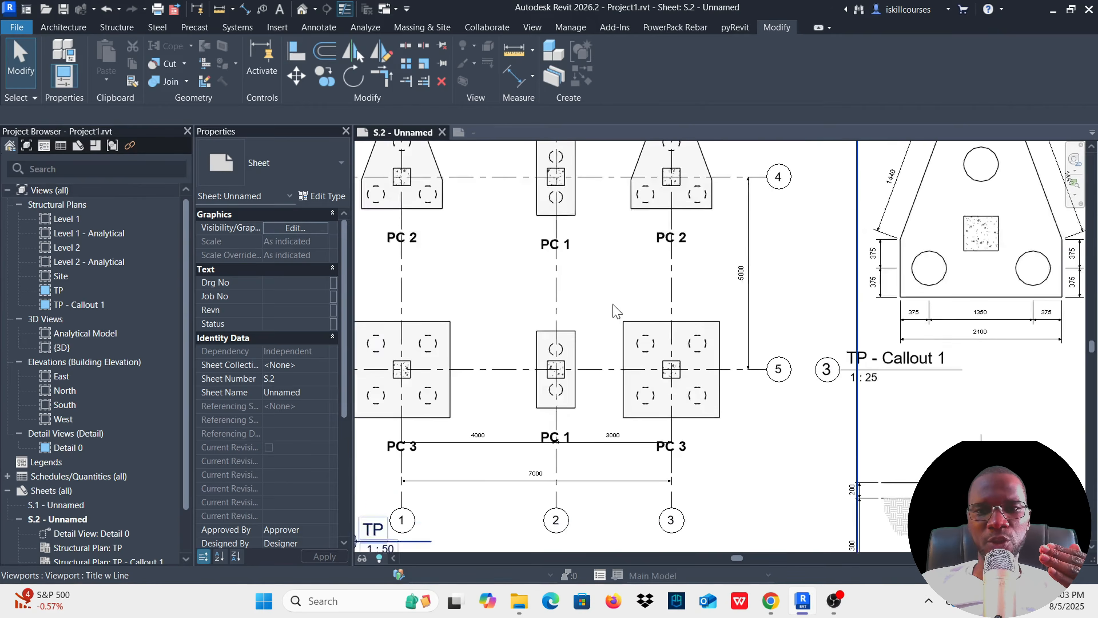
{"action": "scroll", "coordinate": [614, 309], "scroll_direction": "down", "scroll_amount": 2}
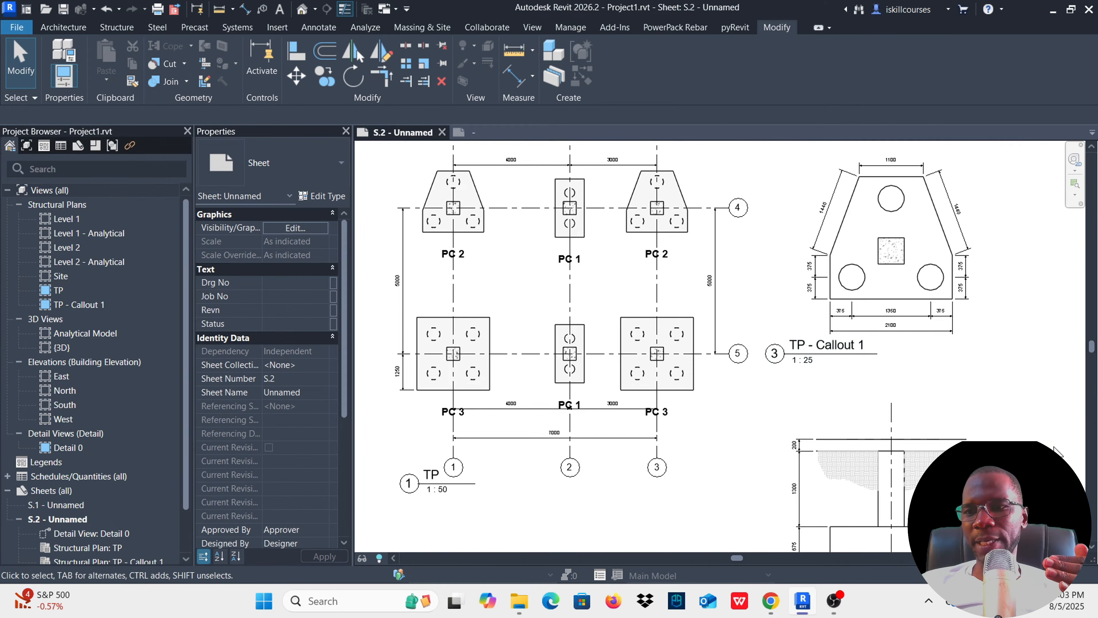
{"action": "middle_click_drag", "start_coordinate": [1050, 424], "coordinate": [761, 464]}
{"action": "scroll", "coordinate": [639, 328], "scroll_direction": "up", "scroll_amount": 2}
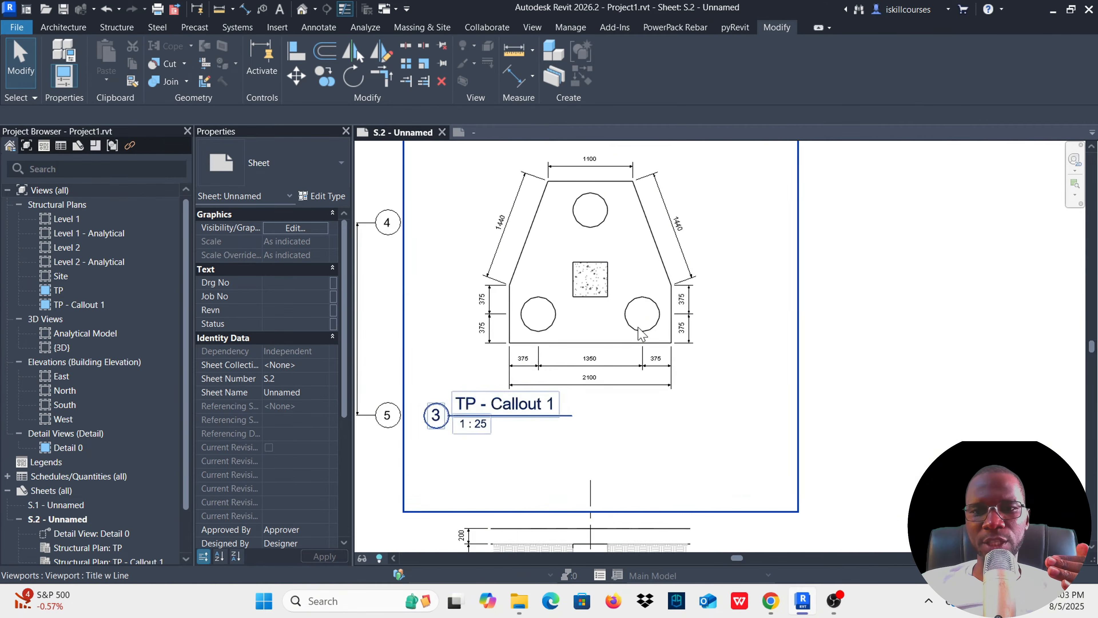
{"action": "scroll", "coordinate": [641, 333], "scroll_direction": "down", "scroll_amount": 4}
{"action": "scroll", "coordinate": [676, 478], "scroll_direction": "up", "scroll_amount": 4}
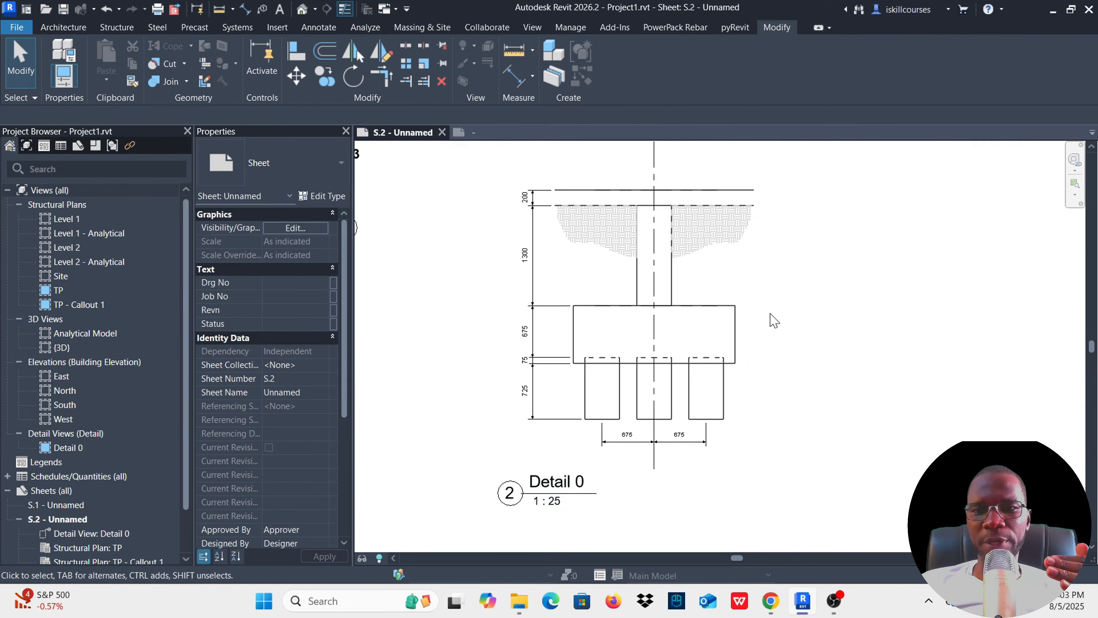
{"action": "scroll", "coordinate": [783, 293], "scroll_direction": "down", "scroll_amount": 5}
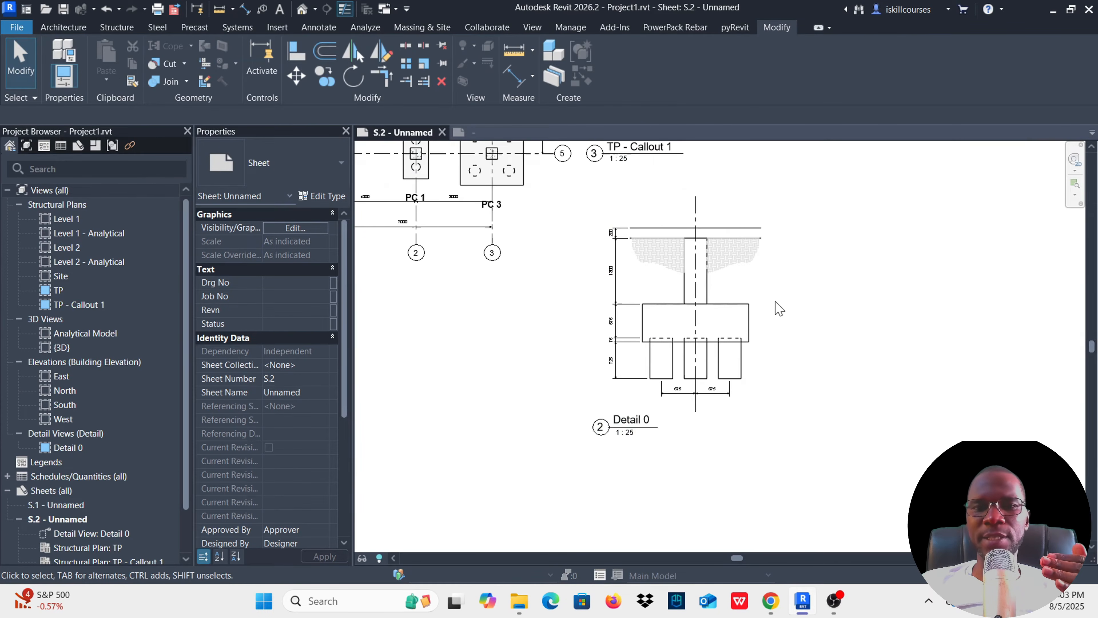
{"action": "scroll", "coordinate": [680, 234], "scroll_direction": "up", "scroll_amount": 5}
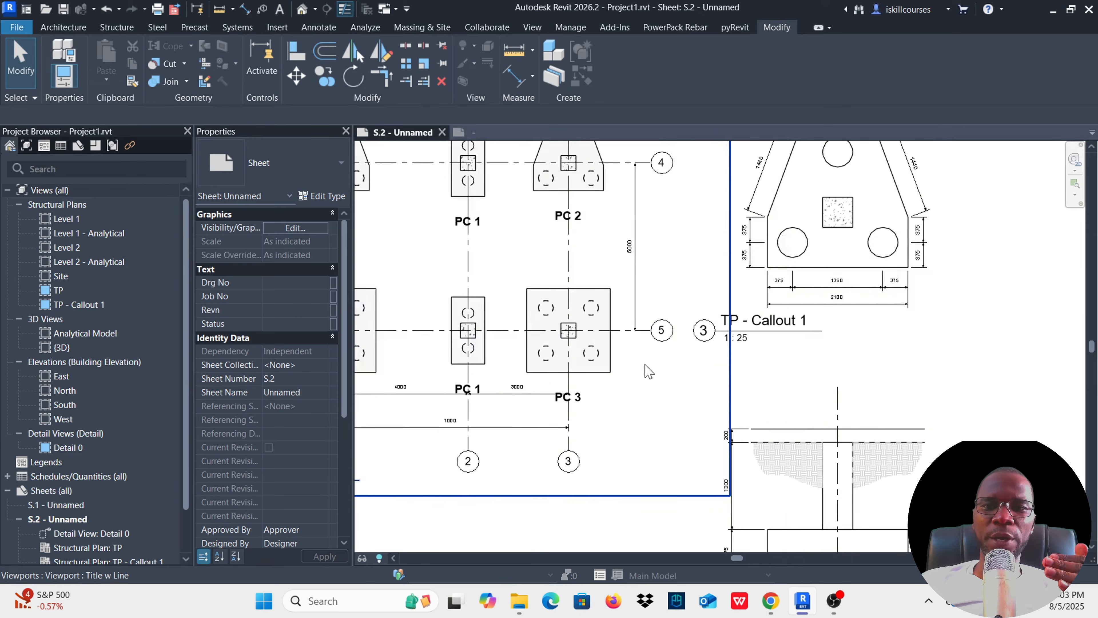
{"action": "scroll", "coordinate": [632, 467], "scroll_direction": "down", "scroll_amount": 2}
{"action": "scroll", "coordinate": [632, 484], "scroll_direction": "down", "scroll_amount": 1}
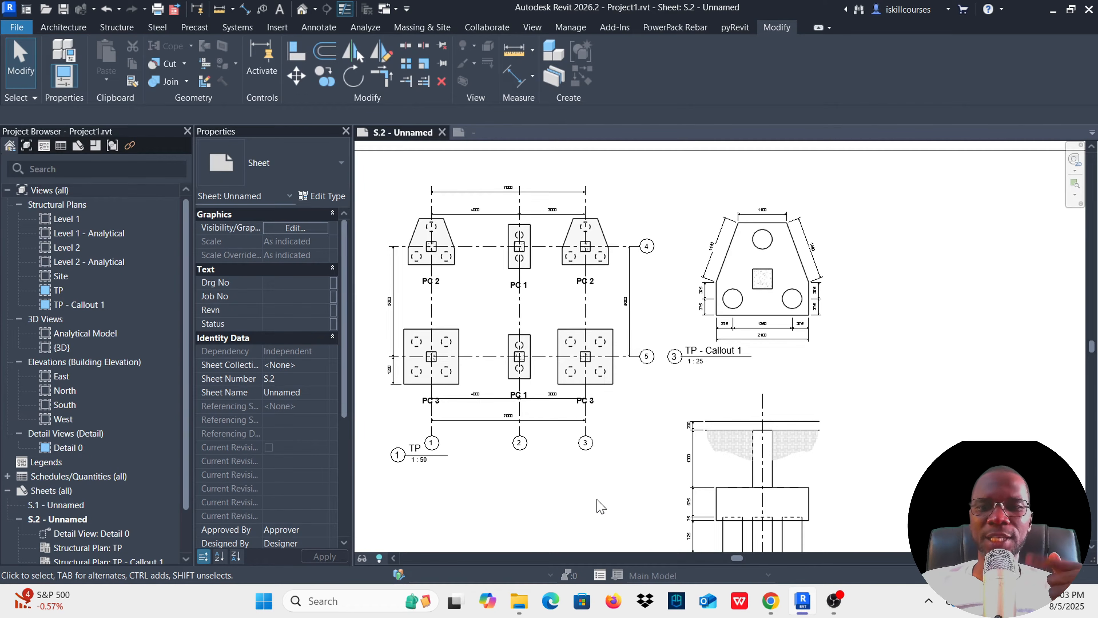
{"action": "scroll", "coordinate": [829, 506], "scroll_direction": "up", "scroll_amount": 5}
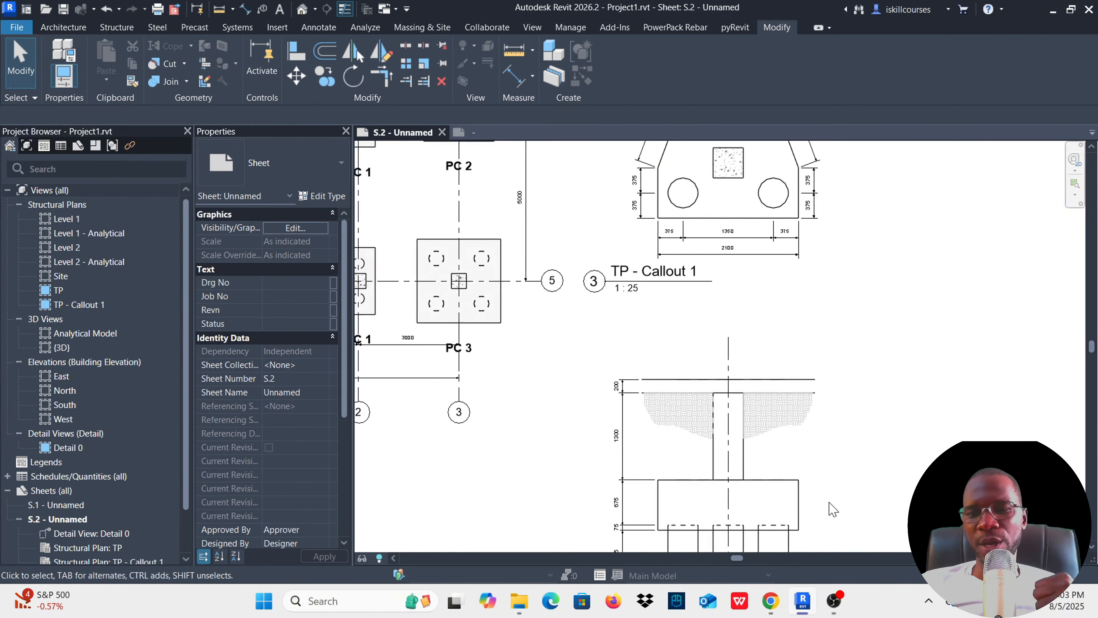
{"action": "scroll", "coordinate": [774, 380], "scroll_direction": "down", "scroll_amount": 4}
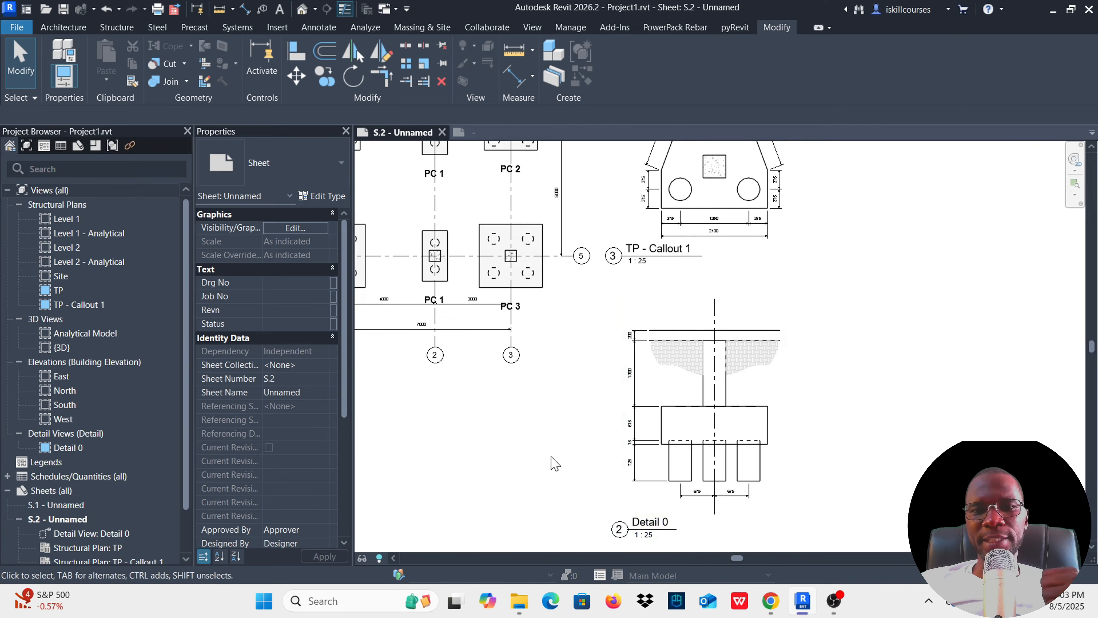
{"action": "scroll", "coordinate": [554, 458], "scroll_direction": "down", "scroll_amount": 3}
{"action": "scroll", "coordinate": [460, 389], "scroll_direction": "up", "scroll_amount": 3}
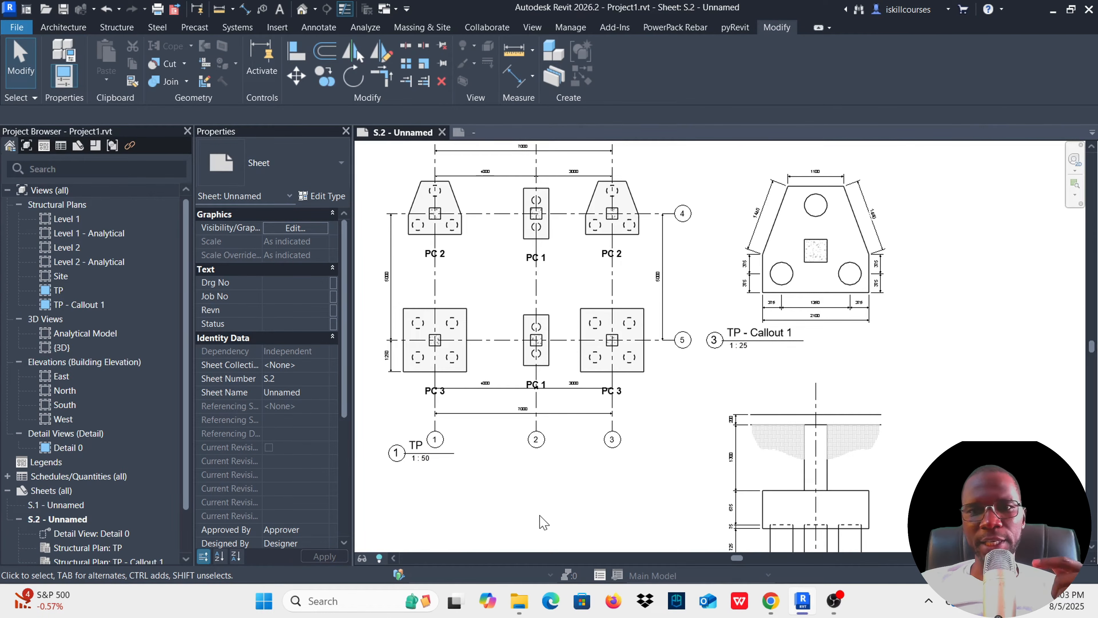
Close the pile cap project and the M_Structural Foundation Tag family to return to the Home screen.
{"action": "left_click", "coordinate": [442, 132]}
{"action": "left_click", "coordinate": [576, 297]}
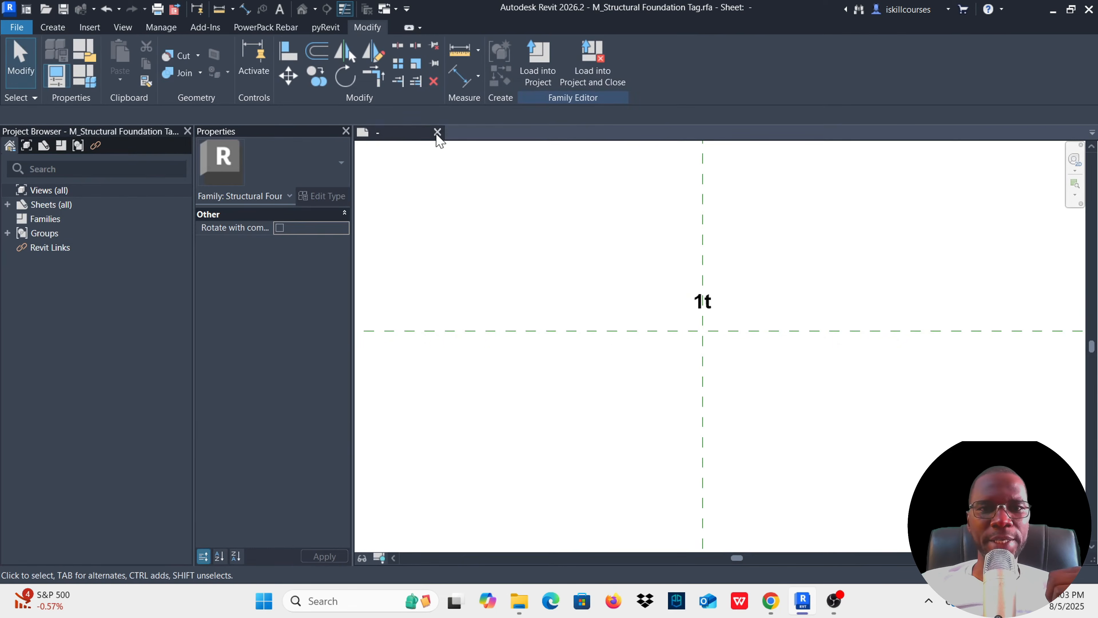
{"action": "left_click", "coordinate": [437, 133]}
{"action": "left_click", "coordinate": [583, 312]}
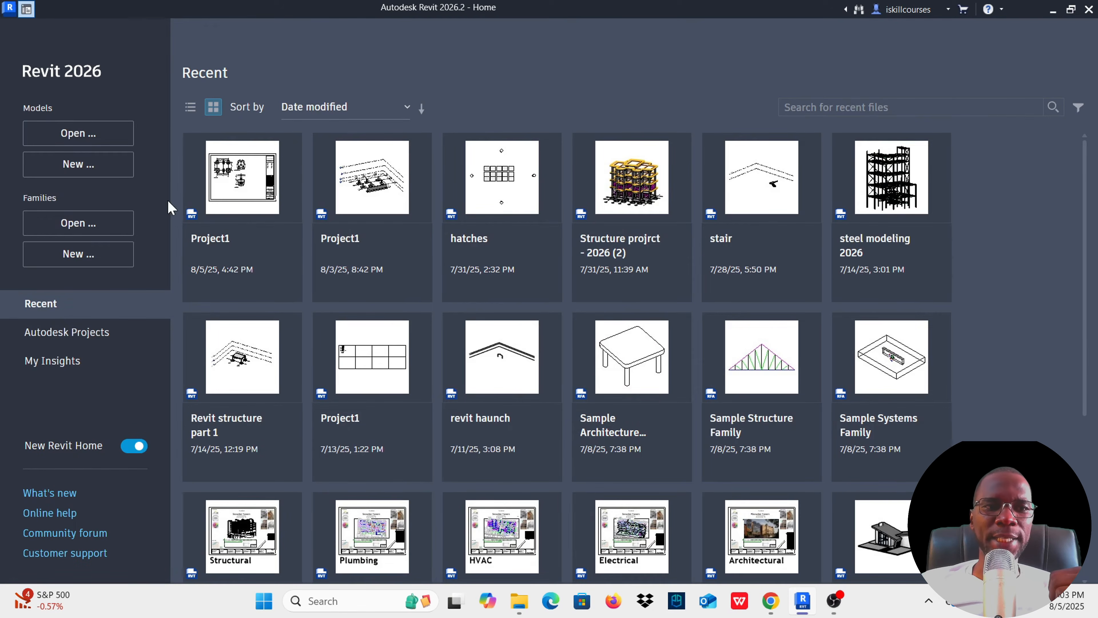
Start a new project and browse for its template file in the English folder under Templates.
{"action": "left_click", "coordinate": [79, 166]}
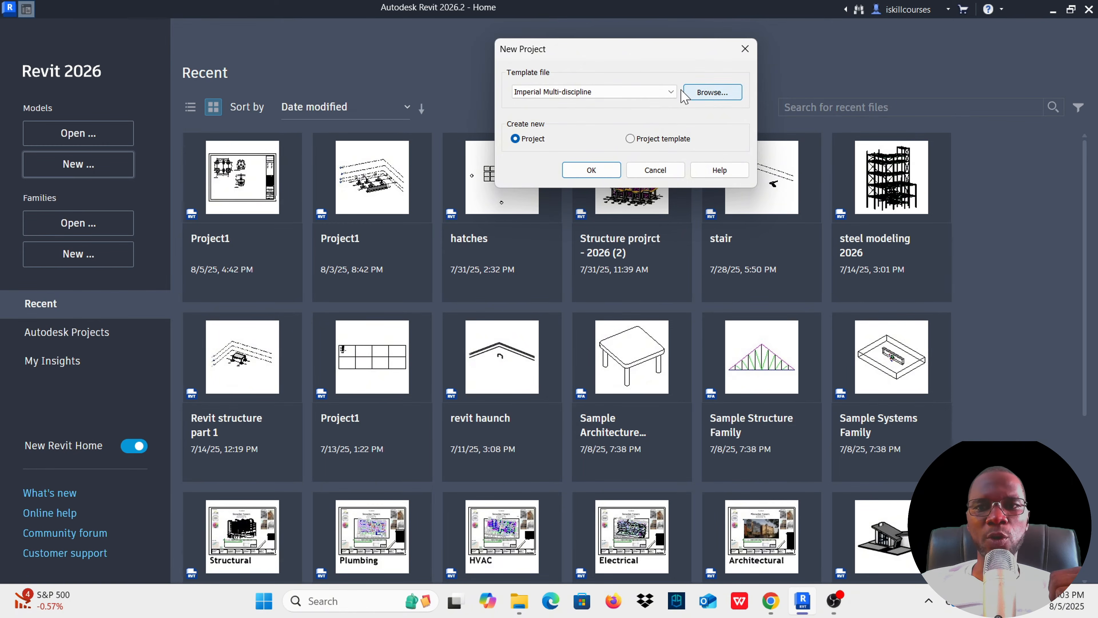
{"action": "left_click", "coordinate": [670, 92]}
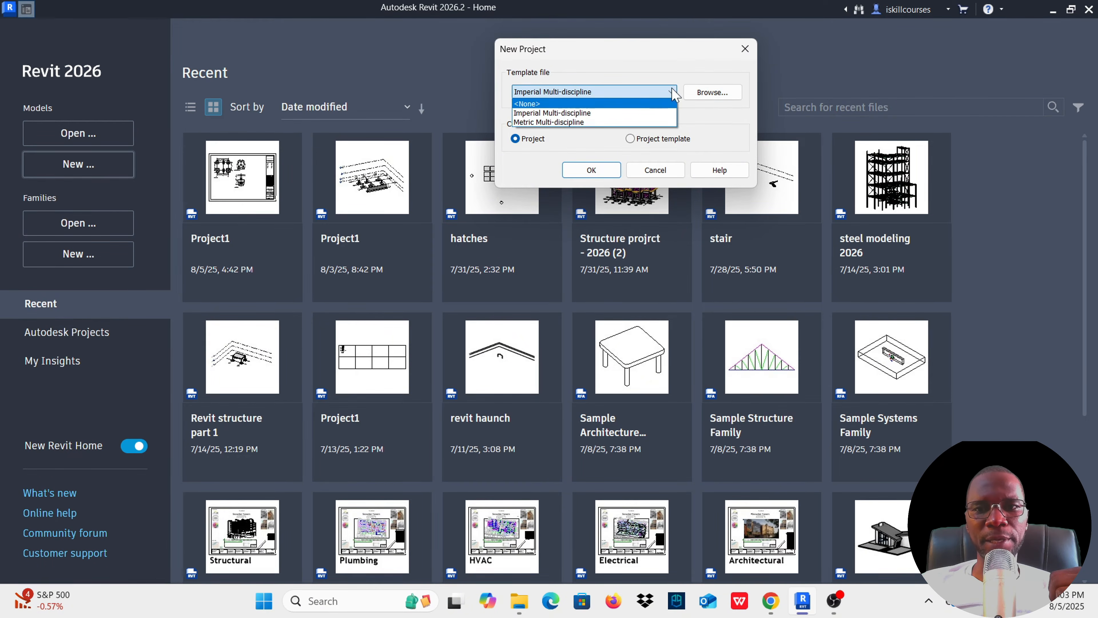
{"action": "left_click", "coordinate": [674, 93]}
{"action": "left_click", "coordinate": [711, 92]}
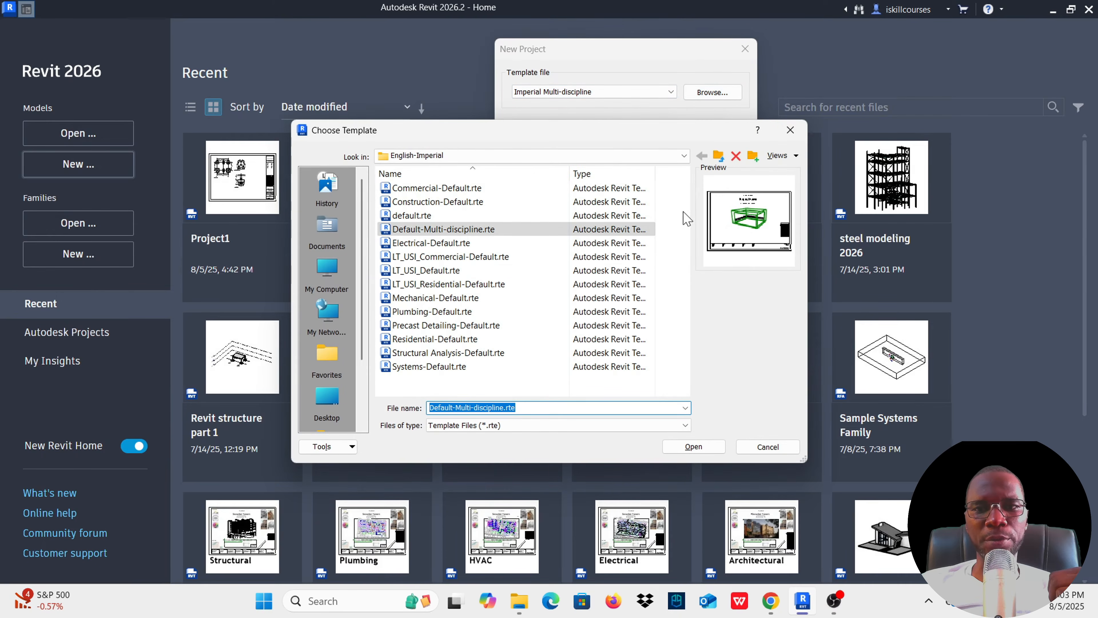
{"action": "left_click", "coordinate": [684, 156]}
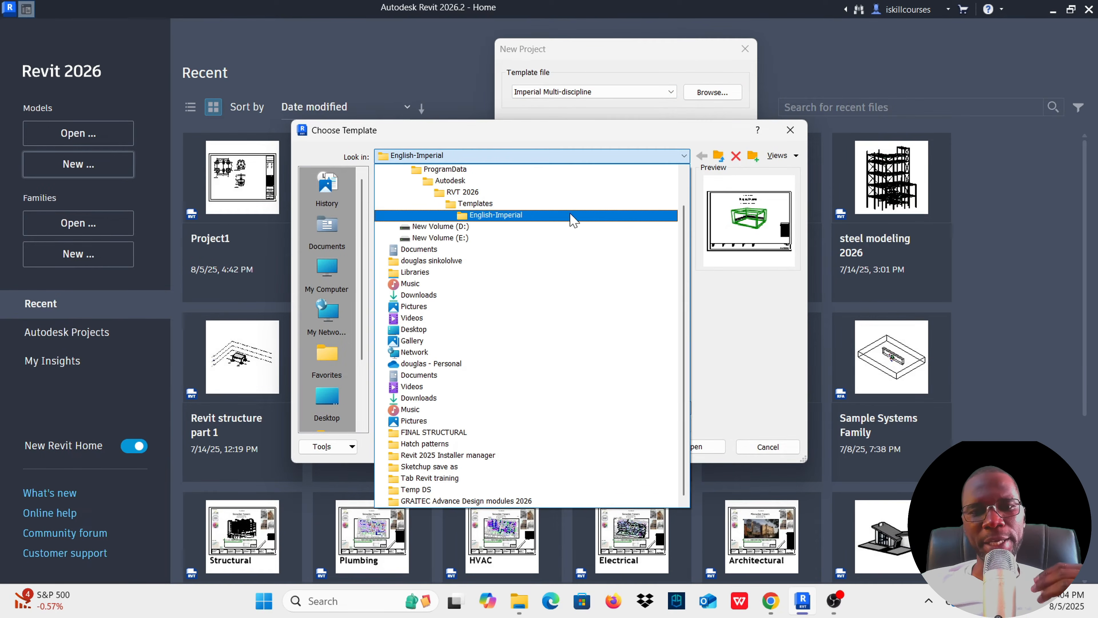
{"action": "left_click", "coordinate": [480, 203]}
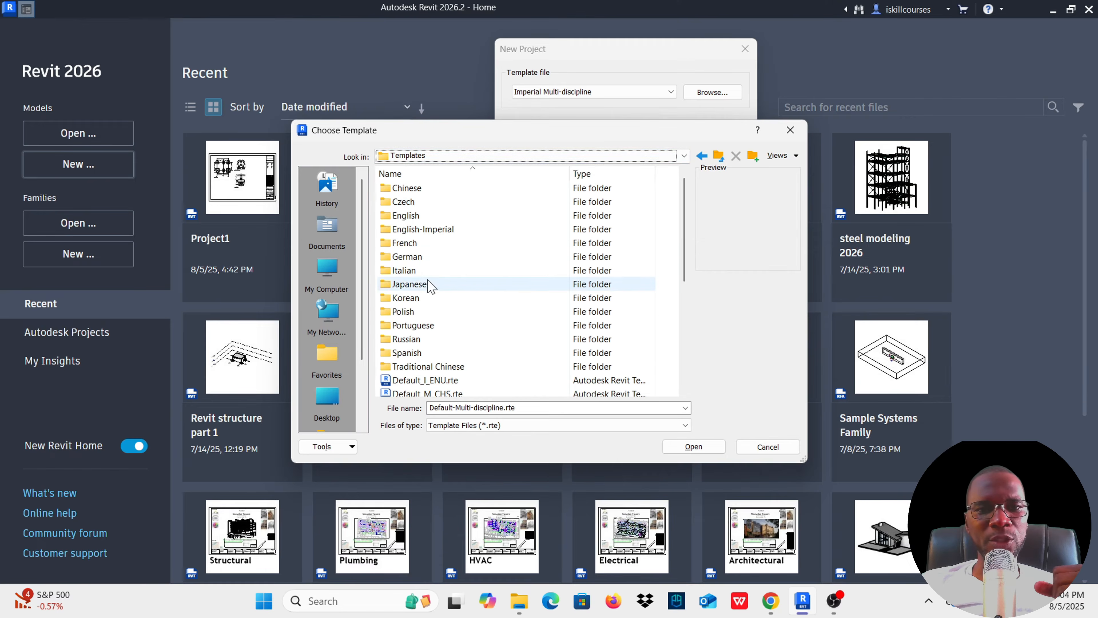
{"action": "left_click", "coordinate": [414, 227]}
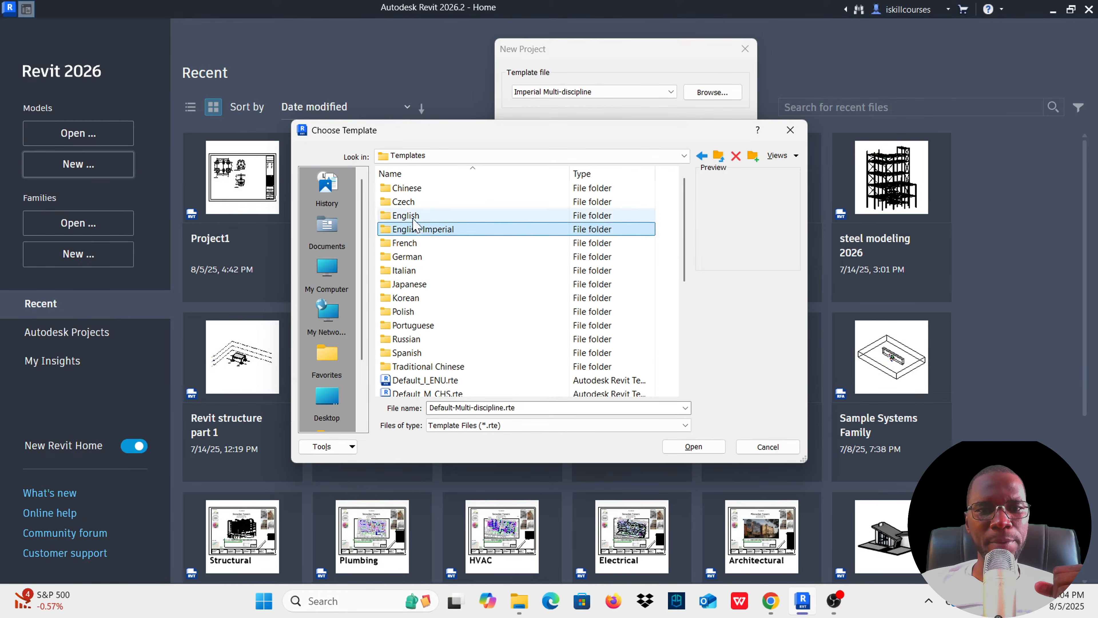
{"action": "double_click", "coordinate": [411, 216]}
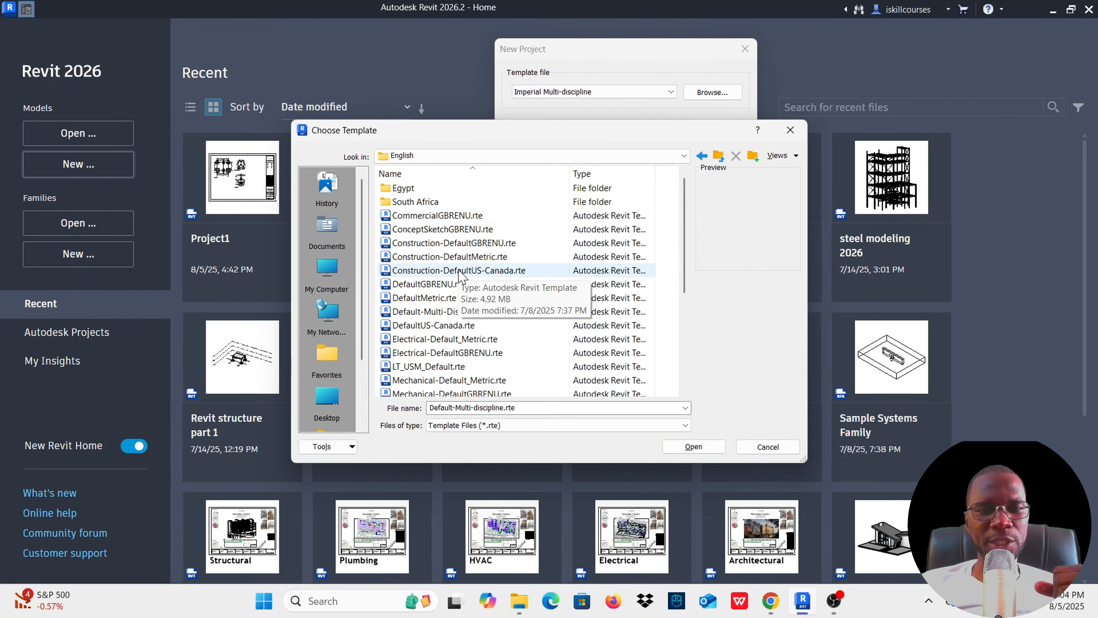
Choose the Structural Analysis-DefaultGBRENU.rte template and create the project from it.
{"action": "scroll", "coordinate": [459, 275], "scroll_direction": "down", "scroll_amount": 4}
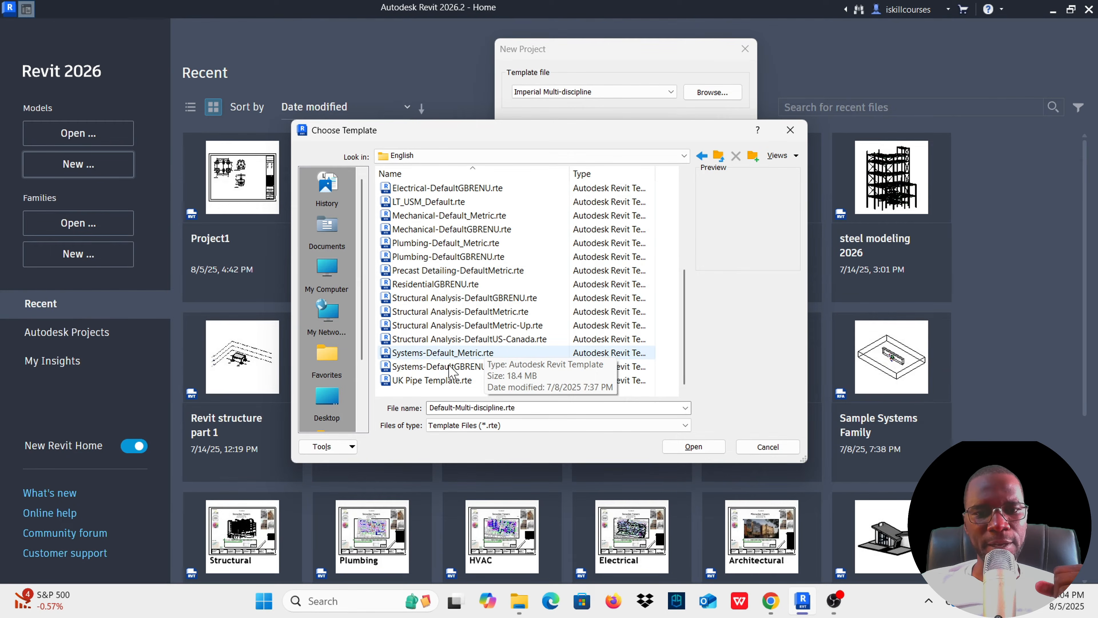
{"action": "left_click", "coordinate": [450, 298]}
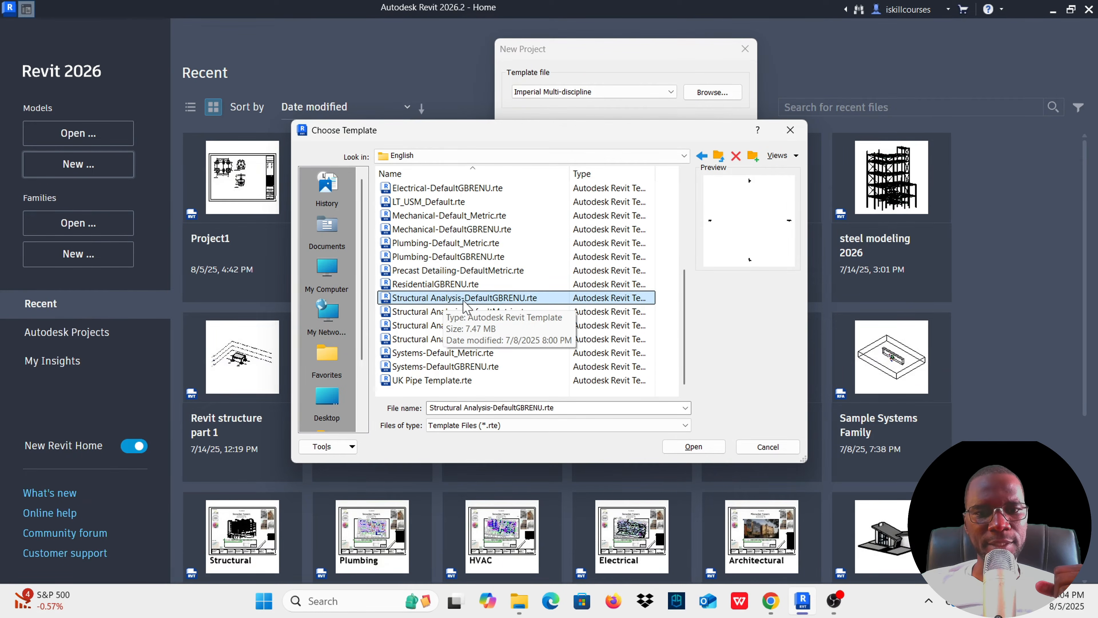
{"action": "left_click", "coordinate": [693, 446]}
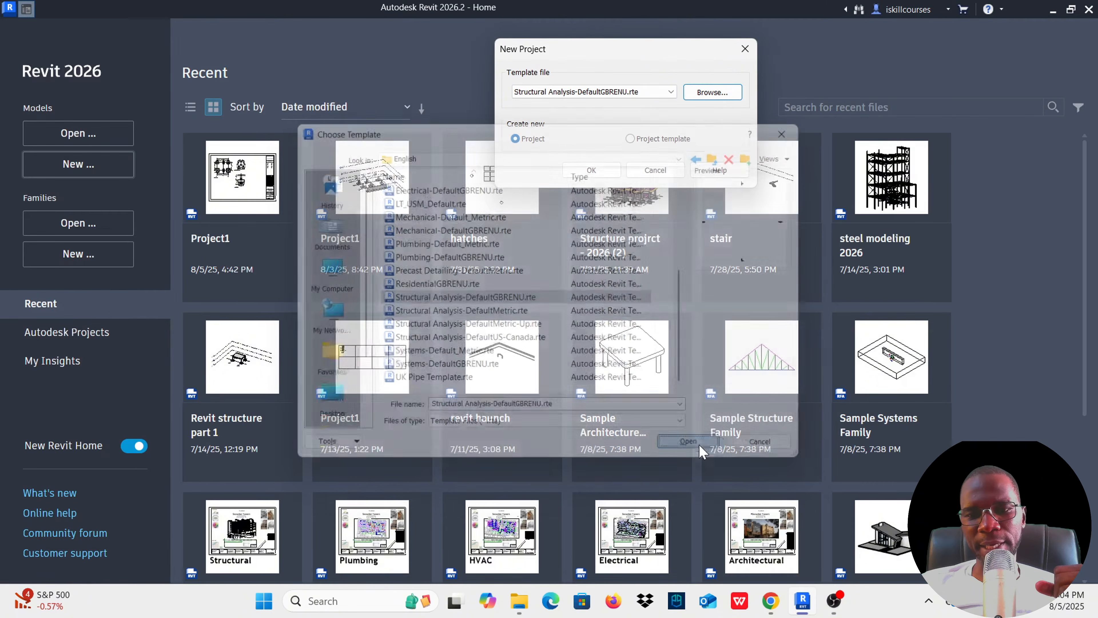
{"action": "left_click", "coordinate": [665, 97]}
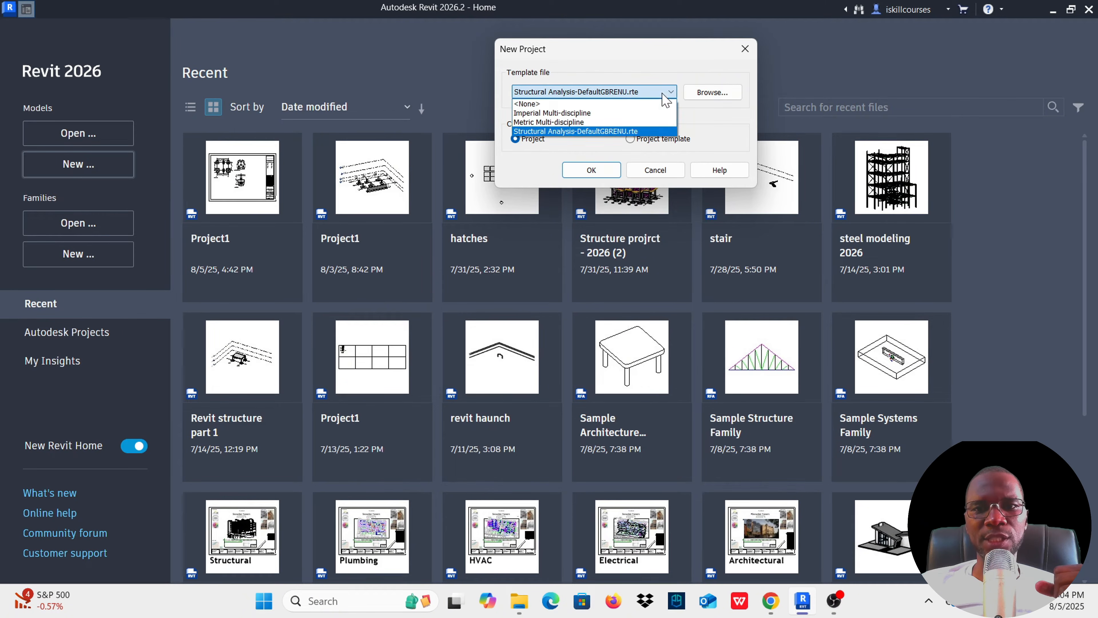
{"action": "left_click", "coordinate": [665, 96]}
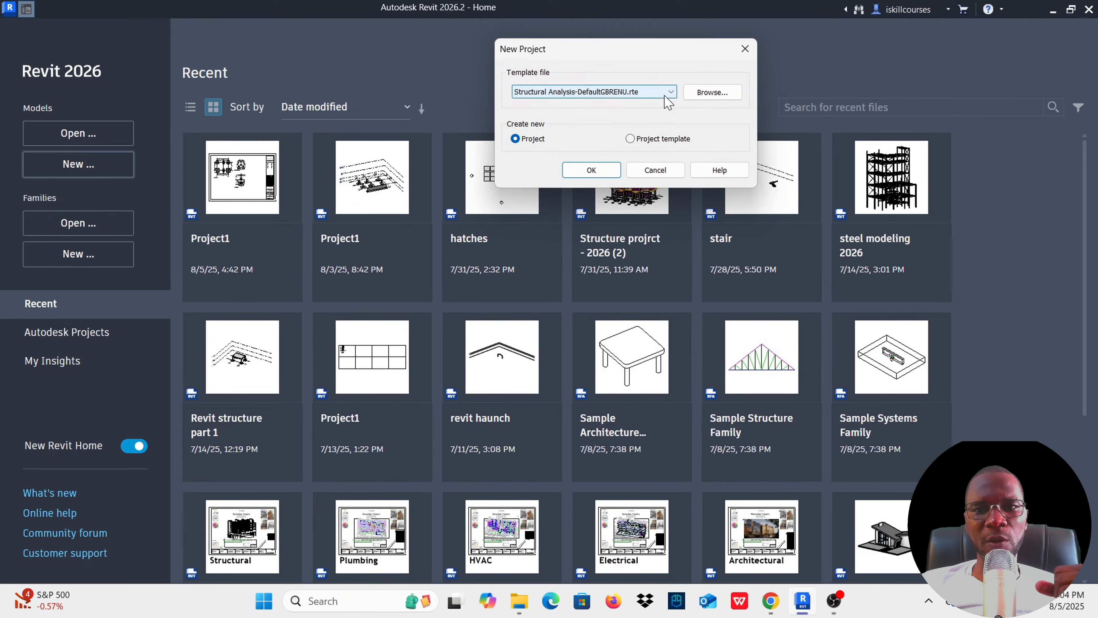
{"action": "left_click", "coordinate": [591, 169]}
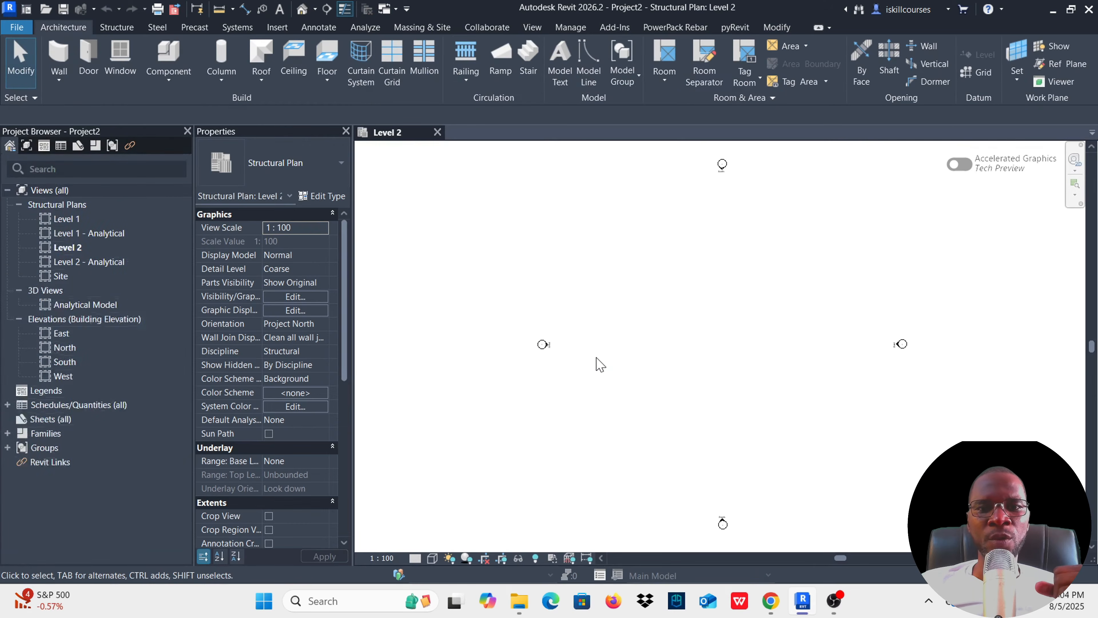
Open the South building elevation of the new project to show its levels.
{"action": "scroll", "coordinate": [628, 303], "scroll_direction": "up", "scroll_amount": 2}
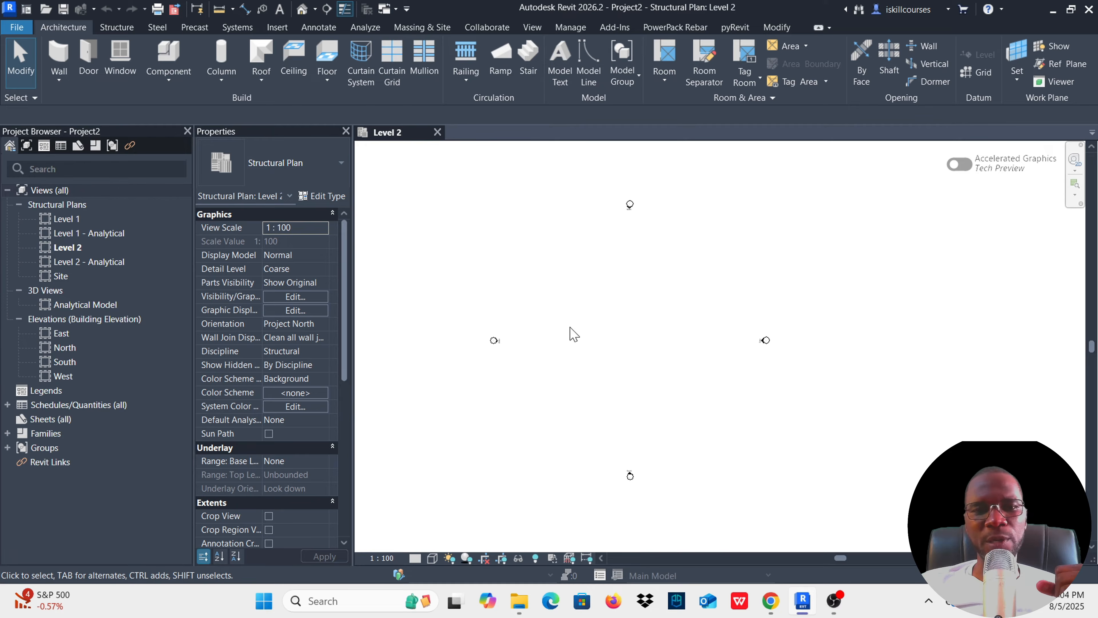
{"action": "double_click", "coordinate": [69, 362]}
{"action": "scroll", "coordinate": [637, 375], "scroll_direction": "down", "scroll_amount": 2}
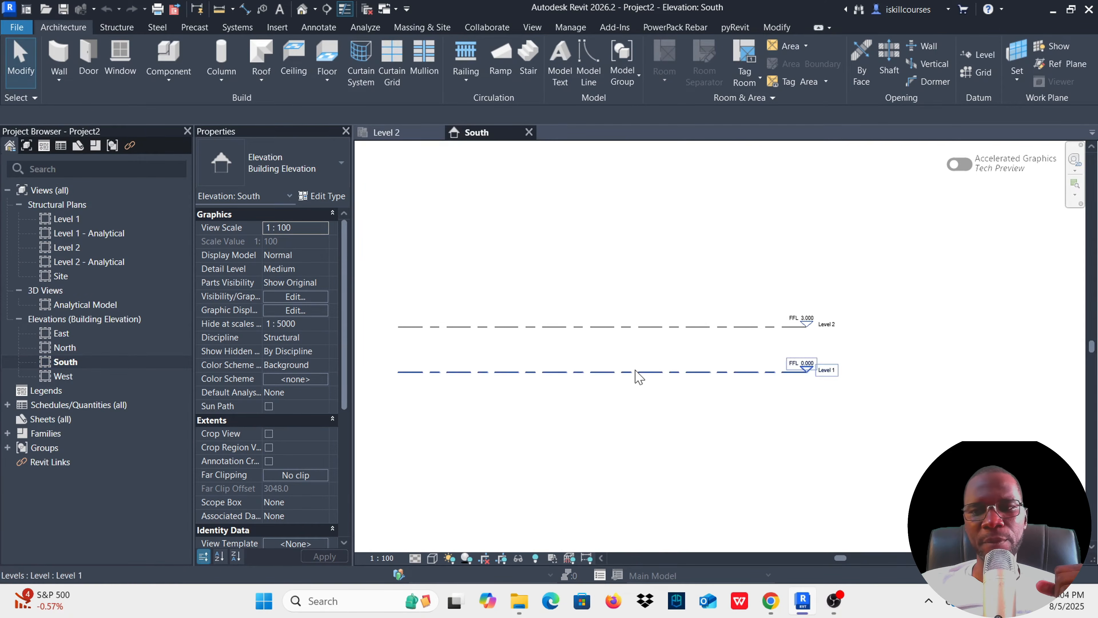
{"action": "scroll", "coordinate": [675, 342], "scroll_direction": "down", "scroll_amount": 1}
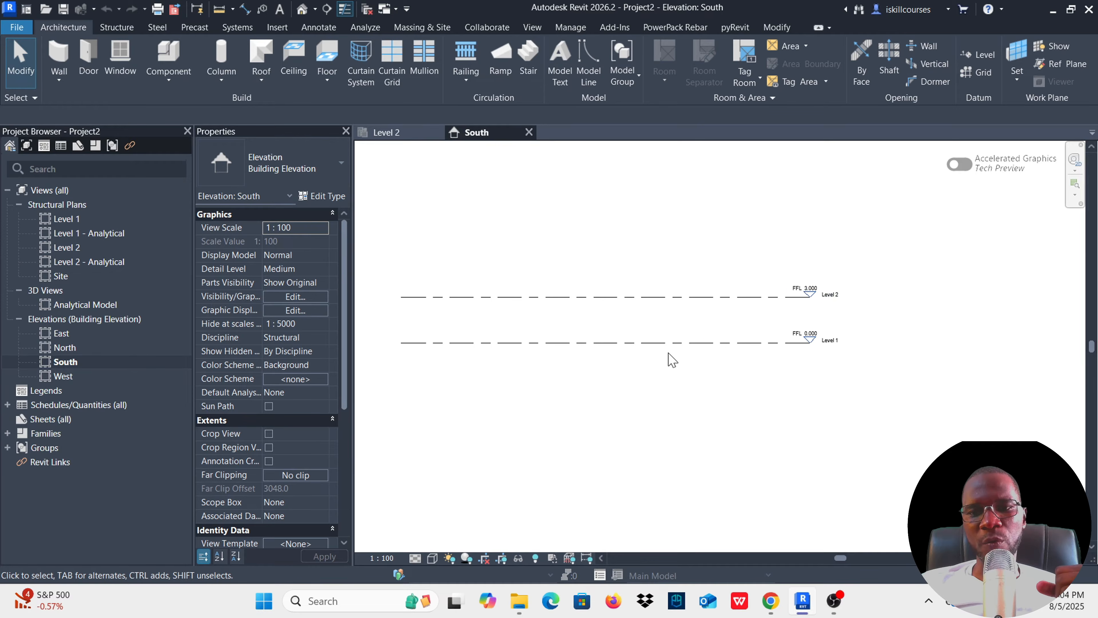
{"action": "scroll", "coordinate": [813, 385], "scroll_direction": "up", "scroll_amount": 3}
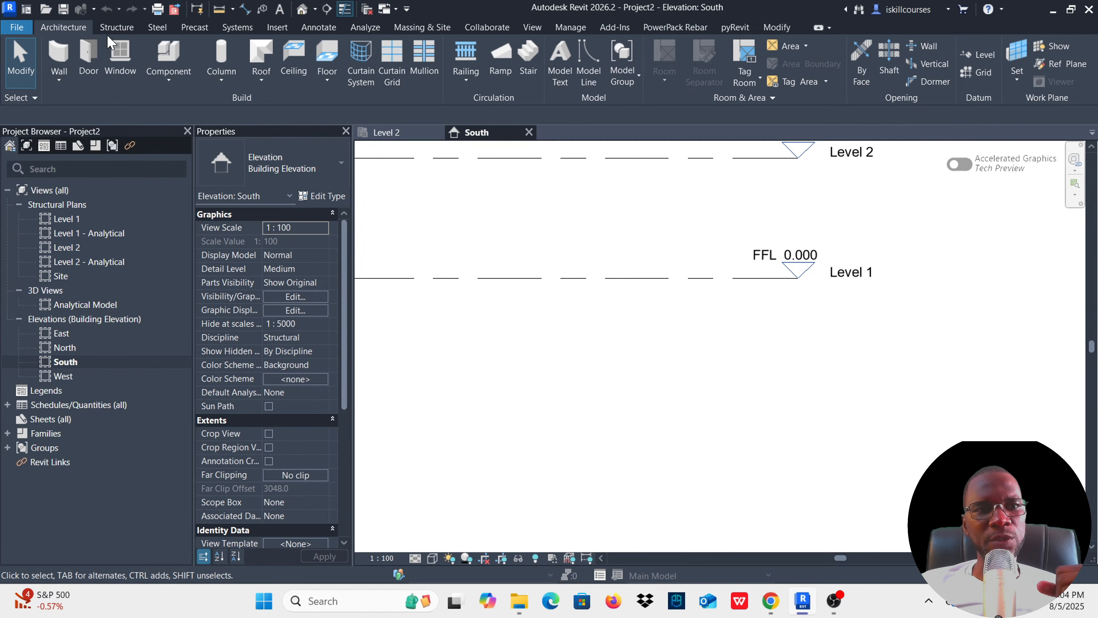
Draw a new level 2500 mm below Level 1, aligned with both ends of the existing levels.
{"action": "left_click", "coordinate": [113, 29]}
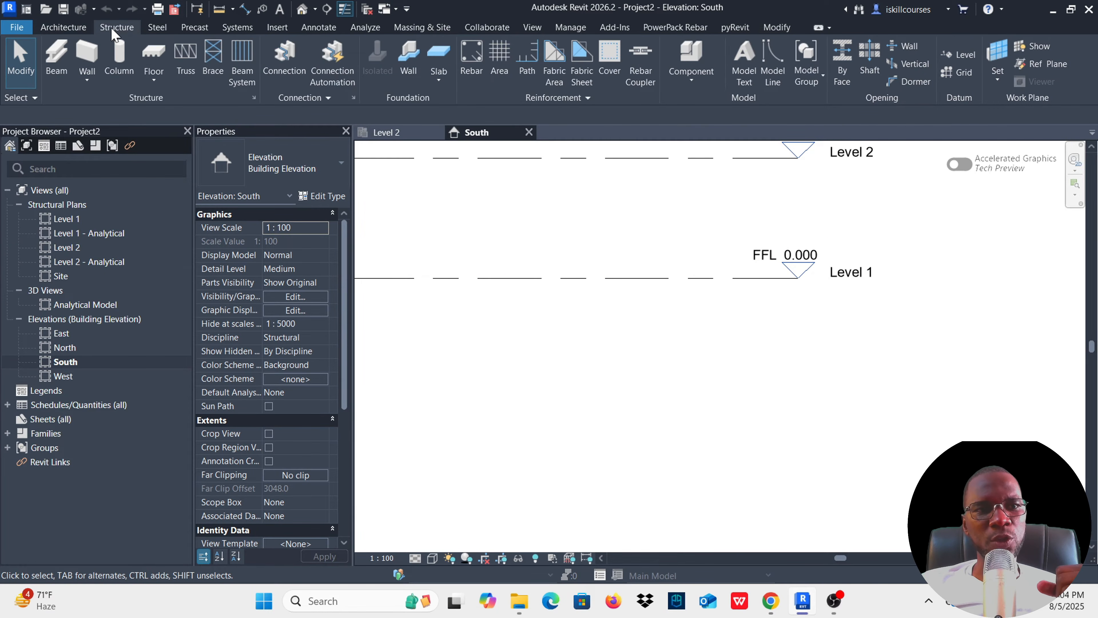
{"action": "left_click", "coordinate": [963, 58]}
{"action": "scroll", "coordinate": [726, 297], "scroll_direction": "down", "scroll_amount": 5}
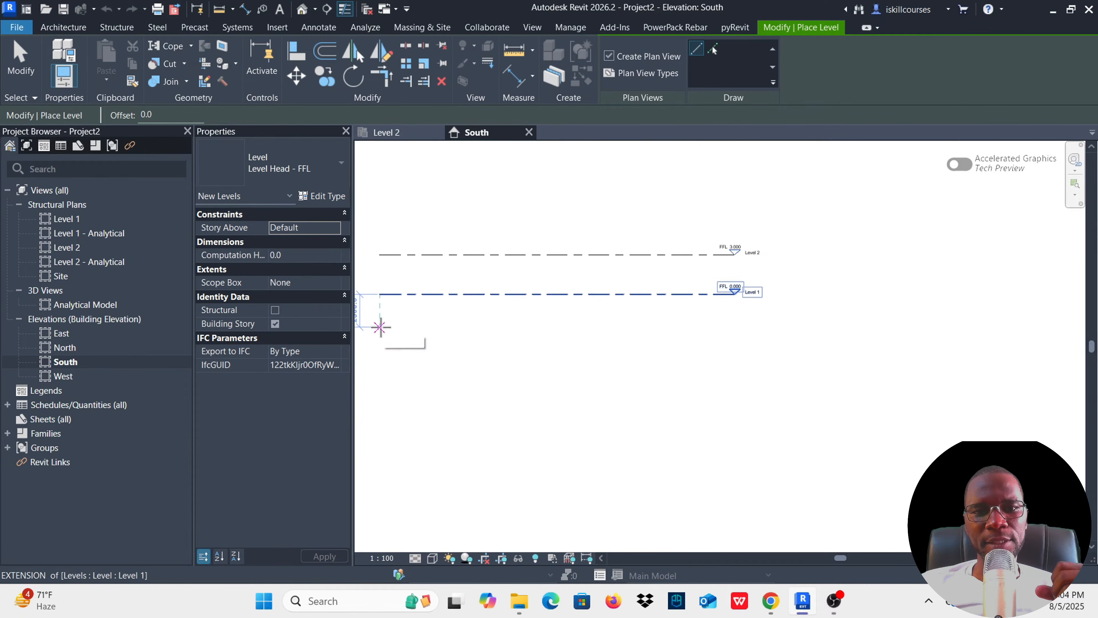
{"action": "left_click", "coordinate": [380, 327]}
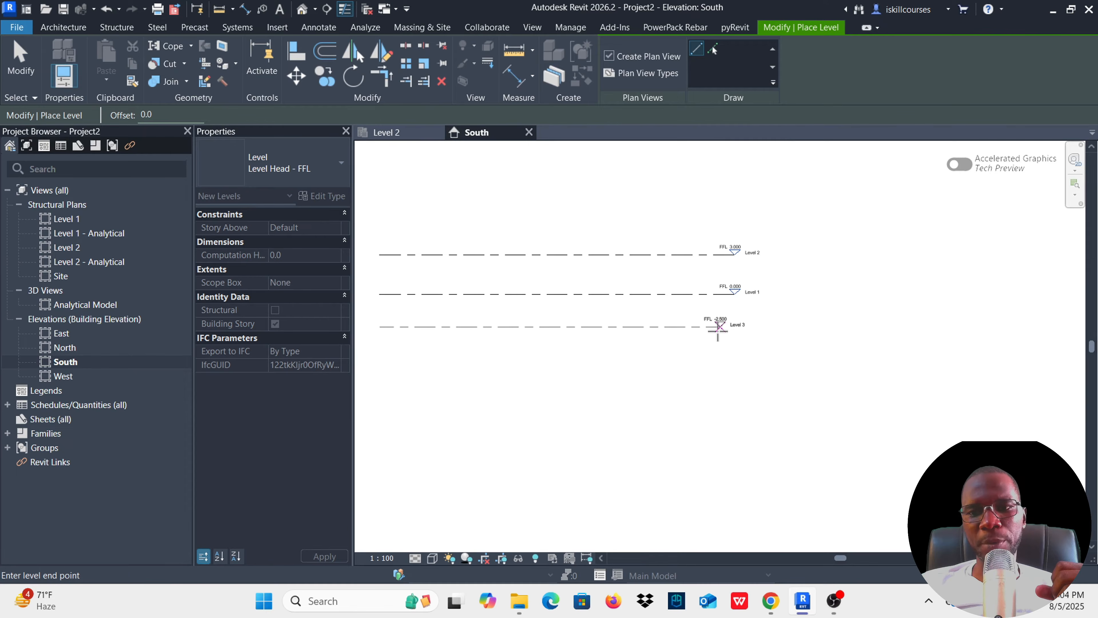
{"action": "left_click", "coordinate": [735, 327]}
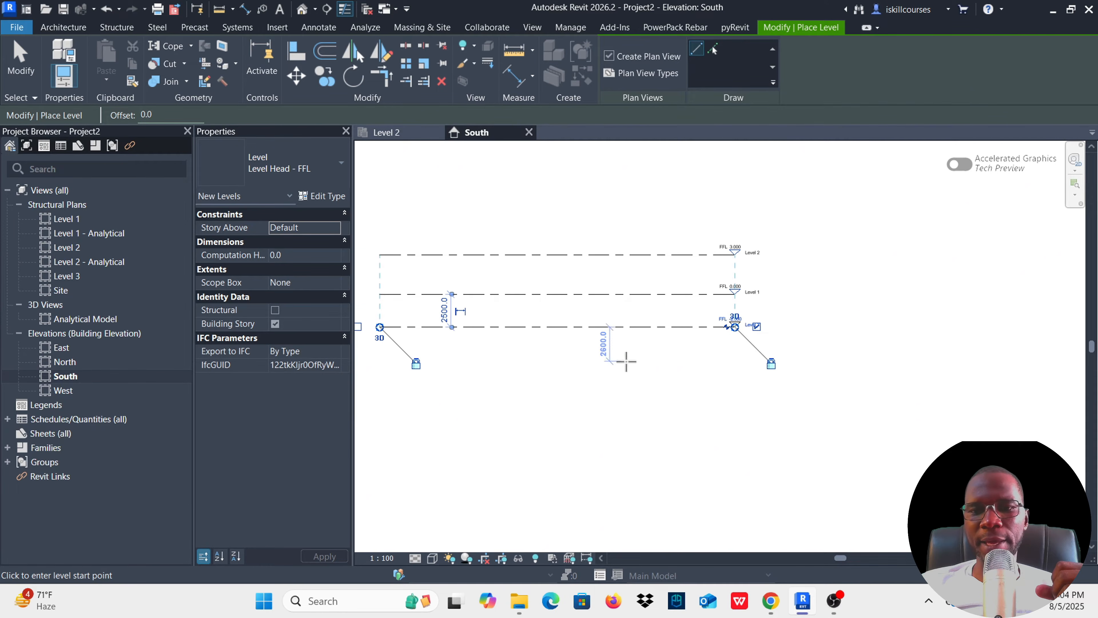
{"action": "left_click", "coordinate": [21, 60]}
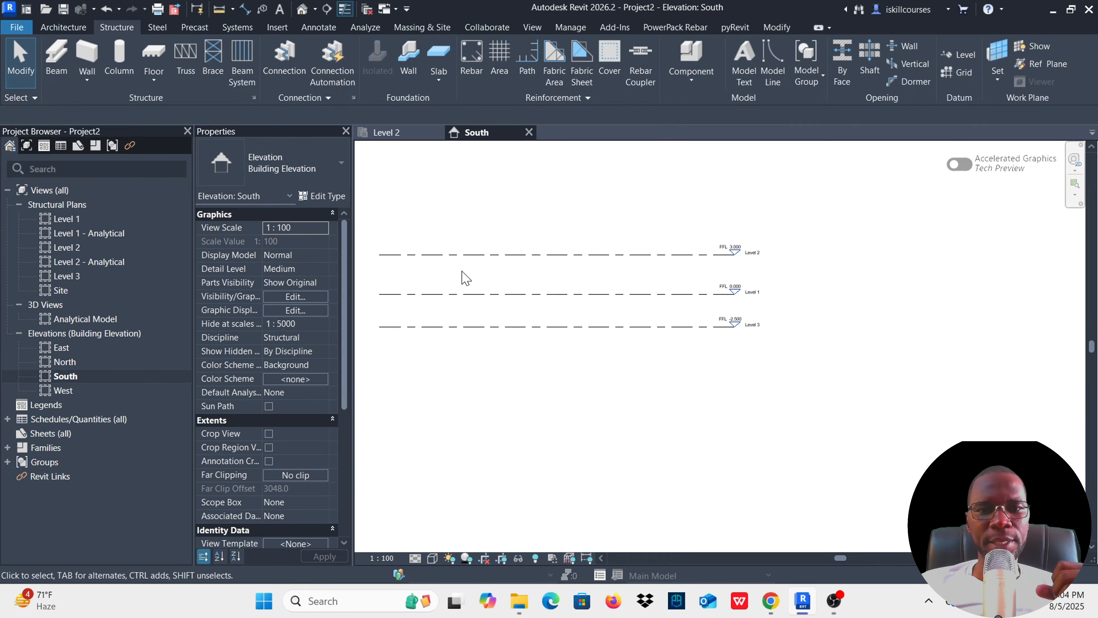
Set the distance between Level 1 and Level 3 below it to 1500 mm.
{"action": "scroll", "coordinate": [507, 346], "scroll_direction": "up", "scroll_amount": 3}
{"action": "left_click", "coordinate": [554, 318]}
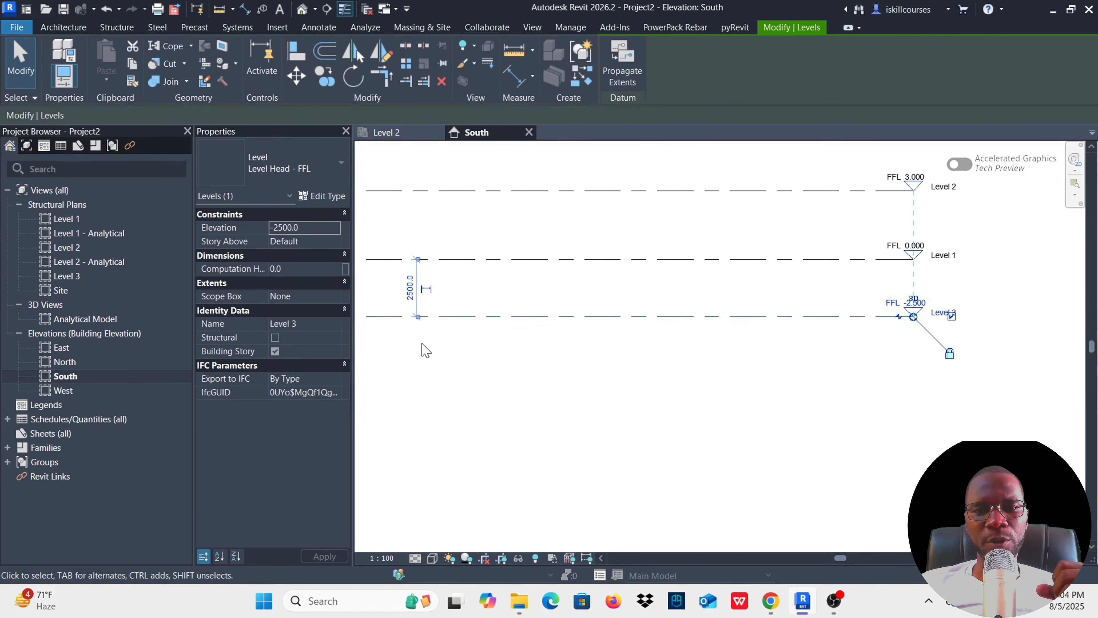
{"action": "scroll", "coordinate": [417, 312], "scroll_direction": "up", "scroll_amount": 4}
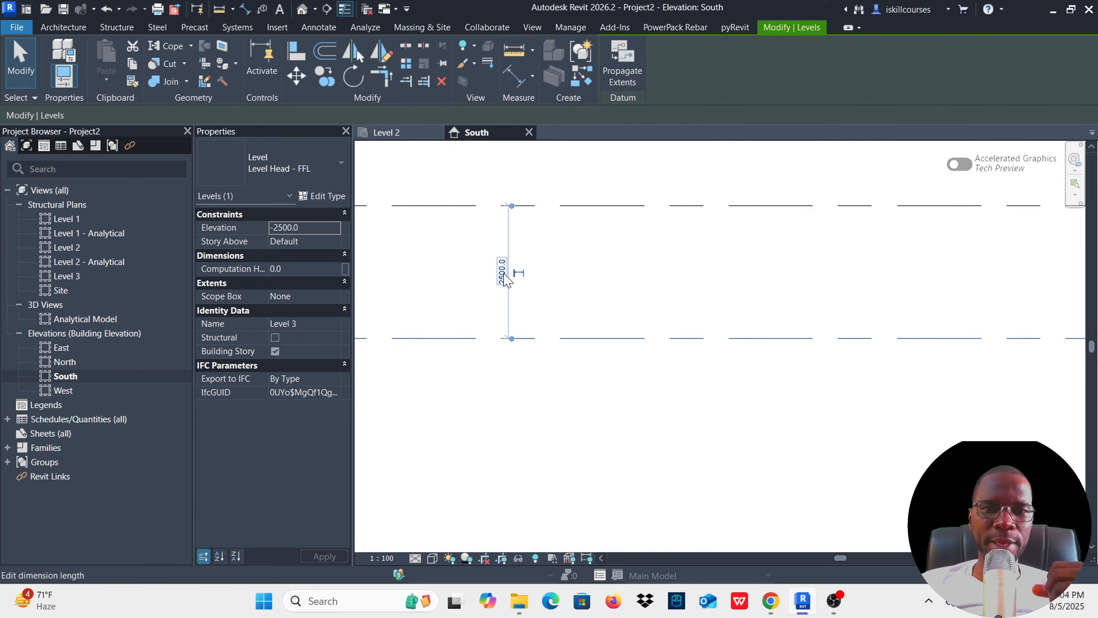
{"action": "left_click", "coordinate": [502, 273]}
{"action": "type", "text": "1"}
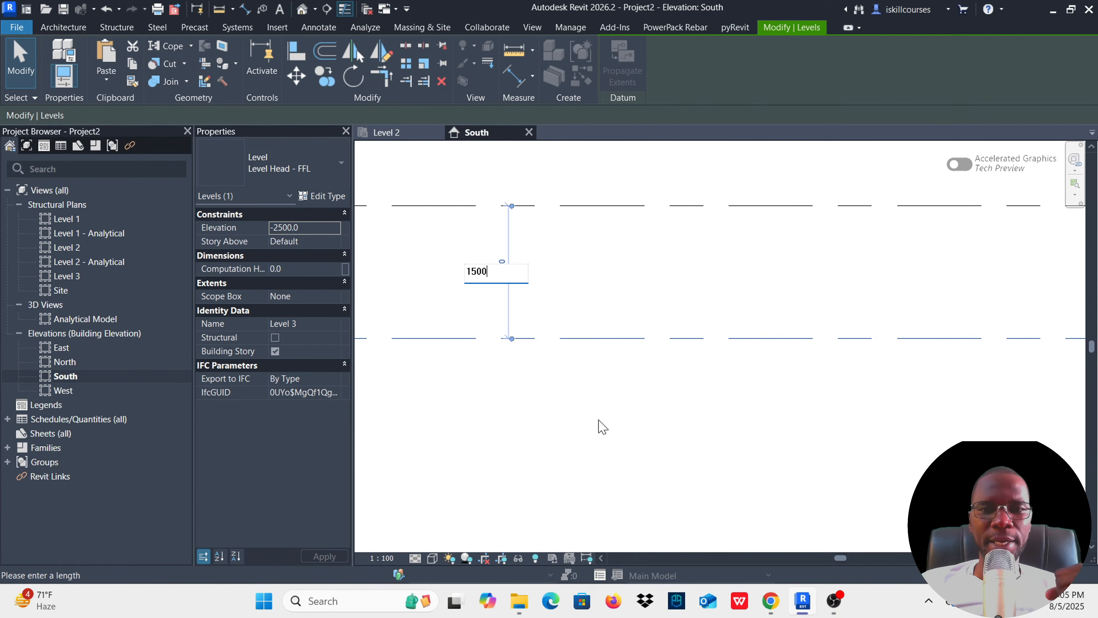
{"action": "type", "text": "500"}
{"action": "key", "text": "Return"}
{"action": "scroll", "coordinate": [483, 343], "scroll_direction": "down", "scroll_amount": 5}
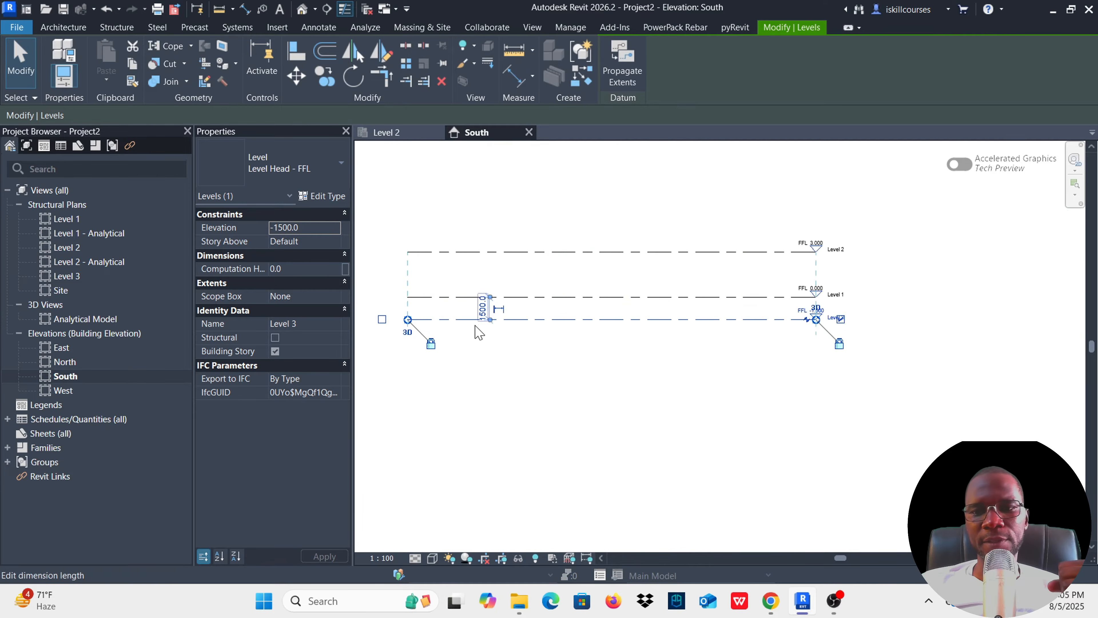
{"action": "left_click", "coordinate": [731, 383]}
Rename Level 3 as TP and rename its corresponding views to match.
{"action": "scroll", "coordinate": [774, 354], "scroll_direction": "up", "scroll_amount": 6}
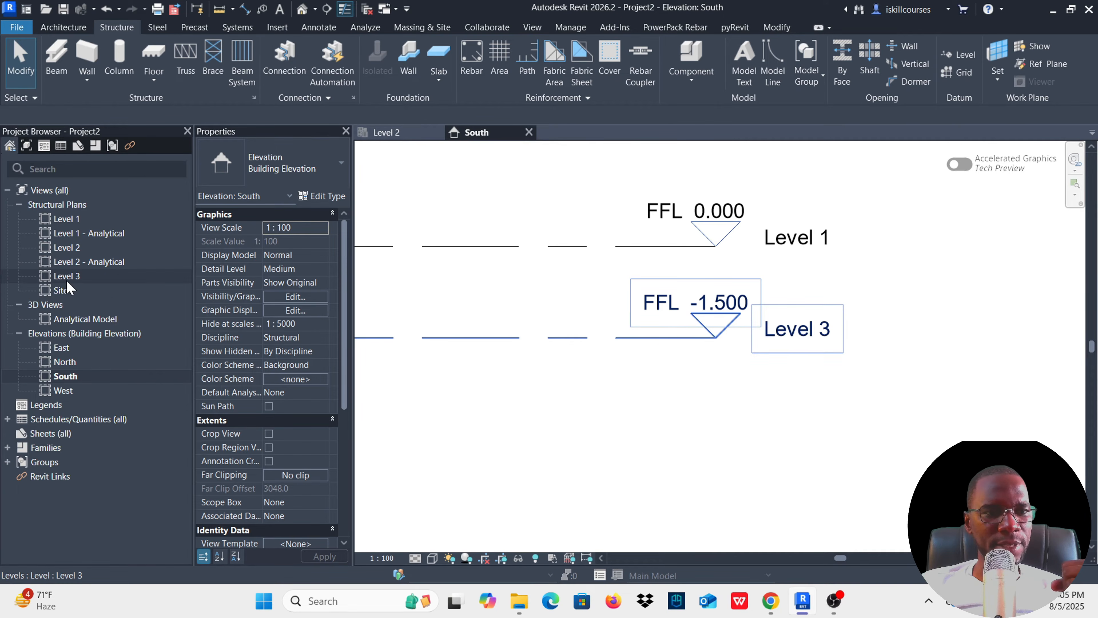
{"action": "left_click", "coordinate": [794, 334]}
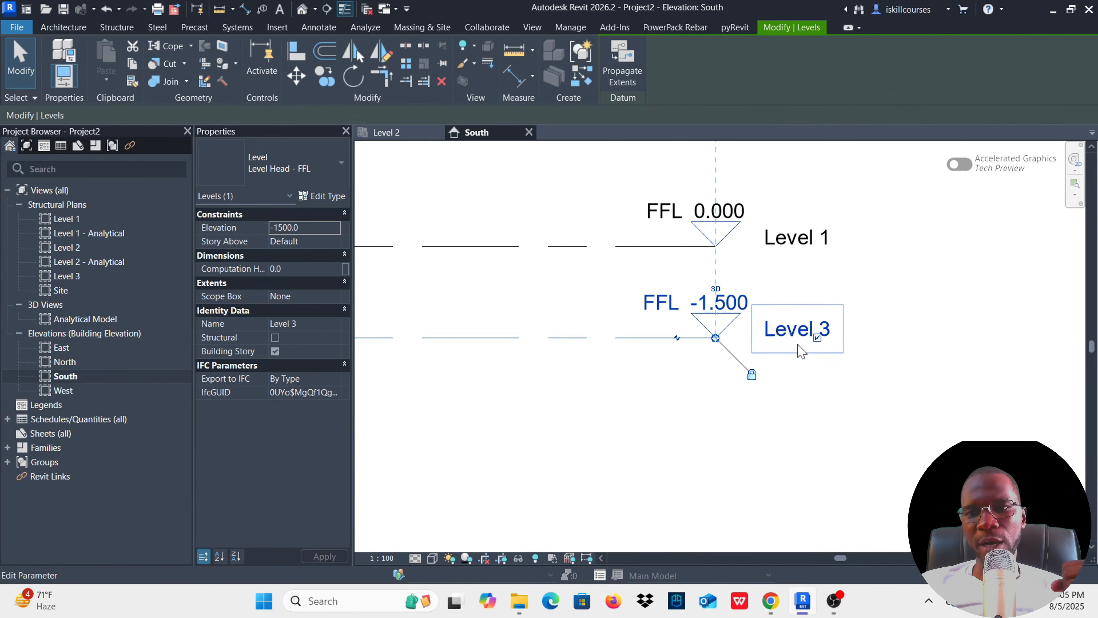
{"action": "left_click", "coordinate": [794, 333]}
{"action": "type", "text": "t"}
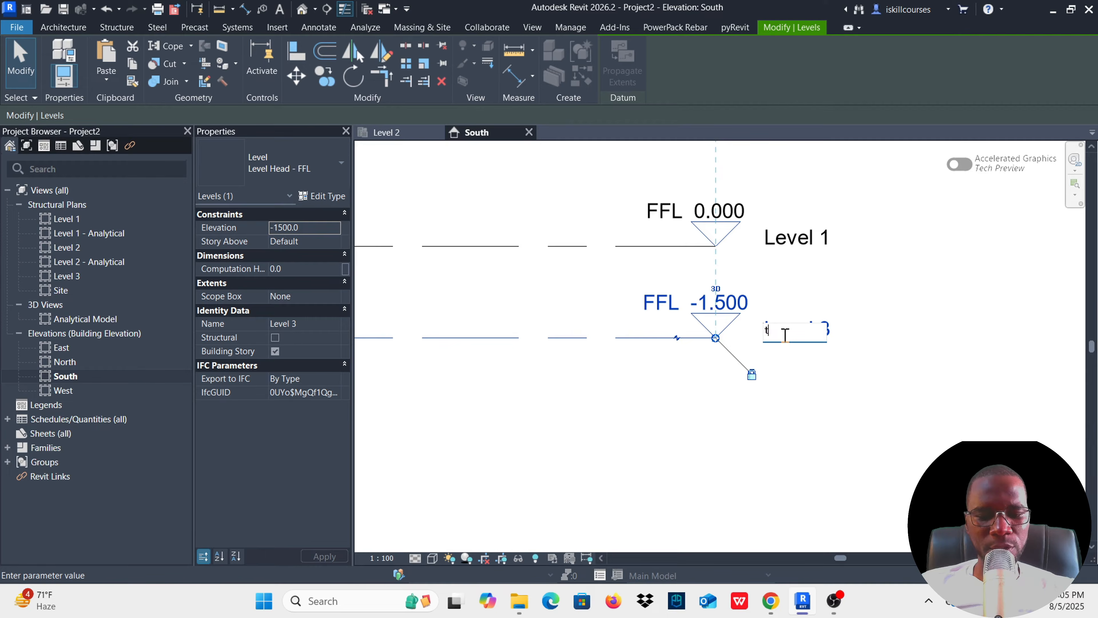
{"action": "type", "text": "p"}
{"action": "key", "text": "BackSpace"}
{"action": "key", "text": "BackSpace"}
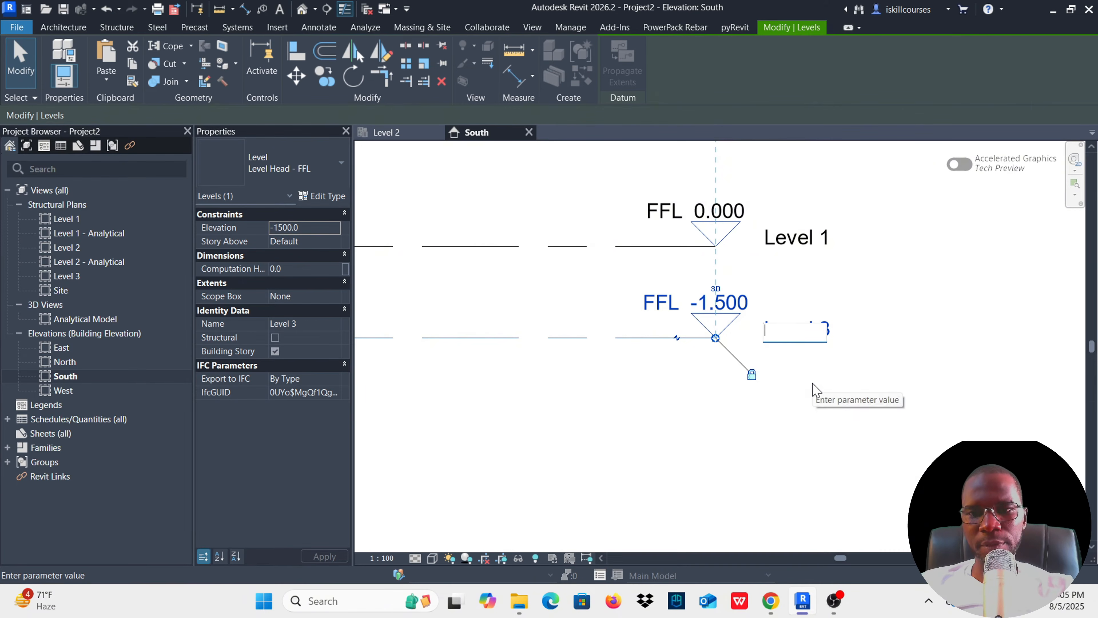
{"action": "key", "text": "Caps_Lock"}
{"action": "type", "text": "TP"}
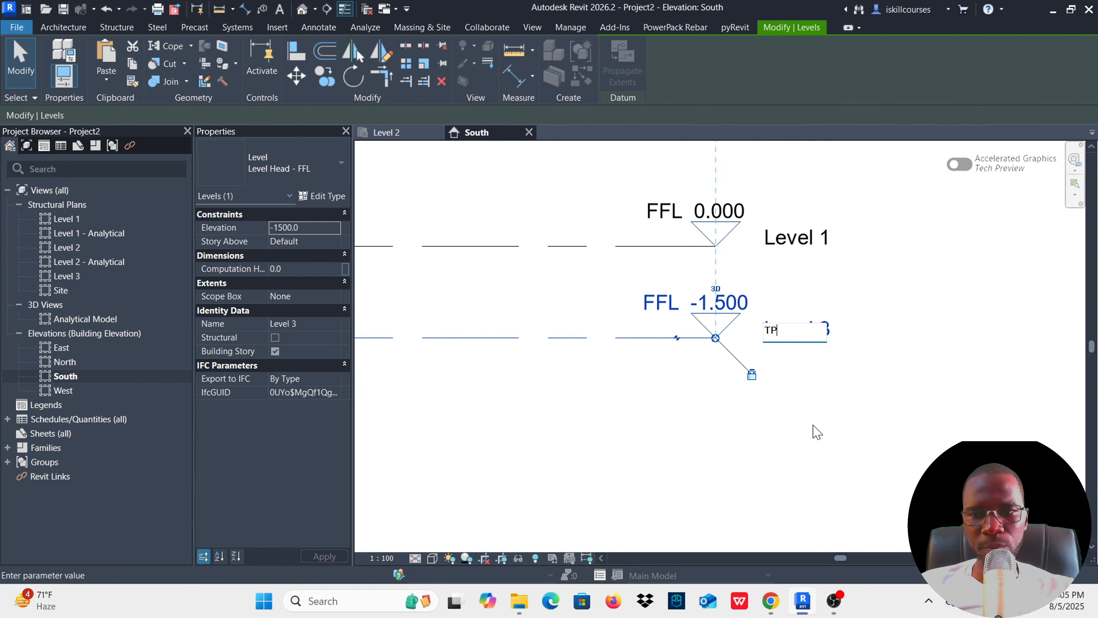
{"action": "key", "text": "Return"}
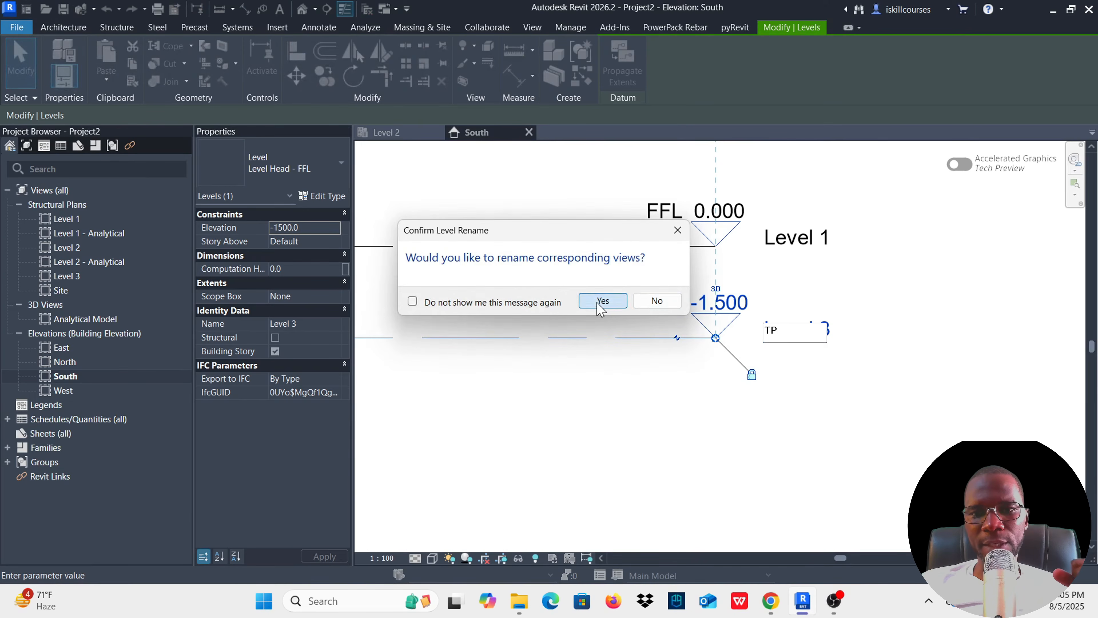
{"action": "left_click", "coordinate": [606, 304]}
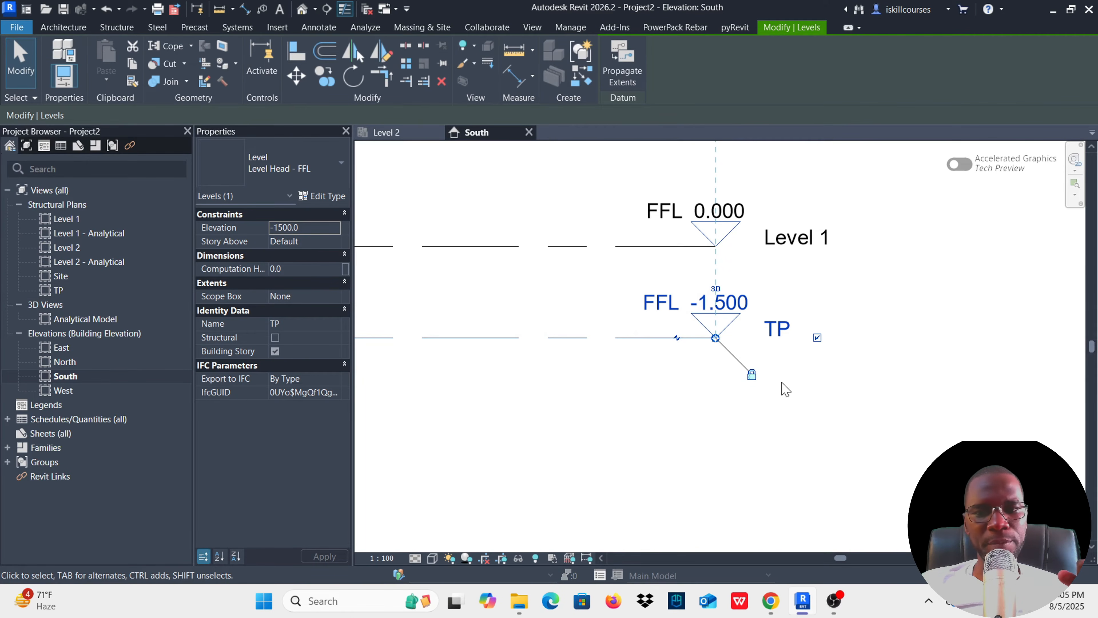
{"action": "scroll", "coordinate": [821, 346], "scroll_direction": "down", "scroll_amount": 3}
{"action": "left_click", "coordinate": [729, 400]}
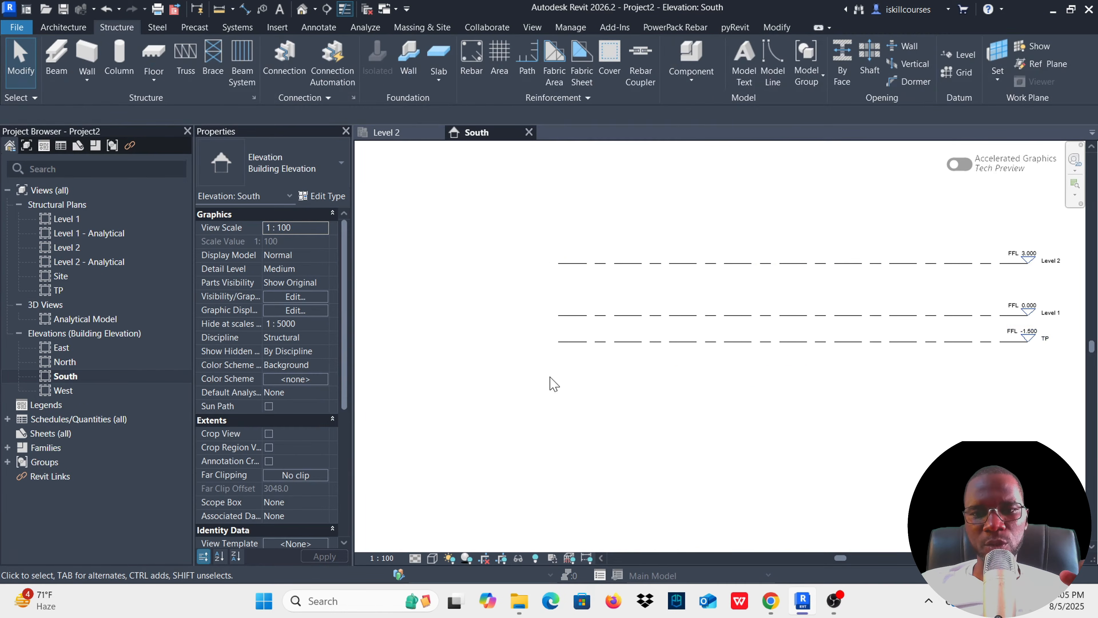
Delete Level 2 together with its structural plan and analytical plan views.
{"action": "left_click", "coordinate": [676, 342]}
{"action": "scroll", "coordinate": [766, 403], "scroll_direction": "down", "scroll_amount": 2}
{"action": "left_click", "coordinate": [766, 403]}
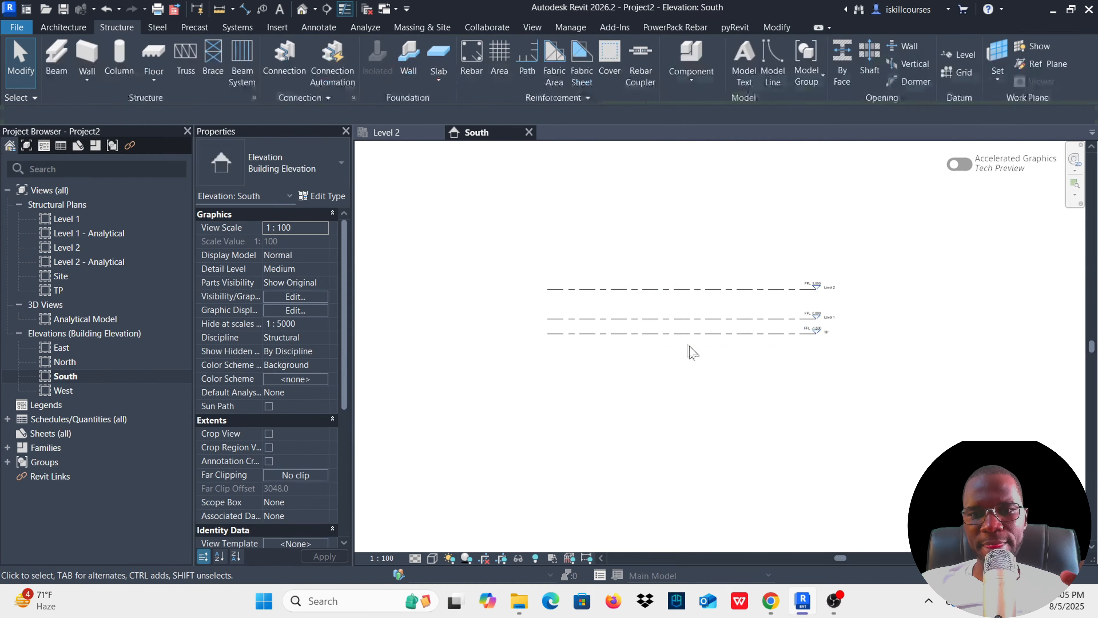
{"action": "scroll", "coordinate": [689, 351], "scroll_direction": "up", "scroll_amount": 2}
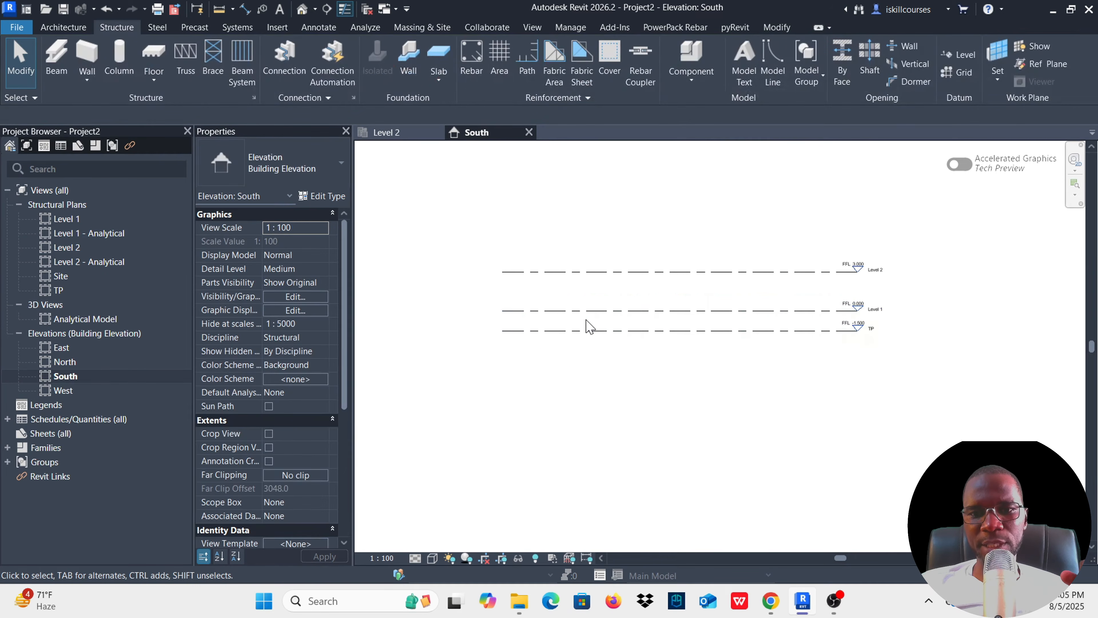
{"action": "left_click", "coordinate": [689, 282]}
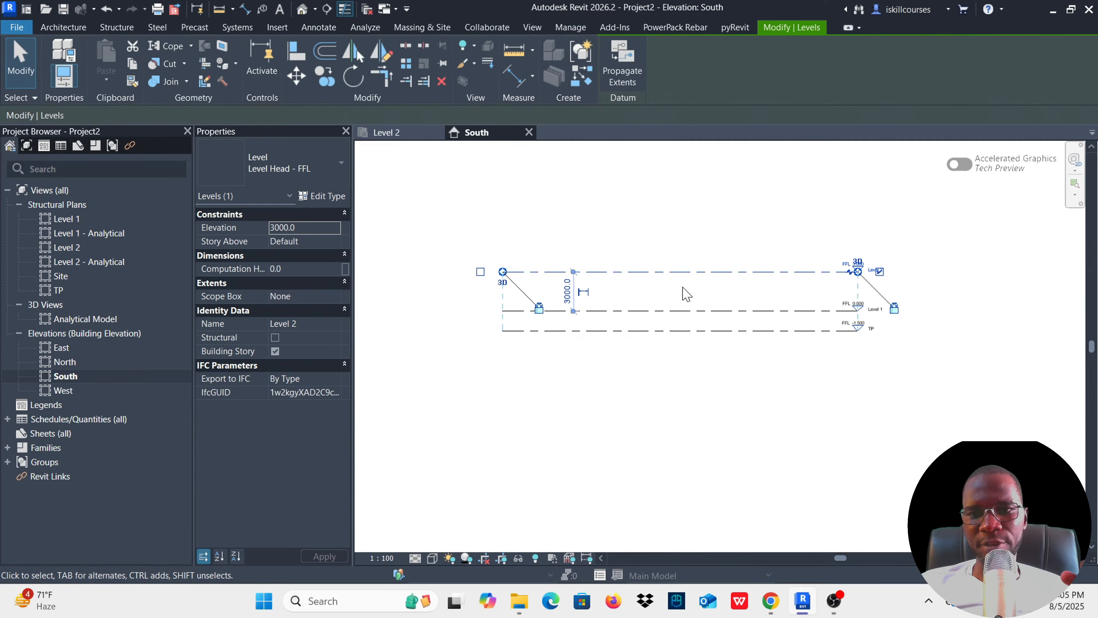
{"action": "left_click", "coordinate": [441, 81]}
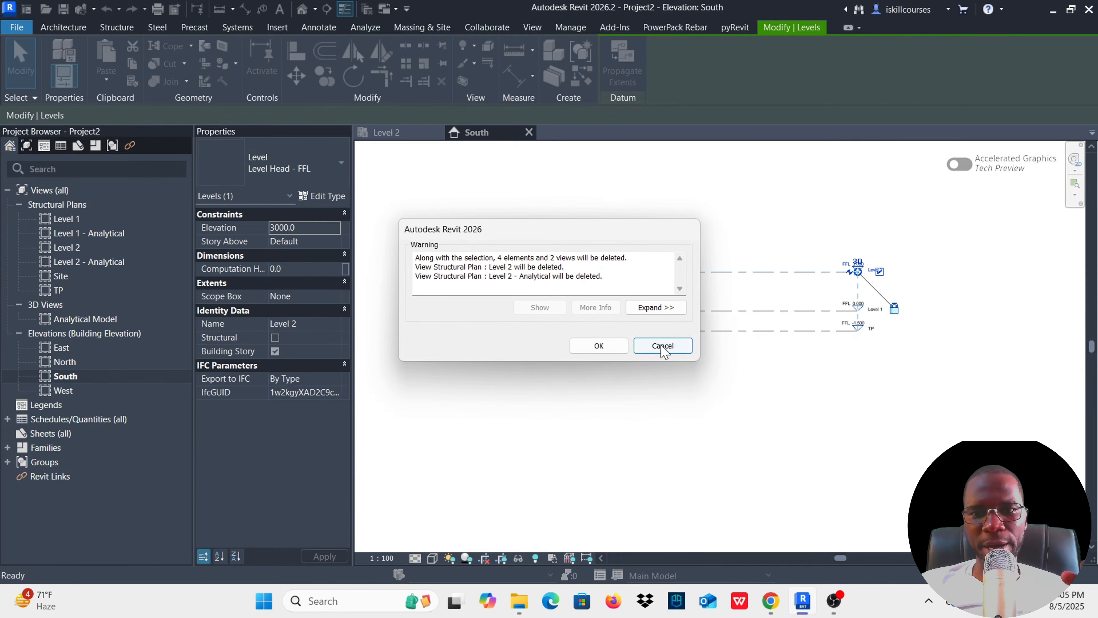
{"action": "left_click", "coordinate": [597, 346]}
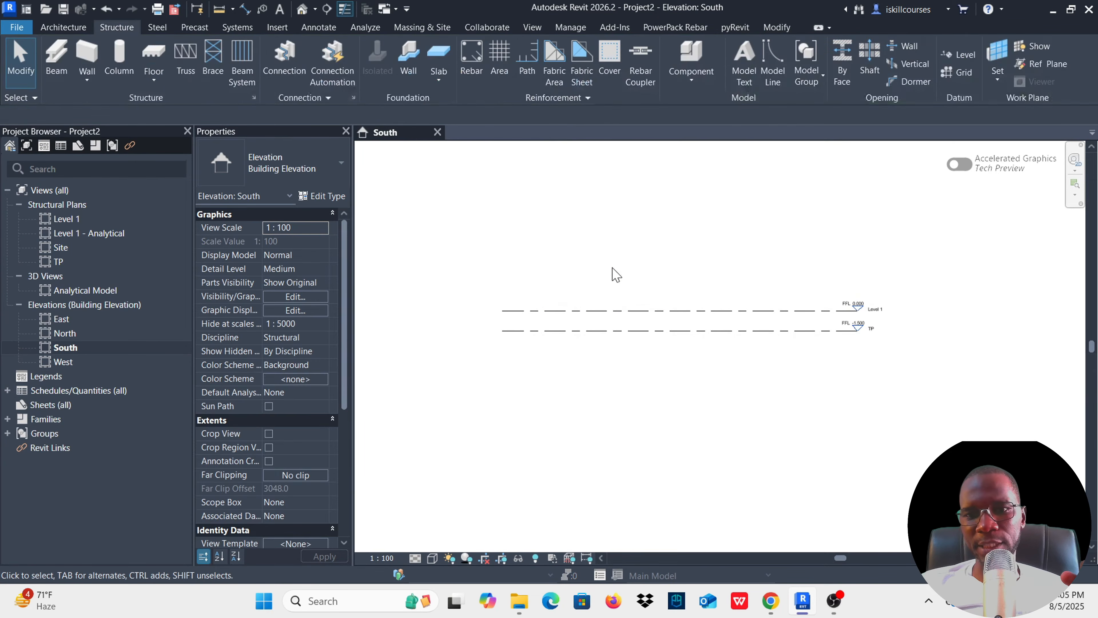
Open the TP structural plan.
{"action": "scroll", "coordinate": [768, 326], "scroll_direction": "up", "scroll_amount": 3}
{"action": "scroll", "coordinate": [902, 328], "scroll_direction": "up", "scroll_amount": 2}
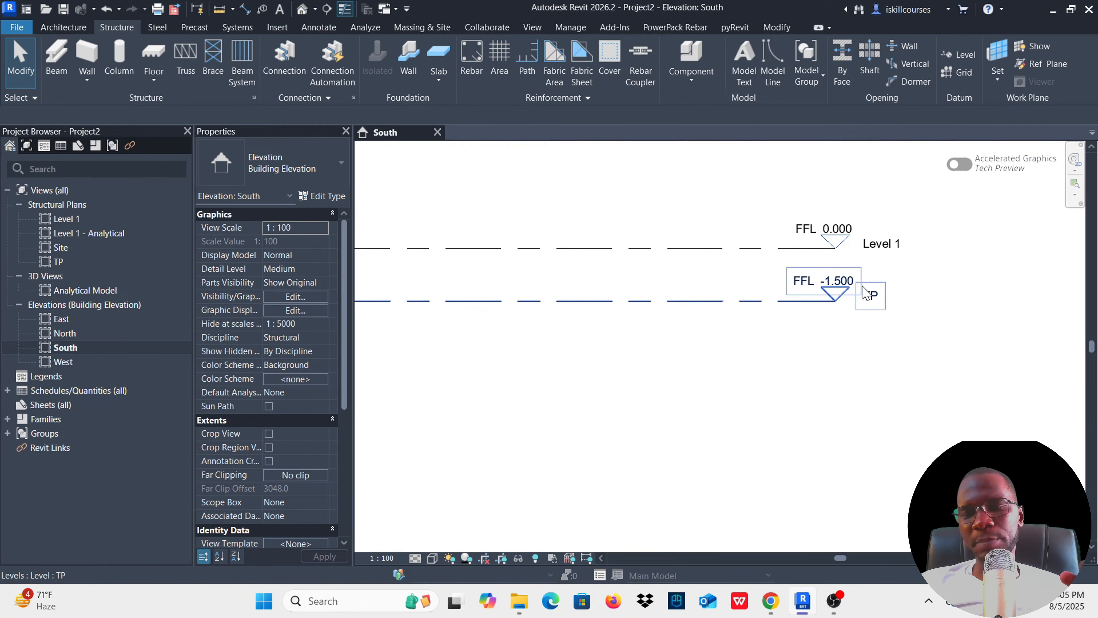
{"action": "double_click", "coordinate": [60, 261]}
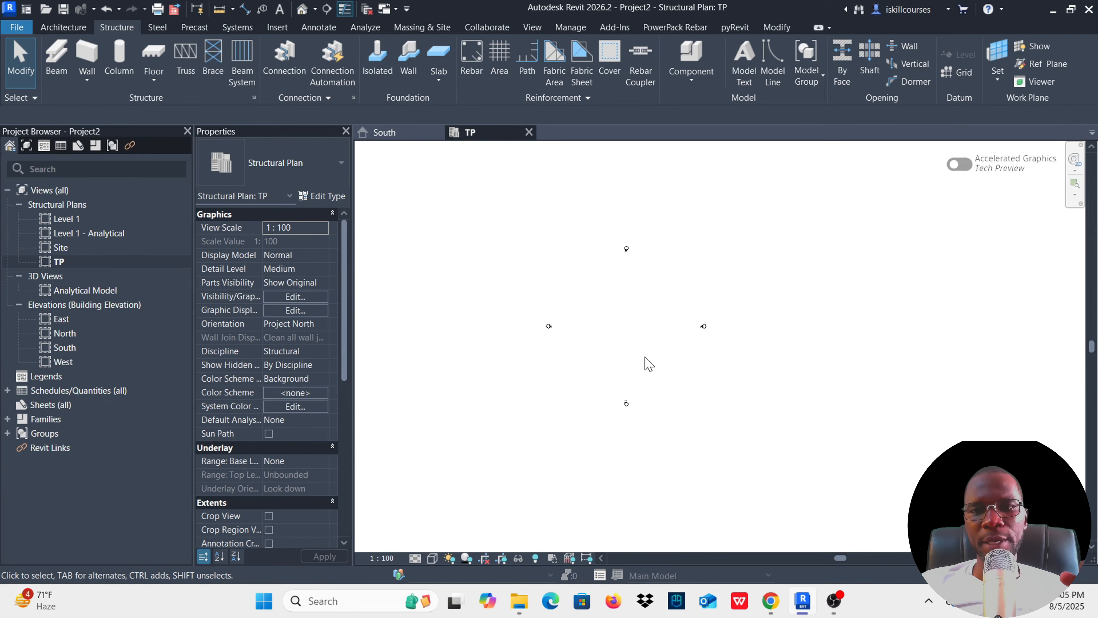
{"action": "scroll", "coordinate": [611, 346], "scroll_direction": "up", "scroll_amount": 2}
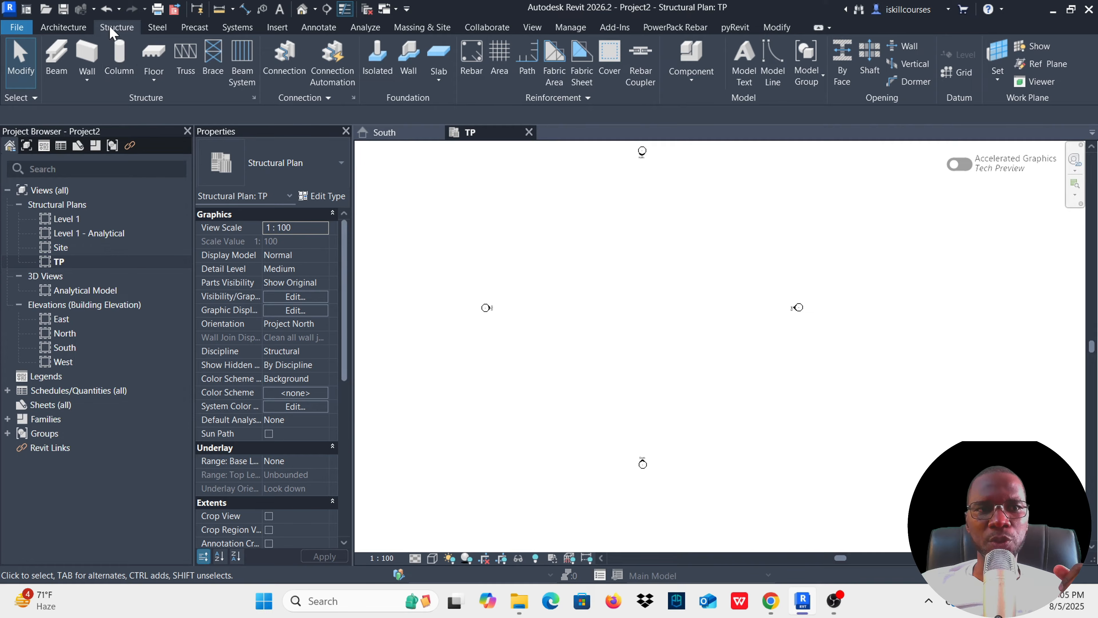
Draw three vertical grid lines of equal length with aligned ends, spaced 9000 mm and 7000 mm from left to right.
{"action": "left_click", "coordinate": [957, 73]}
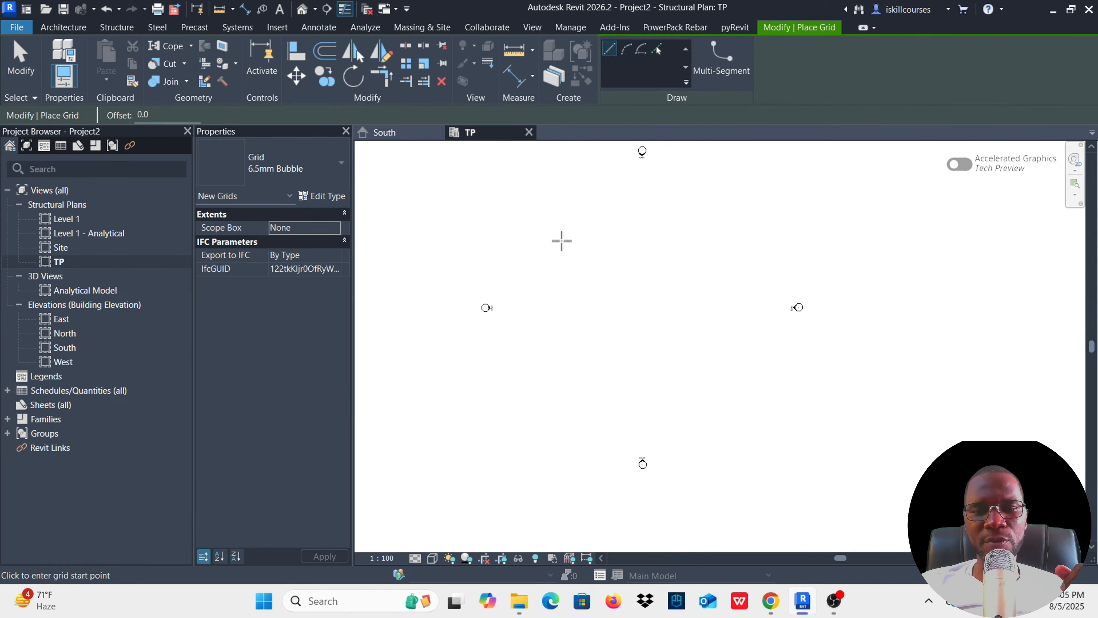
{"action": "left_click", "coordinate": [552, 231]}
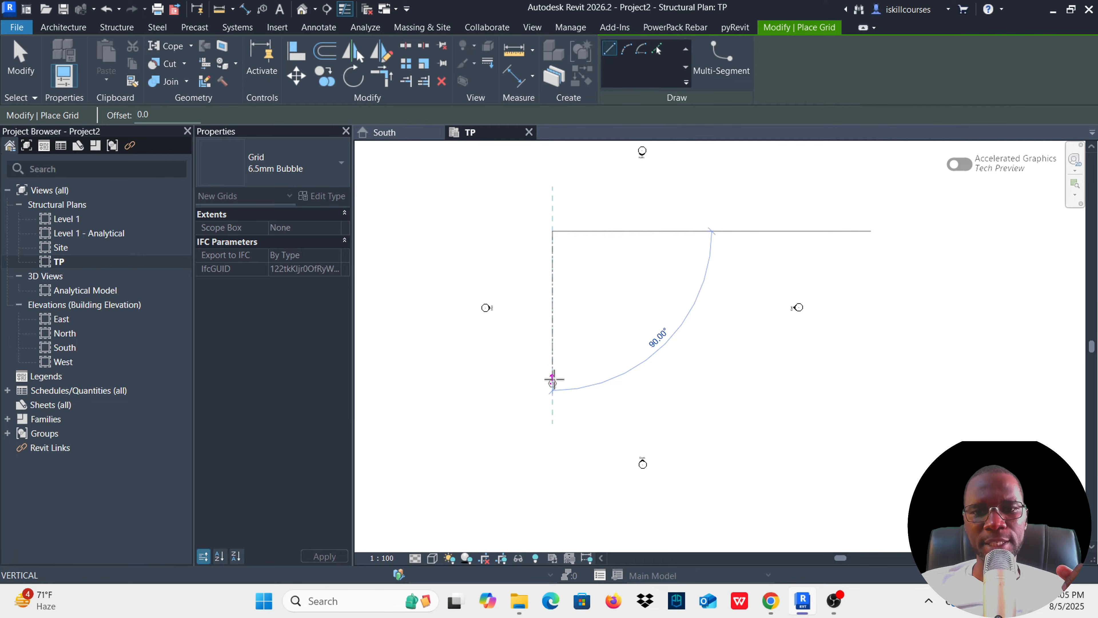
{"action": "left_click", "coordinate": [553, 381]}
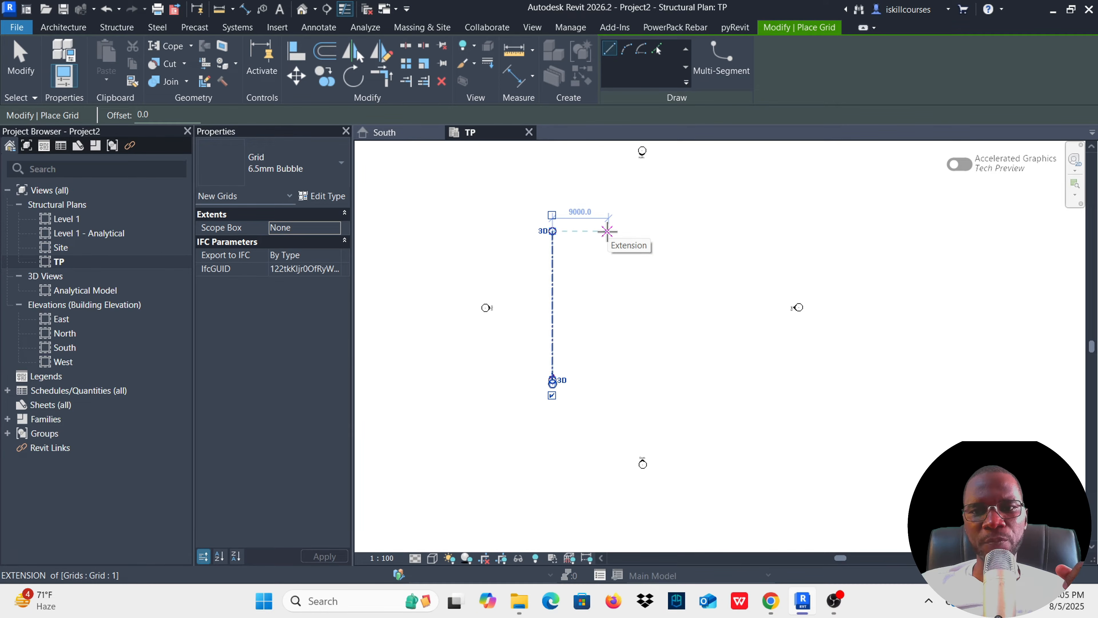
{"action": "left_click", "coordinate": [607, 231]}
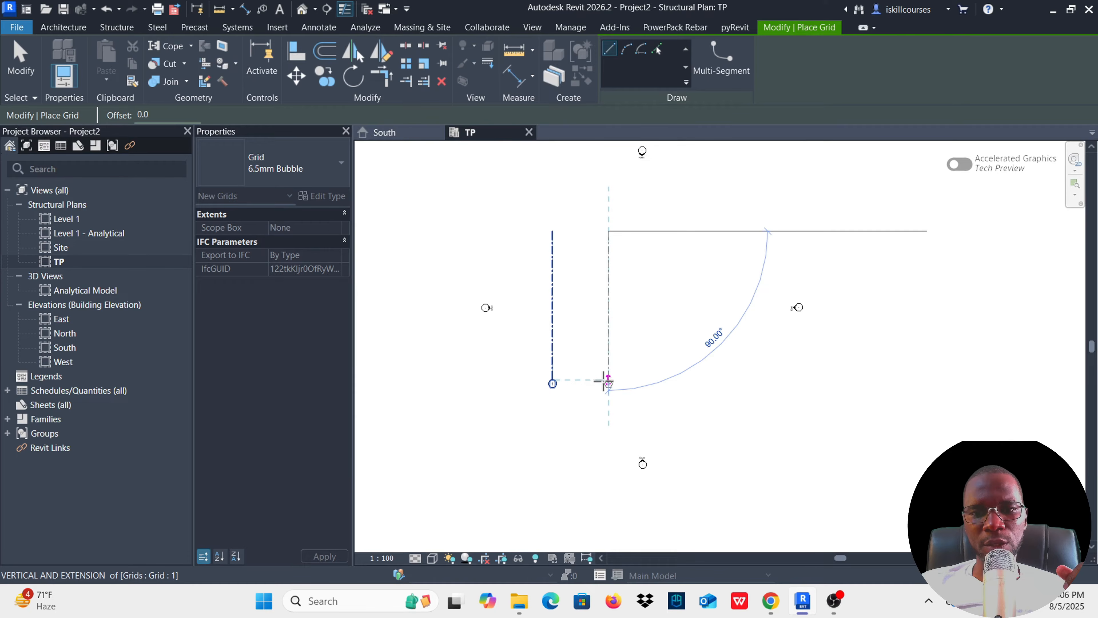
{"action": "left_click", "coordinate": [608, 380]}
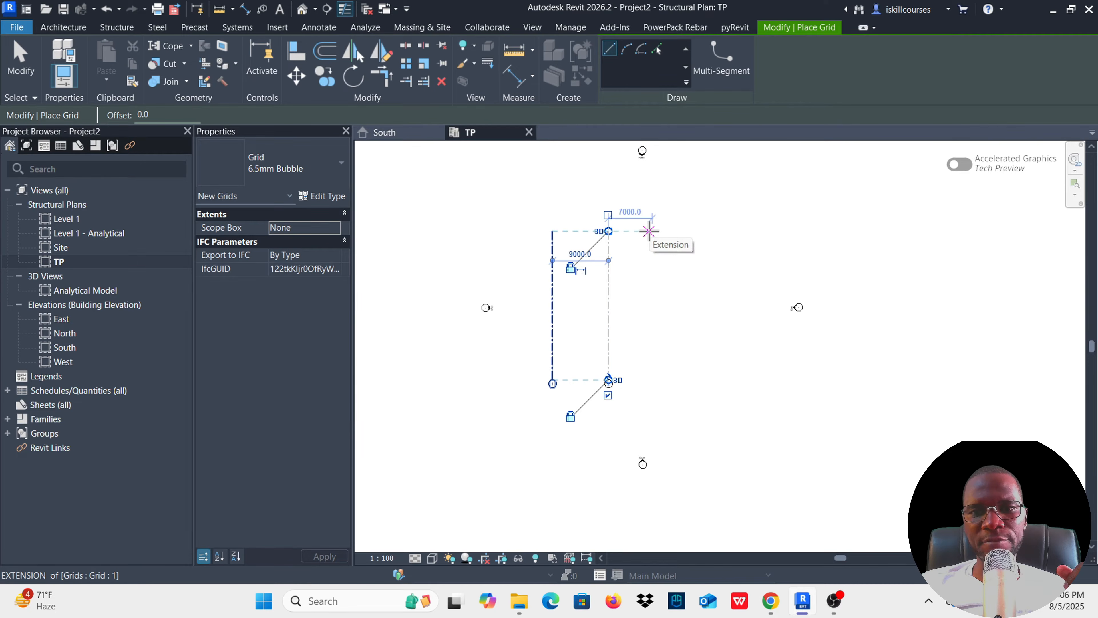
{"action": "left_click", "coordinate": [651, 231]}
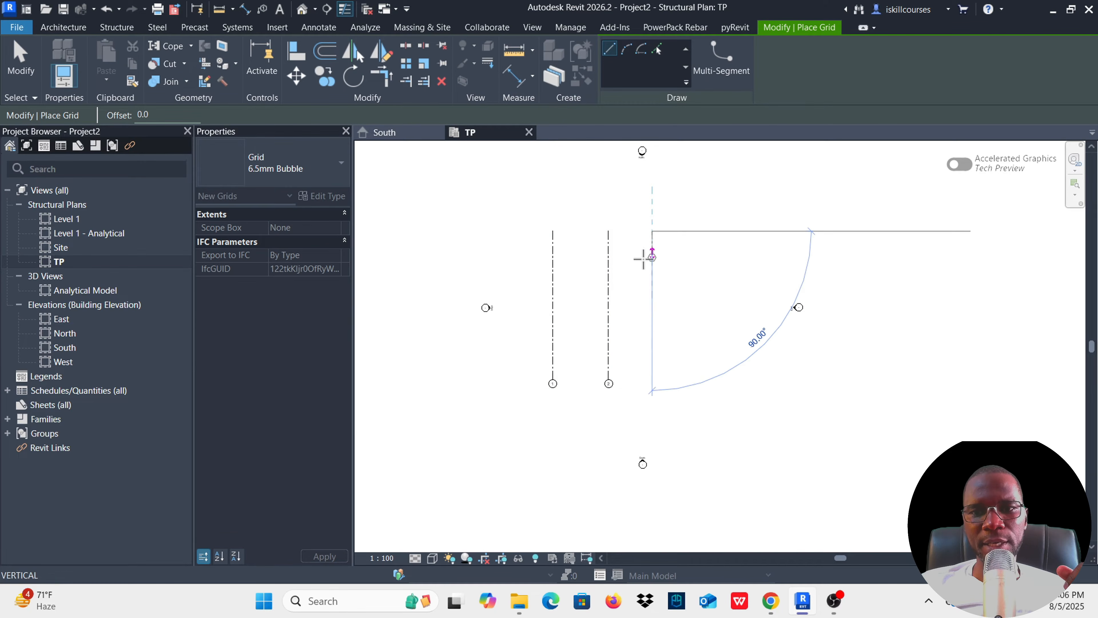
{"action": "left_click", "coordinate": [652, 380]}
{"action": "scroll", "coordinate": [568, 394], "scroll_direction": "up", "scroll_amount": 4}
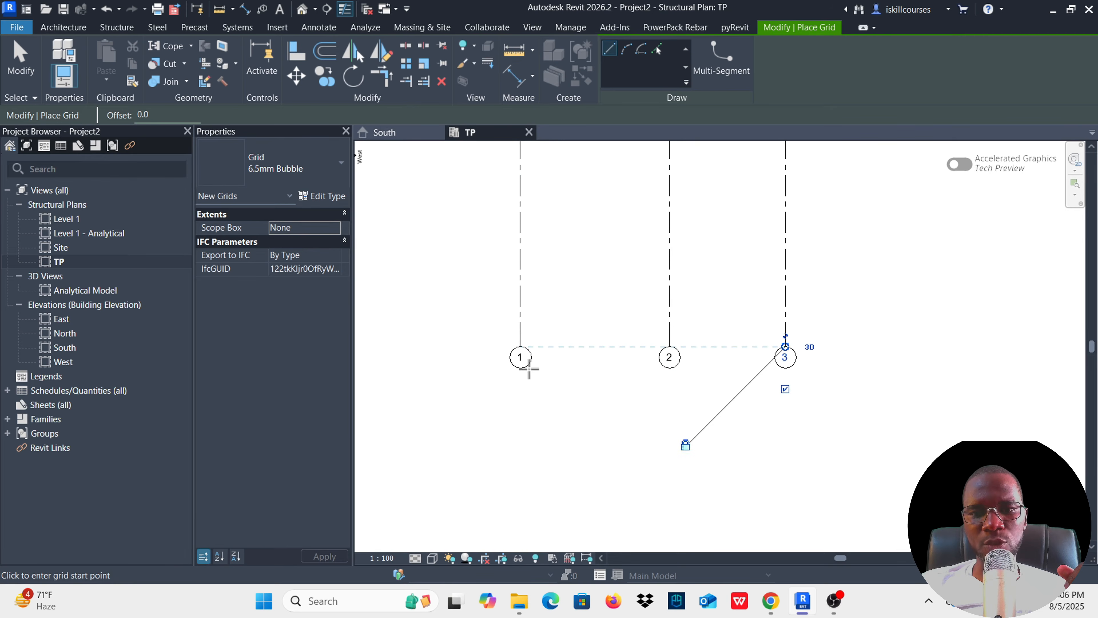
{"action": "scroll", "coordinate": [569, 342], "scroll_direction": "down", "scroll_amount": 4}
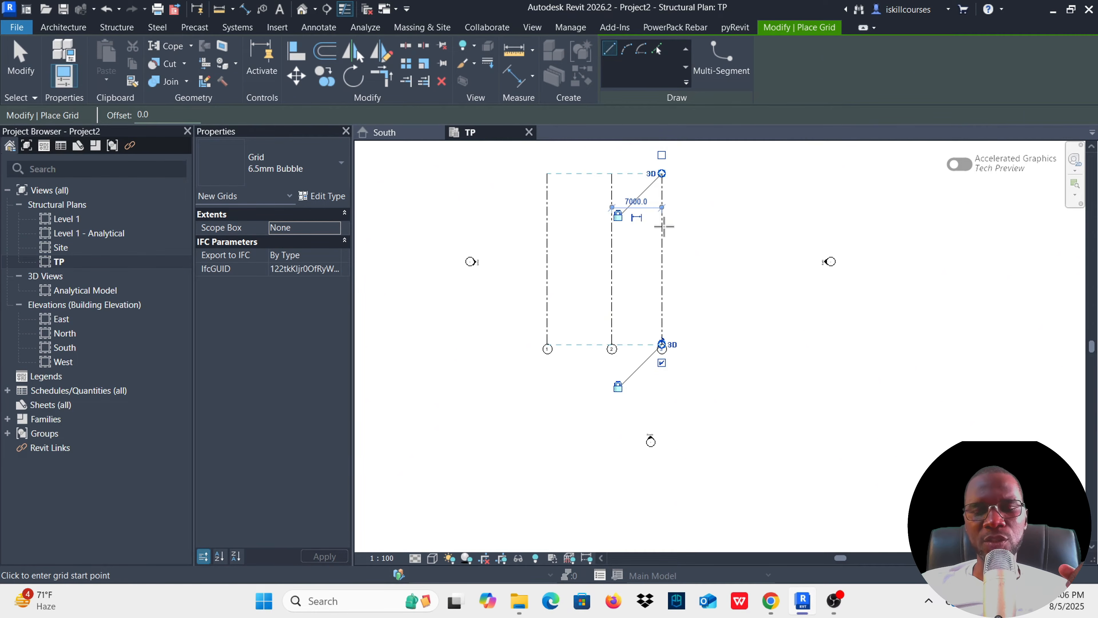
Draw a horizontal grid line crossing the upper part of grids 1, 2 and 3, extending past both outer grids.
{"action": "left_click", "coordinate": [519, 228]}
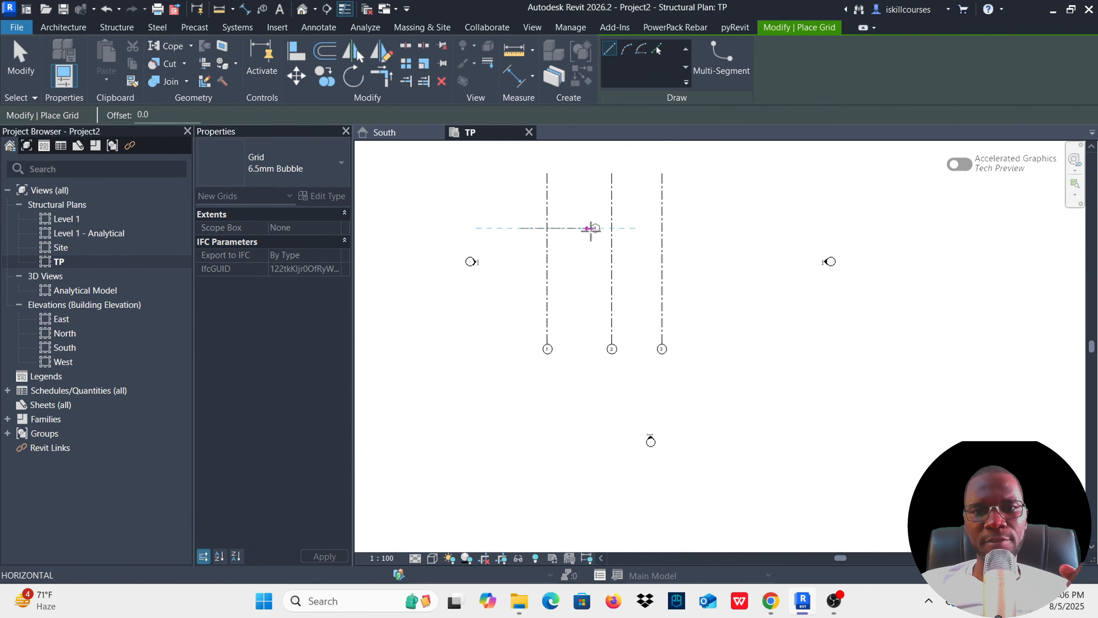
{"action": "left_click", "coordinate": [700, 228]}
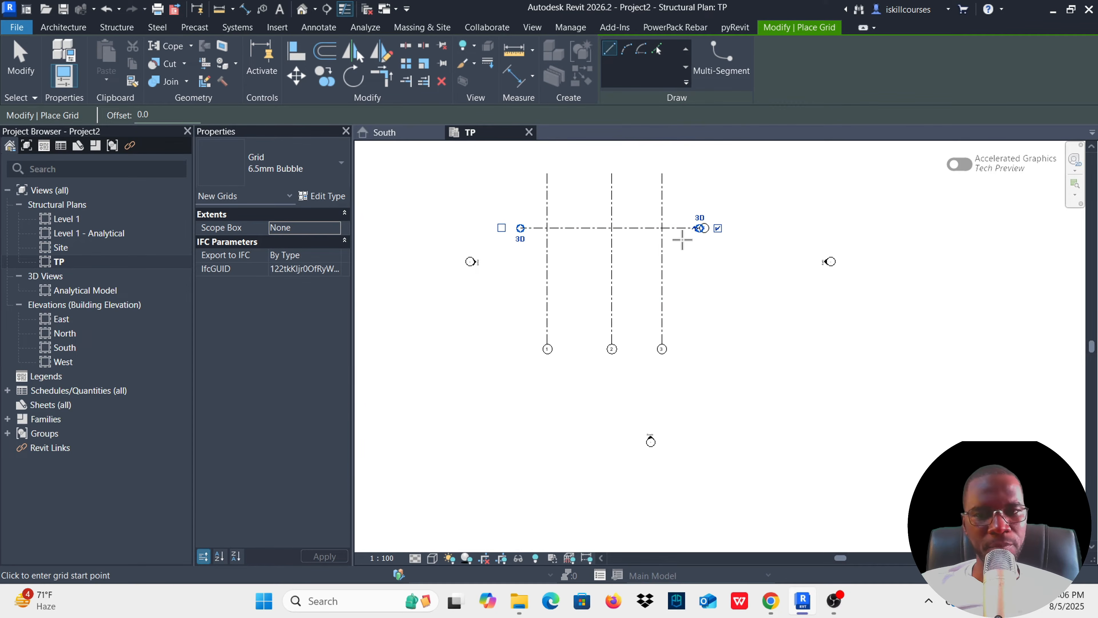
{"action": "key", "text": "Escape"}
{"action": "key", "text": "Escape"}
Rename the horizontal grid line as A.
{"action": "scroll", "coordinate": [704, 228], "scroll_direction": "up", "scroll_amount": 5}
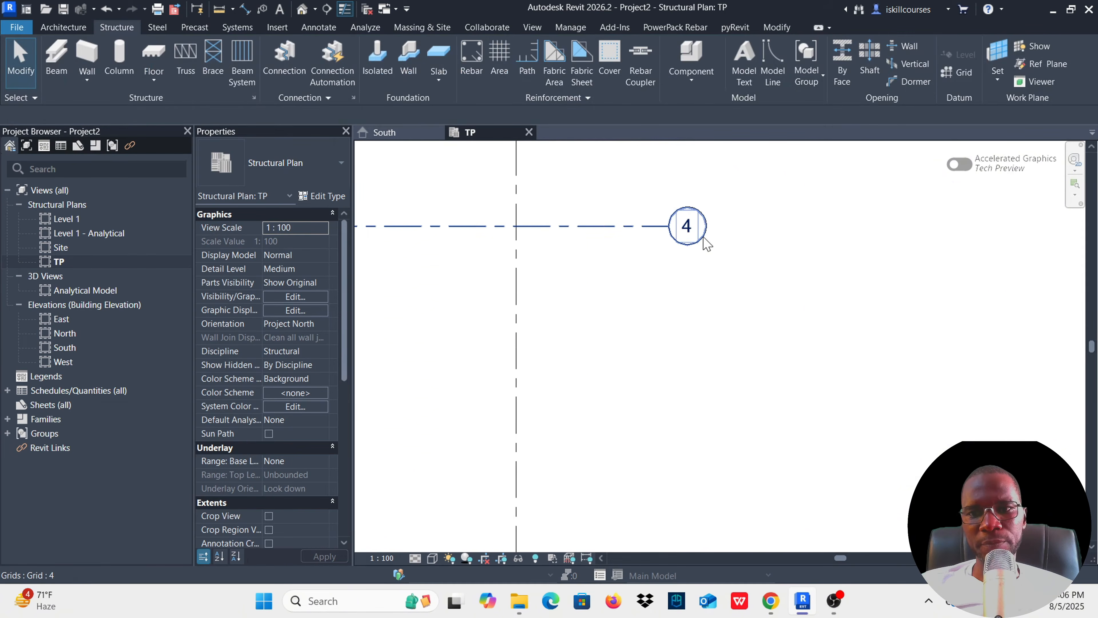
{"action": "scroll", "coordinate": [707, 244], "scroll_direction": "up", "scroll_amount": 1}
{"action": "left_click", "coordinate": [688, 227]}
{"action": "left_click", "coordinate": [684, 226]}
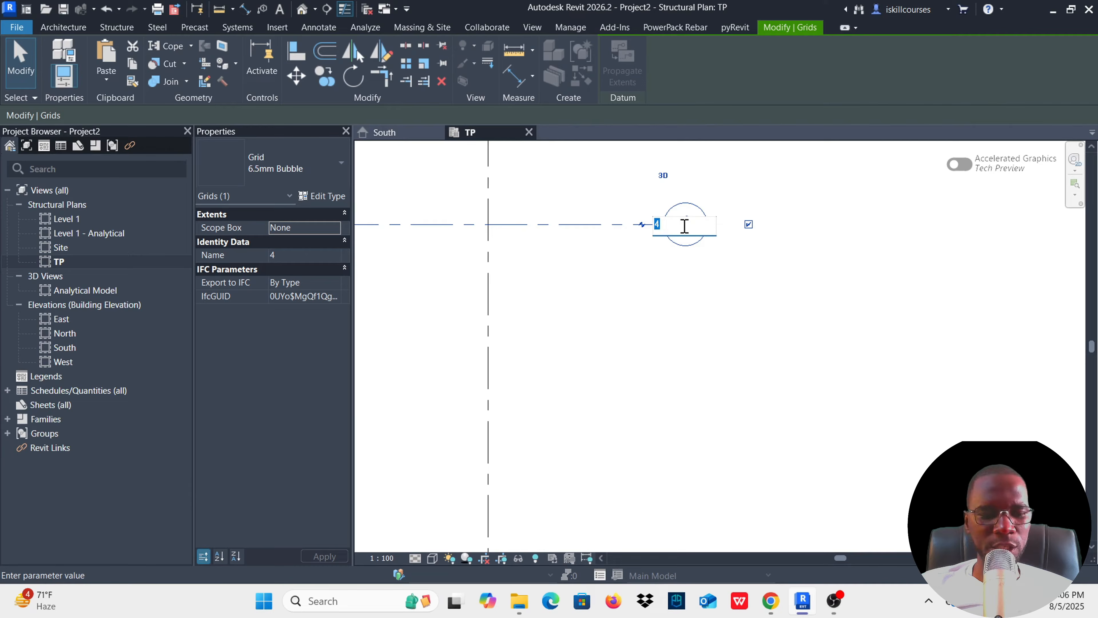
{"action": "key", "text": "Return"}
{"action": "scroll", "coordinate": [742, 225], "scroll_direction": "down", "scroll_amount": 5}
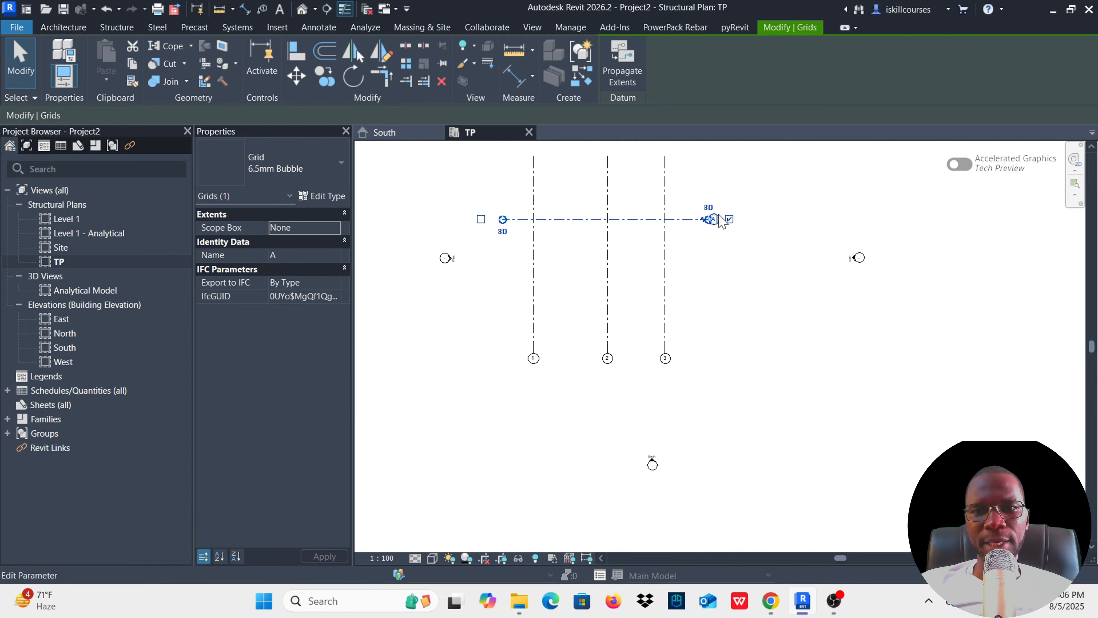
Draw a second horizontal grid line 7000 mm below grid A, with both ends aligned to grid A.
{"action": "scroll", "coordinate": [646, 232], "scroll_direction": "up", "scroll_amount": 2}
{"action": "left_click", "coordinate": [615, 226]}
{"action": "left_click", "coordinate": [608, 216]}
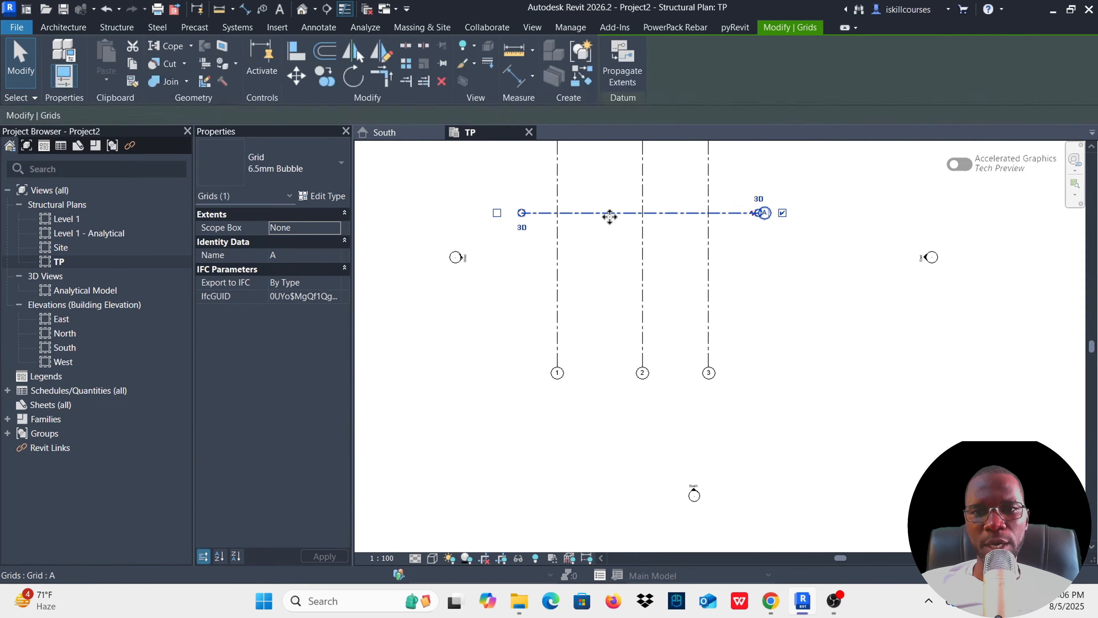
{"action": "key", "text": "g"}
{"action": "key", "text": "r"}
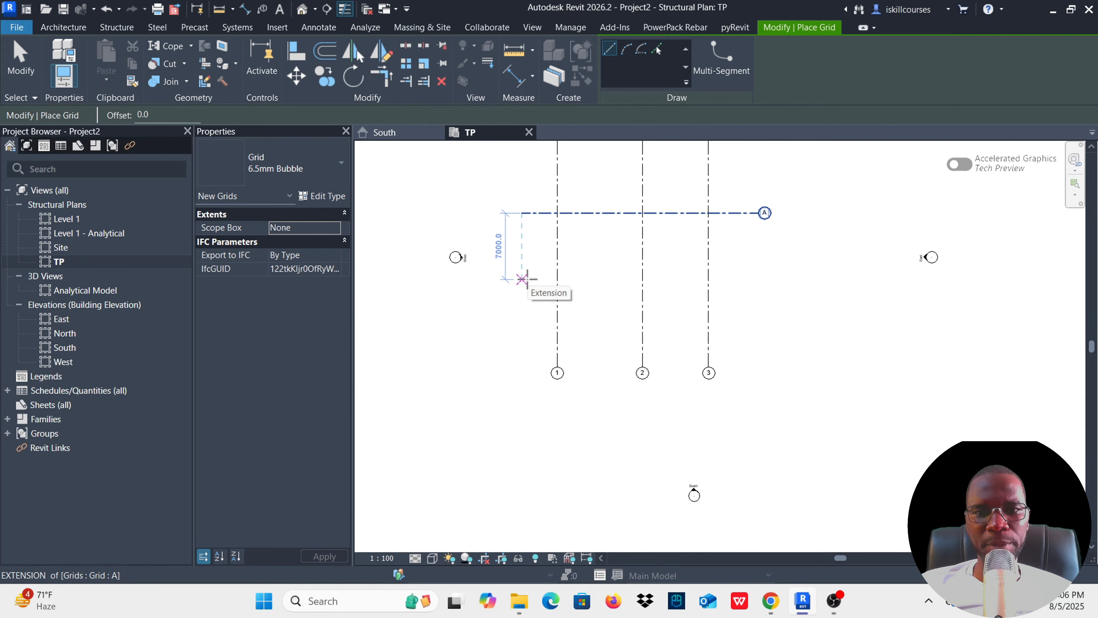
{"action": "left_click", "coordinate": [522, 279]}
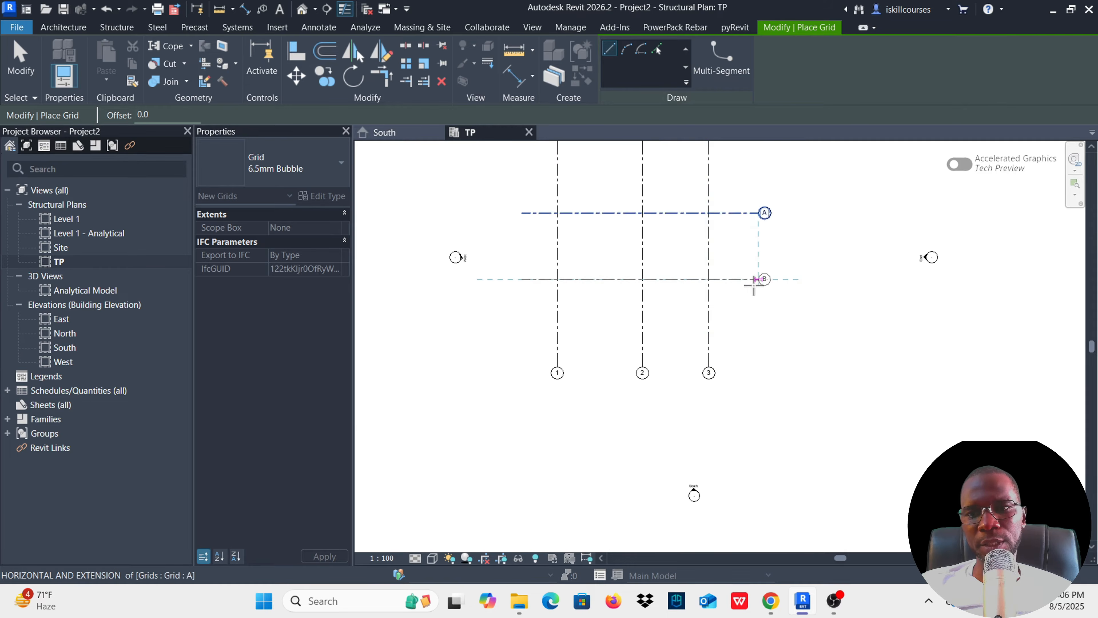
{"action": "left_click", "coordinate": [765, 280]}
{"action": "key", "text": "Escape"}
{"action": "key", "text": "Escape"}
Shorten the upper ends of grids 1, 2 and 3 so they stop just above grid A.
{"action": "scroll", "coordinate": [601, 257], "scroll_direction": "down", "scroll_amount": 2}
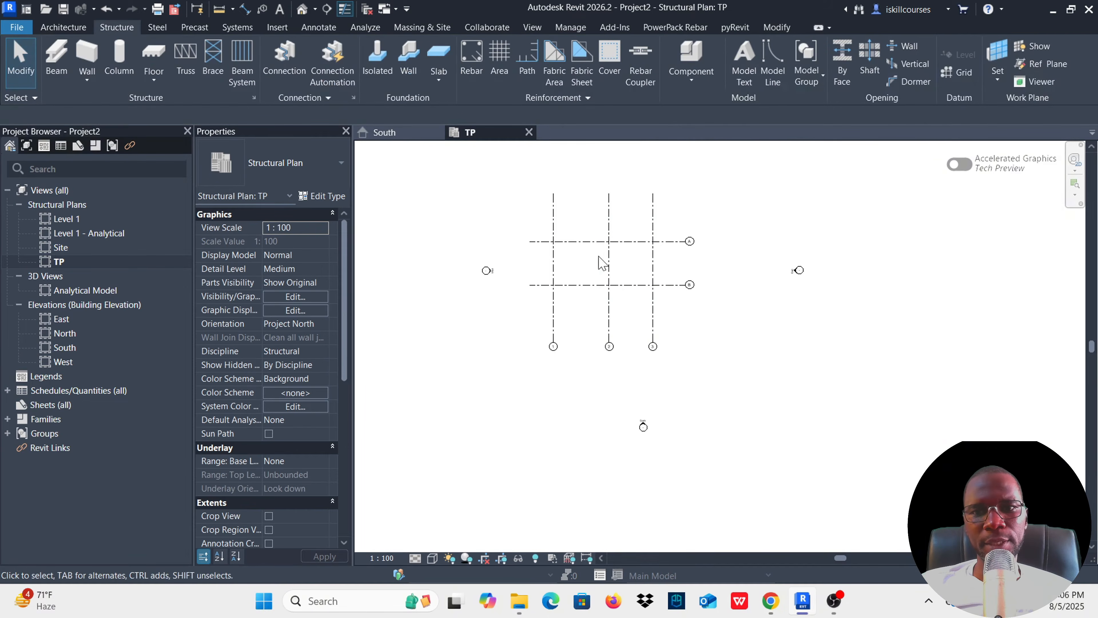
{"action": "left_click", "coordinate": [654, 225]}
{"action": "left_click_drag", "start_coordinate": [653, 194], "coordinate": [653, 226]}
{"action": "left_click", "coordinate": [708, 186]}
{"action": "left_click", "coordinate": [670, 246]}
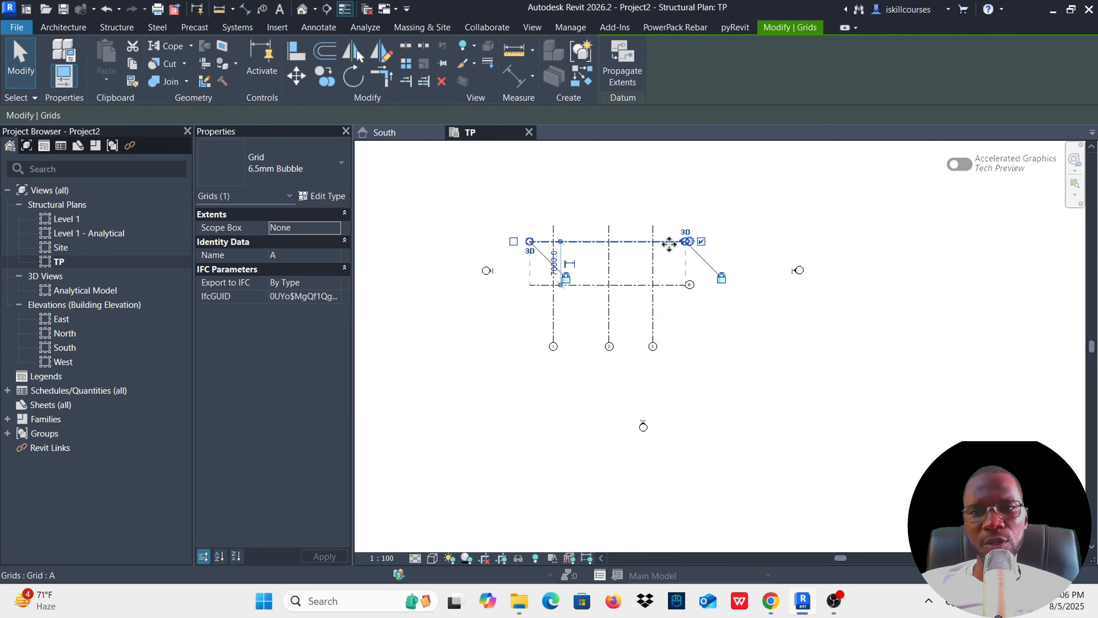
Shorten the lower ends of grids 1, 2 and 3 so their bubbles sit just below grid B.
{"action": "scroll", "coordinate": [671, 251], "scroll_direction": "up", "scroll_amount": 2}
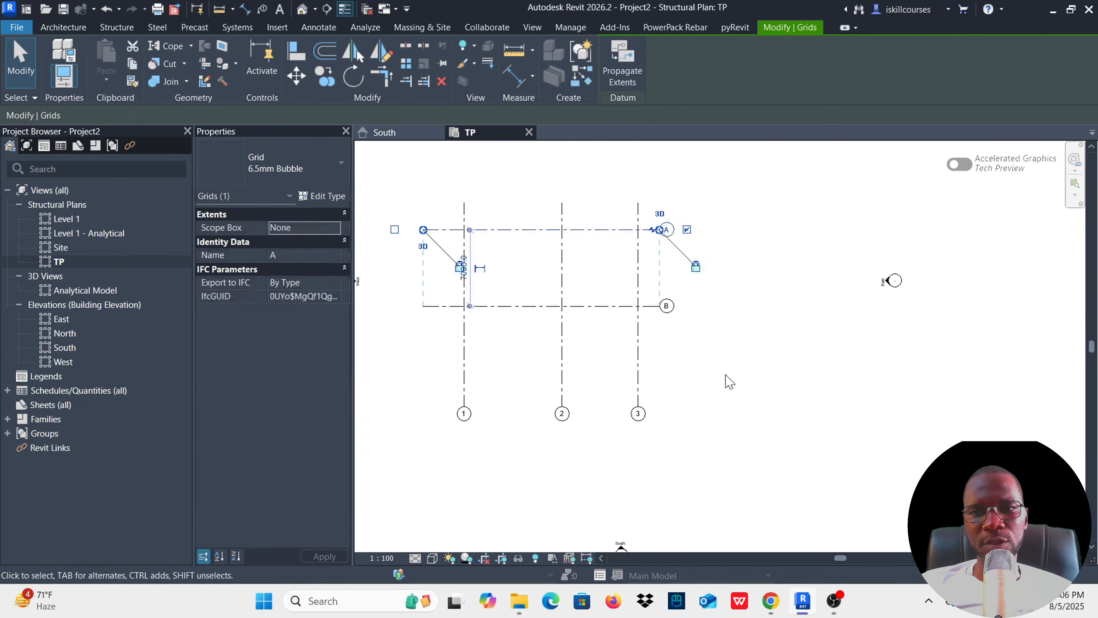
{"action": "left_click", "coordinate": [694, 363]}
{"action": "left_click", "coordinate": [640, 377]}
{"action": "left_click_drag", "start_coordinate": [640, 415], "coordinate": [642, 326]}
{"action": "left_click", "coordinate": [672, 278]}
{"action": "scroll", "coordinate": [553, 281], "scroll_direction": "down", "scroll_amount": 2}
{"action": "scroll", "coordinate": [552, 281], "scroll_direction": "up", "scroll_amount": 2}
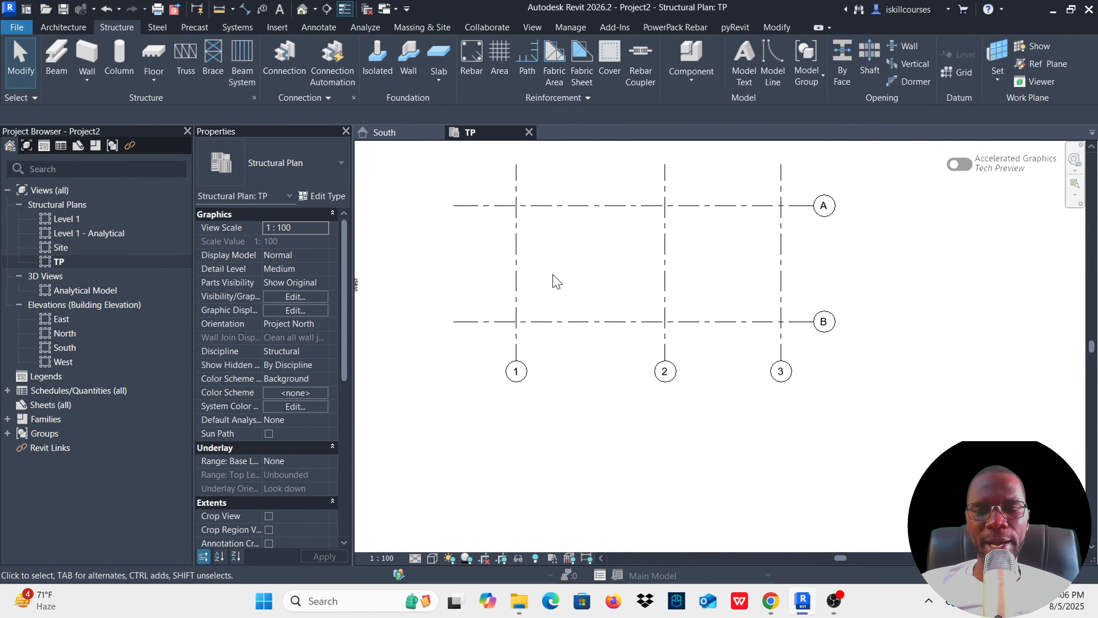
Start placing an isolated foundation and browse to the UK library's Structural Foundations folder to load families.
{"action": "scroll", "coordinate": [523, 346], "scroll_direction": "down", "scroll_amount": 2}
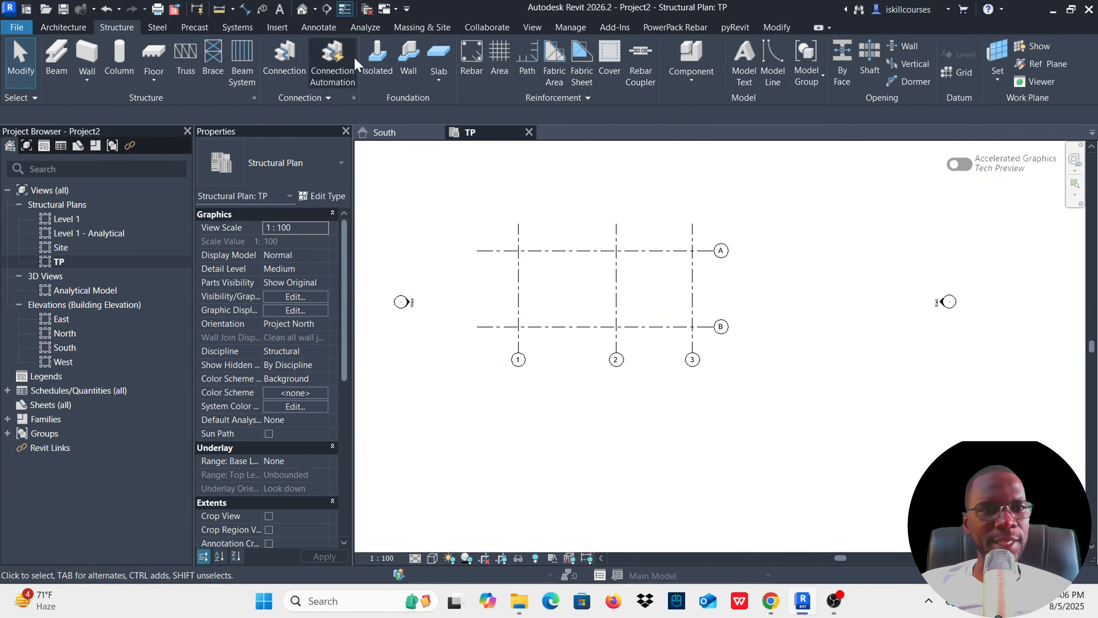
{"action": "left_click", "coordinate": [377, 56]}
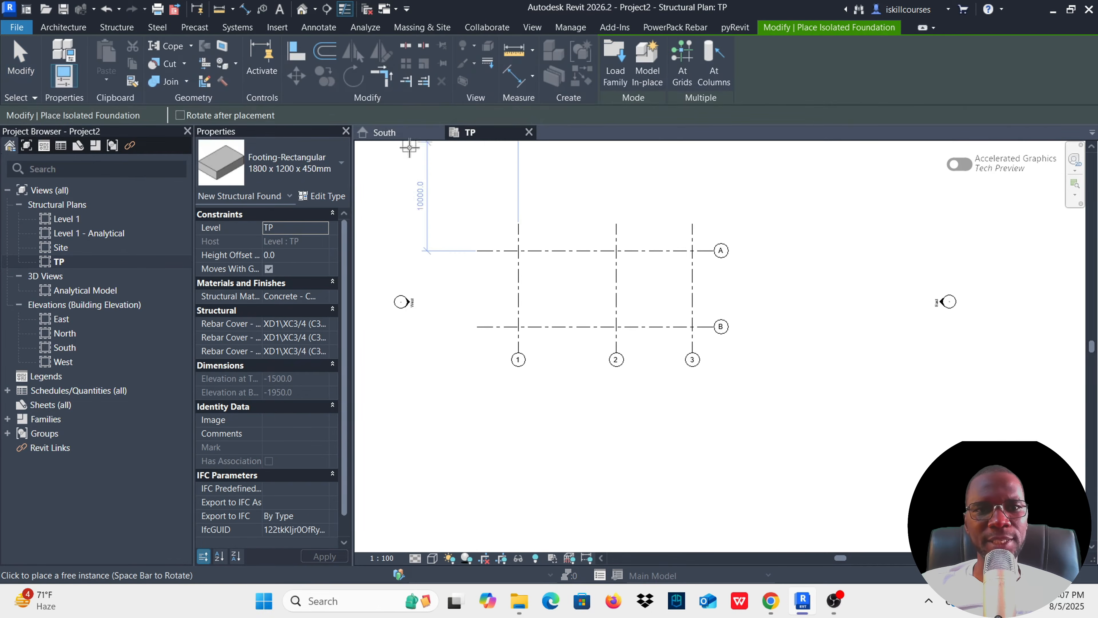
{"action": "left_click", "coordinate": [341, 170]}
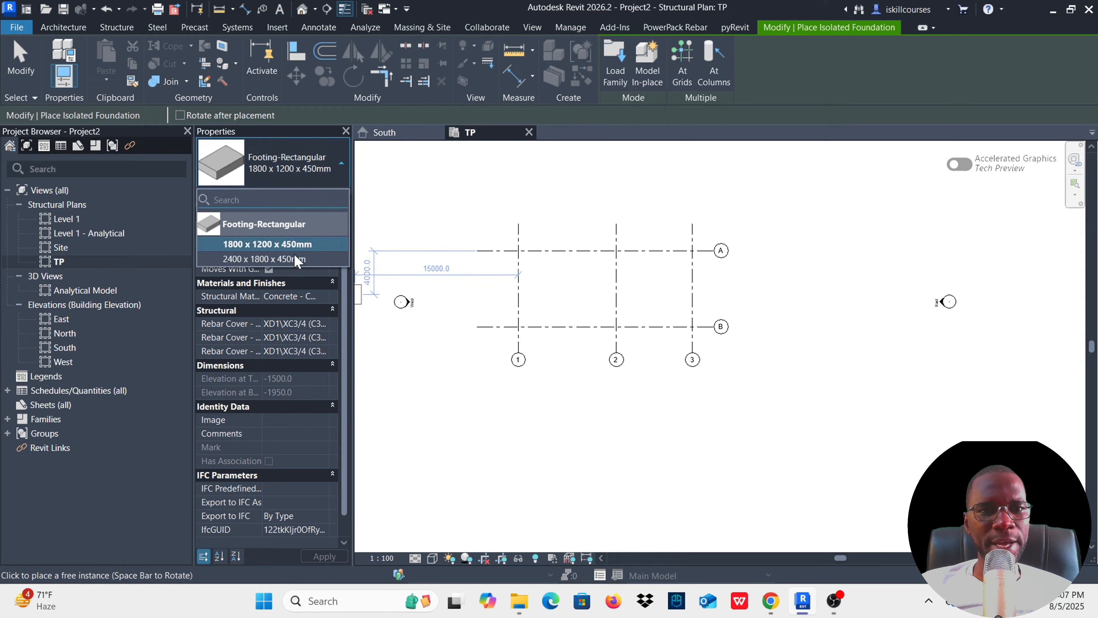
{"action": "left_click", "coordinate": [341, 172]}
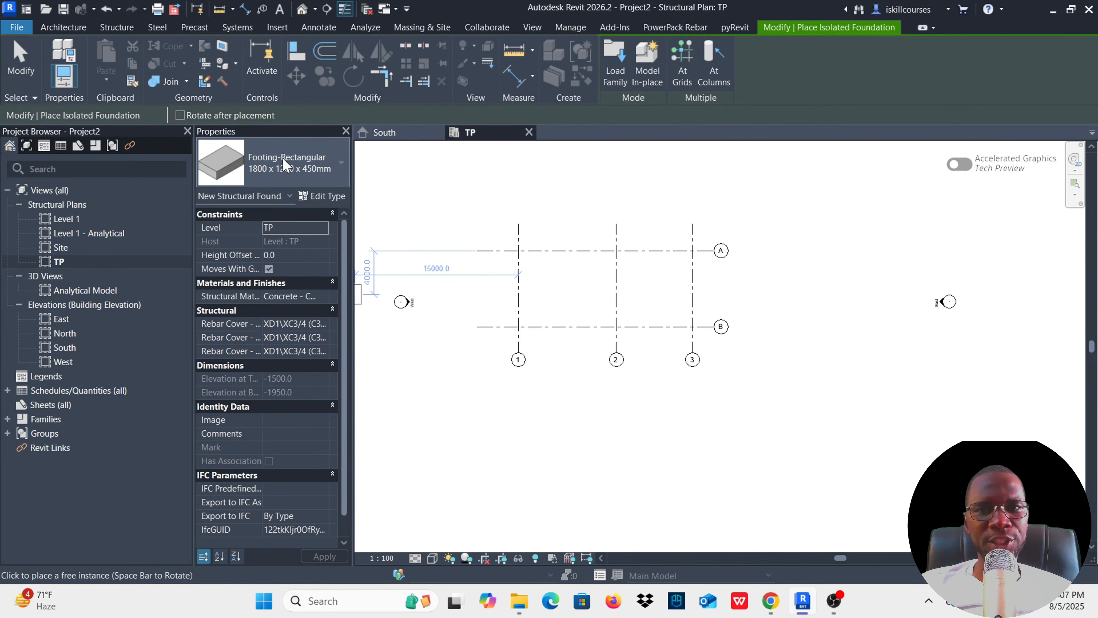
{"action": "left_click", "coordinate": [616, 65]}
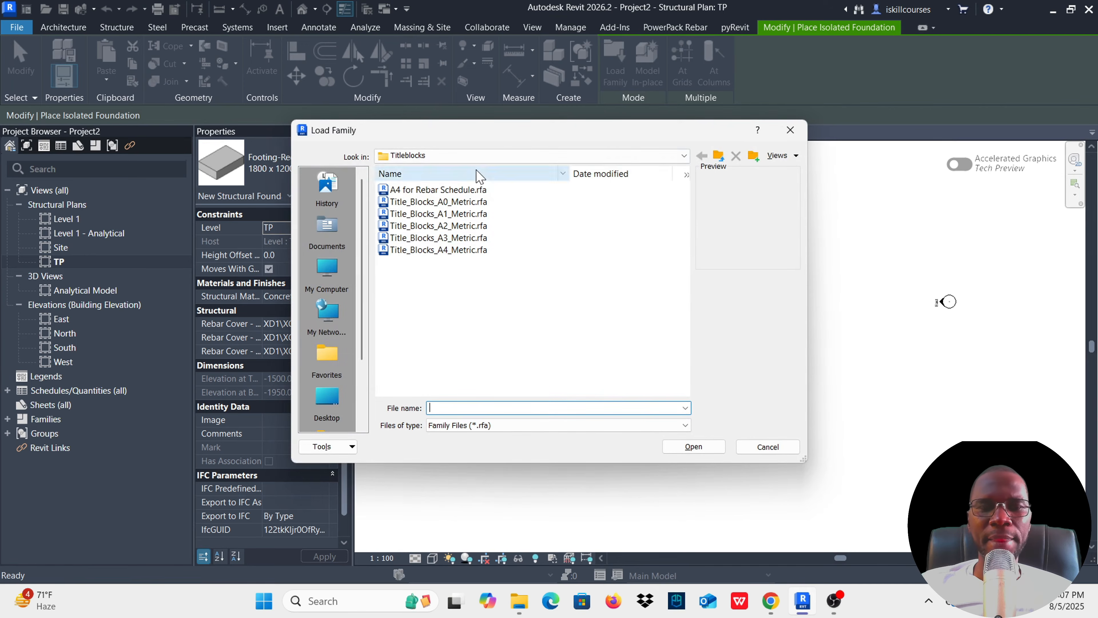
{"action": "left_click", "coordinate": [719, 156]}
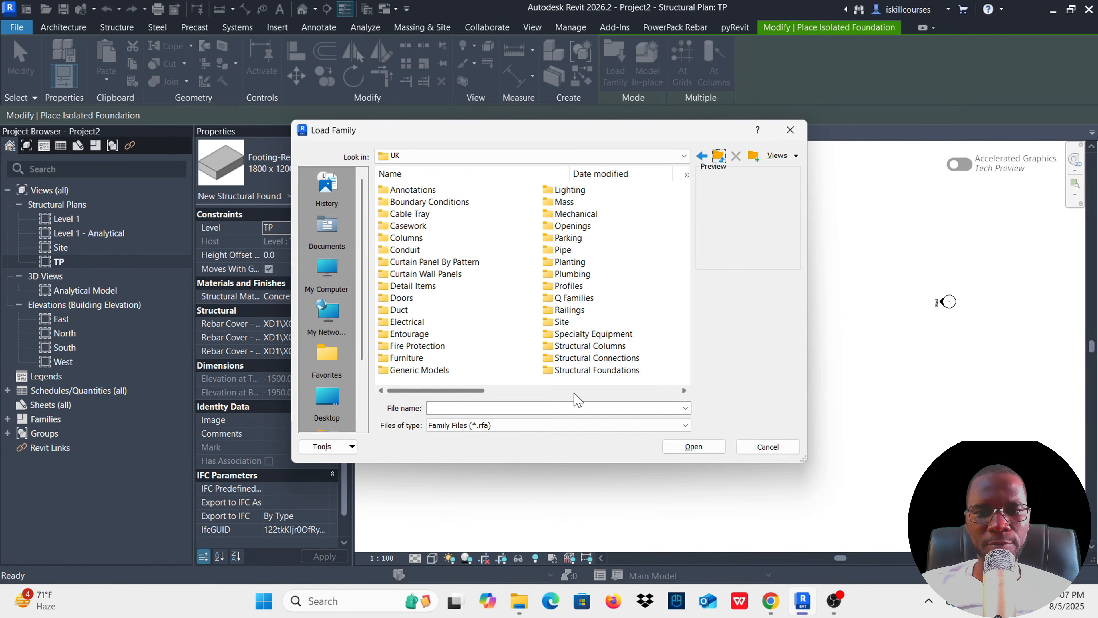
{"action": "left_click", "coordinate": [578, 372]}
{"action": "left_click", "coordinate": [579, 373]}
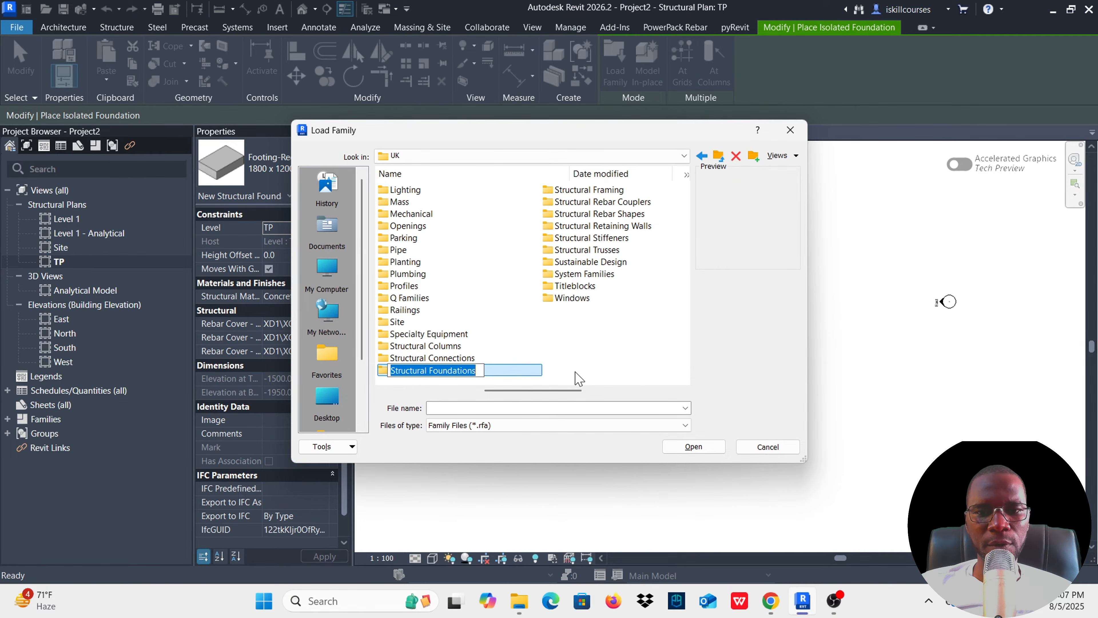
{"action": "left_click", "coordinate": [443, 361]}
{"action": "double_click", "coordinate": [443, 373]}
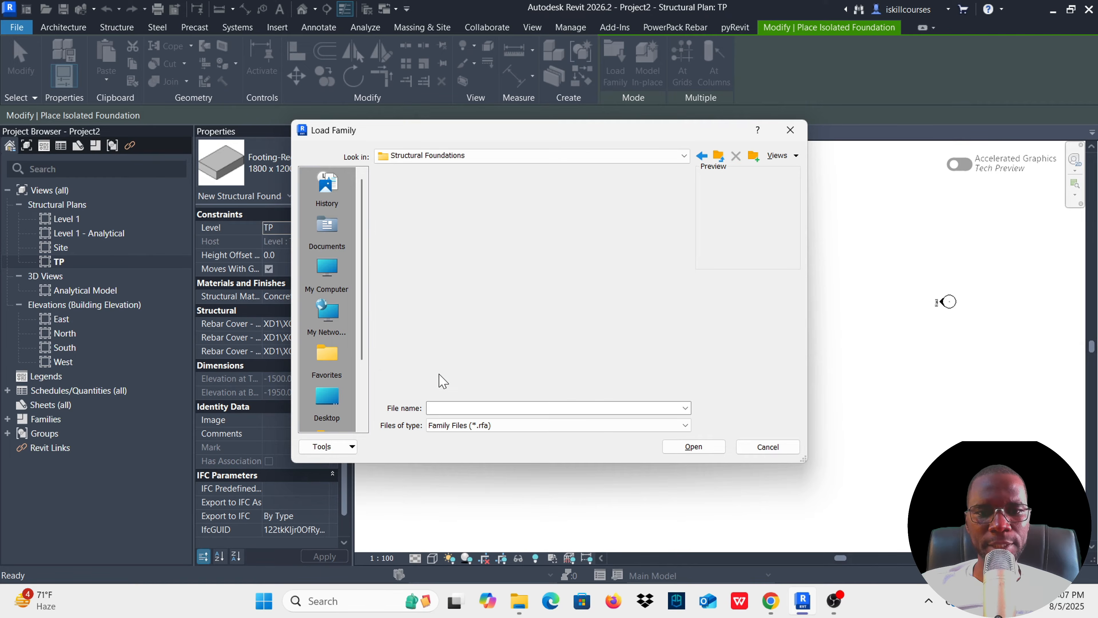
Display the structural foundation families as thumbnails and look through the available pile caps.
{"action": "scroll", "coordinate": [443, 285], "scroll_direction": "down", "scroll_amount": 2}
{"action": "scroll", "coordinate": [442, 283], "scroll_direction": "up", "scroll_amount": 2}
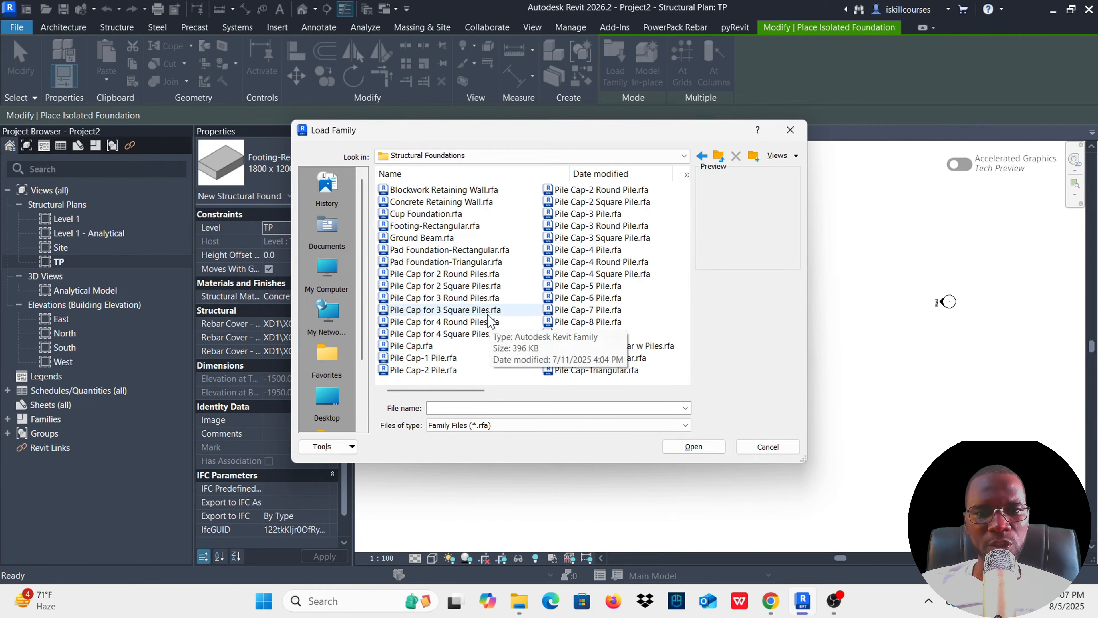
{"action": "left_click", "coordinate": [449, 277]}
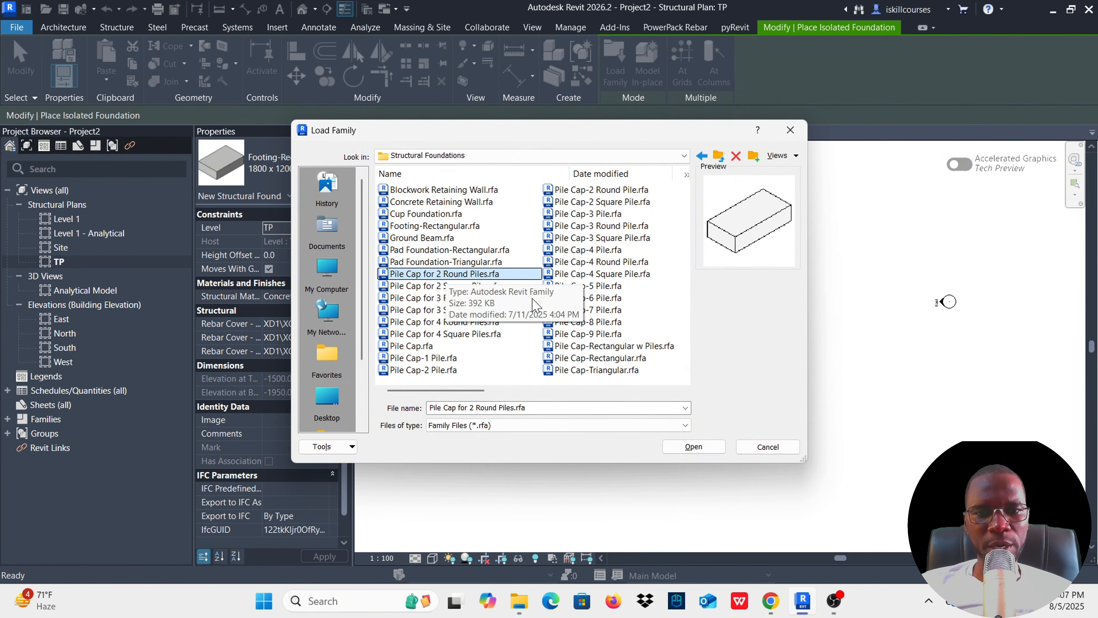
{"action": "left_click", "coordinate": [795, 156]}
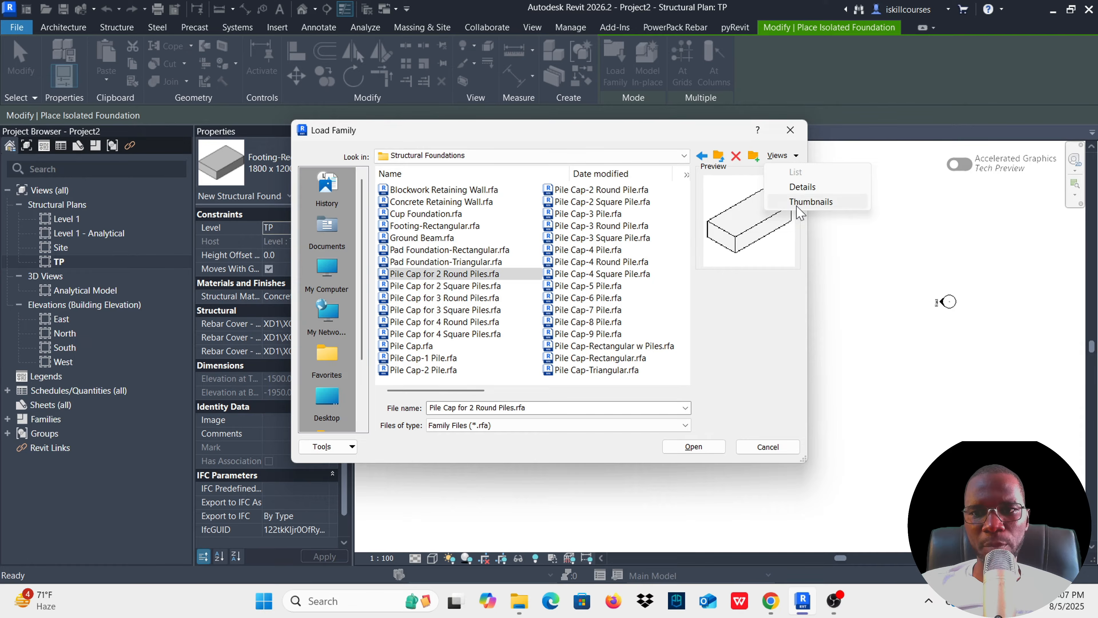
{"action": "left_click", "coordinate": [797, 206]}
{"action": "scroll", "coordinate": [498, 298], "scroll_direction": "down", "scroll_amount": 5}
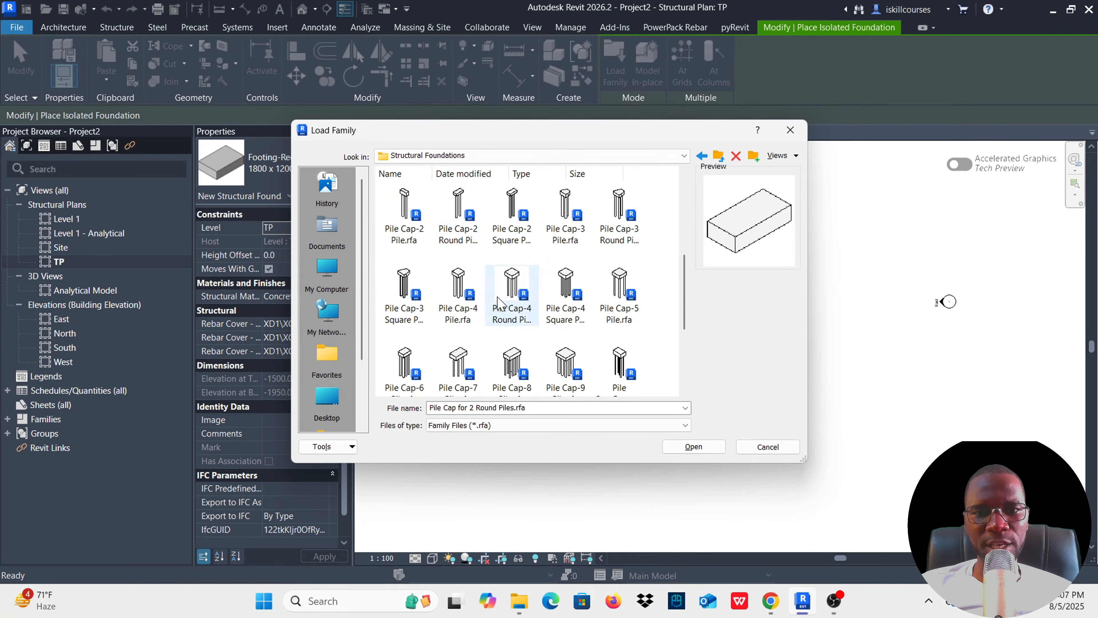
{"action": "scroll", "coordinate": [475, 294], "scroll_direction": "up", "scroll_amount": 3}
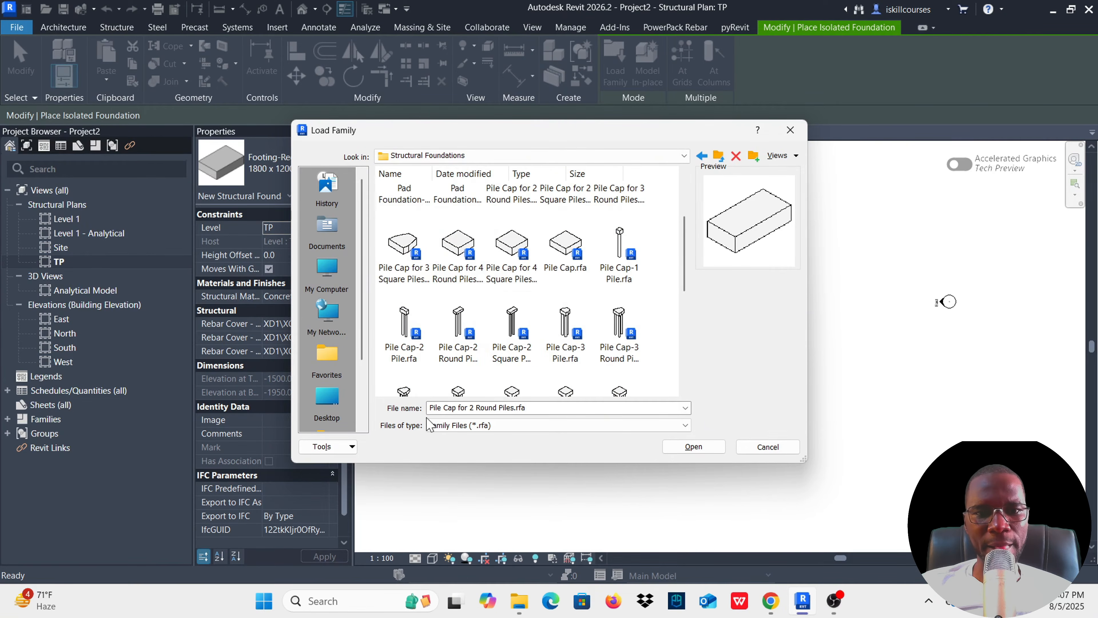
Load the Pile Cap-2 Pile, Pile Cap-3 Round Pile and Pile Cap-4 Round Pile families together.
{"action": "left_click", "coordinate": [415, 343]}
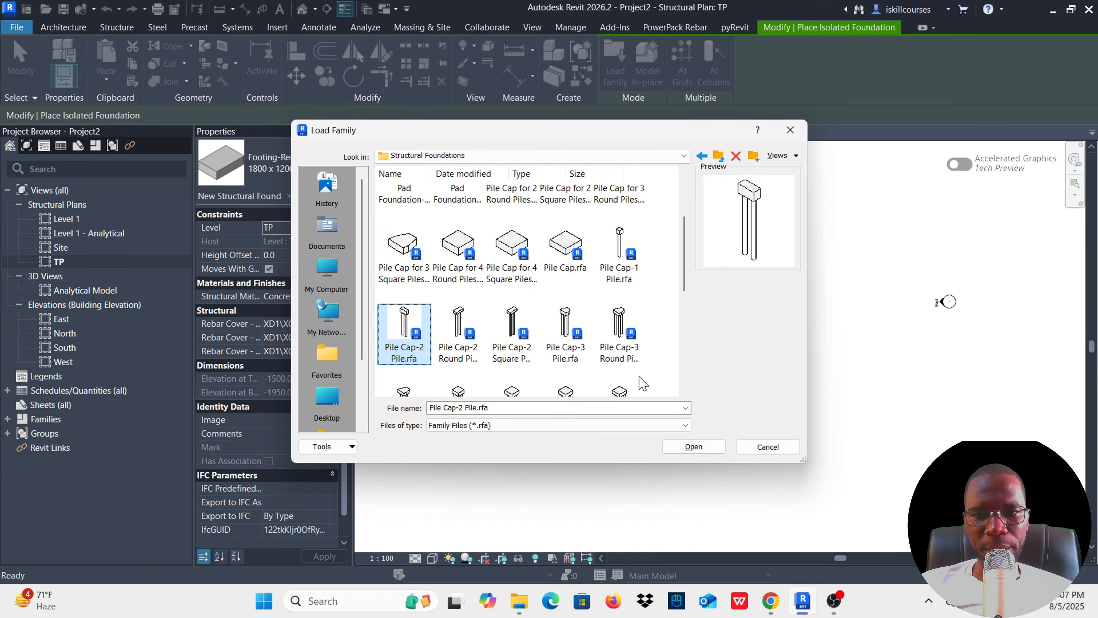
{"action": "left_click", "coordinate": [624, 319]}
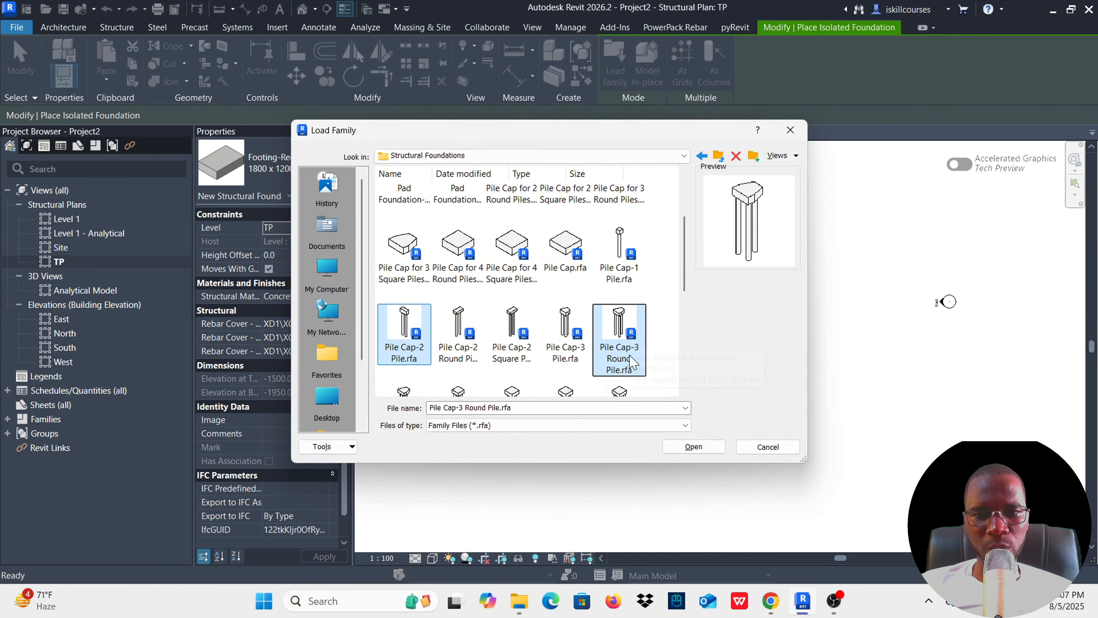
{"action": "scroll", "coordinate": [575, 311], "scroll_direction": "down", "scroll_amount": 2}
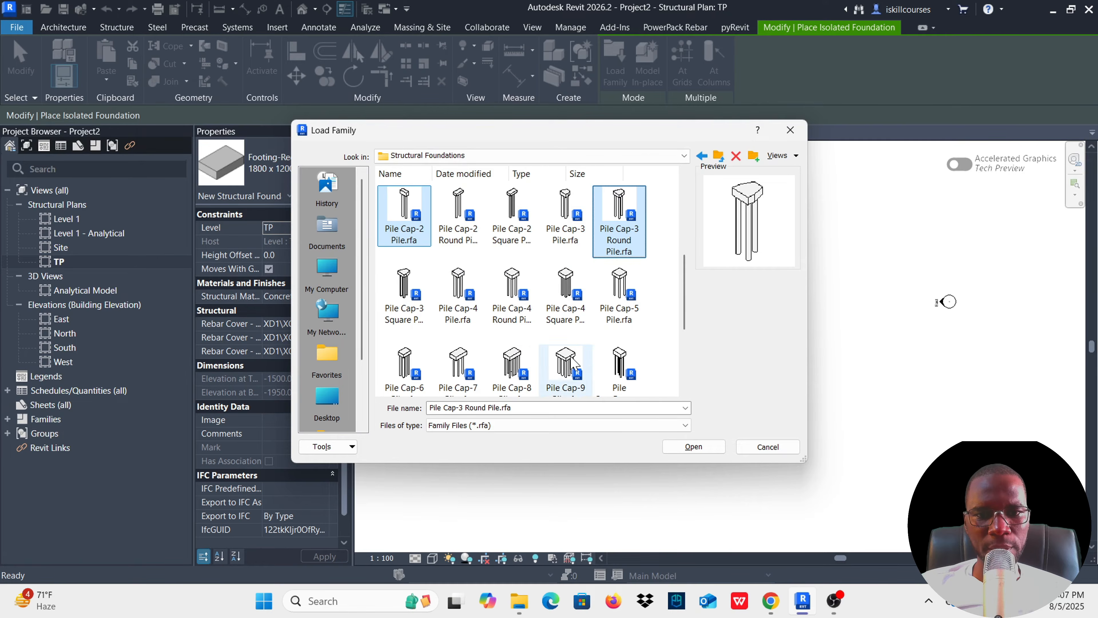
{"action": "left_click", "coordinate": [520, 298]}
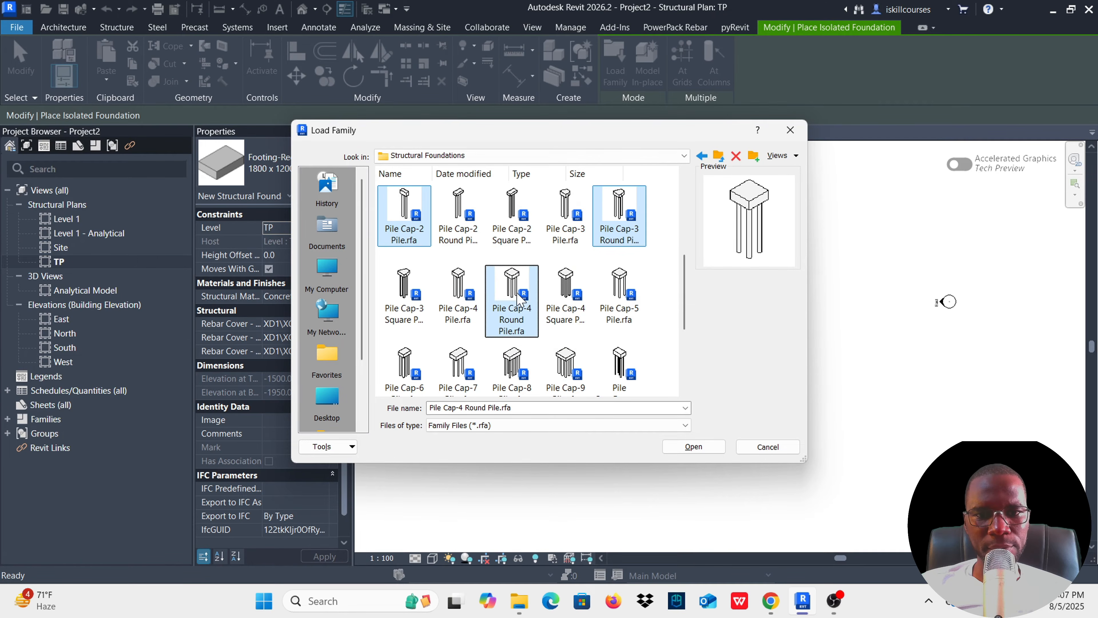
{"action": "left_click", "coordinate": [693, 448]}
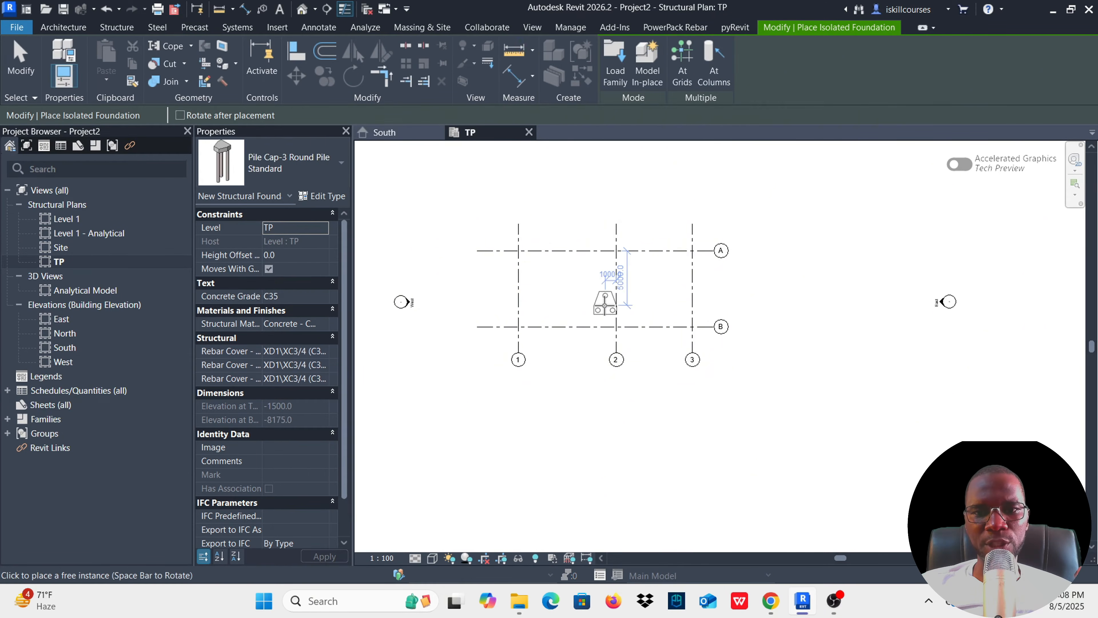
Place Pile Cap-3 Round Pile Standard foundations at grid intersections A1 and A3.
{"action": "scroll", "coordinate": [519, 250], "scroll_direction": "up", "scroll_amount": 3}
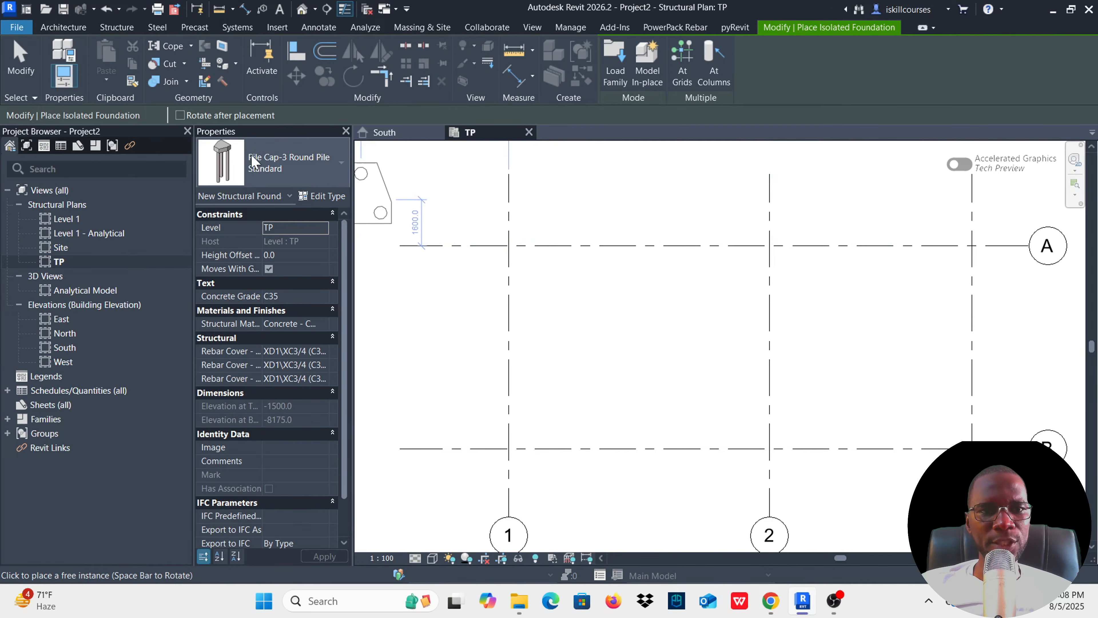
{"action": "scroll", "coordinate": [589, 242], "scroll_direction": "down", "scroll_amount": 2}
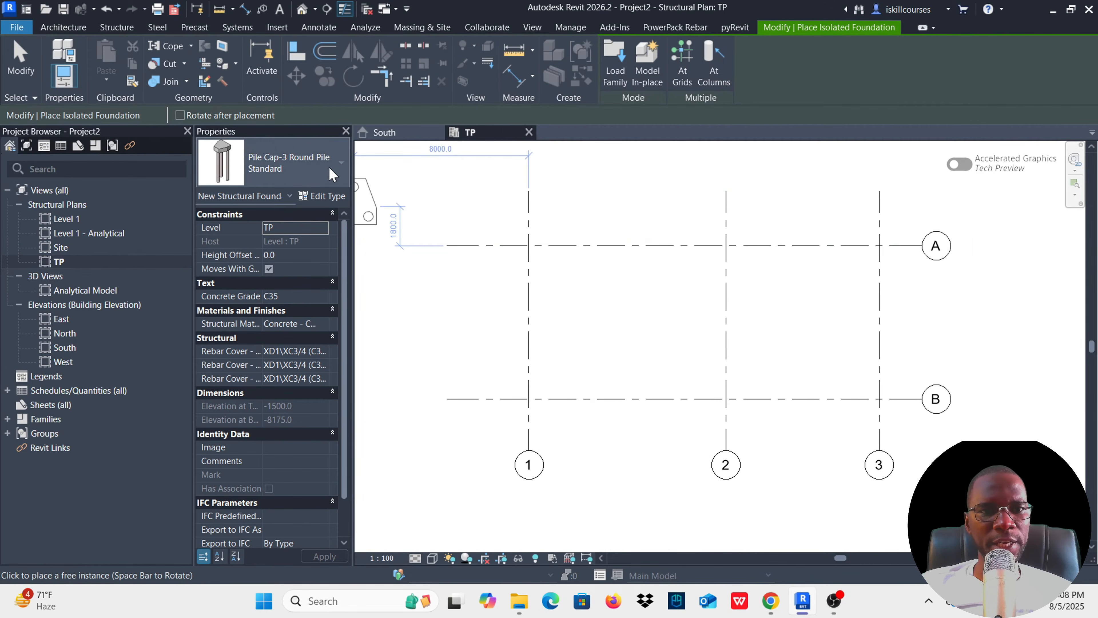
{"action": "scroll", "coordinate": [529, 245], "scroll_direction": "up", "scroll_amount": 3}
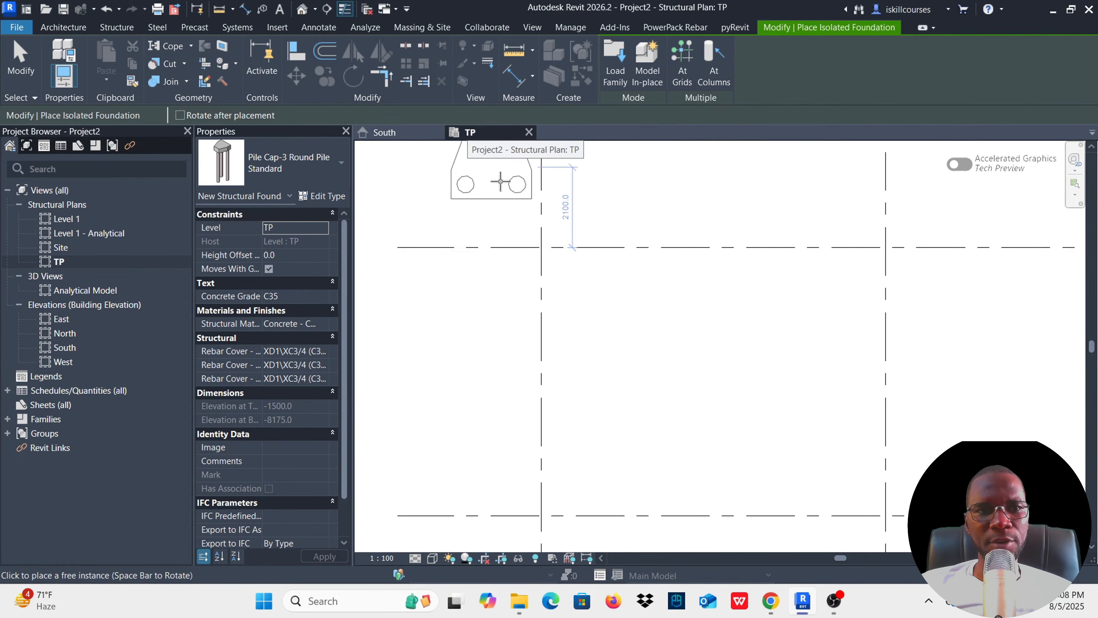
{"action": "scroll", "coordinate": [518, 219], "scroll_direction": "down", "scroll_amount": 2}
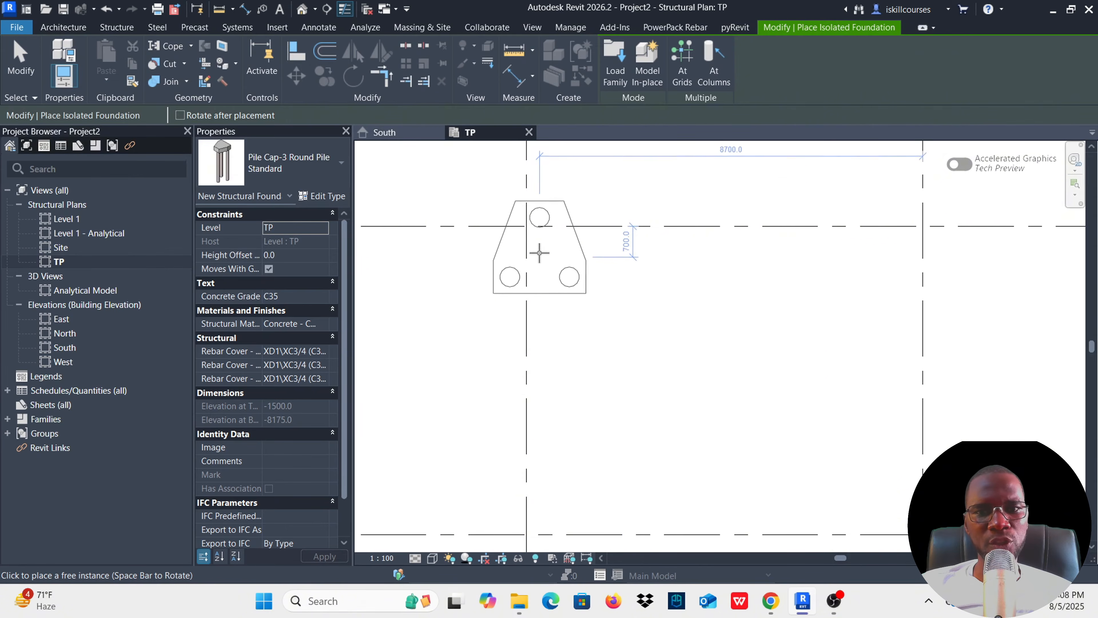
{"action": "scroll", "coordinate": [540, 251], "scroll_direction": "up", "scroll_amount": 2}
{"action": "left_click", "coordinate": [526, 224]}
{"action": "scroll", "coordinate": [537, 229], "scroll_direction": "down", "scroll_amount": 2}
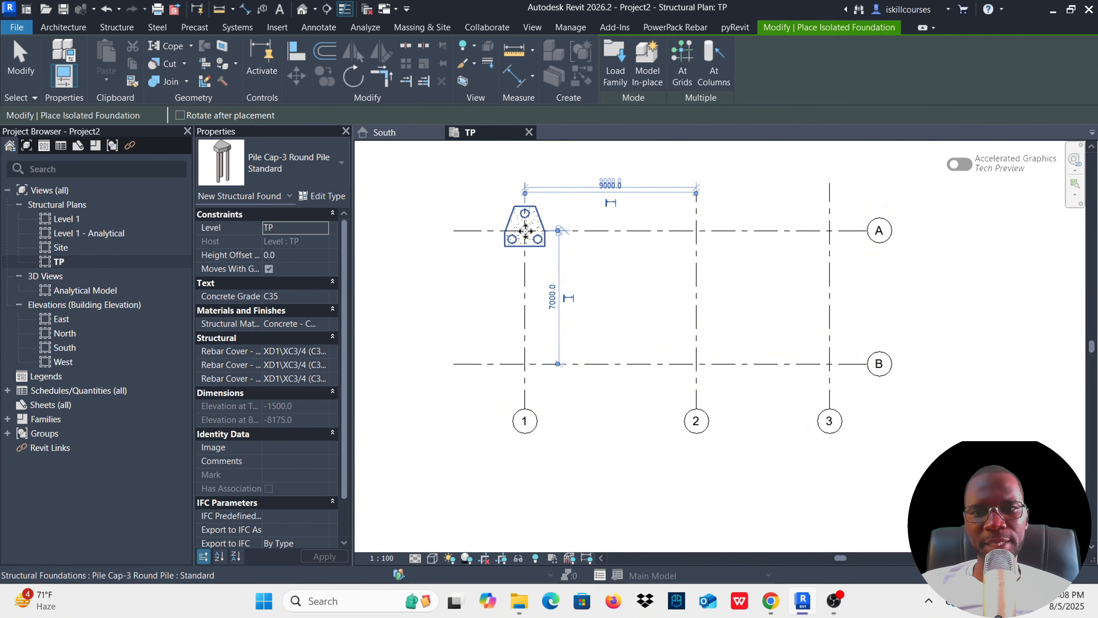
{"action": "left_click", "coordinate": [830, 230]}
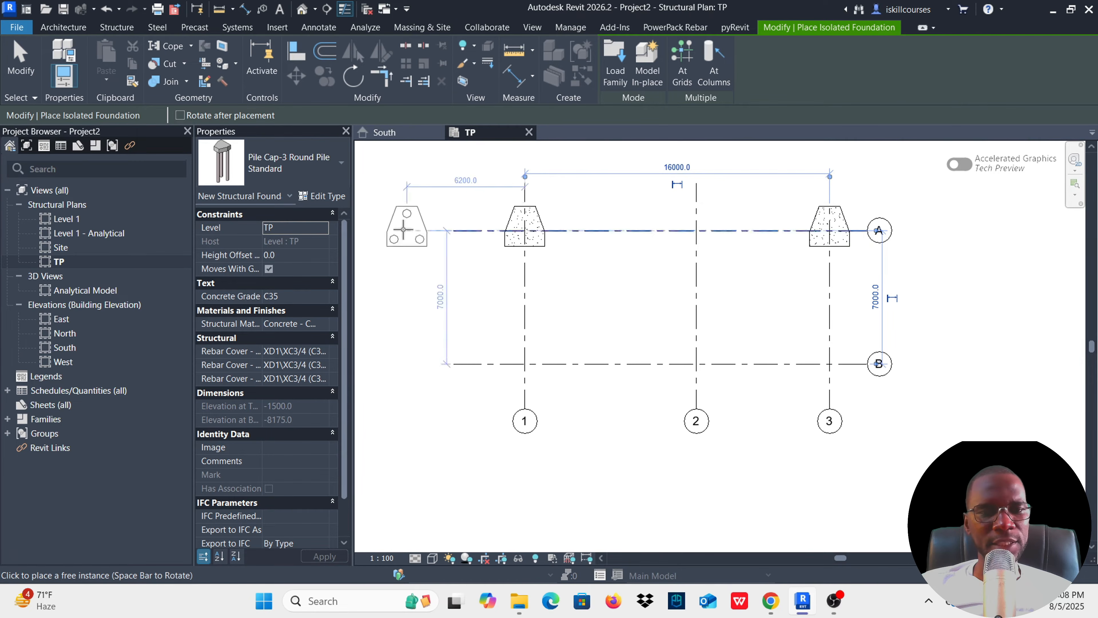
Place a Pile Cap-2 Pile foundation of type 800 x 1800 x 900mm at grid intersection B1.
{"action": "left_click", "coordinate": [333, 175]}
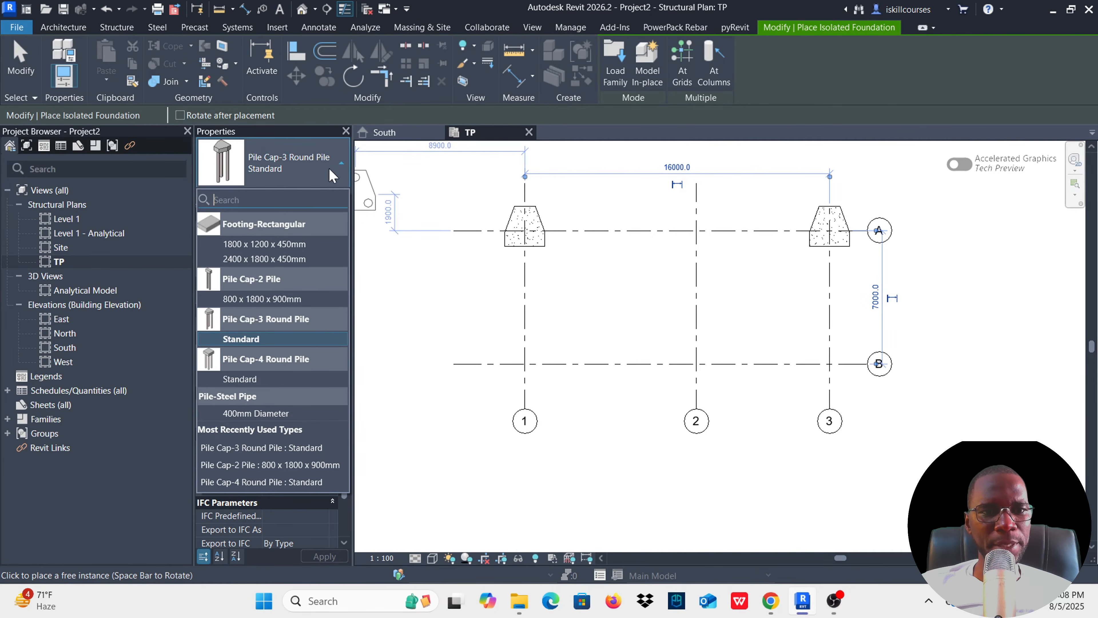
{"action": "left_click", "coordinate": [262, 298]}
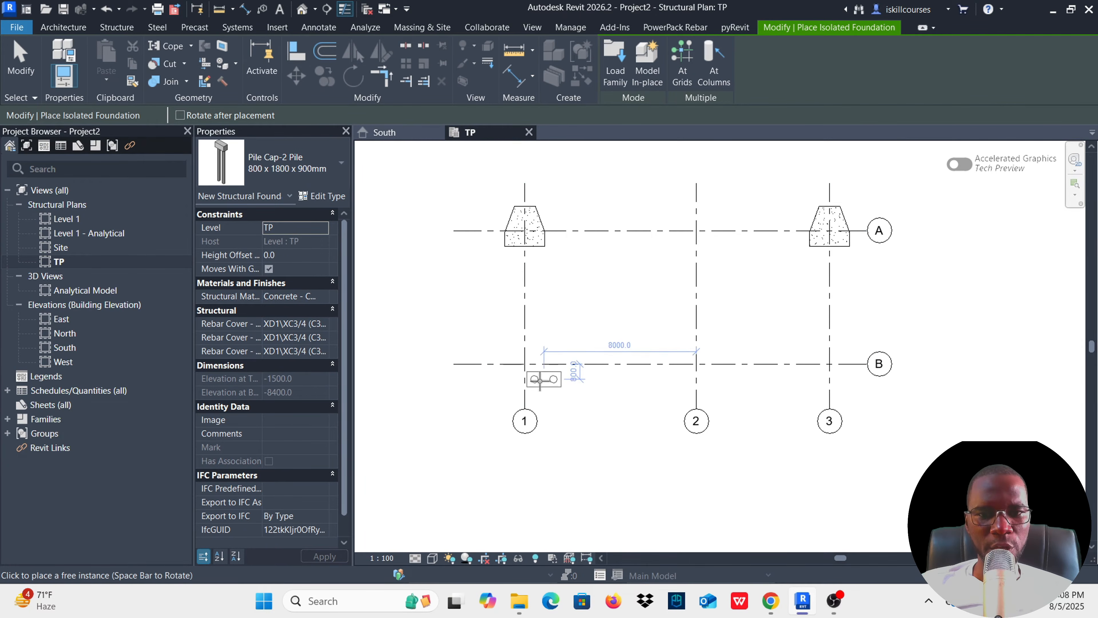
{"action": "scroll", "coordinate": [536, 377], "scroll_direction": "up", "scroll_amount": 3}
{"action": "left_click", "coordinate": [509, 341]}
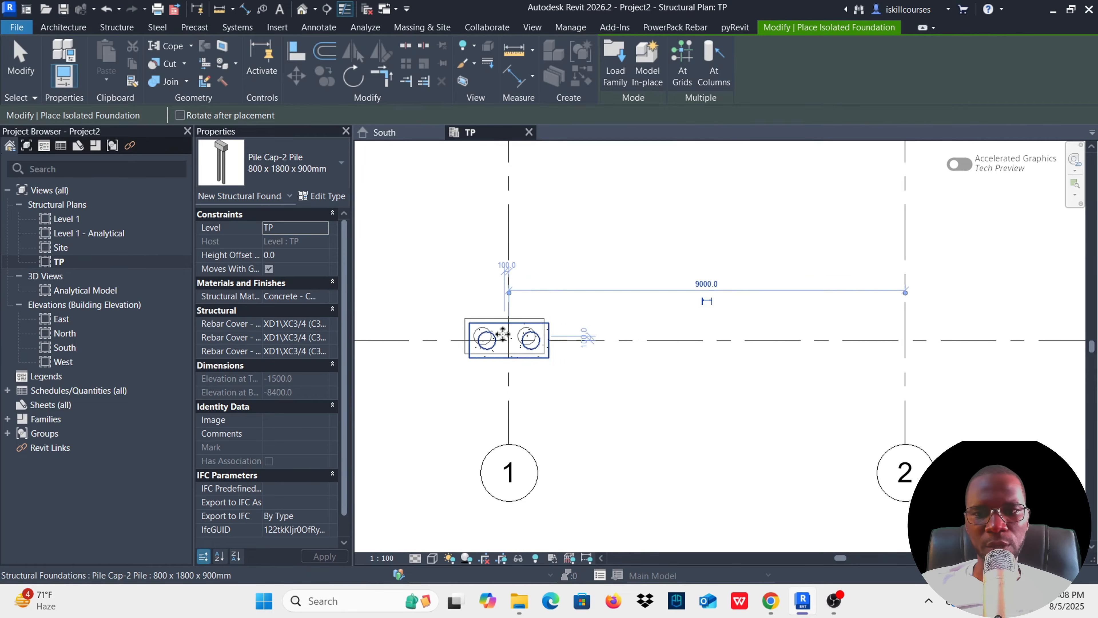
{"action": "scroll", "coordinate": [509, 341], "scroll_direction": "down", "scroll_amount": 3}
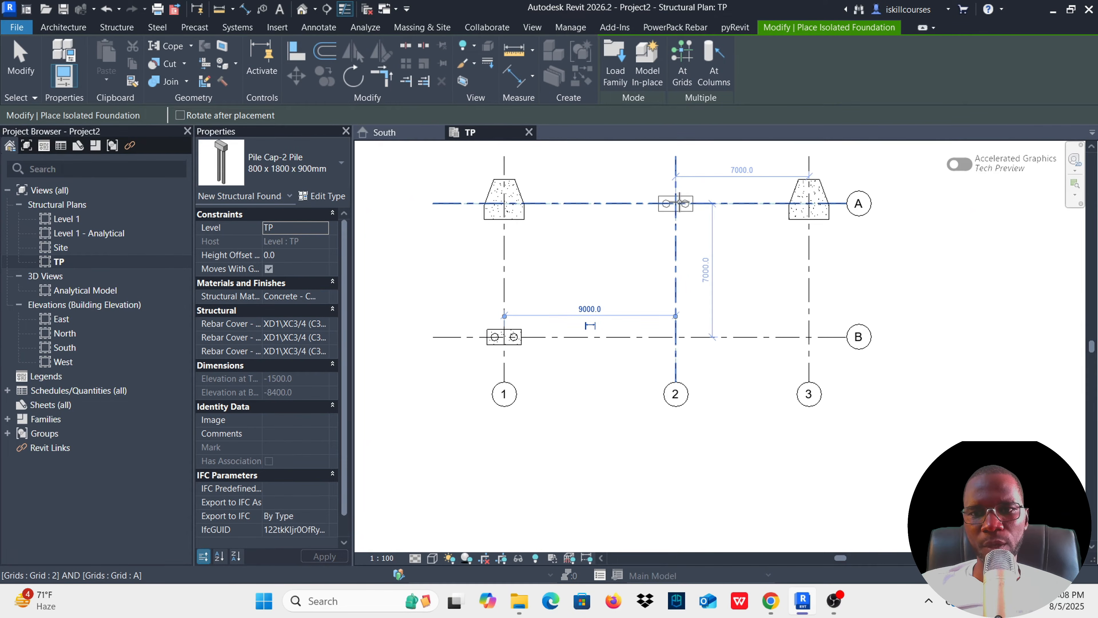
Place a Pile Cap-2 Pile foundation at grid intersection A2 and Pile Cap-4 Round Pile Standard foundations at B2 and B3.
{"action": "left_click", "coordinate": [680, 202]}
{"action": "left_click", "coordinate": [340, 165]}
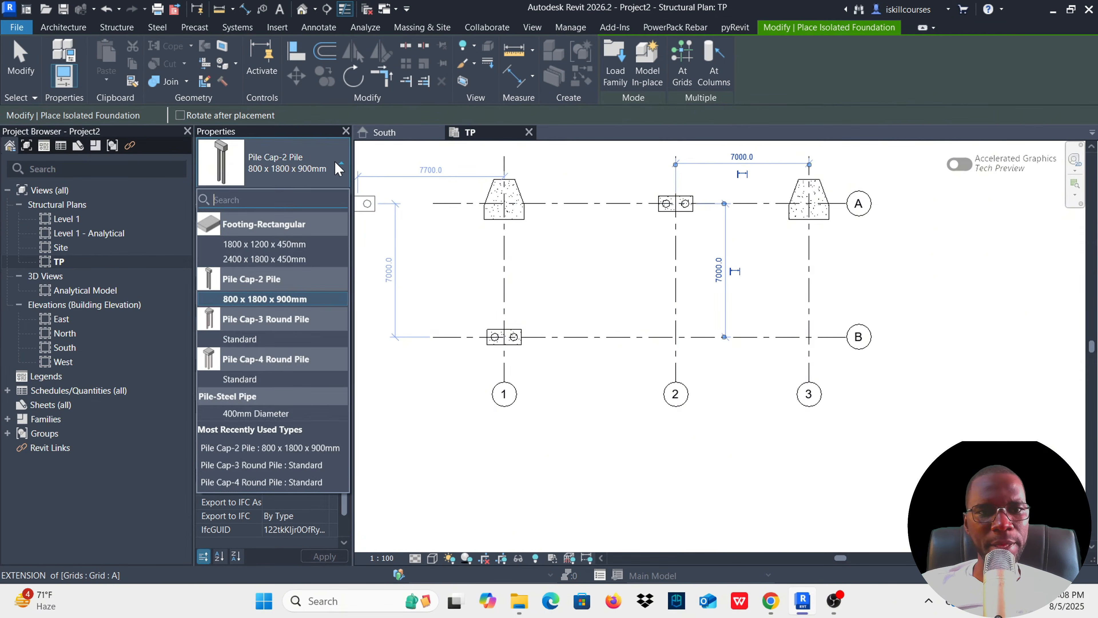
{"action": "left_click", "coordinate": [289, 380]}
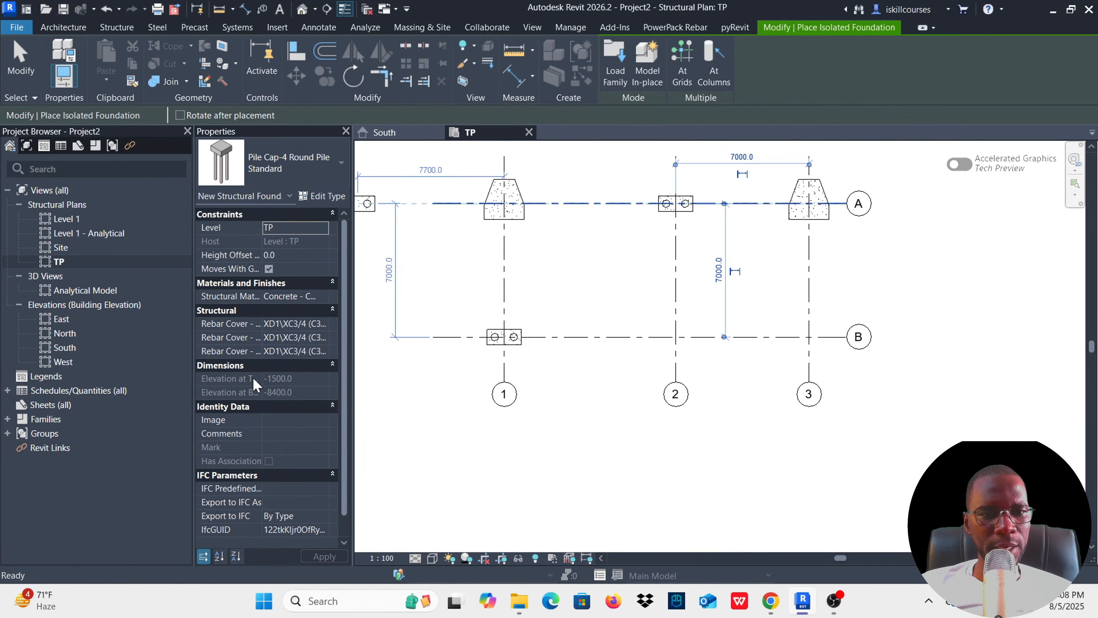
{"action": "left_click", "coordinate": [676, 337]}
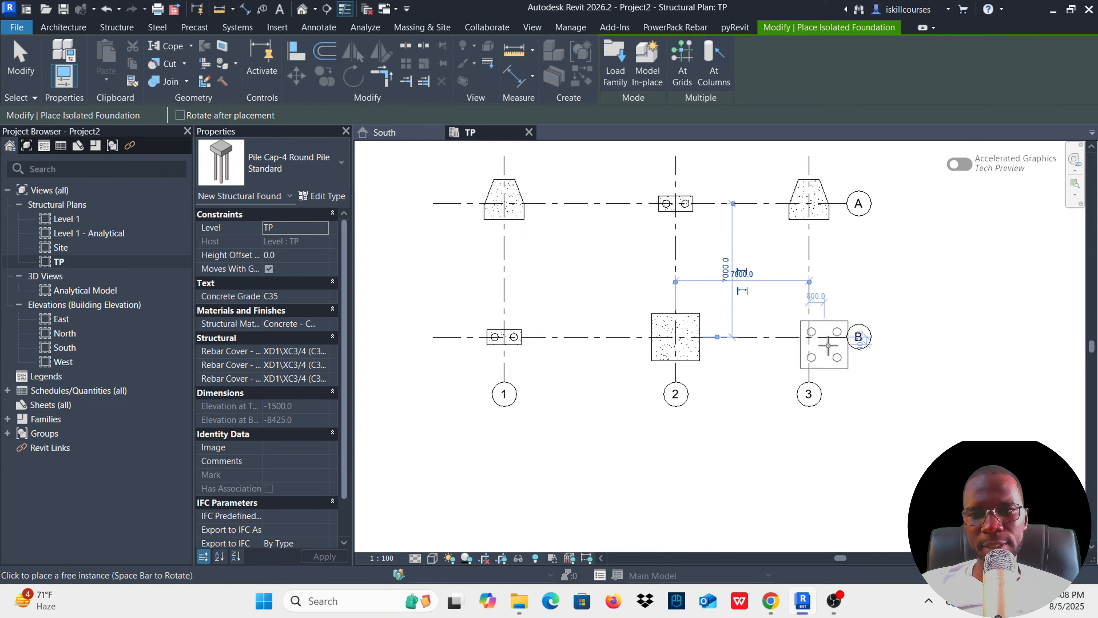
{"action": "left_click", "coordinate": [809, 337]}
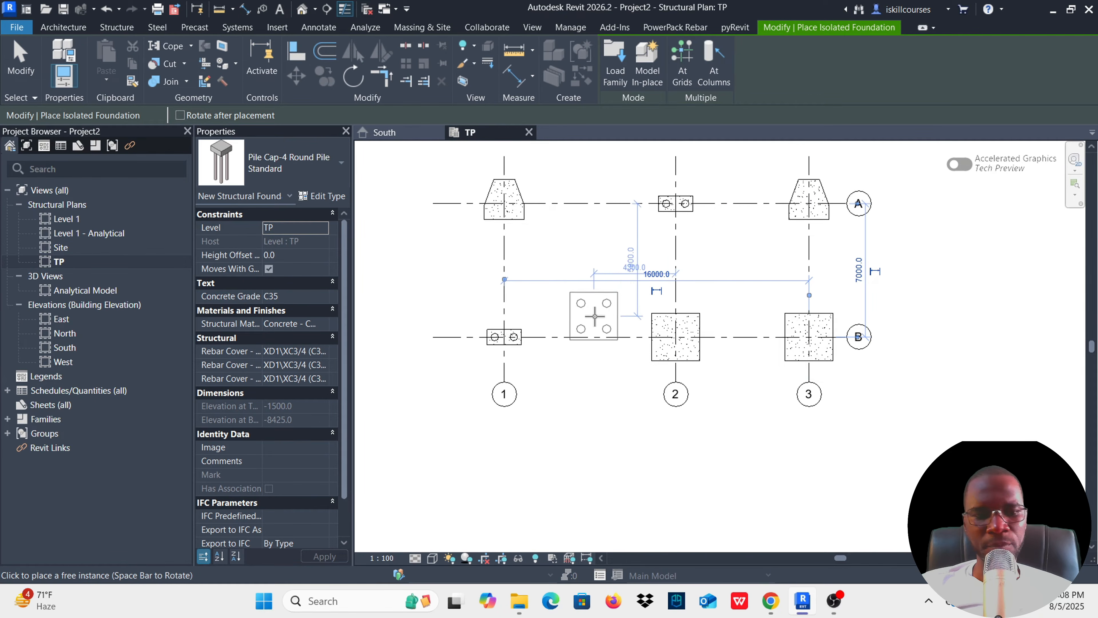
{"action": "key", "text": "Escape"}
Delete the Pile Cap-4 Round Pile foundation at grid intersection B2 and the Pile Cap-2 Pile foundation at B1.
{"action": "left_click", "coordinate": [657, 333]}
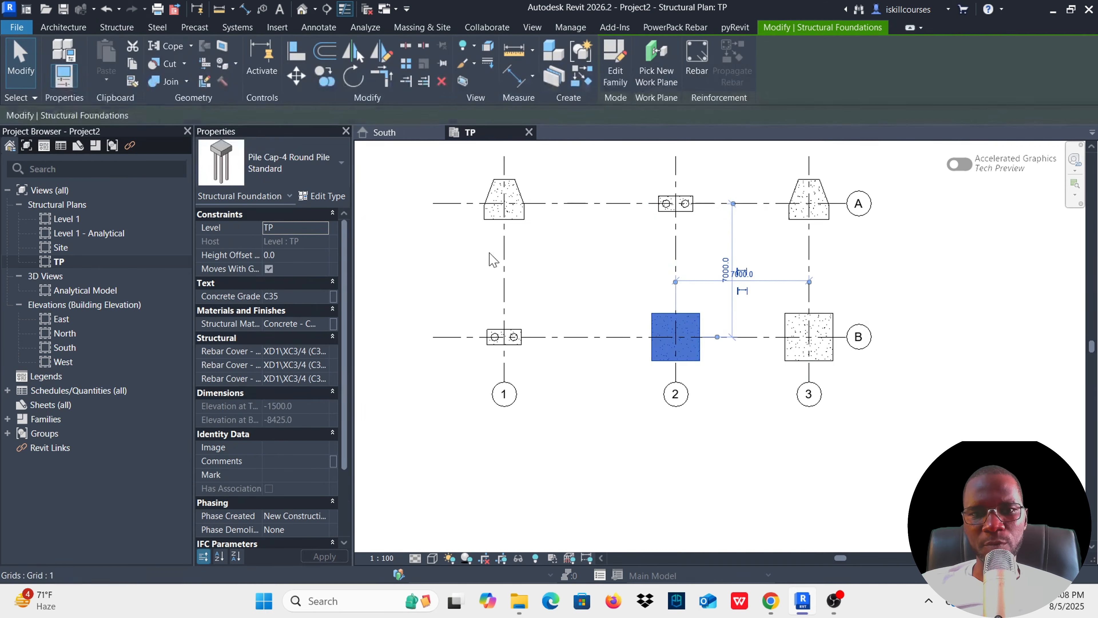
{"action": "left_click", "coordinate": [443, 81]}
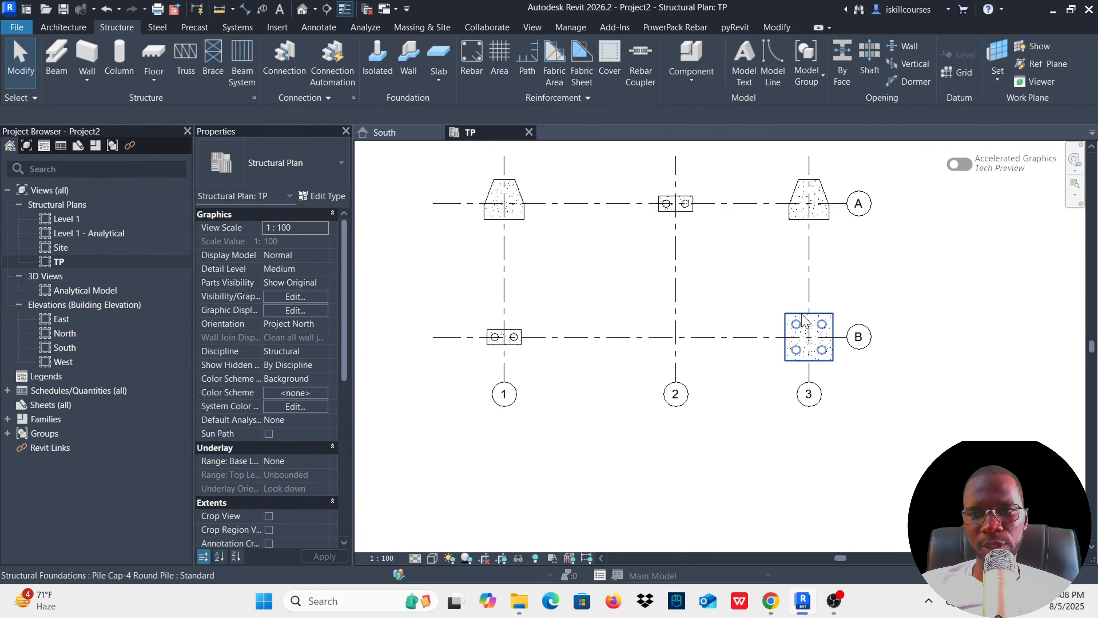
{"action": "left_click", "coordinate": [780, 314]}
{"action": "left_click", "coordinate": [533, 322]}
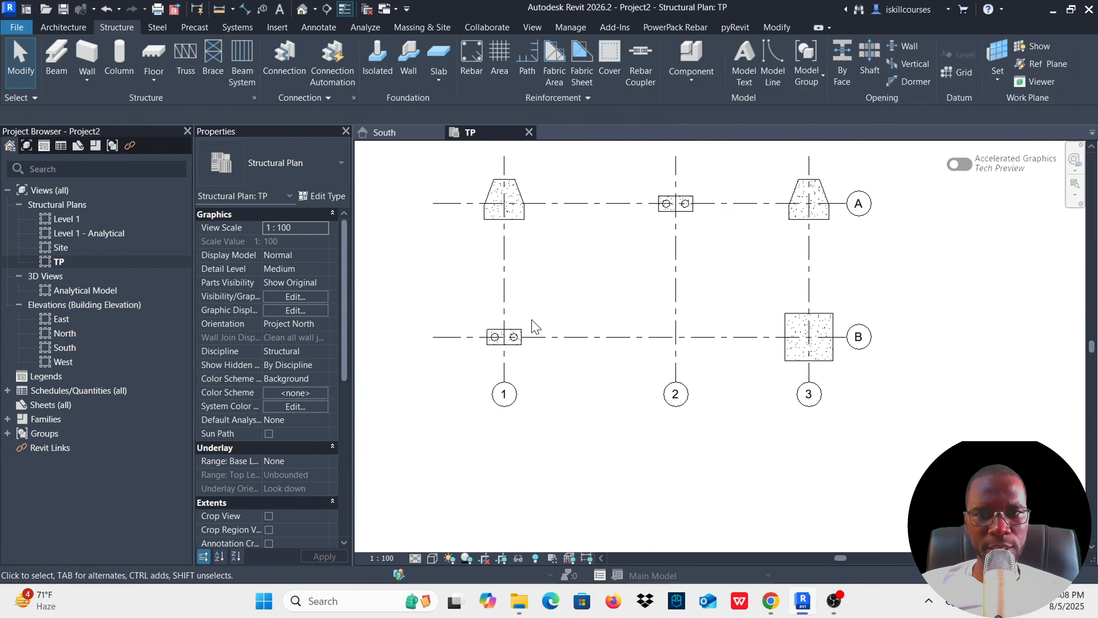
{"action": "left_click", "coordinate": [519, 338]}
{"action": "left_click", "coordinate": [571, 321]}
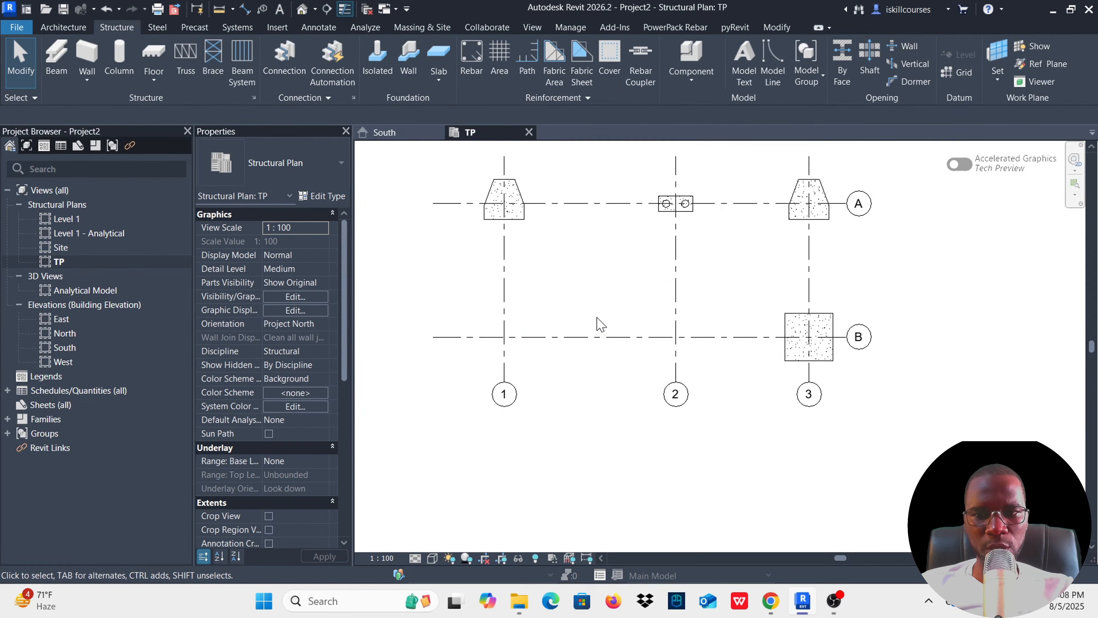
Create a similar Pile Cap-4 Round Pile foundation from the one at B3 and place it at grid intersection B1.
{"action": "left_click", "coordinate": [789, 319]}
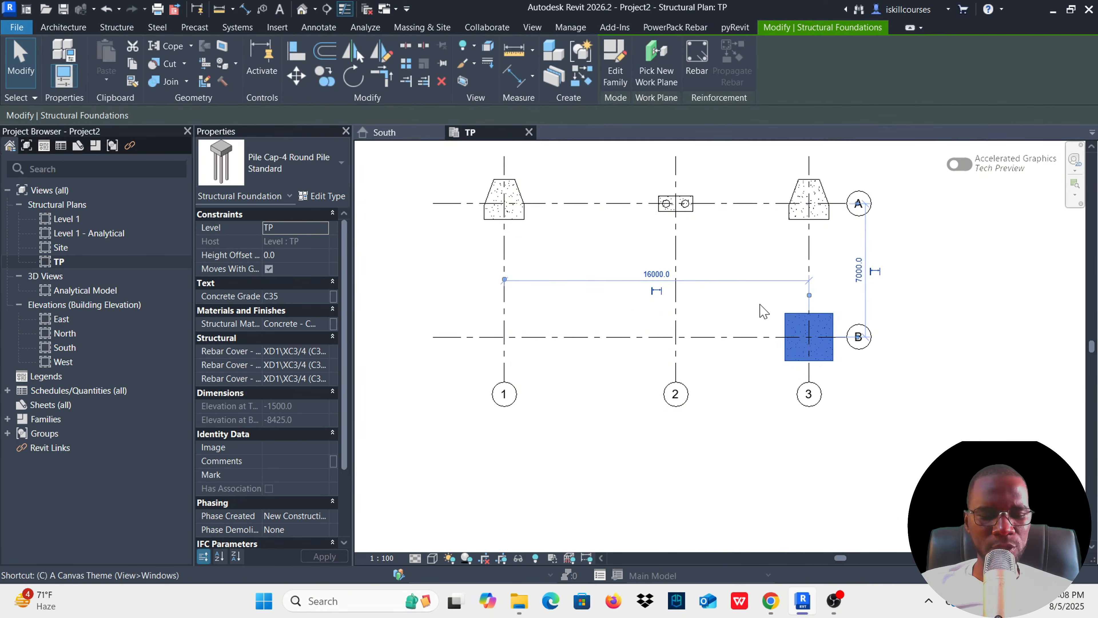
{"action": "key", "text": "s"}
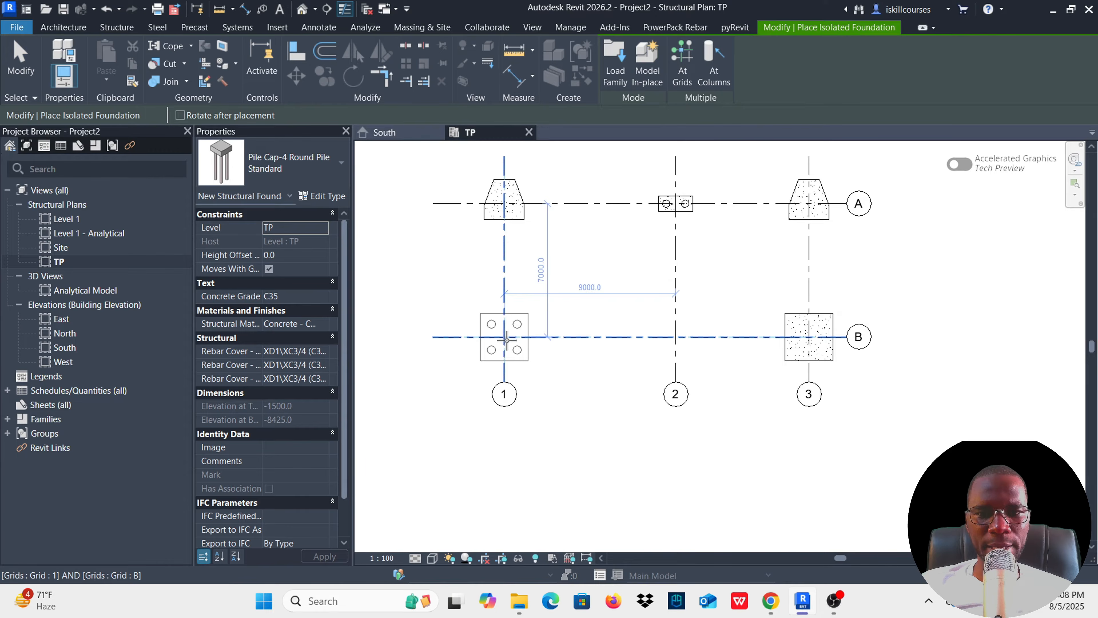
{"action": "key", "text": "Escape"}
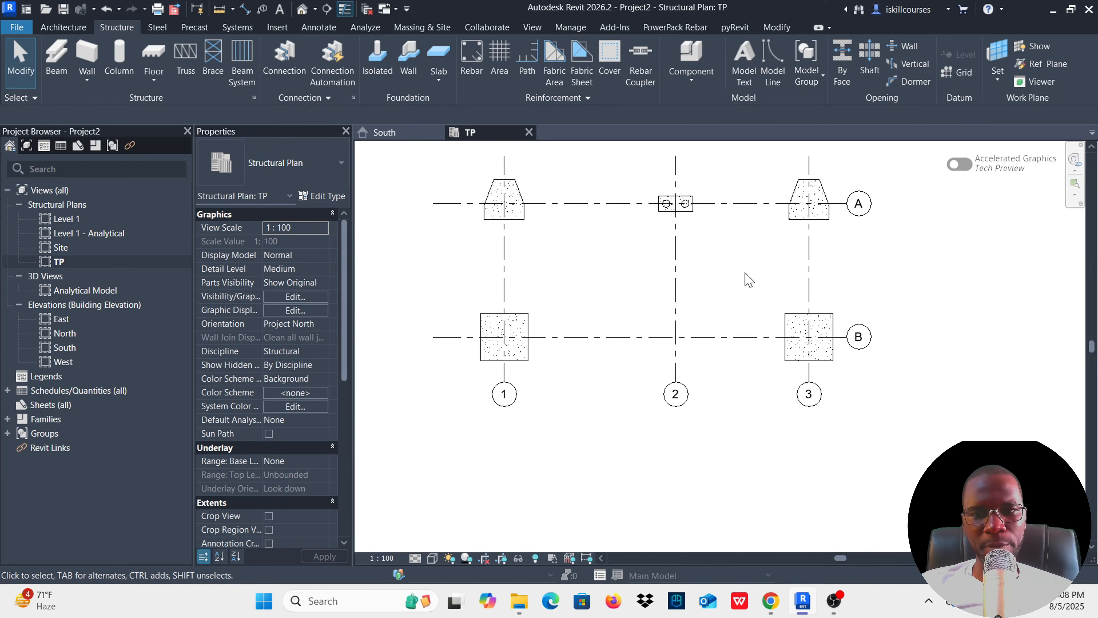
Create a similar Pile Cap-2 Pile foundation from the one at A2 and place it at grid intersection B2.
{"action": "left_click", "coordinate": [693, 216]}
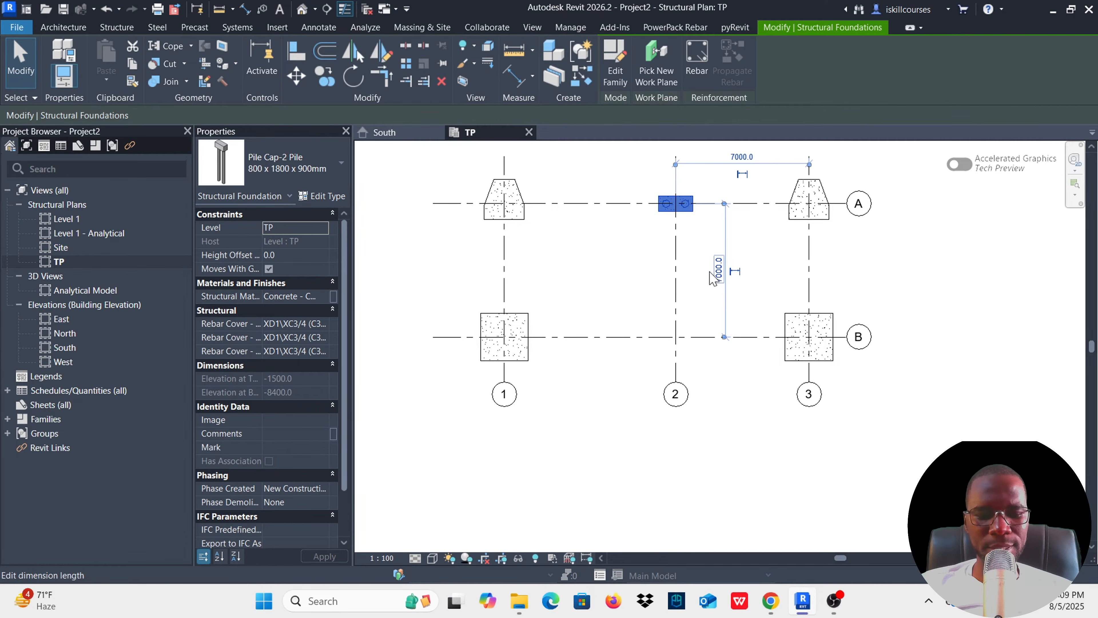
{"action": "key", "text": "c"}
{"action": "key", "text": "s"}
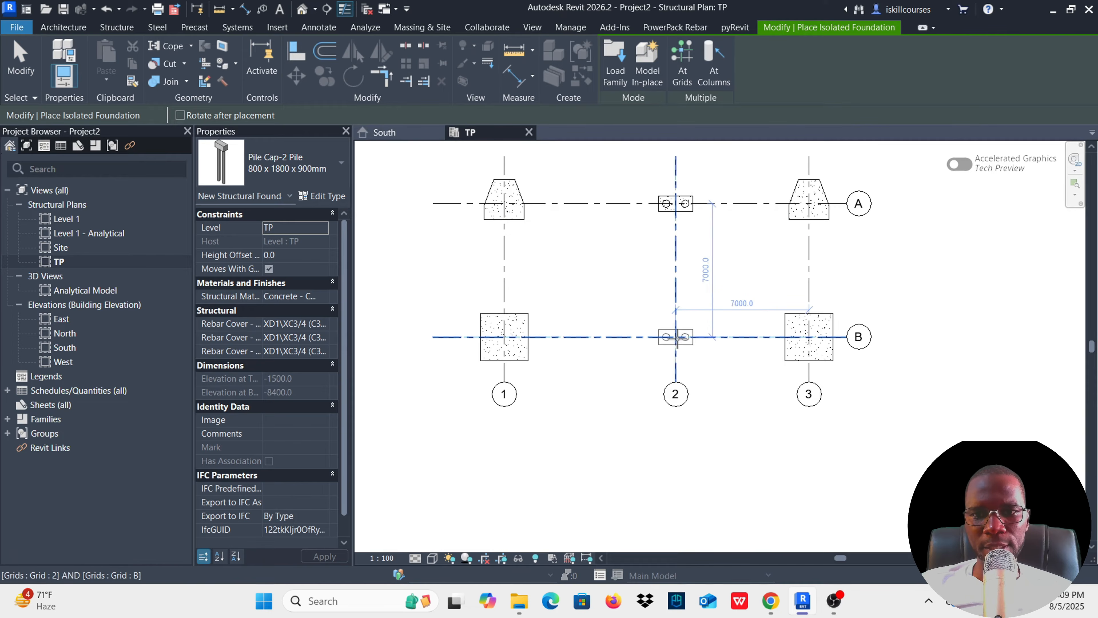
{"action": "left_click", "coordinate": [676, 338]}
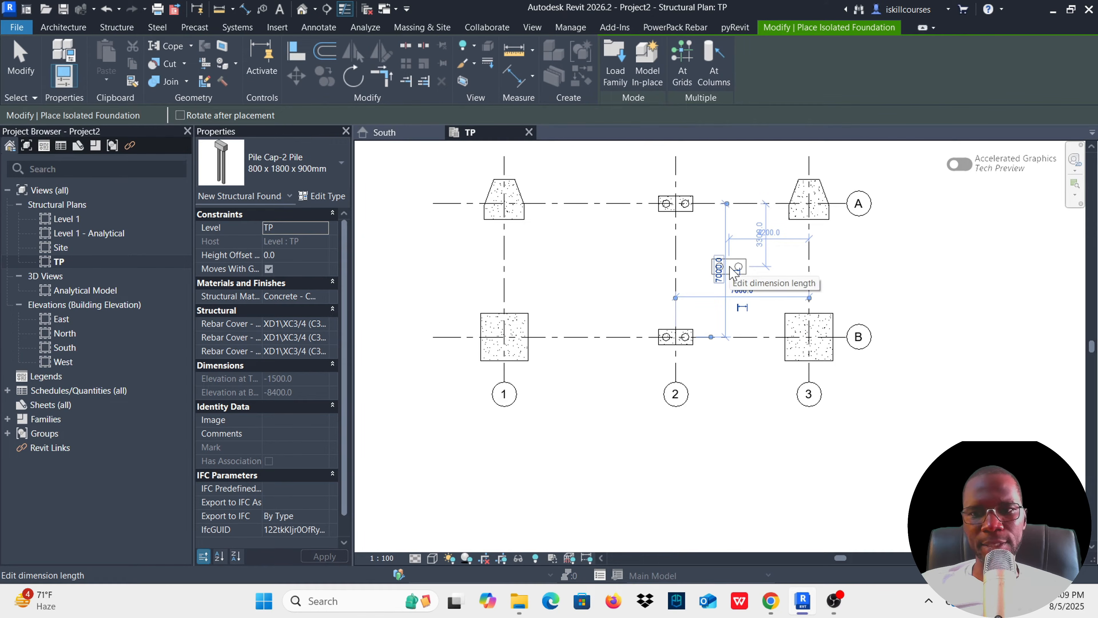
{"action": "key", "text": "Escape"}
{"action": "key", "text": "Escape"}
Turn on Crop View and Crop Region Visible for the TP structural plan.
{"action": "scroll", "coordinate": [631, 301], "scroll_direction": "down", "scroll_amount": 4}
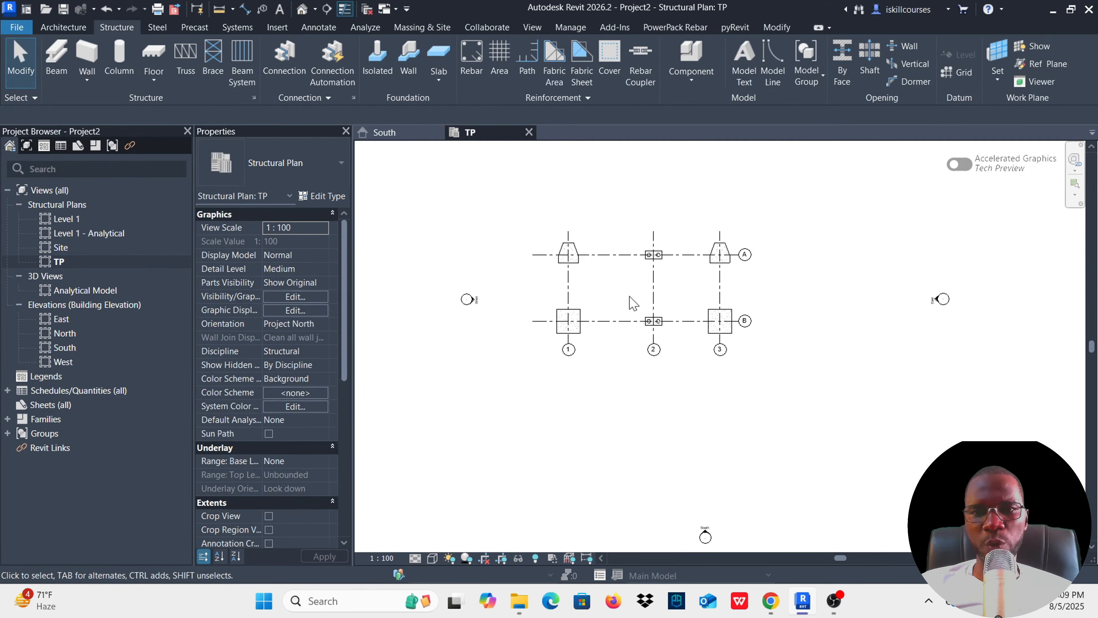
{"action": "scroll", "coordinate": [653, 273], "scroll_direction": "up", "scroll_amount": 3}
{"action": "scroll", "coordinate": [653, 275], "scroll_direction": "down", "scroll_amount": 3}
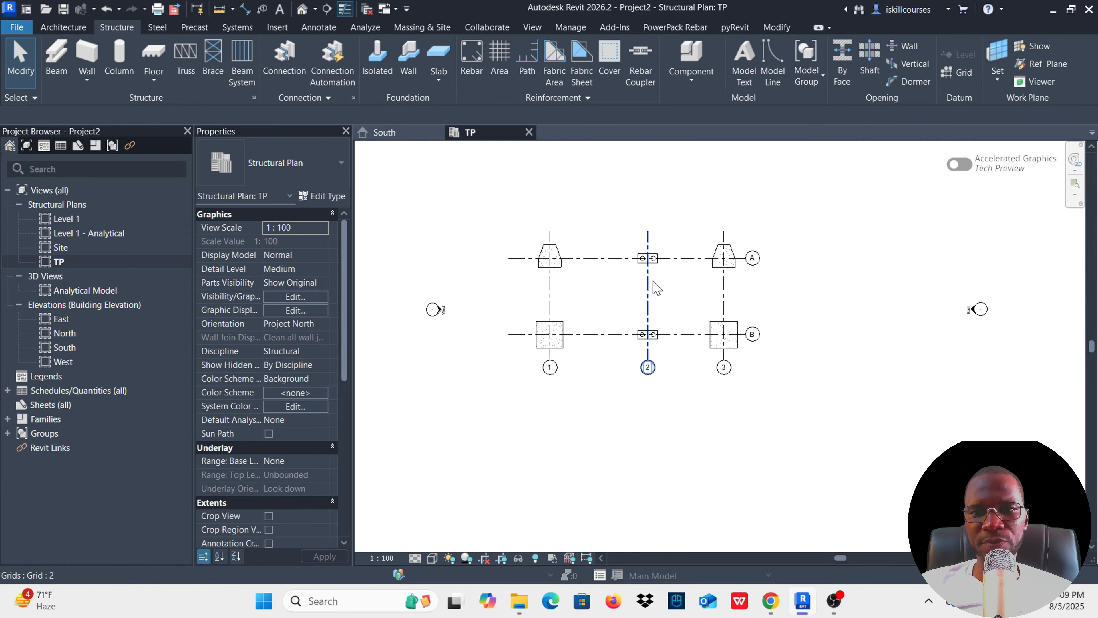
{"action": "scroll", "coordinate": [644, 275], "scroll_direction": "up", "scroll_amount": 2}
{"action": "scroll", "coordinate": [645, 277], "scroll_direction": "down", "scroll_amount": 5}
{"action": "scroll", "coordinate": [644, 278], "scroll_direction": "up", "scroll_amount": 4}
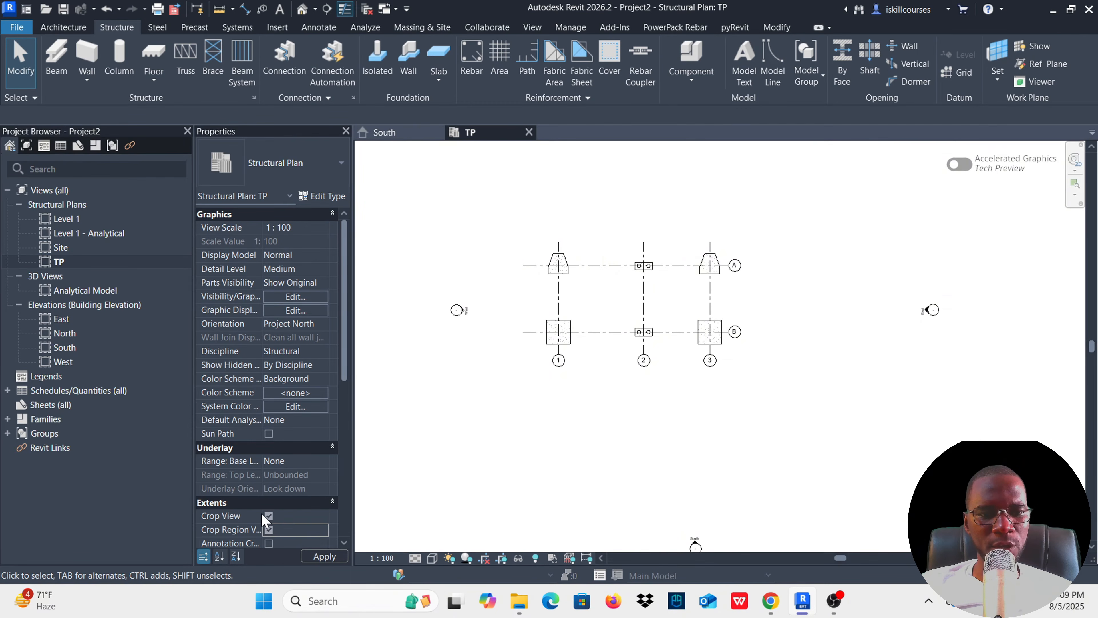
Shrink the crop region on all four sides to fit closely around the grid, leaving the elevation markers outside.
{"action": "scroll", "coordinate": [627, 329], "scroll_direction": "down", "scroll_amount": 3}
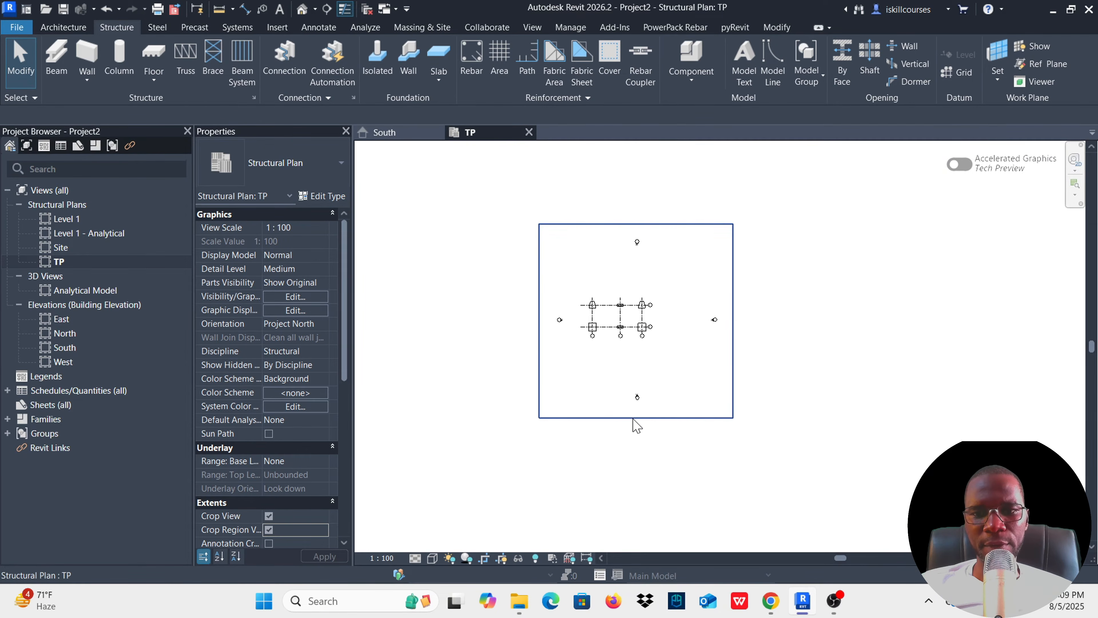
{"action": "left_click", "coordinate": [637, 418]}
{"action": "left_click_drag", "start_coordinate": [637, 419], "coordinate": [634, 345]}
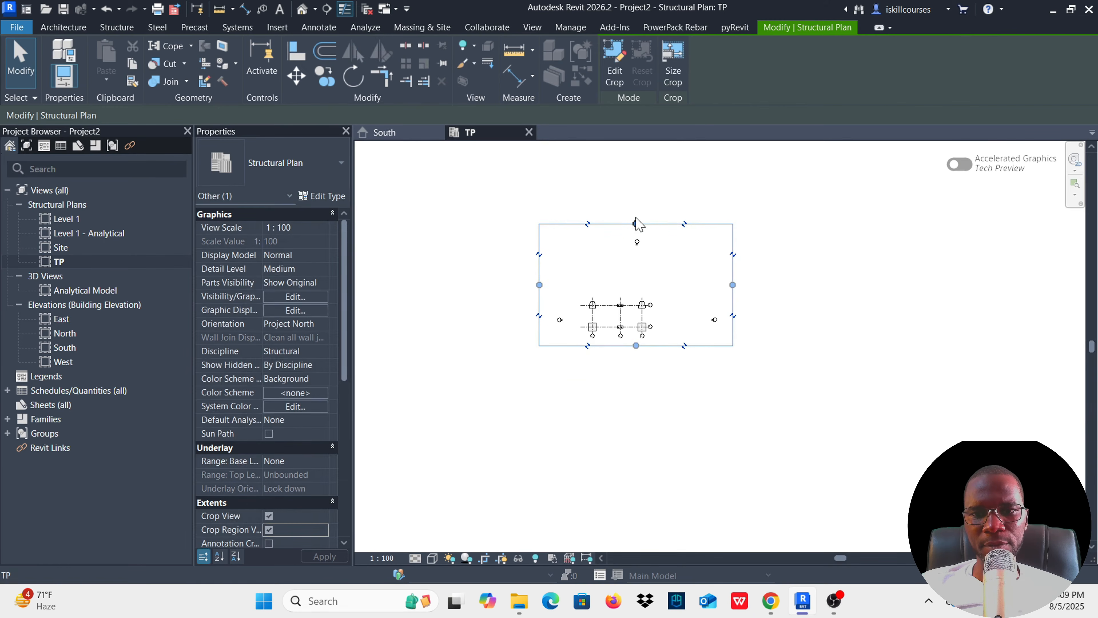
{"action": "left_click_drag", "start_coordinate": [637, 225], "coordinate": [636, 295]}
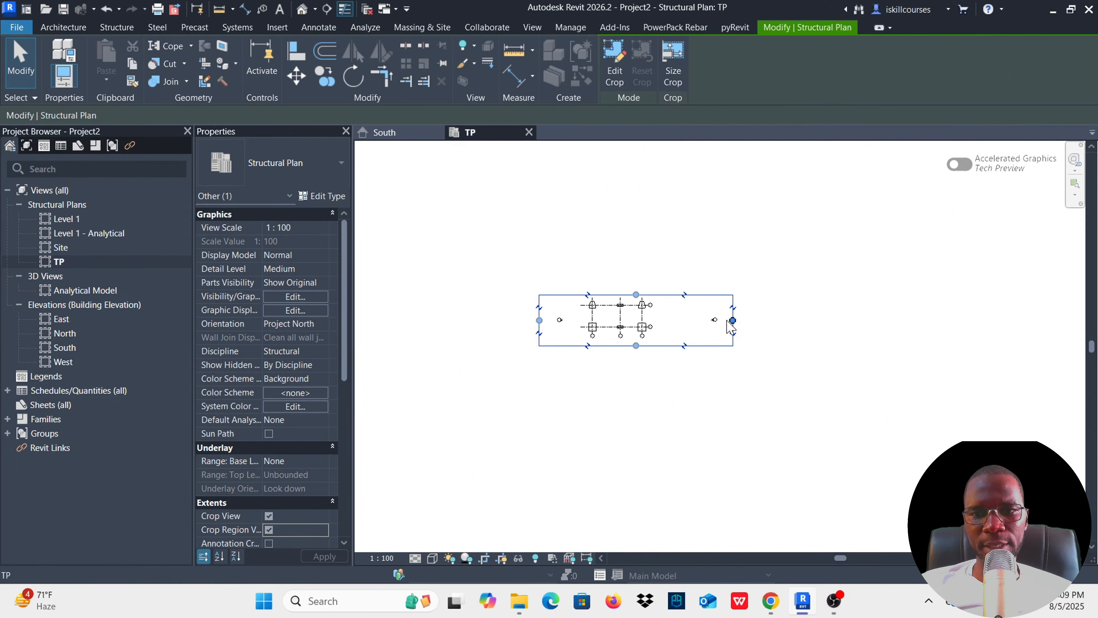
{"action": "left_click_drag", "start_coordinate": [730, 320], "coordinate": [657, 320]}
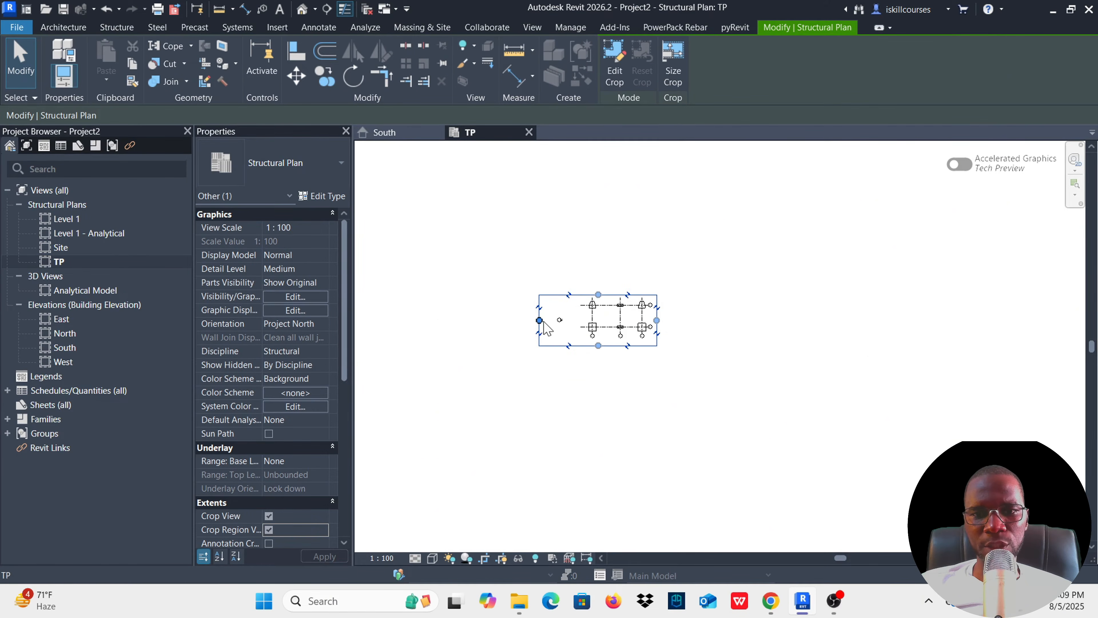
{"action": "left_click_drag", "start_coordinate": [539, 320], "coordinate": [580, 321]}
{"action": "scroll", "coordinate": [597, 329], "scroll_direction": "up", "scroll_amount": 6}
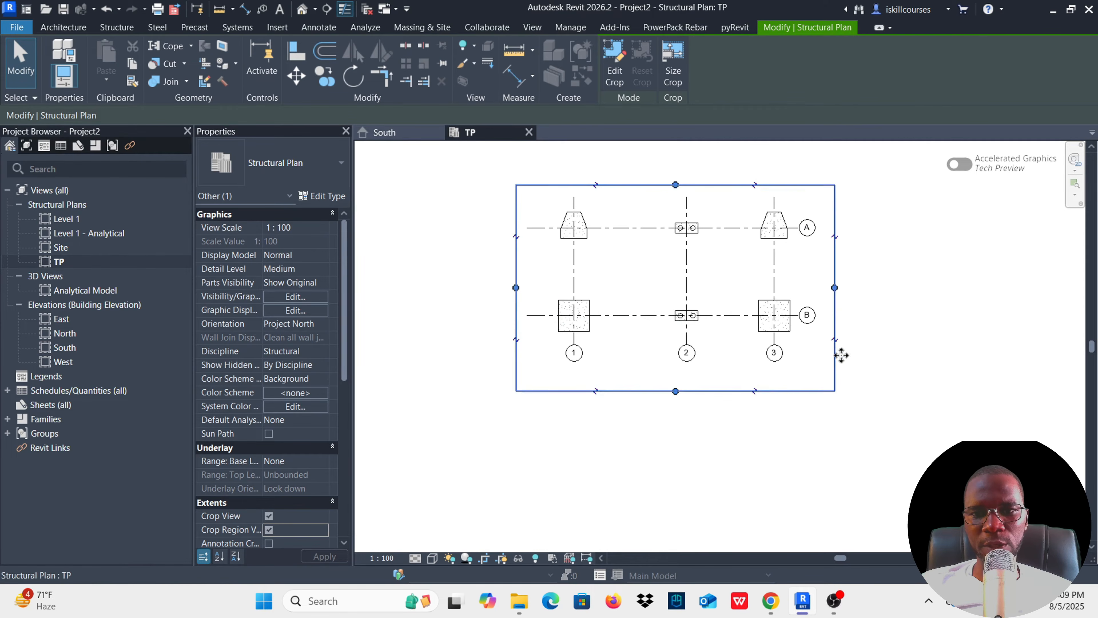
{"action": "key", "text": "Escape"}
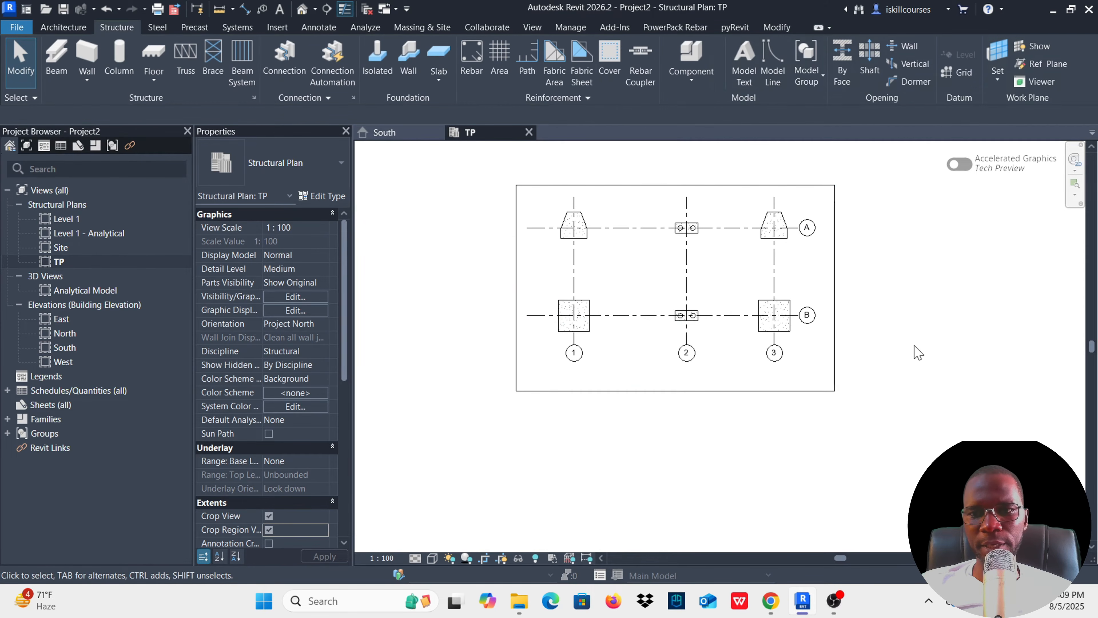
Set the plan's view scale to 1:50 and pull the crop region's lower edge closer to the grid bubbles.
{"action": "left_click", "coordinate": [383, 558]}
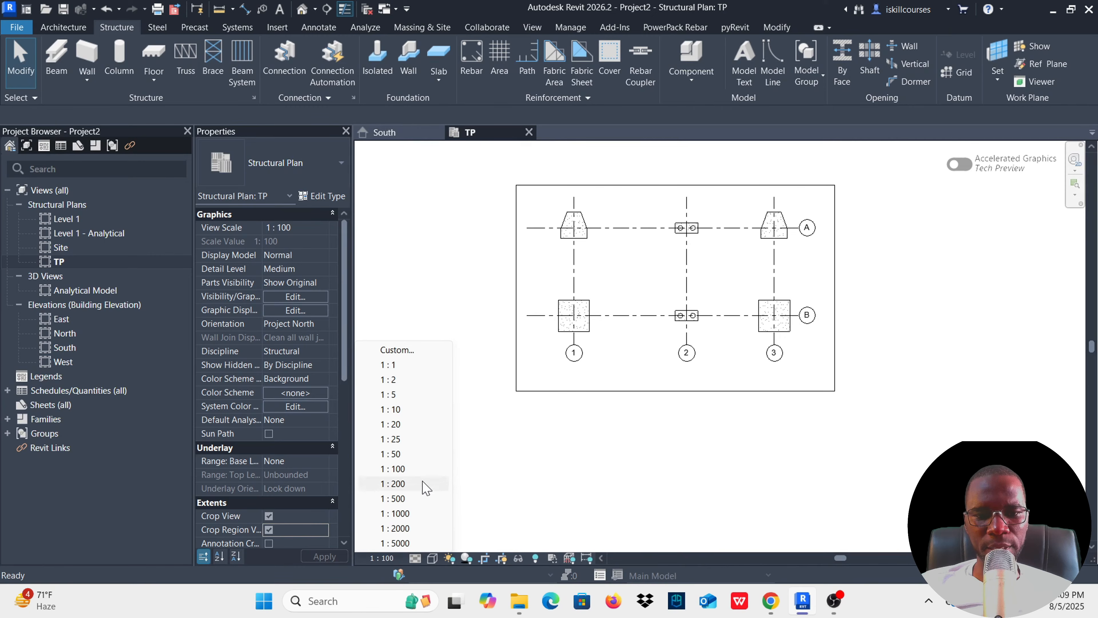
{"action": "left_click", "coordinate": [401, 454]}
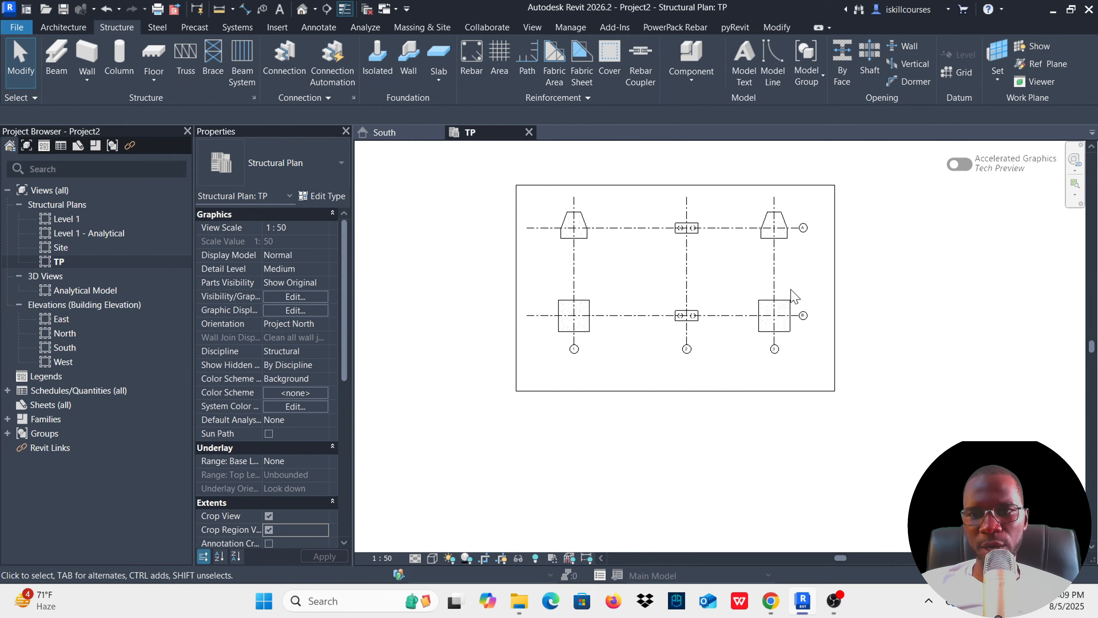
{"action": "scroll", "coordinate": [795, 297], "scroll_direction": "up", "scroll_amount": 2}
{"action": "scroll", "coordinate": [662, 339], "scroll_direction": "down", "scroll_amount": 1}
{"action": "left_click", "coordinate": [609, 434]}
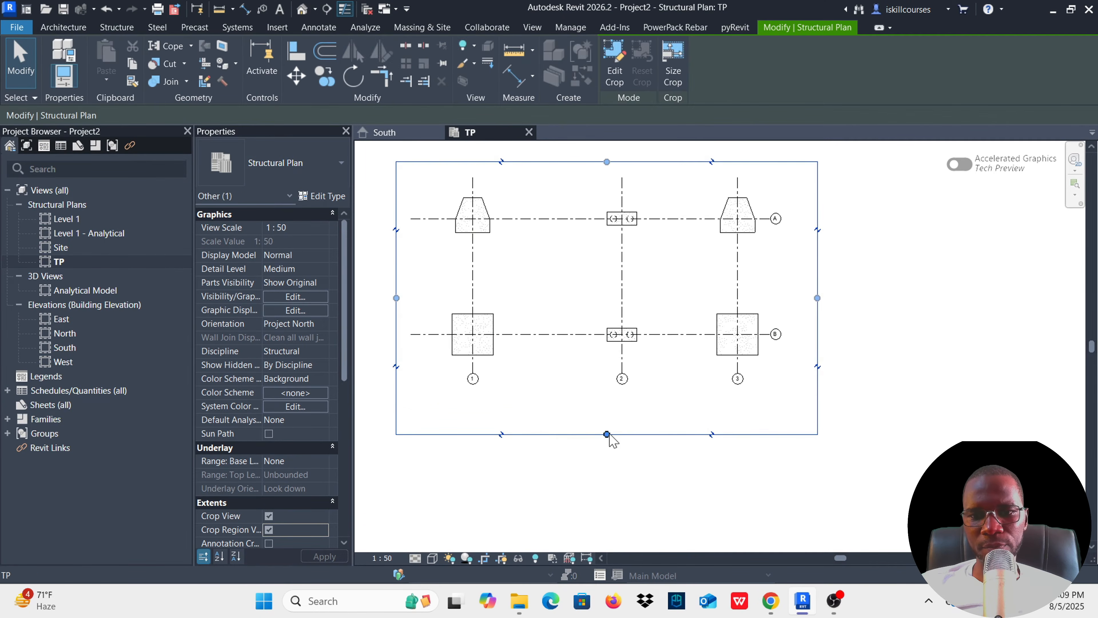
{"action": "left_click_drag", "start_coordinate": [610, 435], "coordinate": [611, 405]}
{"action": "scroll", "coordinate": [670, 432], "scroll_direction": "down", "scroll_amount": 1}
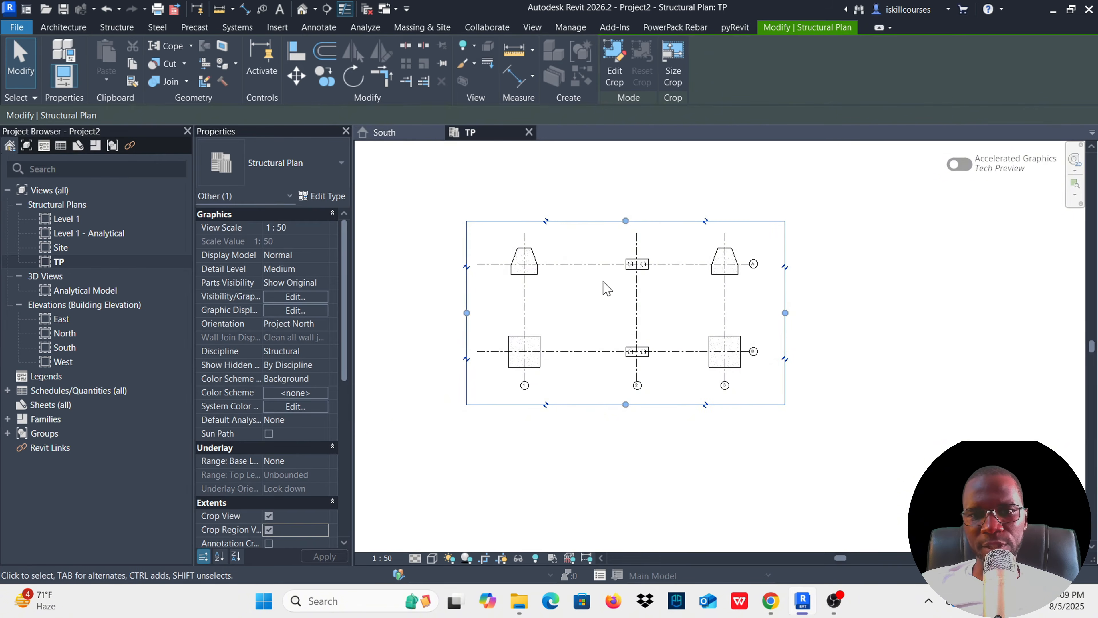
Set the Pile Length of the Pile Cap-3 Round Pile Standard type to 800 through the foundation at A1.
{"action": "scroll", "coordinate": [597, 286], "scroll_direction": "up", "scroll_amount": 2}
{"action": "scroll", "coordinate": [635, 304], "scroll_direction": "down", "scroll_amount": 1}
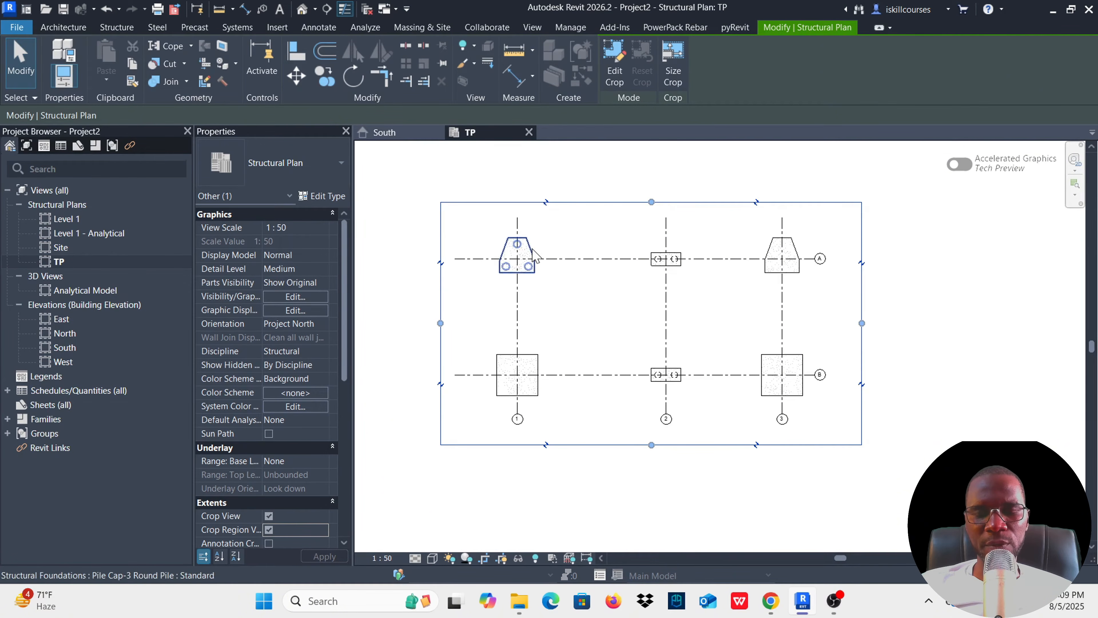
{"action": "scroll", "coordinate": [536, 260], "scroll_direction": "up", "scroll_amount": 1}
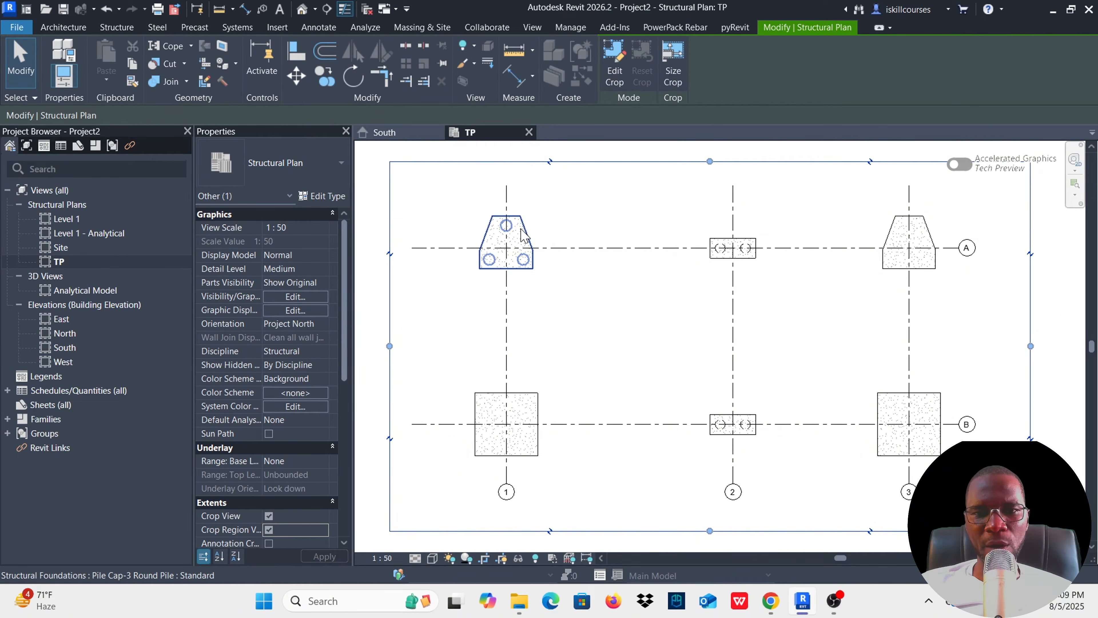
{"action": "left_click", "coordinate": [524, 237]}
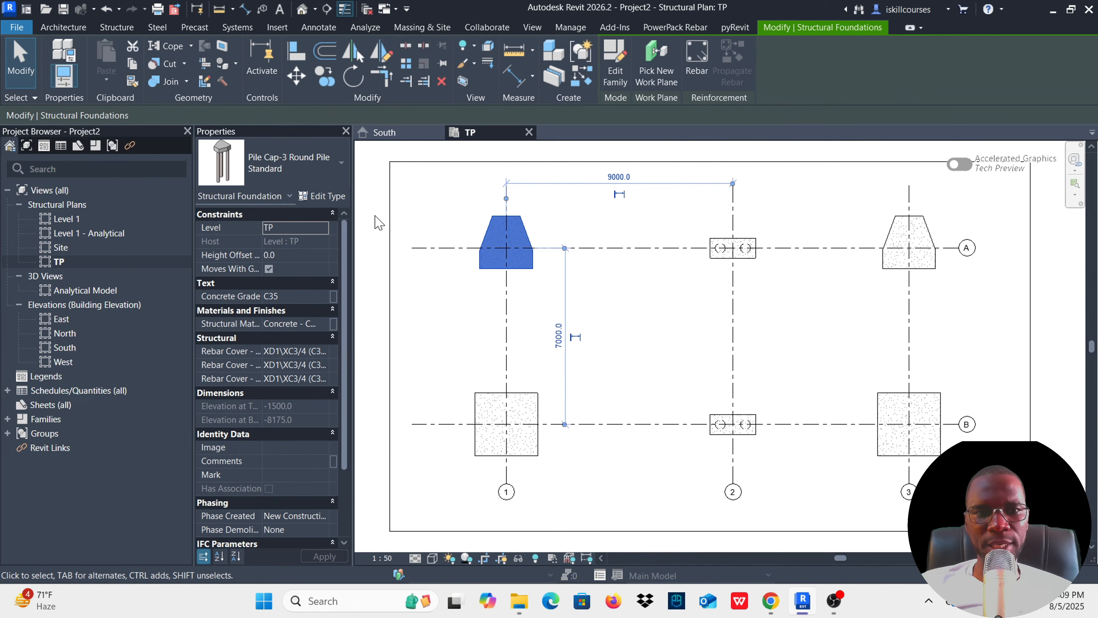
{"action": "left_click", "coordinate": [328, 196]}
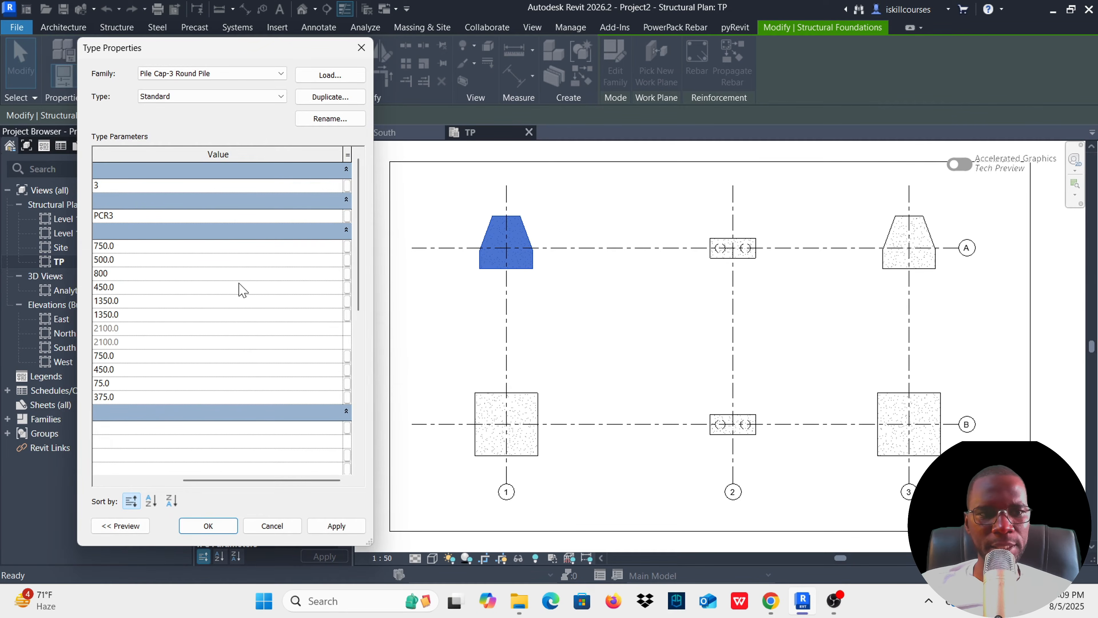
{"action": "left_click", "coordinate": [334, 526]}
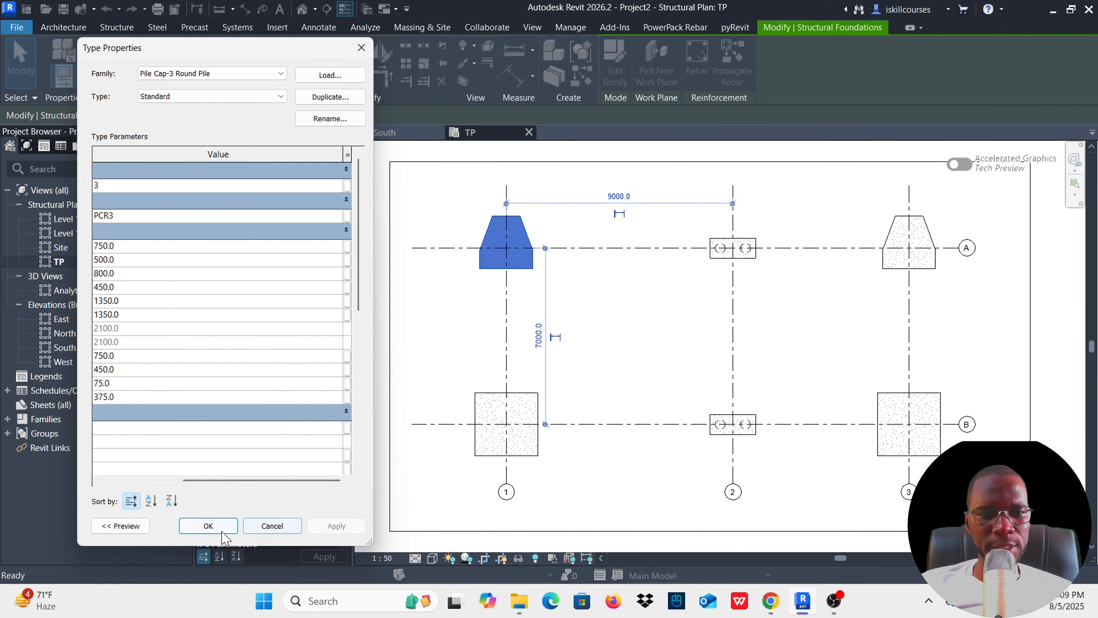
{"action": "left_click", "coordinate": [209, 525]}
{"action": "left_click", "coordinate": [657, 375]}
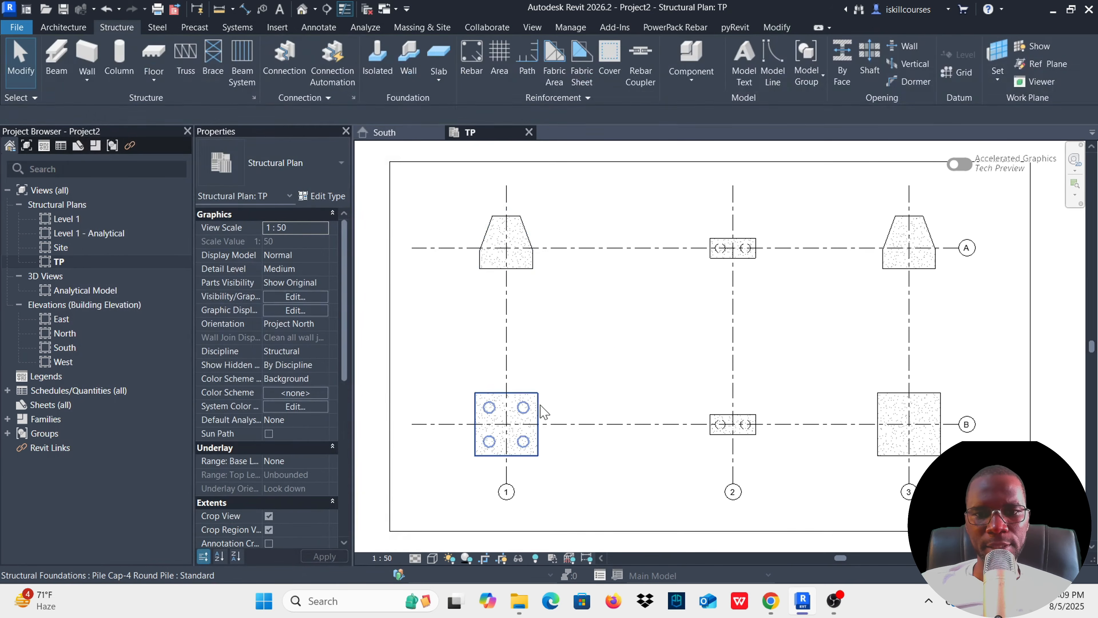
Set the Pile Length of the Pile Cap-4 Round Pile Standard type to 800 through the foundation at B1.
{"action": "left_click", "coordinate": [536, 413]}
{"action": "left_click", "coordinate": [329, 196]}
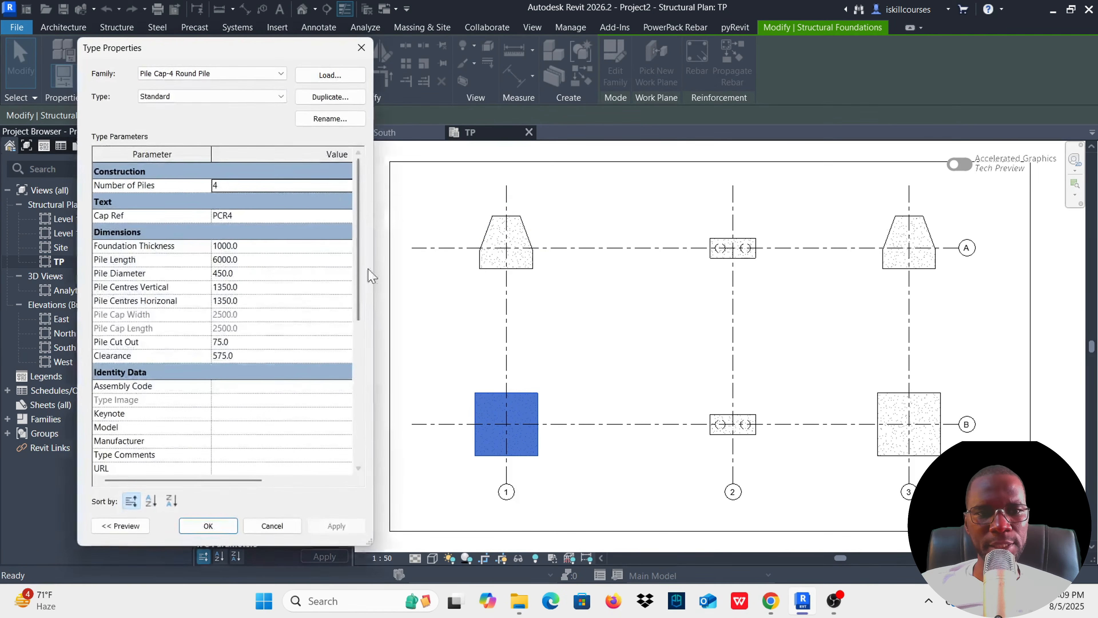
{"action": "left_click", "coordinate": [251, 260]}
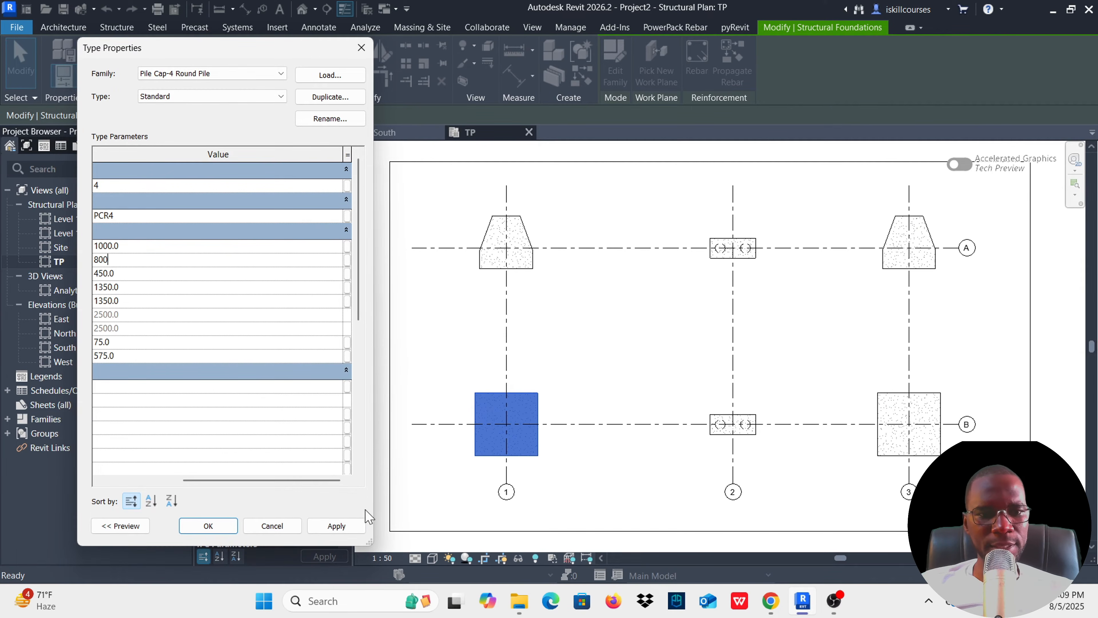
{"action": "left_click", "coordinate": [336, 525]}
{"action": "left_click", "coordinate": [208, 526]}
Check the type parameters of the two-pile cap at B2 for a pile length setting.
{"action": "scroll", "coordinate": [512, 359], "scroll_direction": "down", "scroll_amount": 2}
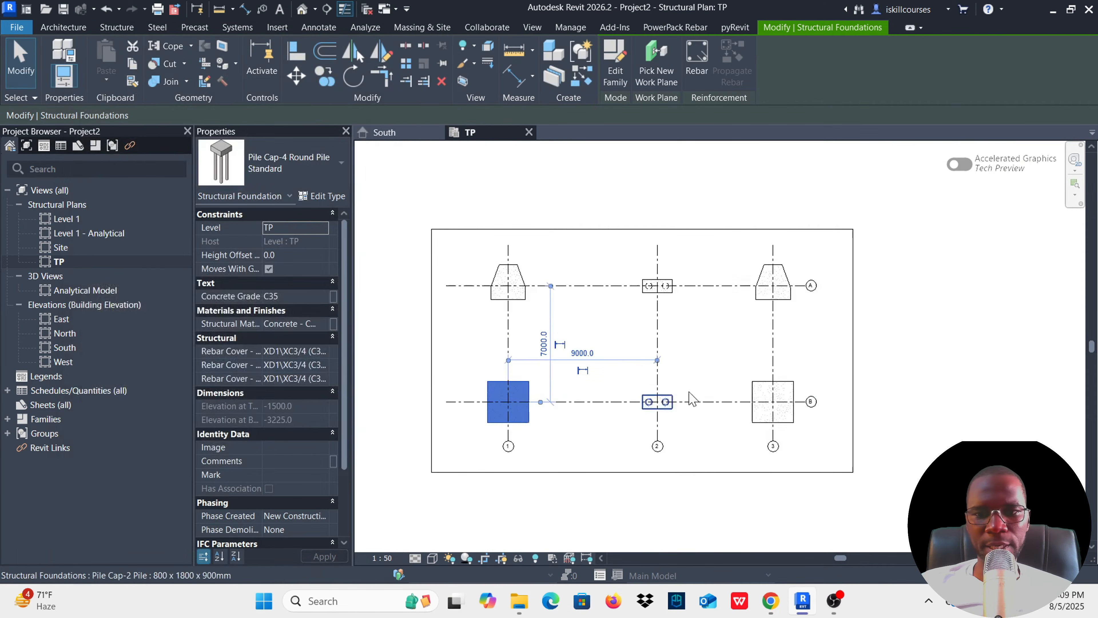
{"action": "left_click", "coordinate": [723, 438]}
{"action": "scroll", "coordinate": [675, 428], "scroll_direction": "up", "scroll_amount": 3}
{"action": "left_click", "coordinate": [681, 376]}
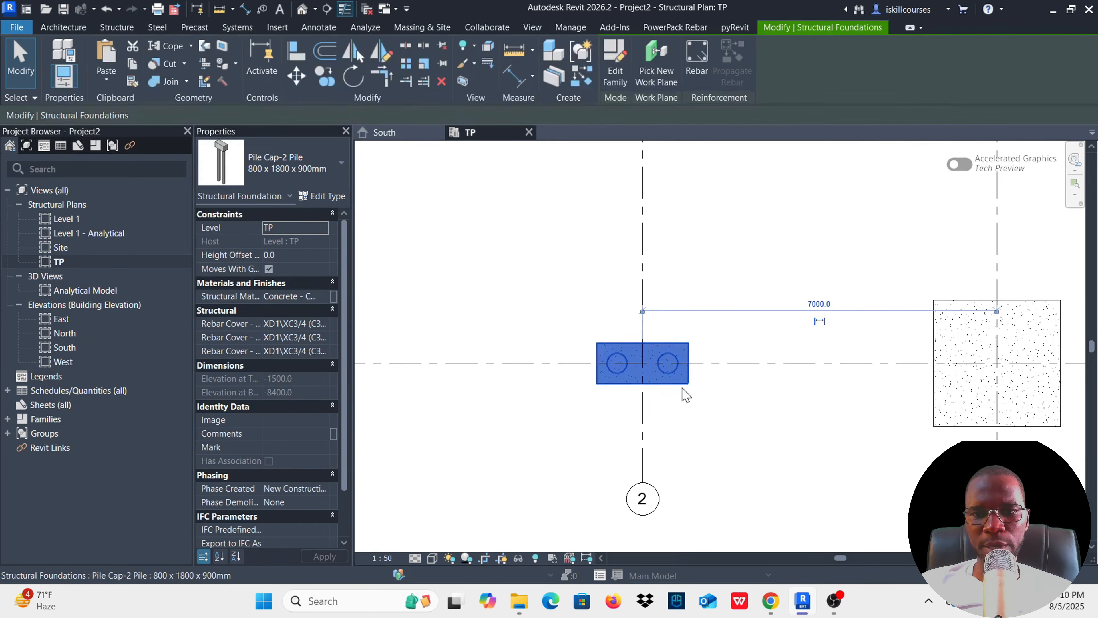
{"action": "left_click", "coordinate": [329, 196]}
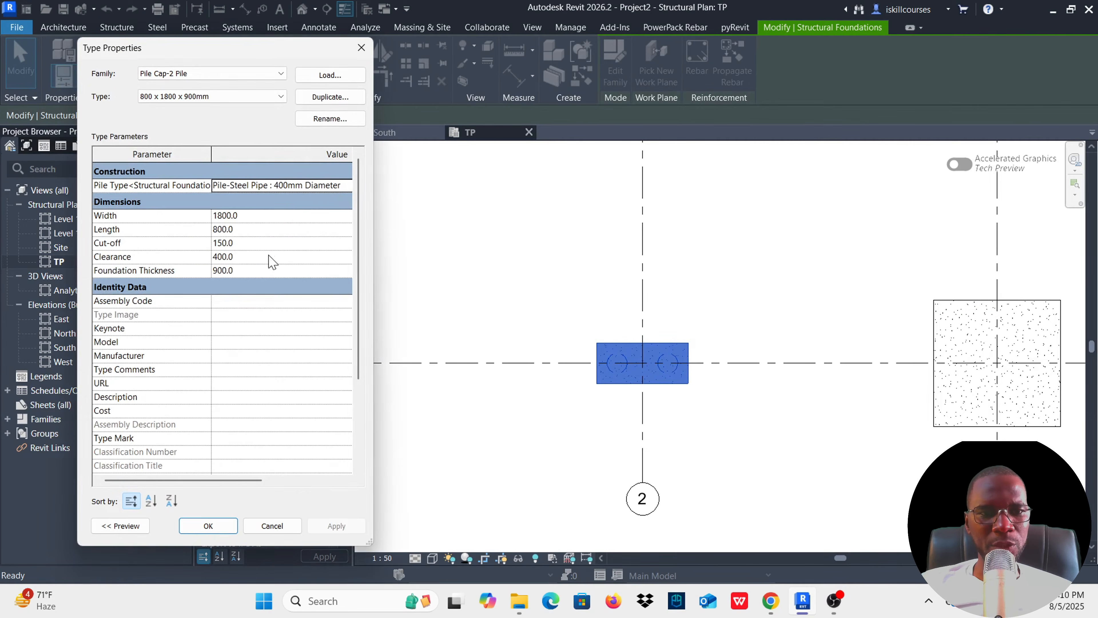
{"action": "left_click", "coordinate": [359, 49]}
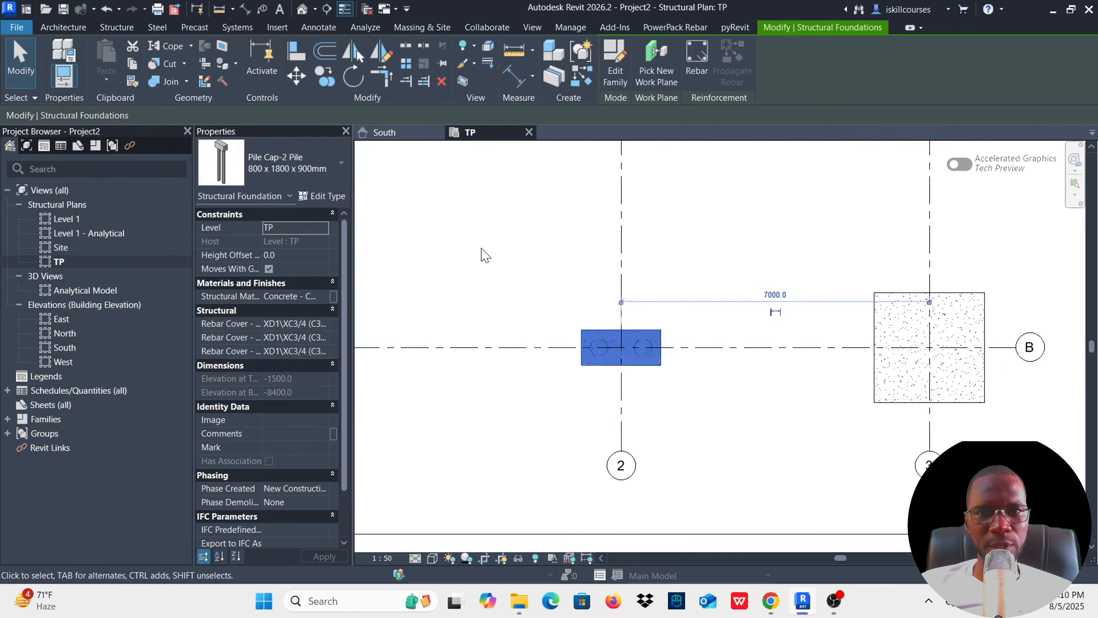
Check the Pile Length in the type properties of the four-pile cap at B3 and the three-pile cap at A1.
{"action": "scroll", "coordinate": [483, 252], "scroll_direction": "down", "scroll_amount": 2}
{"action": "left_click", "coordinate": [775, 381]}
{"action": "left_click", "coordinate": [781, 368]}
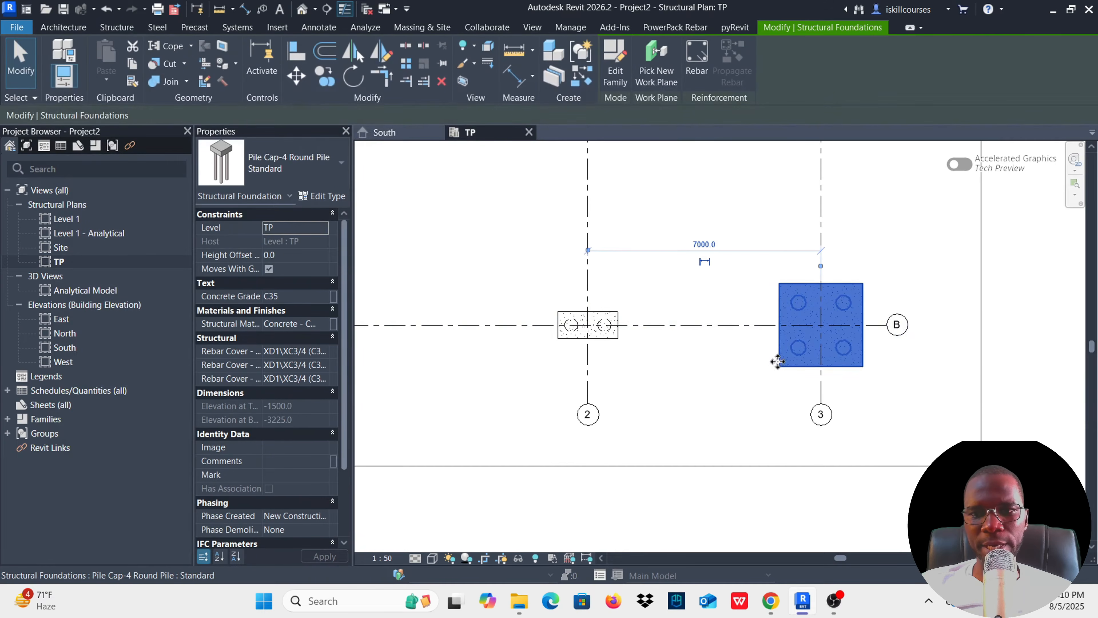
{"action": "left_click", "coordinate": [322, 198]}
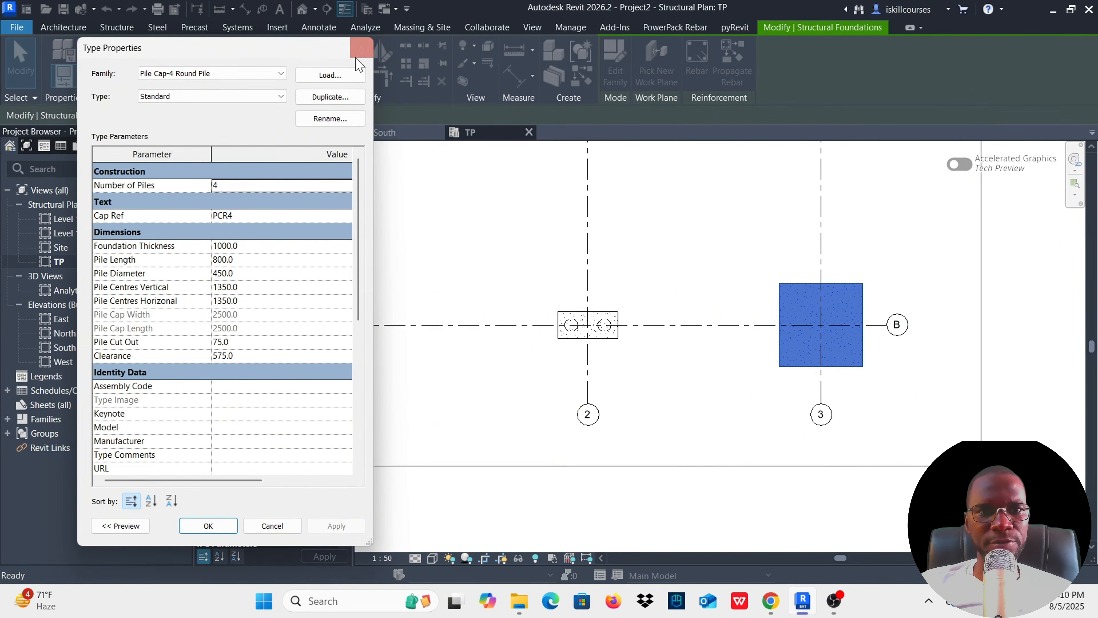
{"action": "left_click", "coordinate": [361, 47]}
{"action": "scroll", "coordinate": [644, 329], "scroll_direction": "down", "scroll_amount": 3}
{"action": "left_click", "coordinate": [537, 277]}
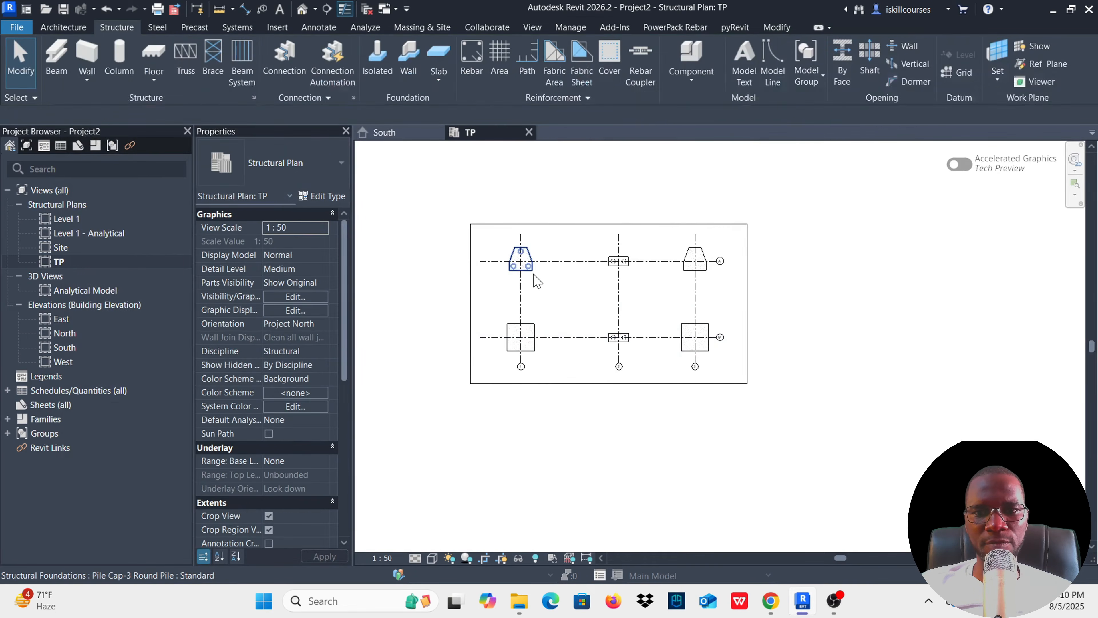
{"action": "left_click", "coordinate": [532, 270]}
{"action": "left_click", "coordinate": [322, 196]}
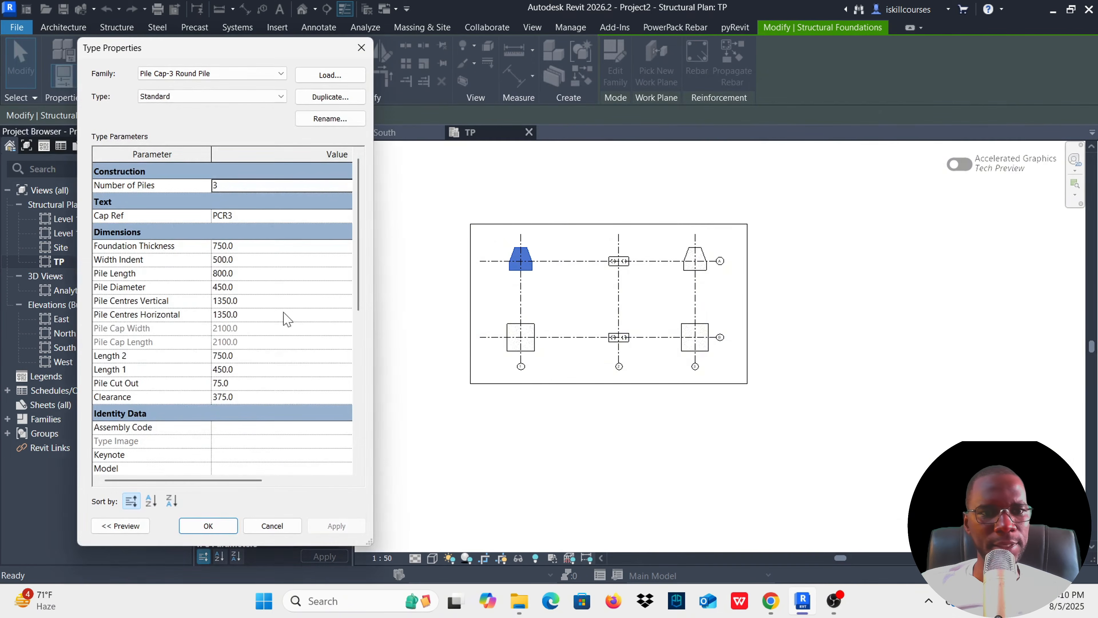
{"action": "left_click", "coordinate": [361, 47]}
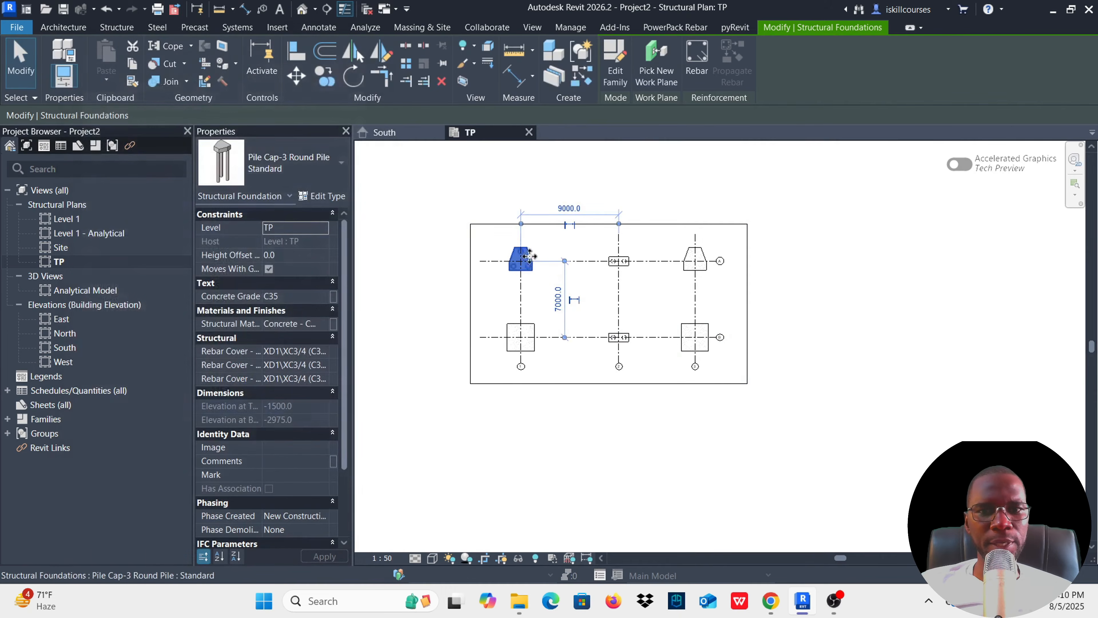
{"action": "left_click", "coordinate": [649, 299]}
{"action": "scroll", "coordinate": [603, 314], "scroll_direction": "up", "scroll_amount": 2}
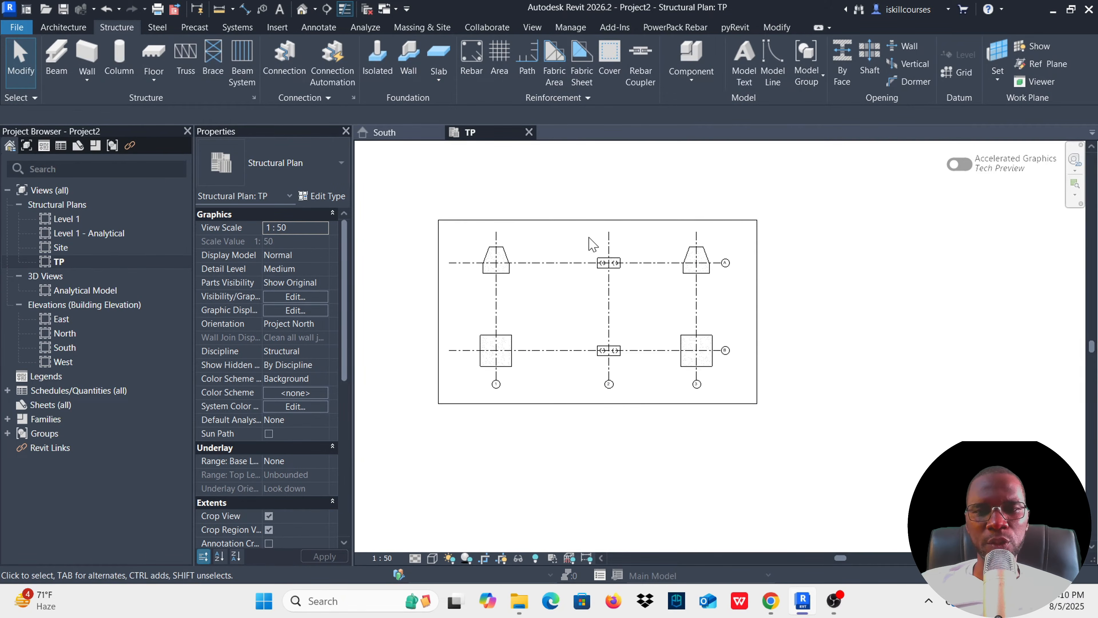
Open the default 3D view and inspect all type parameters of the two-pile cap at B2.
{"action": "left_click", "coordinate": [302, 8]}
{"action": "scroll", "coordinate": [679, 376], "scroll_direction": "up", "scroll_amount": 5}
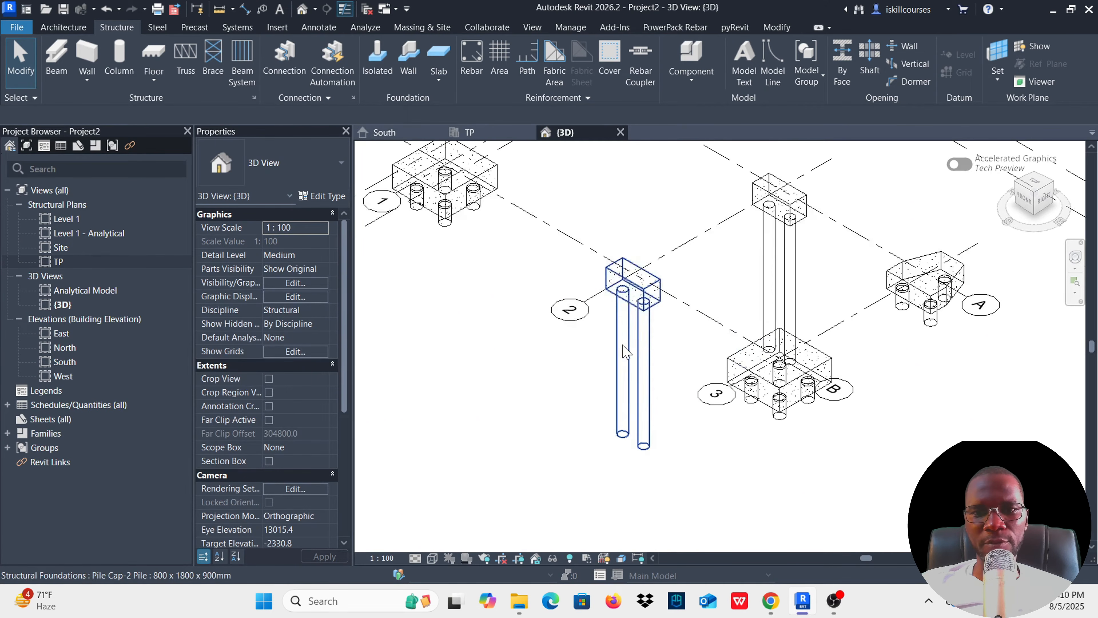
{"action": "scroll", "coordinate": [679, 376], "scroll_direction": "up", "scroll_amount": 2}
{"action": "left_click", "coordinate": [603, 313]}
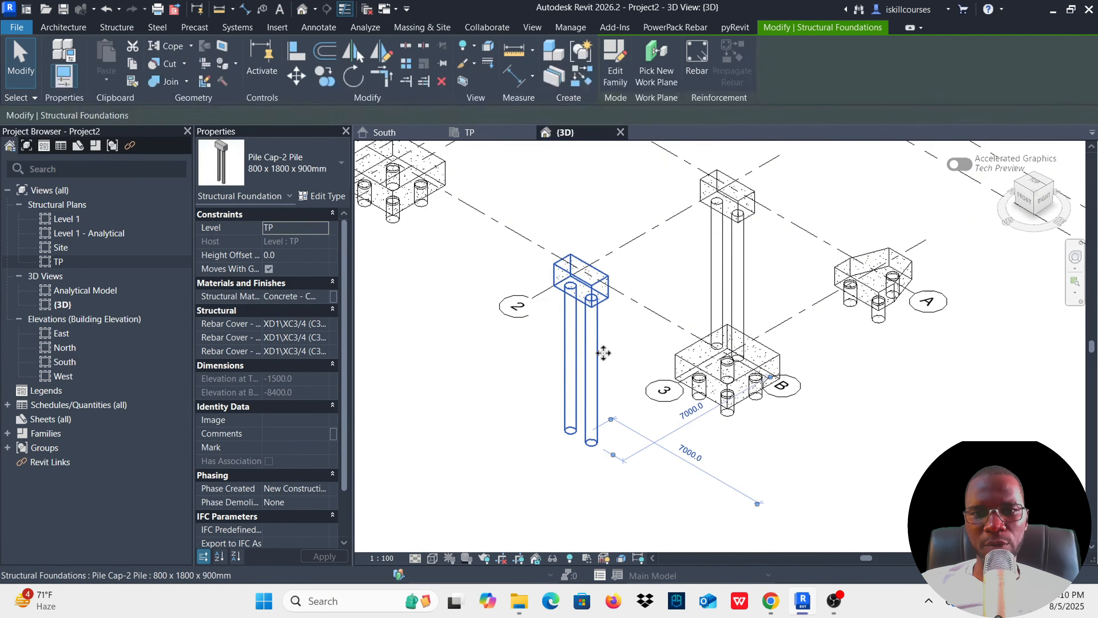
{"action": "left_click", "coordinate": [320, 197]}
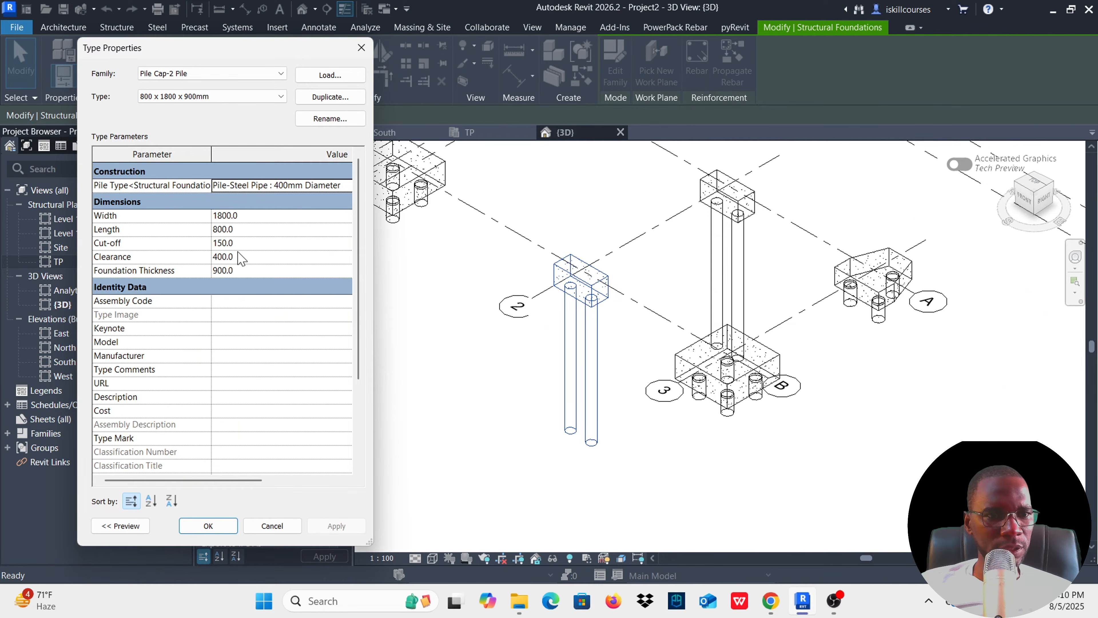
{"action": "scroll", "coordinate": [166, 373], "scroll_direction": "down", "scroll_amount": 3}
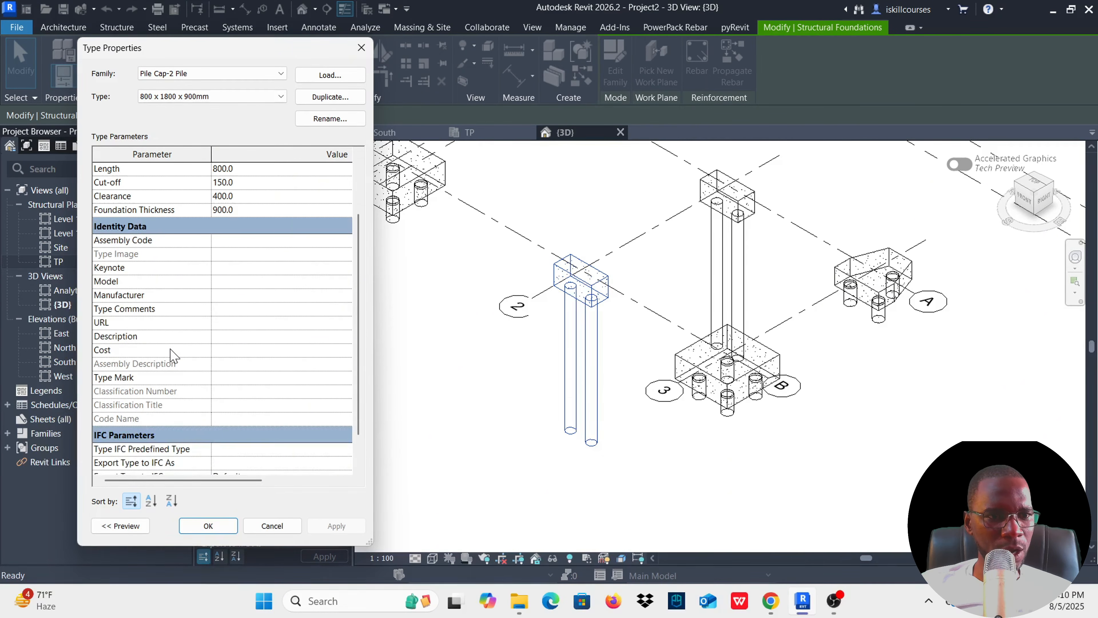
{"action": "scroll", "coordinate": [161, 356], "scroll_direction": "up", "scroll_amount": 3}
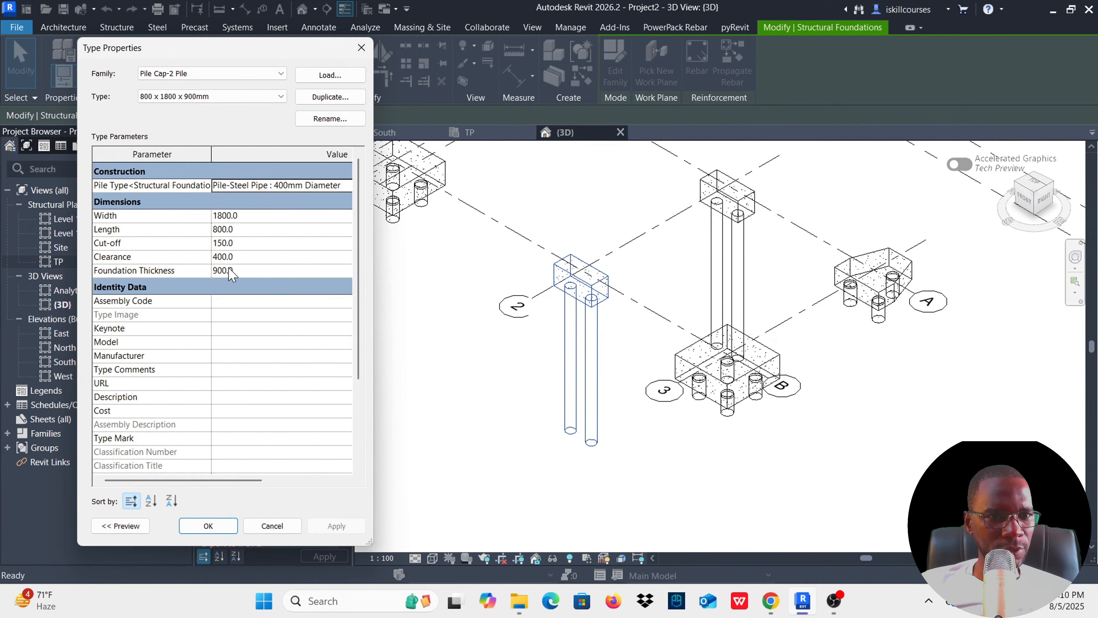
{"action": "left_click", "coordinate": [361, 47]}
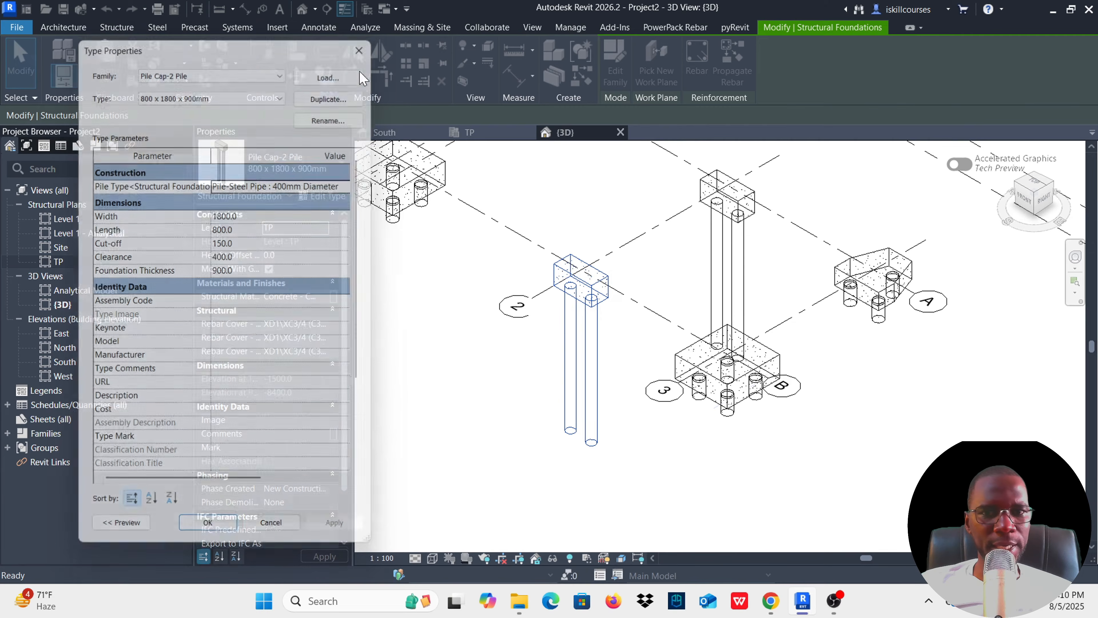
Change the 3D view's visual style to a shaded display of the pile caps.
{"action": "scroll", "coordinate": [664, 346], "scroll_direction": "down", "scroll_amount": 5}
{"action": "scroll", "coordinate": [717, 342], "scroll_direction": "up", "scroll_amount": 8}
{"action": "scroll", "coordinate": [729, 343], "scroll_direction": "down", "scroll_amount": 4}
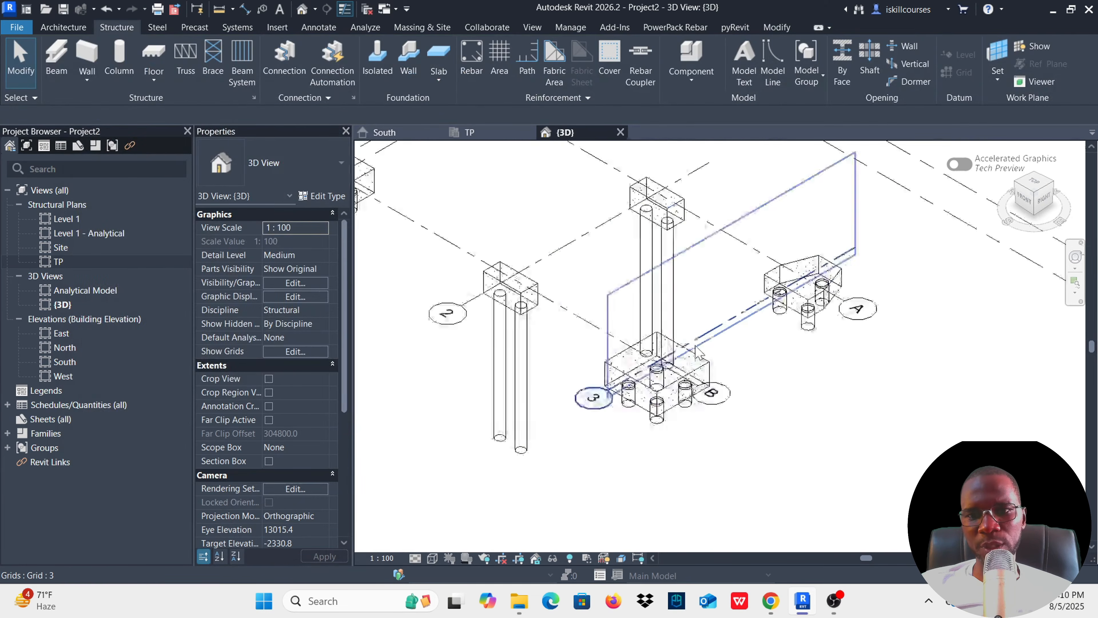
{"action": "scroll", "coordinate": [759, 344], "scroll_direction": "down", "scroll_amount": 3}
{"action": "scroll", "coordinate": [583, 303], "scroll_direction": "up", "scroll_amount": 3}
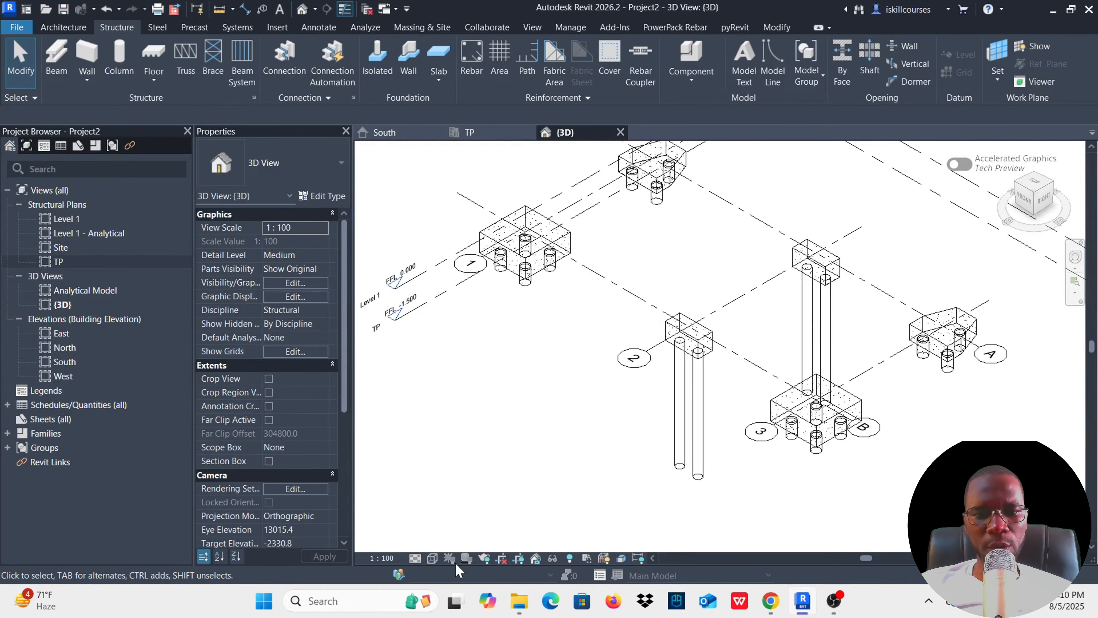
{"action": "left_click", "coordinate": [432, 558]}
{"action": "left_click", "coordinate": [465, 513]}
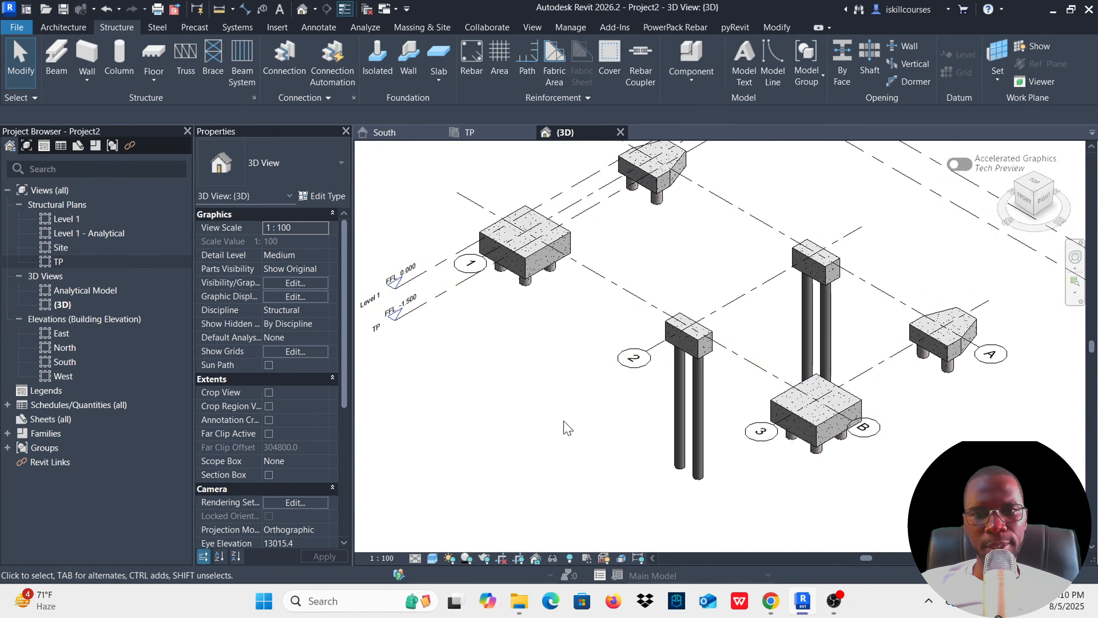
Examine the shaded pile caps and their piles from several sides in the 3D view.
{"action": "scroll", "coordinate": [562, 372], "scroll_direction": "down", "scroll_amount": 4}
{"action": "scroll", "coordinate": [780, 381], "scroll_direction": "up", "scroll_amount": 3}
{"action": "scroll", "coordinate": [717, 338], "scroll_direction": "down", "scroll_amount": 4}
{"action": "middle_click_drag", "start_coordinate": [733, 341], "coordinate": [716, 373], "text": "shift"}
{"action": "scroll", "coordinate": [649, 316], "scroll_direction": "up", "scroll_amount": 3}
{"action": "scroll", "coordinate": [640, 363], "scroll_direction": "down", "scroll_amount": 1}
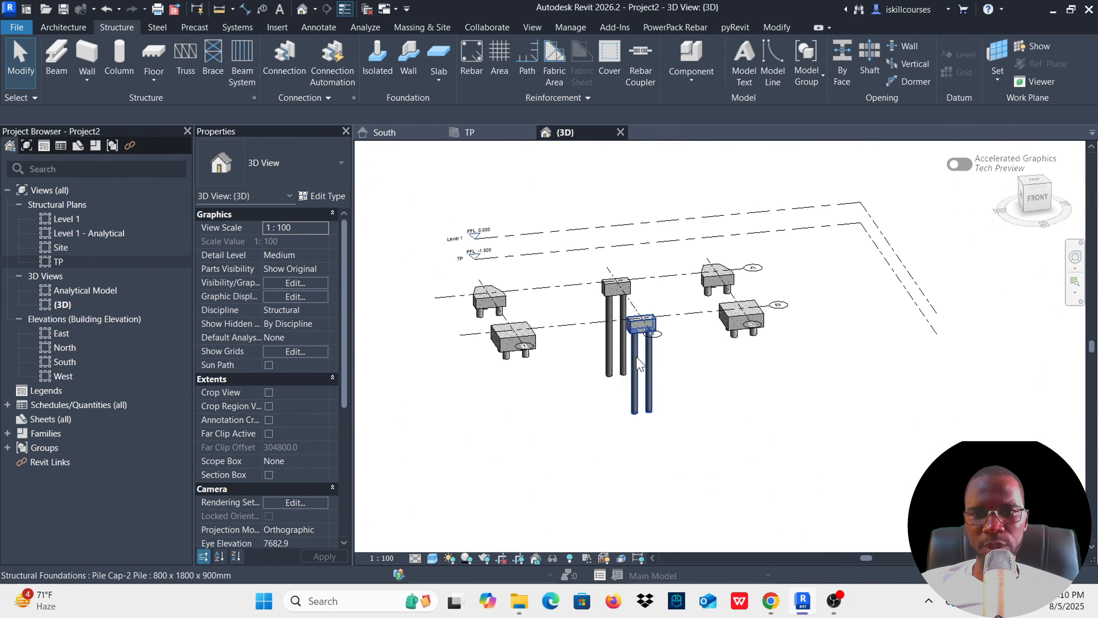
{"action": "middle_click_drag", "start_coordinate": [640, 364], "coordinate": [794, 370], "text": "shift"}
{"action": "scroll", "coordinate": [566, 369], "scroll_direction": "up", "scroll_amount": 4}
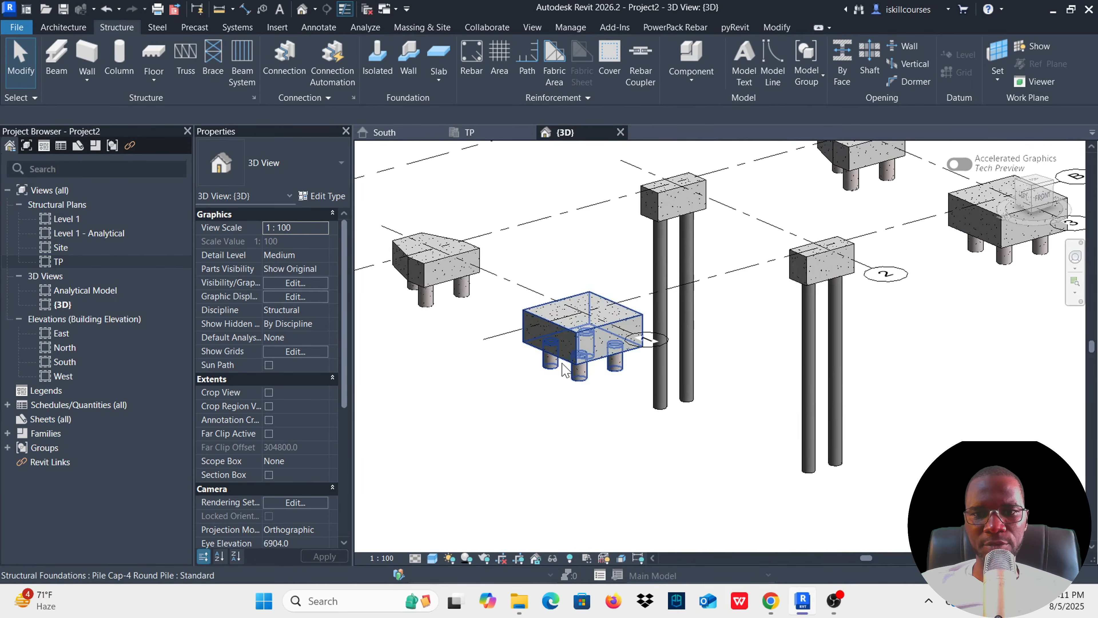
{"action": "scroll", "coordinate": [565, 370], "scroll_direction": "down", "scroll_amount": 4}
{"action": "middle_click_drag", "start_coordinate": [565, 369], "coordinate": [719, 466], "text": "shift"}
{"action": "scroll", "coordinate": [610, 312], "scroll_direction": "up", "scroll_amount": 4}
{"action": "scroll", "coordinate": [573, 385], "scroll_direction": "down", "scroll_amount": 3}
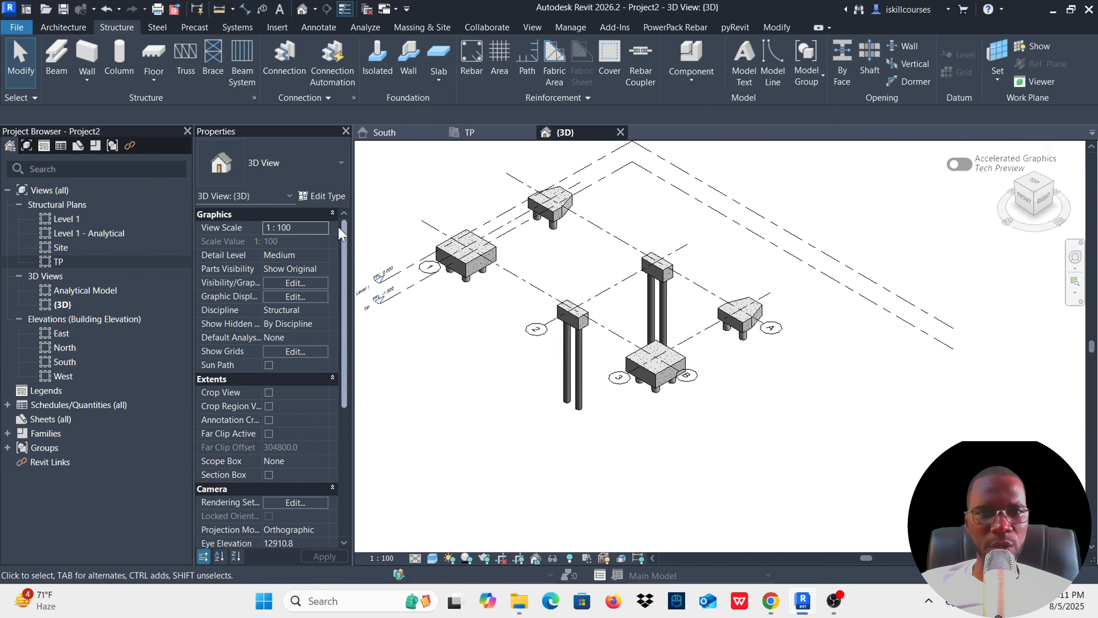
{"action": "scroll", "coordinate": [595, 390], "scroll_direction": "up", "scroll_amount": 4}
{"action": "scroll", "coordinate": [558, 342], "scroll_direction": "down", "scroll_amount": 4}
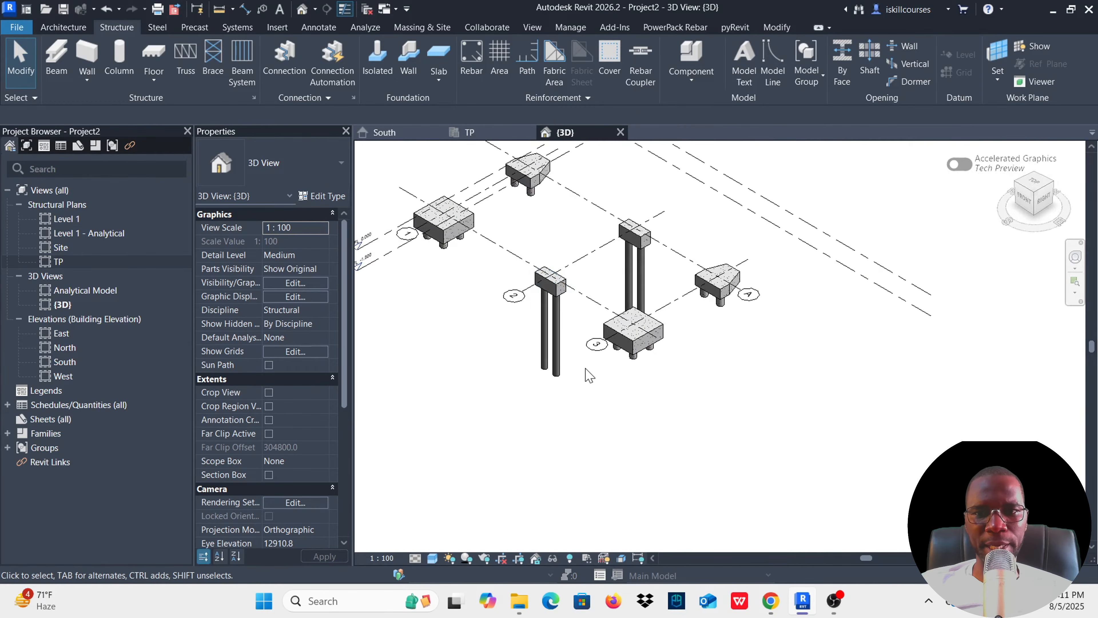
{"action": "scroll", "coordinate": [670, 365], "scroll_direction": "down", "scroll_amount": 2}
{"action": "scroll", "coordinate": [622, 346], "scroll_direction": "up", "scroll_amount": 2}
{"action": "scroll", "coordinate": [655, 396], "scroll_direction": "down", "scroll_amount": 3}
{"action": "scroll", "coordinate": [521, 289], "scroll_direction": "up", "scroll_amount": 5}
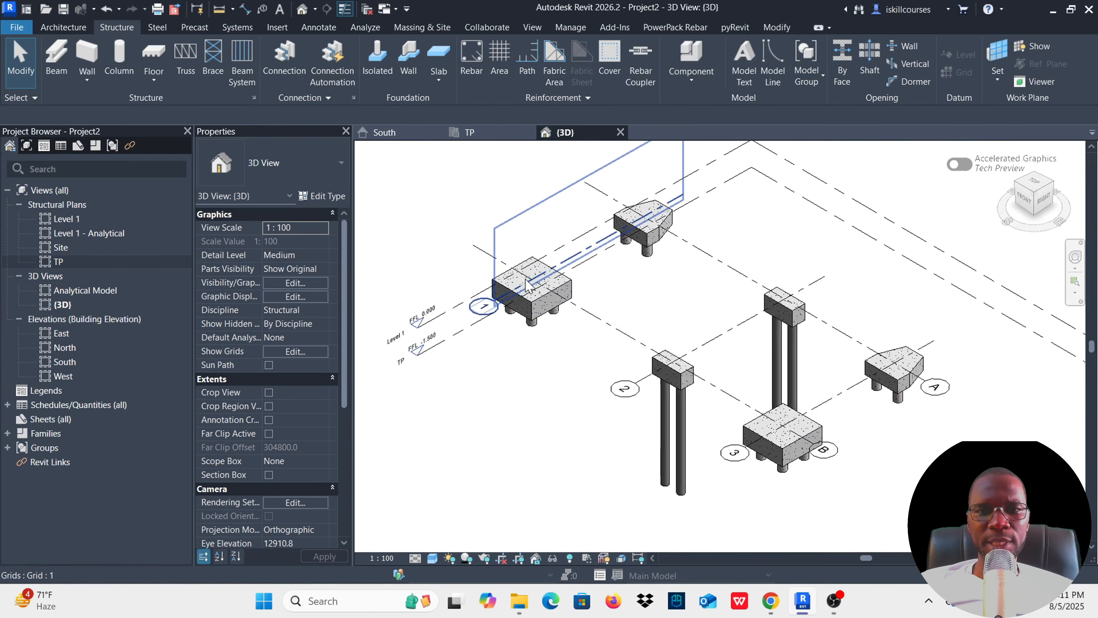
{"action": "scroll", "coordinate": [527, 285], "scroll_direction": "up", "scroll_amount": 2}
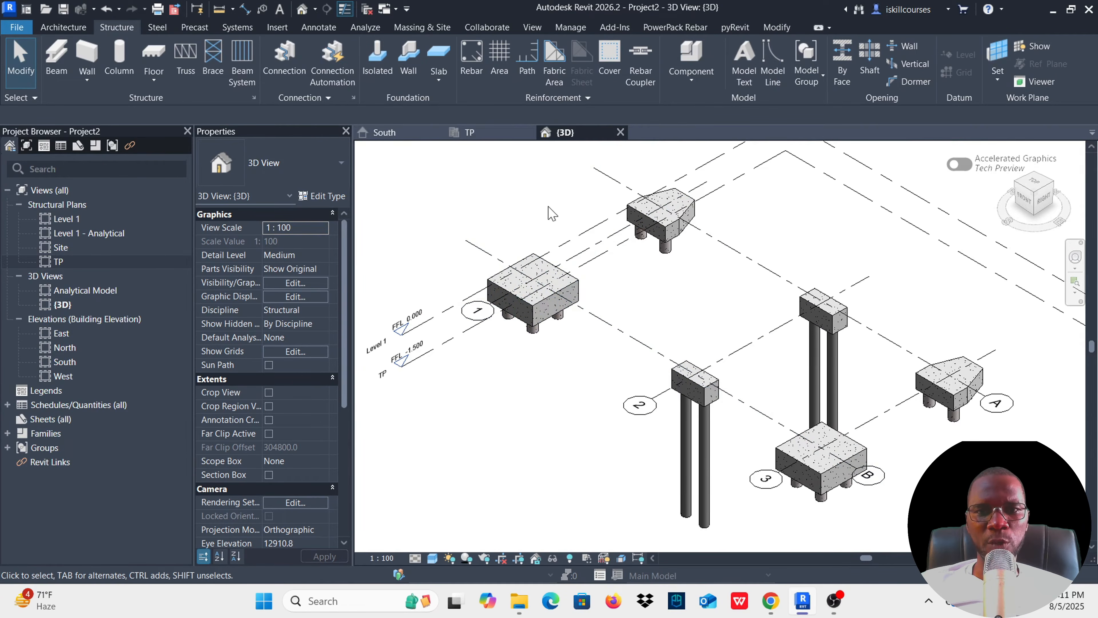
Open the South elevation and examine the pile caps in relation to the Level 1 and TP levels.
{"action": "left_click", "coordinate": [384, 132]}
{"action": "scroll", "coordinate": [873, 331], "scroll_direction": "down", "scroll_amount": 4}
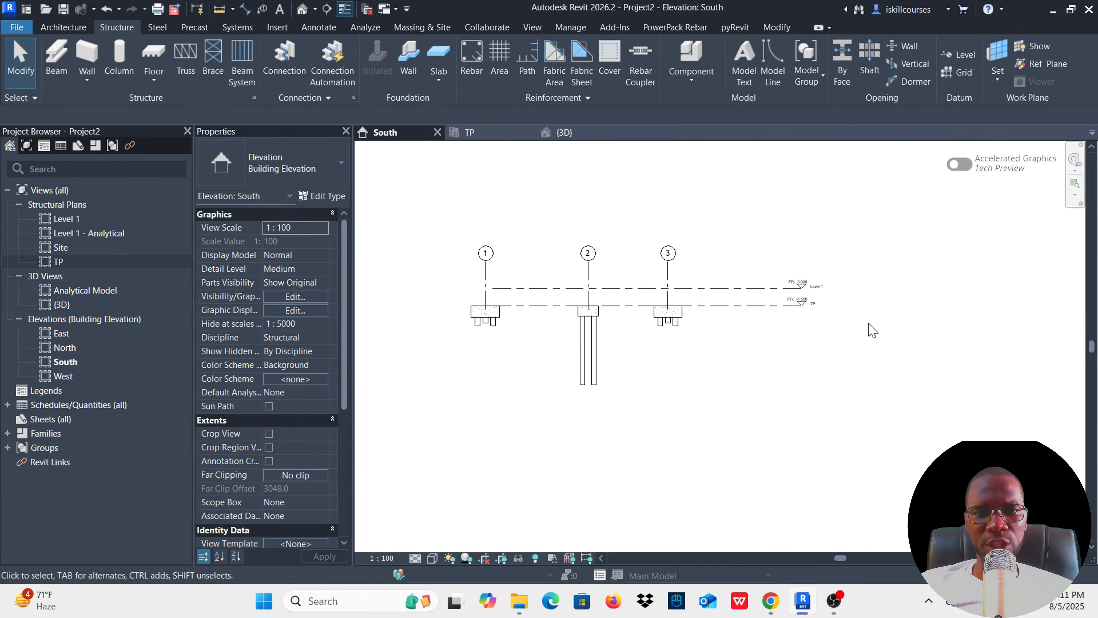
{"action": "scroll", "coordinate": [873, 330], "scroll_direction": "up", "scroll_amount": 4}
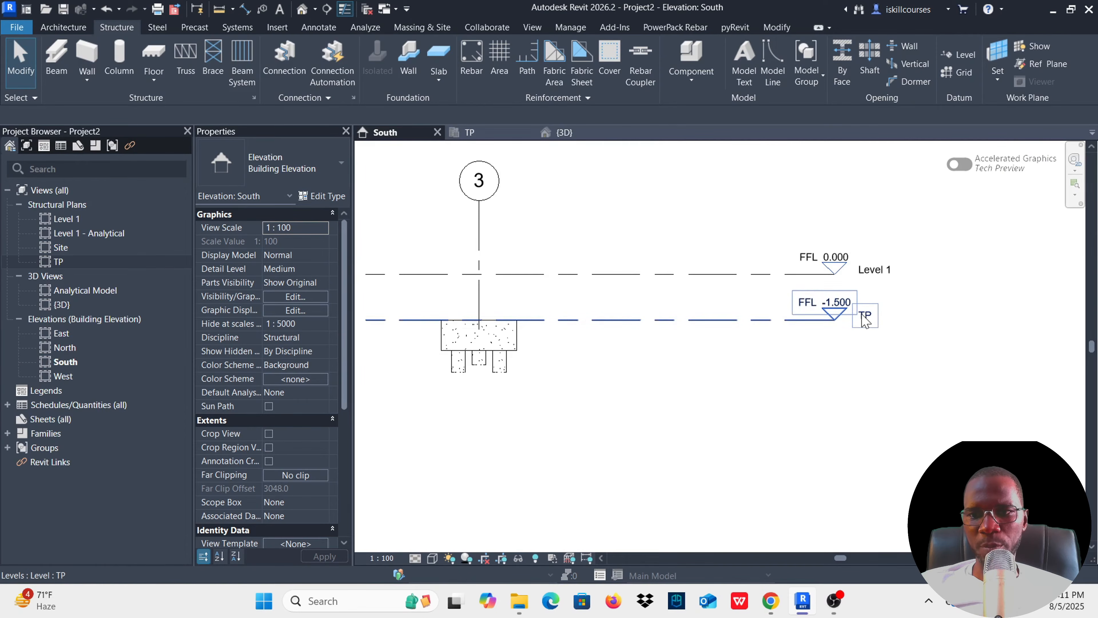
{"action": "scroll", "coordinate": [861, 315], "scroll_direction": "down", "scroll_amount": 6}
{"action": "scroll", "coordinate": [463, 321], "scroll_direction": "up", "scroll_amount": 3}
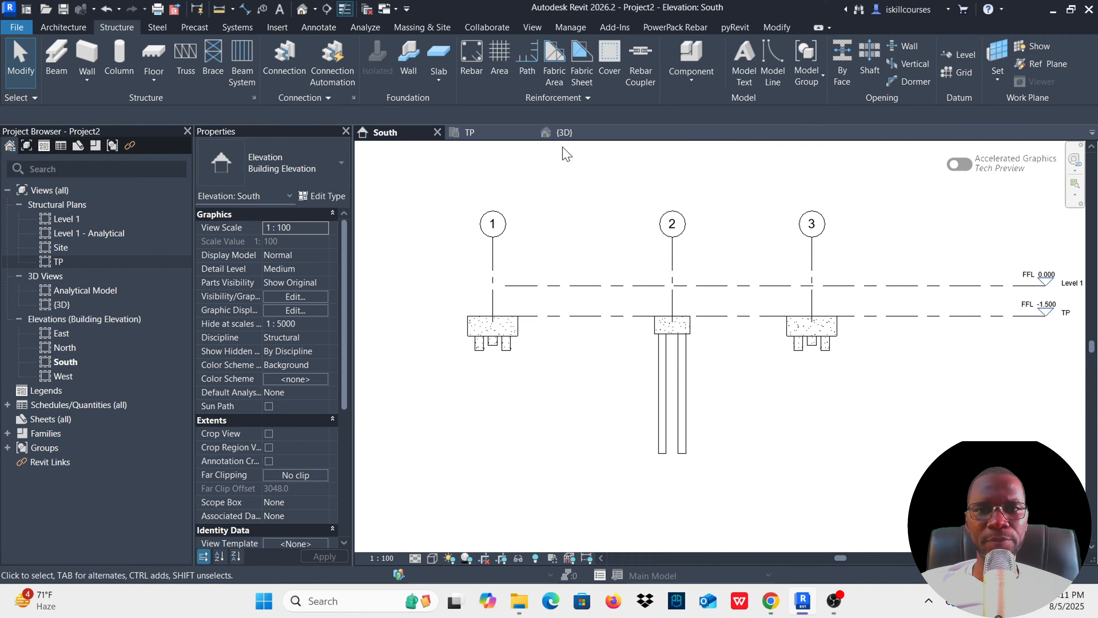
In the TP plan, start a structural column and duplicate the Concrete-Rectangular-Column 300 x 450mm type, keeping the suggested name.
{"action": "left_click", "coordinate": [485, 133]}
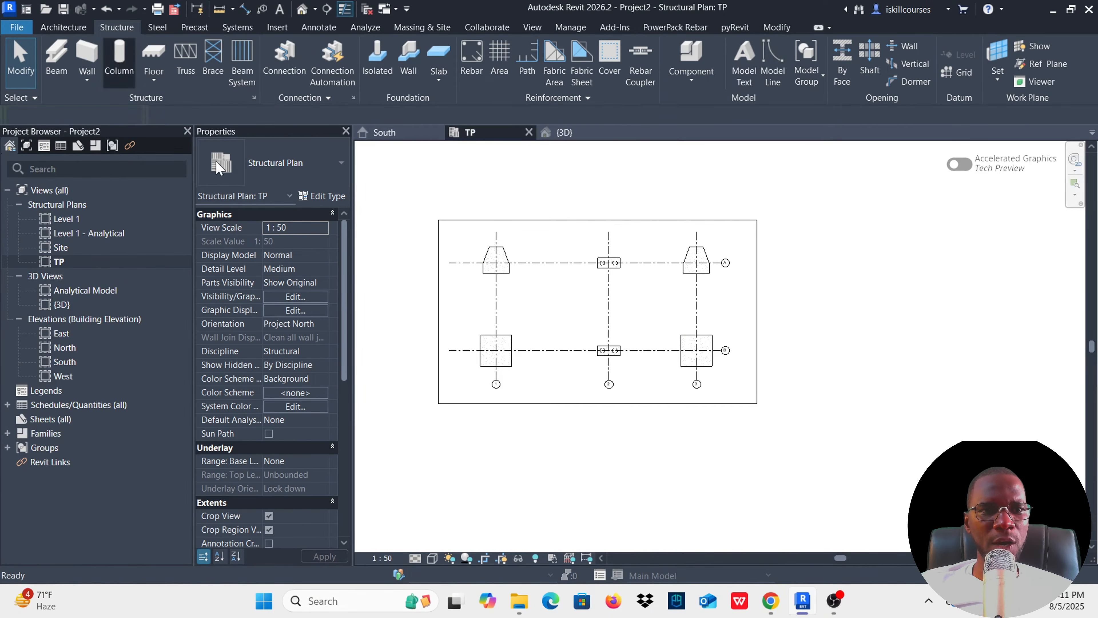
{"action": "key", "text": "c"}
{"action": "key", "text": "l"}
{"action": "left_click", "coordinate": [333, 172]}
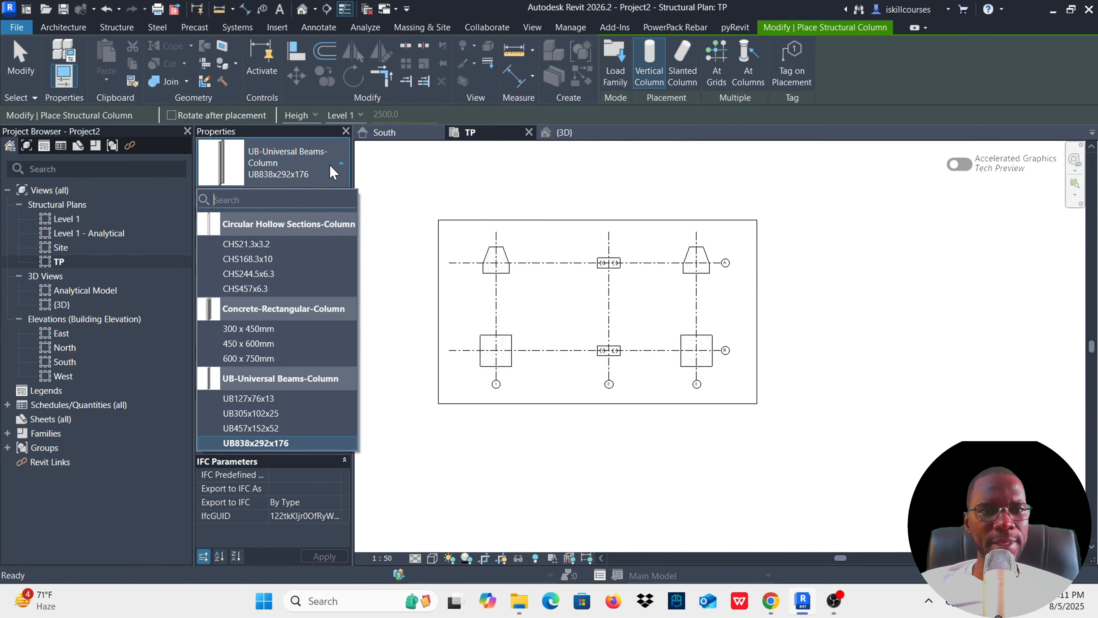
{"action": "left_click", "coordinate": [258, 329]}
{"action": "left_click", "coordinate": [324, 197]}
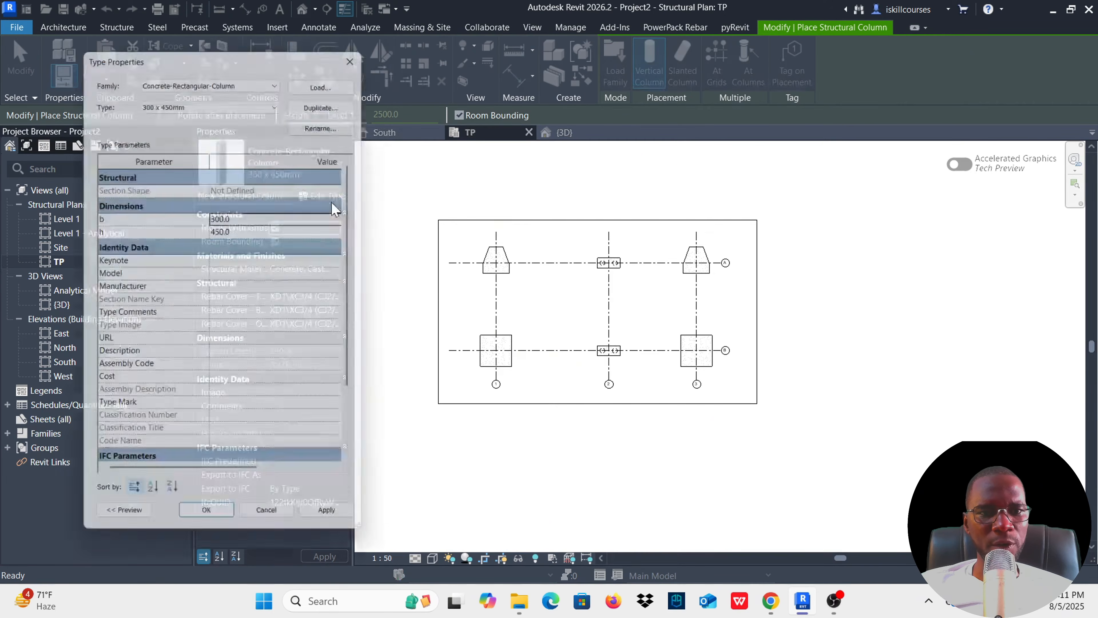
{"action": "left_click", "coordinate": [330, 97]}
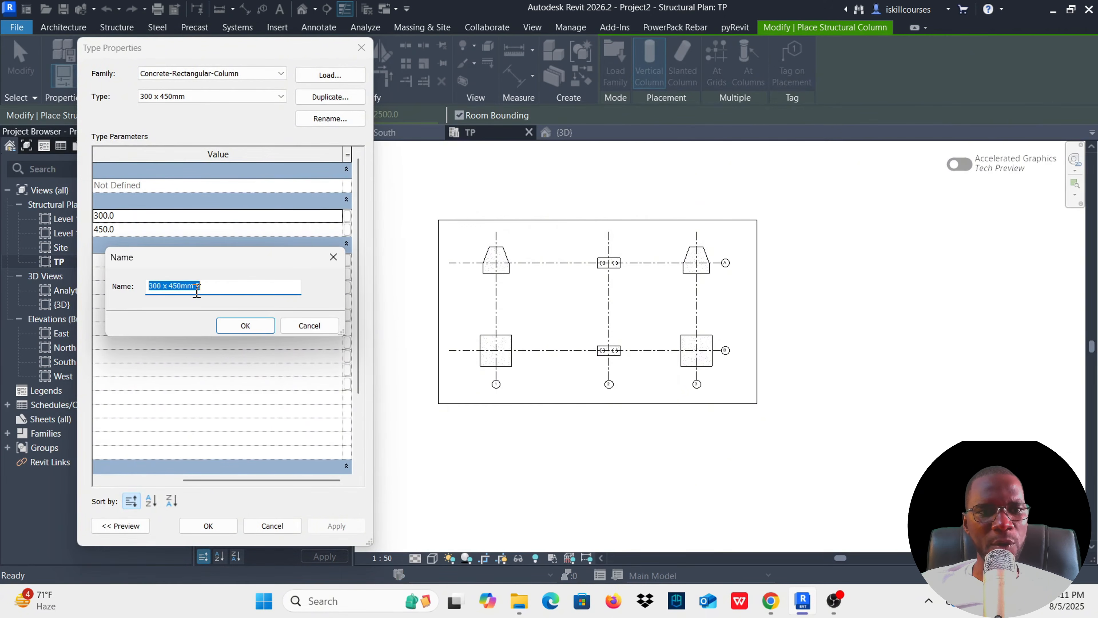
{"action": "left_click", "coordinate": [236, 328]}
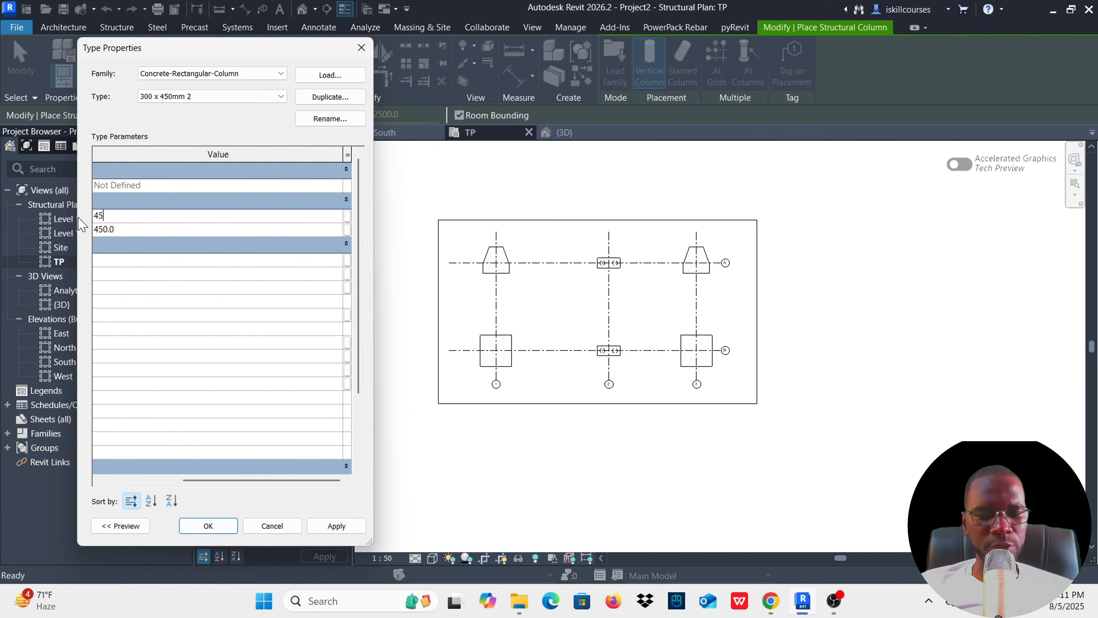
Set the duplicated rectangular column type's section to 450 x 450 mm and accept the type properties.
{"action": "left_click", "coordinate": [336, 525]}
{"action": "left_click", "coordinate": [210, 525]}
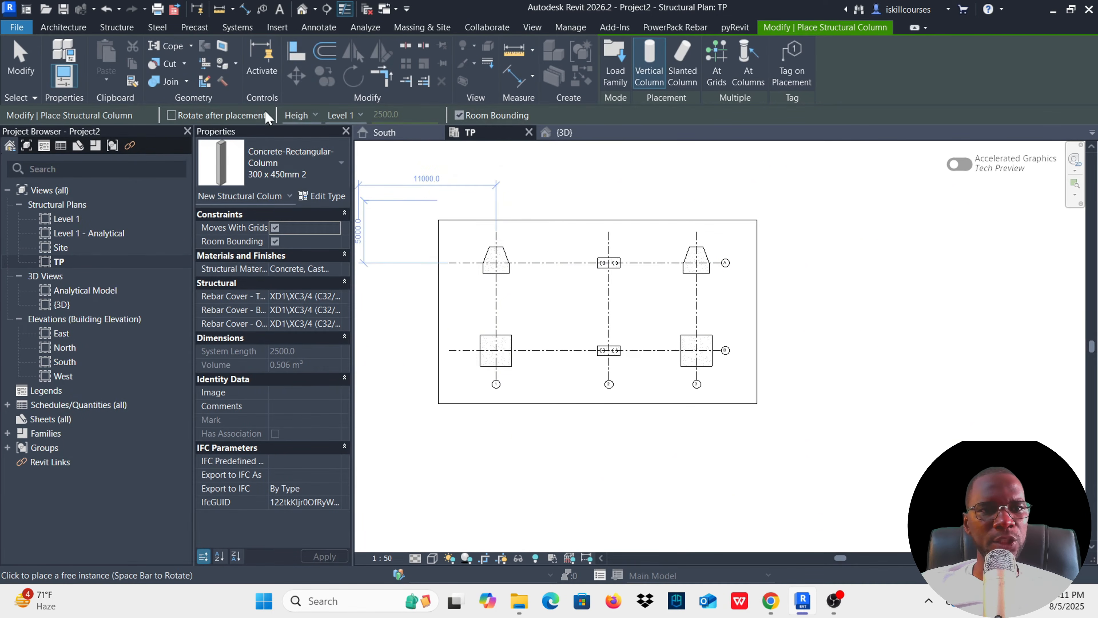
{"action": "left_click", "coordinate": [300, 141]}
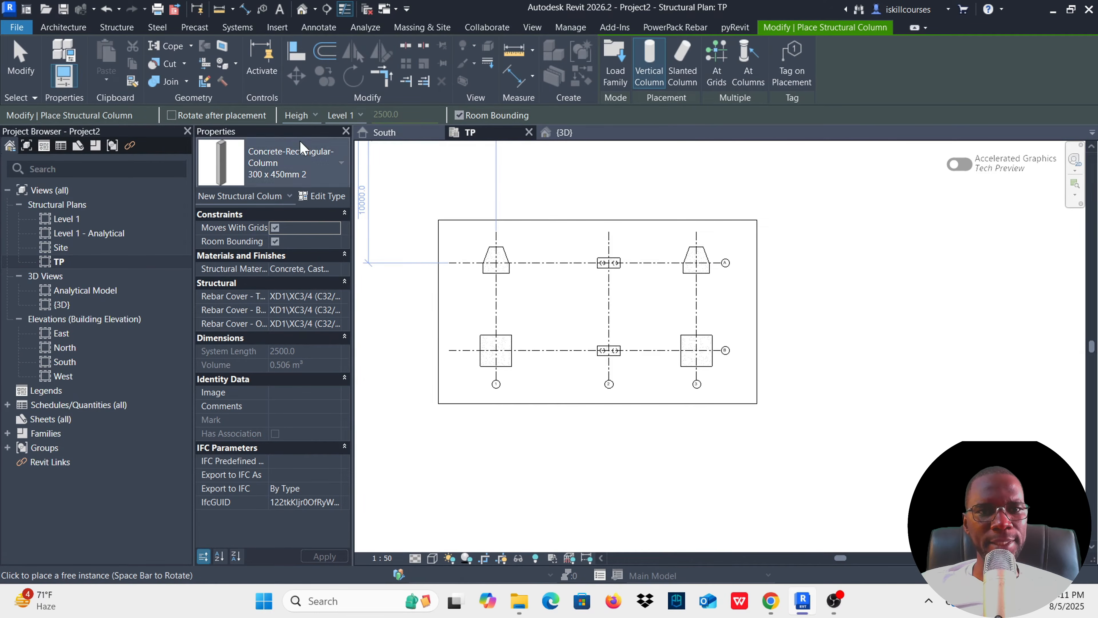
Place the 450 mm square columns at the intersections of grid A with grids 1, 2 and 3.
{"action": "scroll", "coordinate": [489, 286], "scroll_direction": "up", "scroll_amount": 5}
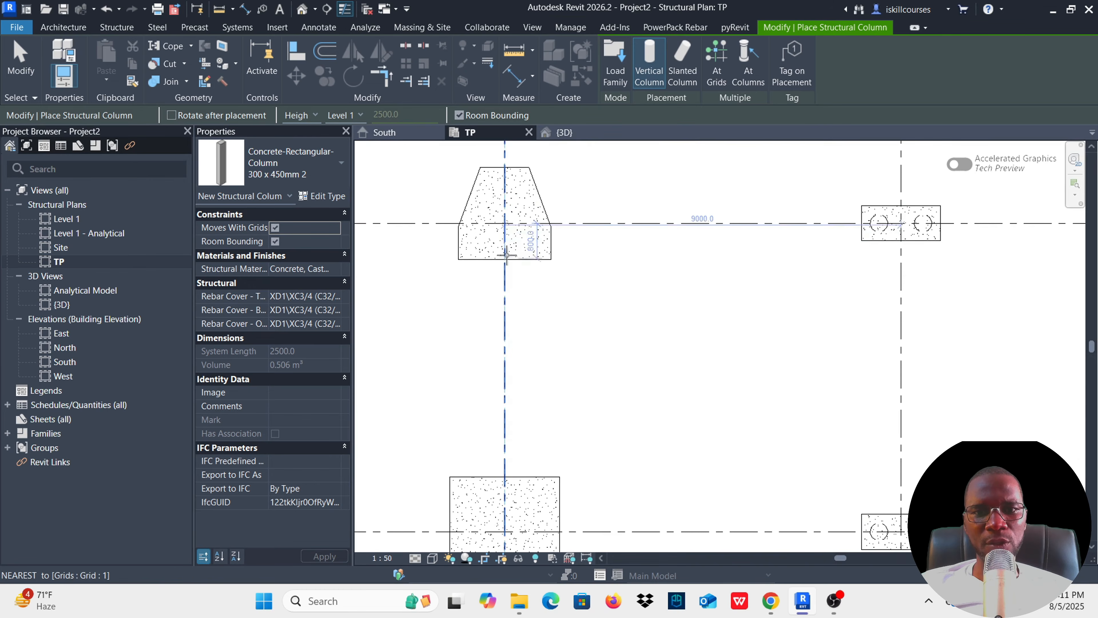
{"action": "left_click", "coordinate": [505, 223]}
{"action": "scroll", "coordinate": [514, 234], "scroll_direction": "down", "scroll_amount": 4}
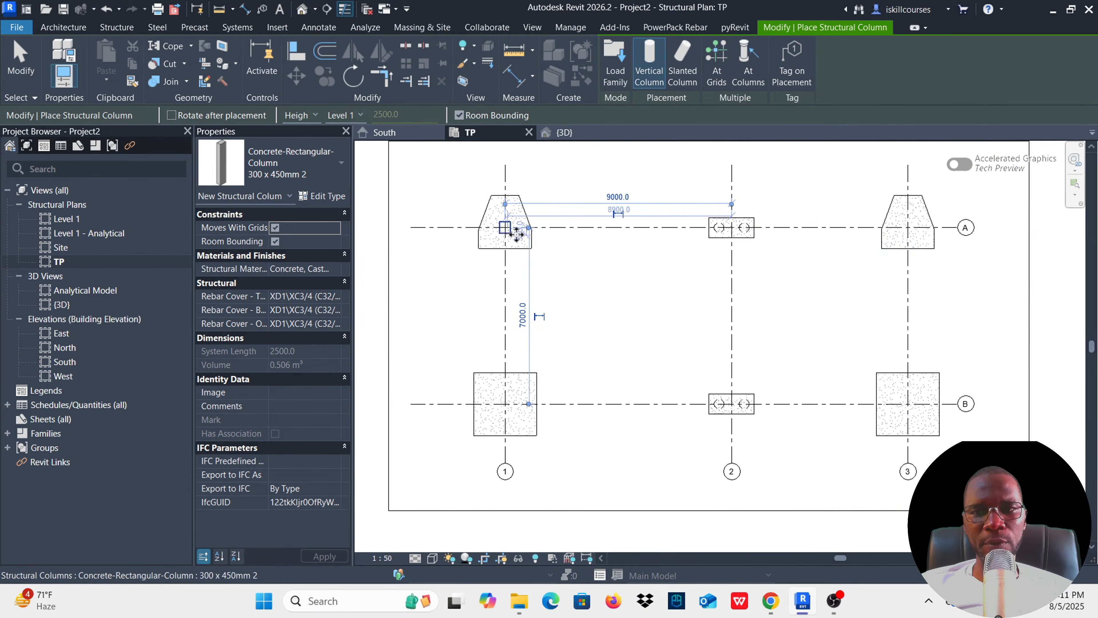
{"action": "scroll", "coordinate": [758, 242], "scroll_direction": "up", "scroll_amount": 5}
{"action": "scroll", "coordinate": [719, 226], "scroll_direction": "up", "scroll_amount": 3}
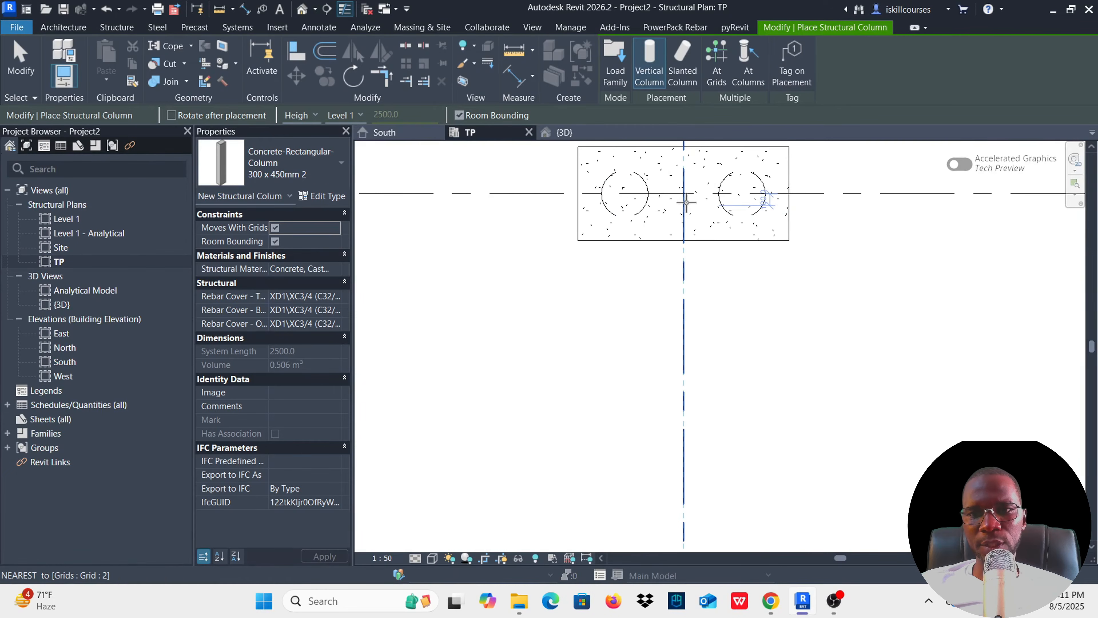
{"action": "scroll", "coordinate": [662, 236], "scroll_direction": "down", "scroll_amount": 6}
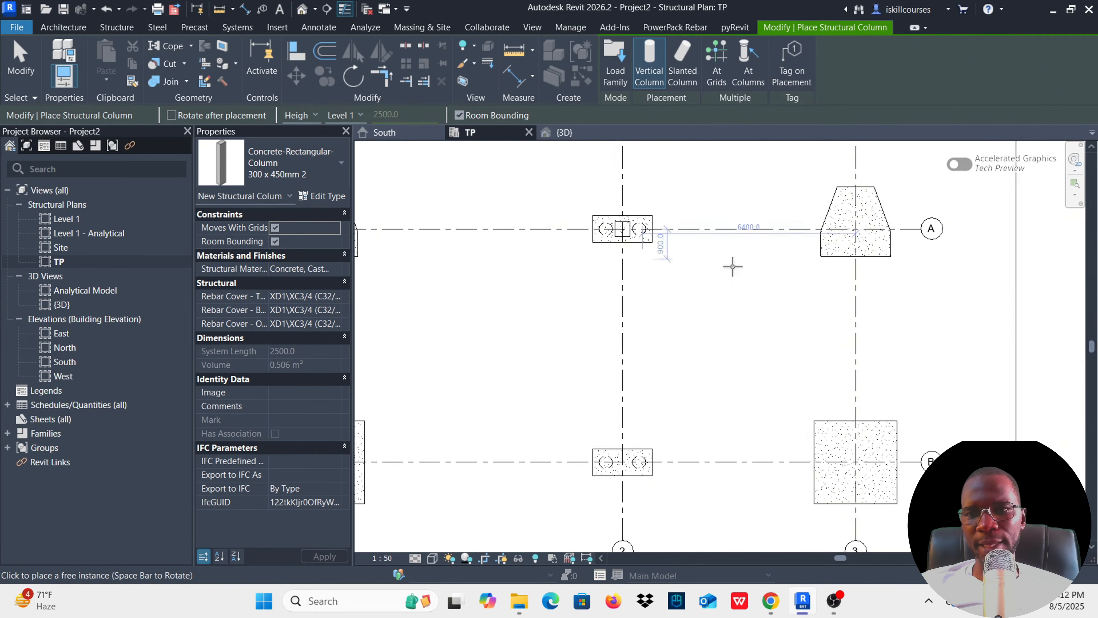
{"action": "scroll", "coordinate": [858, 264], "scroll_direction": "up", "scroll_amount": 3}
{"action": "left_click", "coordinate": [855, 204]}
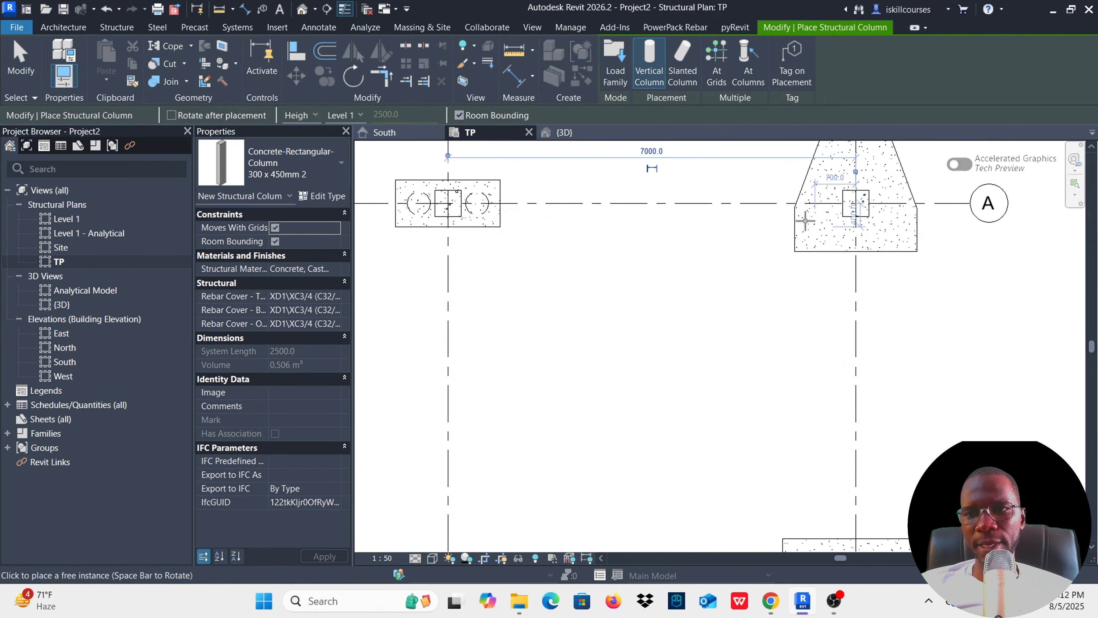
Place columns of the same type where grid B crosses grids 3, 2 and 1, and end column placement.
{"action": "scroll", "coordinate": [802, 218], "scroll_direction": "down", "scroll_amount": 3}
{"action": "scroll", "coordinate": [790, 299], "scroll_direction": "up", "scroll_amount": 4}
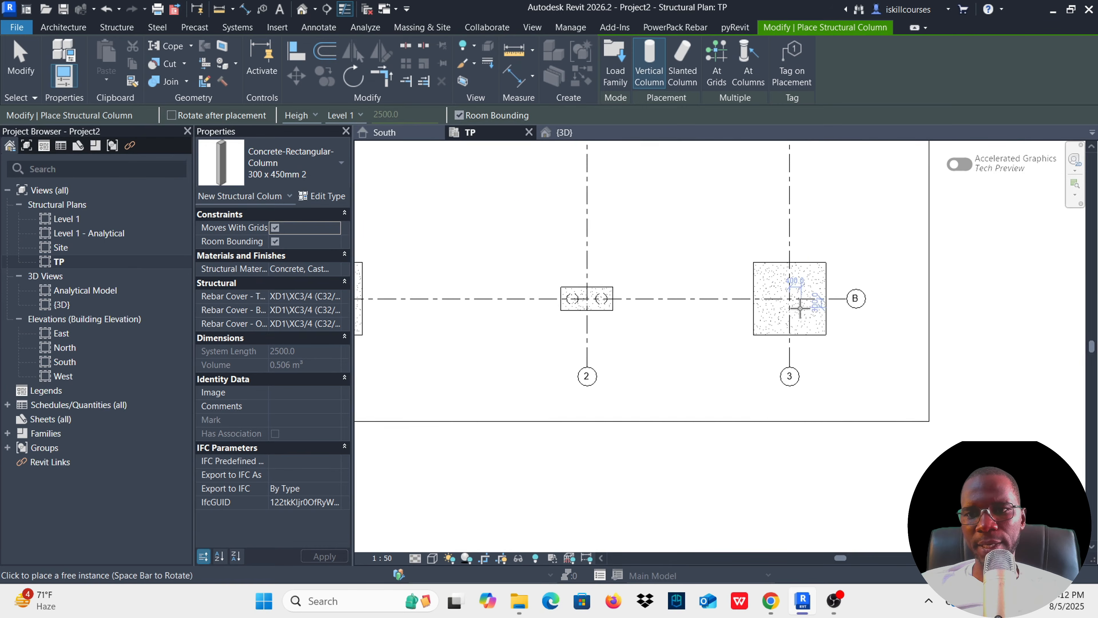
{"action": "left_click", "coordinate": [784, 292]}
{"action": "scroll", "coordinate": [787, 287], "scroll_direction": "down", "scroll_amount": 4}
{"action": "scroll", "coordinate": [676, 291], "scroll_direction": "up", "scroll_amount": 4}
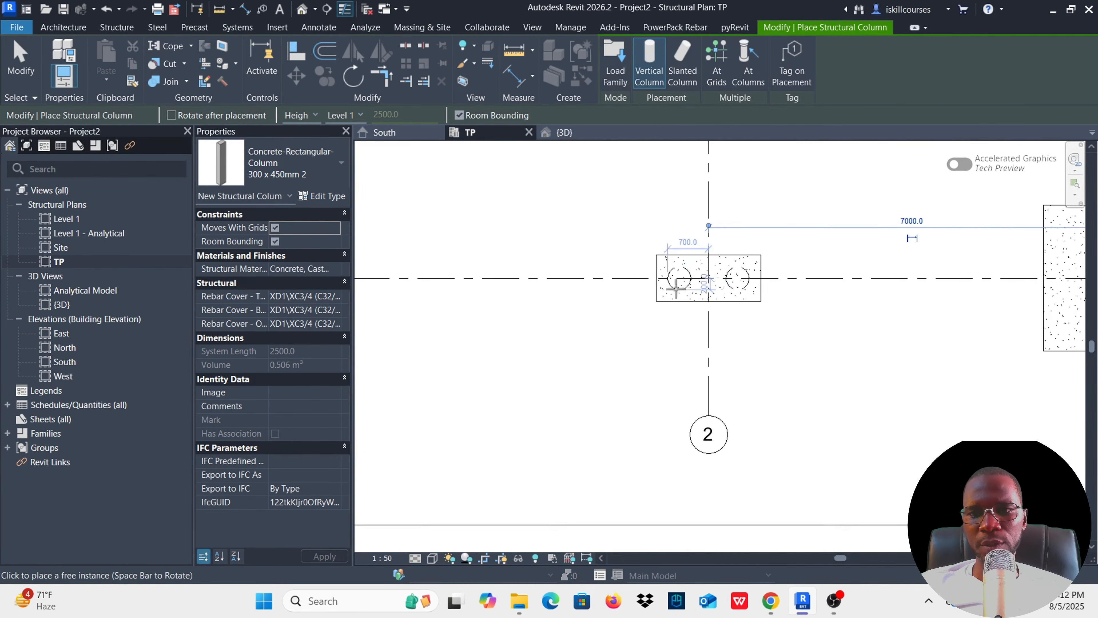
{"action": "scroll", "coordinate": [702, 288], "scroll_direction": "up", "scroll_amount": 4}
{"action": "left_click", "coordinate": [726, 258]}
{"action": "scroll", "coordinate": [709, 277], "scroll_direction": "down", "scroll_amount": 4}
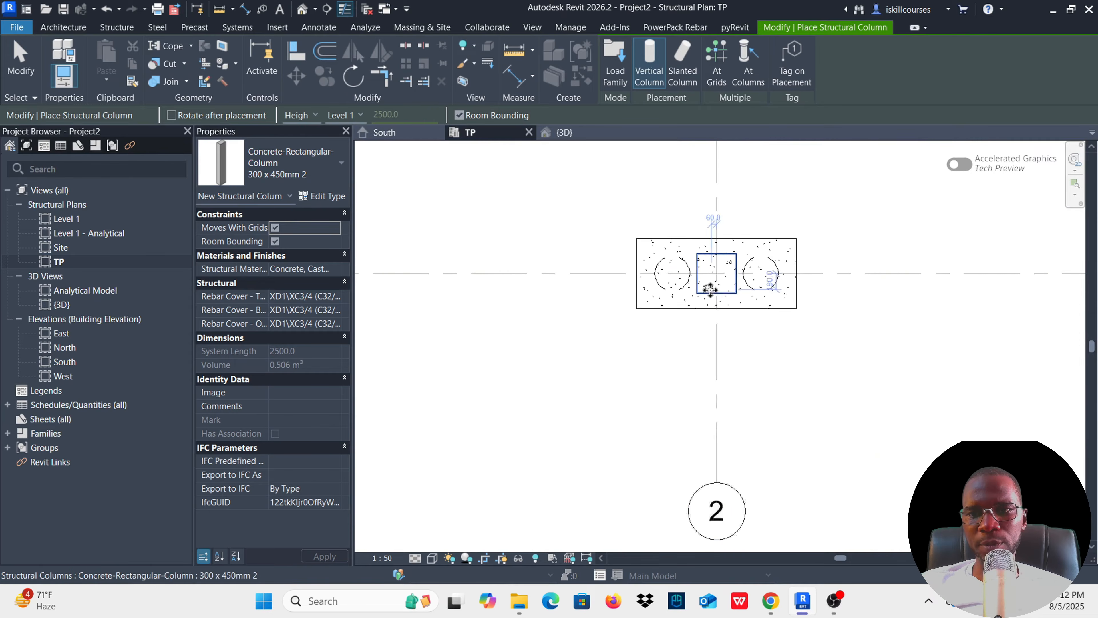
{"action": "scroll", "coordinate": [489, 295], "scroll_direction": "up", "scroll_amount": 4}
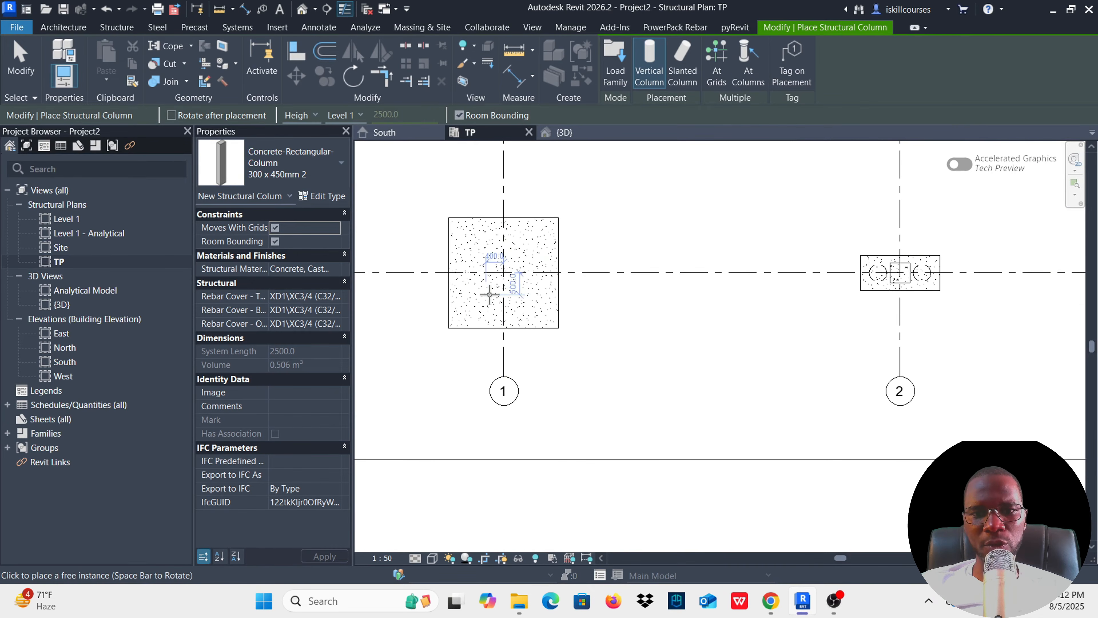
{"action": "left_click", "coordinate": [508, 278]}
{"action": "scroll", "coordinate": [541, 312], "scroll_direction": "down", "scroll_amount": 4}
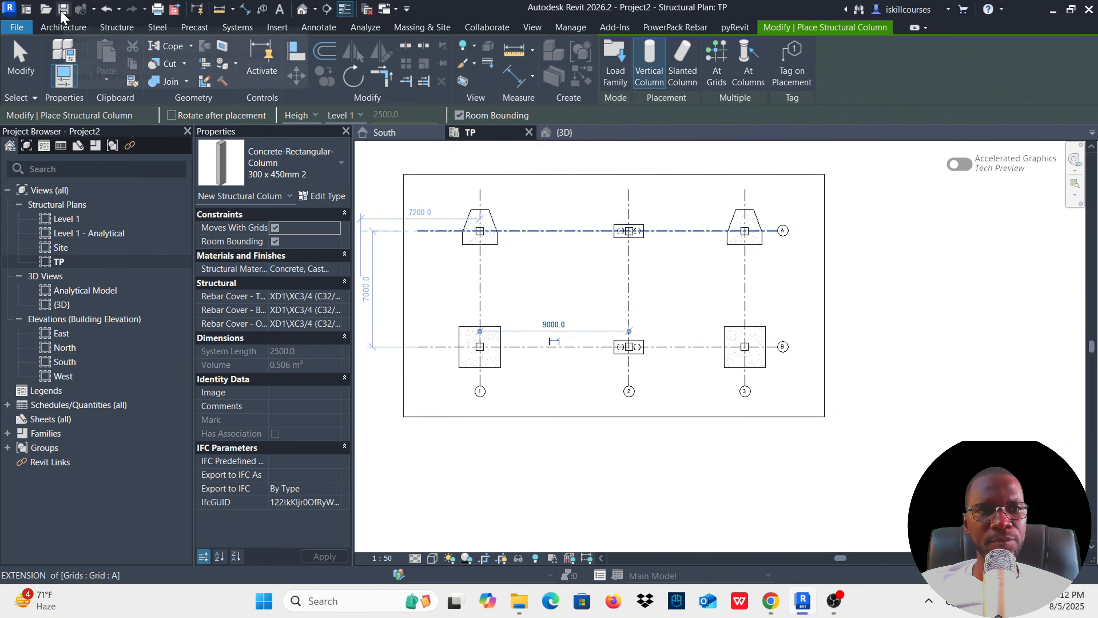
{"action": "left_click", "coordinate": [20, 58]}
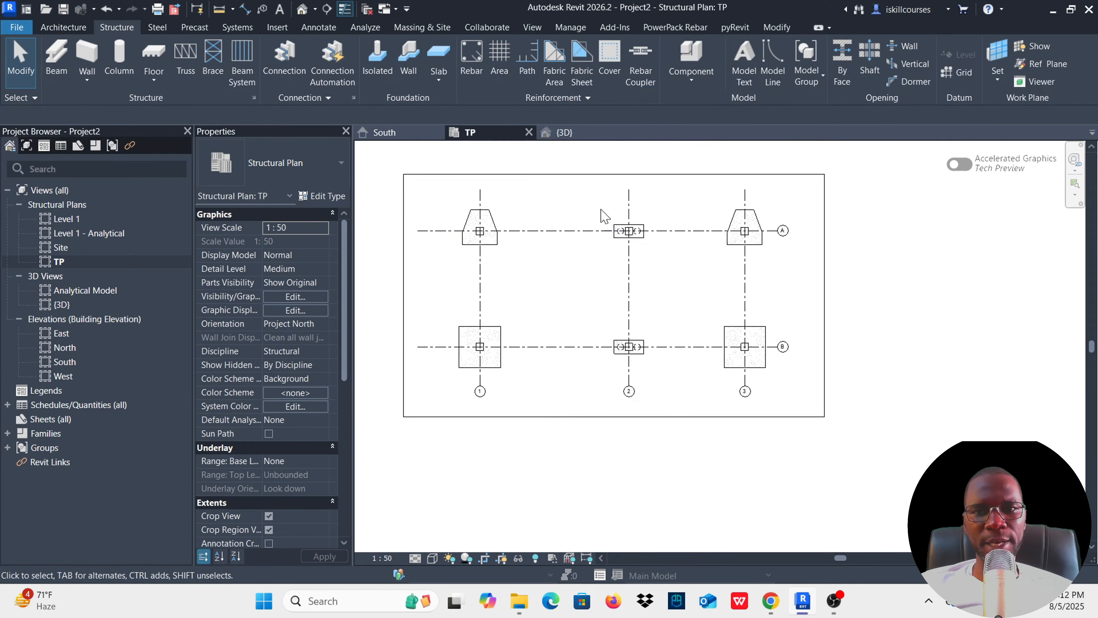
Open the 3D view and examine the columns standing on the pile caps.
{"action": "left_click", "coordinate": [563, 132]}
{"action": "scroll", "coordinate": [692, 355], "scroll_direction": "down", "scroll_amount": 3}
{"action": "middle_click_drag", "start_coordinate": [711, 367], "coordinate": [667, 363], "text": "shift"}
{"action": "scroll", "coordinate": [676, 314], "scroll_direction": "up", "scroll_amount": 4}
{"action": "scroll", "coordinate": [675, 314], "scroll_direction": "down", "scroll_amount": 3}
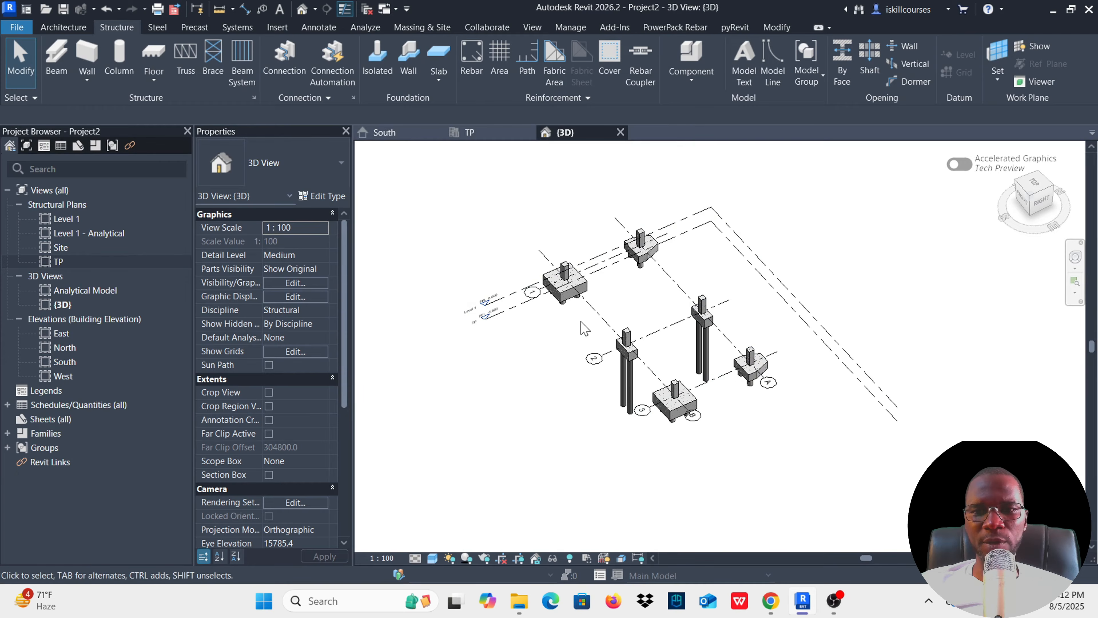
{"action": "scroll", "coordinate": [586, 303], "scroll_direction": "up", "scroll_amount": 2}
{"action": "scroll", "coordinate": [586, 304], "scroll_direction": "down", "scroll_amount": 4}
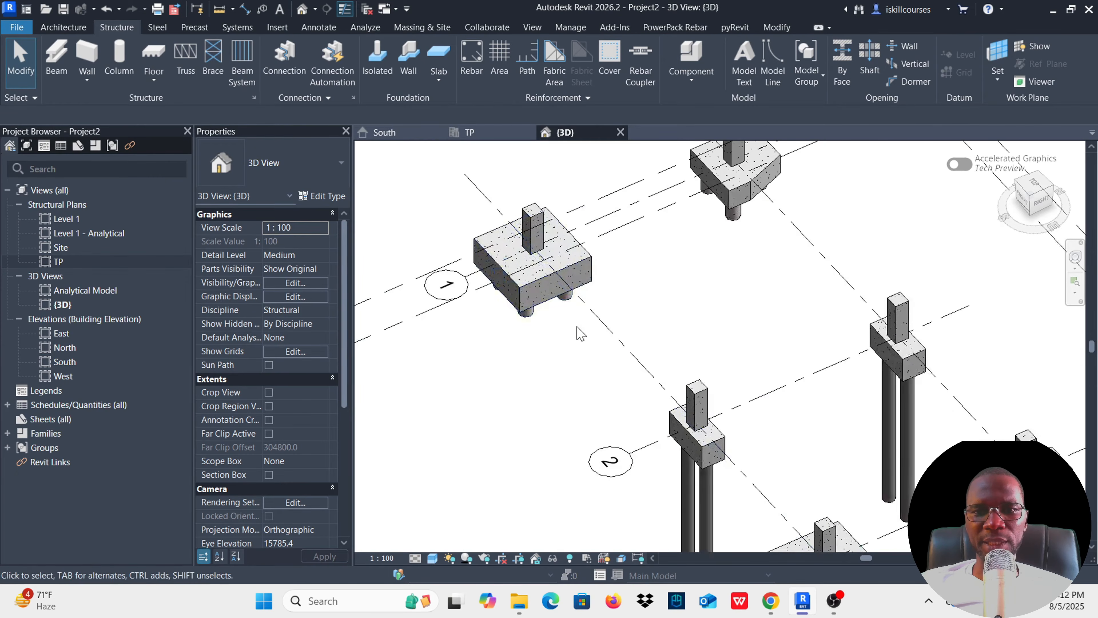
{"action": "scroll", "coordinate": [544, 315], "scroll_direction": "up", "scroll_amount": 2}
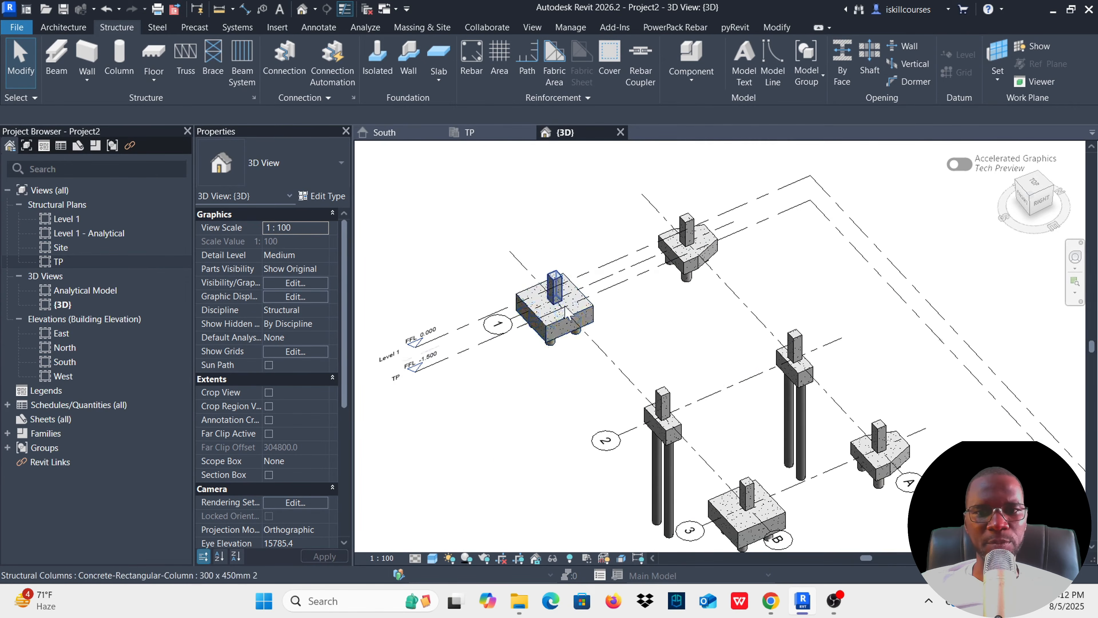
{"action": "scroll", "coordinate": [566, 298], "scroll_direction": "down", "scroll_amount": 2}
In the TP plan, start a structural floor and duplicate the Generic 300mm type, keeping the suggested name.
{"action": "left_click", "coordinate": [486, 135]}
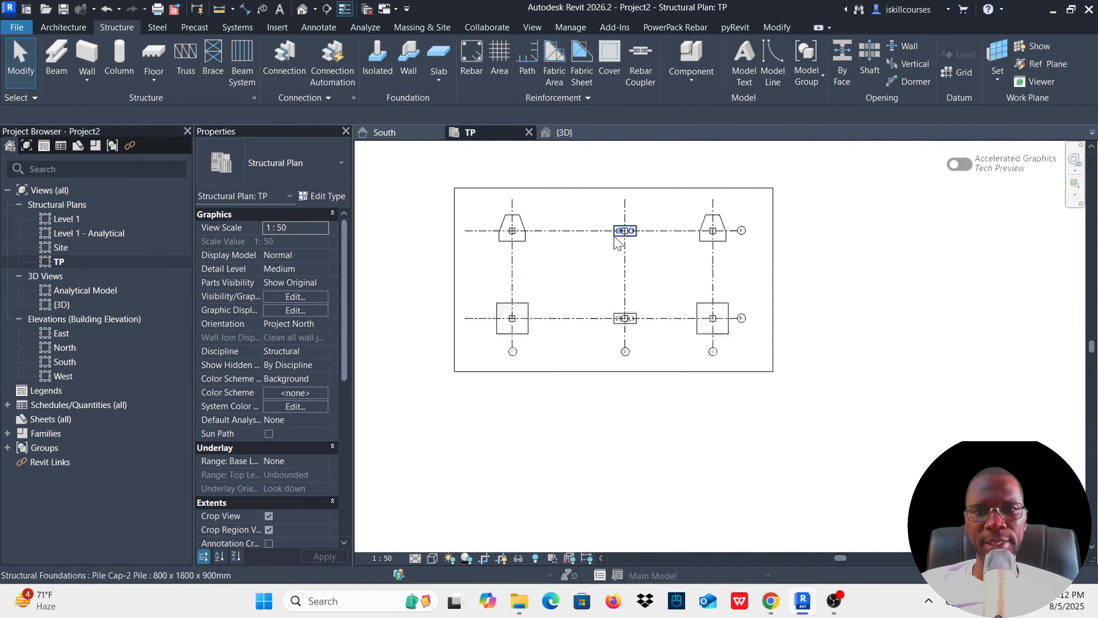
{"action": "scroll", "coordinate": [622, 208], "scroll_direction": "down", "scroll_amount": 2}
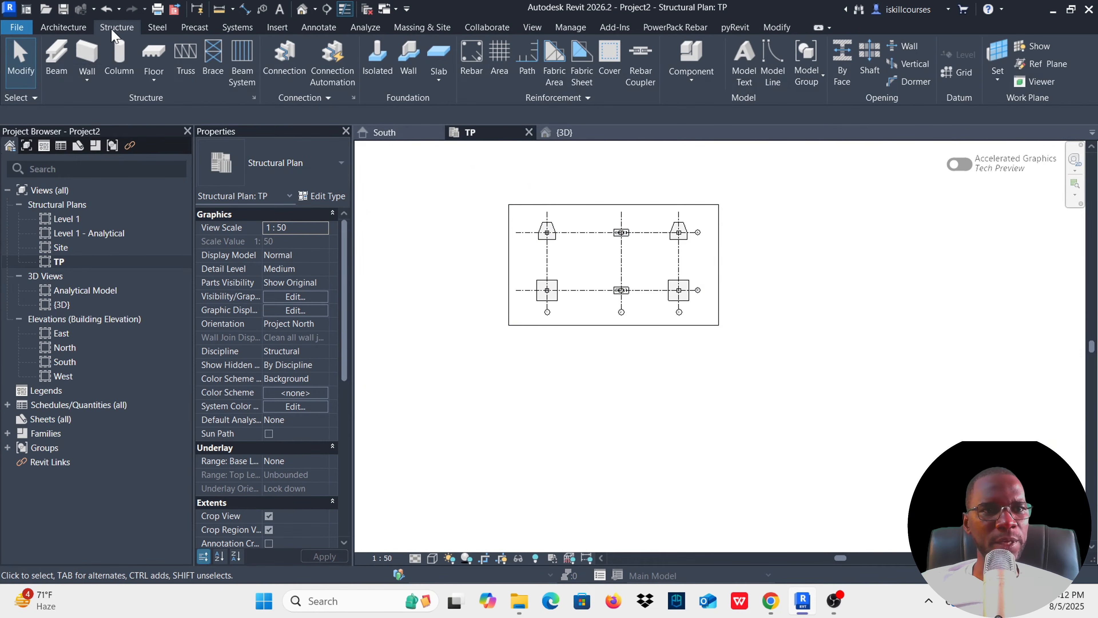
{"action": "left_click", "coordinate": [154, 83]}
{"action": "left_click", "coordinate": [178, 109]}
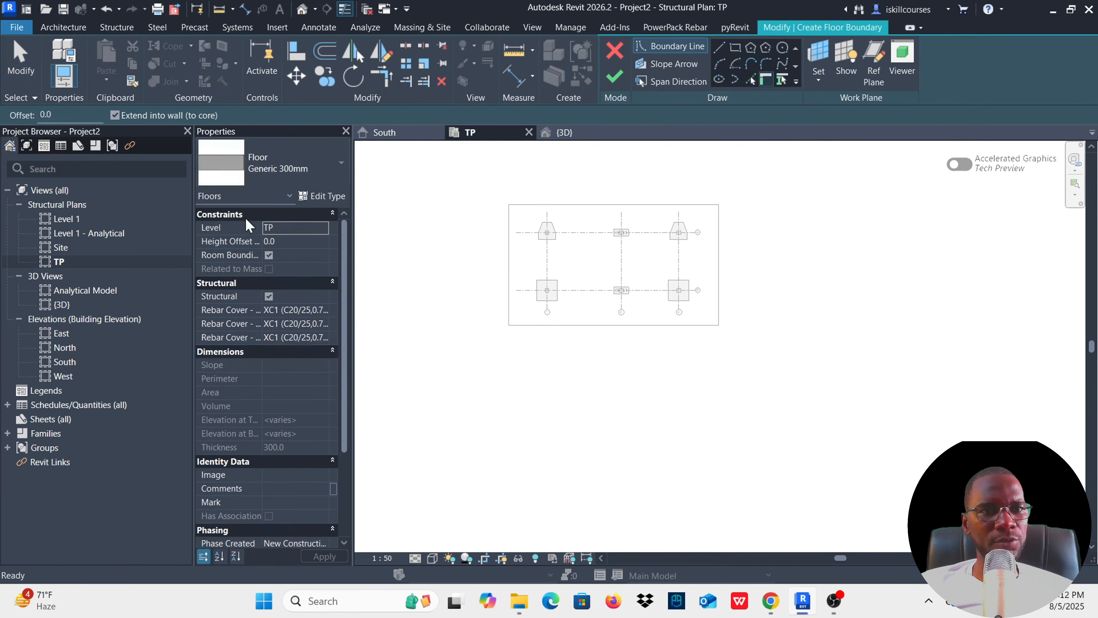
{"action": "left_click", "coordinate": [325, 171]}
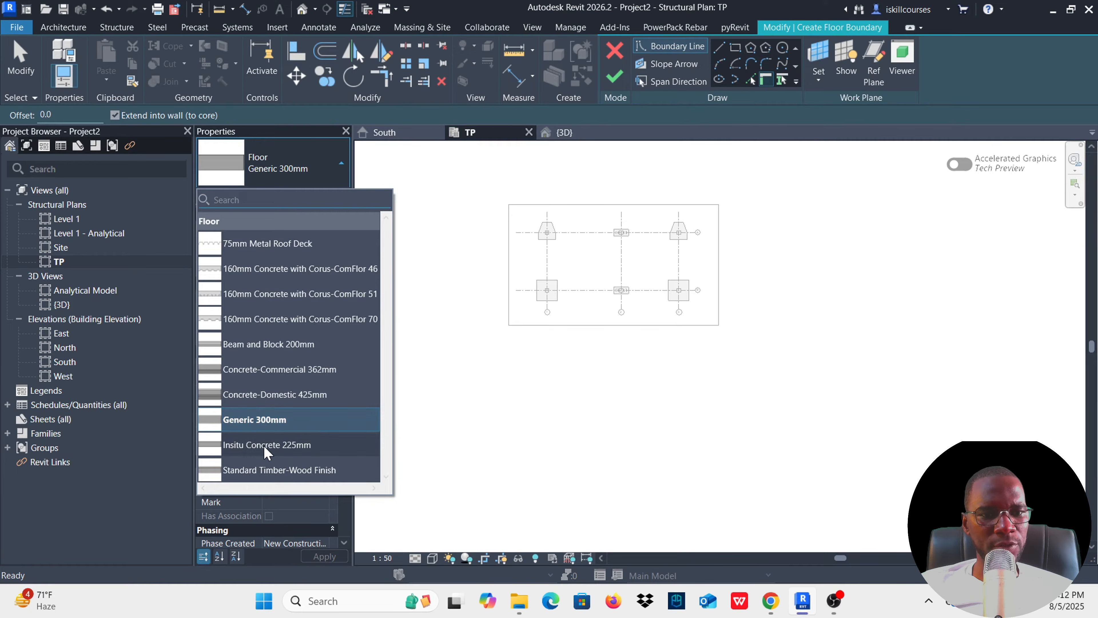
{"action": "left_click", "coordinate": [255, 422]}
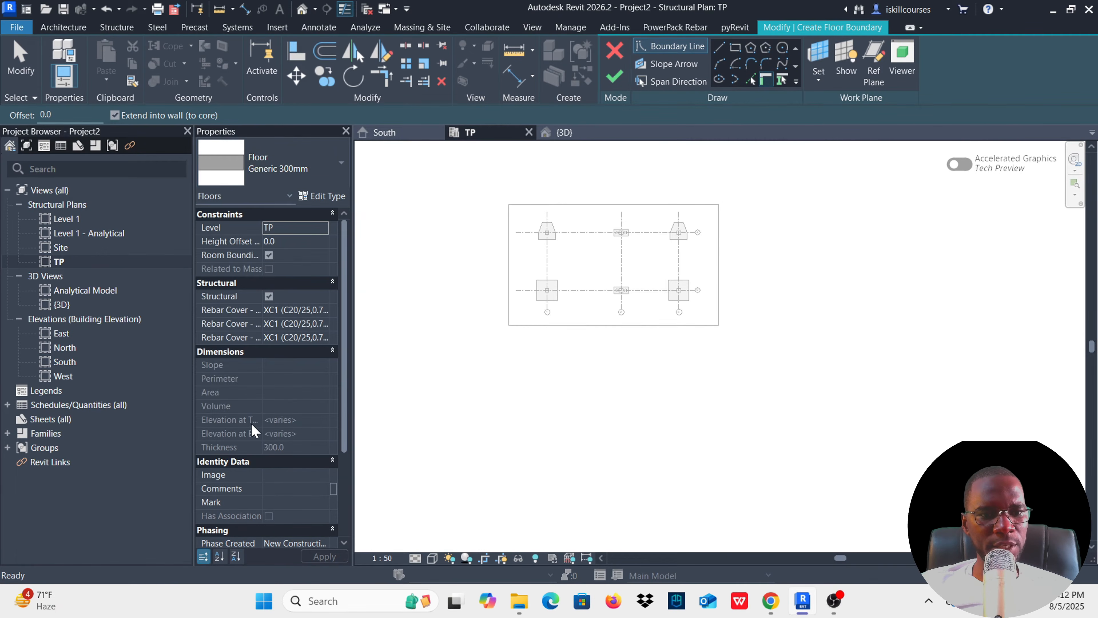
{"action": "left_click", "coordinate": [322, 196]}
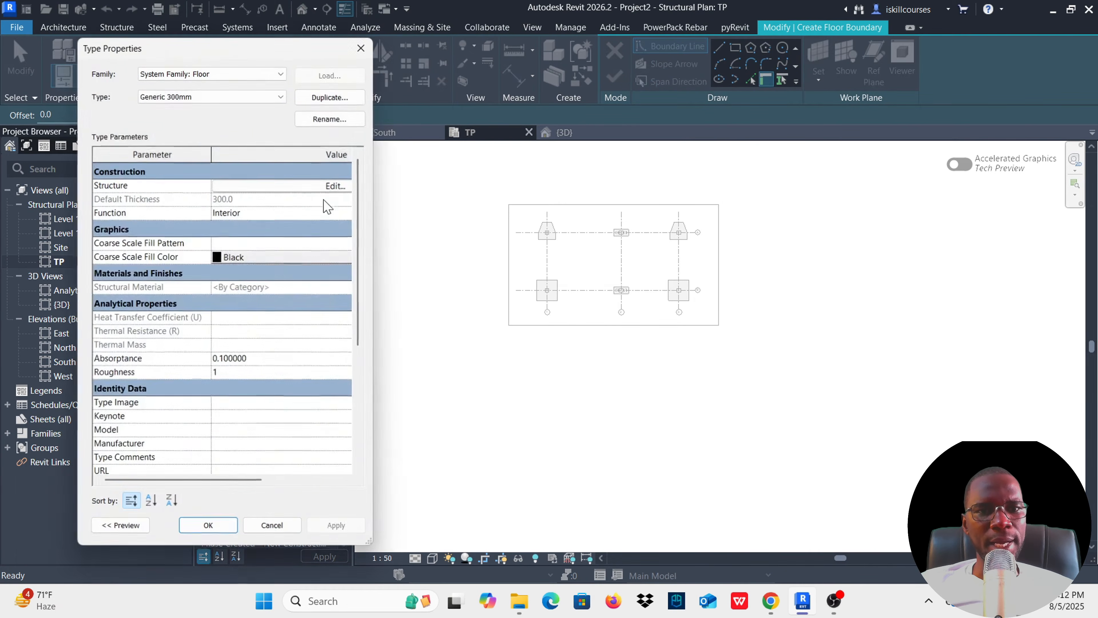
{"action": "left_click", "coordinate": [329, 97]}
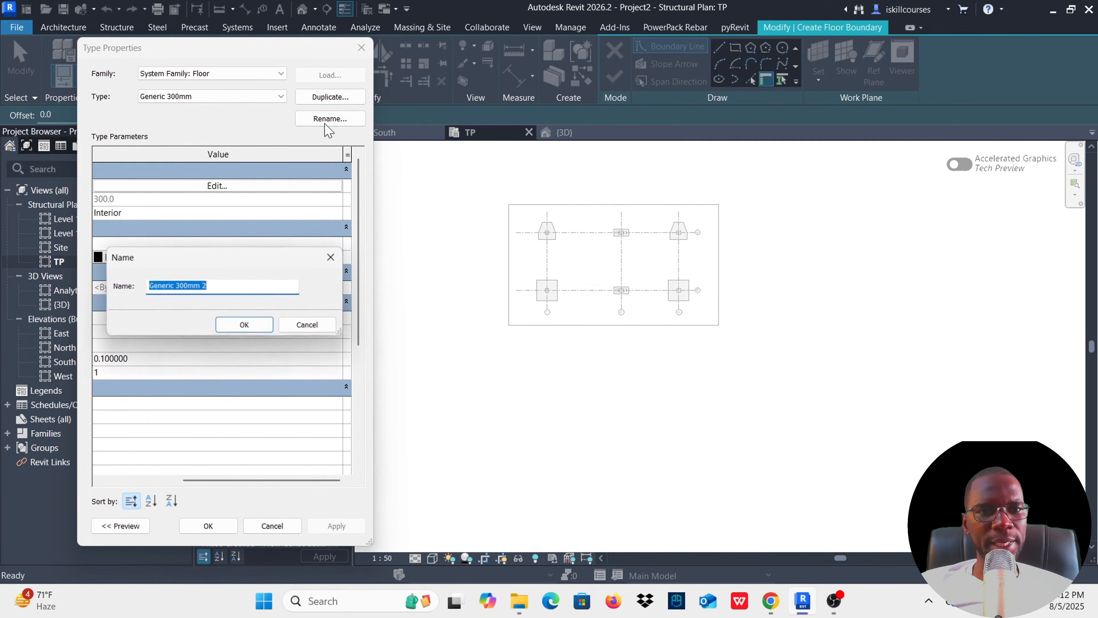
{"action": "left_click", "coordinate": [241, 330]}
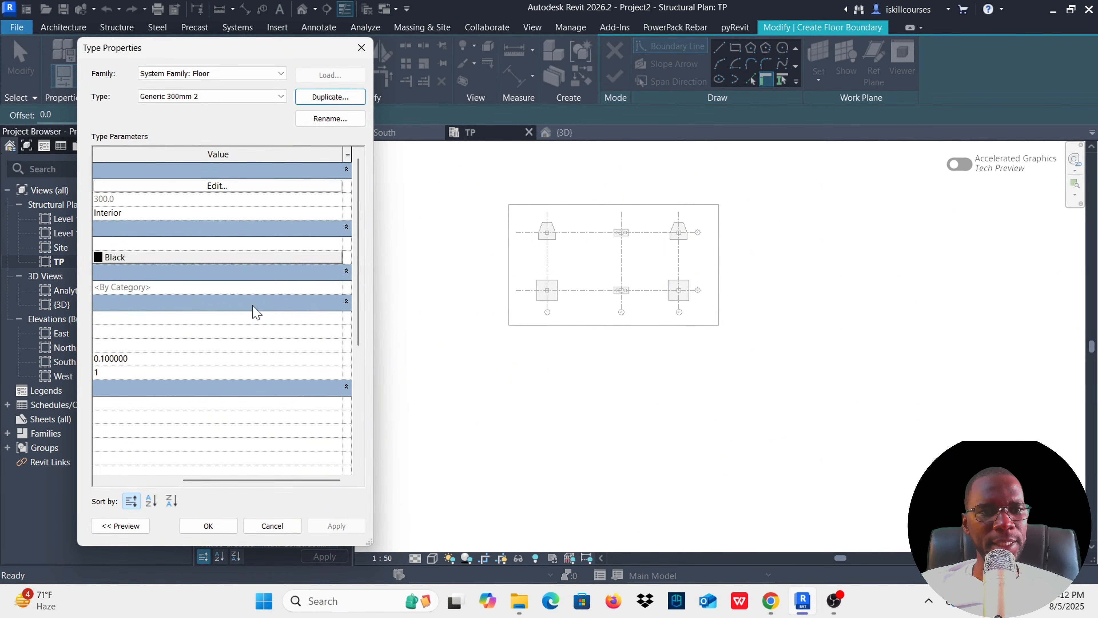
Set the duplicated floor type's structure layer thickness to 200 mm and accept the type properties.
{"action": "left_click", "coordinate": [216, 185]}
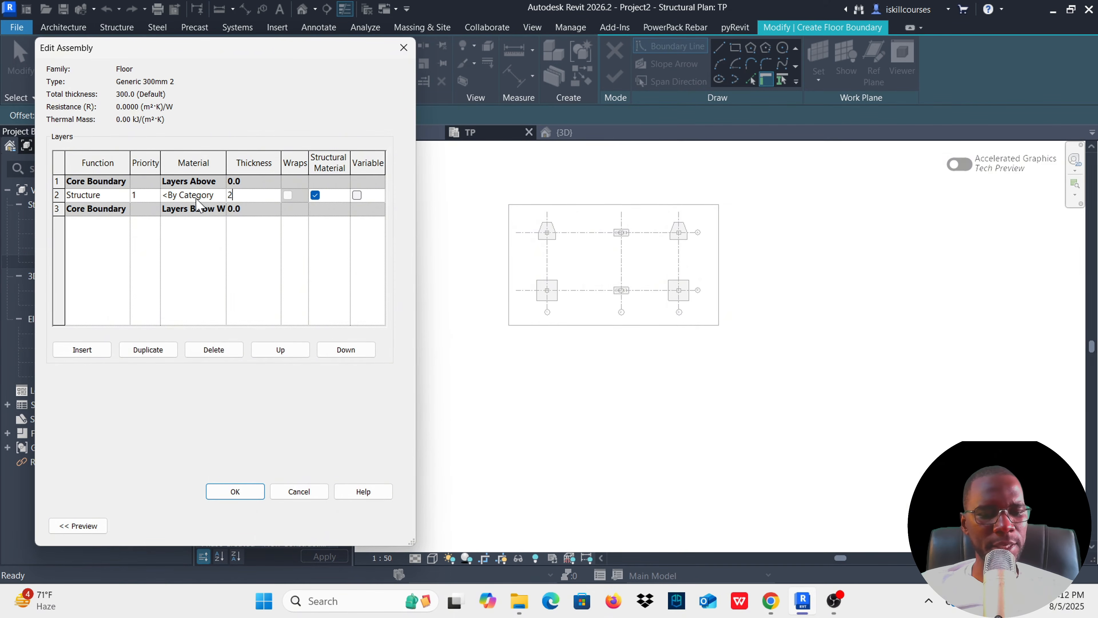
{"action": "left_click", "coordinate": [216, 198]}
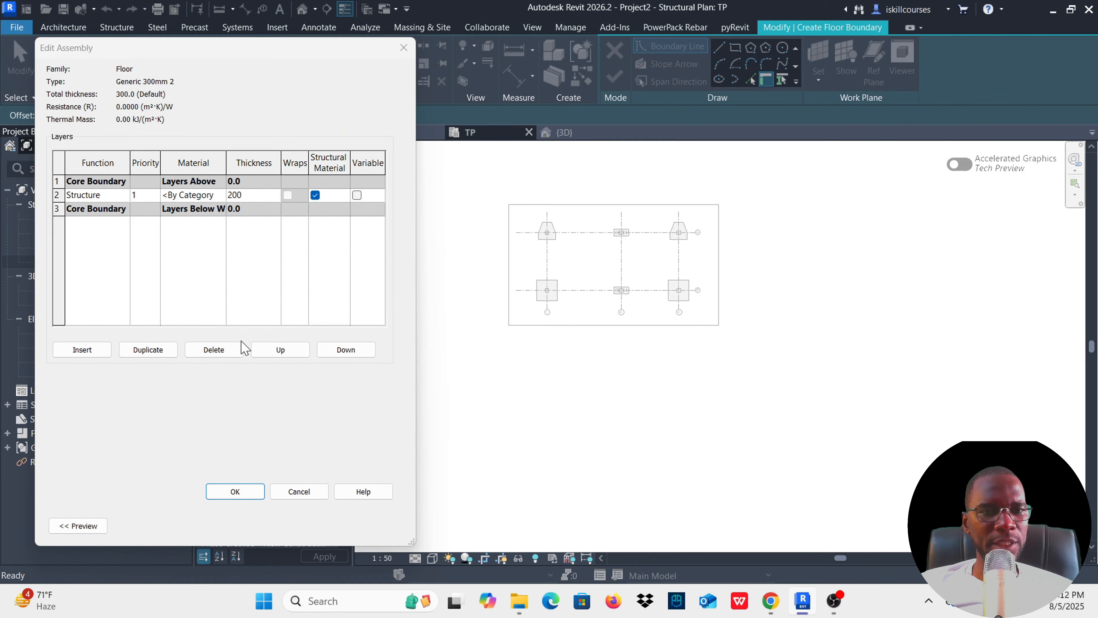
{"action": "left_click", "coordinate": [235, 492]}
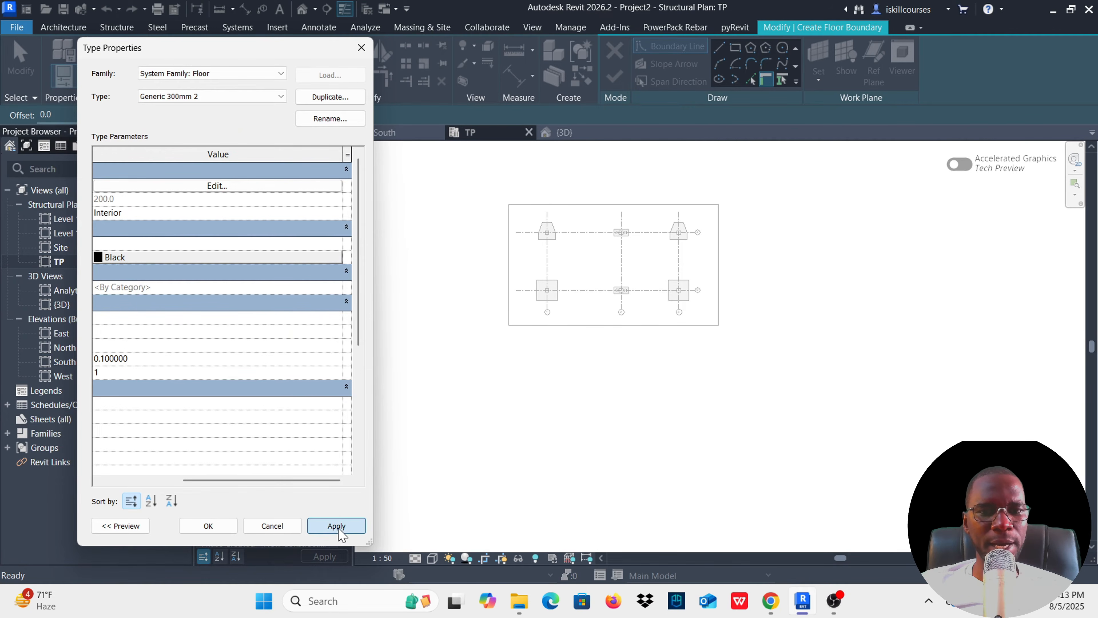
{"action": "left_click", "coordinate": [208, 525]}
Sketch a rectangular floor boundary about 19500 x 10500 mm around all six pile caps and finish the floor.
{"action": "scroll", "coordinate": [533, 367], "scroll_direction": "down", "scroll_amount": 1}
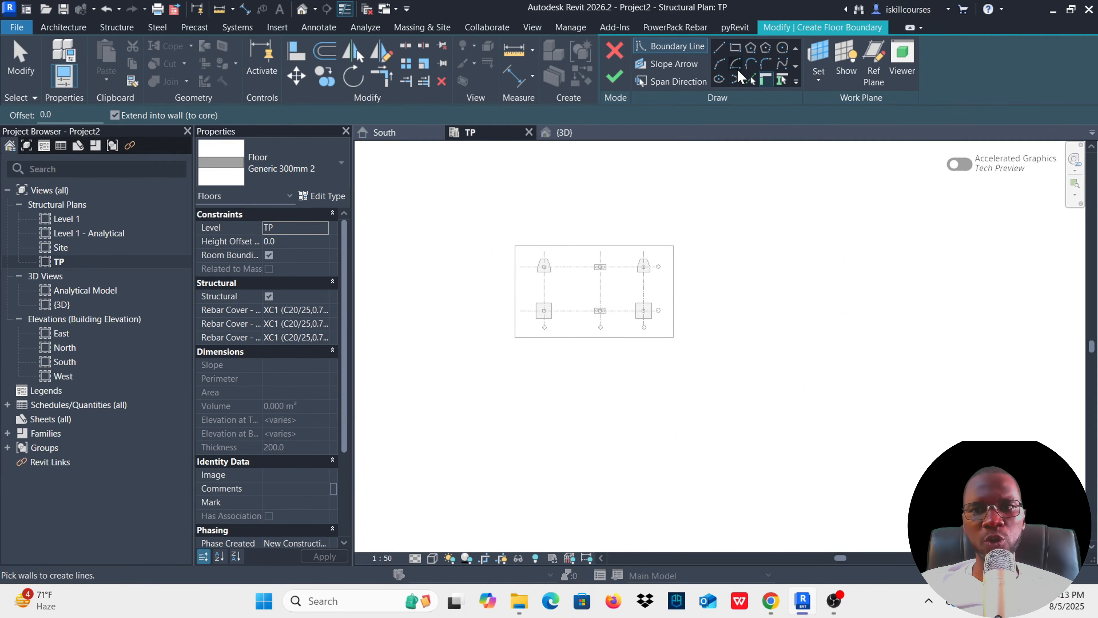
{"action": "left_click", "coordinate": [735, 48]}
{"action": "scroll", "coordinate": [547, 276], "scroll_direction": "up", "scroll_amount": 3}
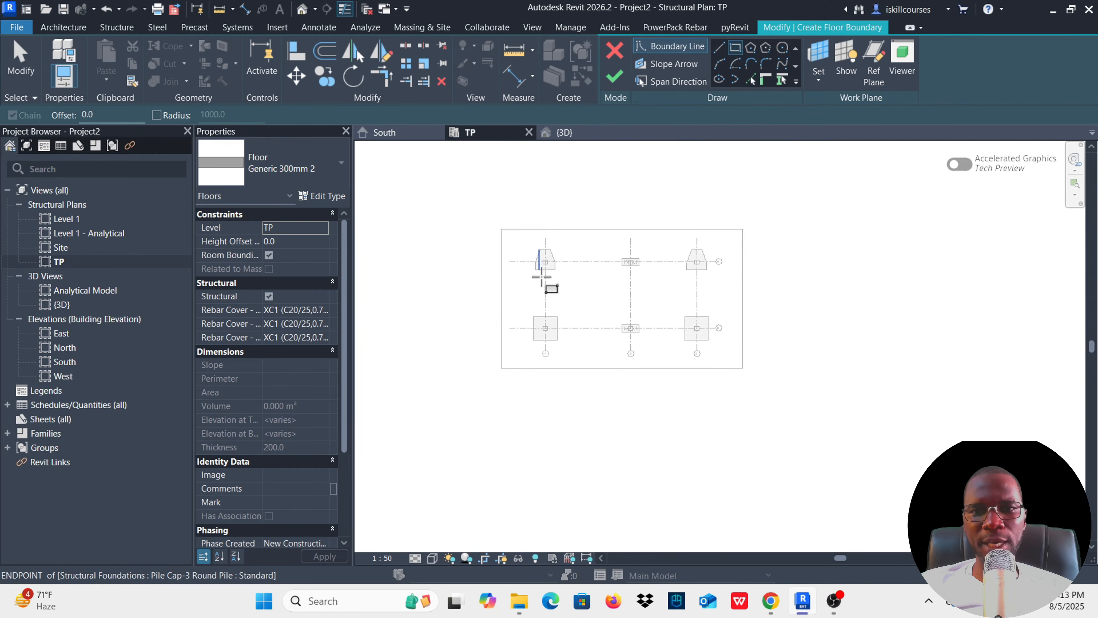
{"action": "left_click", "coordinate": [523, 244]}
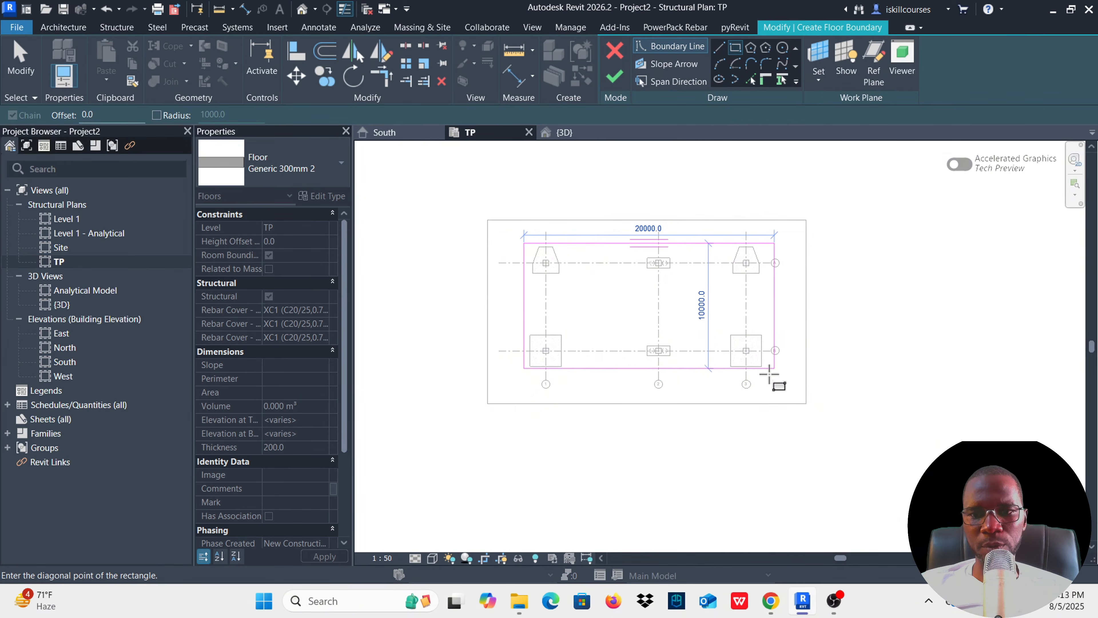
{"action": "scroll", "coordinate": [768, 379], "scroll_direction": "up", "scroll_amount": 2}
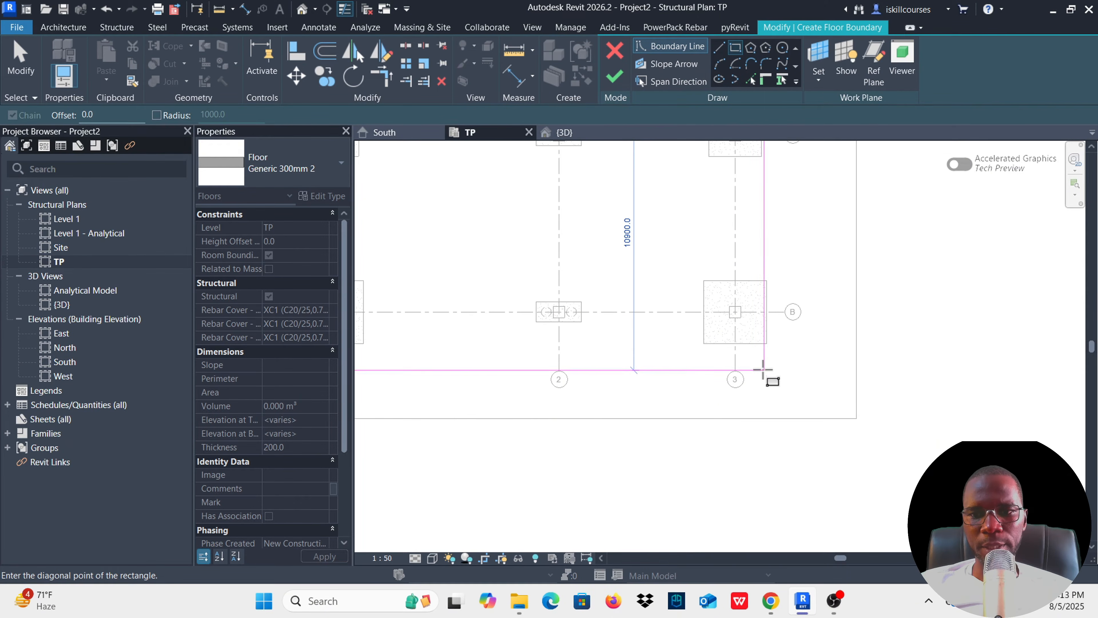
{"action": "left_click", "coordinate": [779, 360]}
{"action": "scroll", "coordinate": [615, 319], "scroll_direction": "down", "scroll_amount": 4}
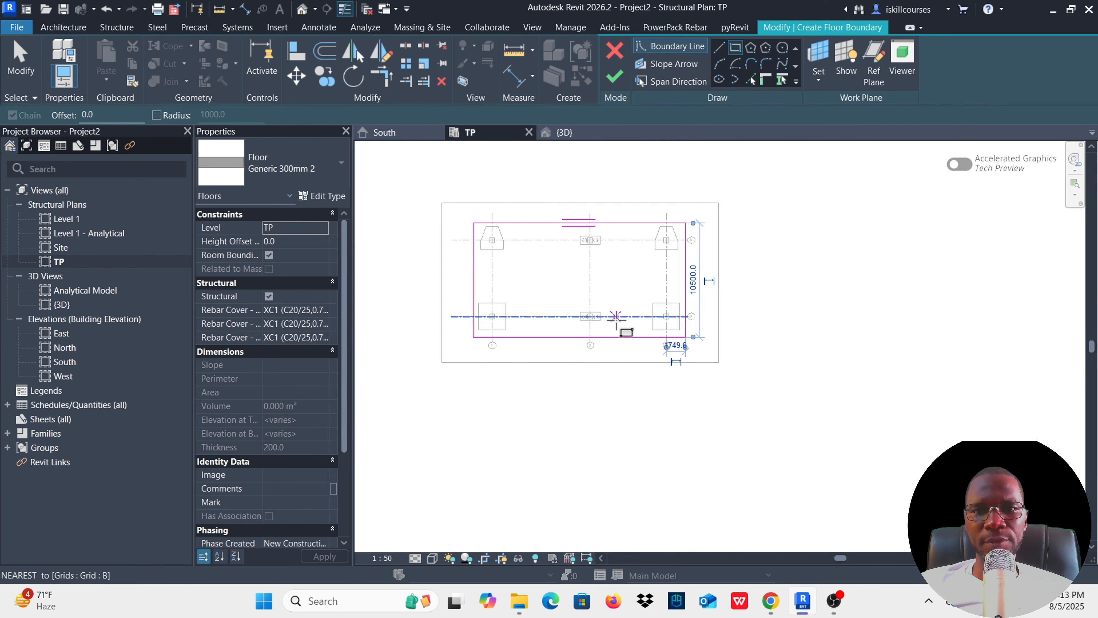
{"action": "left_click", "coordinate": [616, 78]}
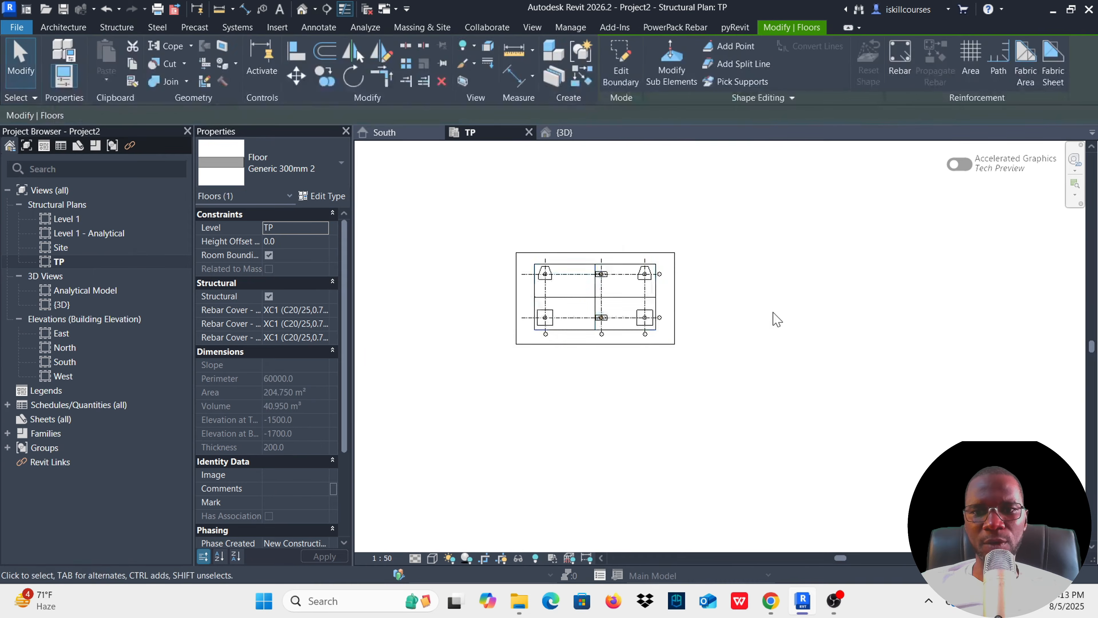
Examine the floor slab around the columns and pile caps in plan and in the 3D view.
{"action": "scroll", "coordinate": [576, 295], "scroll_direction": "up", "scroll_amount": 4}
{"action": "scroll", "coordinate": [557, 299], "scroll_direction": "down", "scroll_amount": 1}
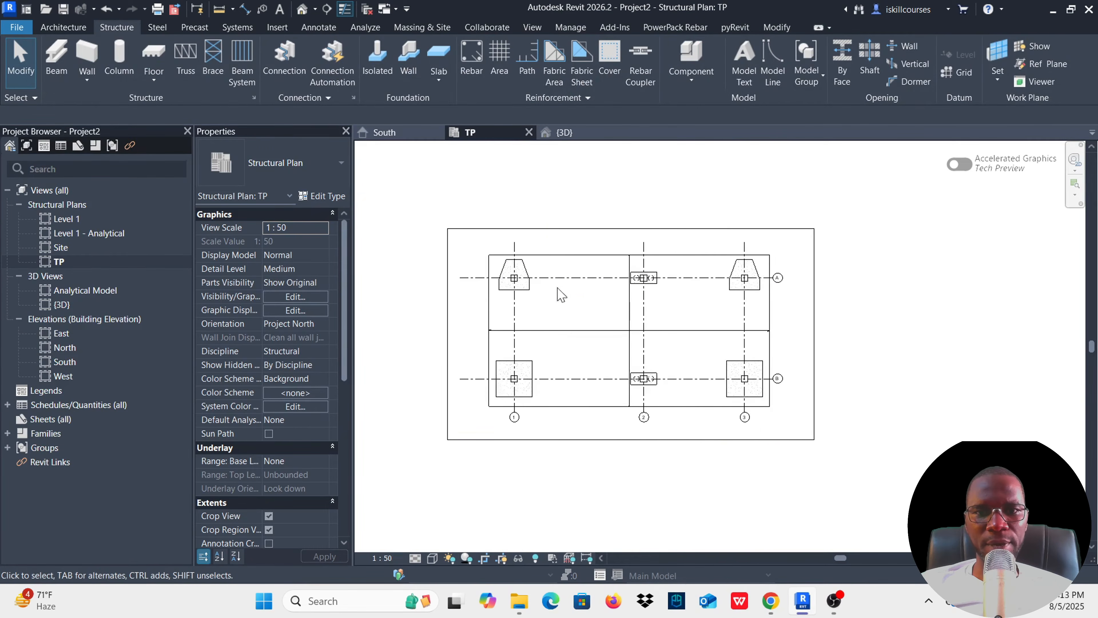
{"action": "left_click", "coordinate": [569, 134]}
{"action": "middle_click_drag", "start_coordinate": [705, 429], "coordinate": [760, 369], "text": "shift"}
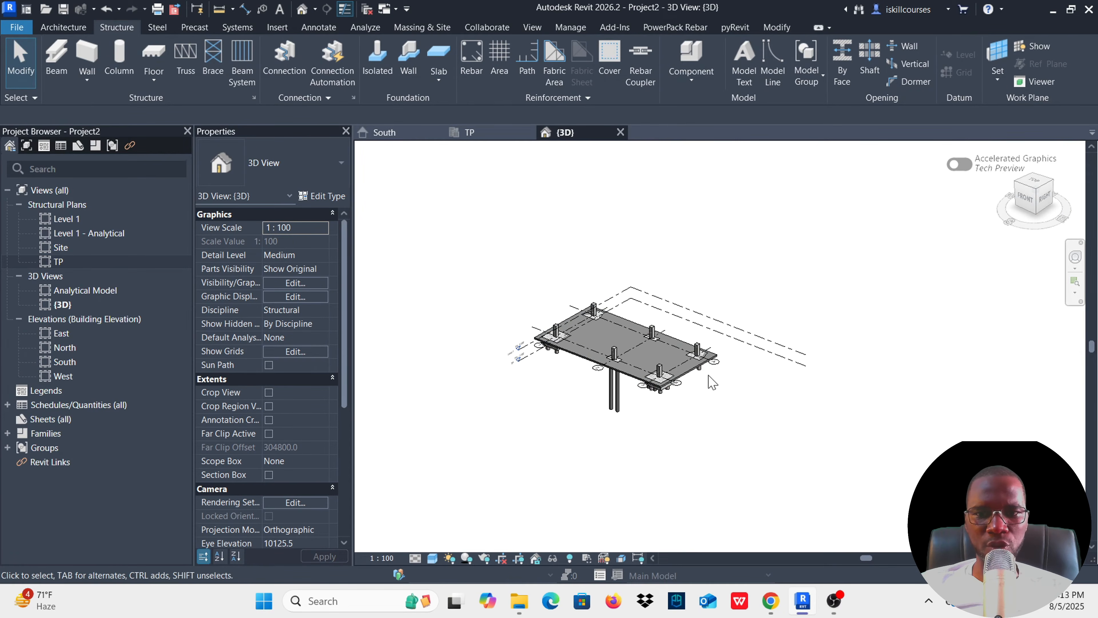
Set the floor slab's level to Level 1 in the 3D view and check the slab above the pile caps.
{"action": "scroll", "coordinate": [668, 390], "scroll_direction": "up", "scroll_amount": 4}
{"action": "scroll", "coordinate": [757, 387], "scroll_direction": "down", "scroll_amount": 2}
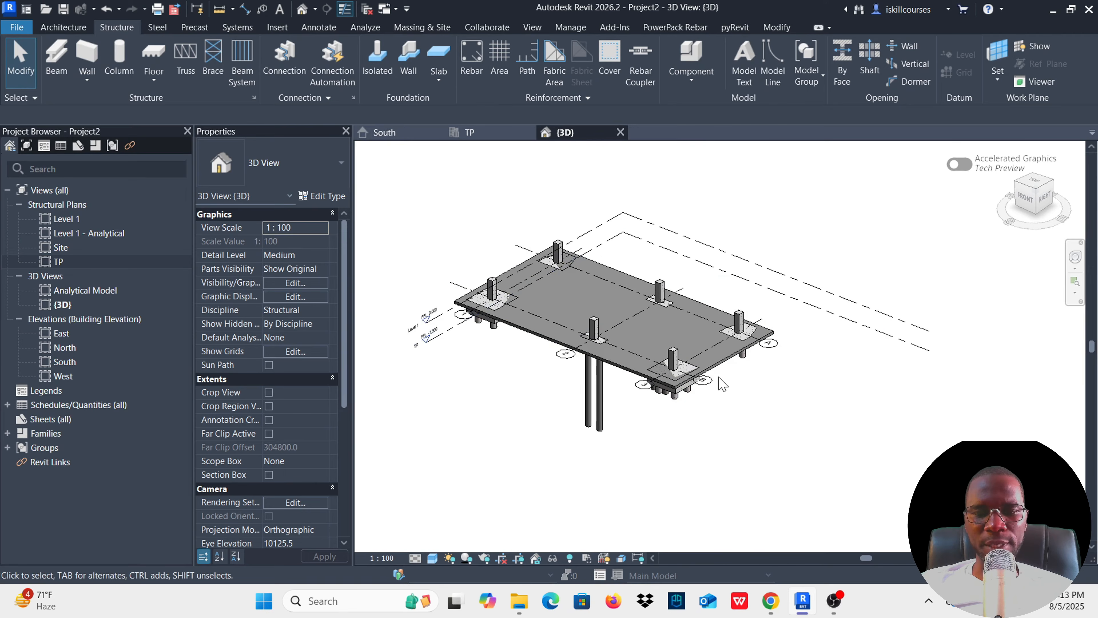
{"action": "scroll", "coordinate": [483, 327], "scroll_direction": "up", "scroll_amount": 4}
{"action": "scroll", "coordinate": [441, 299], "scroll_direction": "down", "scroll_amount": 3}
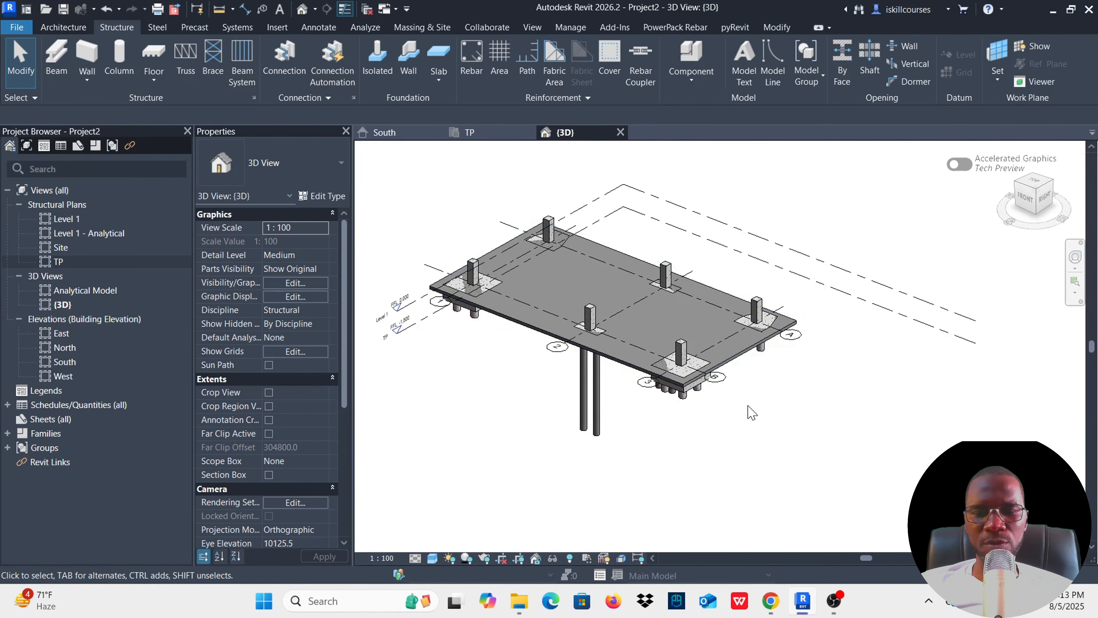
{"action": "left_click", "coordinate": [748, 363]}
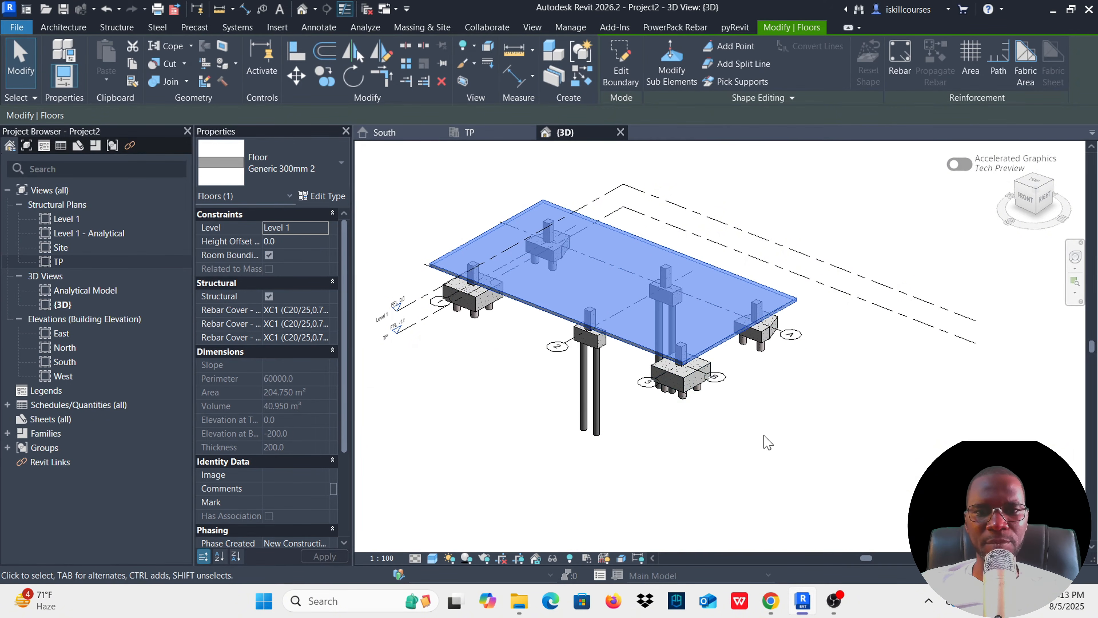
{"action": "left_click", "coordinate": [783, 451]}
{"action": "middle_click_drag", "start_coordinate": [790, 416], "coordinate": [798, 374], "text": "shift"}
{"action": "scroll", "coordinate": [709, 381], "scroll_direction": "up", "scroll_amount": 3}
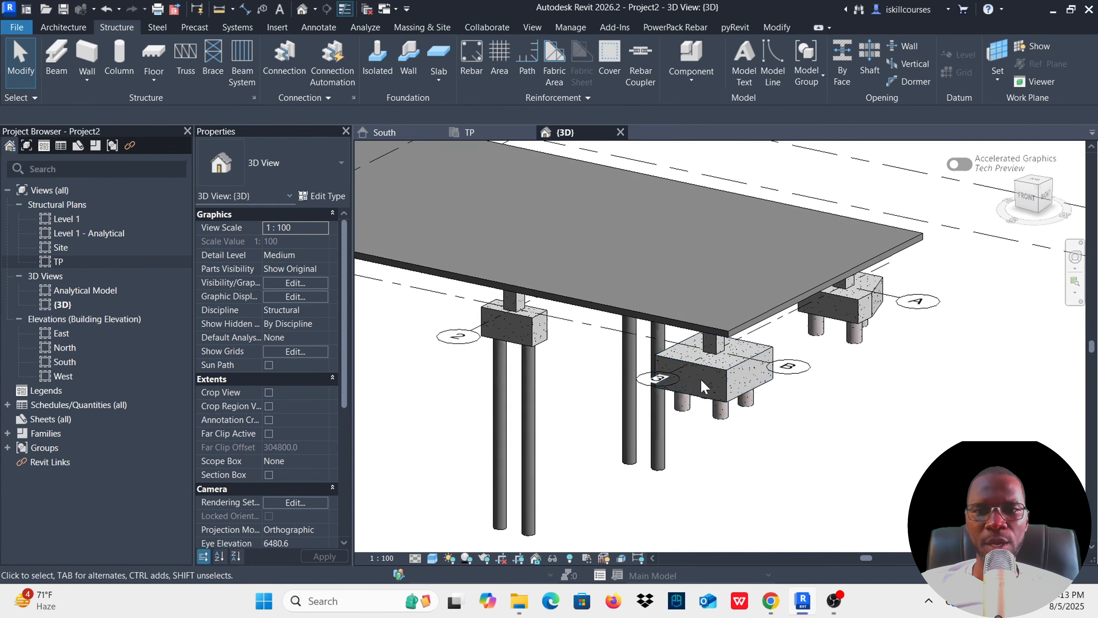
{"action": "scroll", "coordinate": [707, 383], "scroll_direction": "down", "scroll_amount": 4}
{"action": "scroll", "coordinate": [710, 378], "scroll_direction": "up", "scroll_amount": 2}
Switch to the TP structural plan and give it a shaded visual style.
{"action": "left_click", "coordinate": [471, 131]}
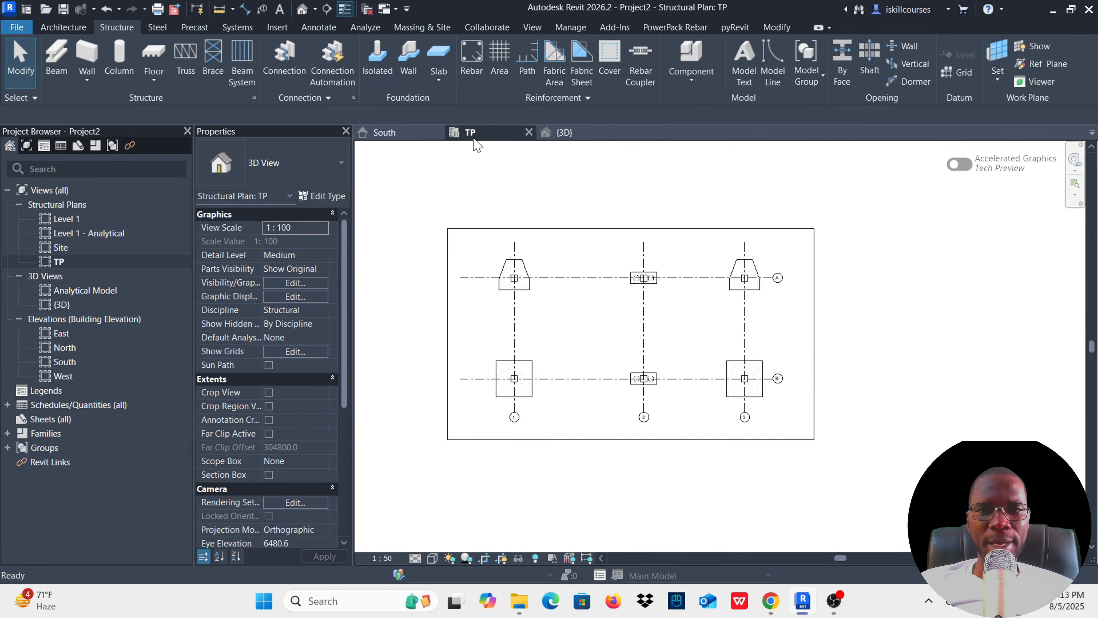
{"action": "scroll", "coordinate": [589, 303], "scroll_direction": "up", "scroll_amount": 3}
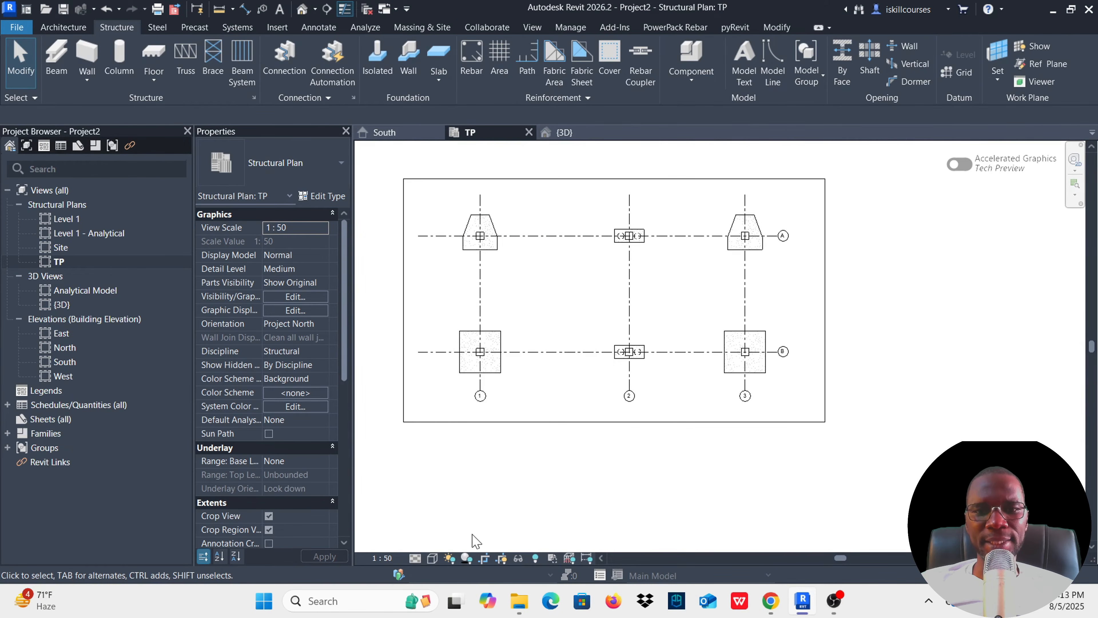
{"action": "left_click", "coordinate": [432, 558]}
{"action": "left_click", "coordinate": [476, 512]}
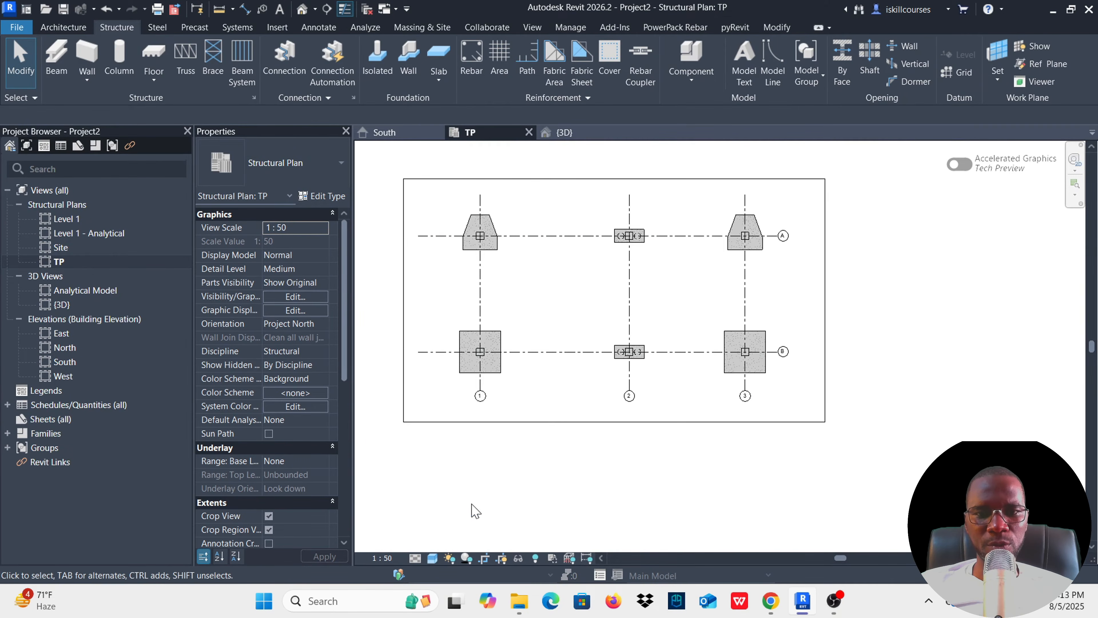
Examine how the pile caps, columns and piles are displayed in the TP plan.
{"action": "scroll", "coordinate": [498, 242], "scroll_direction": "up", "scroll_amount": 3}
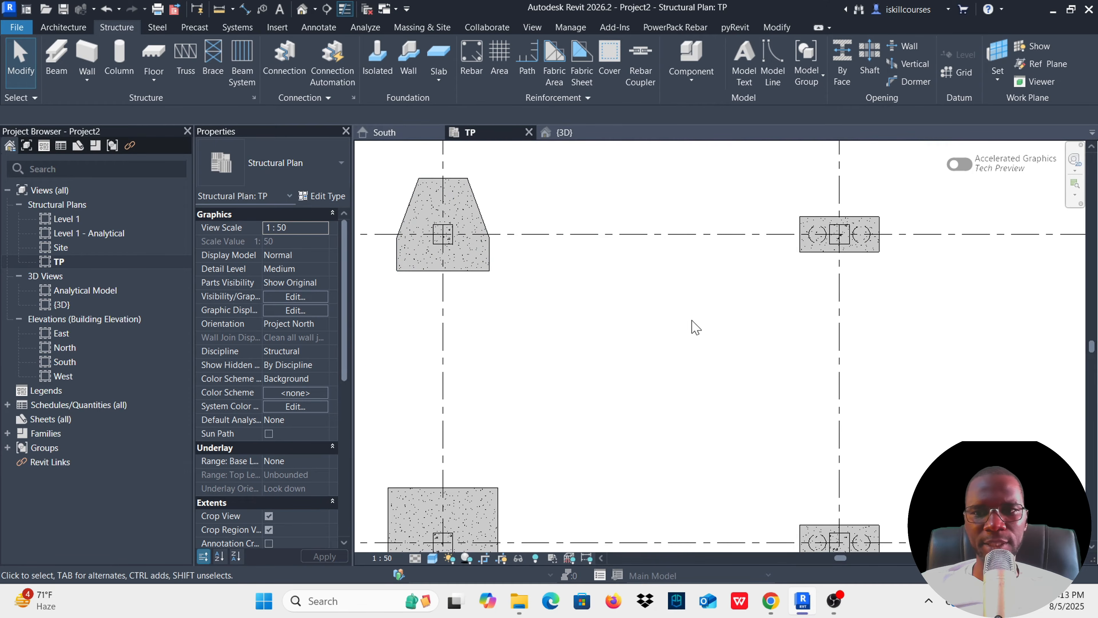
{"action": "scroll", "coordinate": [558, 299], "scroll_direction": "down", "scroll_amount": 2}
{"action": "scroll", "coordinate": [562, 299], "scroll_direction": "down", "scroll_amount": 2}
{"action": "scroll", "coordinate": [566, 346], "scroll_direction": "up", "scroll_amount": 3}
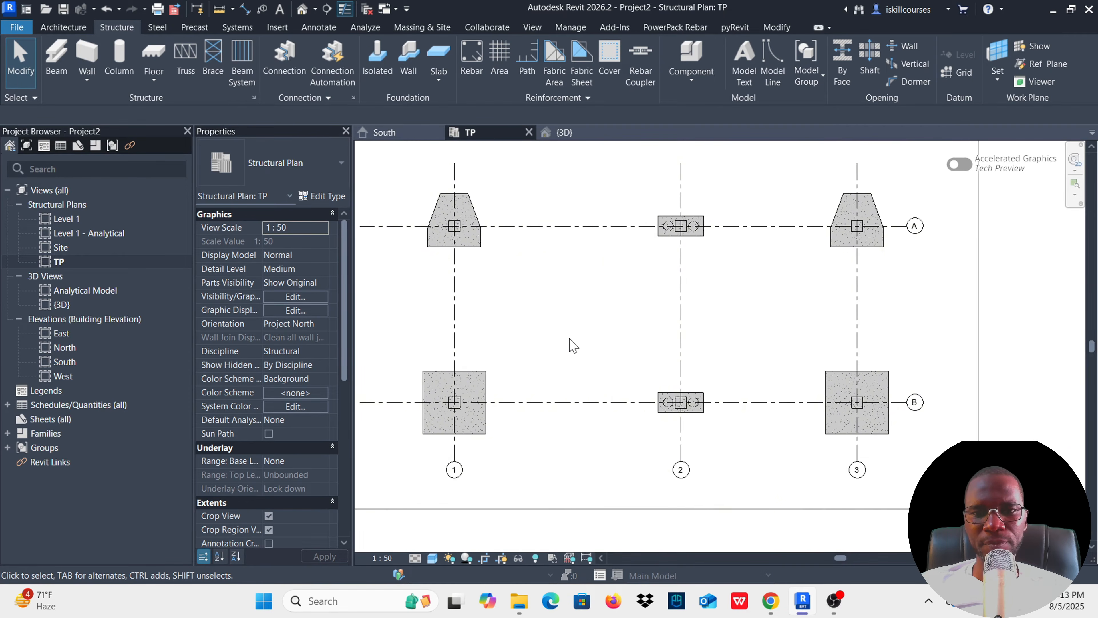
{"action": "scroll", "coordinate": [502, 286], "scroll_direction": "down", "scroll_amount": 2}
{"action": "scroll", "coordinate": [451, 246], "scroll_direction": "up", "scroll_amount": 4}
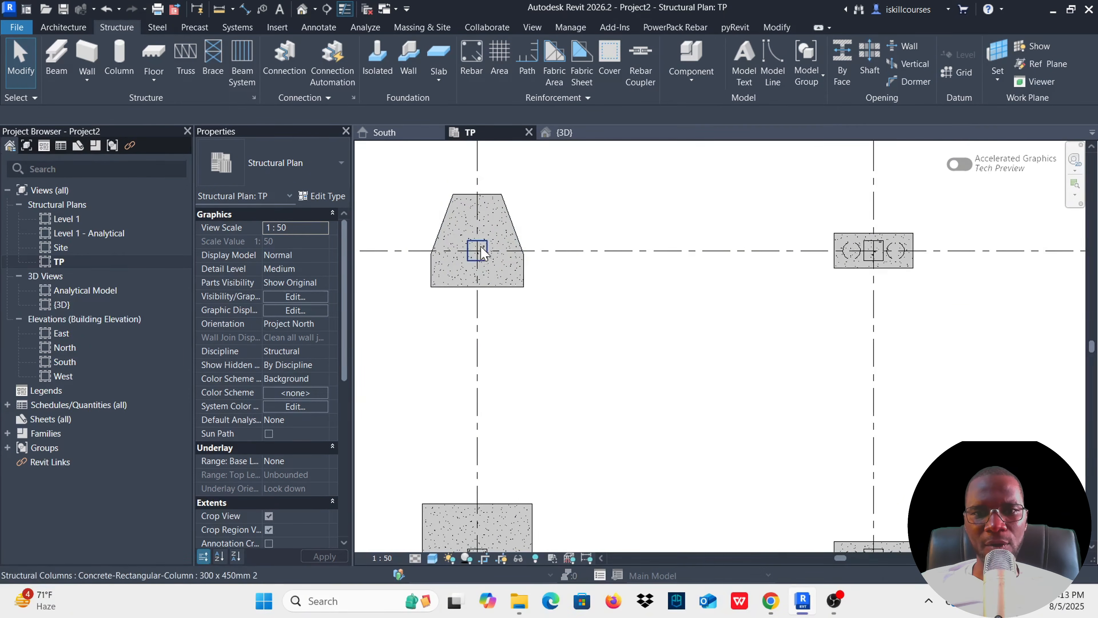
{"action": "scroll", "coordinate": [476, 197], "scroll_direction": "down", "scroll_amount": 2}
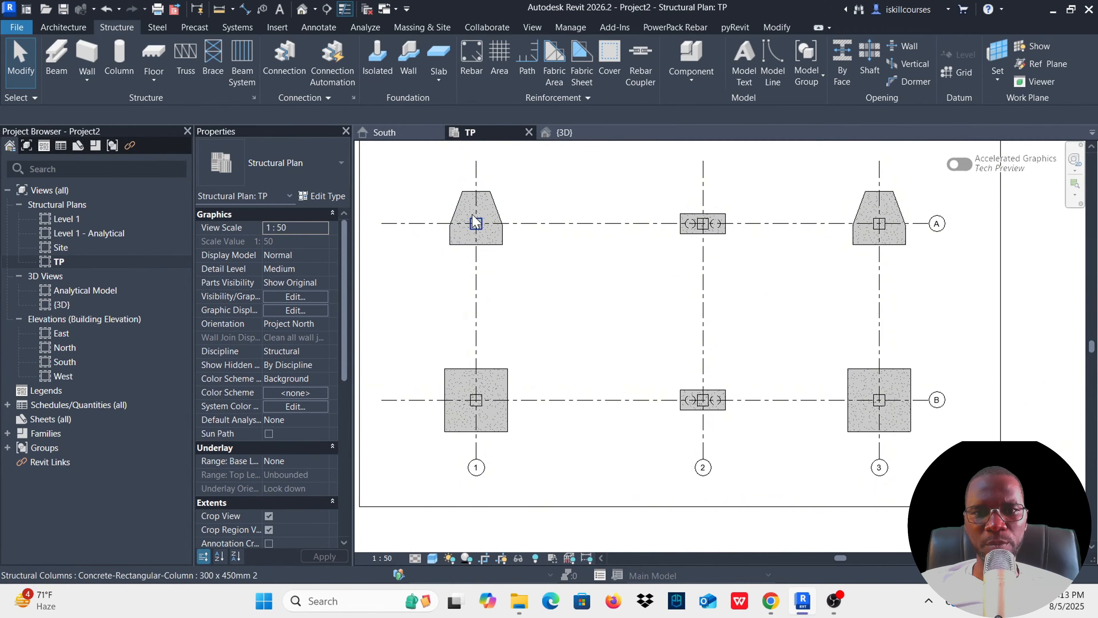
{"action": "scroll", "coordinate": [473, 205], "scroll_direction": "up", "scroll_amount": 3}
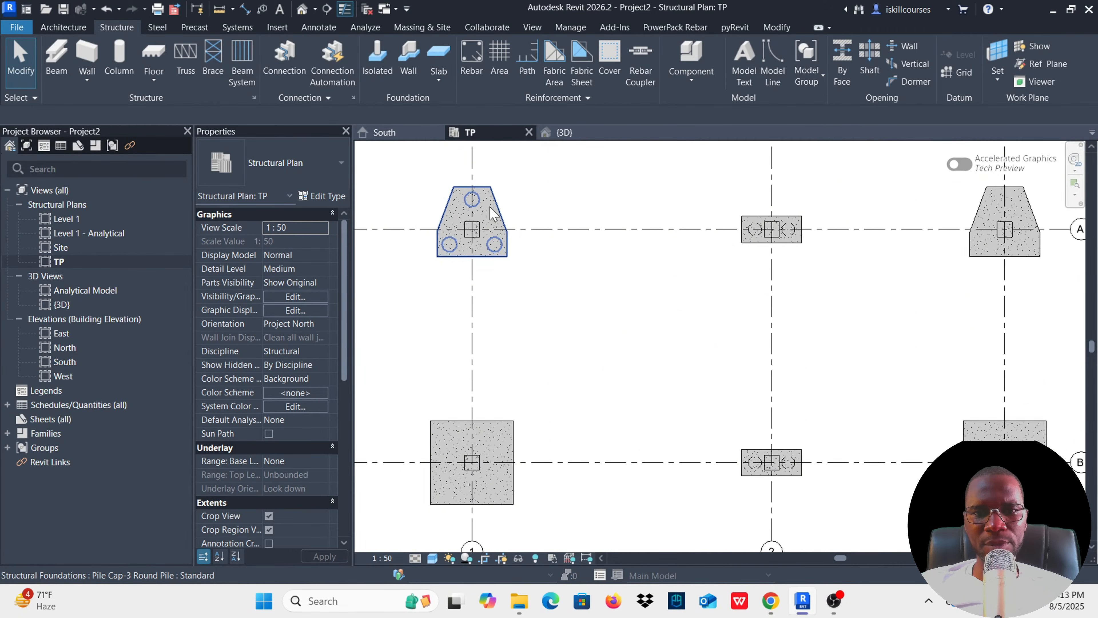
{"action": "scroll", "coordinate": [473, 206], "scroll_direction": "down", "scroll_amount": 2}
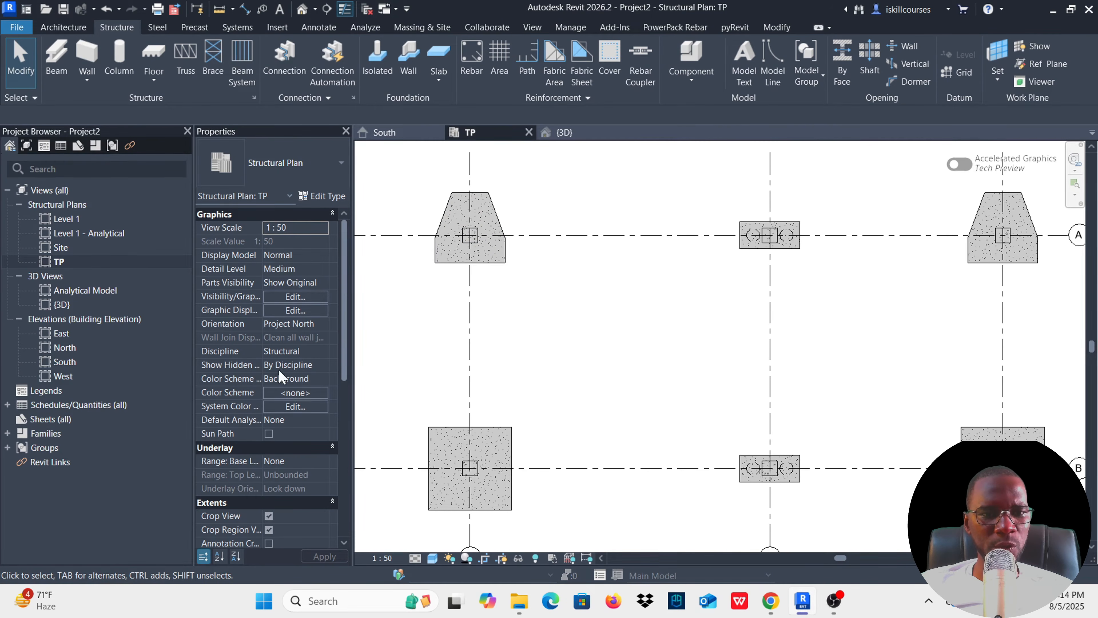
Set Show Hidden Lines to All for the TP plan and check the piles under the caps.
{"action": "left_click", "coordinate": [322, 366]}
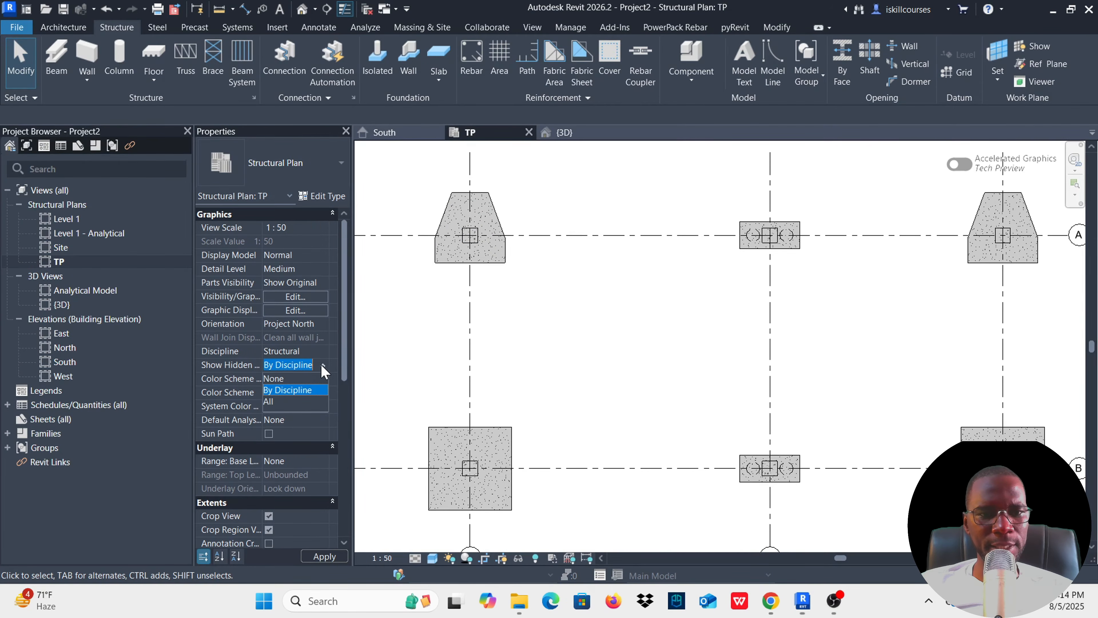
{"action": "left_click", "coordinate": [272, 402]}
{"action": "scroll", "coordinate": [483, 282], "scroll_direction": "up", "scroll_amount": 3}
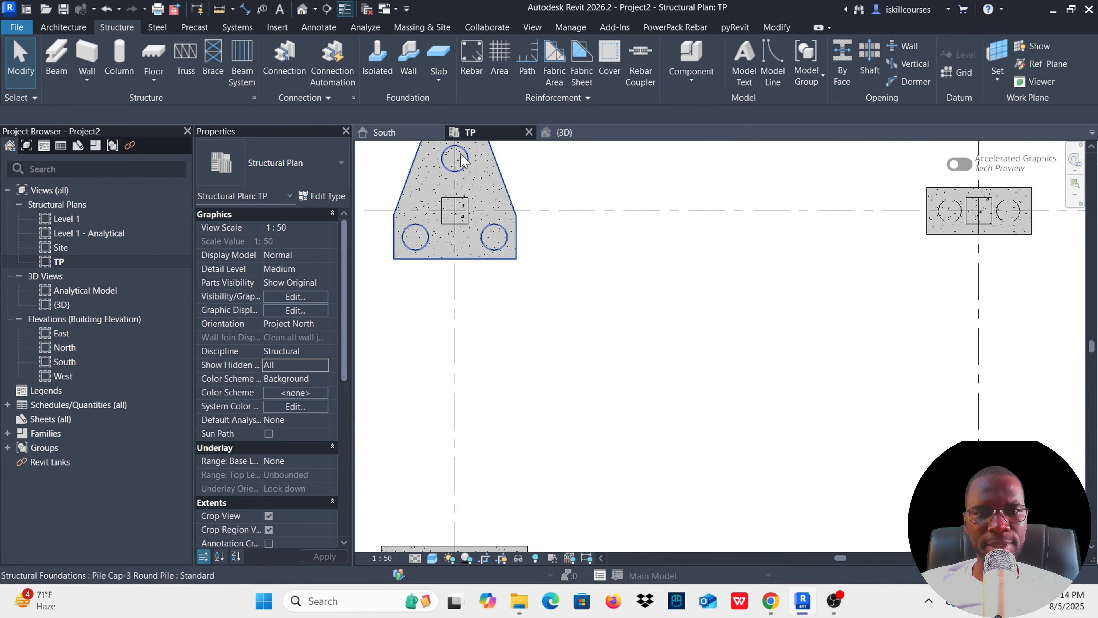
{"action": "scroll", "coordinate": [599, 412], "scroll_direction": "down", "scroll_amount": 3}
{"action": "scroll", "coordinate": [644, 334], "scroll_direction": "down", "scroll_amount": 3}
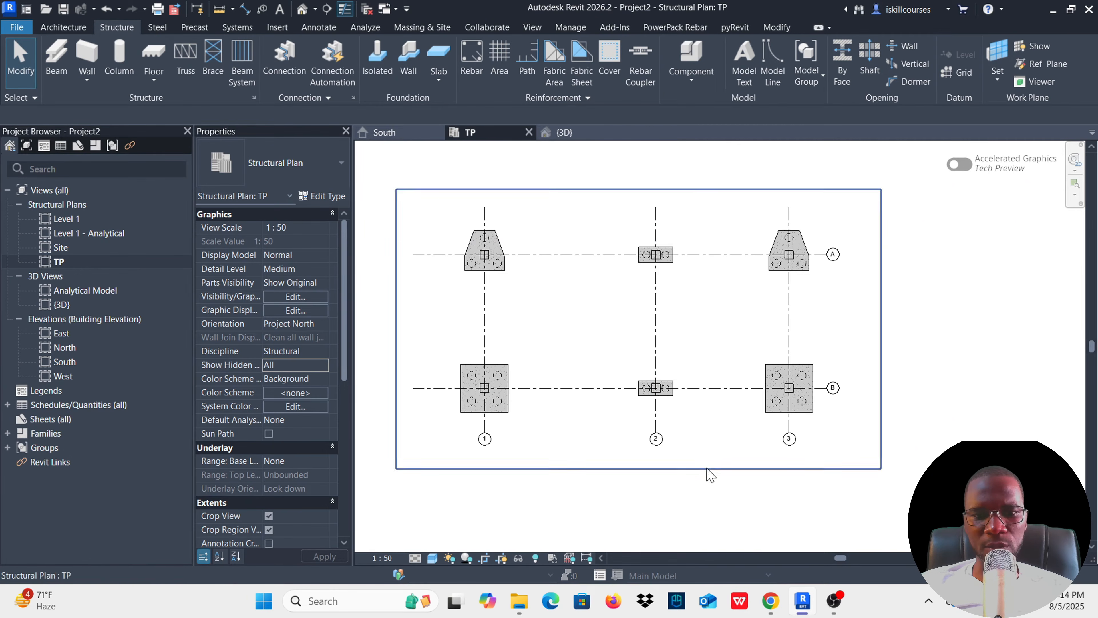
{"action": "scroll", "coordinate": [821, 422], "scroll_direction": "up", "scroll_amount": 5}
{"action": "scroll", "coordinate": [681, 373], "scroll_direction": "down", "scroll_amount": 5}
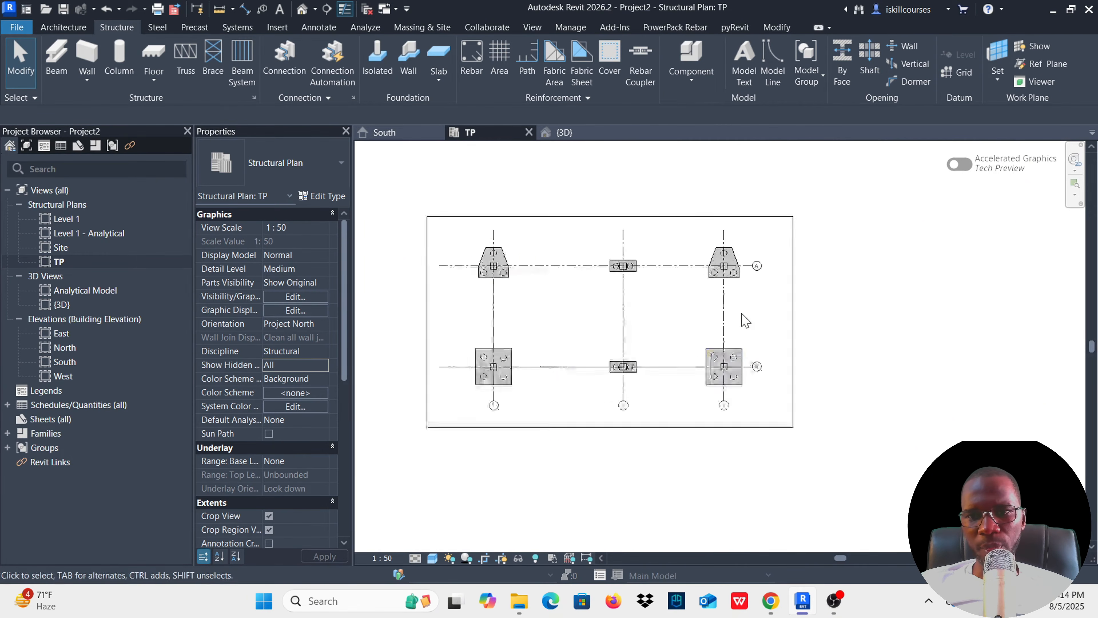
{"action": "scroll", "coordinate": [730, 311], "scroll_direction": "up", "scroll_amount": 2}
{"action": "scroll", "coordinate": [622, 319], "scroll_direction": "down", "scroll_amount": 2}
{"action": "middle_click_drag", "start_coordinate": [479, 307], "coordinate": [463, 310]}
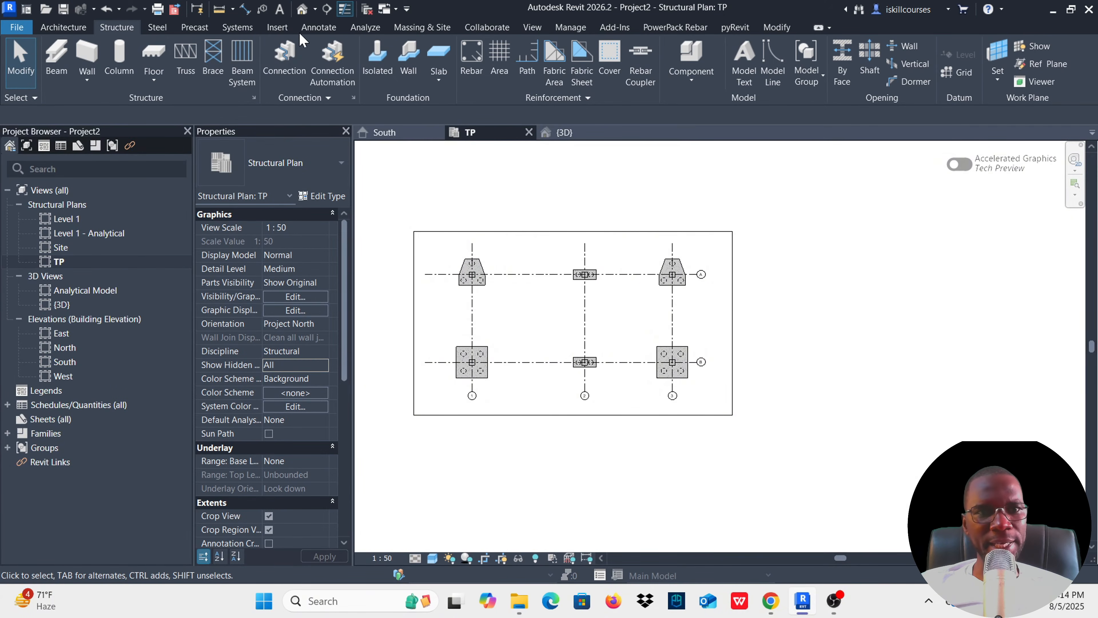
Place a chained aligned dimension across grids 3, 2 and 1 just above the grid A pile caps.
{"action": "left_click", "coordinate": [320, 29]}
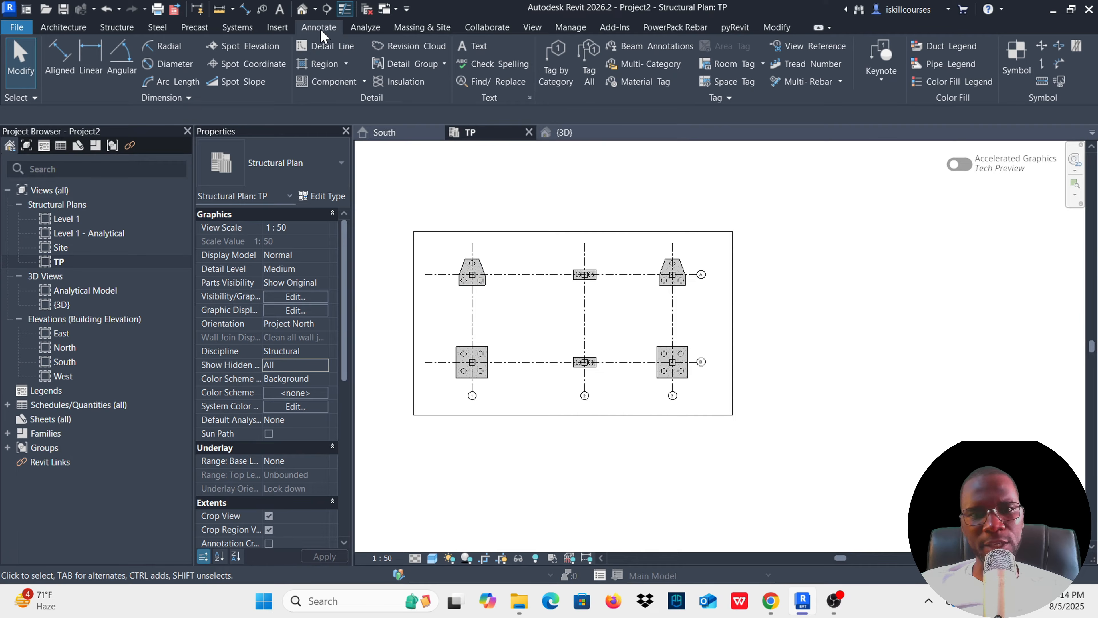
{"action": "left_click", "coordinate": [59, 56]}
{"action": "scroll", "coordinate": [672, 271], "scroll_direction": "up", "scroll_amount": 5}
{"action": "scroll", "coordinate": [718, 269], "scroll_direction": "up", "scroll_amount": 2}
{"action": "left_click", "coordinate": [717, 210]}
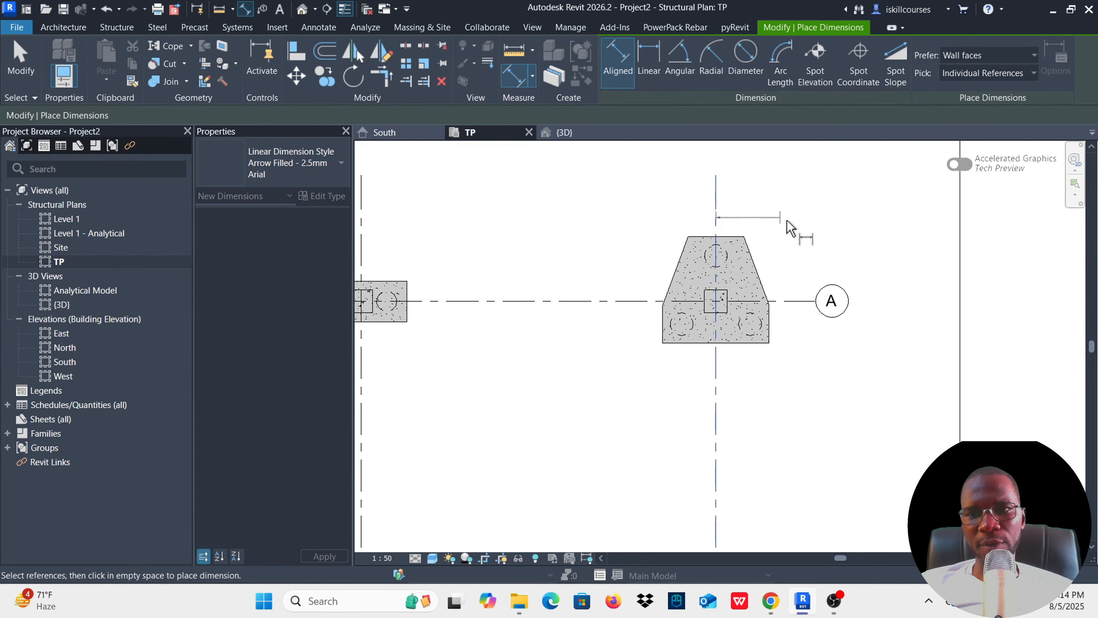
{"action": "scroll", "coordinate": [795, 233], "scroll_direction": "down", "scroll_amount": 4}
{"action": "left_click", "coordinate": [550, 227]}
{"action": "scroll", "coordinate": [636, 234], "scroll_direction": "down", "scroll_amount": 5}
{"action": "scroll", "coordinate": [426, 237], "scroll_direction": "up", "scroll_amount": 2}
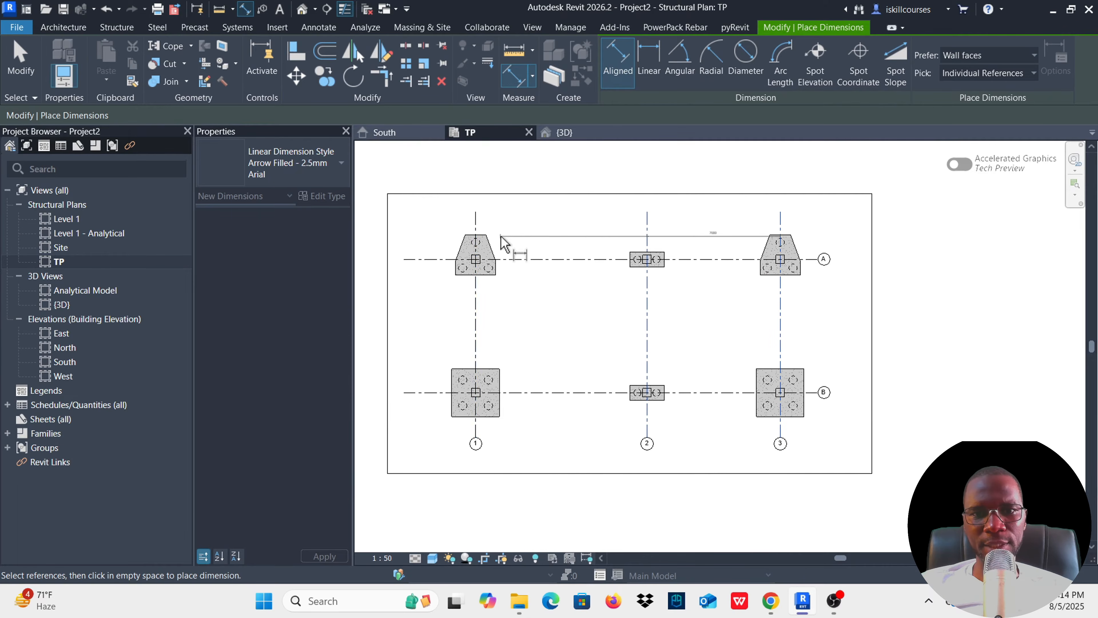
{"action": "left_click", "coordinate": [477, 222]}
{"action": "scroll", "coordinate": [587, 219], "scroll_direction": "up", "scroll_amount": 4}
{"action": "scroll", "coordinate": [588, 227], "scroll_direction": "up", "scroll_amount": 3}
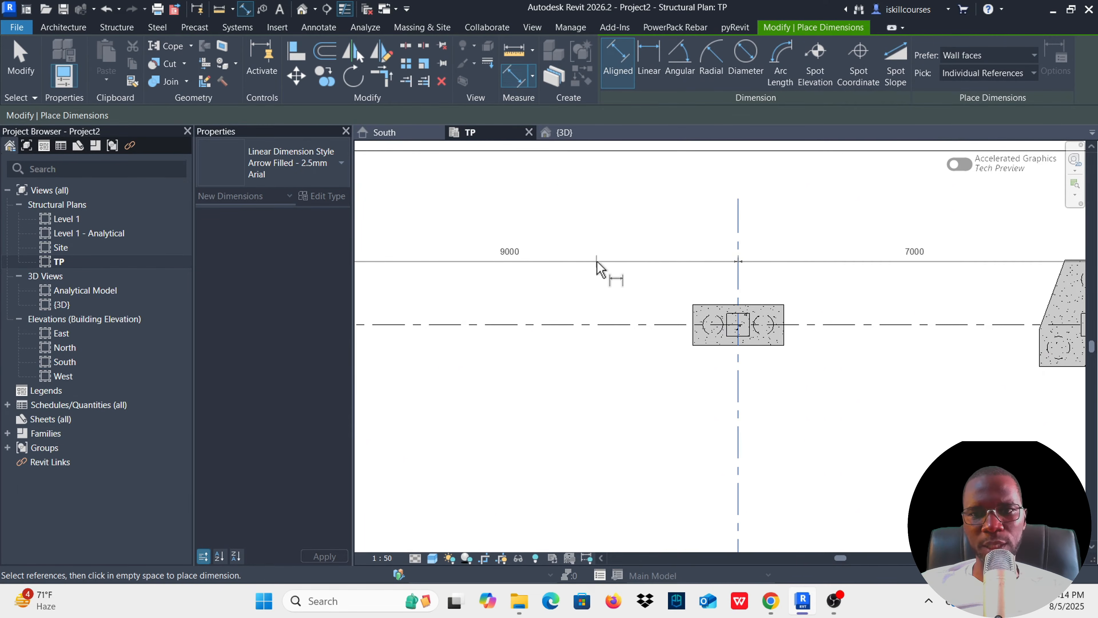
{"action": "left_click", "coordinate": [596, 245]}
{"action": "scroll", "coordinate": [596, 244], "scroll_direction": "down", "scroll_amount": 4}
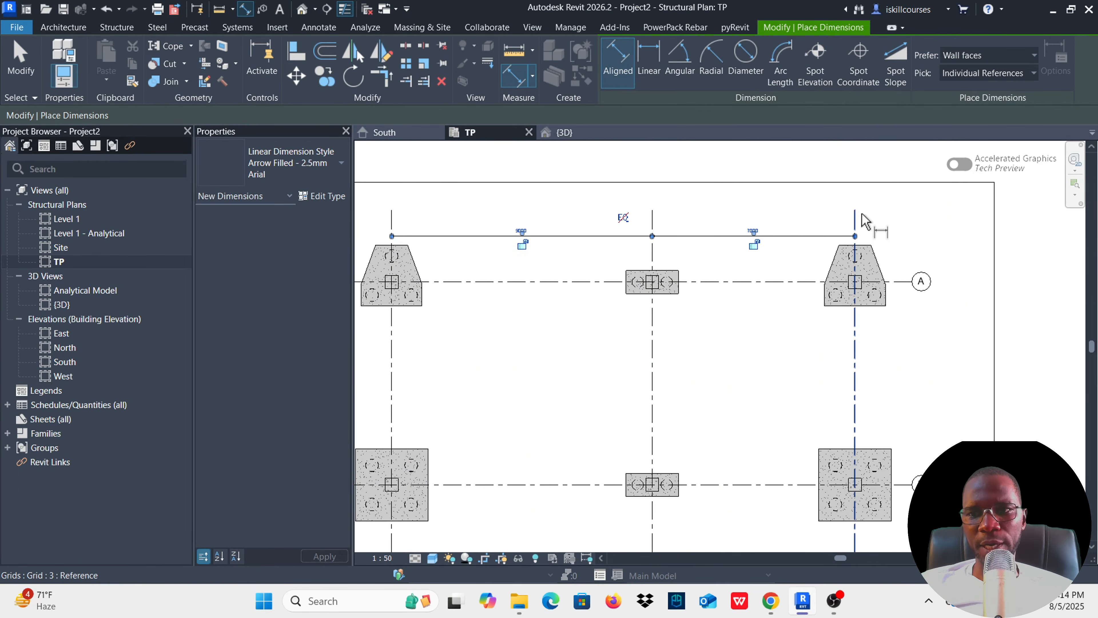
Add an overall aligned dimension from grid 3 to grid 1, placed above the upper dimension chain.
{"action": "left_click", "coordinate": [861, 223]}
{"action": "scroll", "coordinate": [571, 235], "scroll_direction": "up", "scroll_amount": 4}
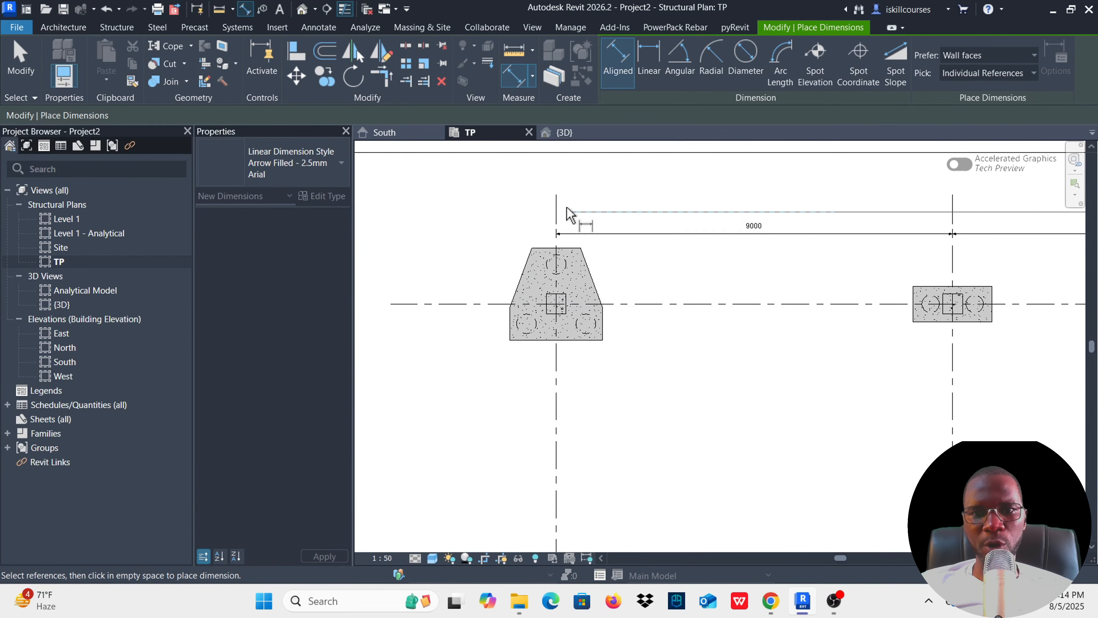
{"action": "scroll", "coordinate": [445, 252], "scroll_direction": "down", "scroll_amount": 3}
{"action": "scroll", "coordinate": [755, 242], "scroll_direction": "up", "scroll_amount": 4}
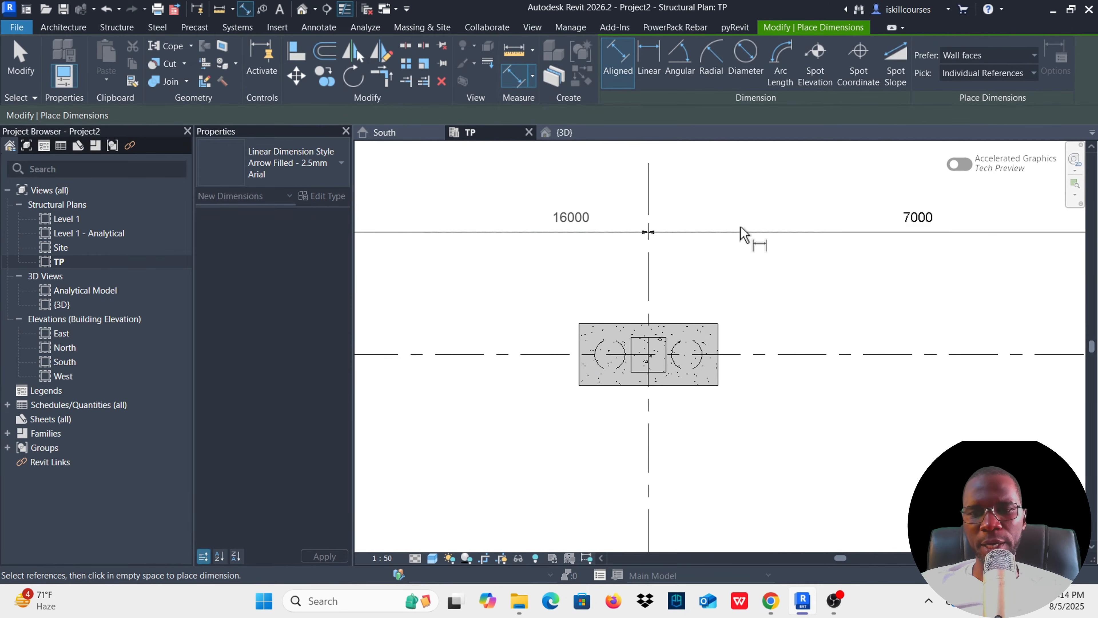
{"action": "scroll", "coordinate": [743, 233], "scroll_direction": "down", "scroll_amount": 1}
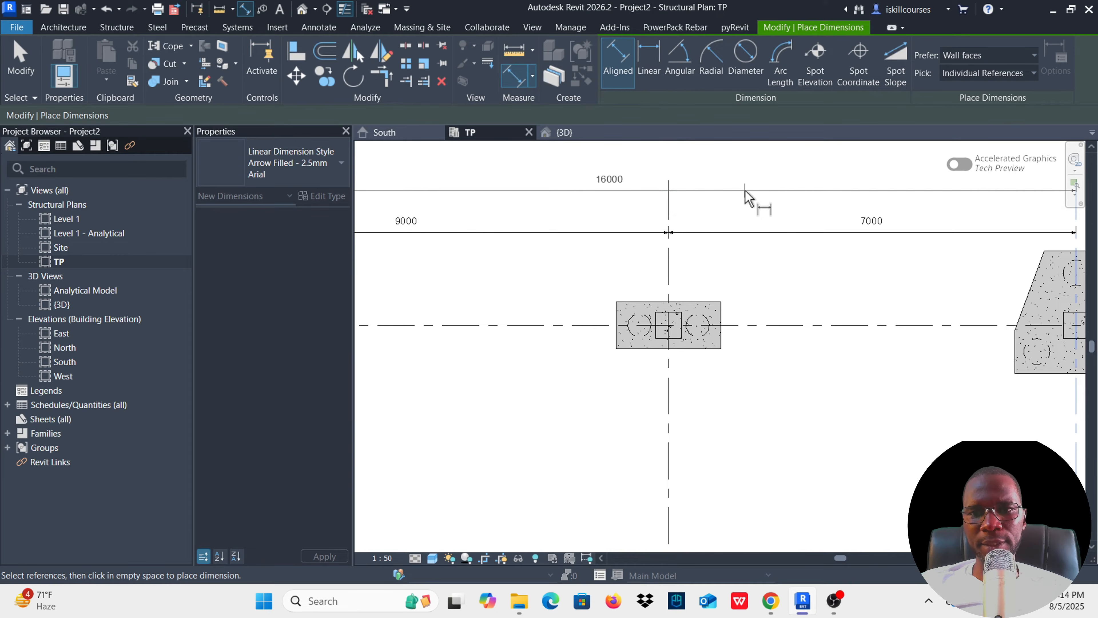
{"action": "left_click", "coordinate": [747, 202]}
{"action": "middle_click_drag", "start_coordinate": [731, 213], "coordinate": [609, 199]}
{"action": "scroll", "coordinate": [590, 205], "scroll_direction": "down", "scroll_amount": 5}
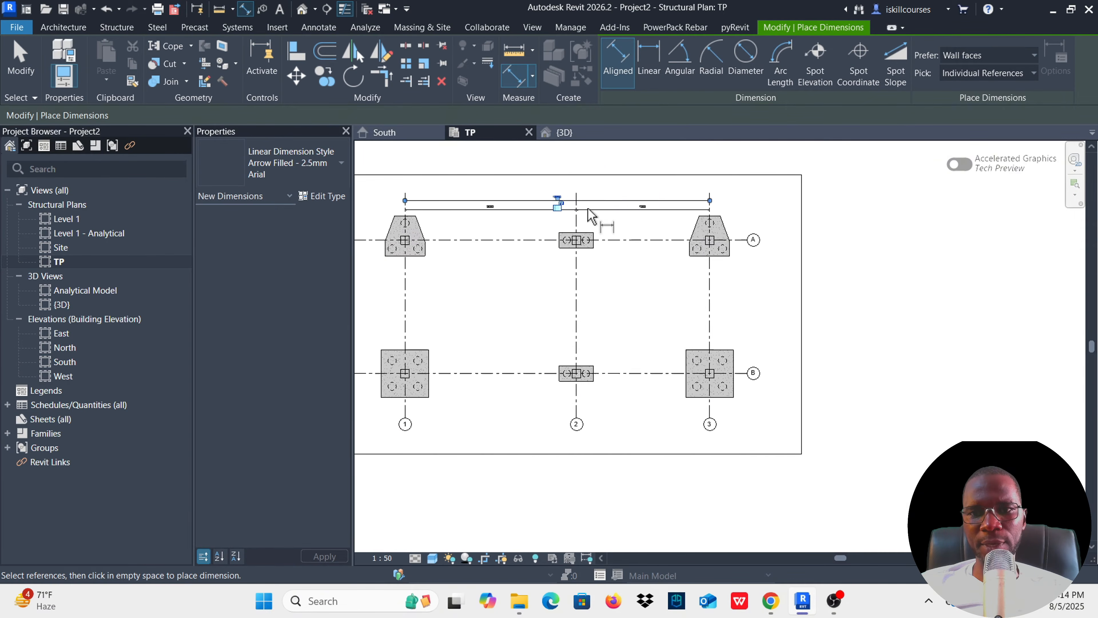
Add an aligned dimension between grids B and A, placed beside the grid 3 pile caps near the grid bubbles.
{"action": "scroll", "coordinate": [701, 321], "scroll_direction": "up", "scroll_amount": 3}
{"action": "scroll", "coordinate": [698, 359], "scroll_direction": "up", "scroll_amount": 2}
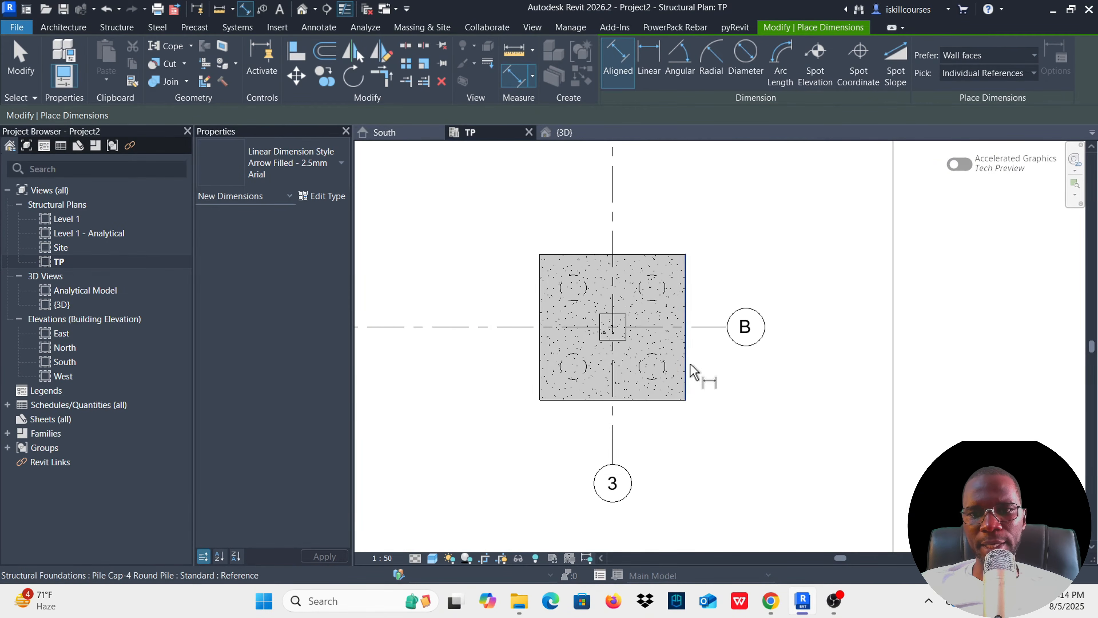
{"action": "left_click", "coordinate": [709, 335]}
{"action": "scroll", "coordinate": [700, 373], "scroll_direction": "down", "scroll_amount": 3}
{"action": "scroll", "coordinate": [697, 375], "scroll_direction": "down", "scroll_amount": 2}
{"action": "scroll", "coordinate": [697, 246], "scroll_direction": "up", "scroll_amount": 3}
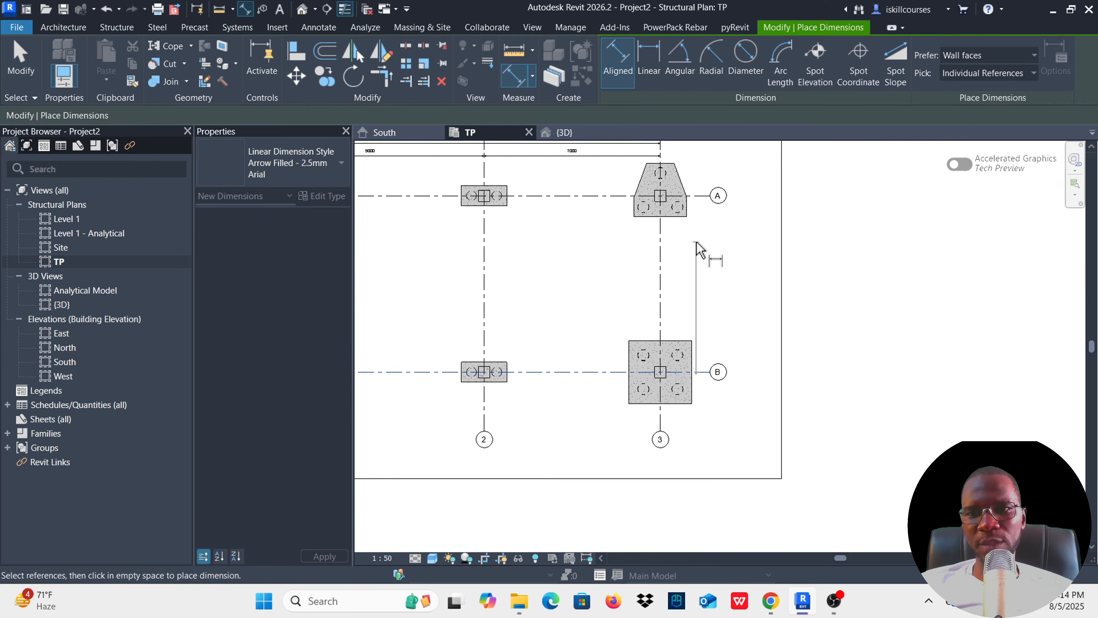
{"action": "left_click", "coordinate": [705, 191]}
{"action": "left_click", "coordinate": [709, 294]}
{"action": "scroll", "coordinate": [760, 257], "scroll_direction": "down", "scroll_amount": 3}
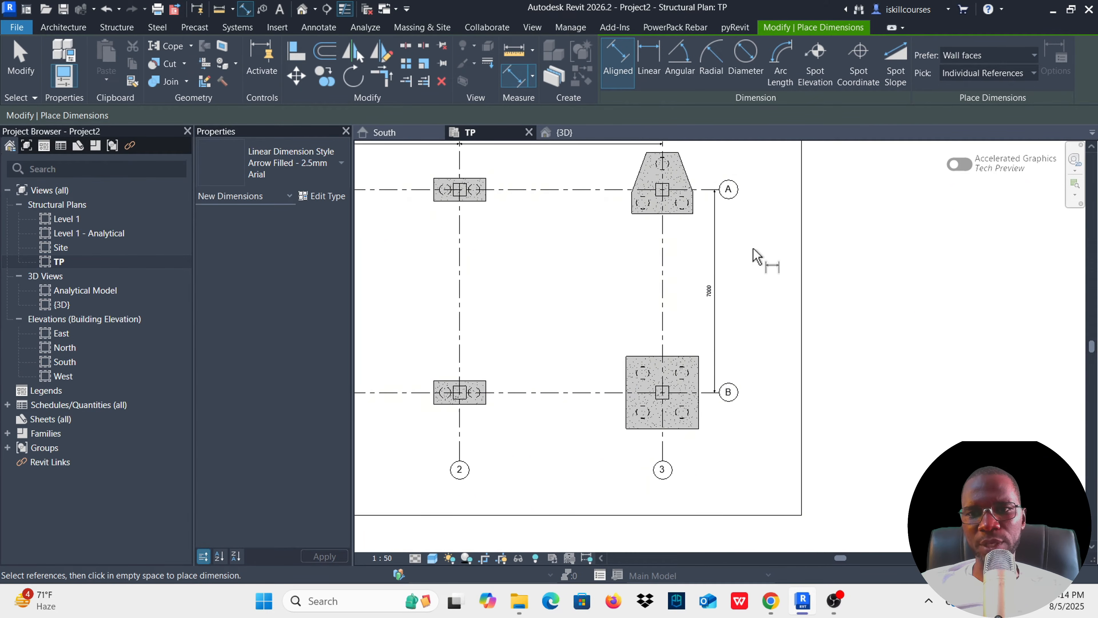
Place a chained aligned dimension across grids 3, 2 and 1 below the grid B pile caps.
{"action": "scroll", "coordinate": [693, 346], "scroll_direction": "up", "scroll_amount": 5}
{"action": "left_click", "coordinate": [721, 336]}
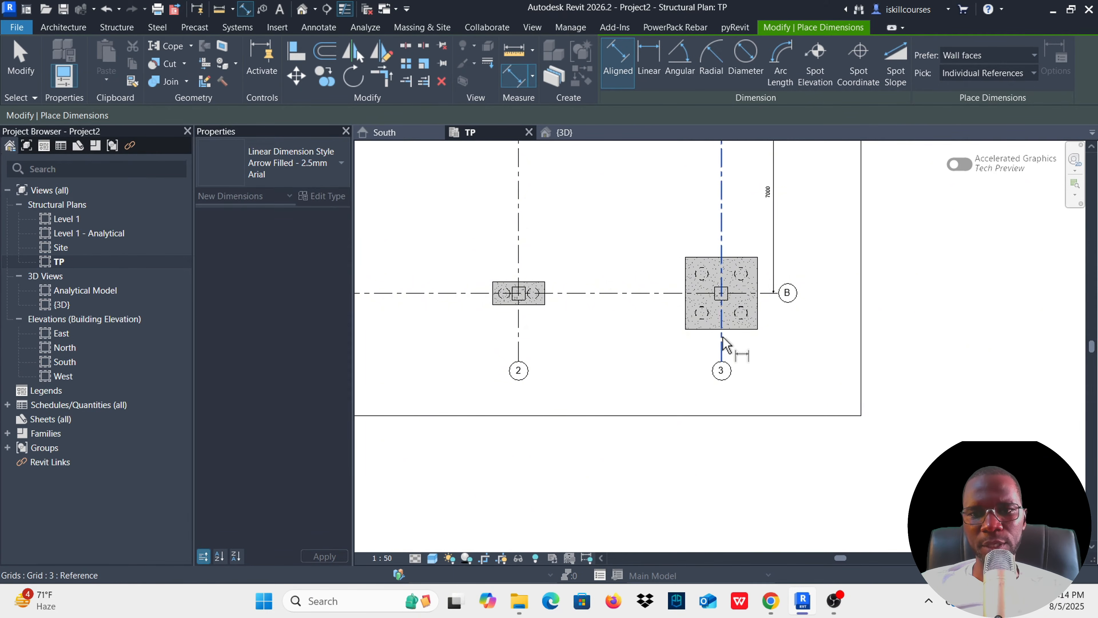
{"action": "left_click", "coordinate": [519, 333]}
{"action": "scroll", "coordinate": [742, 332], "scroll_direction": "down", "scroll_amount": 2}
{"action": "scroll", "coordinate": [744, 338], "scroll_direction": "down", "scroll_amount": 3}
{"action": "left_click", "coordinate": [464, 346]}
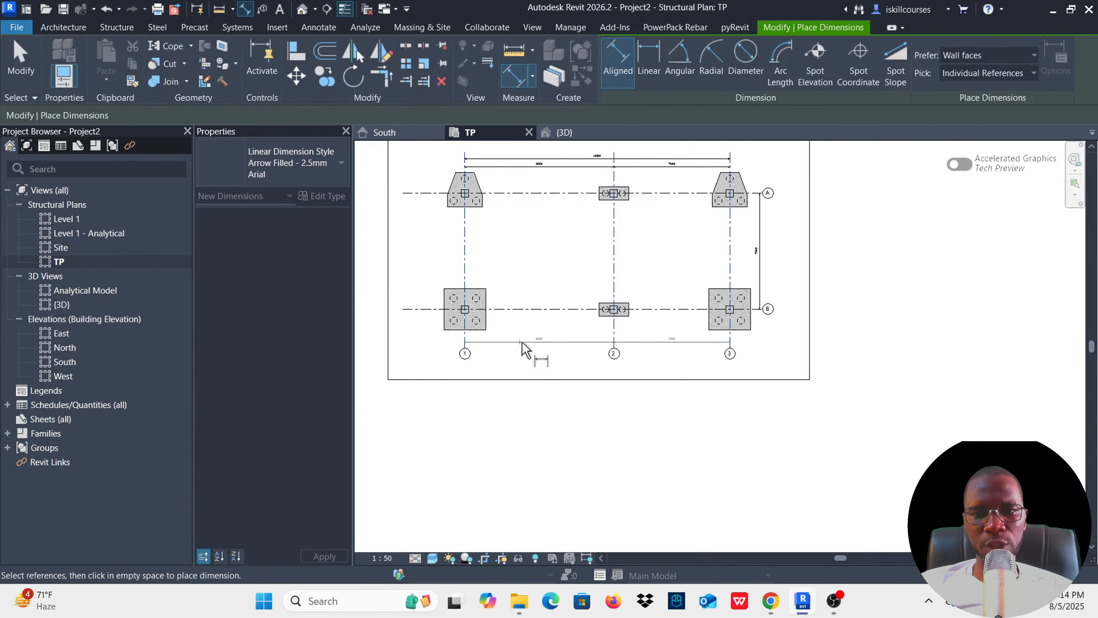
{"action": "scroll", "coordinate": [522, 351], "scroll_direction": "up", "scroll_amount": 3}
{"action": "left_click", "coordinate": [609, 347]}
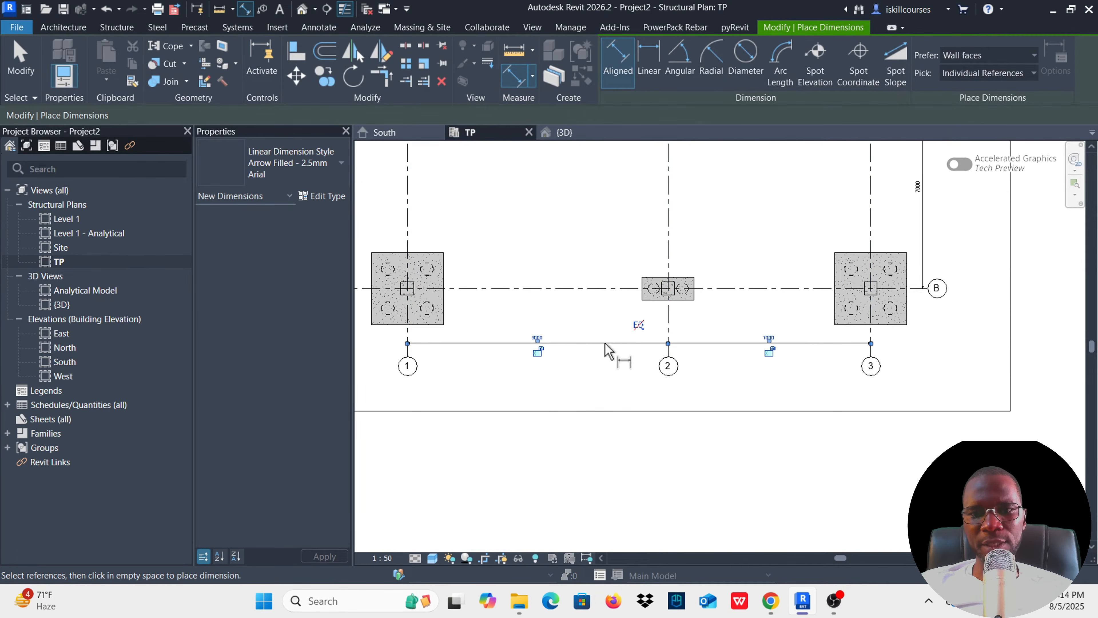
Add an aligned dimension between grids B and A on the outer side of the grid 1 pile caps.
{"action": "scroll", "coordinate": [549, 373], "scroll_direction": "down", "scroll_amount": 3}
{"action": "left_click", "coordinate": [463, 321]}
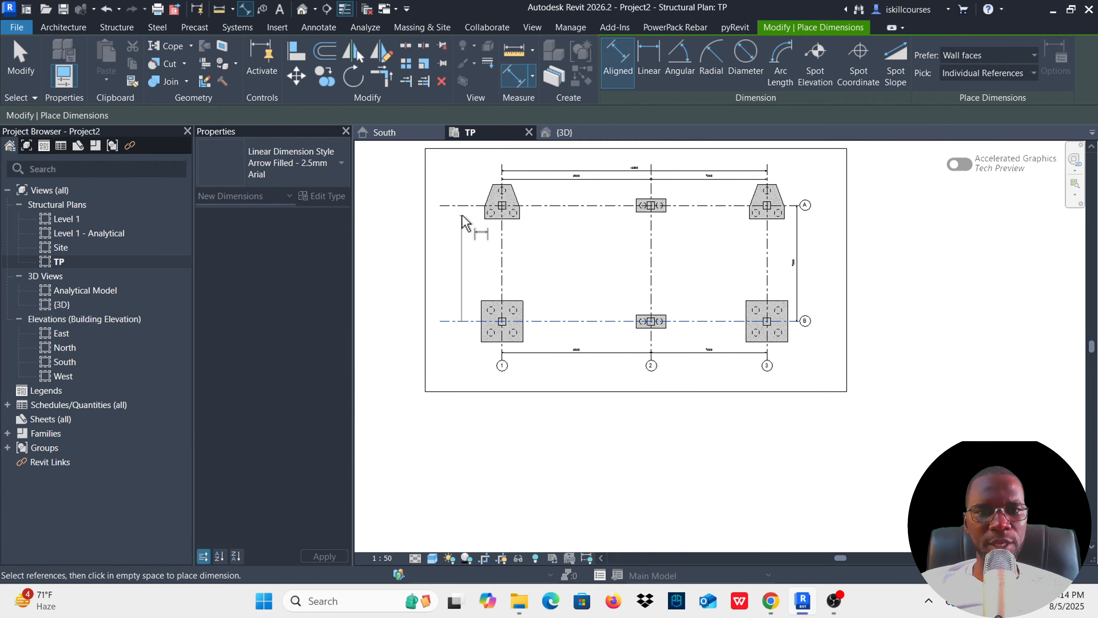
{"action": "left_click", "coordinate": [462, 206]}
{"action": "left_click", "coordinate": [470, 246]}
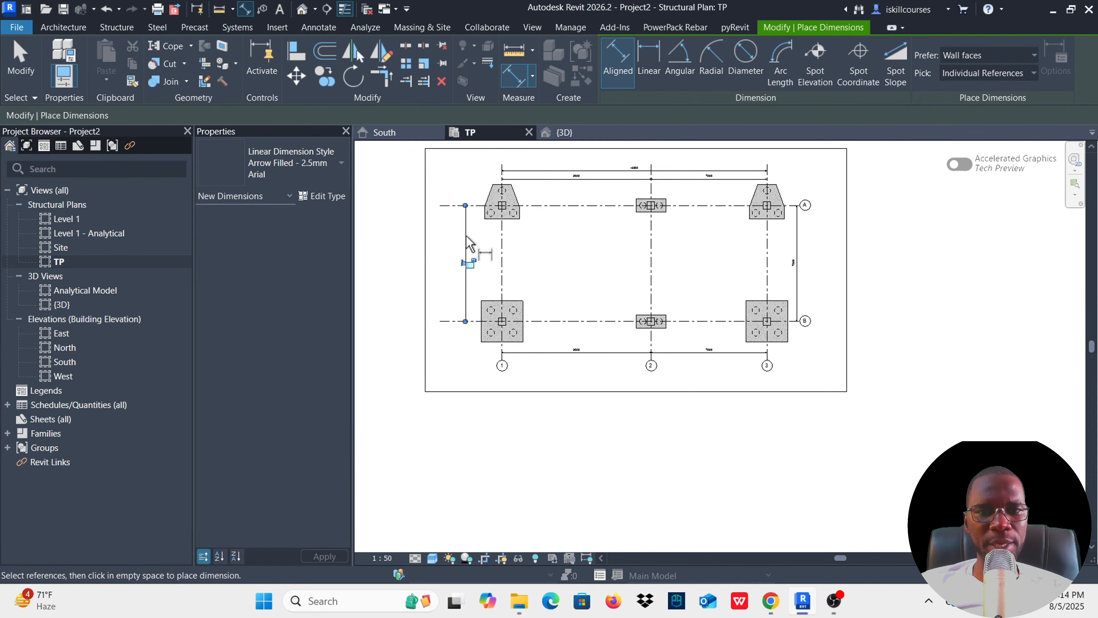
Place a chained aligned dimension across the horizontal edges of both grid 1 pile caps, between the caps and the 7000 grid dimension.
{"action": "scroll", "coordinate": [637, 289], "scroll_direction": "down", "scroll_amount": 2}
{"action": "scroll", "coordinate": [640, 292], "scroll_direction": "up", "scroll_amount": 6}
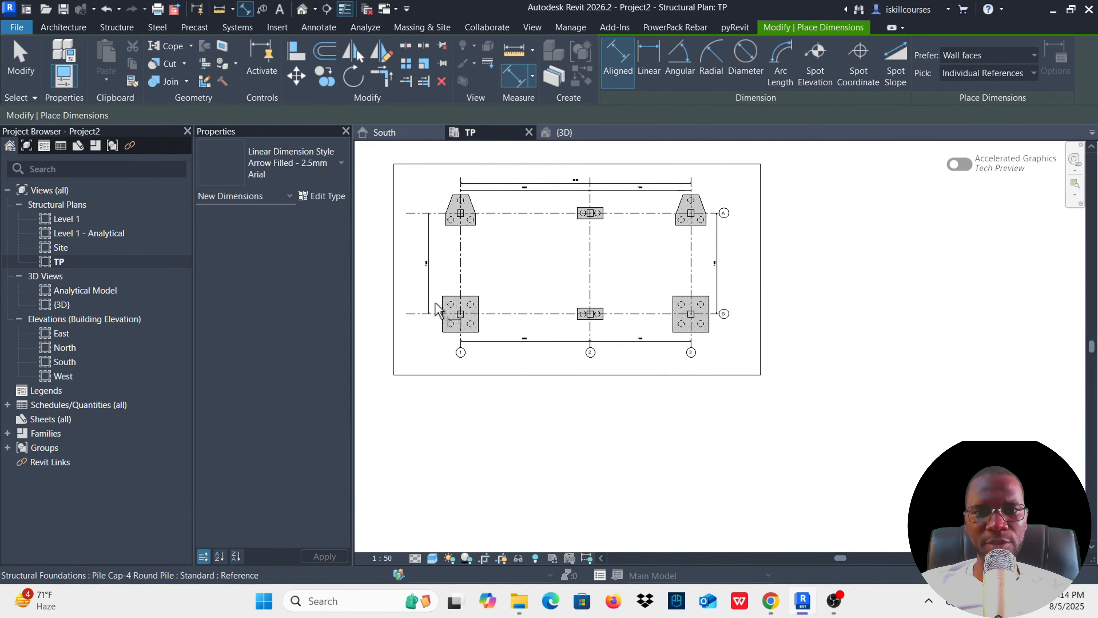
{"action": "left_click", "coordinate": [531, 358]}
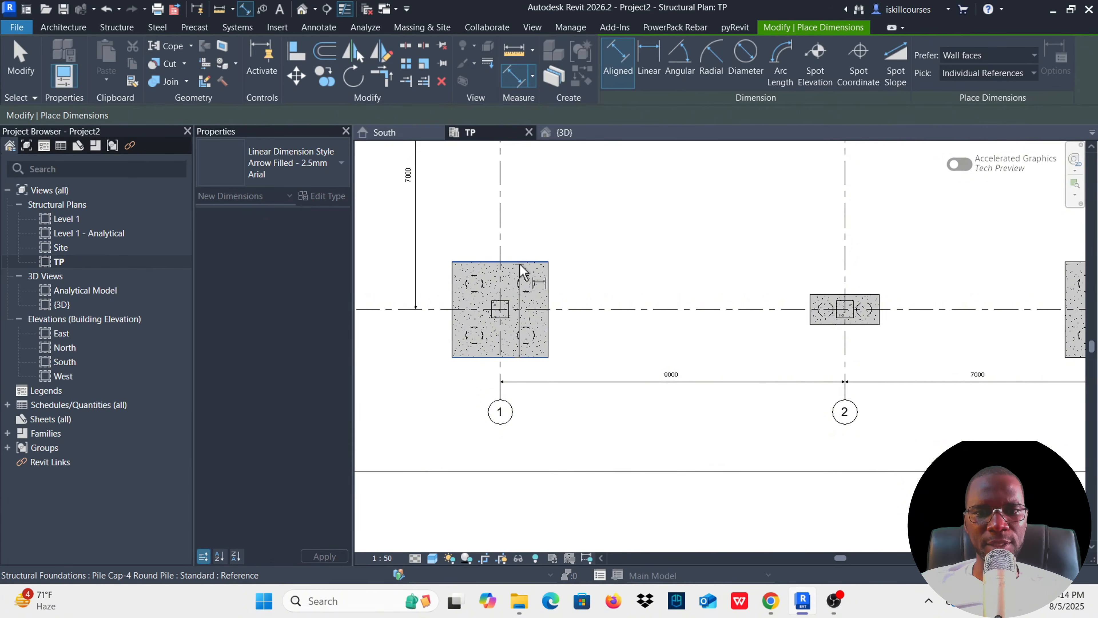
{"action": "scroll", "coordinate": [523, 272], "scroll_direction": "down", "scroll_amount": 2}
{"action": "scroll", "coordinate": [537, 277], "scroll_direction": "up", "scroll_amount": 3}
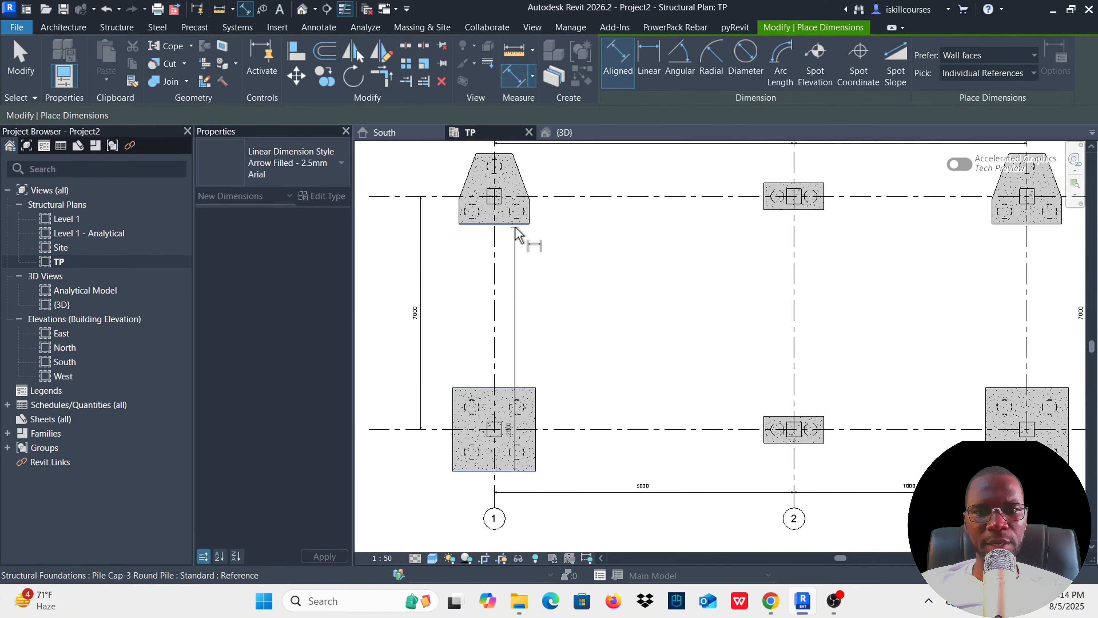
{"action": "scroll", "coordinate": [518, 235], "scroll_direction": "down", "scroll_amount": 2}
{"action": "scroll", "coordinate": [515, 289], "scroll_direction": "up", "scroll_amount": 5}
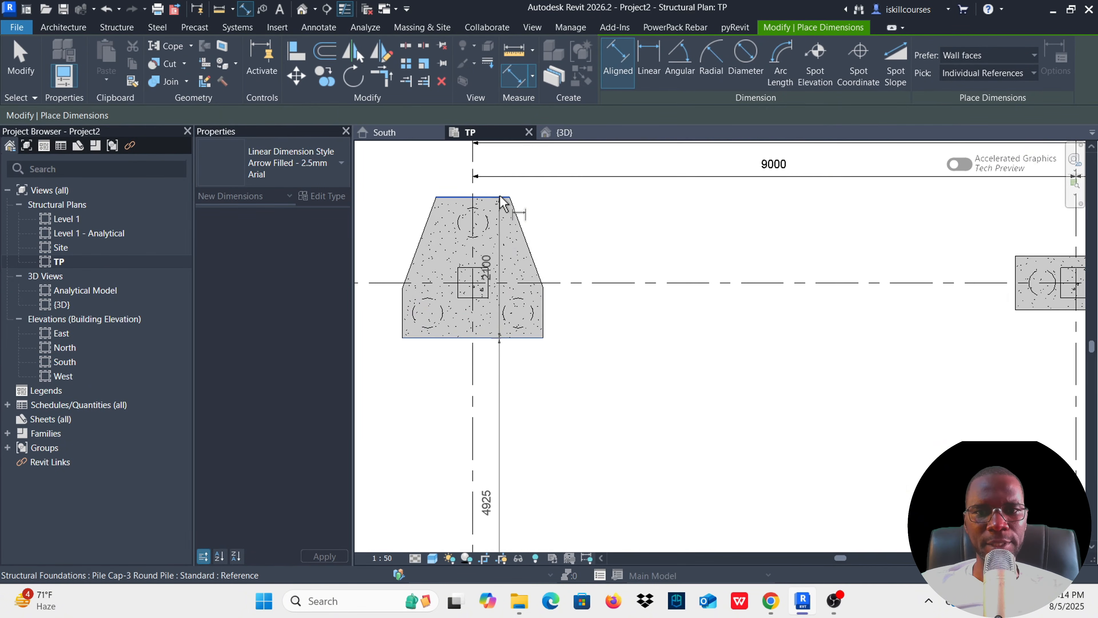
{"action": "left_click", "coordinate": [502, 199]}
{"action": "scroll", "coordinate": [545, 259], "scroll_direction": "down", "scroll_amount": 3}
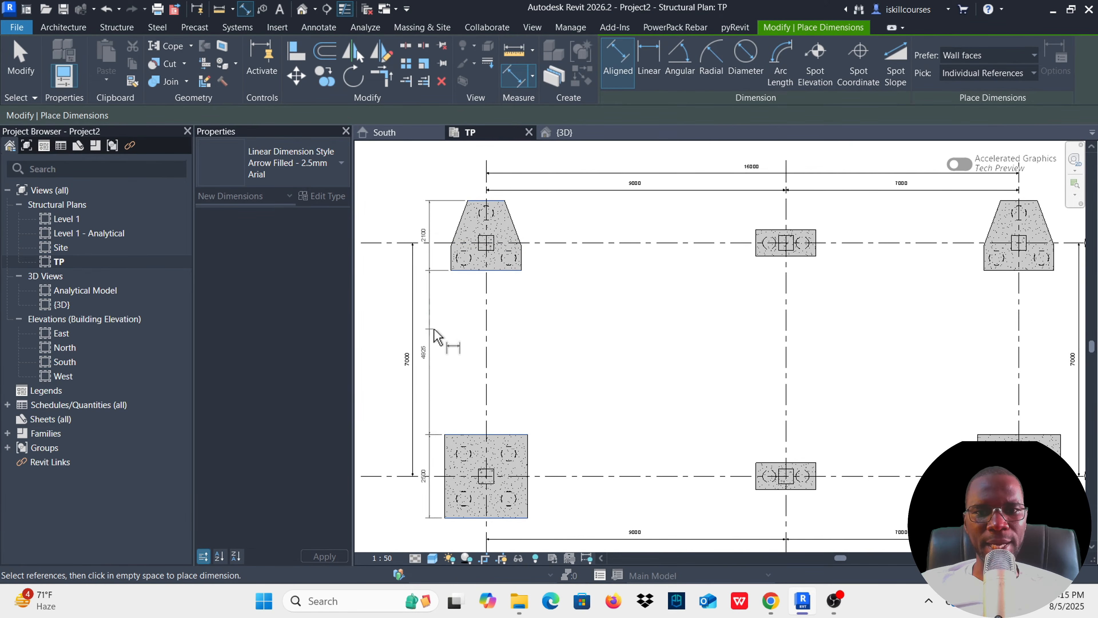
{"action": "scroll", "coordinate": [434, 336], "scroll_direction": "down", "scroll_amount": 2}
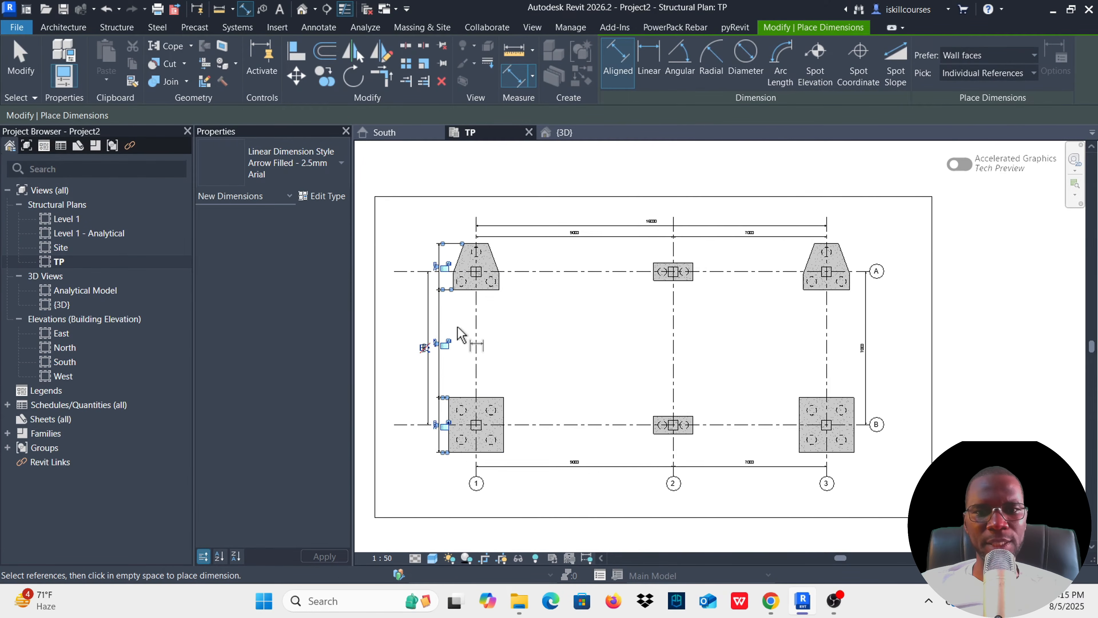
Place a chained aligned dimension across the horizontal edges of both grid 3 pile caps, on their side facing grid 2.
{"action": "scroll", "coordinate": [743, 372], "scroll_direction": "up", "scroll_amount": 4}
{"action": "left_click", "coordinate": [772, 434]}
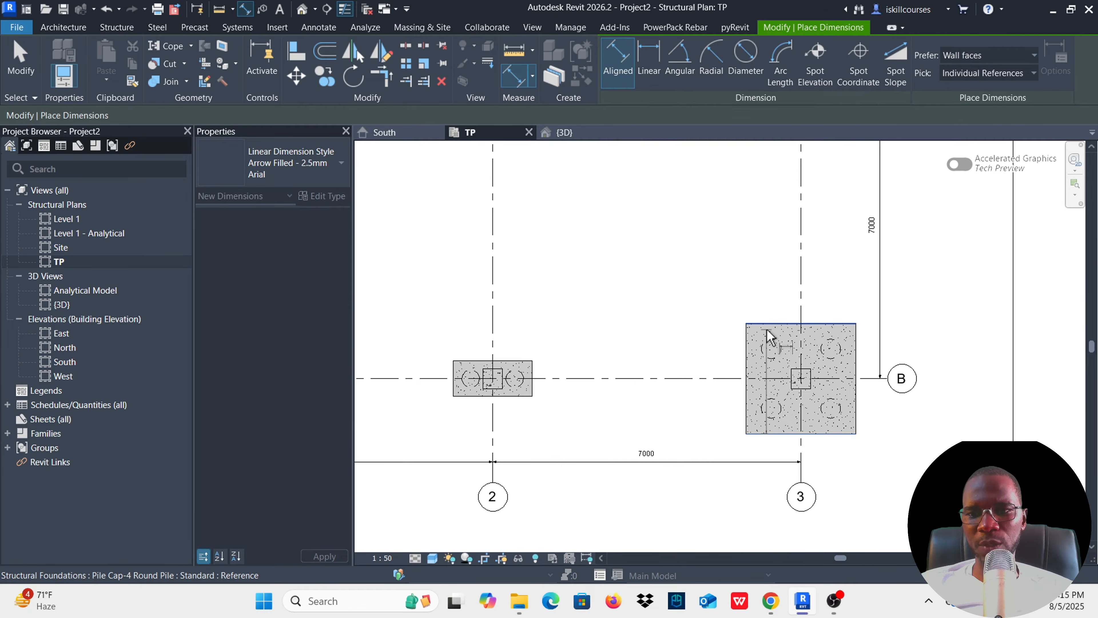
{"action": "scroll", "coordinate": [710, 380], "scroll_direction": "down", "scroll_amount": 2}
{"action": "scroll", "coordinate": [747, 239], "scroll_direction": "up", "scroll_amount": 1}
{"action": "left_click", "coordinate": [753, 243]}
{"action": "scroll", "coordinate": [697, 305], "scroll_direction": "down", "scroll_amount": 3}
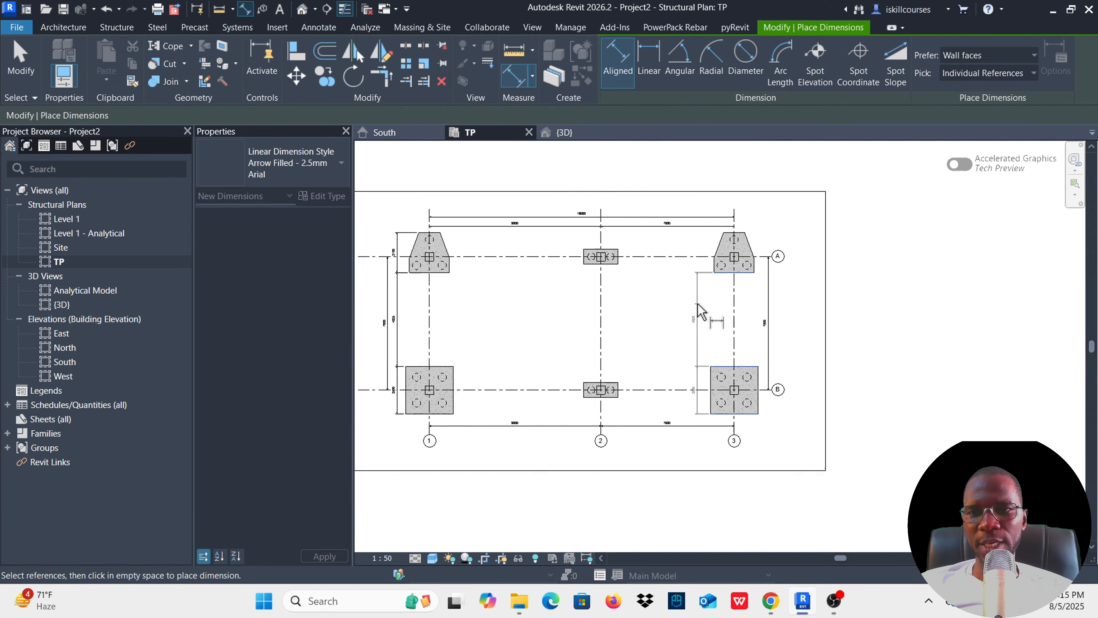
{"action": "scroll", "coordinate": [729, 239], "scroll_direction": "up", "scroll_amount": 4}
{"action": "left_click", "coordinate": [719, 230]}
{"action": "scroll", "coordinate": [687, 173], "scroll_direction": "down", "scroll_amount": 4}
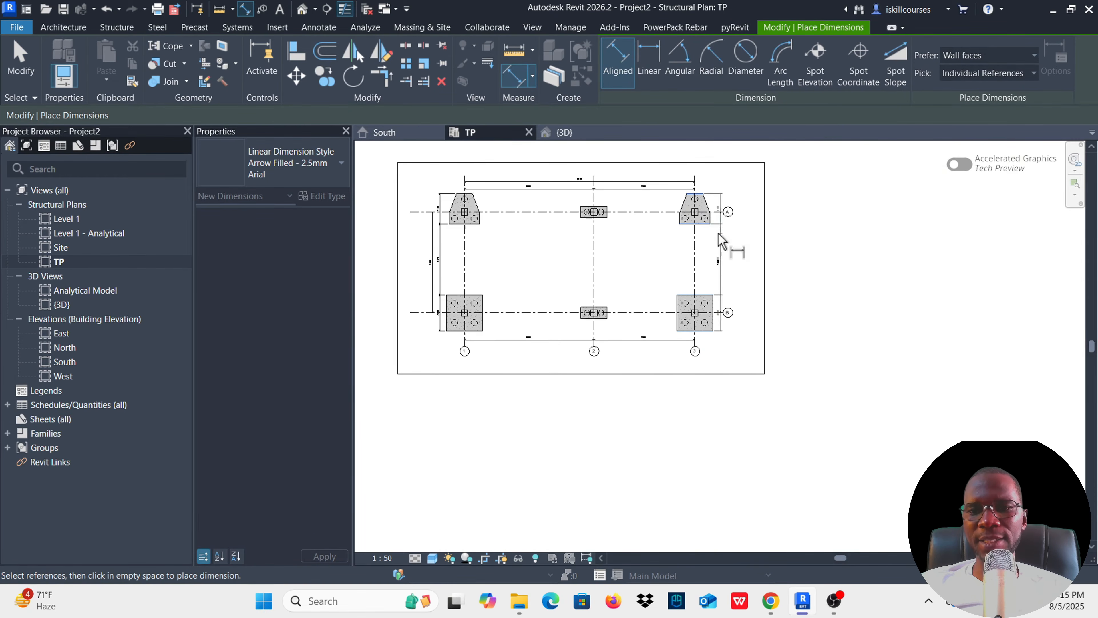
{"action": "scroll", "coordinate": [710, 258], "scroll_direction": "up", "scroll_amount": 4}
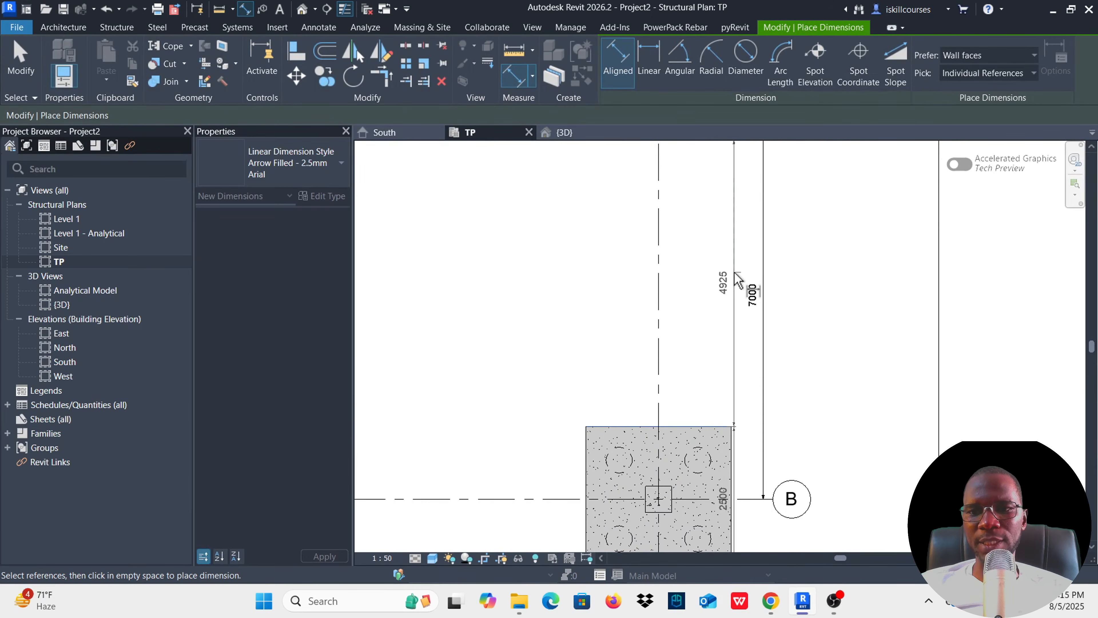
{"action": "scroll", "coordinate": [739, 280], "scroll_direction": "down", "scroll_amount": 3}
{"action": "left_click", "coordinate": [655, 282]}
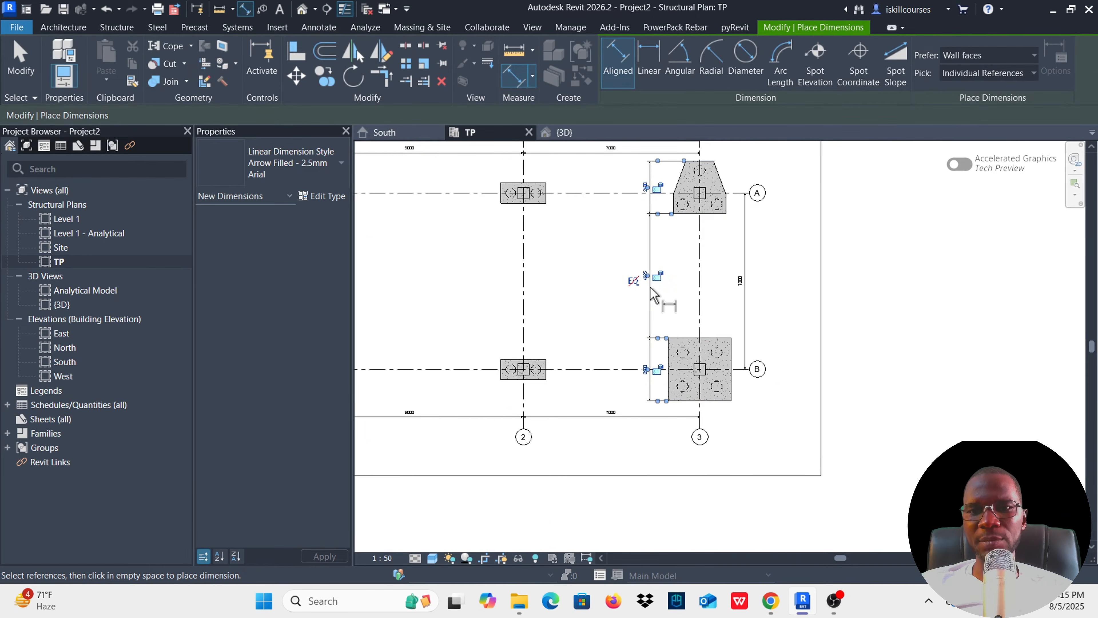
{"action": "scroll", "coordinate": [625, 285], "scroll_direction": "down", "scroll_amount": 3}
{"action": "scroll", "coordinate": [593, 272], "scroll_direction": "up", "scroll_amount": 2}
{"action": "scroll", "coordinate": [596, 288], "scroll_direction": "down", "scroll_amount": 2}
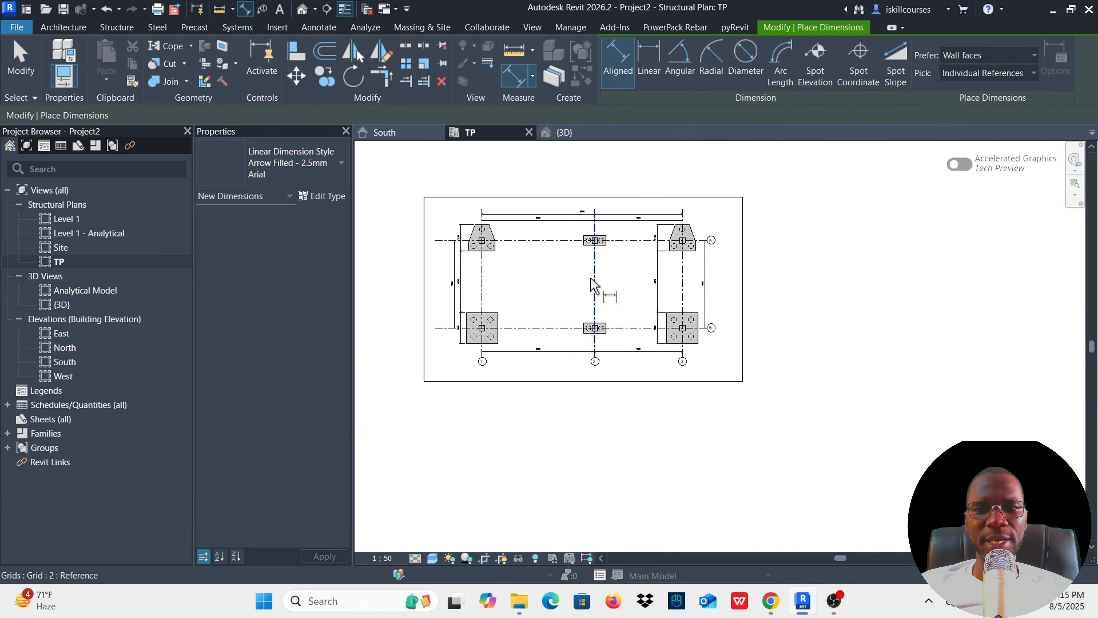
{"action": "scroll", "coordinate": [549, 195], "scroll_direction": "up", "scroll_amount": 1}
{"action": "key", "text": "Escape"}
{"action": "key", "text": "Escape"}
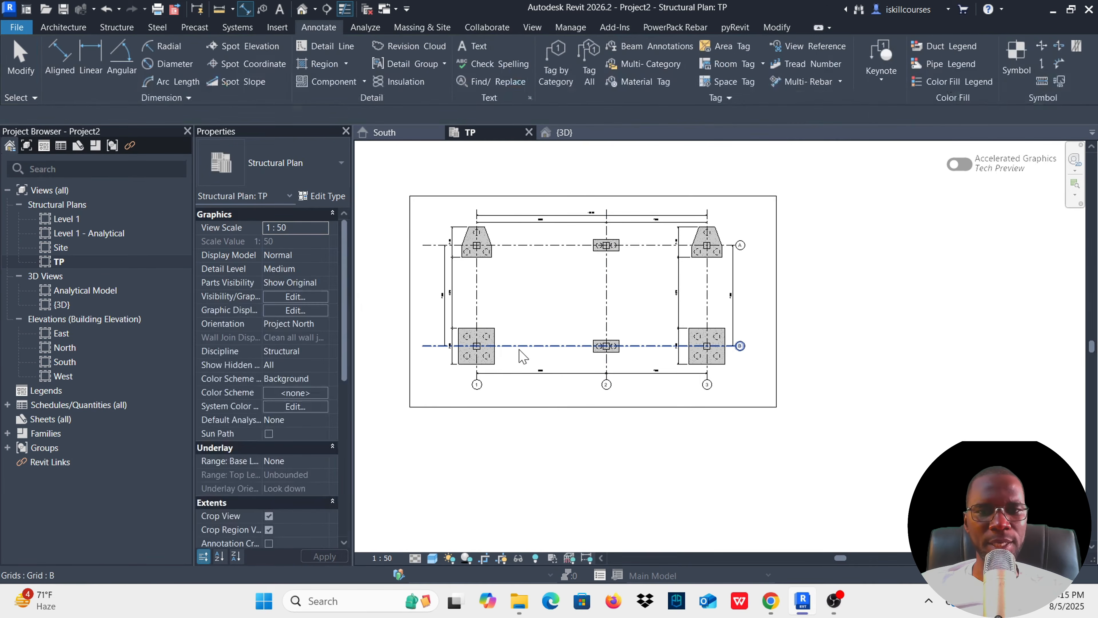
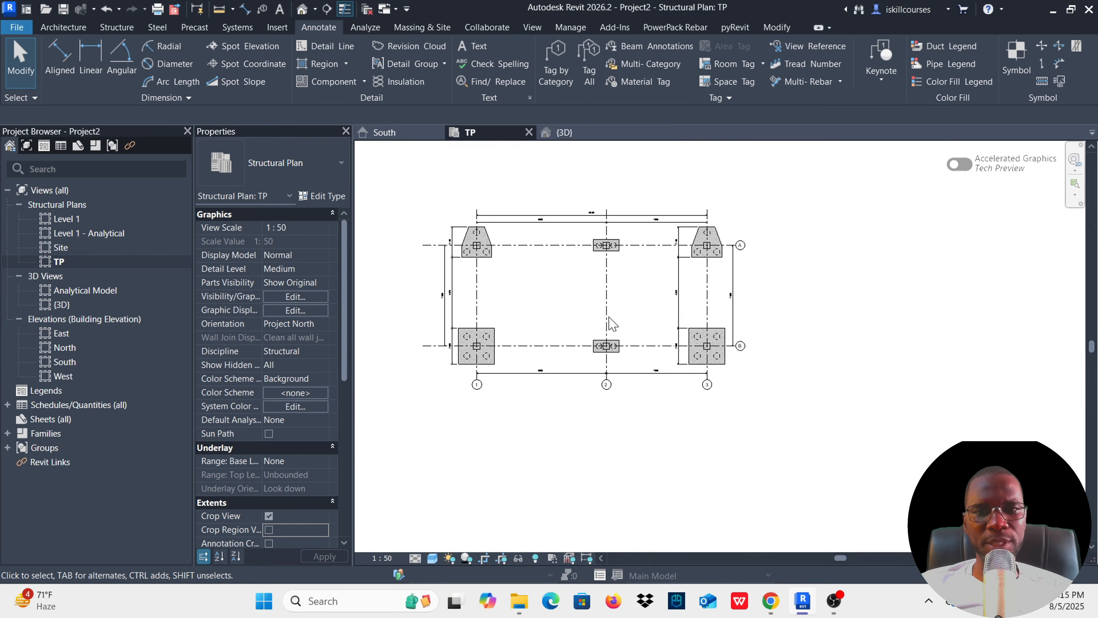
Review the dimensions around the pile caps across the TP foundation plan.
{"action": "scroll", "coordinate": [612, 319], "scroll_direction": "up", "scroll_amount": 3}
{"action": "scroll", "coordinate": [537, 272], "scroll_direction": "down", "scroll_amount": 2}
{"action": "scroll", "coordinate": [592, 240], "scroll_direction": "up", "scroll_amount": 2}
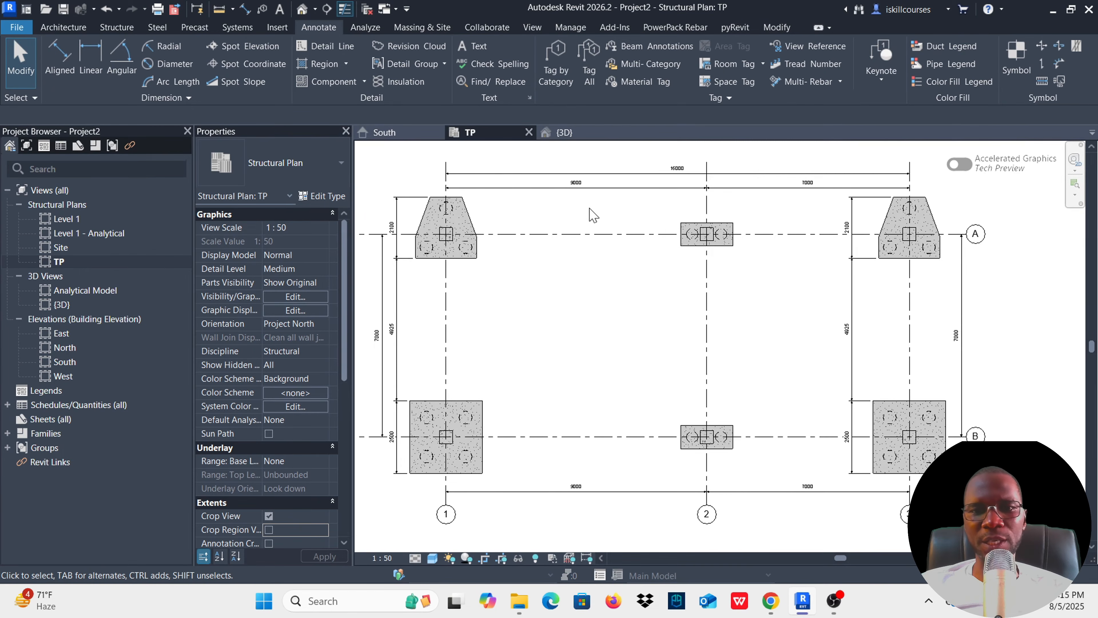
{"action": "scroll", "coordinate": [586, 300], "scroll_direction": "down", "scroll_amount": 2}
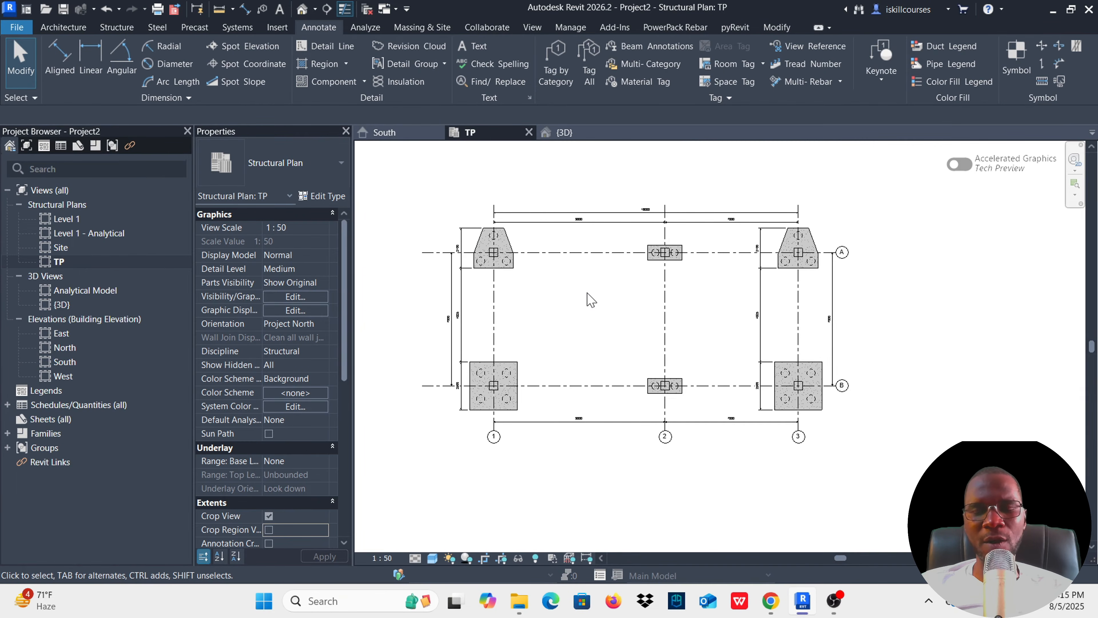
{"action": "scroll", "coordinate": [519, 271], "scroll_direction": "up", "scroll_amount": 4}
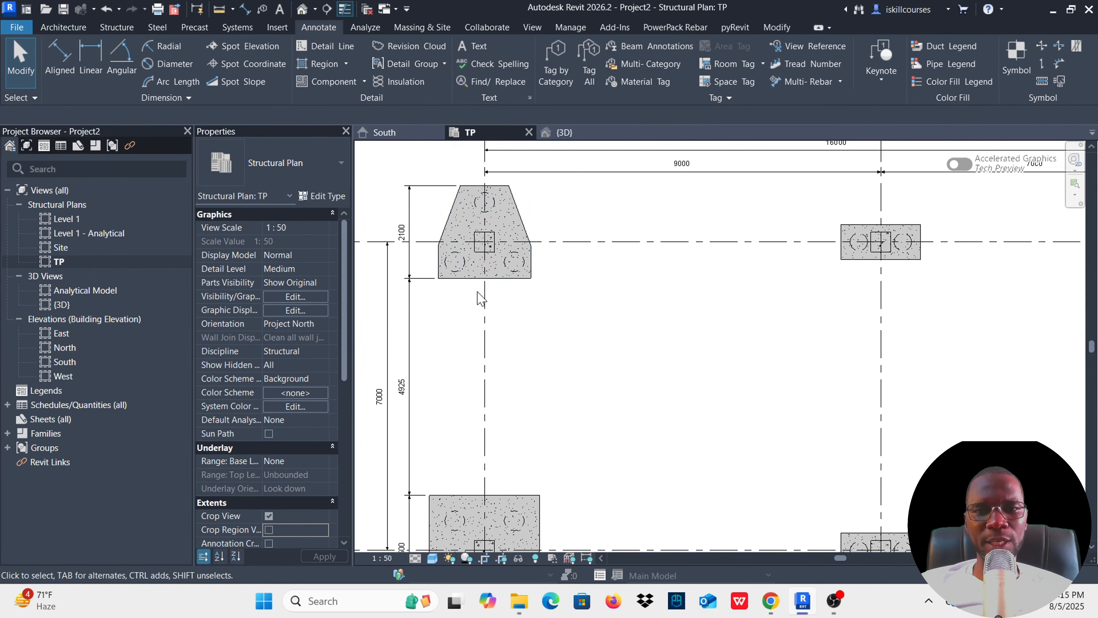
{"action": "scroll", "coordinate": [480, 299], "scroll_direction": "down", "scroll_amount": 1}
{"action": "scroll", "coordinate": [591, 297], "scroll_direction": "down", "scroll_amount": 2}
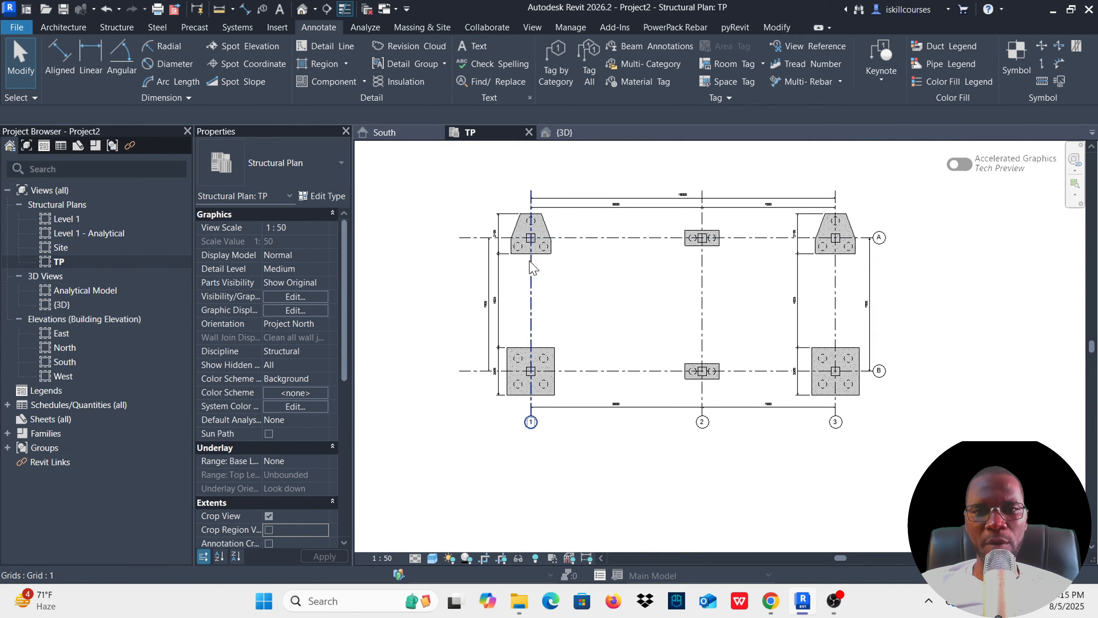
Set the Type Mark of the 800 x 1800 x 900mm two-pile cap at grid A-2 to PC 1, narrowing the Parameter column to expose its value.
{"action": "scroll", "coordinate": [735, 243], "scroll_direction": "up", "scroll_amount": 3}
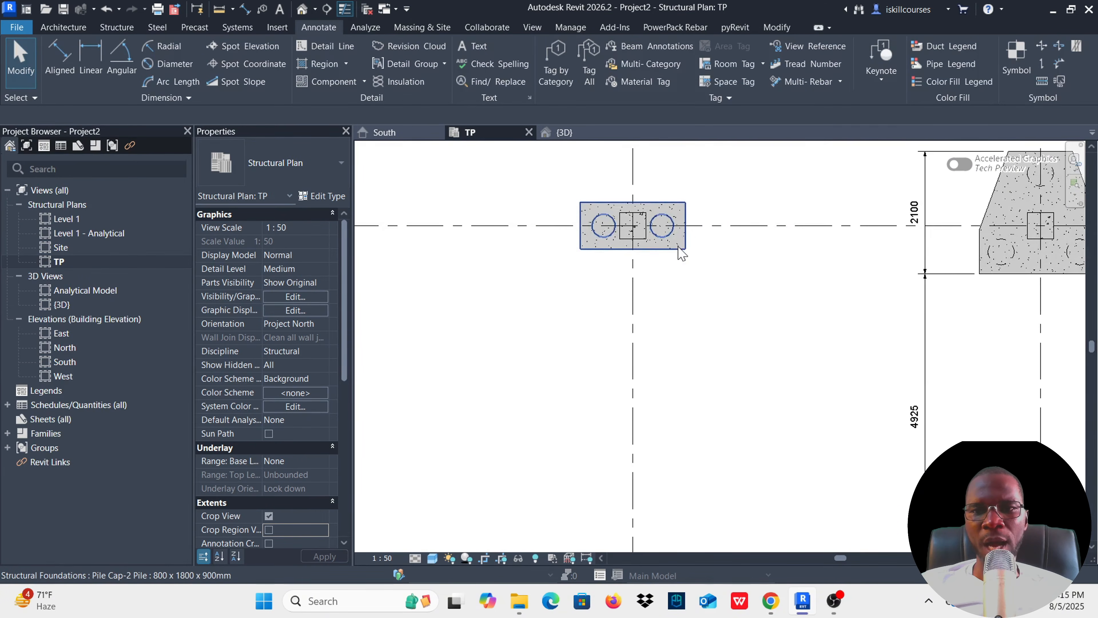
{"action": "left_click", "coordinate": [680, 243]}
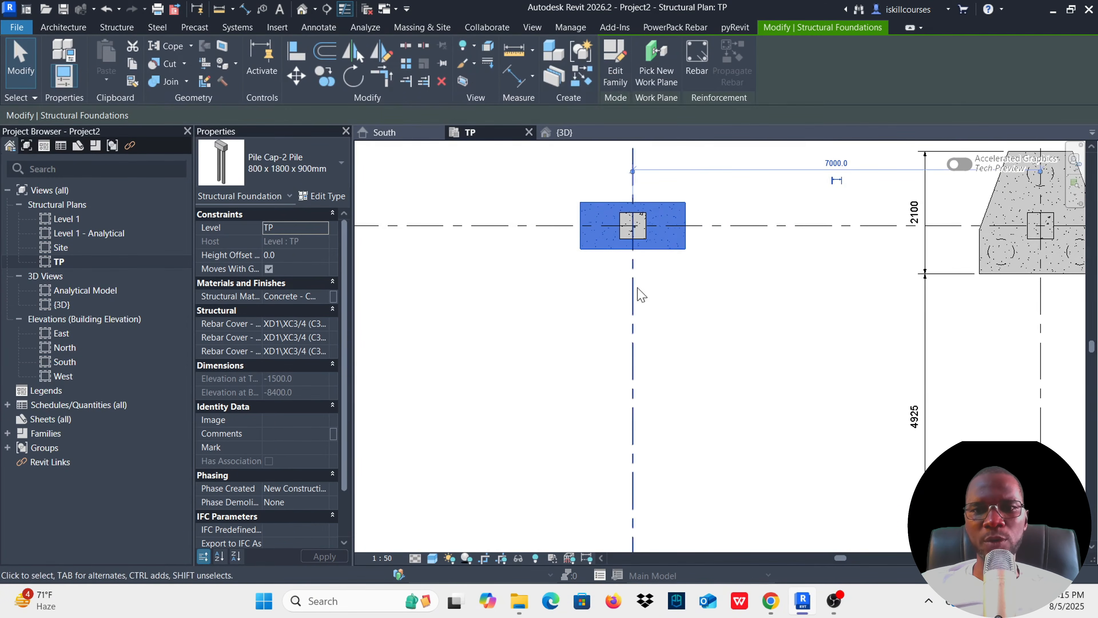
{"action": "left_click", "coordinate": [324, 196]}
{"action": "scroll", "coordinate": [186, 424], "scroll_direction": "down", "scroll_amount": 2}
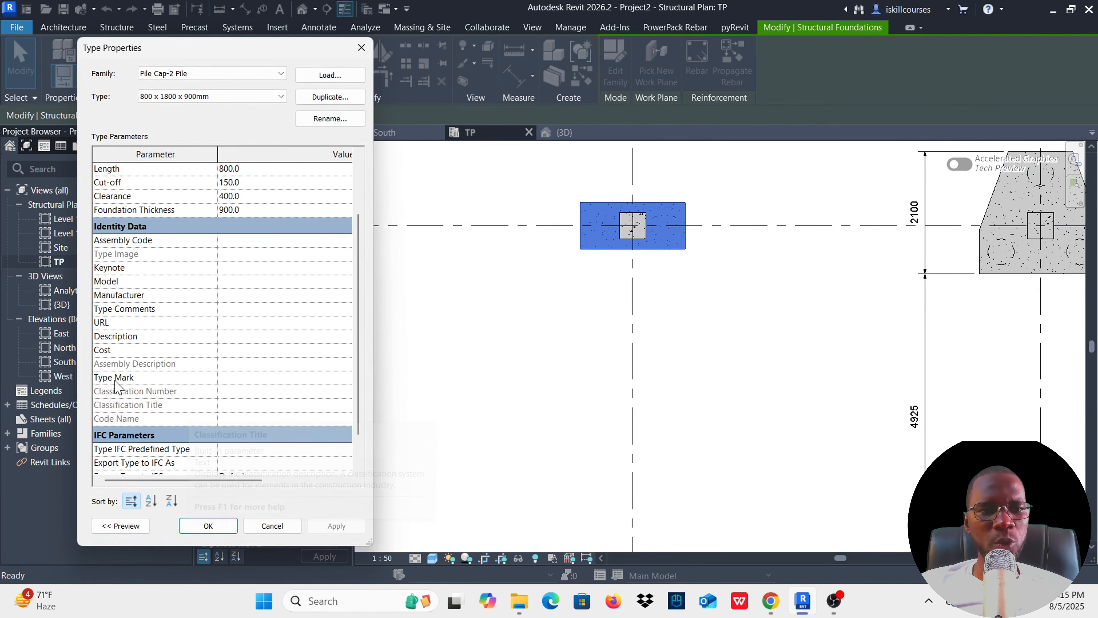
{"action": "left_click", "coordinate": [254, 382]}
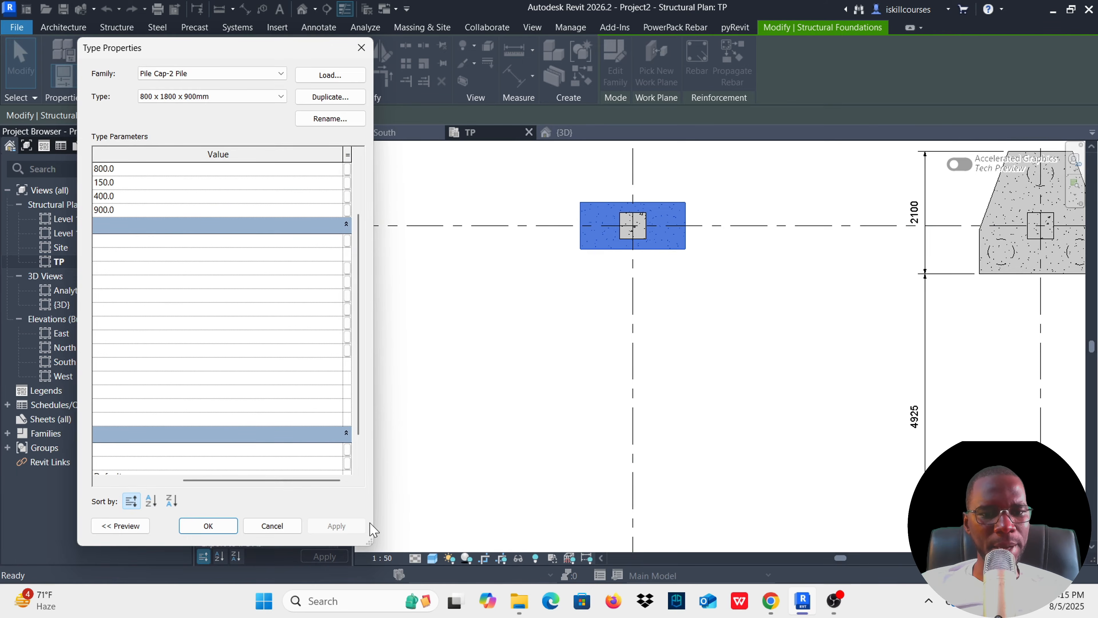
{"action": "left_click_drag", "start_coordinate": [375, 543], "coordinate": [771, 541]}
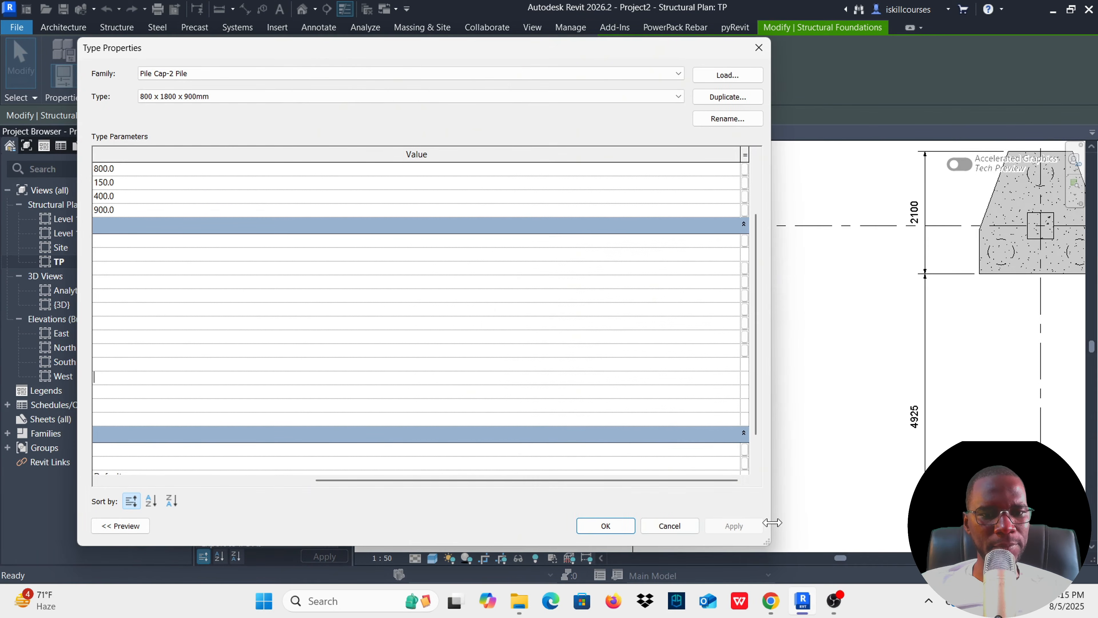
{"action": "left_click_drag", "start_coordinate": [373, 480], "coordinate": [101, 486]}
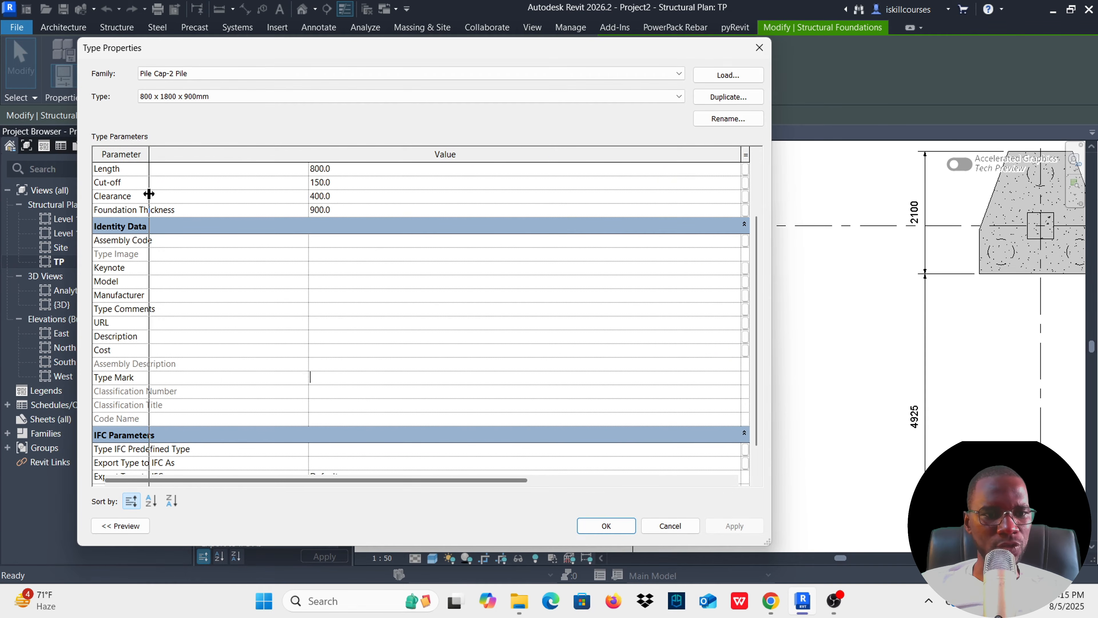
{"action": "left_click_drag", "start_coordinate": [149, 194], "coordinate": [151, 194]}
{"action": "left_click_drag", "start_coordinate": [767, 541], "coordinate": [333, 495]}
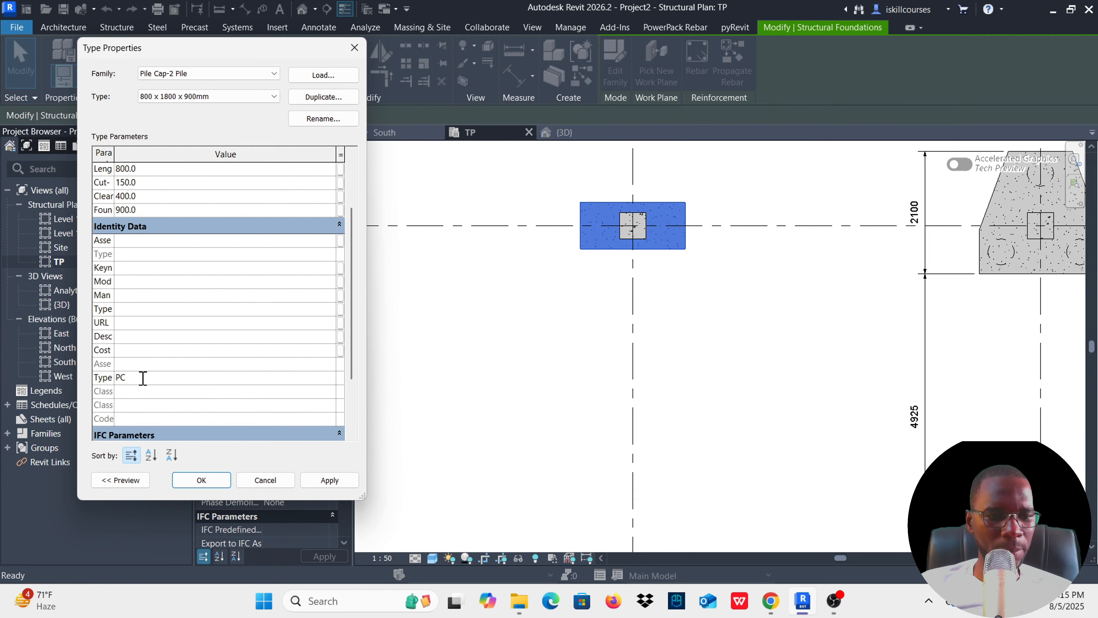
{"action": "left_click", "coordinate": [330, 480]}
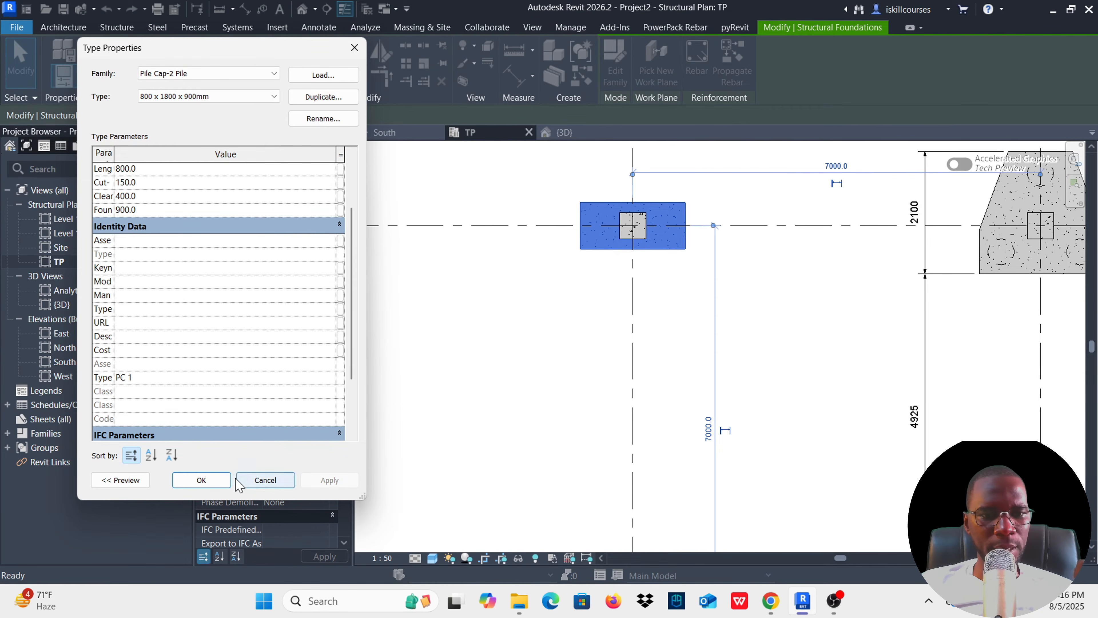
{"action": "left_click", "coordinate": [203, 481]}
{"action": "scroll", "coordinate": [625, 294], "scroll_direction": "down", "scroll_amount": 5}
{"action": "left_click", "coordinate": [584, 290]}
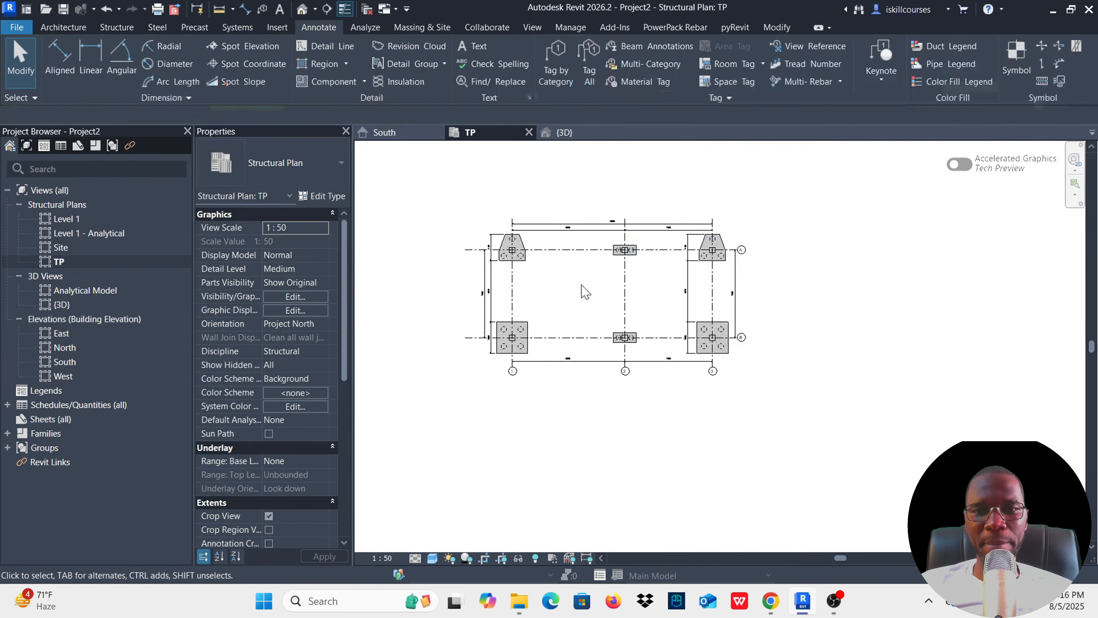
Open the type properties of the three-pile cap at grid A-1 and locate its Type Mark parameter.
{"action": "scroll", "coordinate": [532, 272], "scroll_direction": "up", "scroll_amount": 4}
{"action": "left_click", "coordinate": [535, 261]}
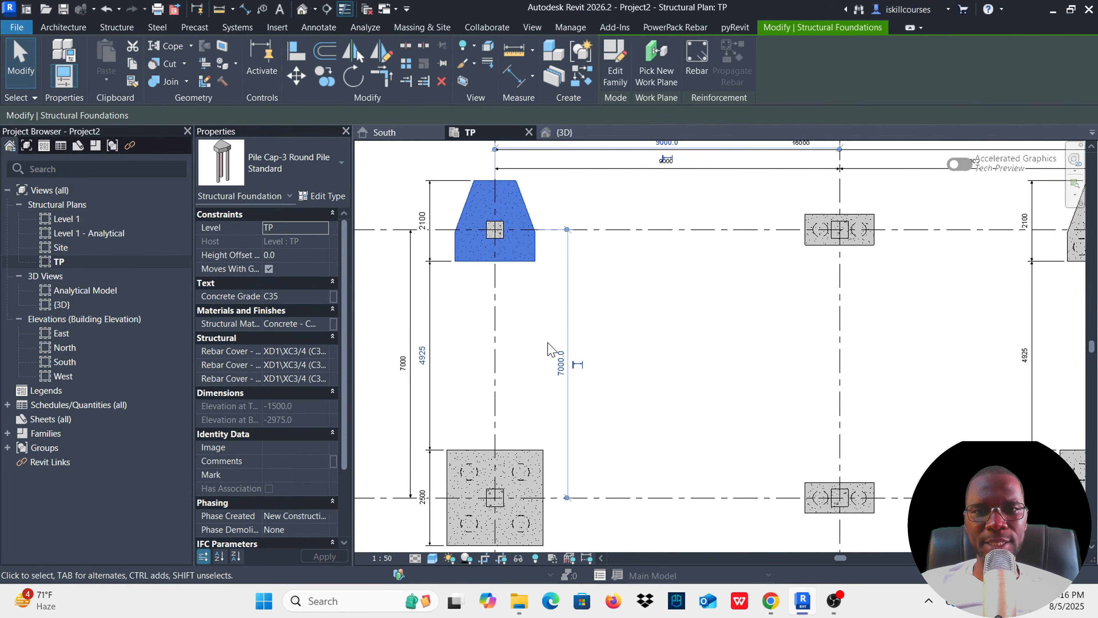
{"action": "left_click", "coordinate": [331, 197]}
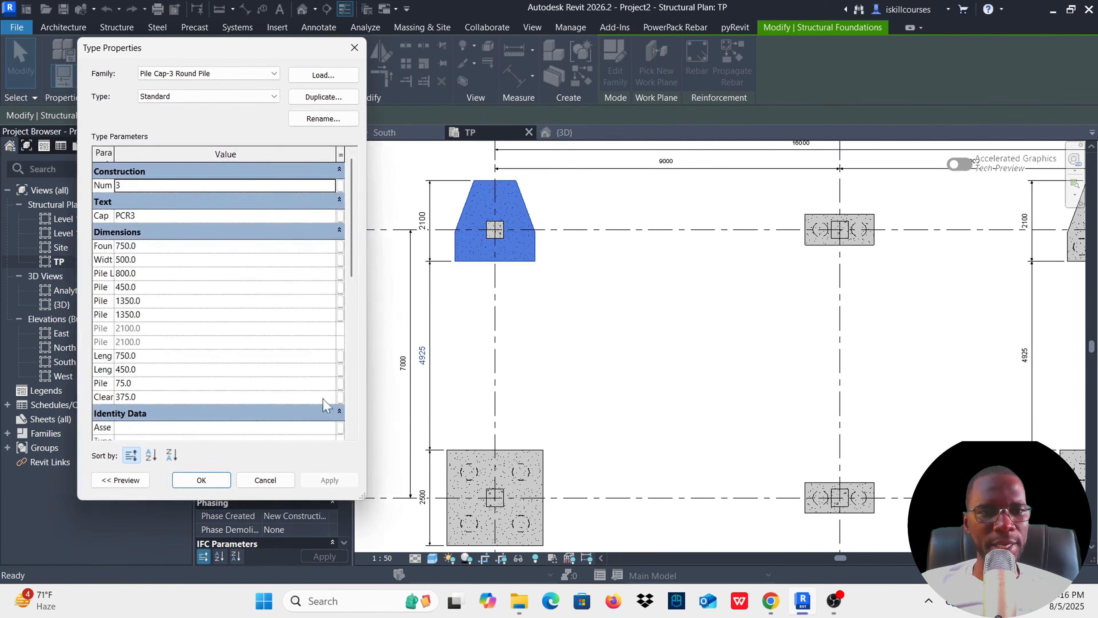
{"action": "scroll", "coordinate": [190, 385], "scroll_direction": "down", "scroll_amount": 10}
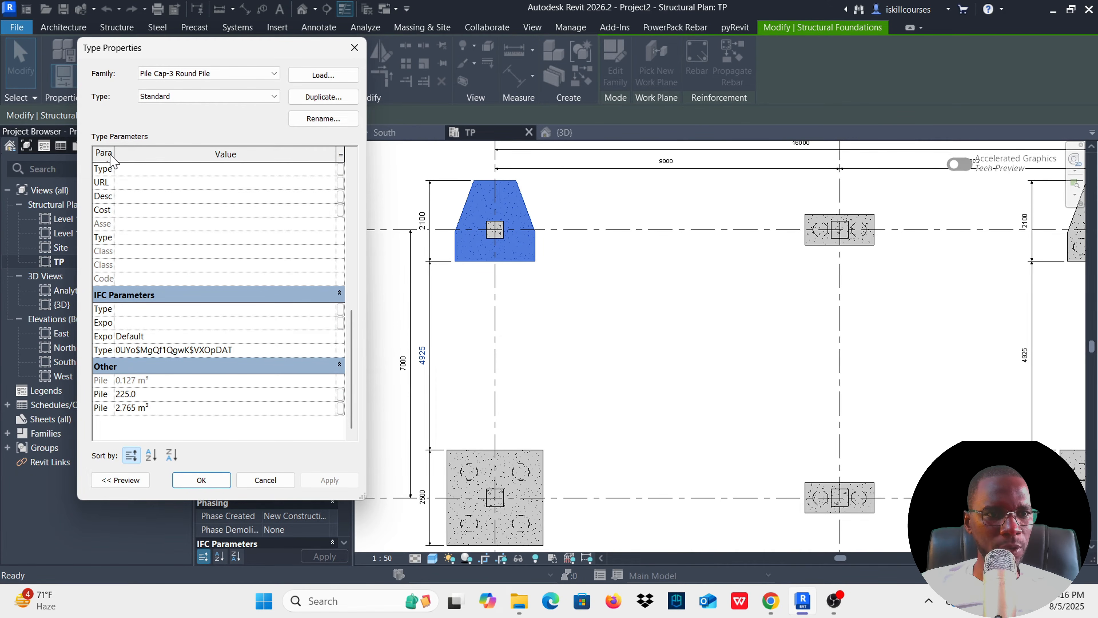
Set the type mark of the Pile Cap-3 Round Pile type to PC 2.
{"action": "left_click_drag", "start_coordinate": [114, 155], "coordinate": [133, 182]}
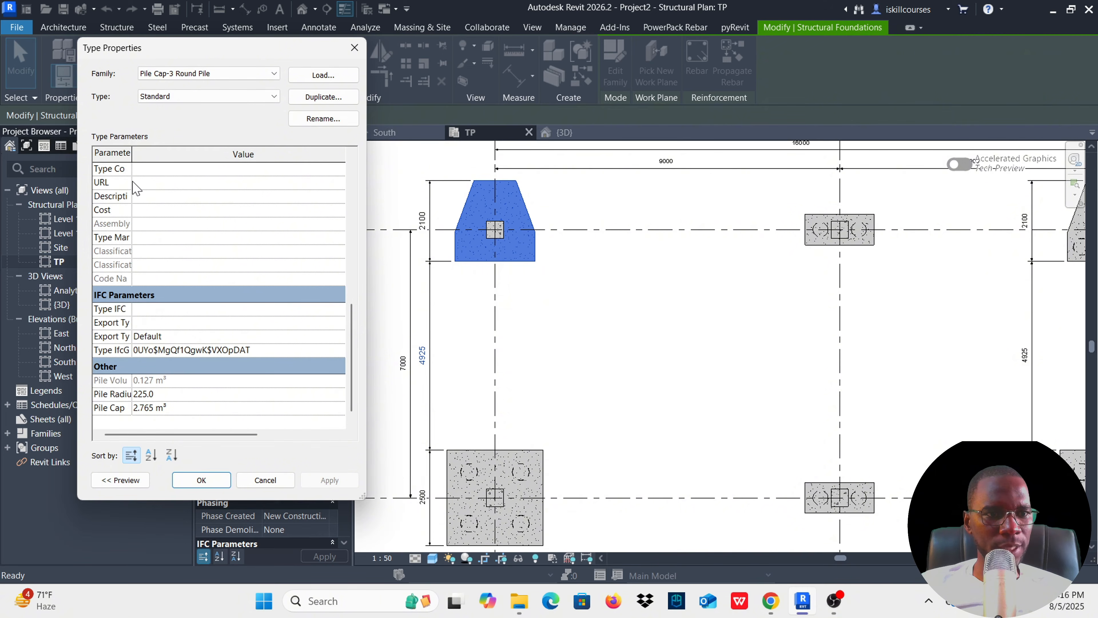
{"action": "left_click", "coordinate": [149, 241]}
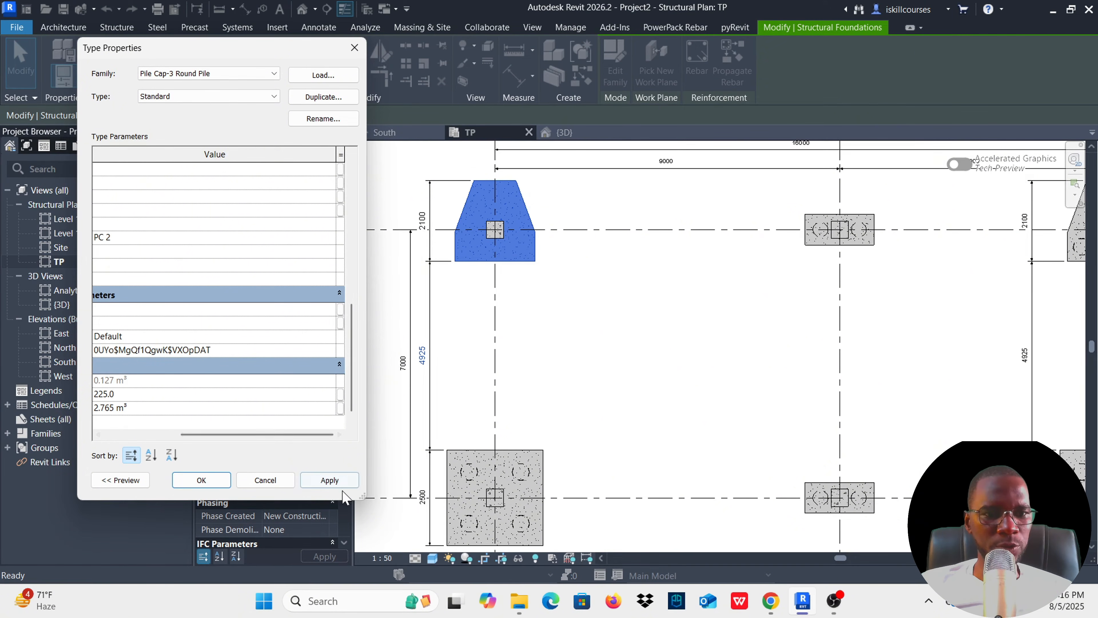
{"action": "left_click", "coordinate": [334, 481]}
{"action": "left_click", "coordinate": [201, 480]}
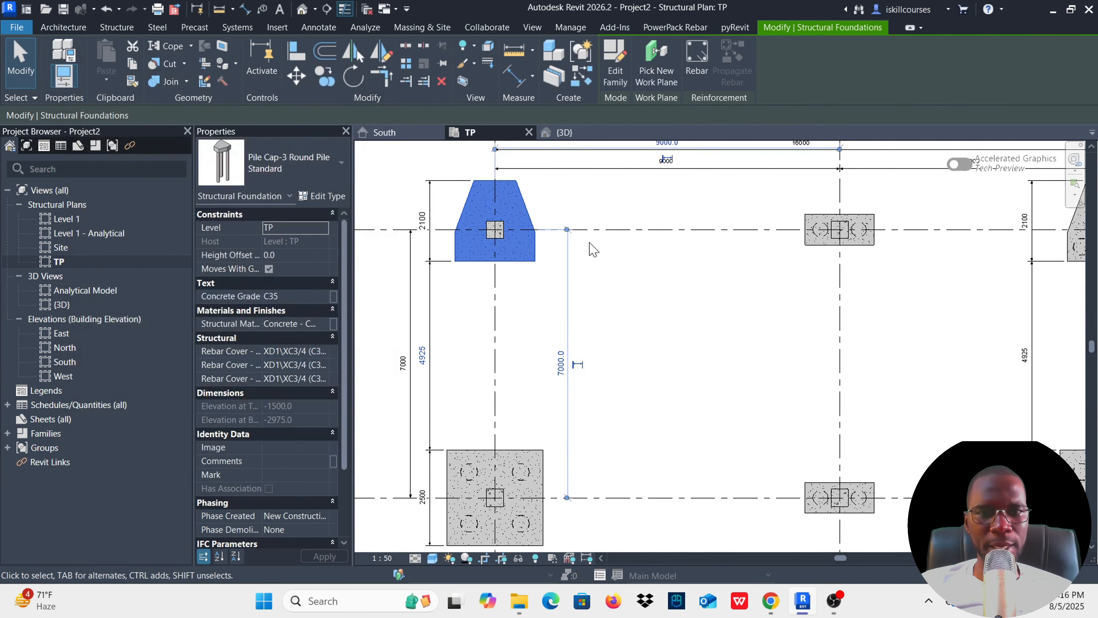
Set the type mark of the Pile Cap-4 Round Pile type at grid B-1 to PC 3.
{"action": "scroll", "coordinate": [492, 233], "scroll_direction": "down", "scroll_amount": 4}
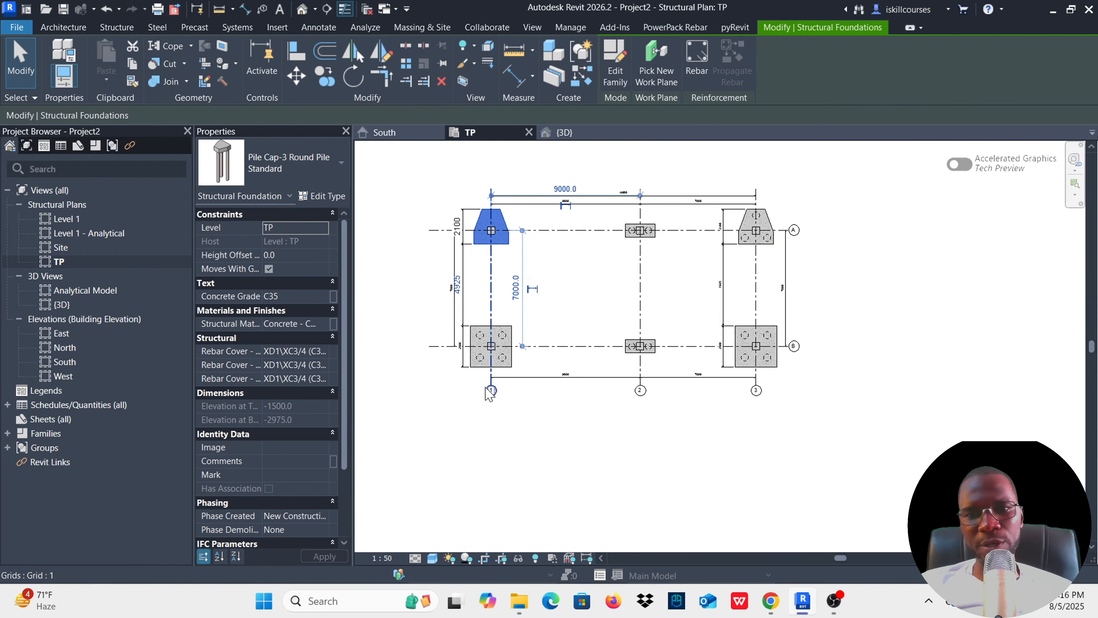
{"action": "scroll", "coordinate": [566, 350], "scroll_direction": "up", "scroll_amount": 5}
{"action": "key", "text": "Escape"}
{"action": "left_click", "coordinate": [559, 346]}
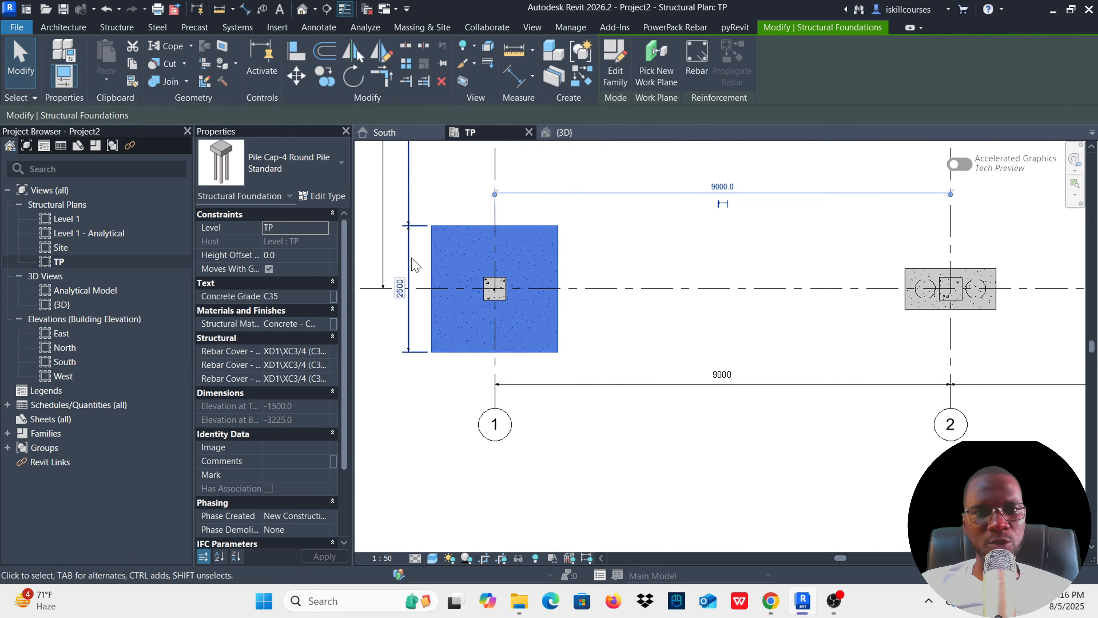
{"action": "left_click", "coordinate": [322, 195]}
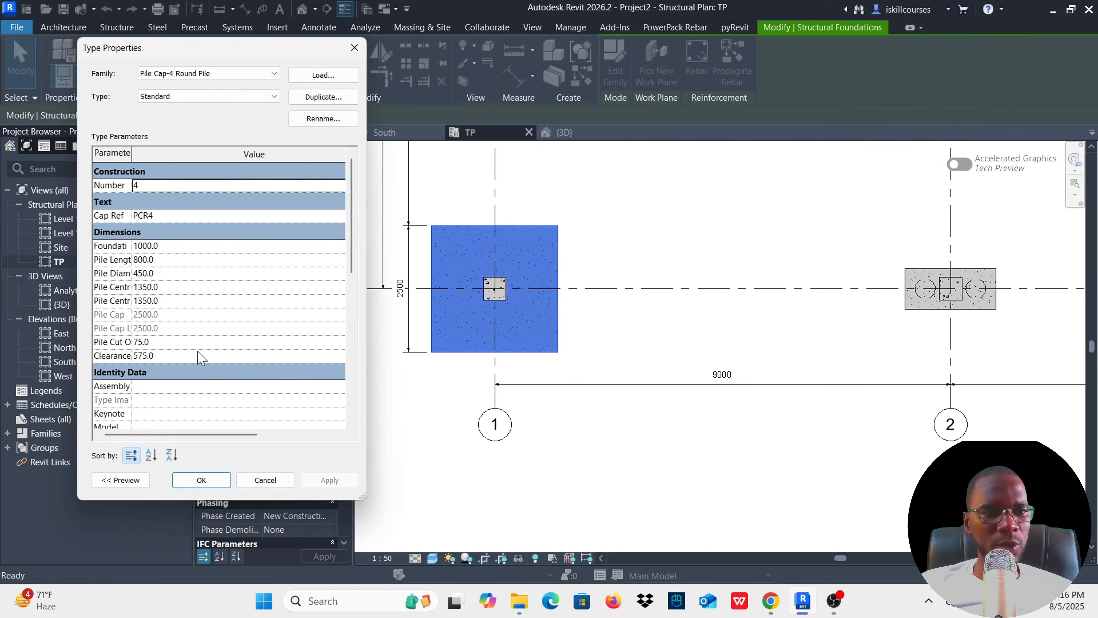
{"action": "scroll", "coordinate": [197, 352], "scroll_direction": "down", "scroll_amount": 3}
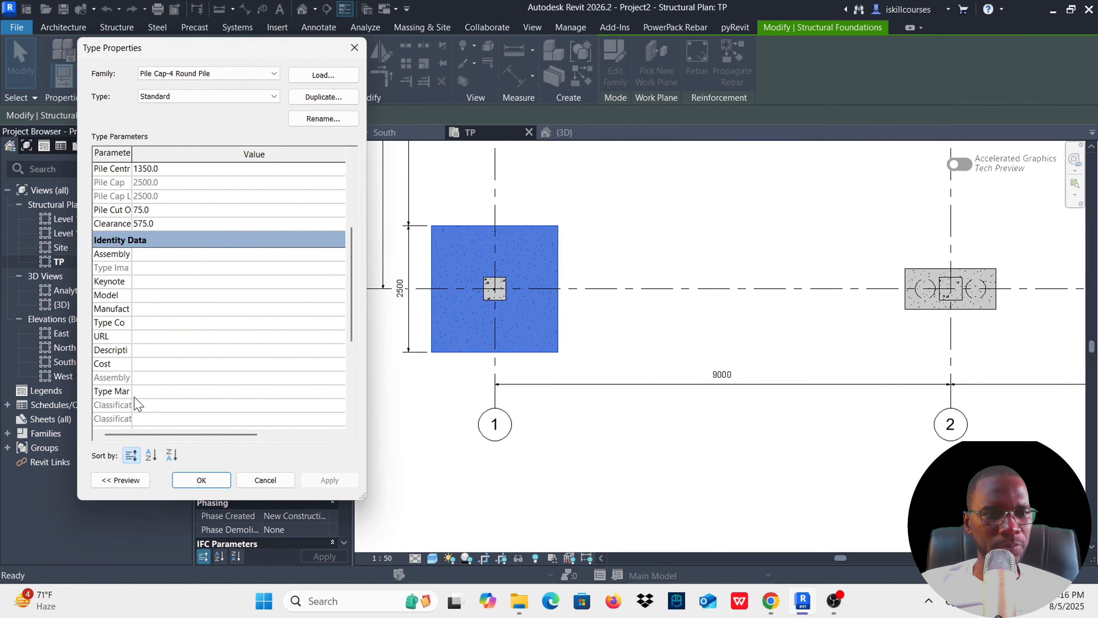
{"action": "left_click", "coordinate": [146, 391]}
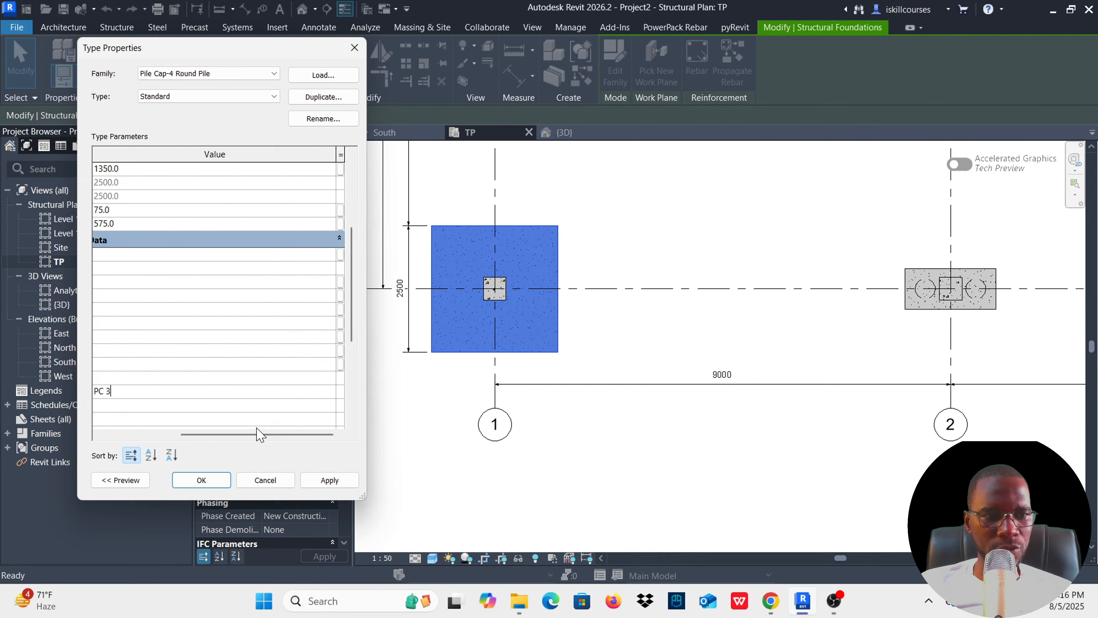
{"action": "left_click", "coordinate": [340, 489]}
{"action": "left_click", "coordinate": [200, 481]}
Tag the three-pile cap at grid A-1 by category, with a horizontal tag and leader line below it.
{"action": "scroll", "coordinate": [588, 367], "scroll_direction": "down", "scroll_amount": 3}
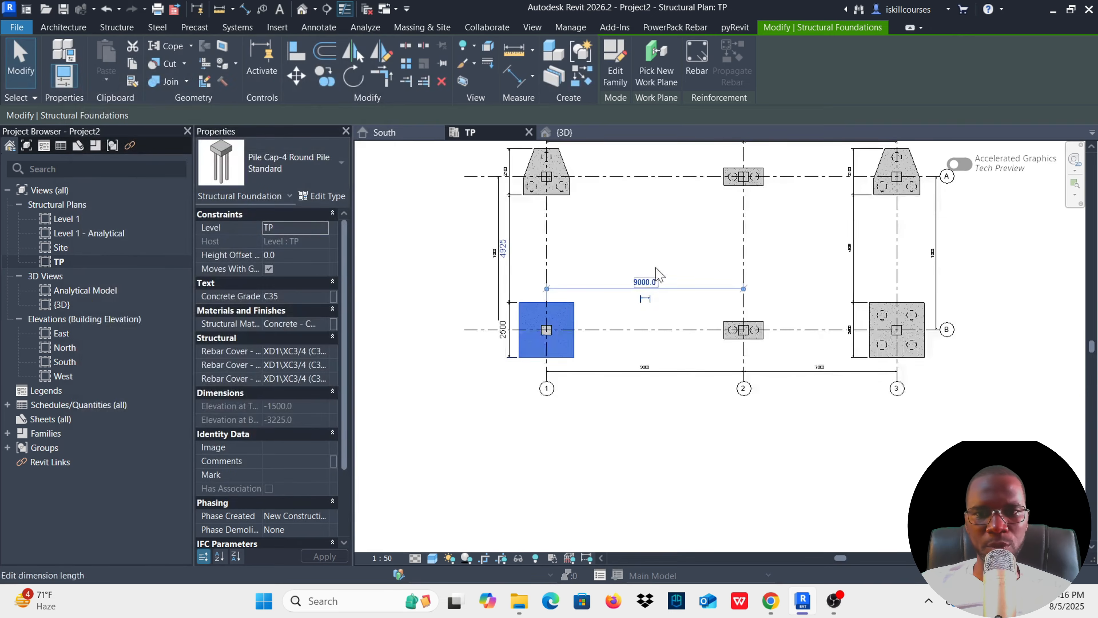
{"action": "left_click", "coordinate": [610, 308]}
{"action": "scroll", "coordinate": [563, 377], "scroll_direction": "down", "scroll_amount": 4}
{"action": "scroll", "coordinate": [663, 311], "scroll_direction": "up", "scroll_amount": 2}
{"action": "scroll", "coordinate": [600, 290], "scroll_direction": "up", "scroll_amount": 3}
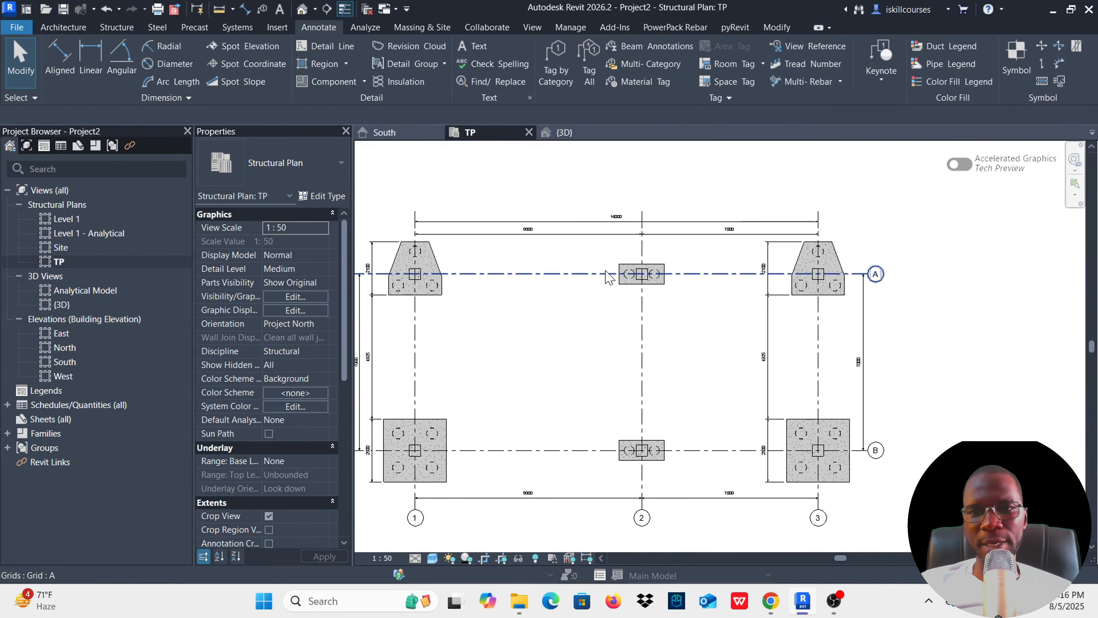
{"action": "scroll", "coordinate": [609, 277], "scroll_direction": "down", "scroll_amount": 2}
{"action": "scroll", "coordinate": [594, 288], "scroll_direction": "down", "scroll_amount": 1}
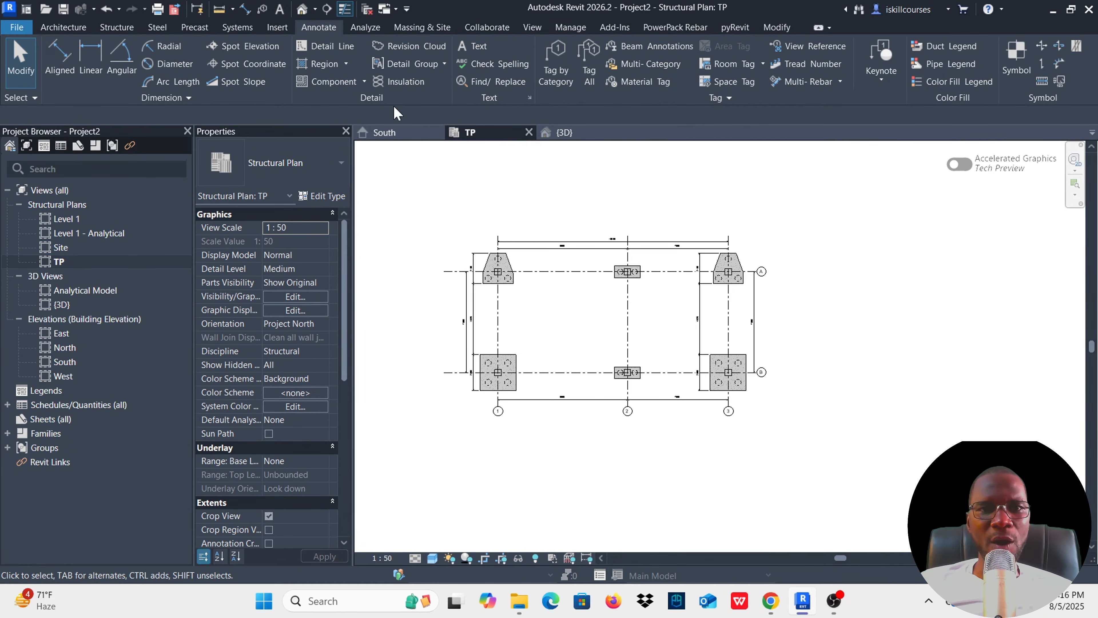
{"action": "left_click", "coordinate": [557, 62]}
{"action": "scroll", "coordinate": [511, 295], "scroll_direction": "up", "scroll_amount": 2}
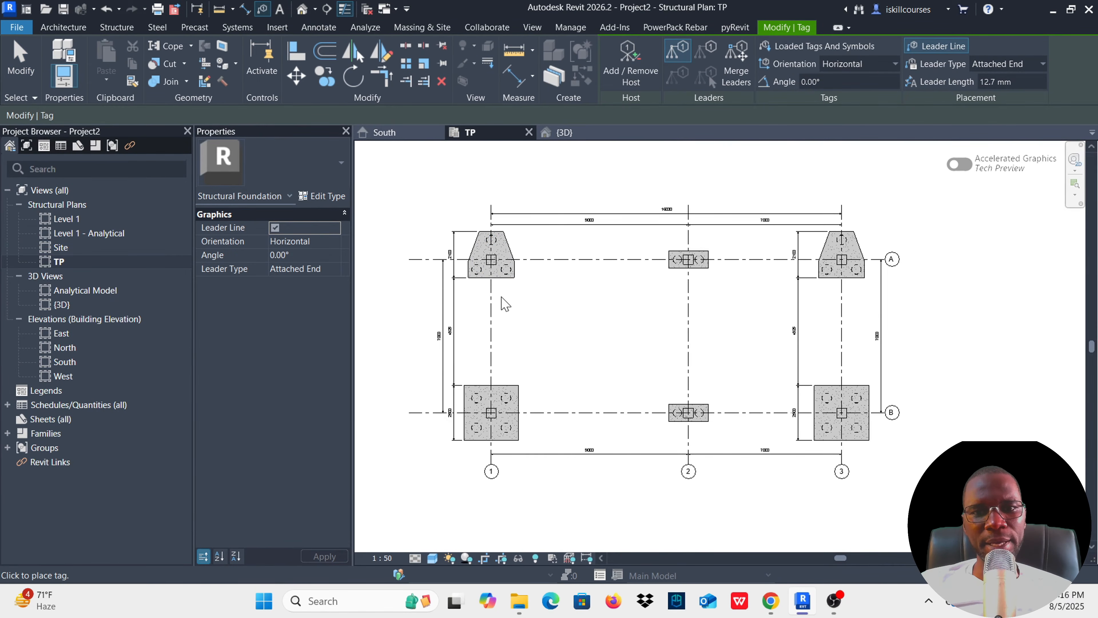
{"action": "scroll", "coordinate": [506, 304], "scroll_direction": "up", "scroll_amount": 3}
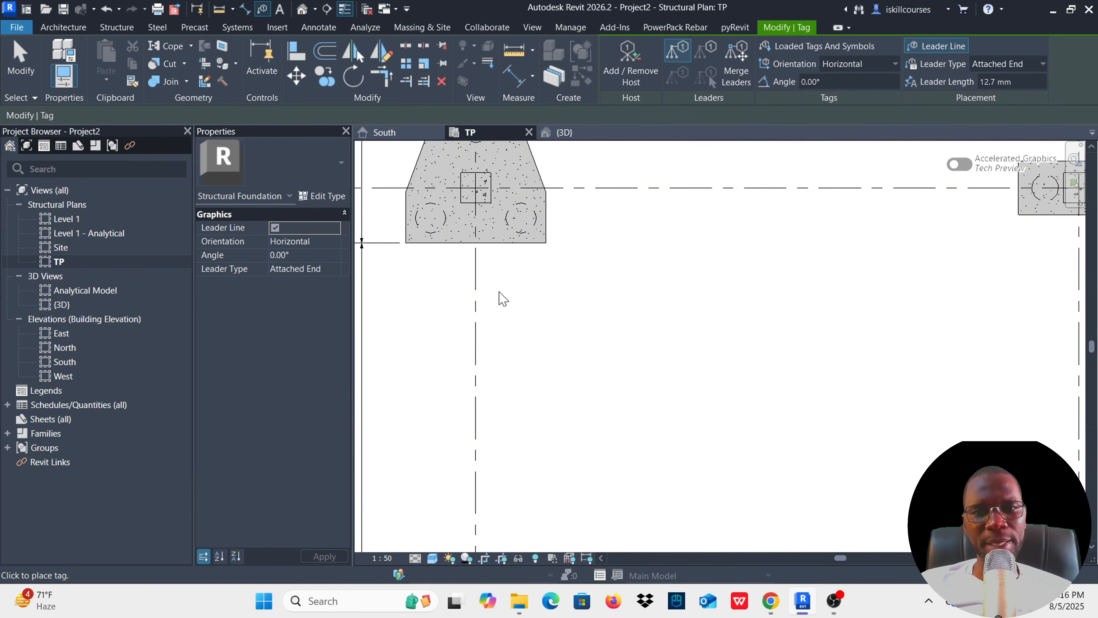
{"action": "left_click", "coordinate": [507, 268]}
{"action": "scroll", "coordinate": [512, 305], "scroll_direction": "down", "scroll_amount": 2}
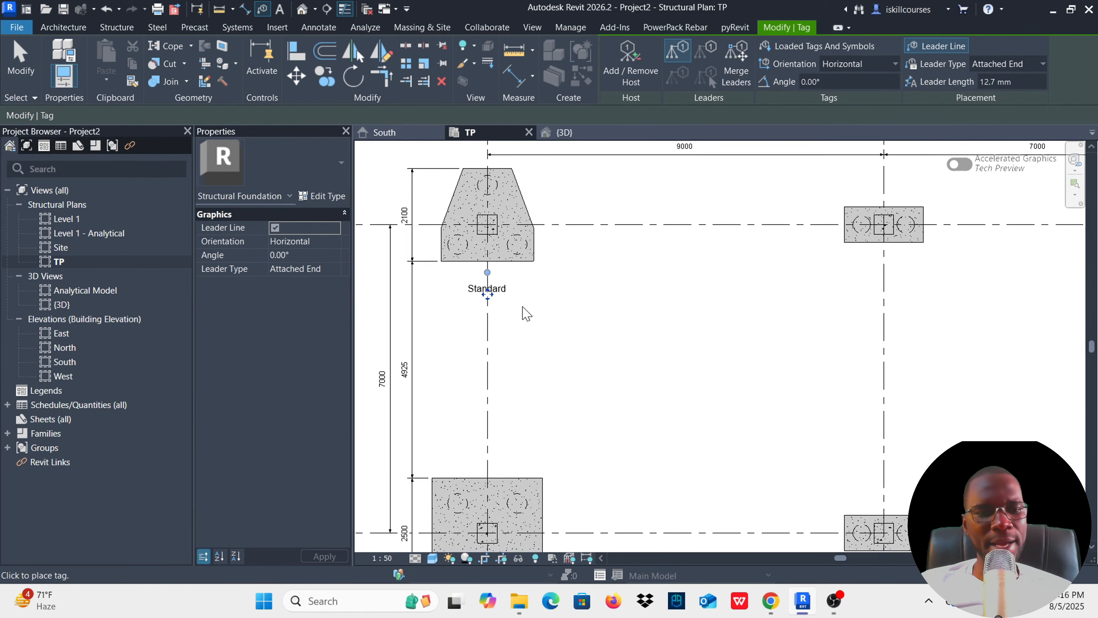
{"action": "scroll", "coordinate": [522, 311], "scroll_direction": "down", "scroll_amount": 2}
{"action": "scroll", "coordinate": [502, 290], "scroll_direction": "up", "scroll_amount": 4}
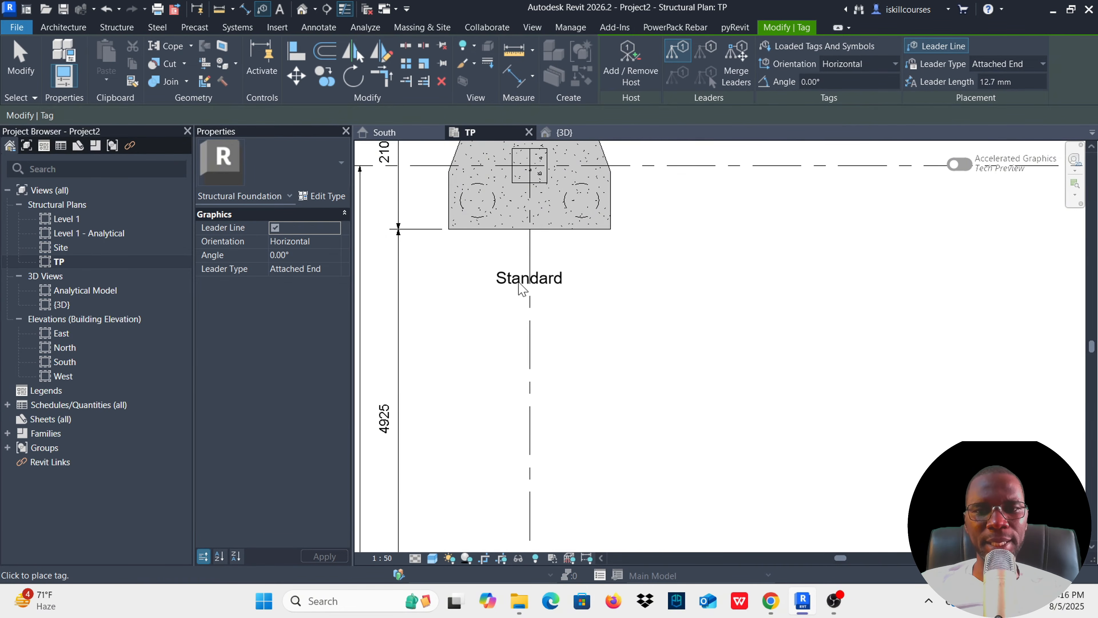
{"action": "right_click", "coordinate": [674, 234]}
{"action": "left_click", "coordinate": [685, 236]}
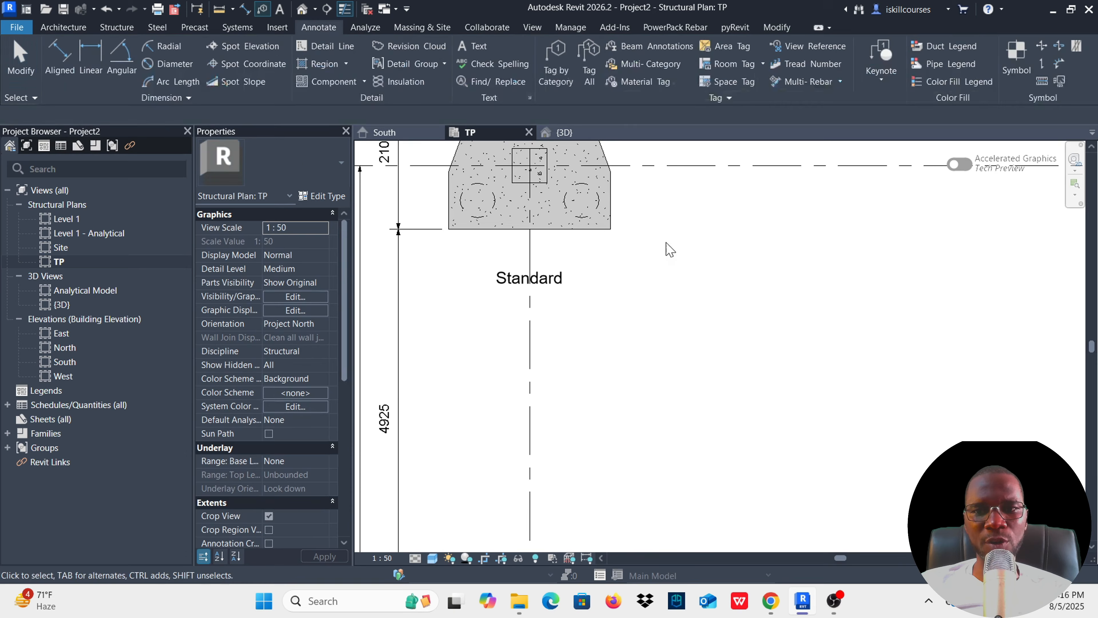
Open the M_Structural Foundation Tag family of the placed pile cap tag for editing.
{"action": "left_click", "coordinate": [609, 230]}
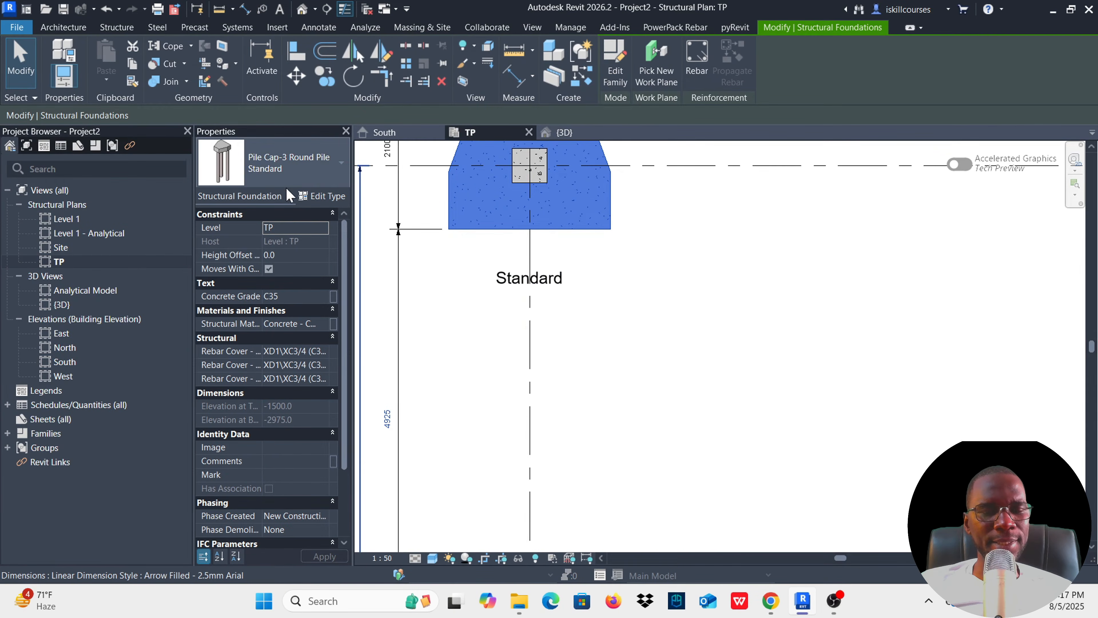
{"action": "left_click", "coordinate": [683, 296]}
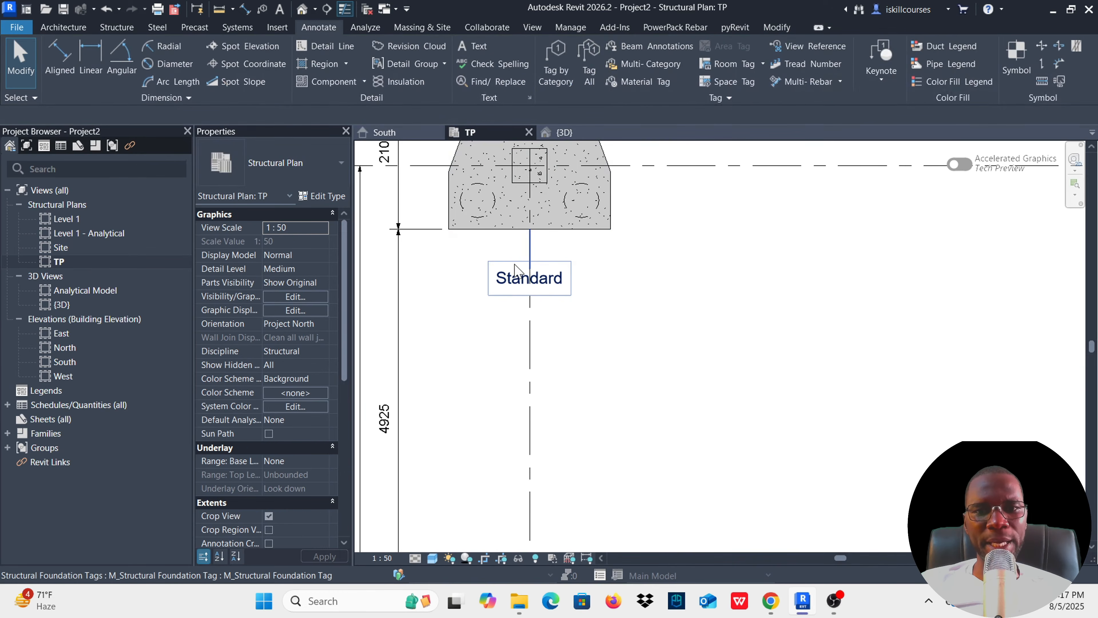
{"action": "left_click", "coordinate": [532, 288]}
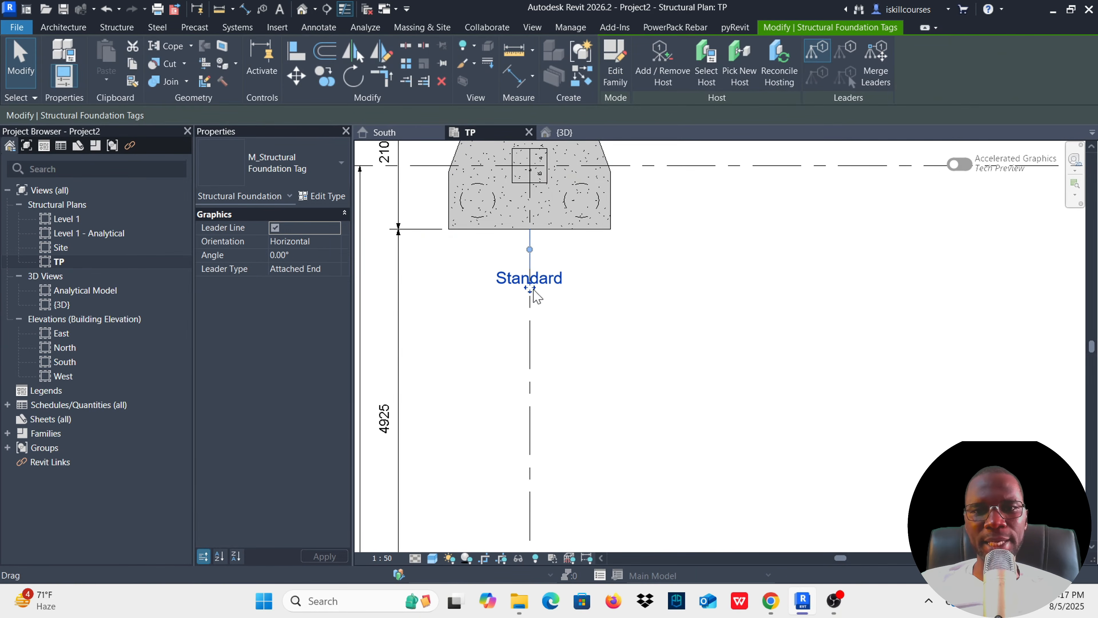
{"action": "left_click", "coordinate": [617, 65]}
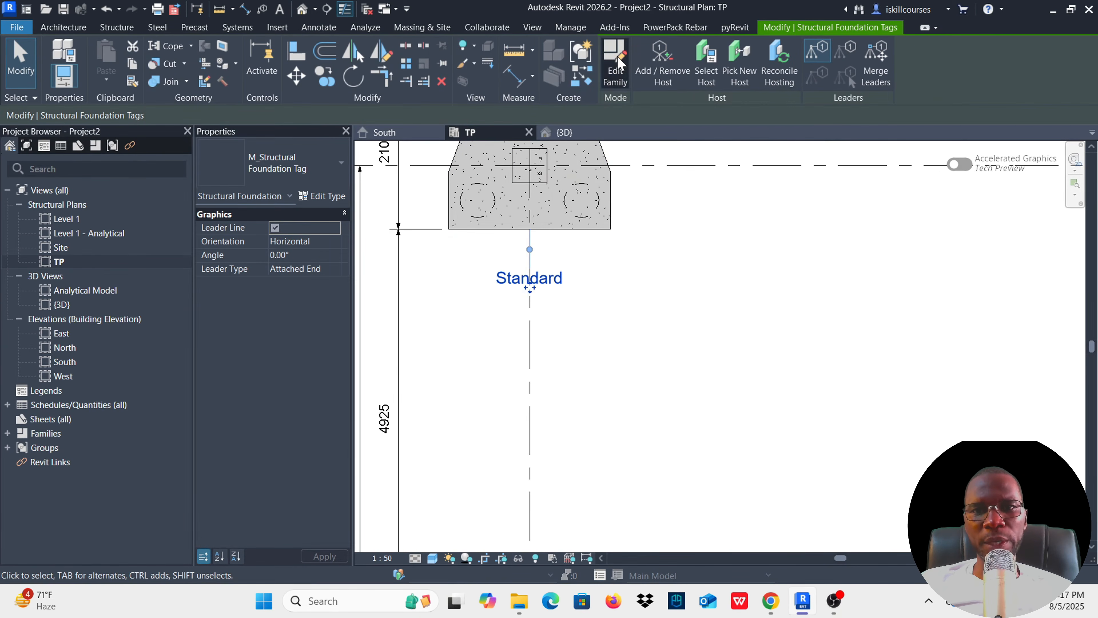
{"action": "scroll", "coordinate": [688, 368], "scroll_direction": "down", "scroll_amount": 1}
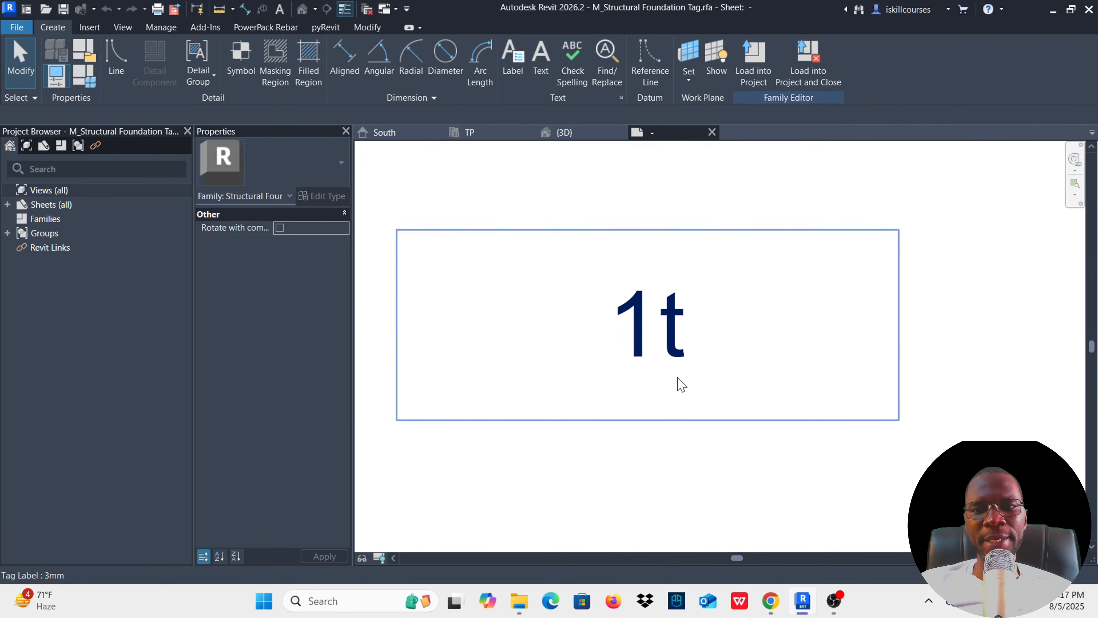
{"action": "scroll", "coordinate": [681, 381], "scroll_direction": "up", "scroll_amount": 2}
{"action": "scroll", "coordinate": [605, 368], "scroll_direction": "down", "scroll_amount": 1}
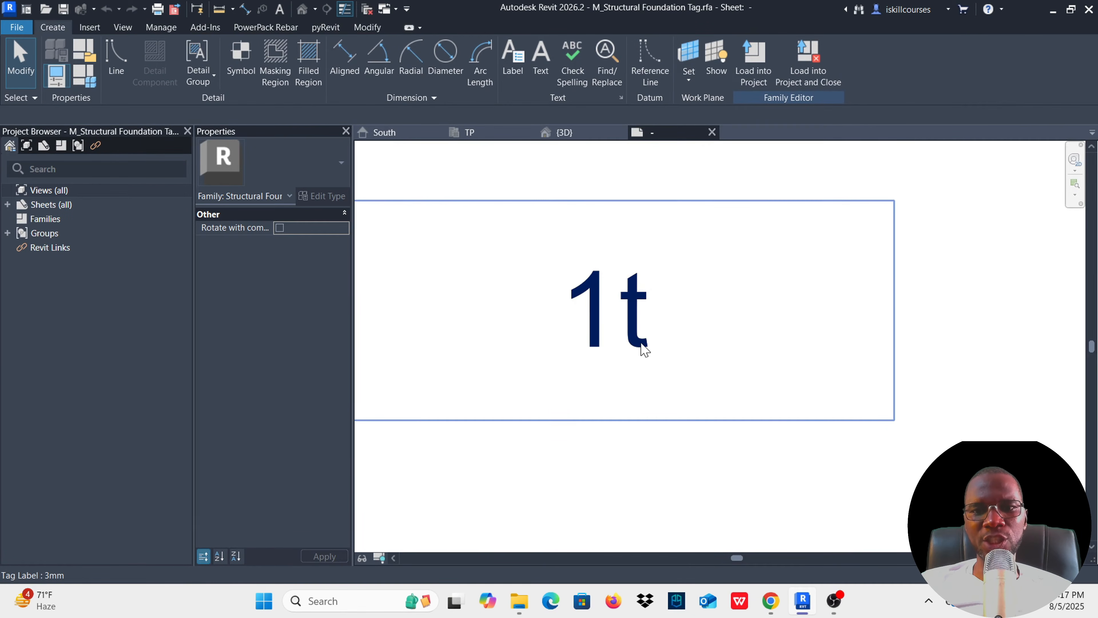
Remove the Type Name parameter from the foundation tag's label.
{"action": "left_click", "coordinate": [629, 303]}
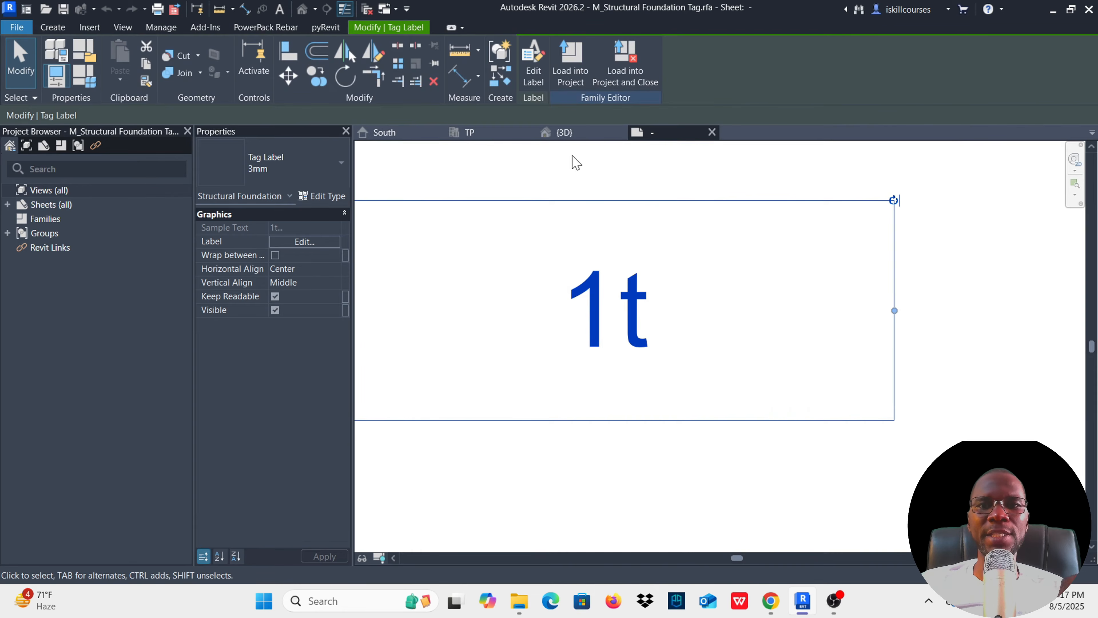
{"action": "left_click", "coordinate": [534, 65]}
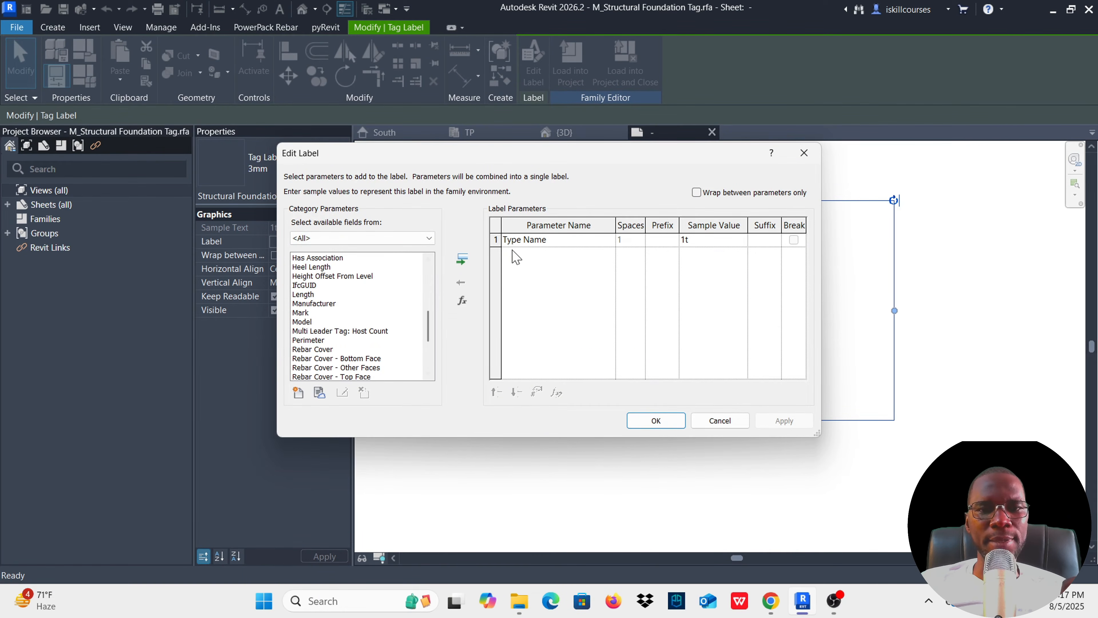
{"action": "left_click", "coordinate": [497, 241]}
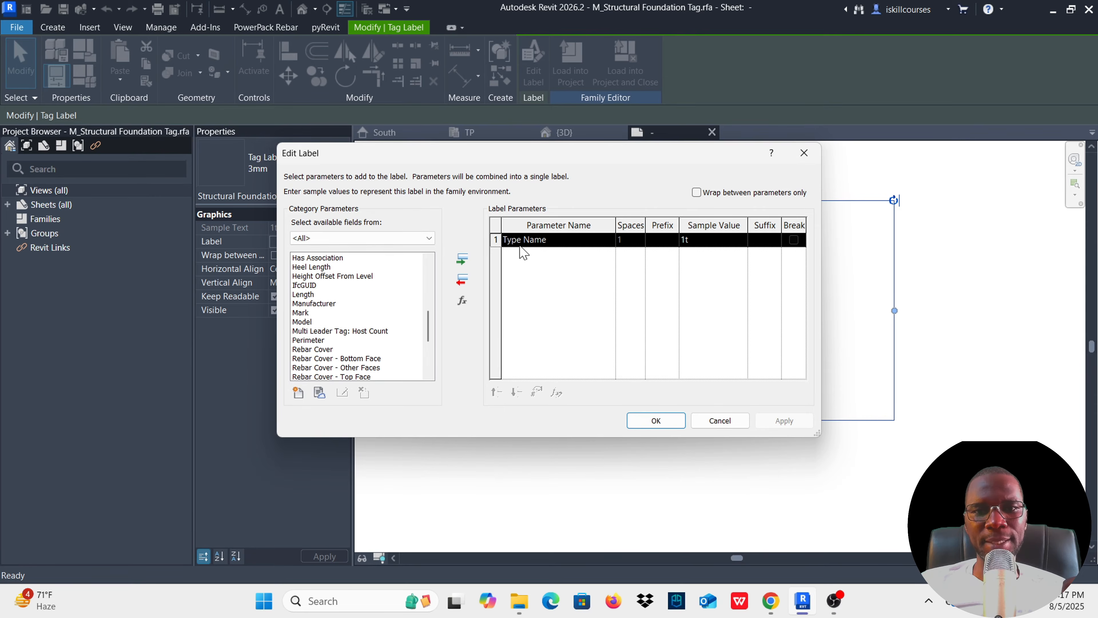
{"action": "left_click", "coordinate": [462, 282]}
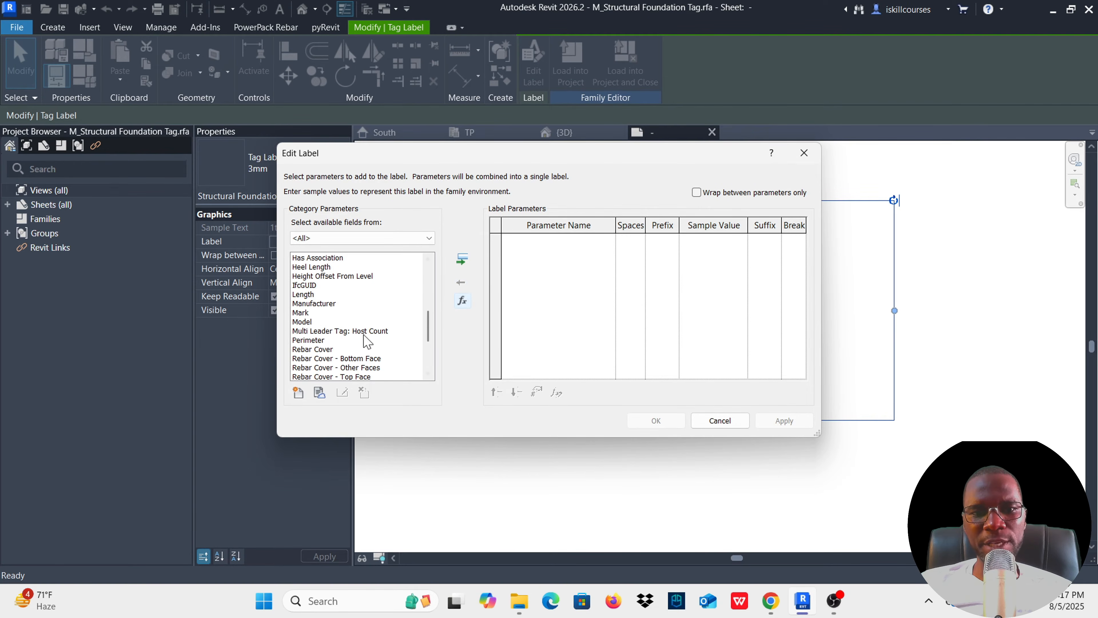
Add the Type Mark parameter to the foundation tag's label and apply the label change.
{"action": "left_click", "coordinate": [318, 304]}
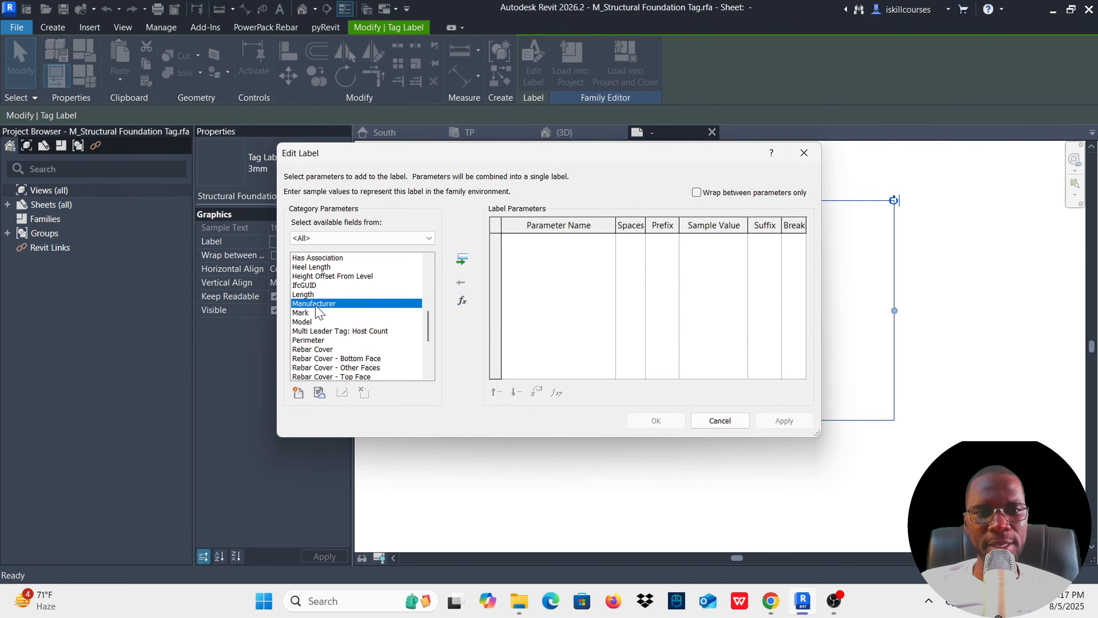
{"action": "scroll", "coordinate": [319, 310], "scroll_direction": "down", "scroll_amount": 2}
{"action": "left_click", "coordinate": [321, 368], "text": "ctrl"}
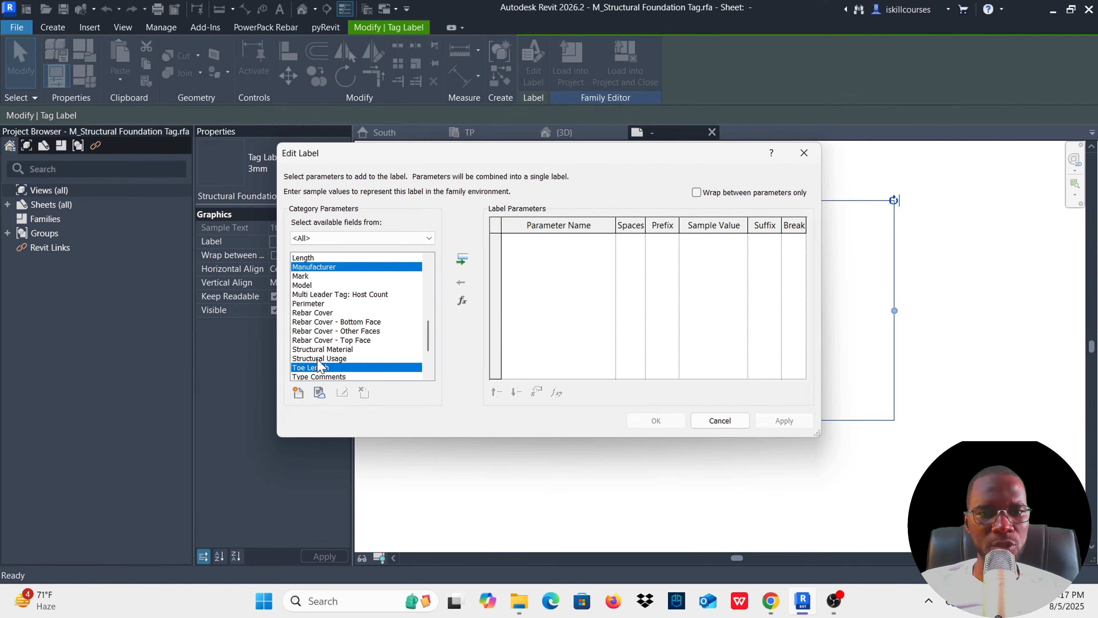
{"action": "scroll", "coordinate": [324, 368], "scroll_direction": "down", "scroll_amount": 1}
{"action": "left_click", "coordinate": [321, 369]}
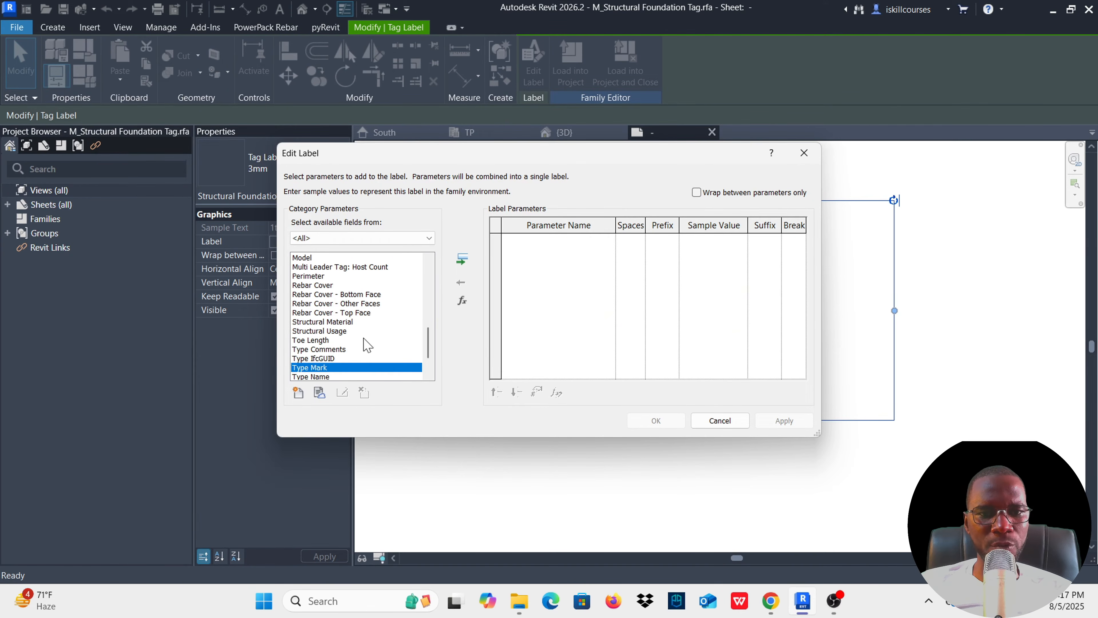
{"action": "left_click", "coordinate": [462, 260]}
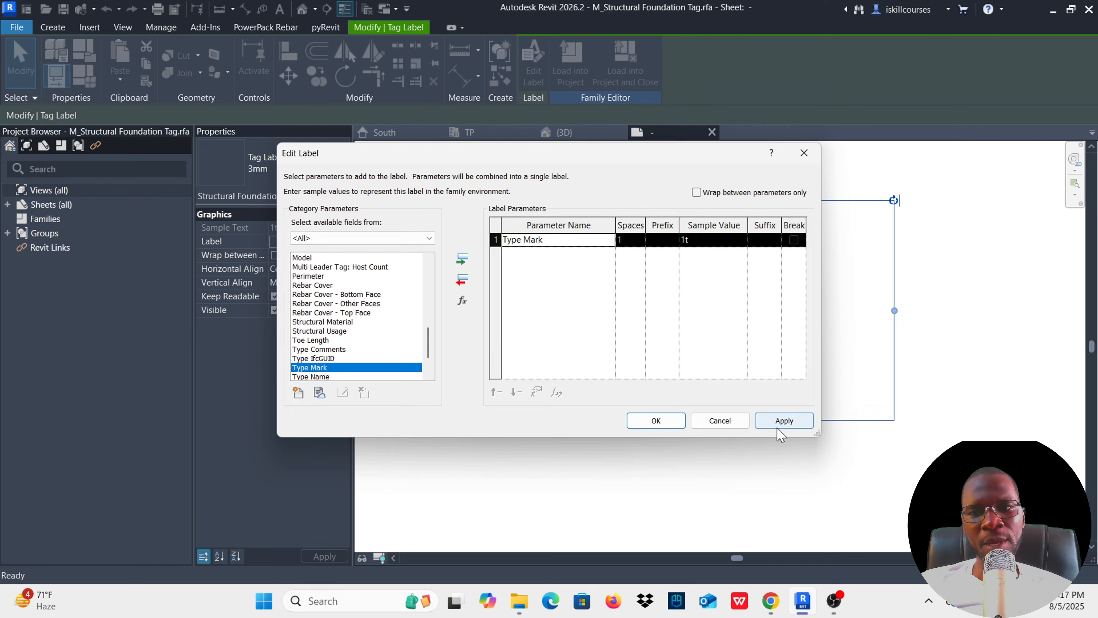
{"action": "left_click", "coordinate": [783, 421]}
{"action": "left_click", "coordinate": [644, 419]}
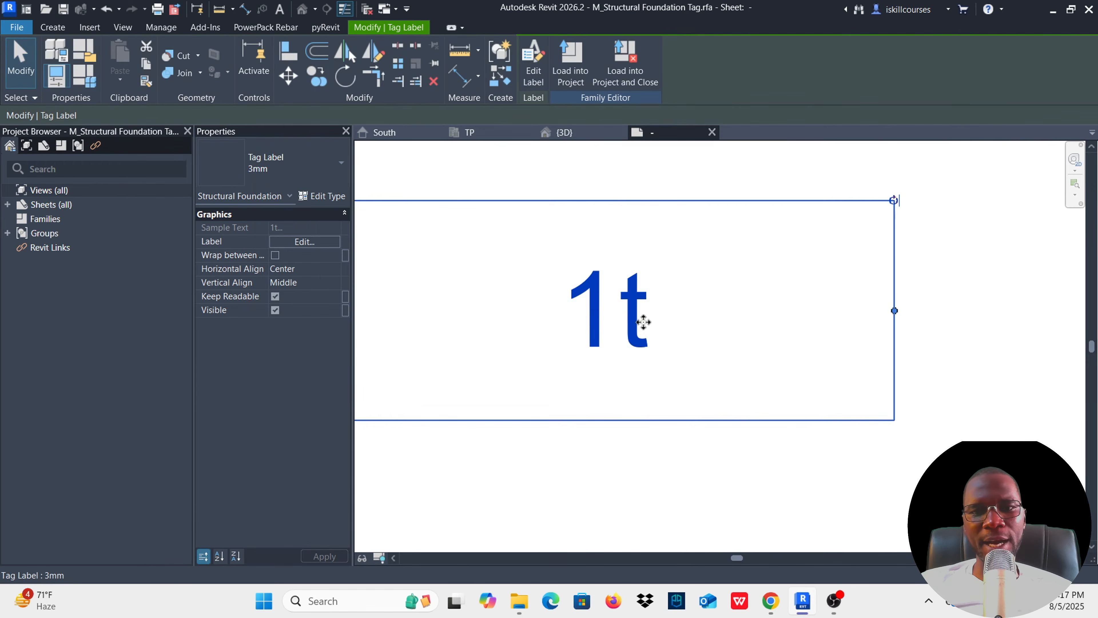
Make the text of the 3mm tag label type bold.
{"action": "scroll", "coordinate": [651, 304], "scroll_direction": "down", "scroll_amount": 4}
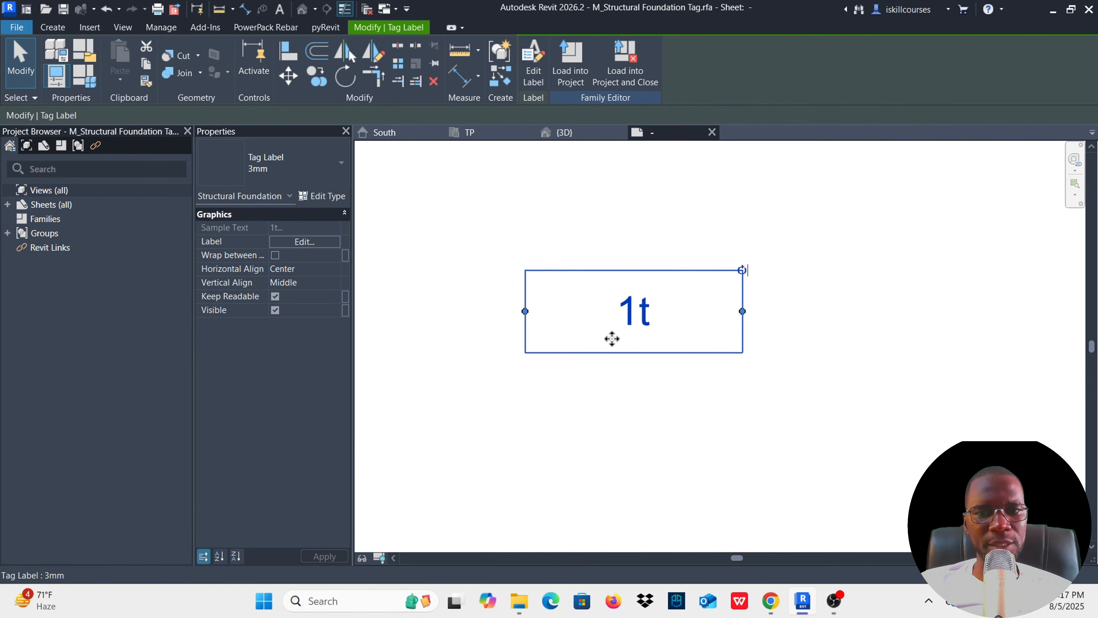
{"action": "left_click", "coordinate": [328, 197]}
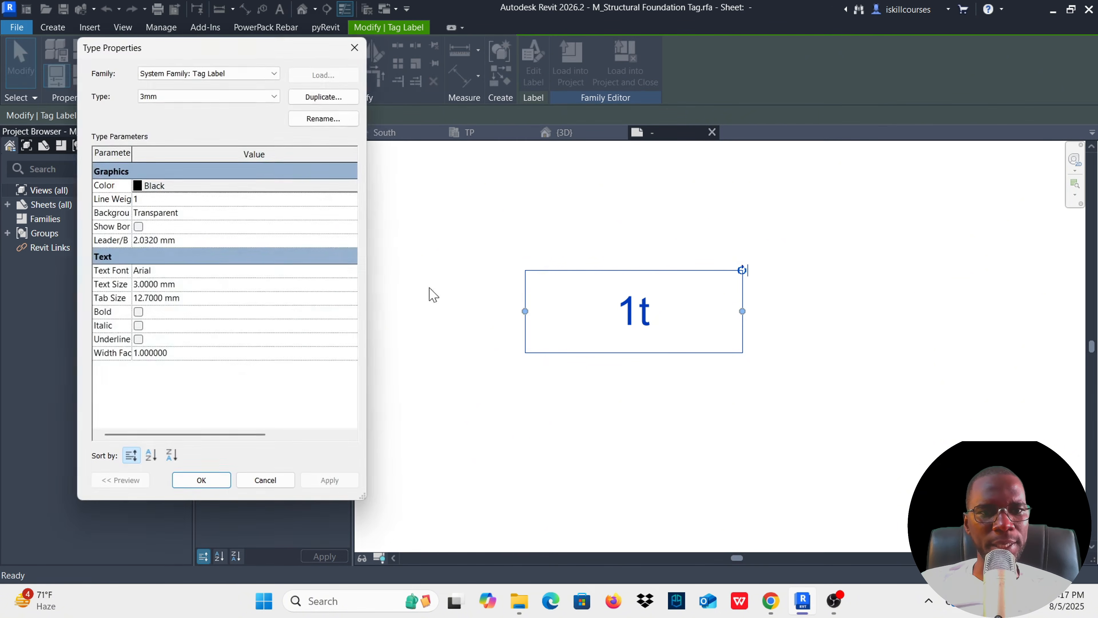
{"action": "left_click", "coordinate": [138, 311]}
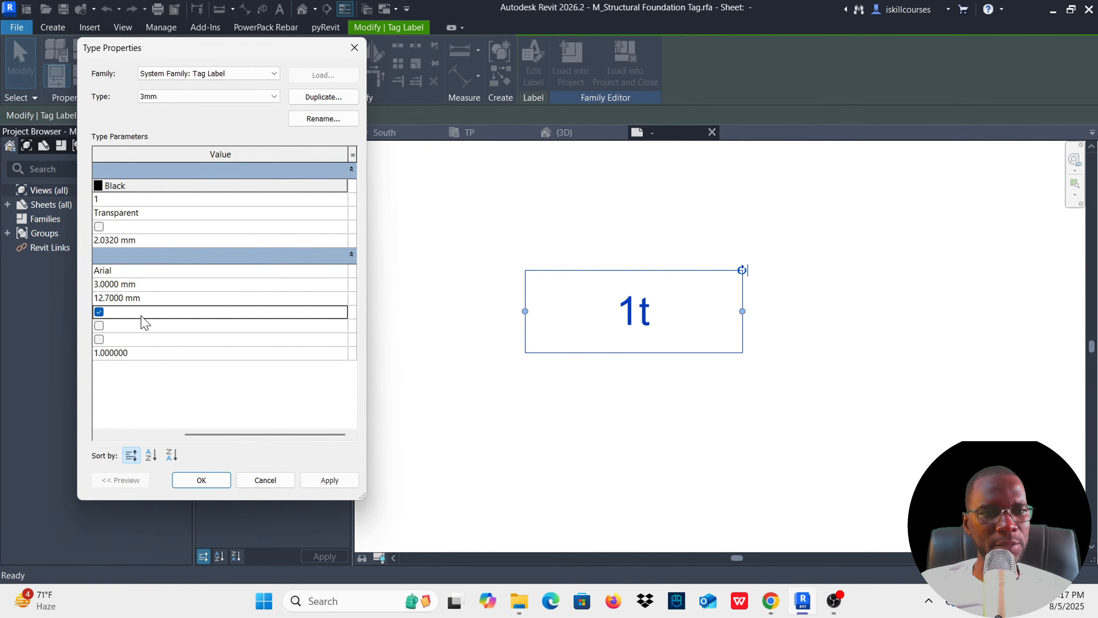
{"action": "left_click", "coordinate": [339, 482]}
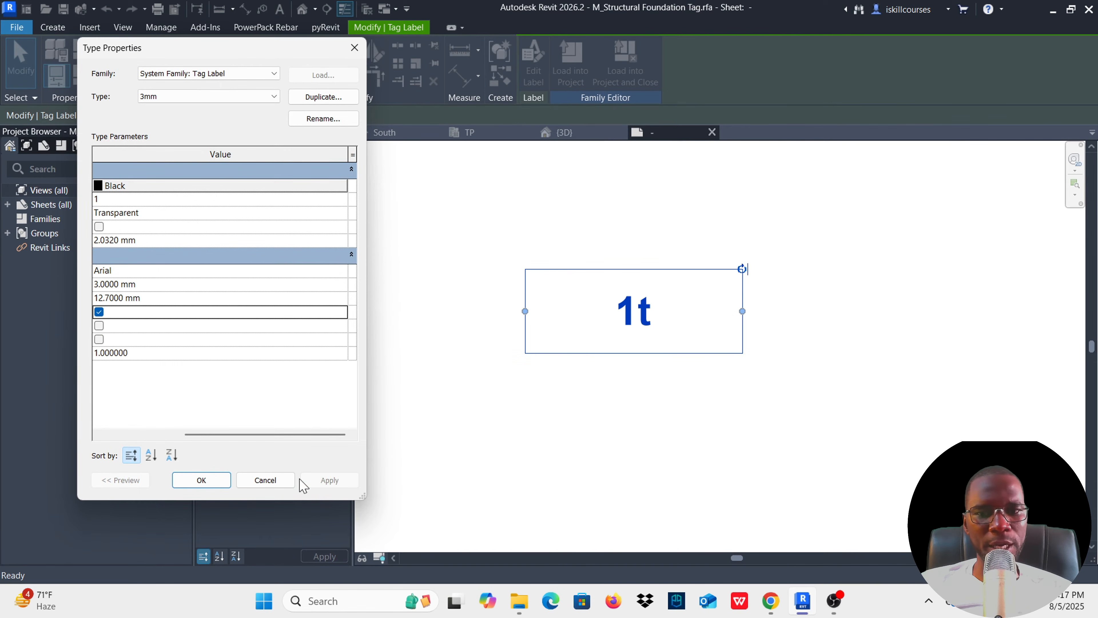
Load the bold foundation tag family into the project, overwriting the existing version.
{"action": "left_click", "coordinate": [205, 481]}
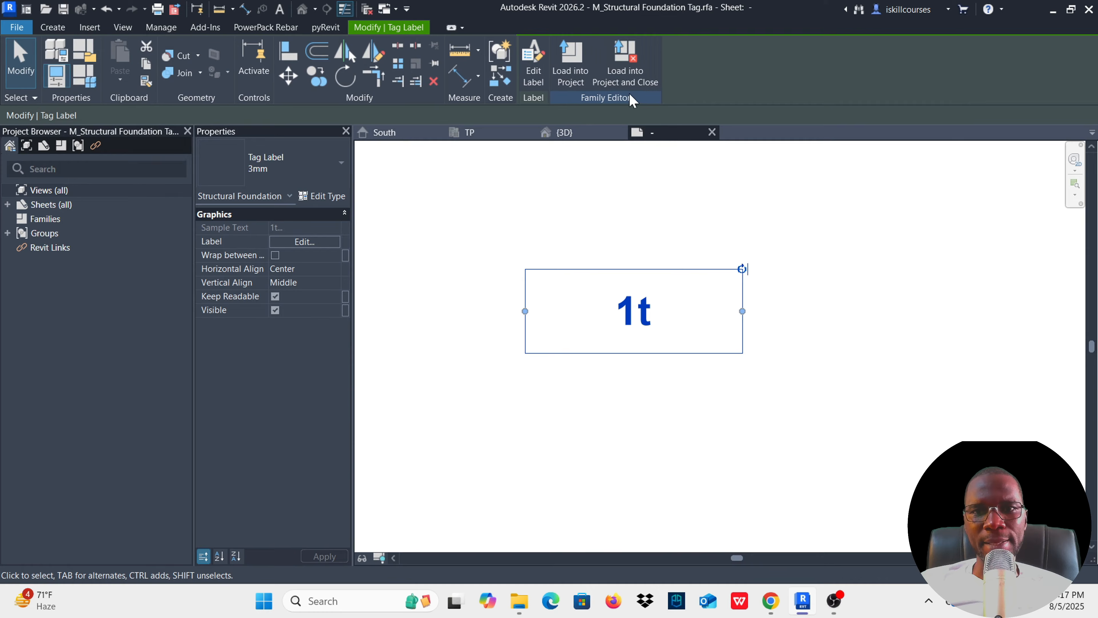
{"action": "left_click", "coordinate": [571, 58]}
{"action": "left_click", "coordinate": [515, 275]}
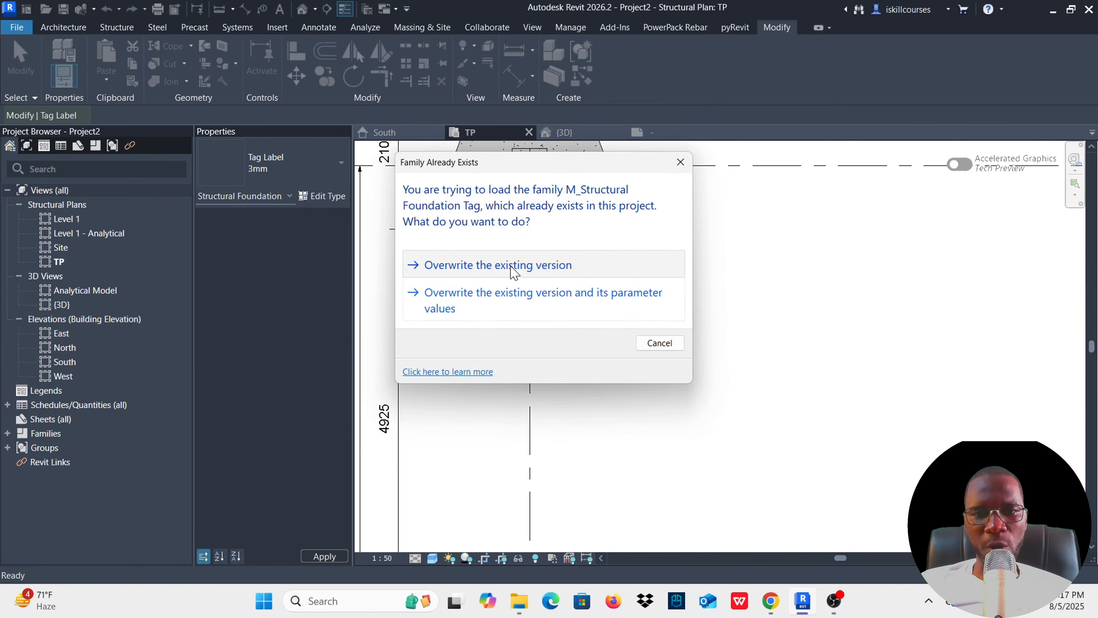
{"action": "scroll", "coordinate": [541, 327], "scroll_direction": "down", "scroll_amount": 2}
{"action": "scroll", "coordinate": [541, 328], "scroll_direction": "down", "scroll_amount": 2}
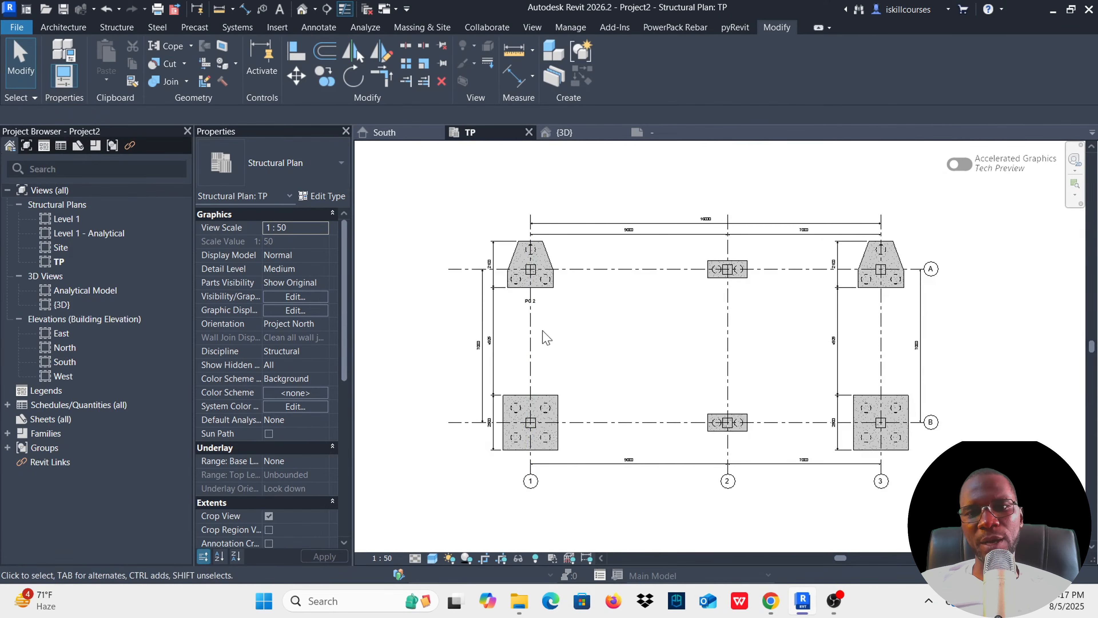
{"action": "scroll", "coordinate": [544, 311], "scroll_direction": "up", "scroll_amount": 5}
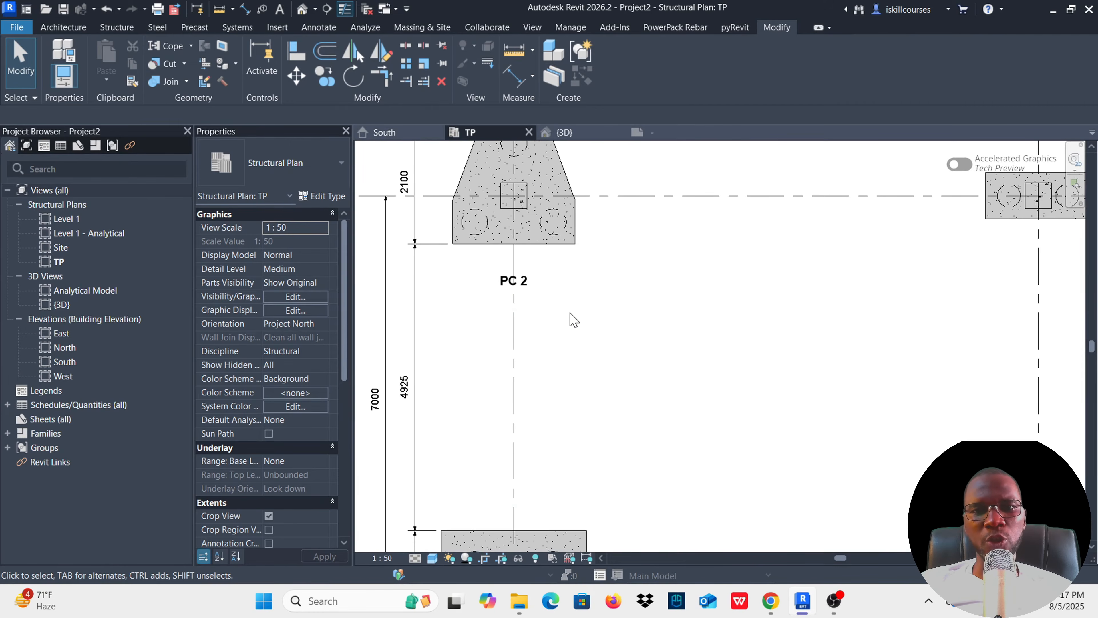
Place matching foundation tags below the row A pile caps at grids 2 and 3.
{"action": "left_click", "coordinate": [515, 282]}
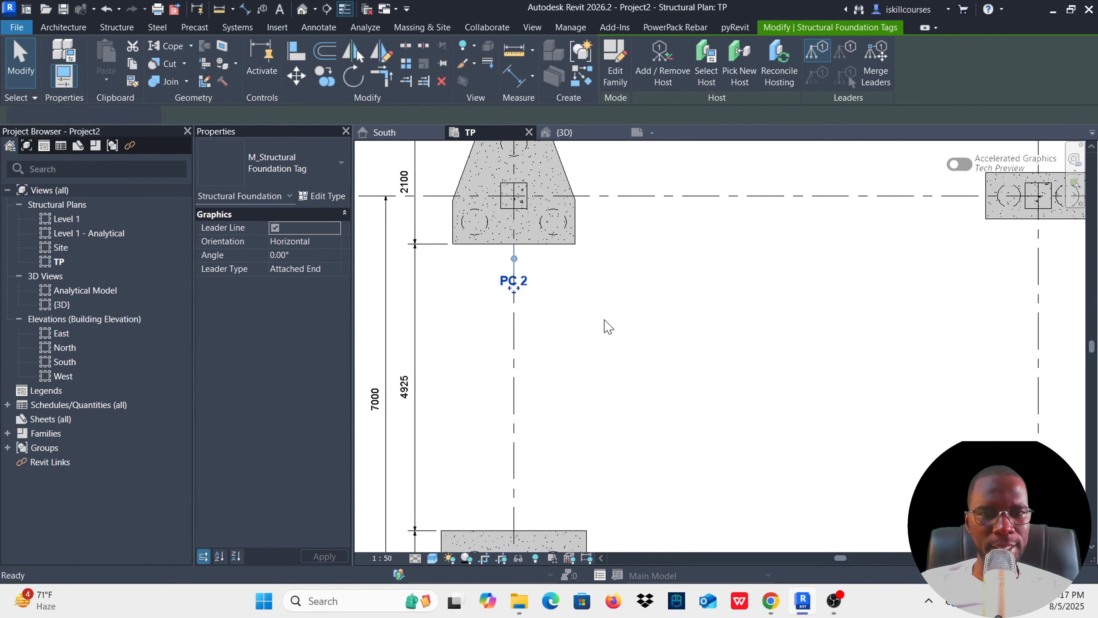
{"action": "key", "text": "t"}
{"action": "key", "text": "g"}
{"action": "scroll", "coordinate": [609, 327], "scroll_direction": "down", "scroll_amount": 3}
{"action": "scroll", "coordinate": [748, 282], "scroll_direction": "up", "scroll_amount": 3}
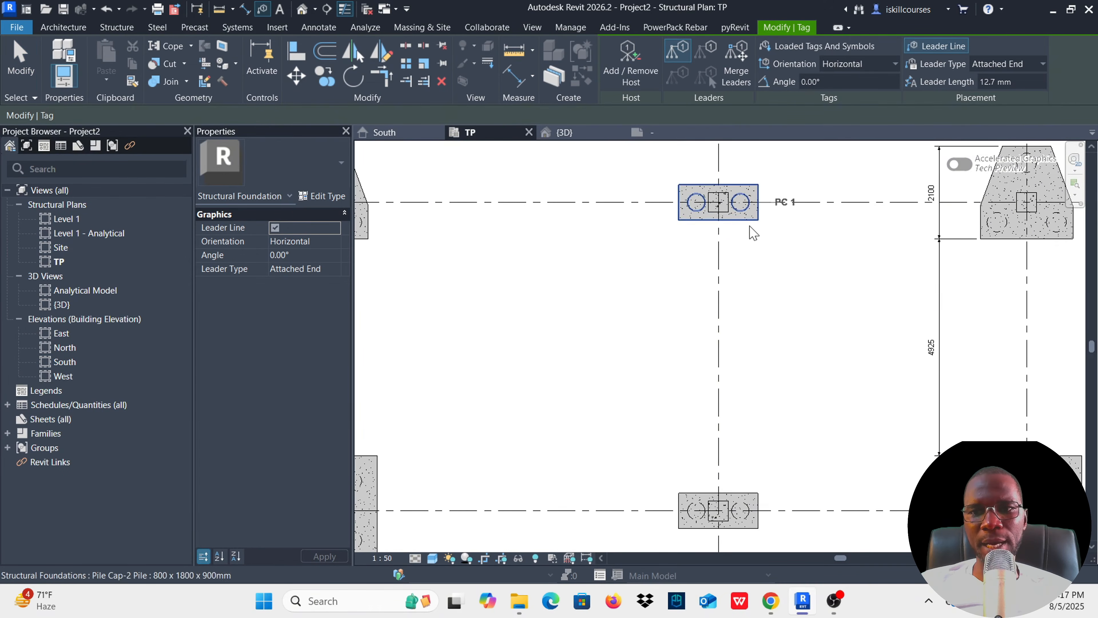
{"action": "left_click", "coordinate": [730, 227]}
{"action": "scroll", "coordinate": [615, 233], "scroll_direction": "down", "scroll_amount": 3}
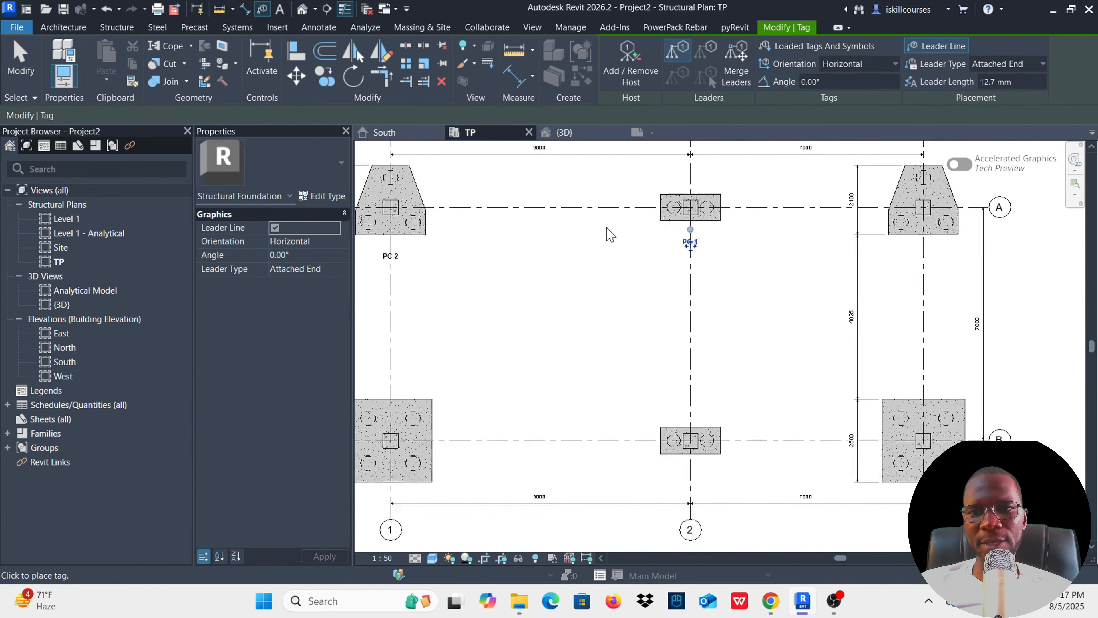
{"action": "scroll", "coordinate": [890, 253], "scroll_direction": "up", "scroll_amount": 3}
{"action": "scroll", "coordinate": [851, 234], "scroll_direction": "down", "scroll_amount": 3}
{"action": "left_click", "coordinate": [851, 234]}
Tag the row B pile caps at grids 3, 2 and 1, placing each tag below its cap.
{"action": "scroll", "coordinate": [882, 389], "scroll_direction": "up", "scroll_amount": 2}
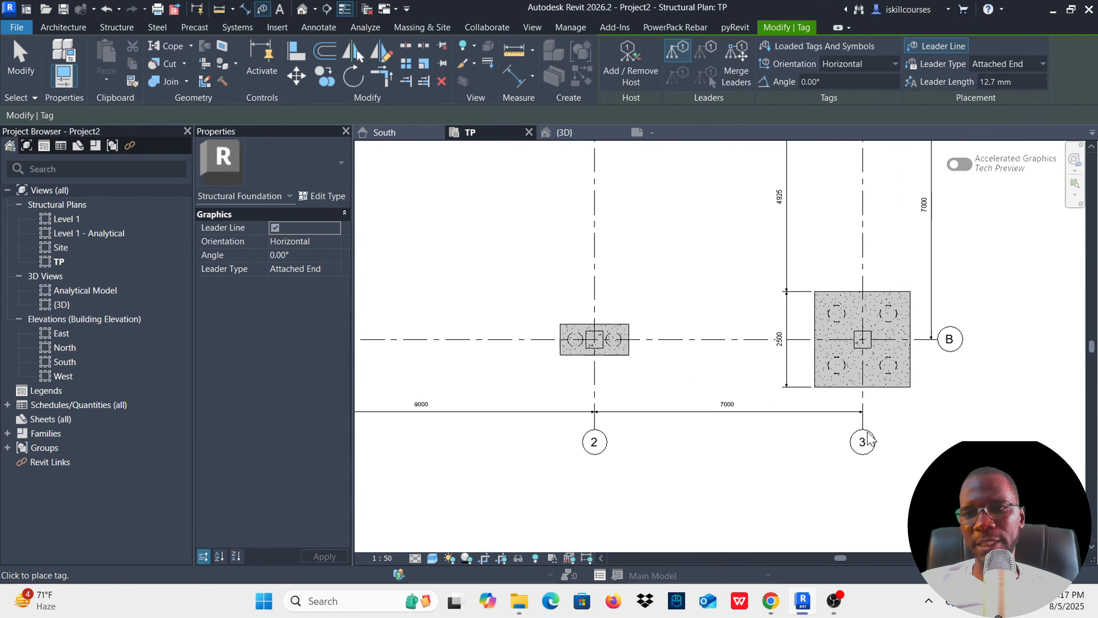
{"action": "scroll", "coordinate": [895, 387], "scroll_direction": "down", "scroll_amount": 2}
{"action": "left_click", "coordinate": [721, 396]}
{"action": "scroll", "coordinate": [722, 396], "scroll_direction": "up", "scroll_amount": 2}
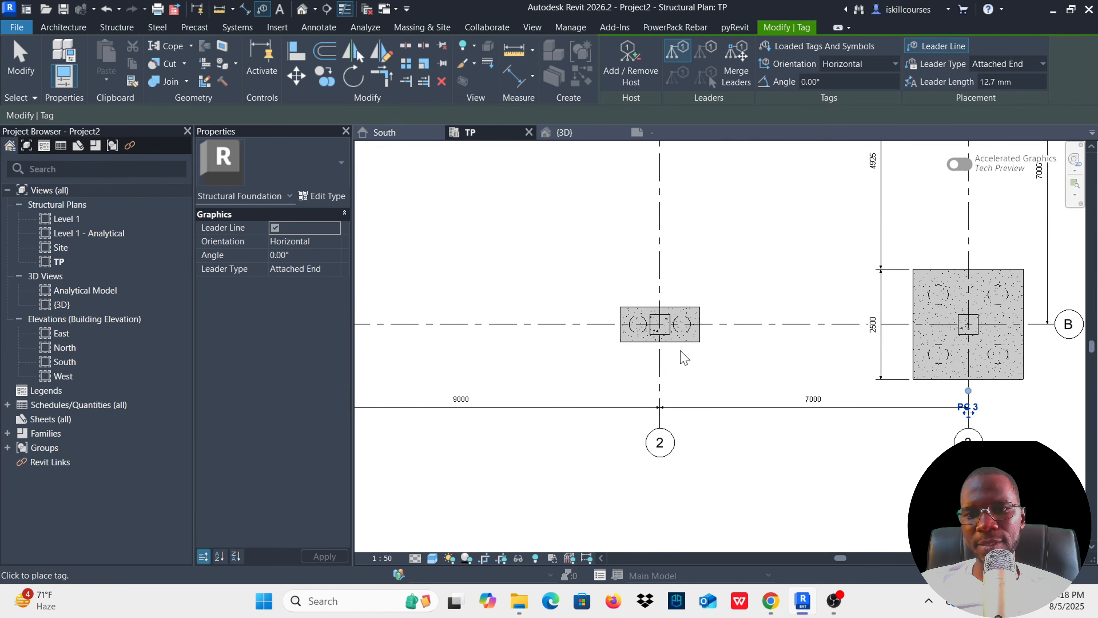
{"action": "scroll", "coordinate": [666, 359], "scroll_direction": "down", "scroll_amount": 3}
{"action": "scroll", "coordinate": [501, 383], "scroll_direction": "up", "scroll_amount": 2}
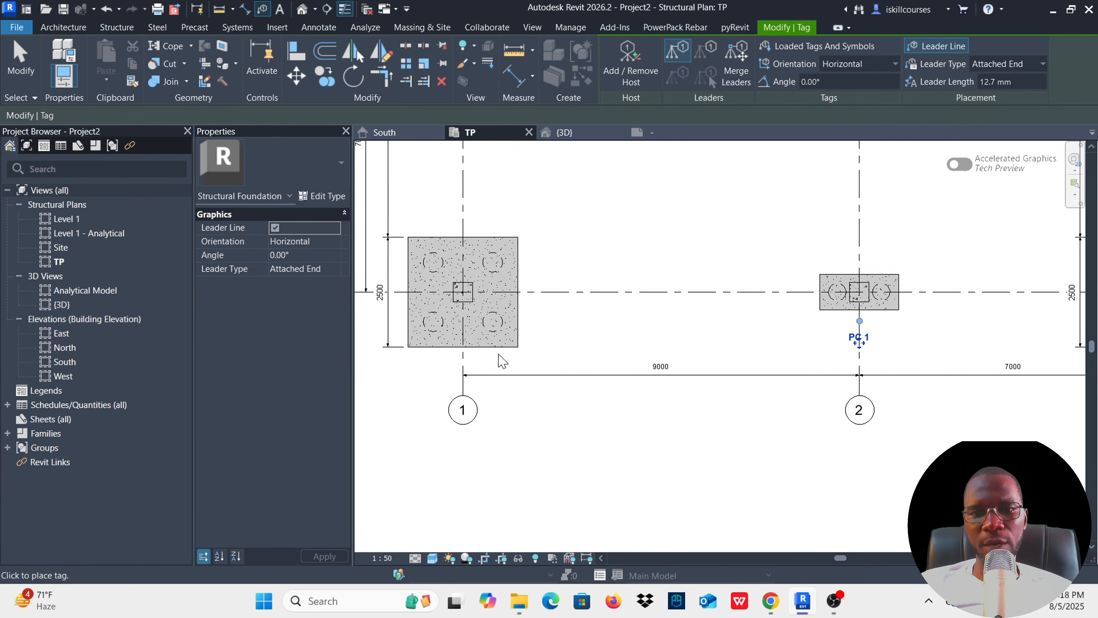
{"action": "left_click", "coordinate": [497, 370]}
{"action": "scroll", "coordinate": [500, 381], "scroll_direction": "down", "scroll_amount": 4}
{"action": "scroll", "coordinate": [681, 271], "scroll_direction": "up", "scroll_amount": 3}
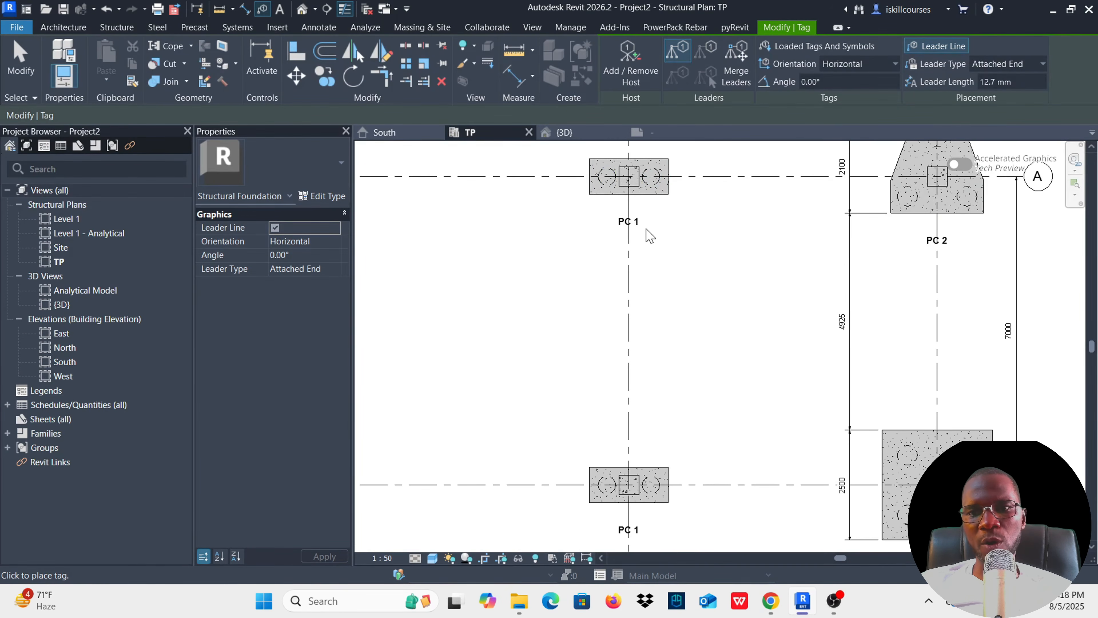
{"action": "scroll", "coordinate": [718, 281], "scroll_direction": "down", "scroll_amount": 2}
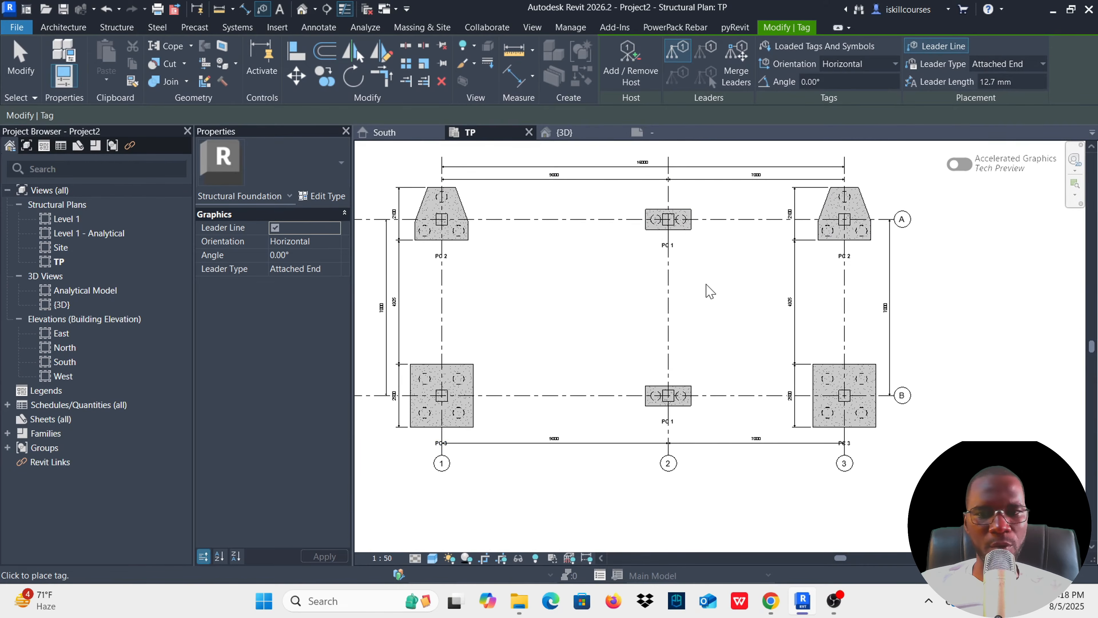
{"action": "key", "text": "Escape"}
Select all foundation tag instances in the view and move them up closer to their pile caps.
{"action": "scroll", "coordinate": [700, 269], "scroll_direction": "up", "scroll_amount": 5}
{"action": "left_click", "coordinate": [663, 227]}
{"action": "right_click", "coordinate": [666, 229]}
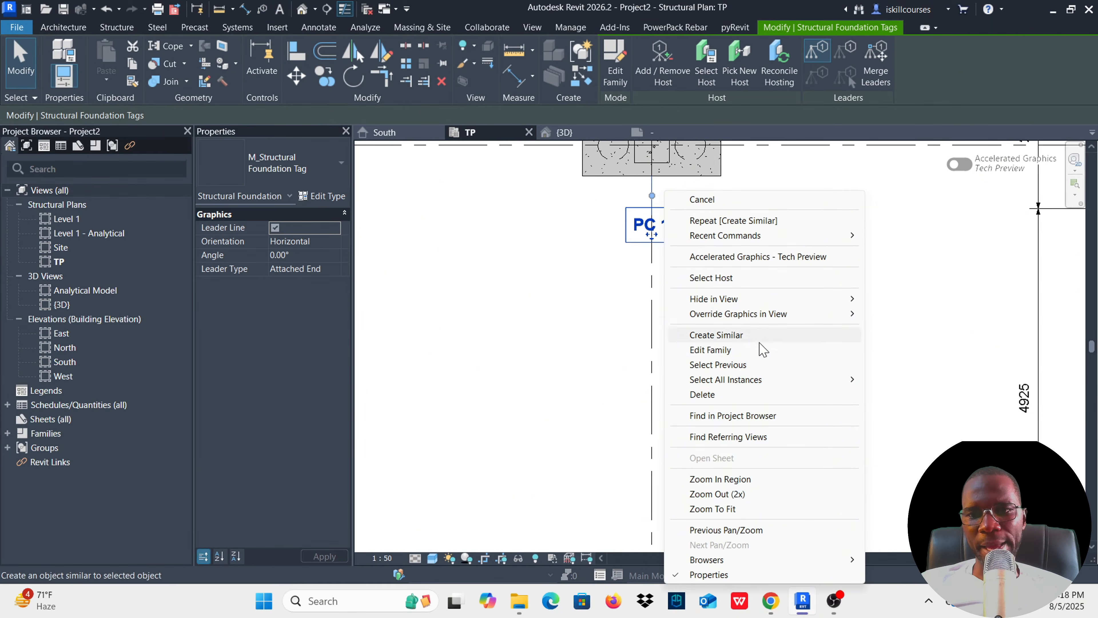
{"action": "mouse_move", "coordinate": [783, 380]}
{"action": "left_click", "coordinate": [908, 378]}
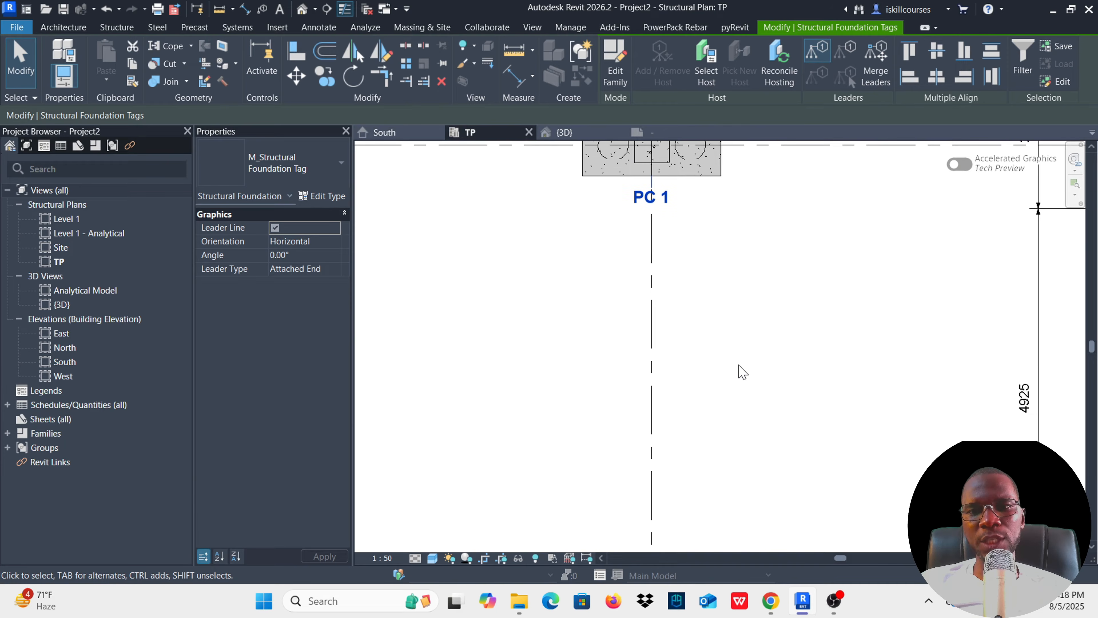
{"action": "left_click", "coordinate": [730, 346]}
Open the foundation tag family for editing and set its 3mm label type's text size to 5 mm.
{"action": "scroll", "coordinate": [653, 283], "scroll_direction": "down", "scroll_amount": 11}
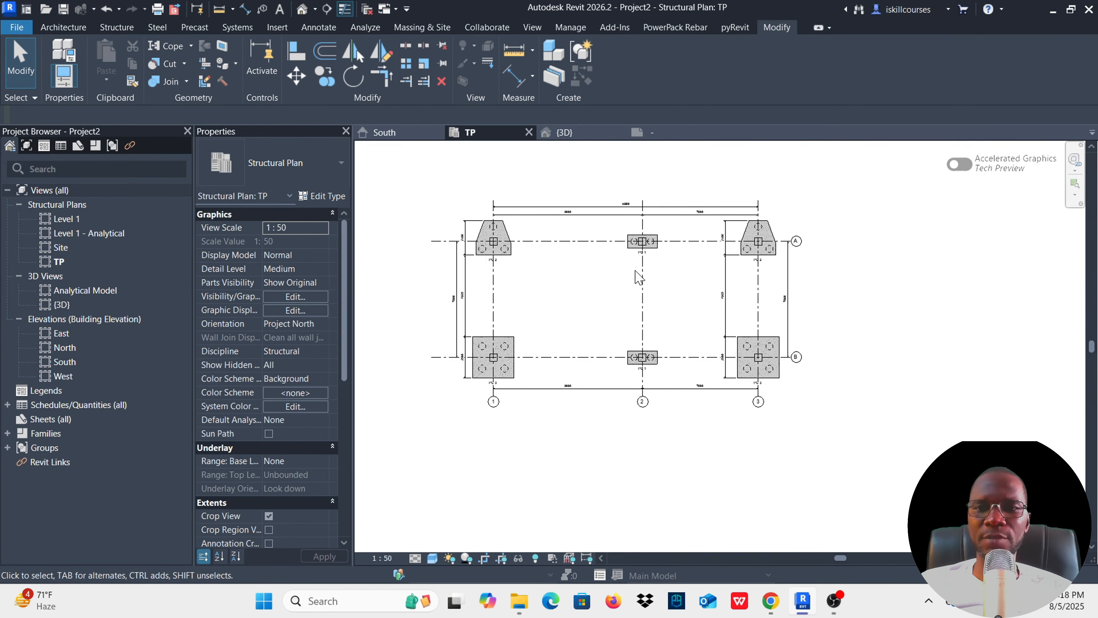
{"action": "scroll", "coordinate": [501, 272], "scroll_direction": "up", "scroll_amount": 8}
{"action": "scroll", "coordinate": [480, 242], "scroll_direction": "up", "scroll_amount": 3}
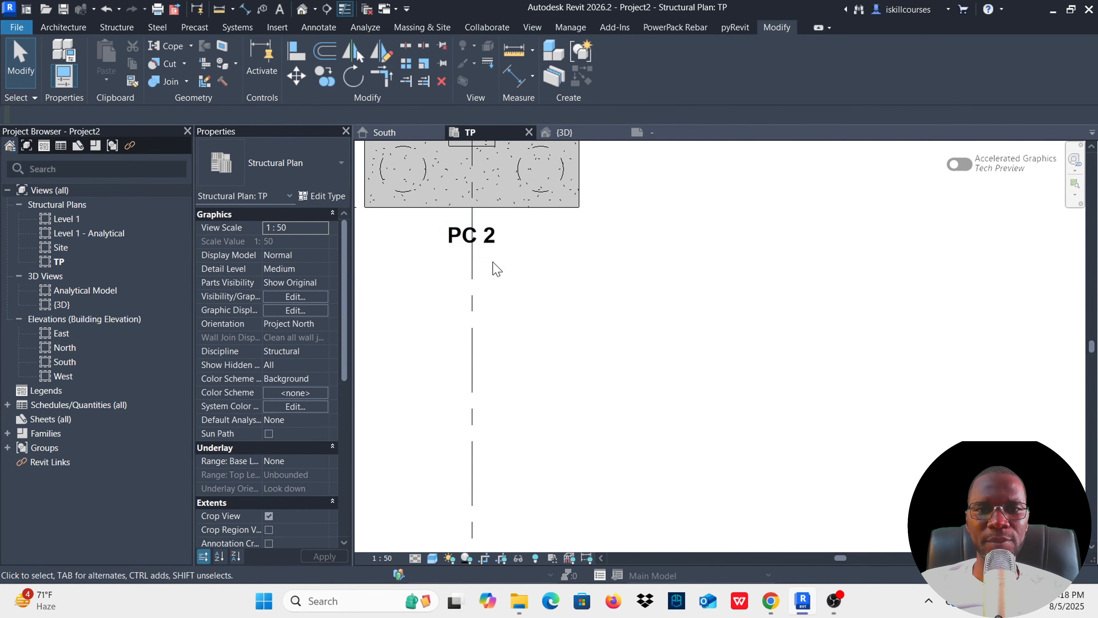
{"action": "left_click", "coordinate": [472, 236]}
{"action": "left_click", "coordinate": [622, 58]}
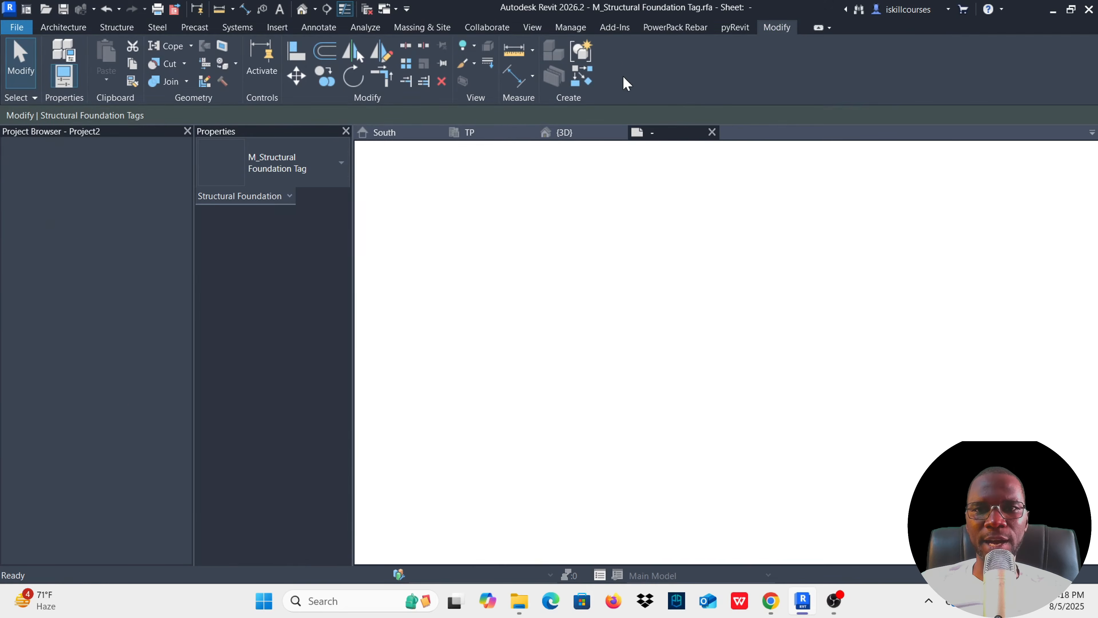
{"action": "left_click", "coordinate": [656, 327]}
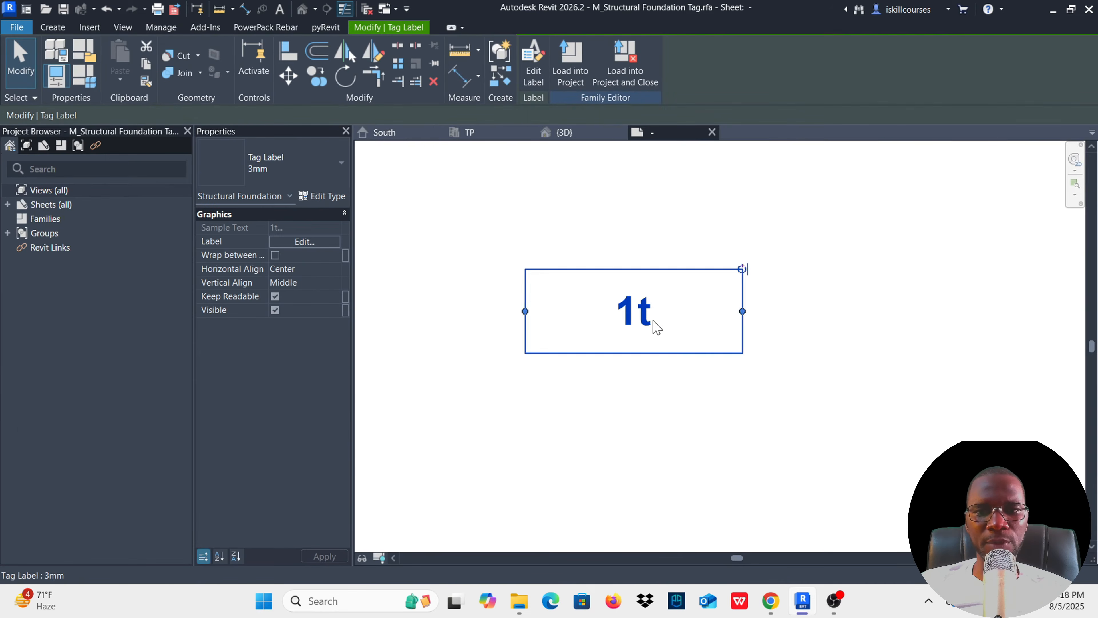
{"action": "left_click", "coordinate": [324, 196]}
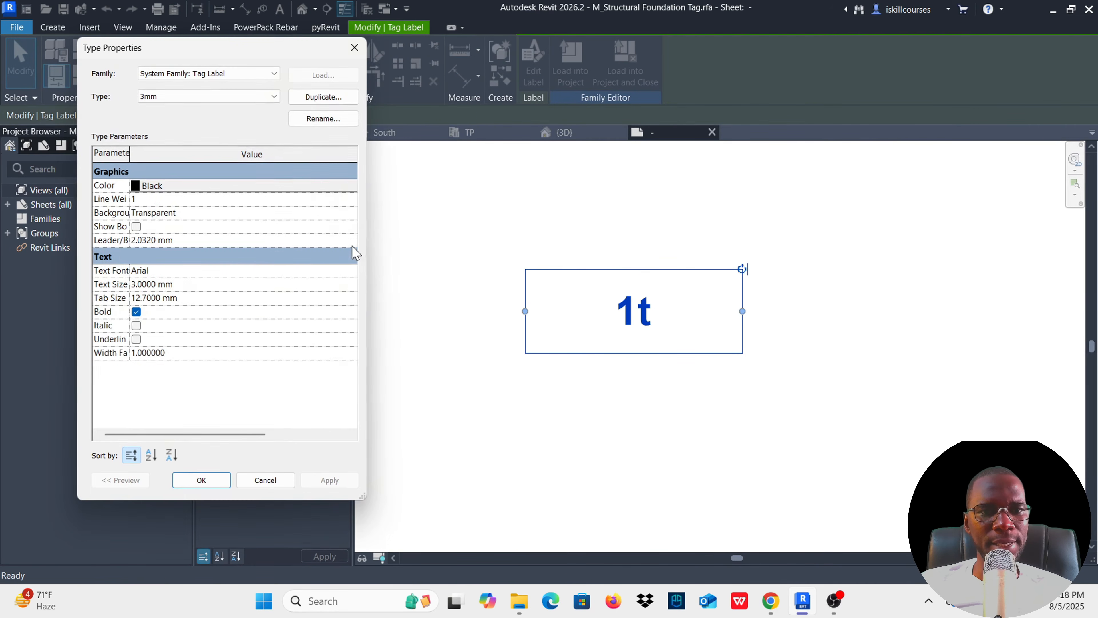
{"action": "left_click", "coordinate": [202, 286]}
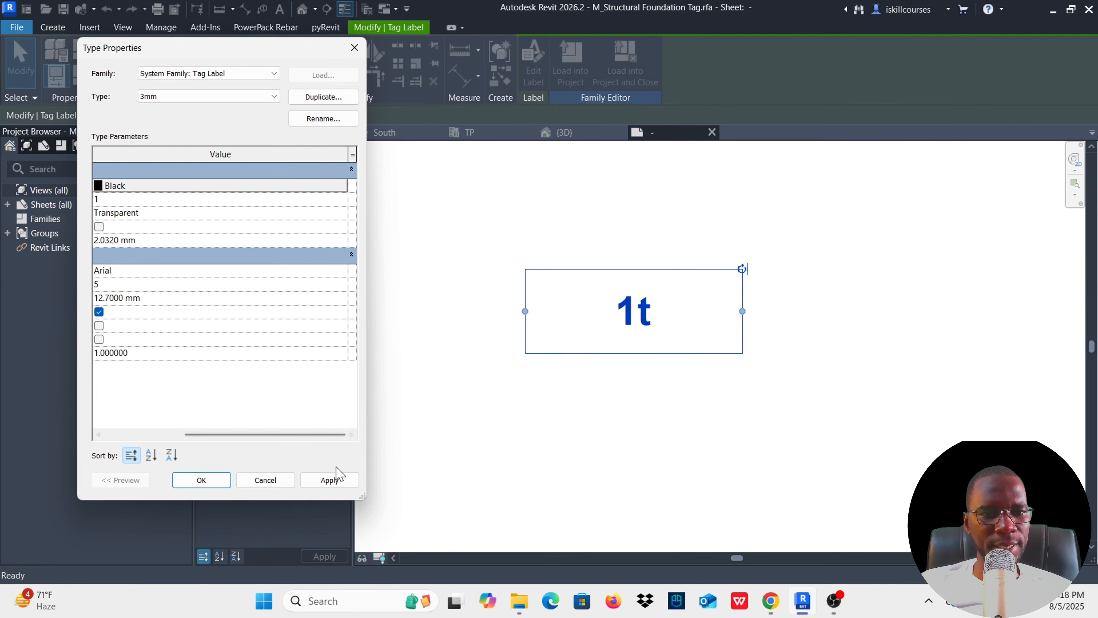
{"action": "left_click", "coordinate": [330, 480]}
{"action": "left_click", "coordinate": [204, 480]}
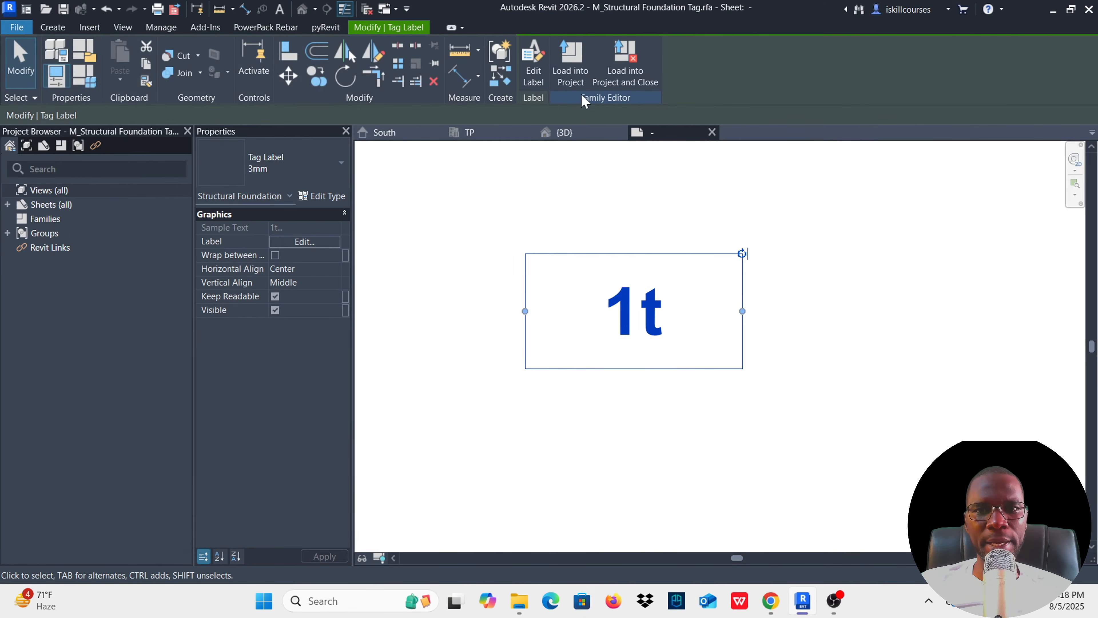
Reload the resized foundation tag into the project, overwriting the existing version.
{"action": "left_click", "coordinate": [571, 65]}
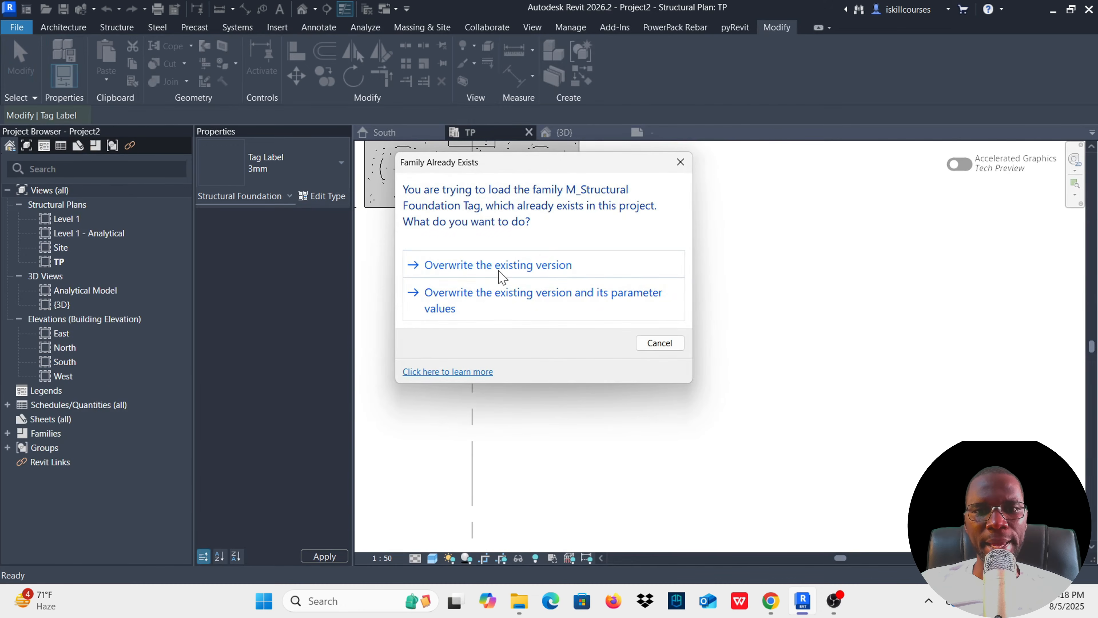
{"action": "left_click", "coordinate": [501, 274]}
{"action": "scroll", "coordinate": [511, 277], "scroll_direction": "down", "scroll_amount": 4}
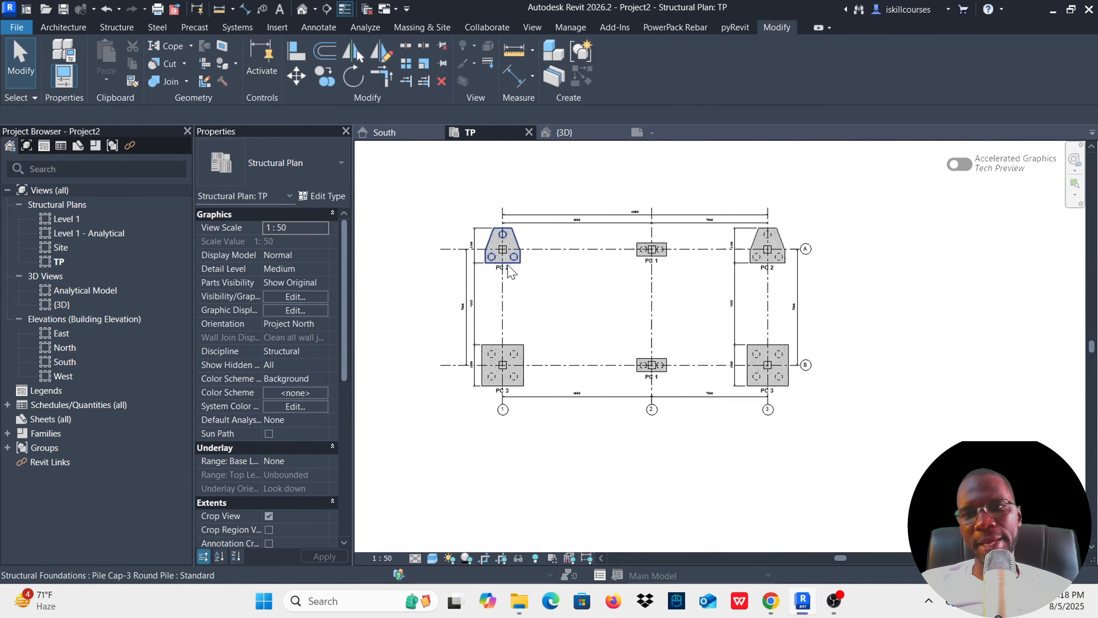
{"action": "scroll", "coordinate": [562, 337], "scroll_direction": "down", "scroll_amount": 2}
{"action": "scroll", "coordinate": [540, 294], "scroll_direction": "up", "scroll_amount": 4}
{"action": "scroll", "coordinate": [694, 373], "scroll_direction": "down", "scroll_amount": 4}
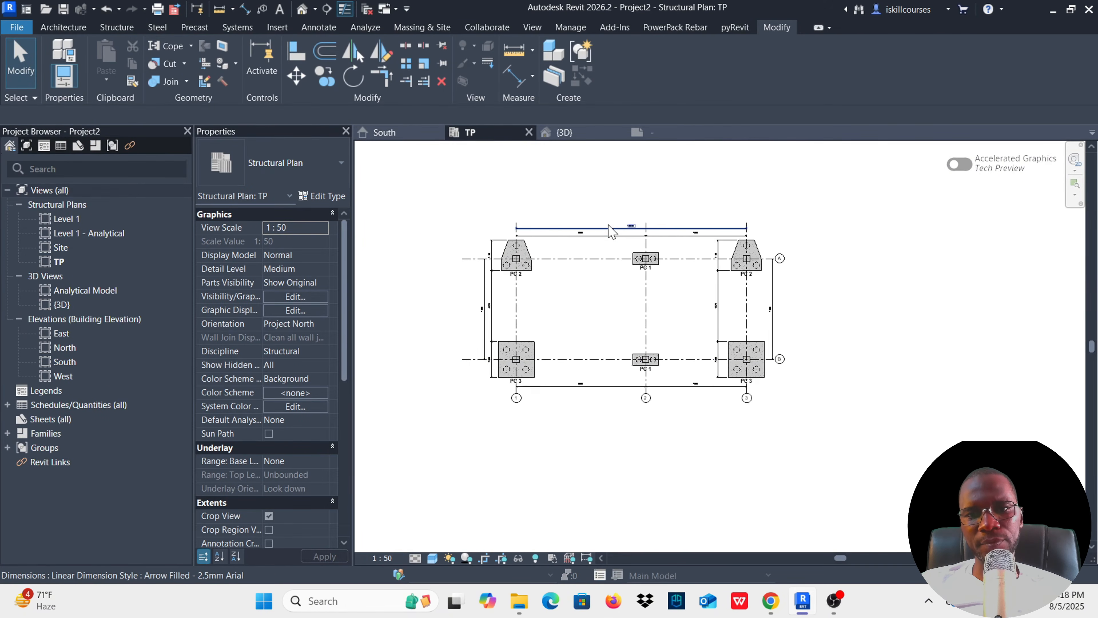
Move the upper 9000 and 7000 grid dimension string down between grids A and B, below the row A tags.
{"action": "scroll", "coordinate": [611, 231], "scroll_direction": "up", "scroll_amount": 3}
{"action": "left_click", "coordinate": [626, 253]}
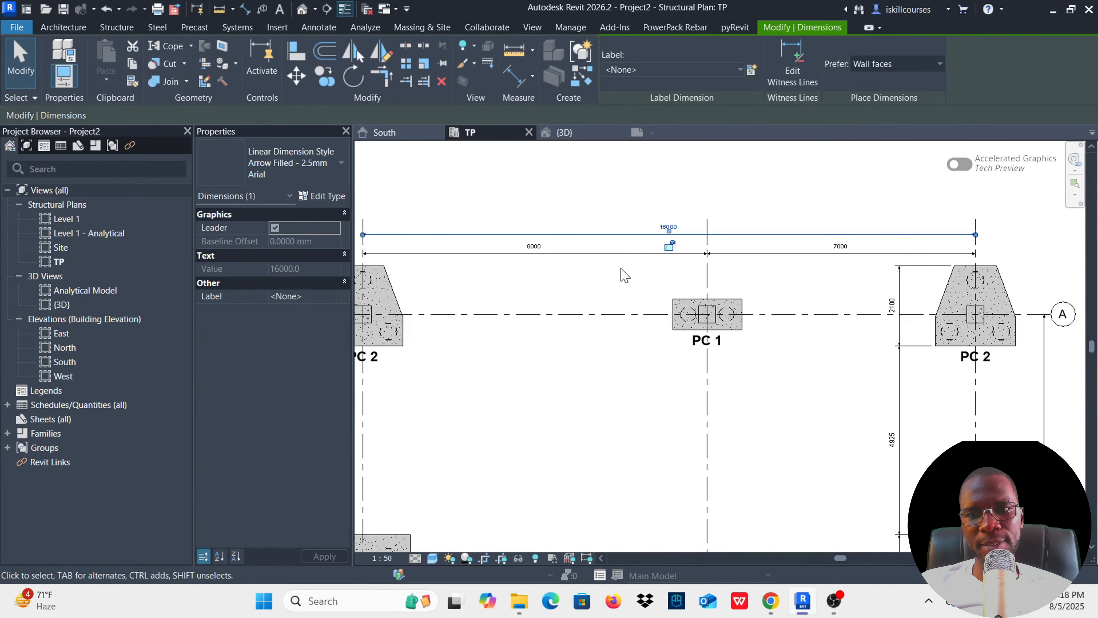
{"action": "left_click", "coordinate": [626, 254]}
{"action": "left_click_drag", "start_coordinate": [636, 284], "coordinate": [650, 422]}
{"action": "scroll", "coordinate": [648, 415], "scroll_direction": "down", "scroll_amount": 4}
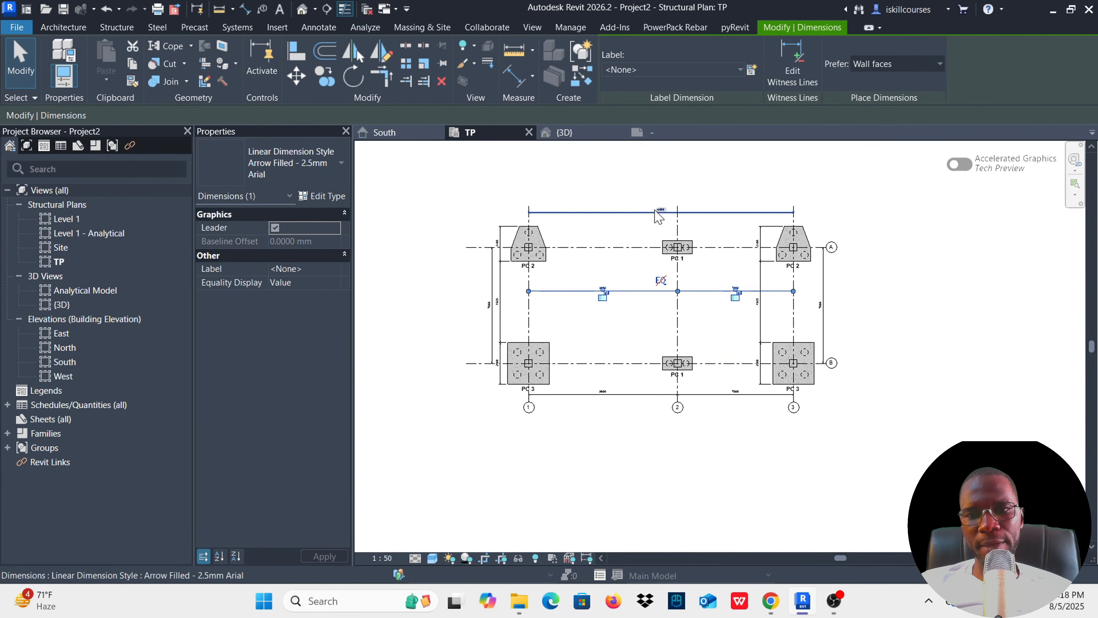
{"action": "left_click", "coordinate": [919, 292]}
{"action": "scroll", "coordinate": [692, 341], "scroll_direction": "up", "scroll_amount": 2}
{"action": "scroll", "coordinate": [635, 204], "scroll_direction": "down", "scroll_amount": 2}
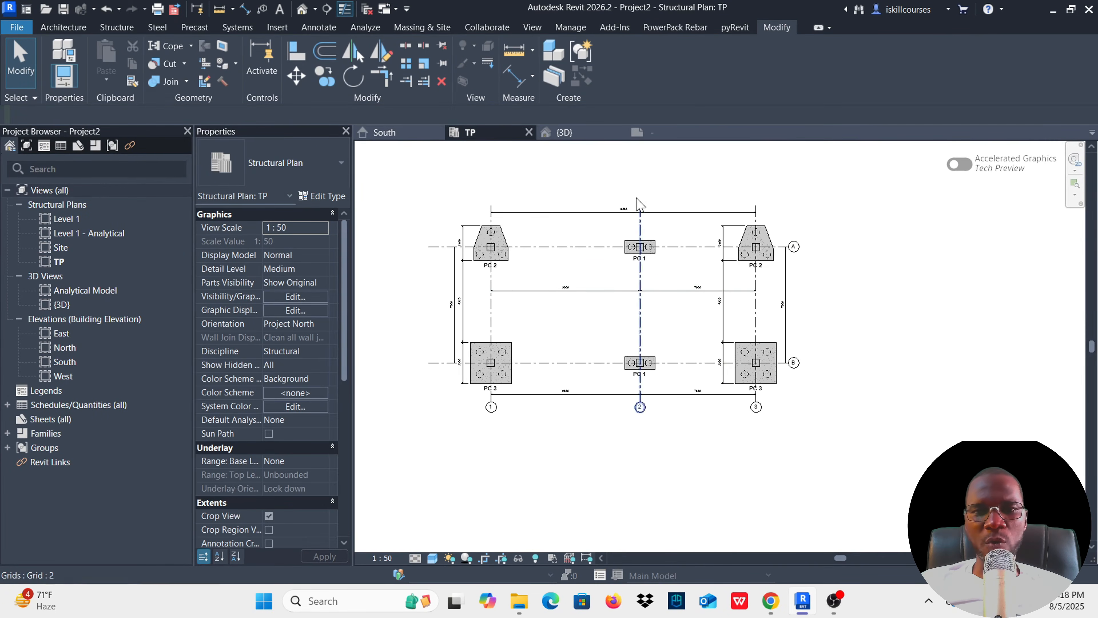
Draw a rectangular callout around the three-pile cap at grids A and 1.
{"action": "scroll", "coordinate": [493, 245], "scroll_direction": "up", "scroll_amount": 3}
{"action": "scroll", "coordinate": [498, 244], "scroll_direction": "down", "scroll_amount": 2}
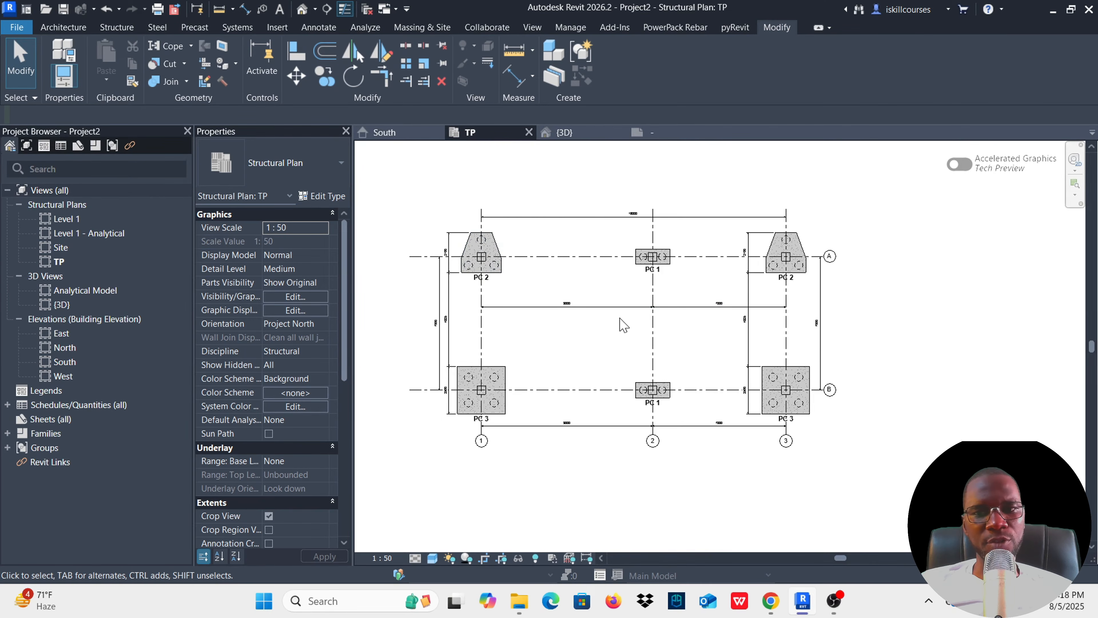
{"action": "scroll", "coordinate": [622, 325], "scroll_direction": "up", "scroll_amount": 1}
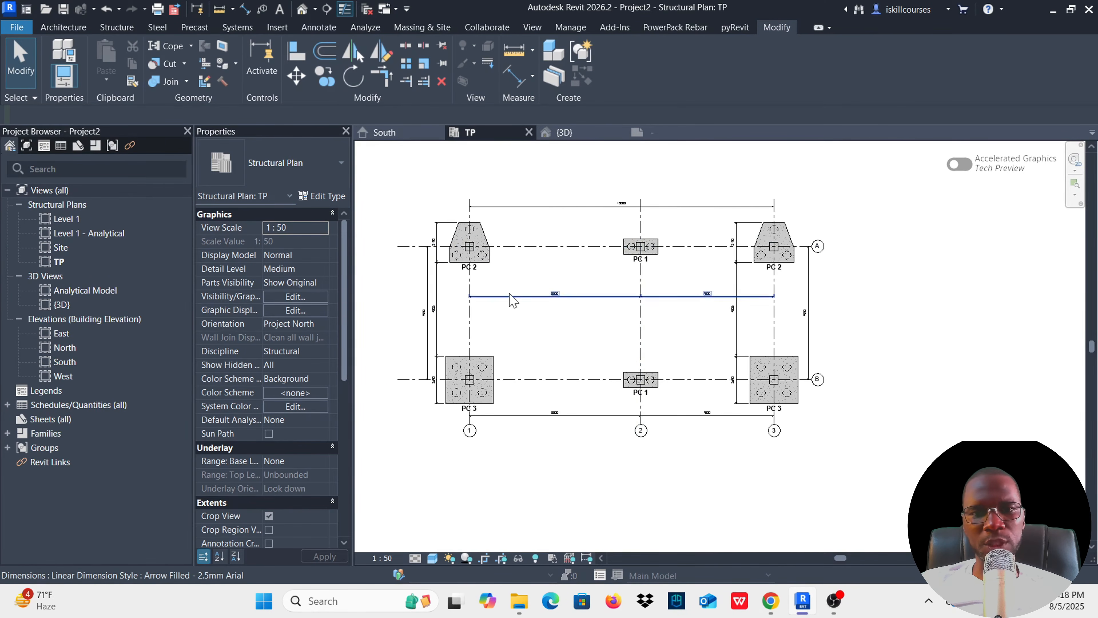
{"action": "scroll", "coordinate": [484, 214], "scroll_direction": "up", "scroll_amount": 3}
{"action": "scroll", "coordinate": [491, 204], "scroll_direction": "down", "scroll_amount": 3}
{"action": "scroll", "coordinate": [514, 242], "scroll_direction": "up", "scroll_amount": 3}
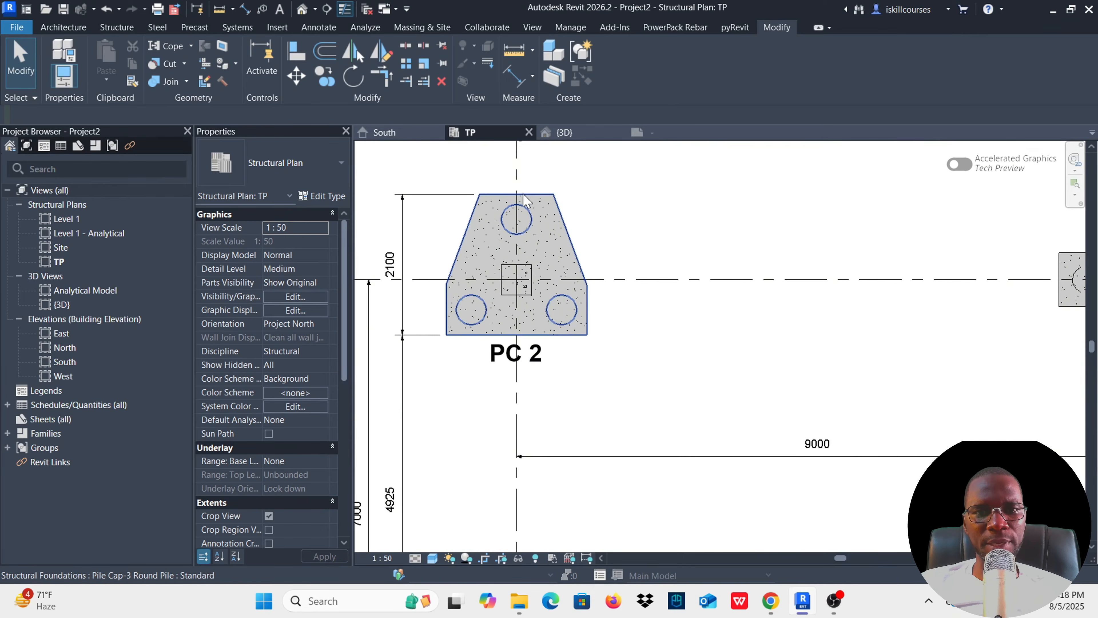
{"action": "scroll", "coordinate": [518, 303], "scroll_direction": "down", "scroll_amount": 1}
{"action": "left_click", "coordinate": [526, 31]}
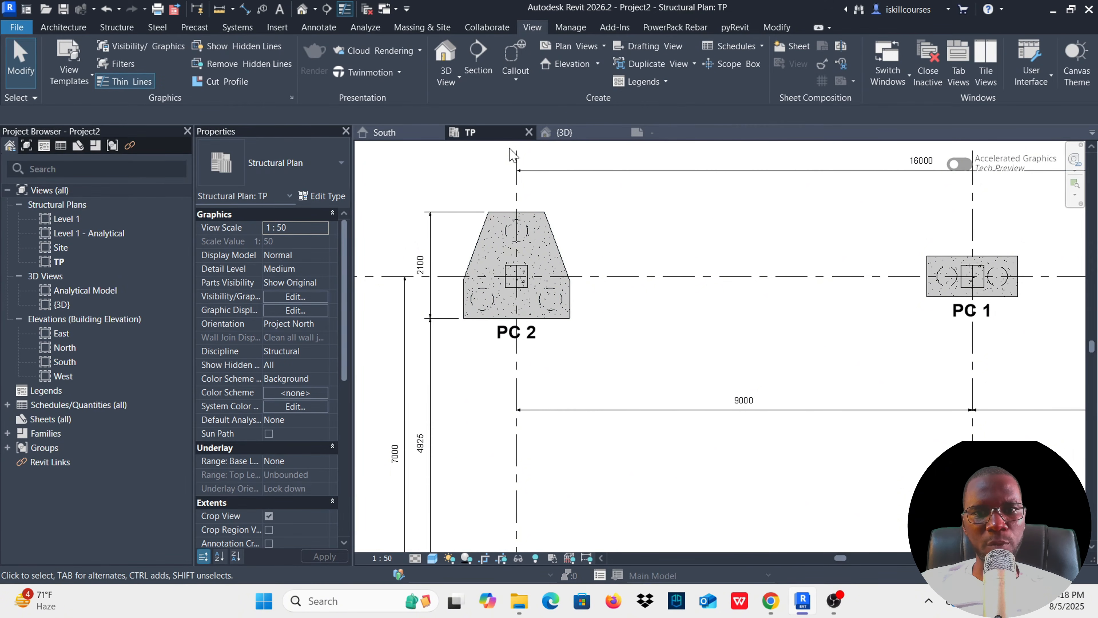
{"action": "left_click", "coordinate": [512, 63]}
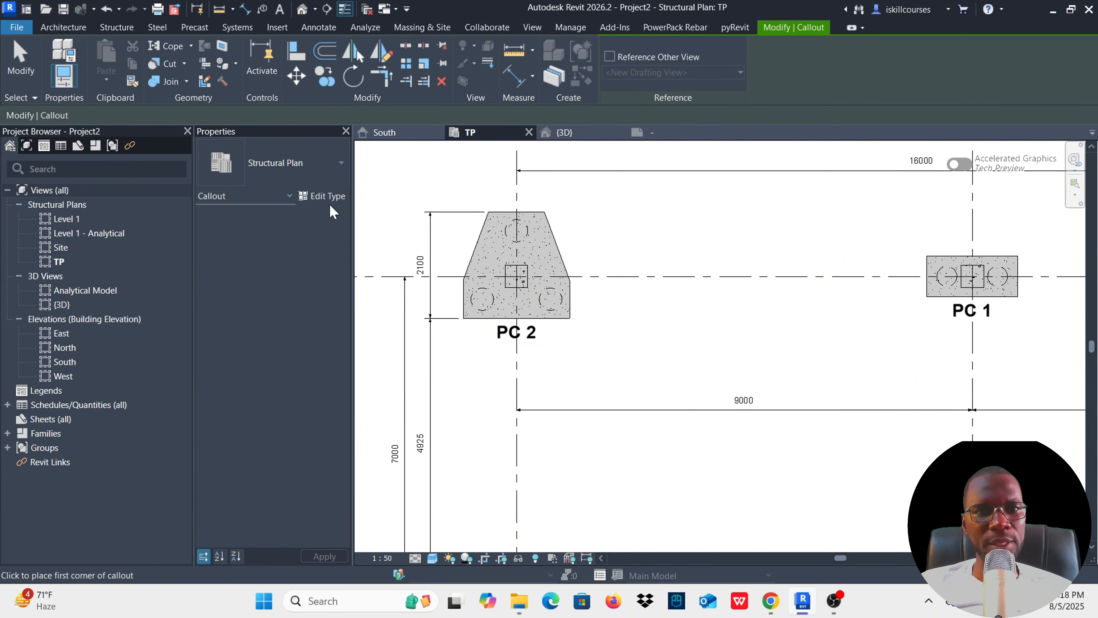
{"action": "left_click", "coordinate": [449, 197]}
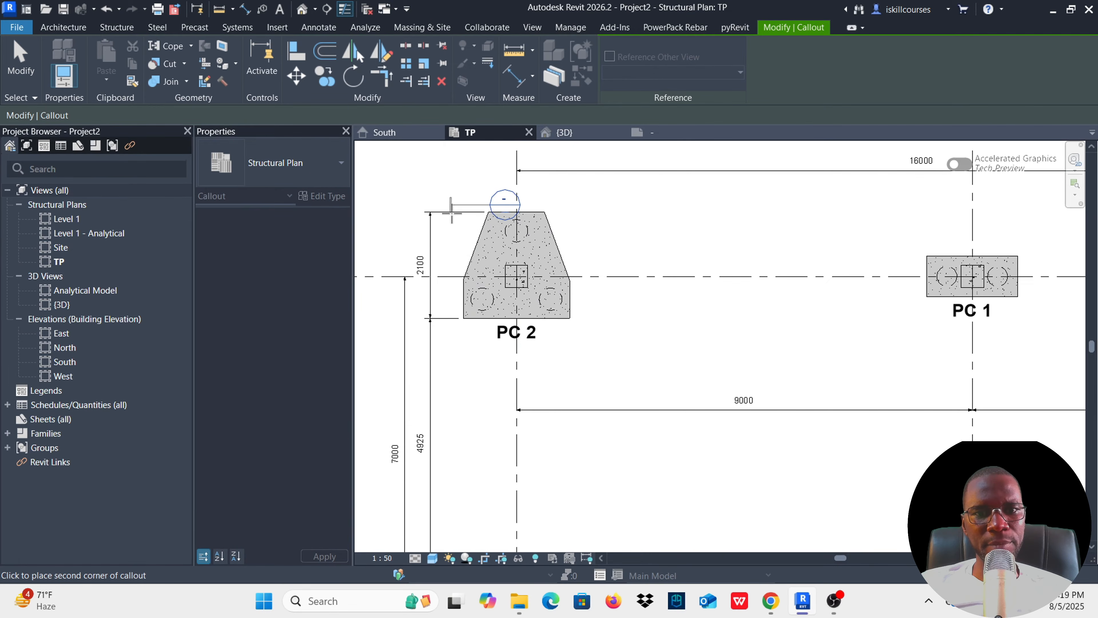
{"action": "left_click", "coordinate": [591, 329]}
Open the callout view of the three-pile cap.
{"action": "double_click", "coordinate": [653, 266]}
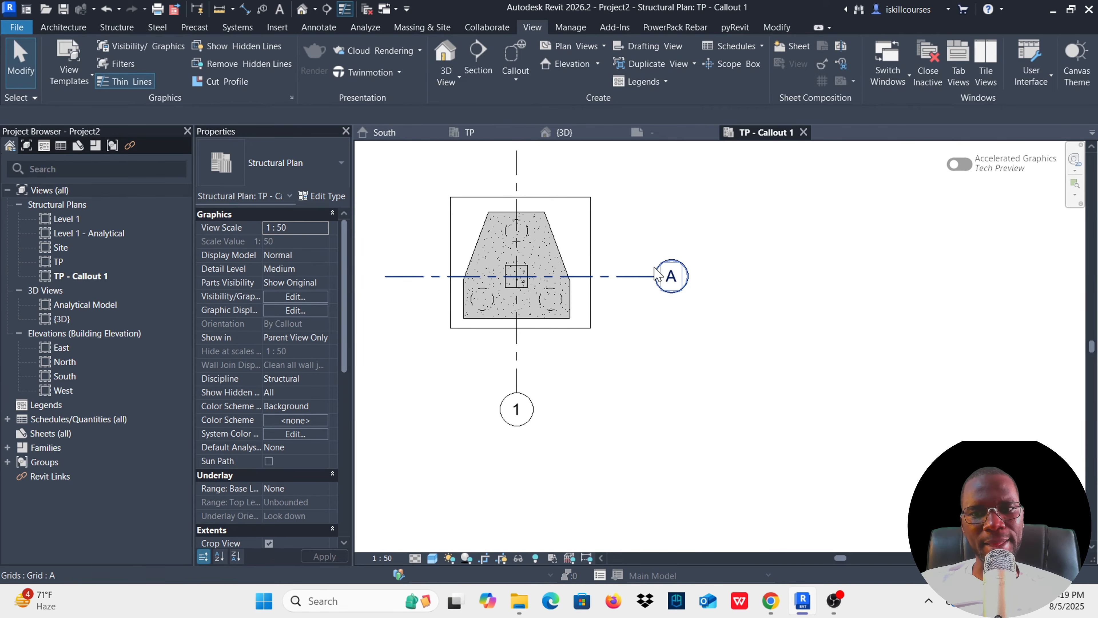
{"action": "scroll", "coordinate": [632, 327], "scroll_direction": "down", "scroll_amount": 2}
{"action": "scroll", "coordinate": [576, 298], "scroll_direction": "up", "scroll_amount": 2}
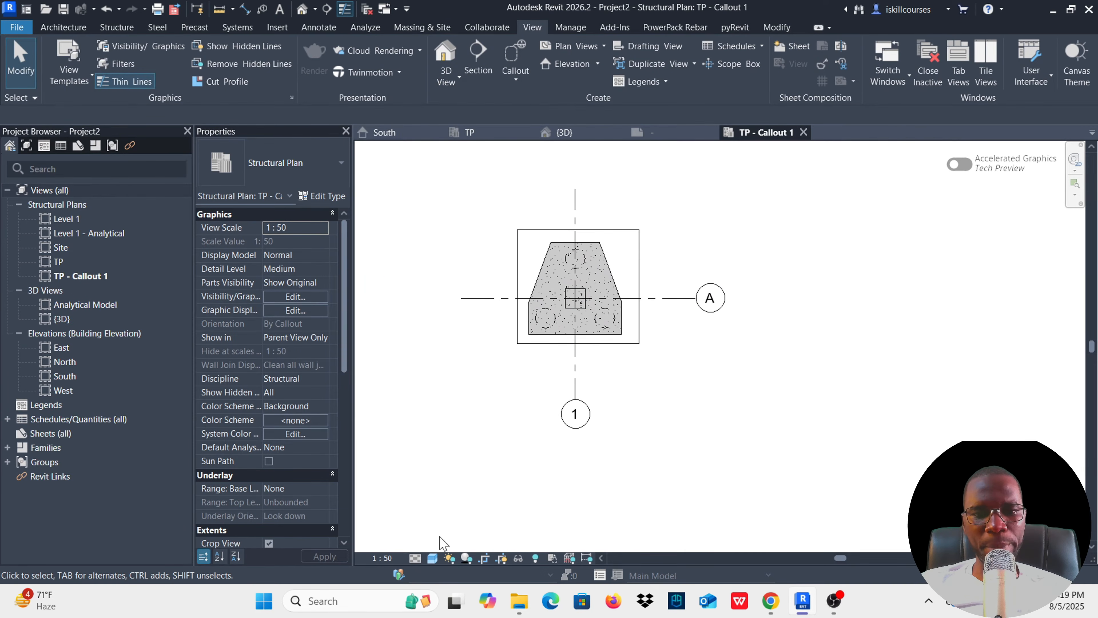
Set the callout view's scale to 1:25.
{"action": "left_click", "coordinate": [382, 558]}
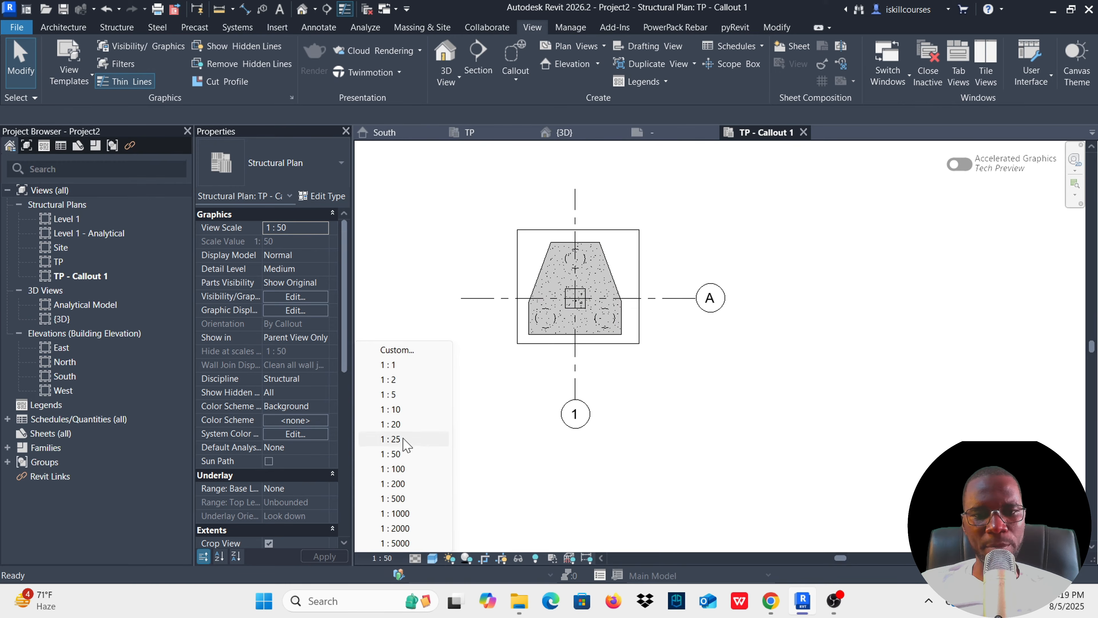
{"action": "left_click", "coordinate": [390, 439]}
{"action": "scroll", "coordinate": [605, 282], "scroll_direction": "up", "scroll_amount": 4}
{"action": "scroll", "coordinate": [718, 303], "scroll_direction": "down", "scroll_amount": 4}
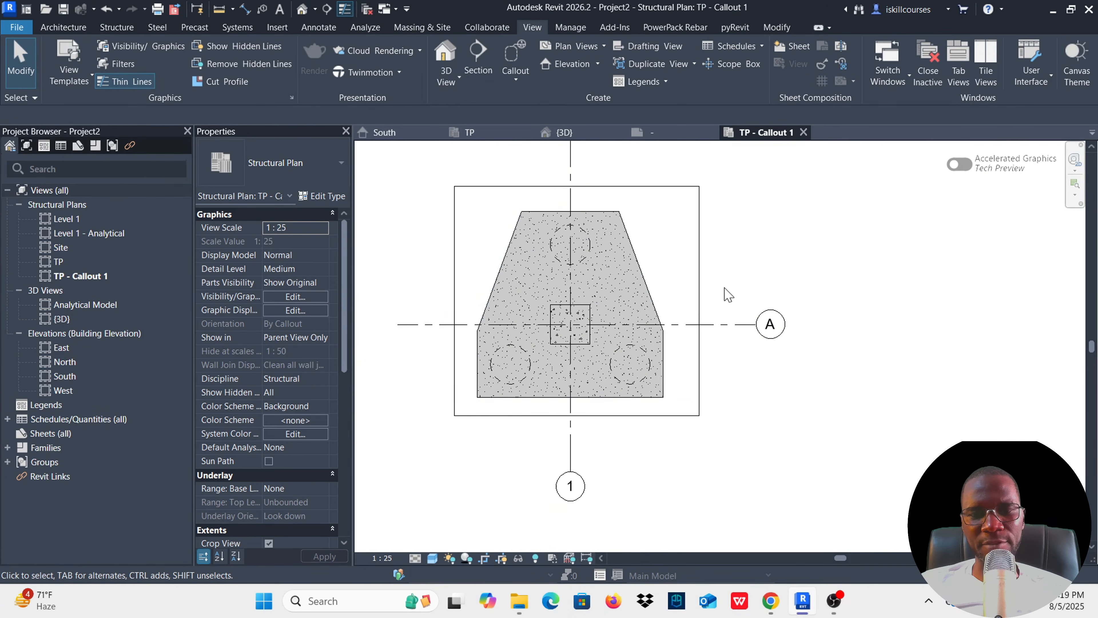
{"action": "scroll", "coordinate": [629, 341], "scroll_direction": "up", "scroll_amount": 4}
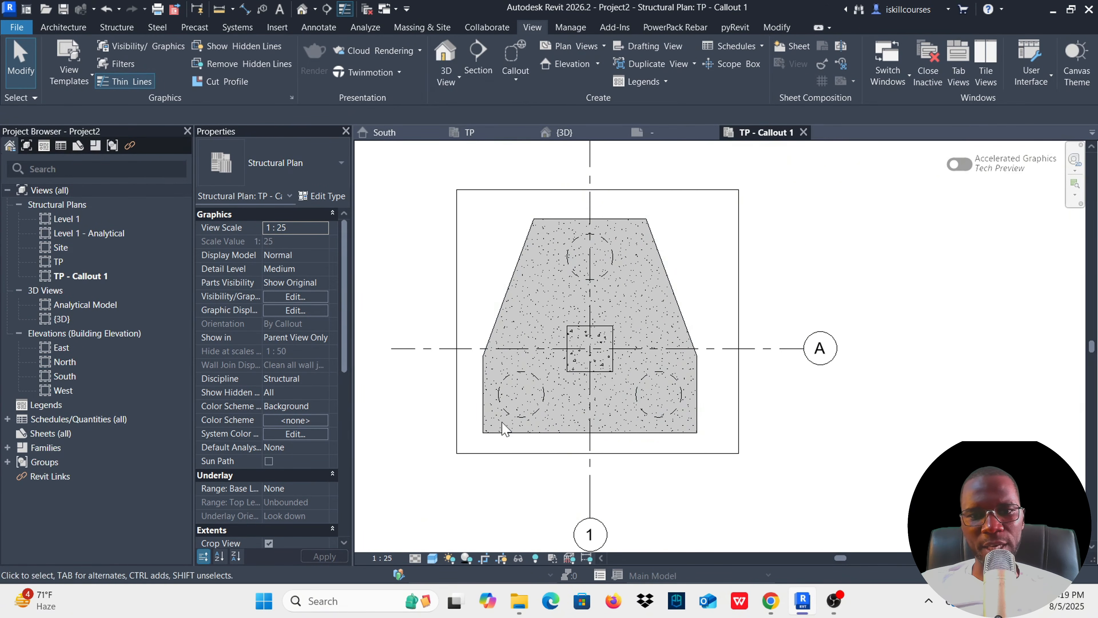
{"action": "scroll", "coordinate": [728, 373], "scroll_direction": "down", "scroll_amount": 4}
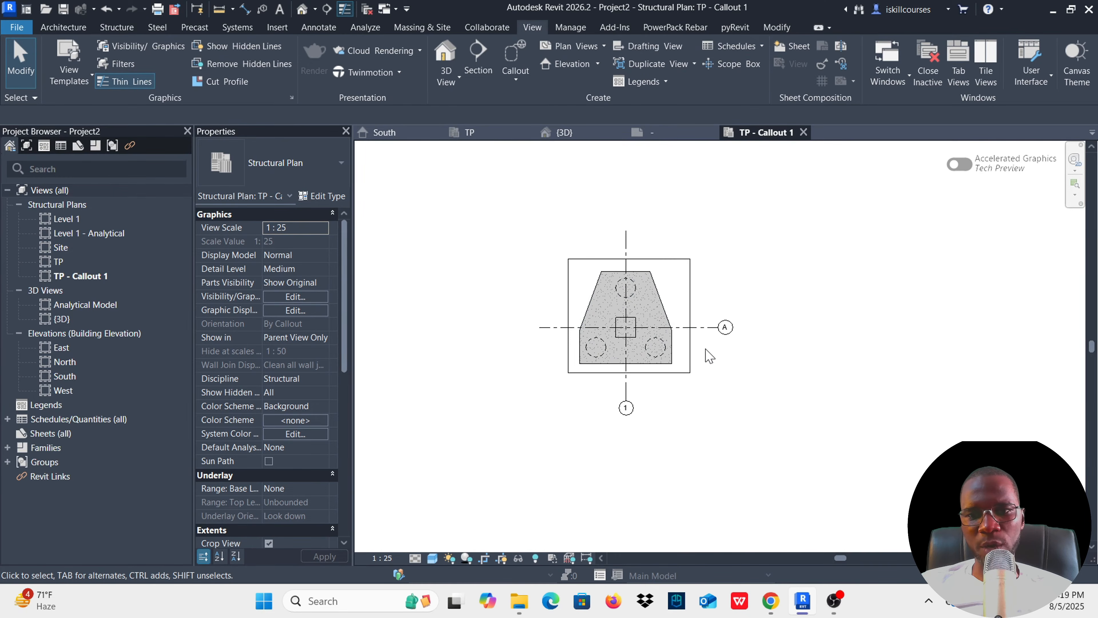
{"action": "scroll", "coordinate": [683, 324], "scroll_direction": "up", "scroll_amount": 4}
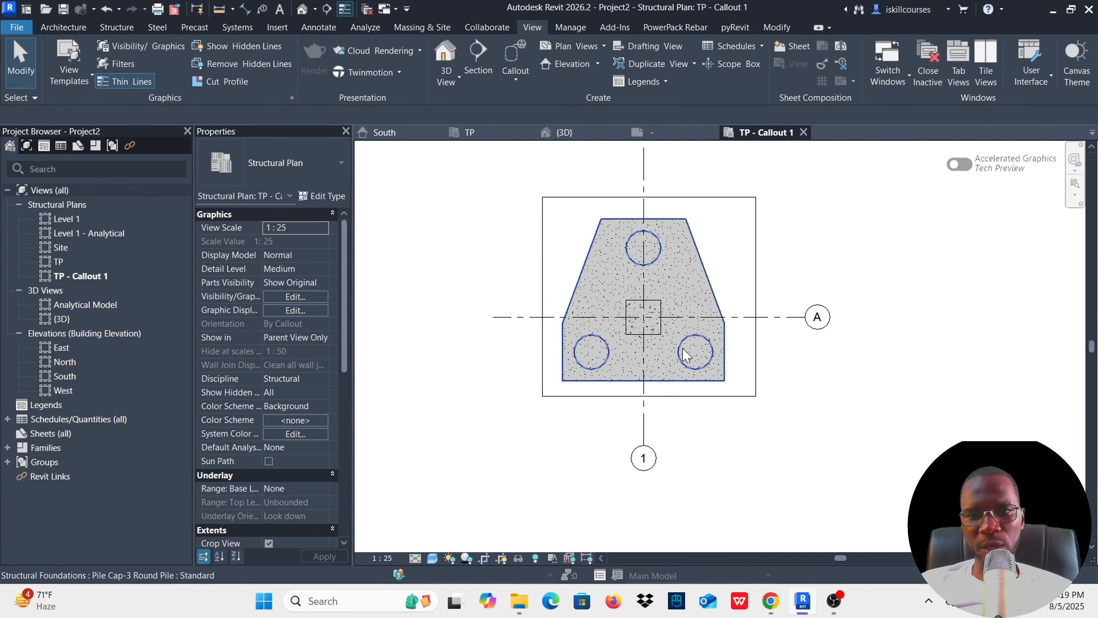
{"action": "scroll", "coordinate": [670, 298], "scroll_direction": "up", "scroll_amount": 2}
{"action": "scroll", "coordinate": [623, 289], "scroll_direction": "down", "scroll_amount": 1}
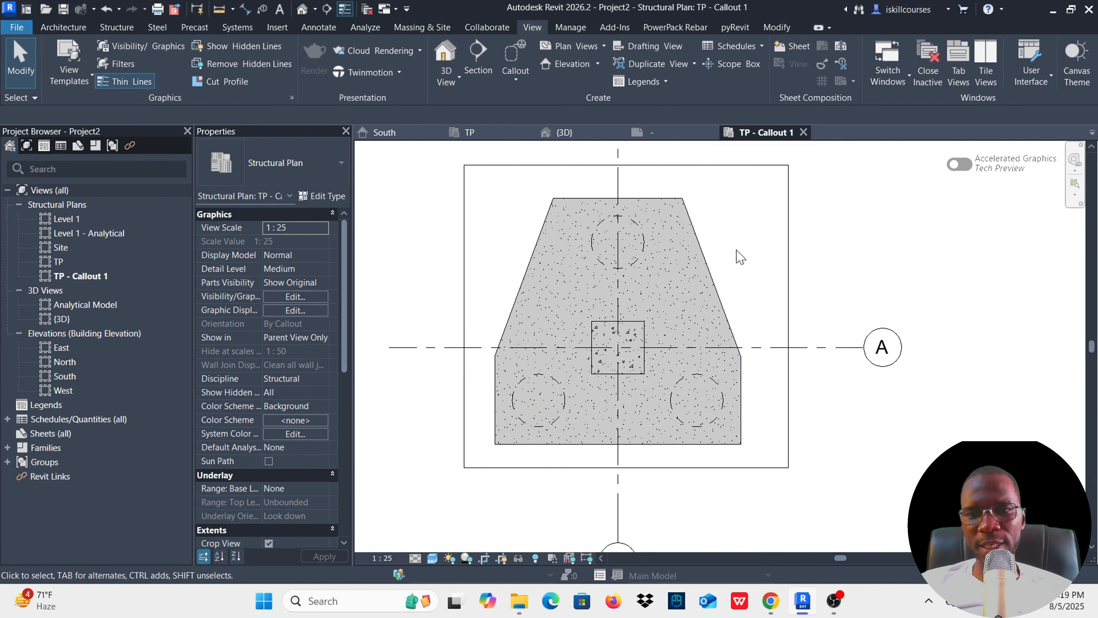
Remove the sand foreground surface pattern from the three-pile cap's Concrete - Cast-in-Place Concrete material by choosing no pattern.
{"action": "left_click", "coordinate": [713, 282]}
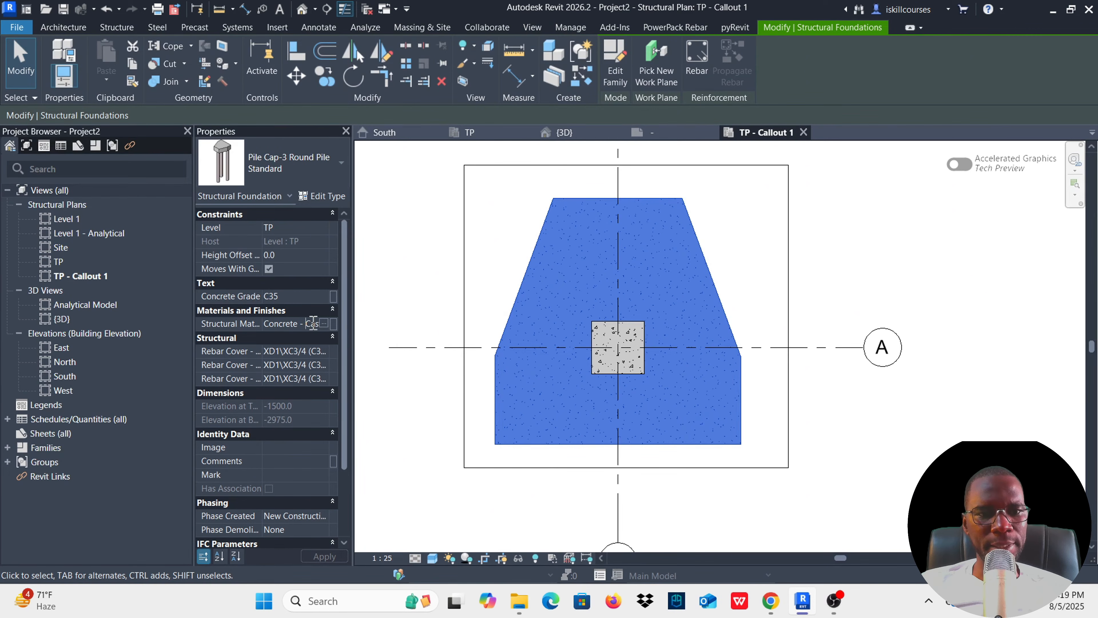
{"action": "left_click", "coordinate": [303, 324]}
{"action": "left_click", "coordinate": [324, 324]}
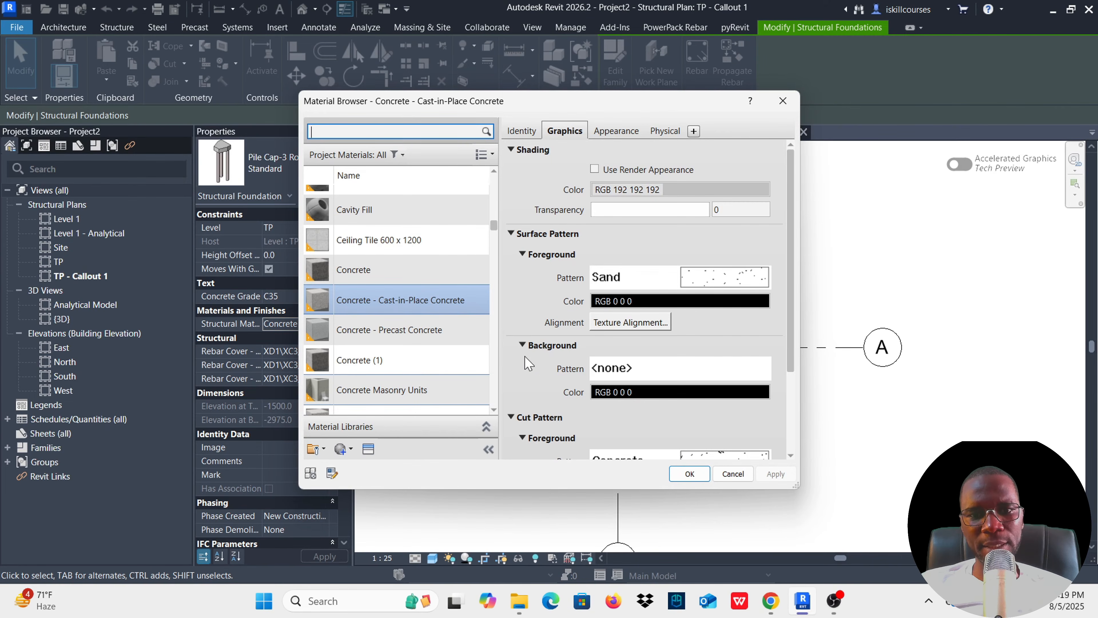
{"action": "scroll", "coordinate": [526, 428], "scroll_direction": "down", "scroll_amount": 1}
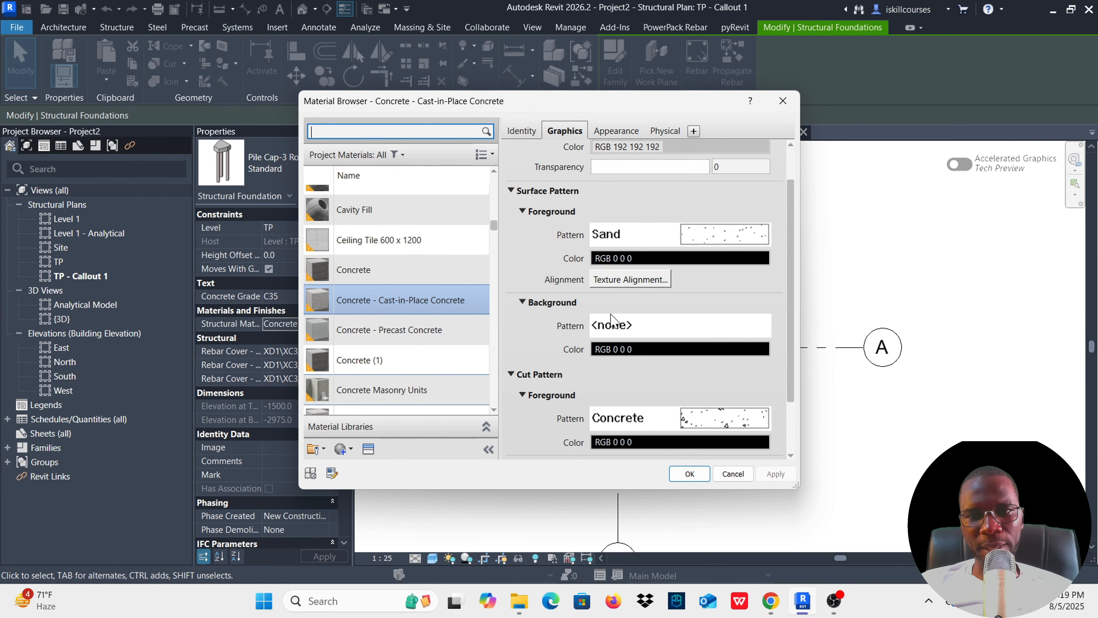
{"action": "left_click", "coordinate": [735, 244]}
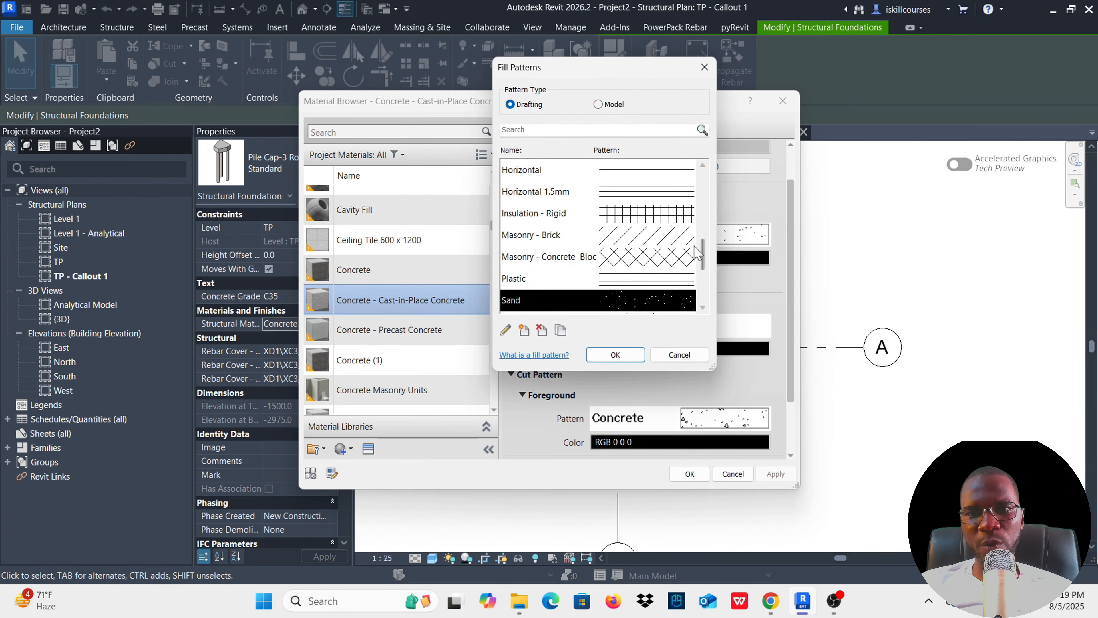
{"action": "scroll", "coordinate": [679, 255], "scroll_direction": "up", "scroll_amount": 5}
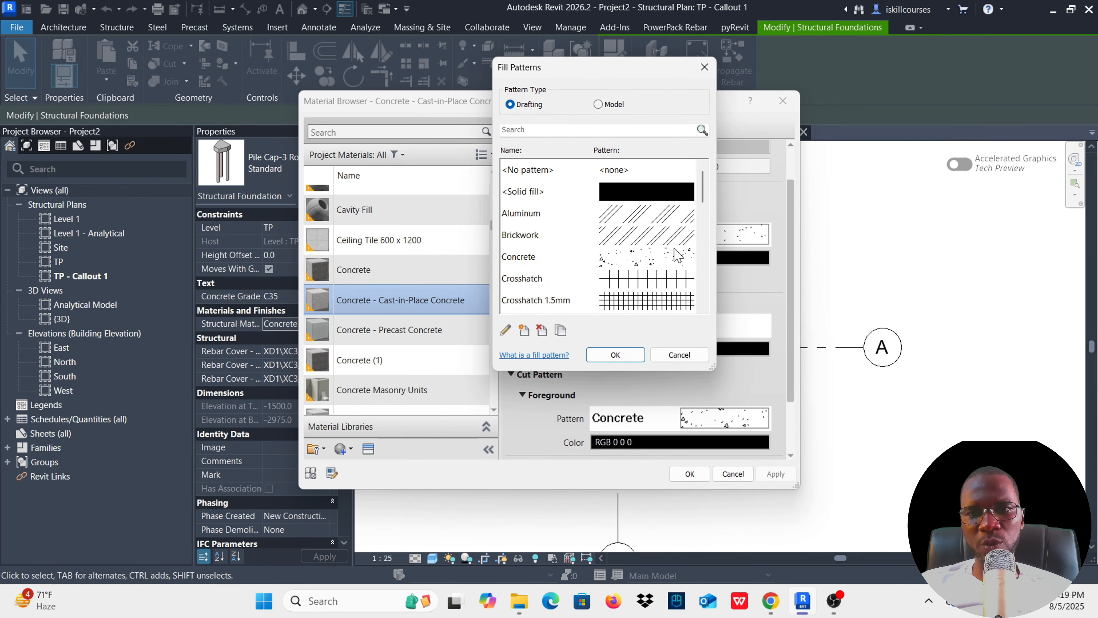
{"action": "left_click", "coordinate": [620, 175]}
{"action": "left_click", "coordinate": [615, 355]}
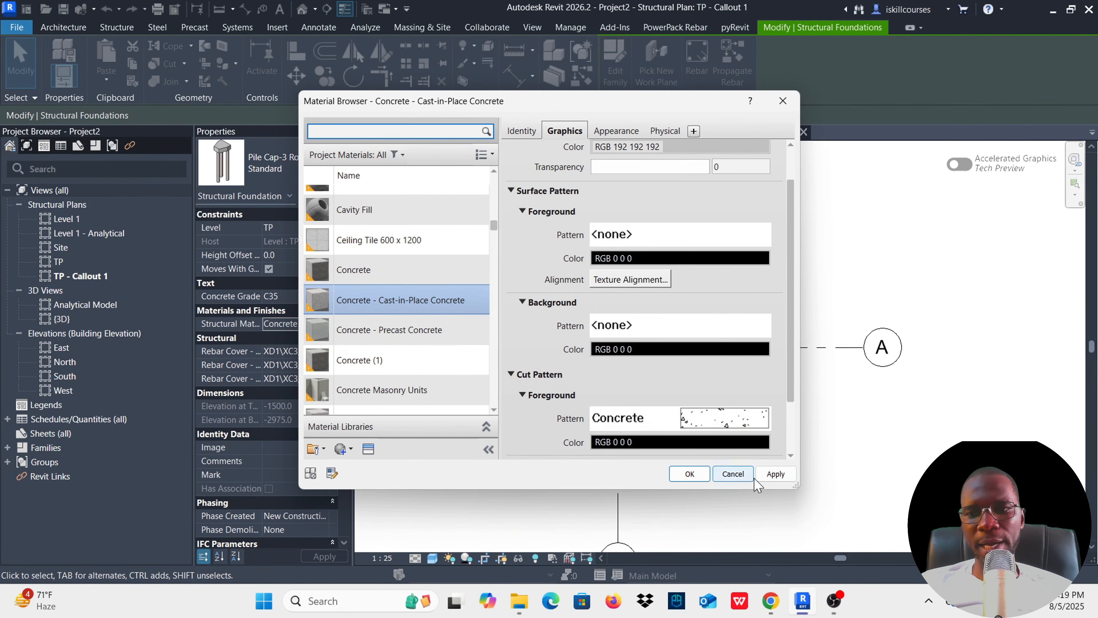
{"action": "left_click", "coordinate": [690, 473]}
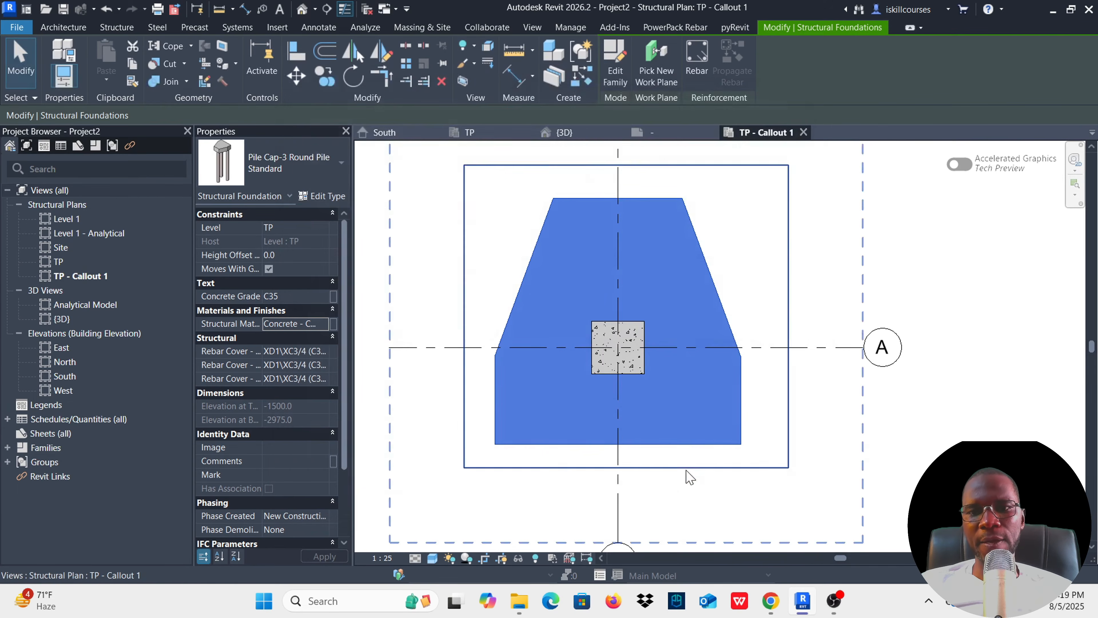
{"action": "left_click", "coordinate": [780, 258]}
{"action": "scroll", "coordinate": [629, 391], "scroll_direction": "up", "scroll_amount": 2}
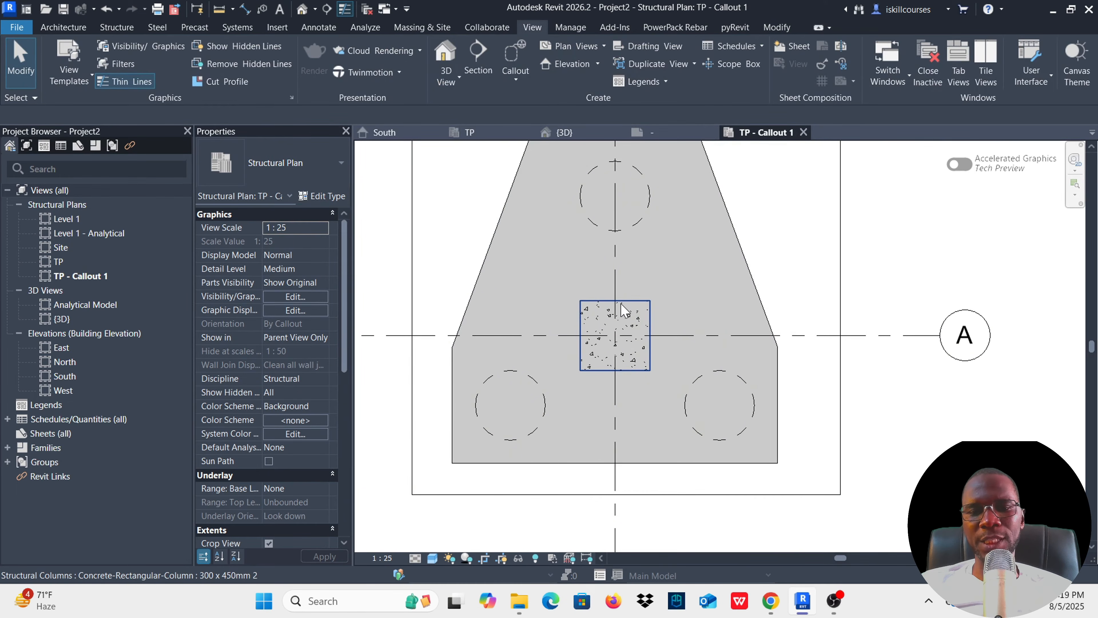
{"action": "scroll", "coordinate": [567, 388], "scroll_direction": "down", "scroll_amount": 2}
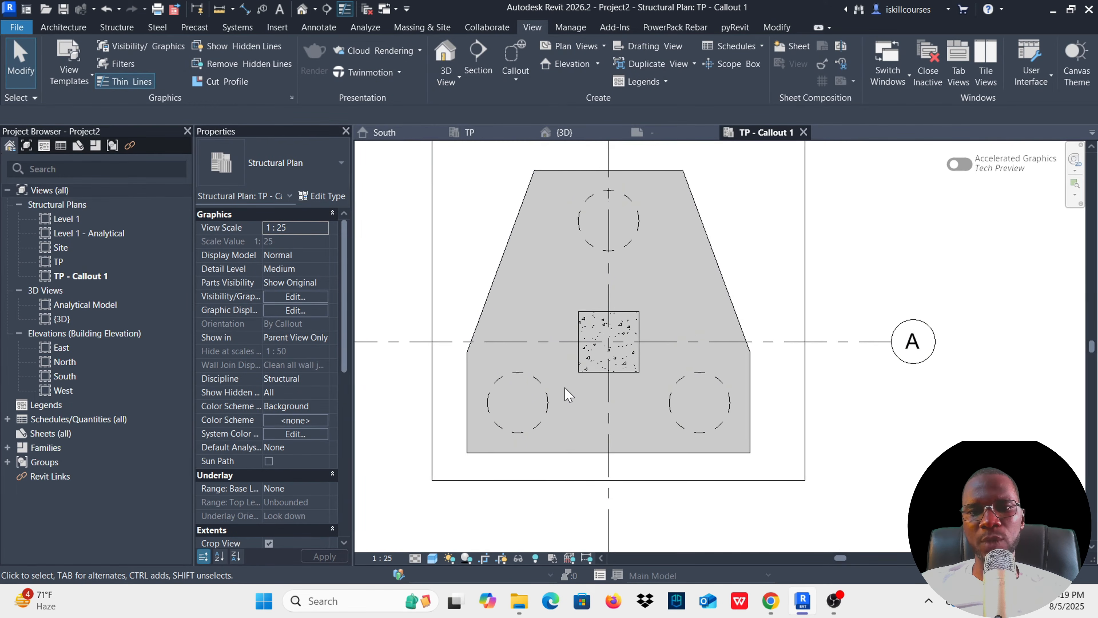
Turn off the thin lines display so the callout view shows true line weights.
{"action": "left_click", "coordinate": [345, 9]}
{"action": "scroll", "coordinate": [585, 381], "scroll_direction": "up", "scroll_amount": 1}
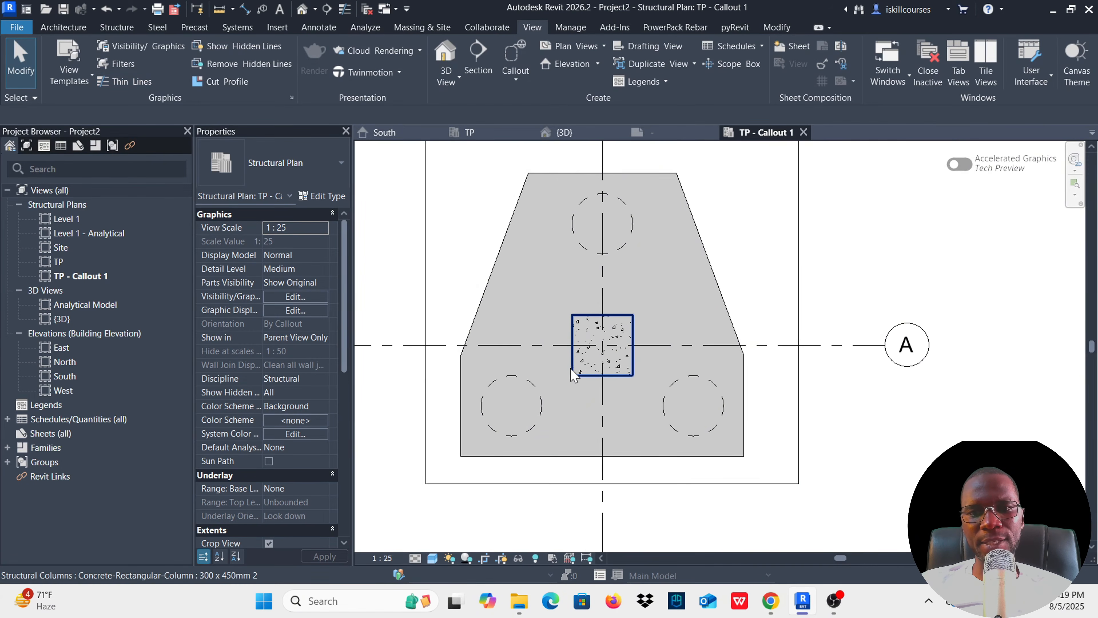
{"action": "scroll", "coordinate": [574, 374], "scroll_direction": "down", "scroll_amount": 1}
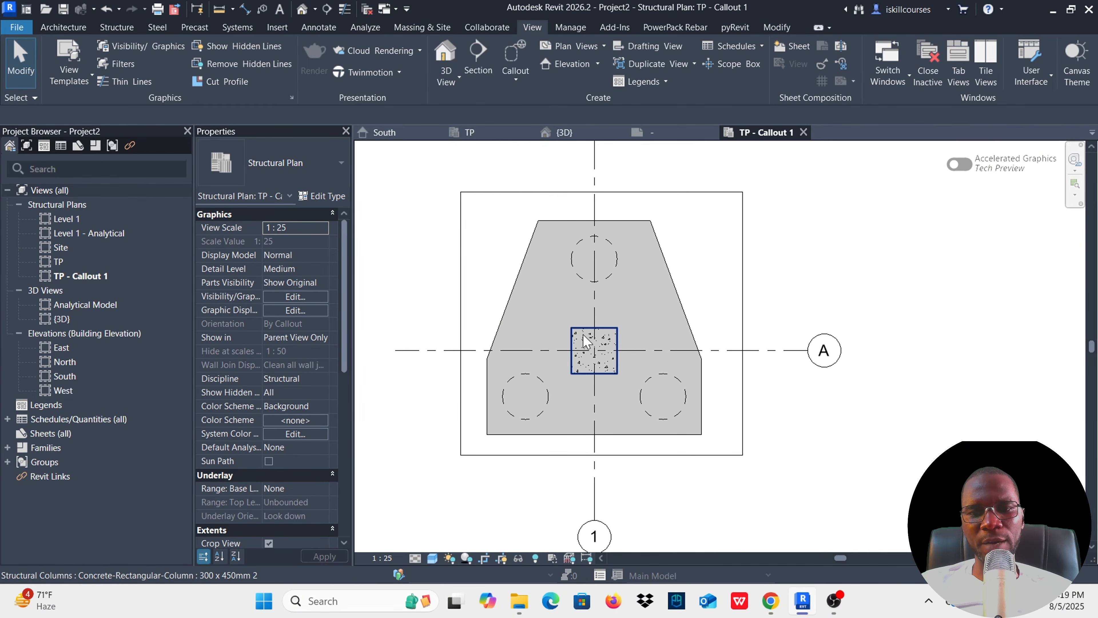
Compare the line weights around pile cap PC 2 in the TP plan with thin lines on and off, and return to the callout view.
{"action": "left_click", "coordinate": [480, 135]}
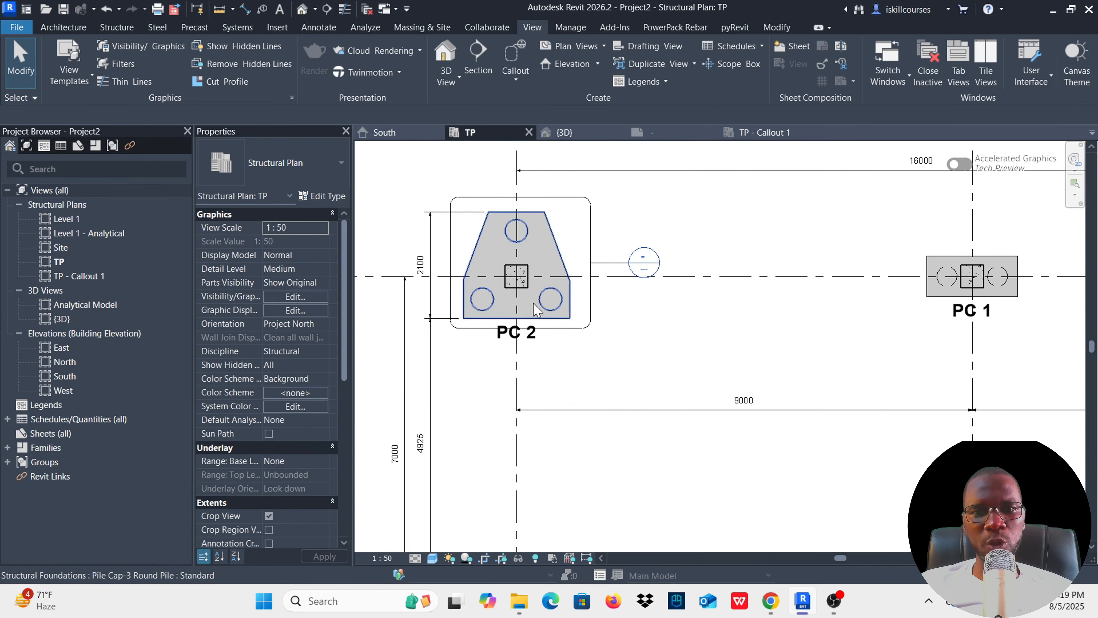
{"action": "left_click", "coordinate": [344, 11]}
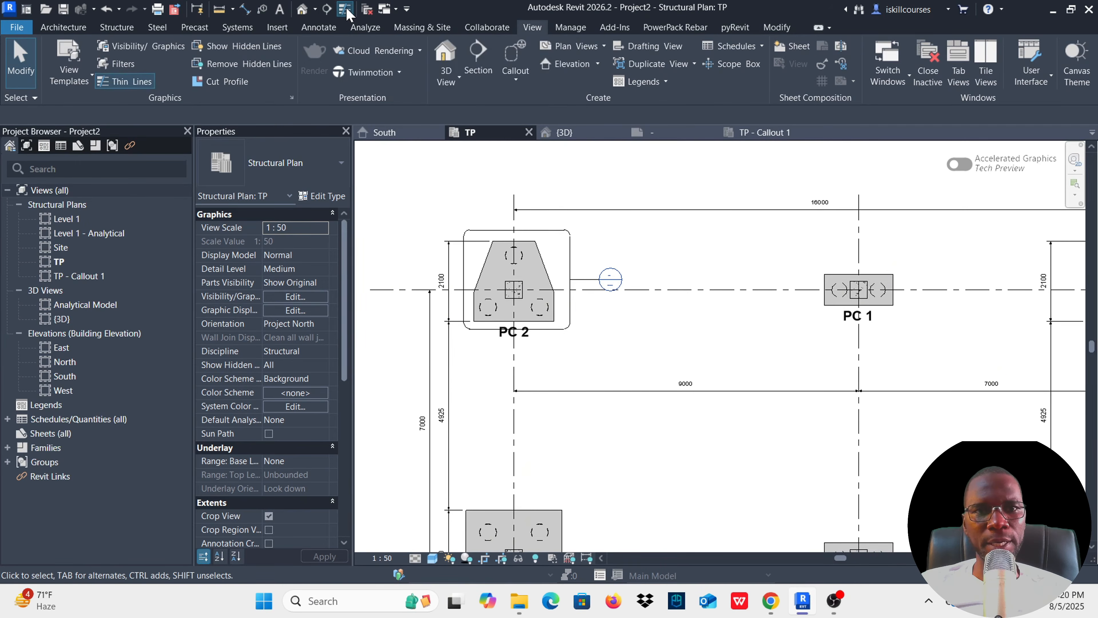
{"action": "left_click", "coordinate": [347, 13]}
{"action": "scroll", "coordinate": [498, 269], "scroll_direction": "up", "scroll_amount": 4}
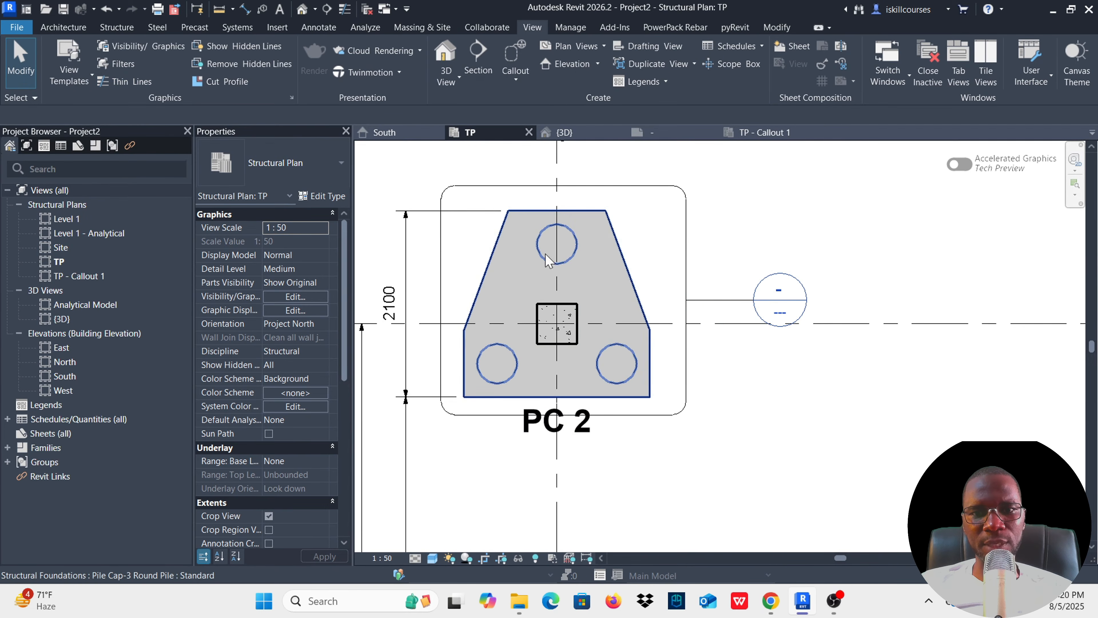
{"action": "left_click", "coordinate": [767, 132]}
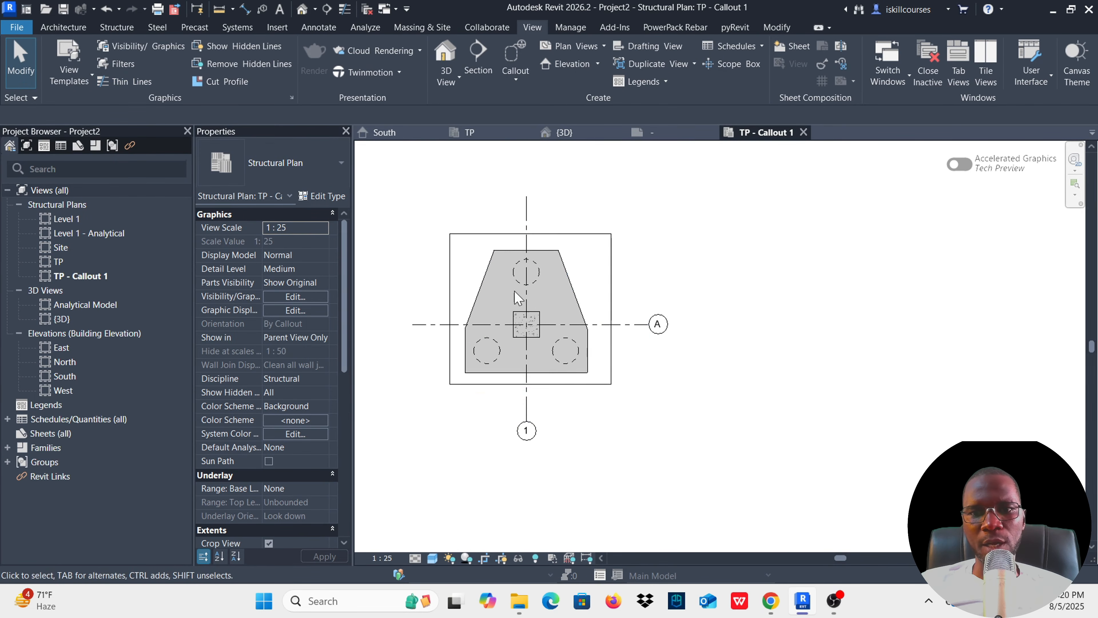
Enlarge the callout's crop region below and on both sides of the pile cap to make room for dimensions.
{"action": "scroll", "coordinate": [522, 299], "scroll_direction": "down", "scroll_amount": 2}
{"action": "scroll", "coordinate": [523, 298], "scroll_direction": "up", "scroll_amount": 5}
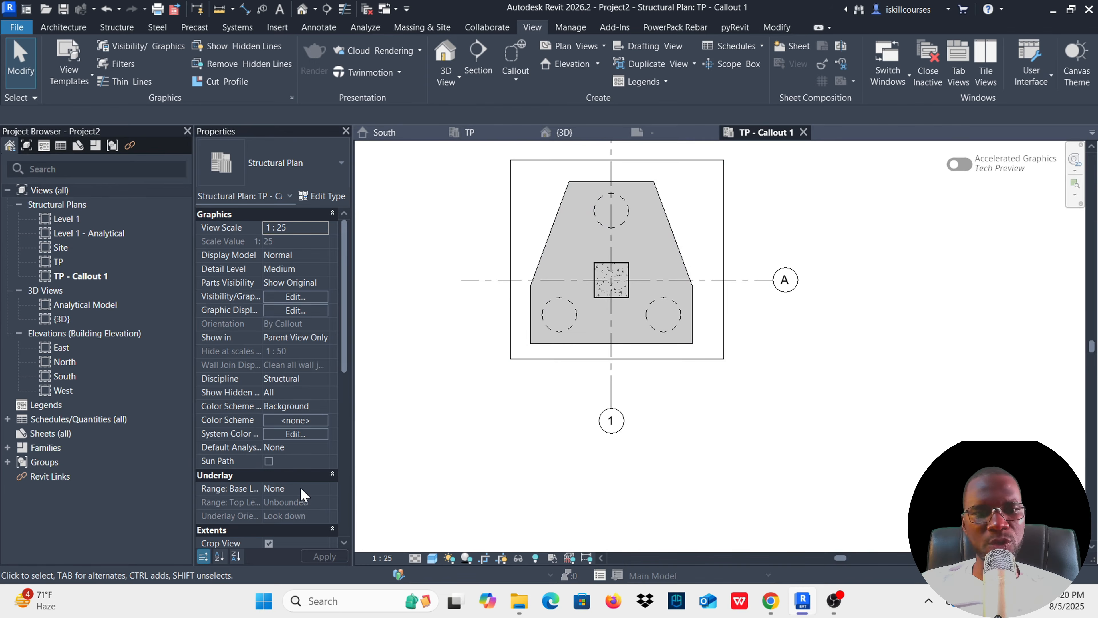
{"action": "left_click", "coordinate": [617, 360]}
{"action": "left_click_drag", "start_coordinate": [617, 359], "coordinate": [616, 392]}
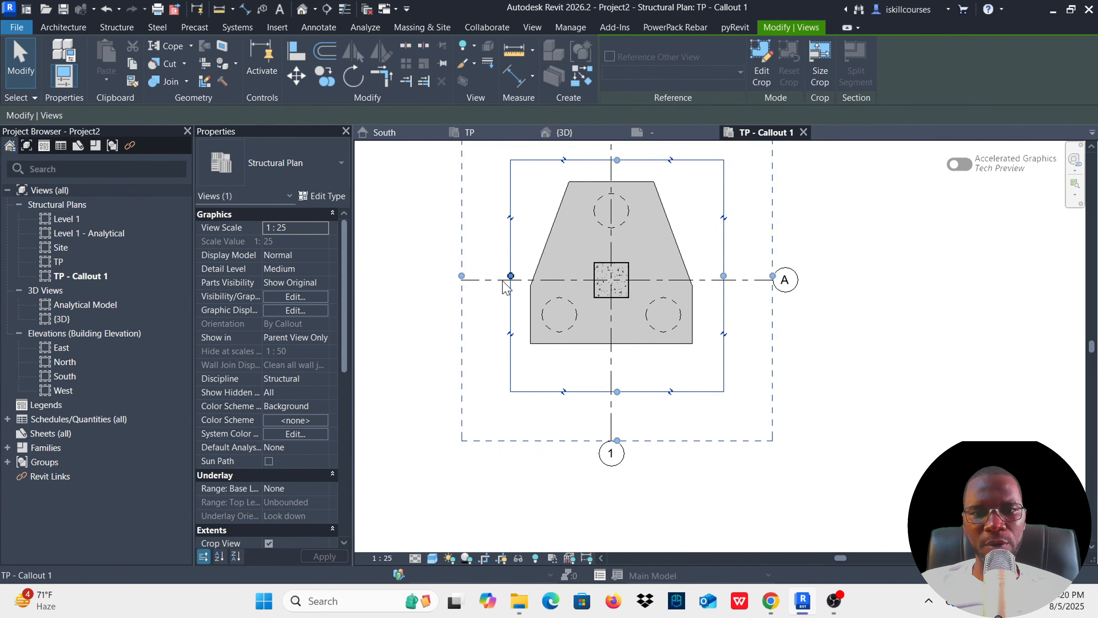
{"action": "left_click_drag", "start_coordinate": [510, 276], "coordinate": [489, 276]}
{"action": "left_click_drag", "start_coordinate": [724, 276], "coordinate": [755, 276]}
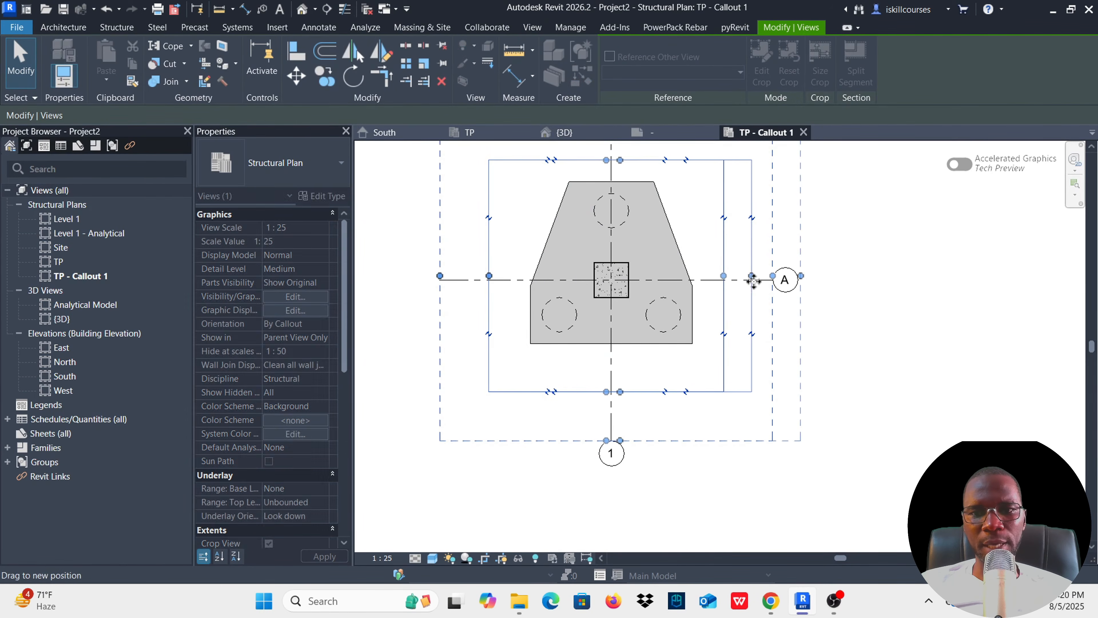
{"action": "left_click", "coordinate": [907, 364]}
{"action": "scroll", "coordinate": [680, 426], "scroll_direction": "down", "scroll_amount": 3}
{"action": "scroll", "coordinate": [672, 371], "scroll_direction": "up", "scroll_amount": 3}
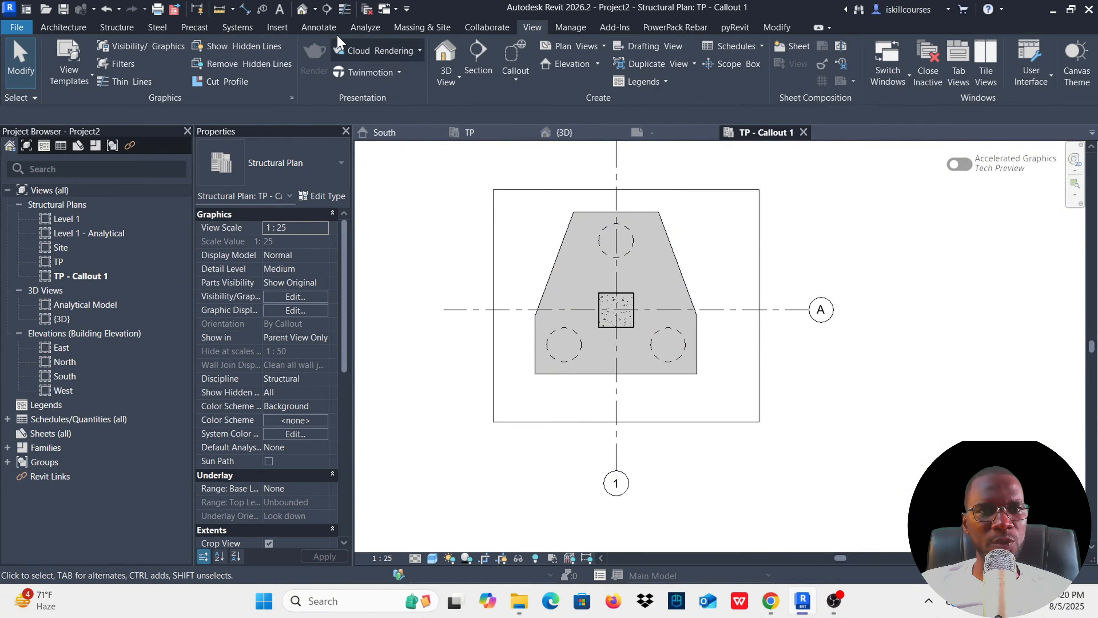
Place an aligned dimension string below the pile cap through its left edge, left pile centre, grid 1, right pile centre and right edge.
{"action": "left_click", "coordinate": [319, 28]}
{"action": "left_click", "coordinate": [56, 64]}
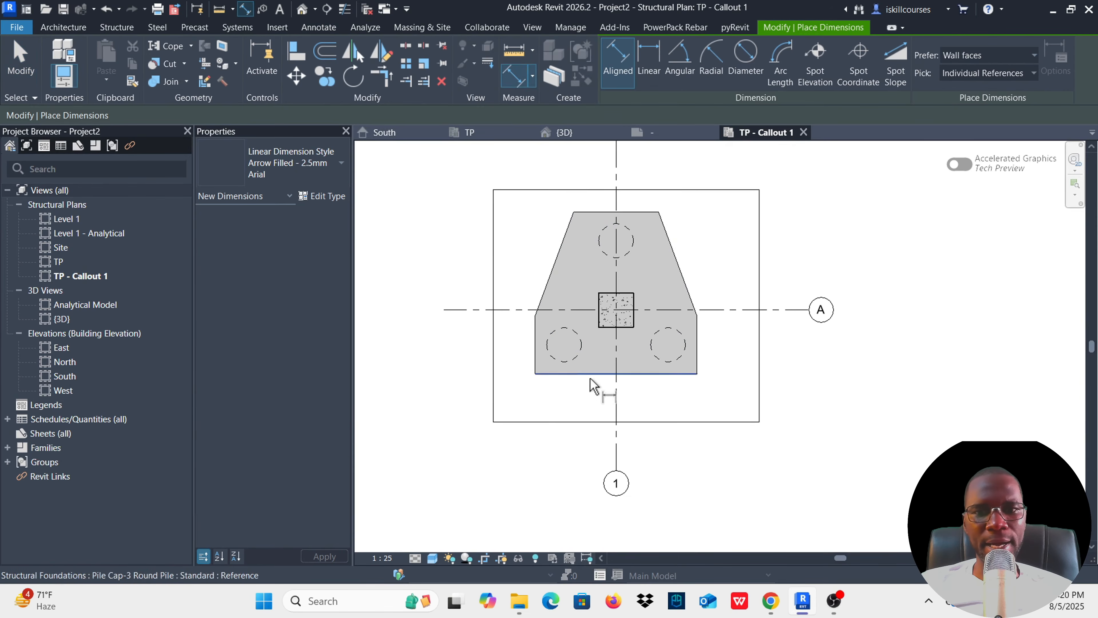
{"action": "scroll", "coordinate": [569, 372], "scroll_direction": "up", "scroll_amount": 2}
{"action": "left_click", "coordinate": [509, 332]}
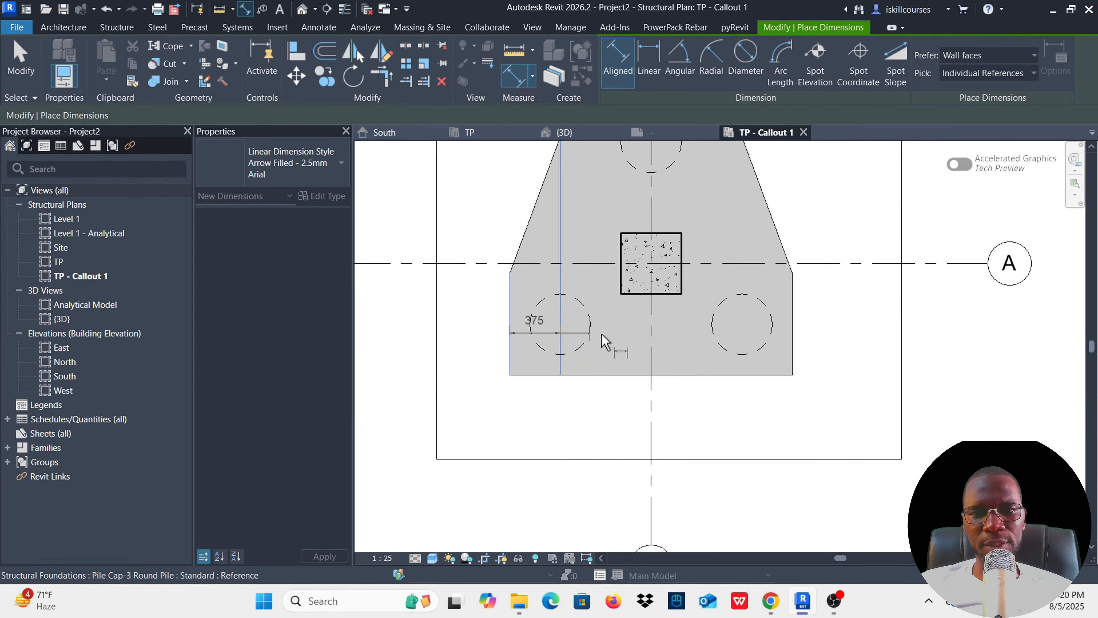
{"action": "left_click", "coordinate": [652, 333]}
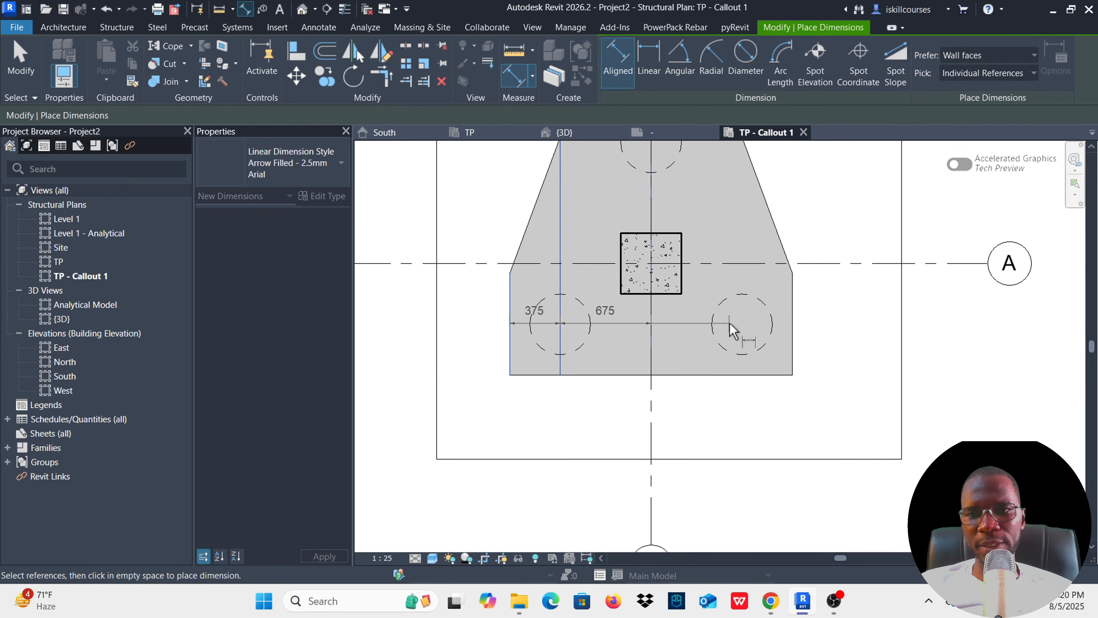
{"action": "left_click", "coordinate": [742, 327]}
{"action": "left_click", "coordinate": [793, 323]}
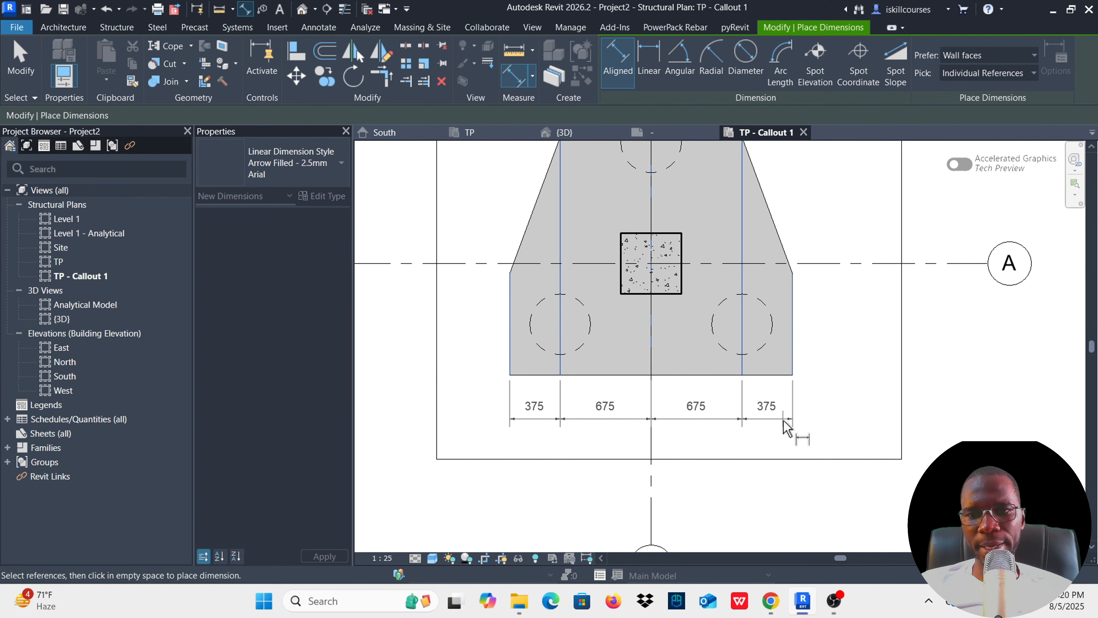
{"action": "left_click", "coordinate": [761, 421]}
Add an overall width dimension between the pile cap's two vertical edges, below the first dimension string.
{"action": "left_click", "coordinate": [800, 336]}
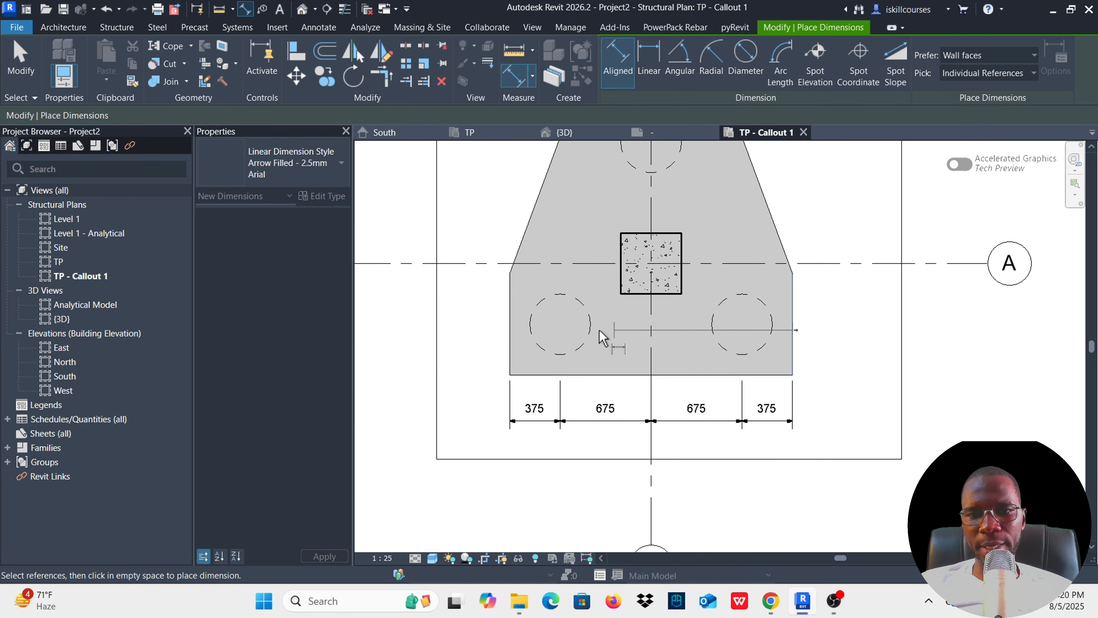
{"action": "left_click", "coordinate": [511, 316]}
{"action": "scroll", "coordinate": [538, 288], "scroll_direction": "down", "scroll_amount": 3}
{"action": "scroll", "coordinate": [599, 409], "scroll_direction": "up", "scroll_amount": 5}
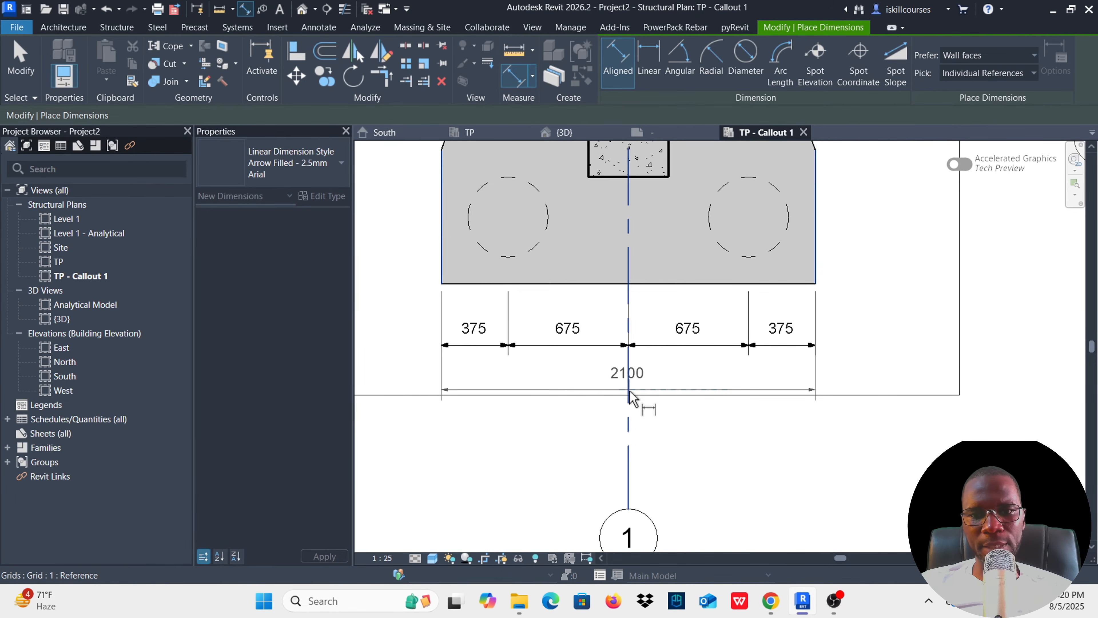
{"action": "left_click", "coordinate": [643, 384]}
Dimension the pile cap's left vertical side from the bottom edge up to the corner where the slope starts.
{"action": "scroll", "coordinate": [596, 429], "scroll_direction": "down", "scroll_amount": 5}
{"action": "scroll", "coordinate": [548, 355], "scroll_direction": "up", "scroll_amount": 3}
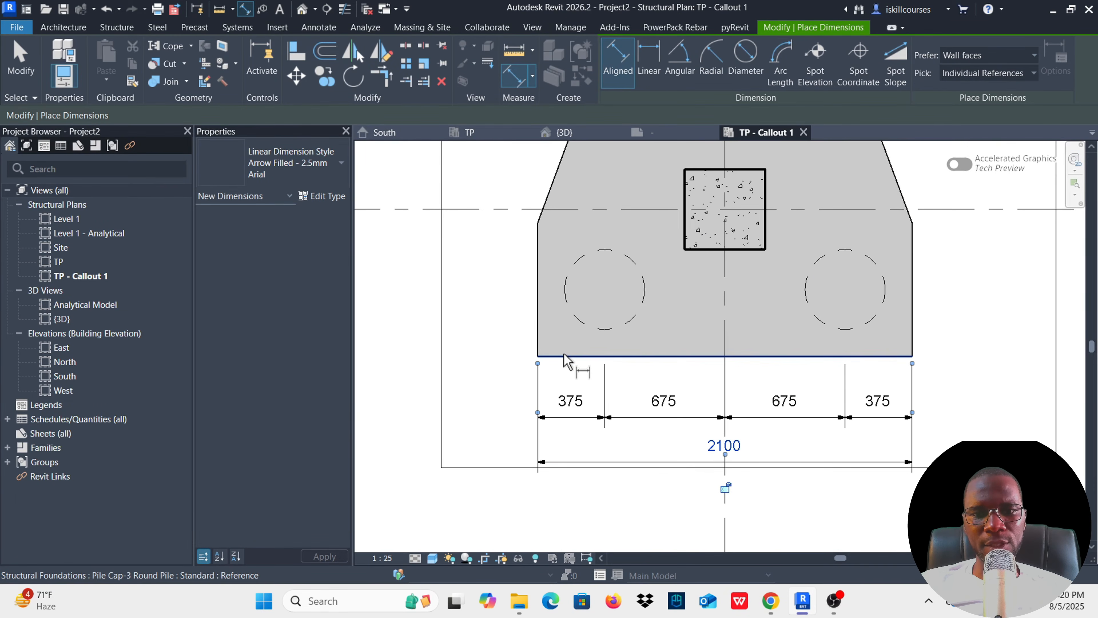
{"action": "left_click", "coordinate": [564, 356]}
{"action": "scroll", "coordinate": [532, 245], "scroll_direction": "up", "scroll_amount": 3}
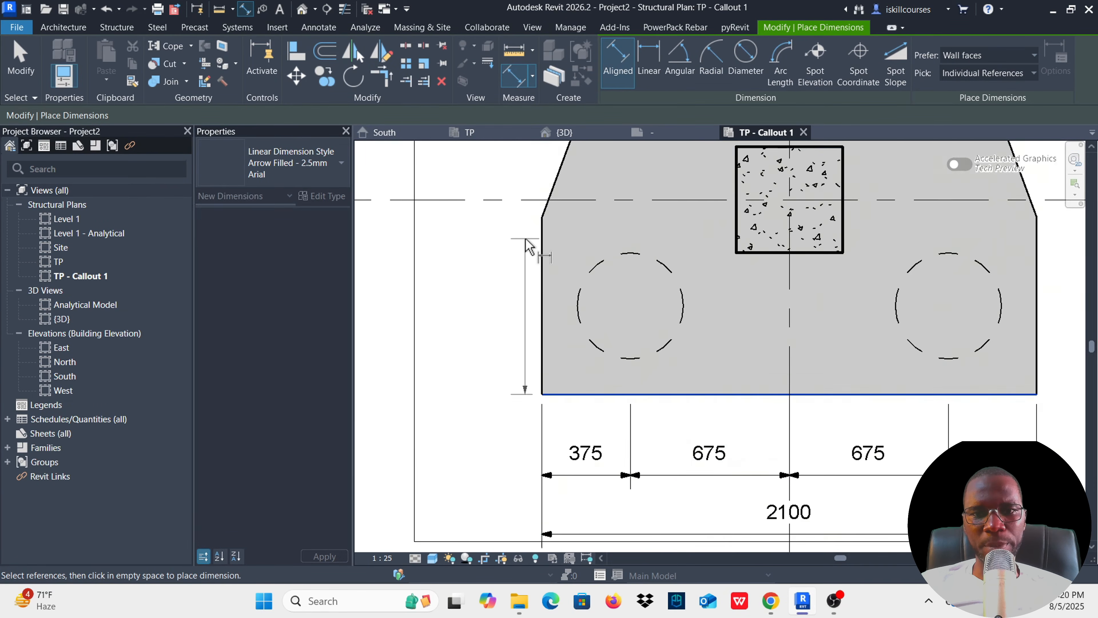
{"action": "left_click", "coordinate": [544, 219]}
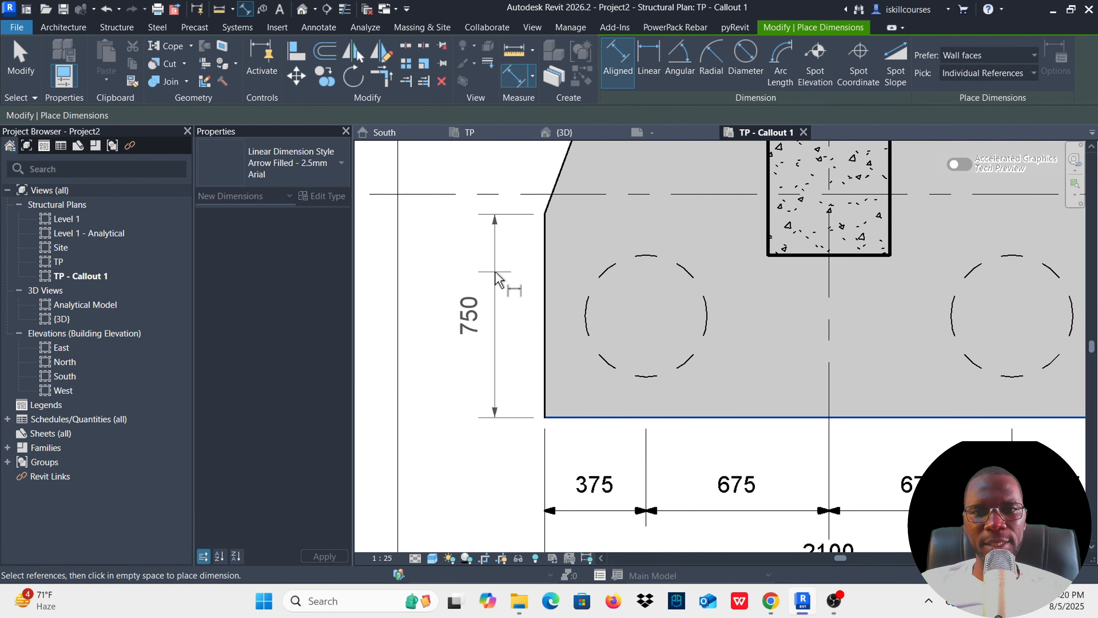
{"action": "left_click", "coordinate": [495, 273]}
Dimension the pile cap's right vertical side from the bottom edge up to the corner where the slope starts.
{"action": "scroll", "coordinate": [437, 281], "scroll_direction": "down", "scroll_amount": 5}
{"action": "left_click", "coordinate": [748, 349]}
{"action": "scroll", "coordinate": [765, 256], "scroll_direction": "up", "scroll_amount": 4}
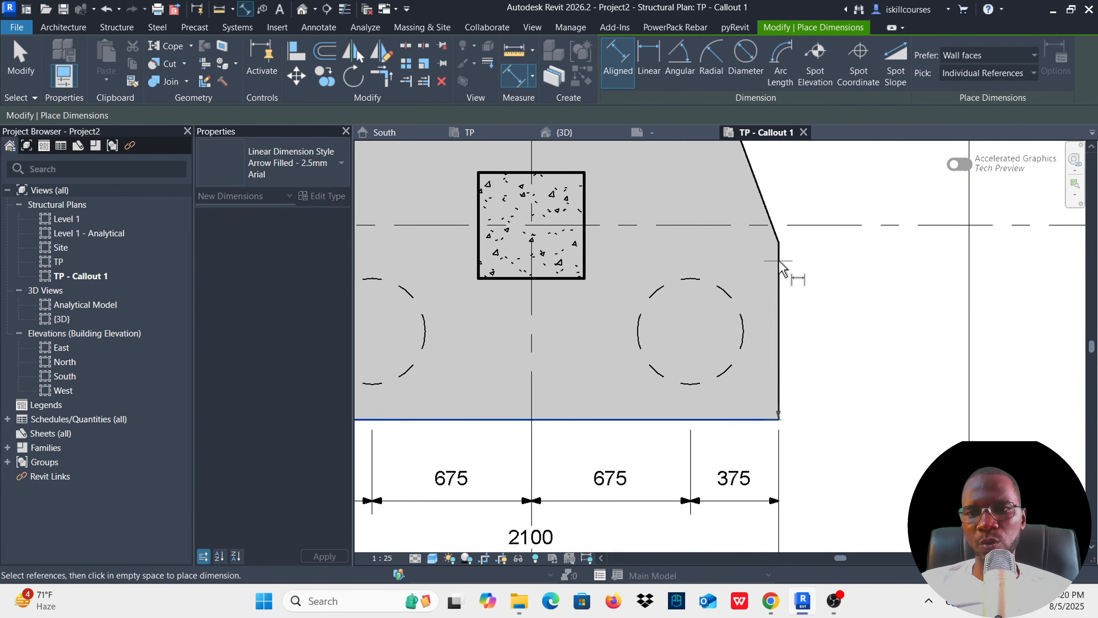
{"action": "left_click", "coordinate": [784, 253]}
{"action": "left_click", "coordinate": [839, 288]}
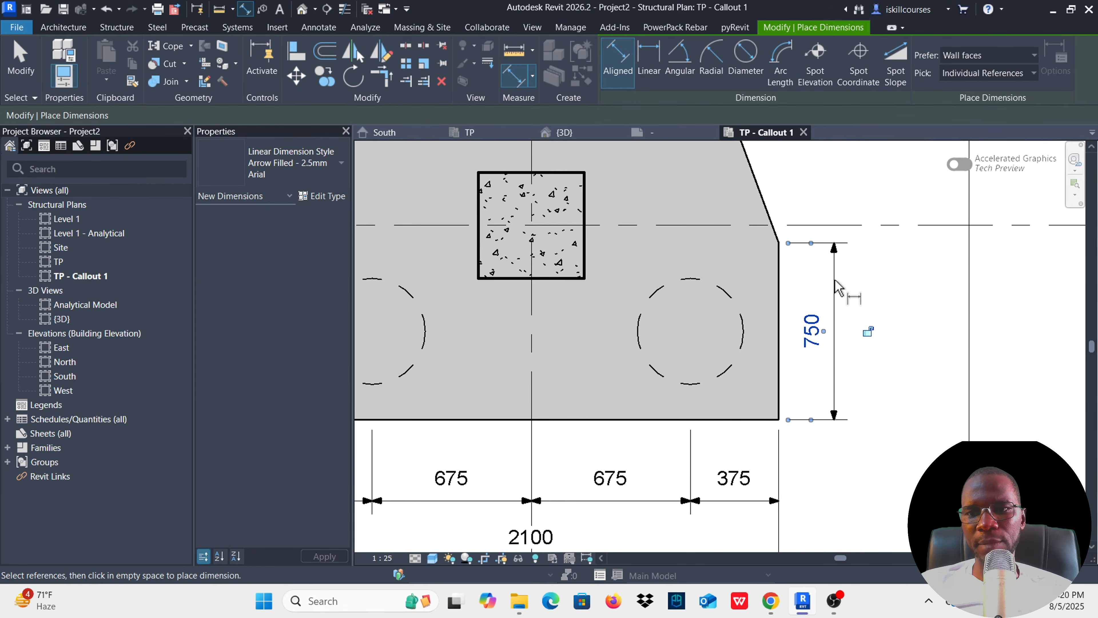
Place an aligned dimension along the pile cap's right sloped edge, between its lower and upper corner points.
{"action": "scroll", "coordinate": [780, 246], "scroll_direction": "down", "scroll_amount": 4}
{"action": "scroll", "coordinate": [740, 266], "scroll_direction": "down", "scroll_amount": 2}
{"action": "scroll", "coordinate": [740, 278], "scroll_direction": "up", "scroll_amount": 6}
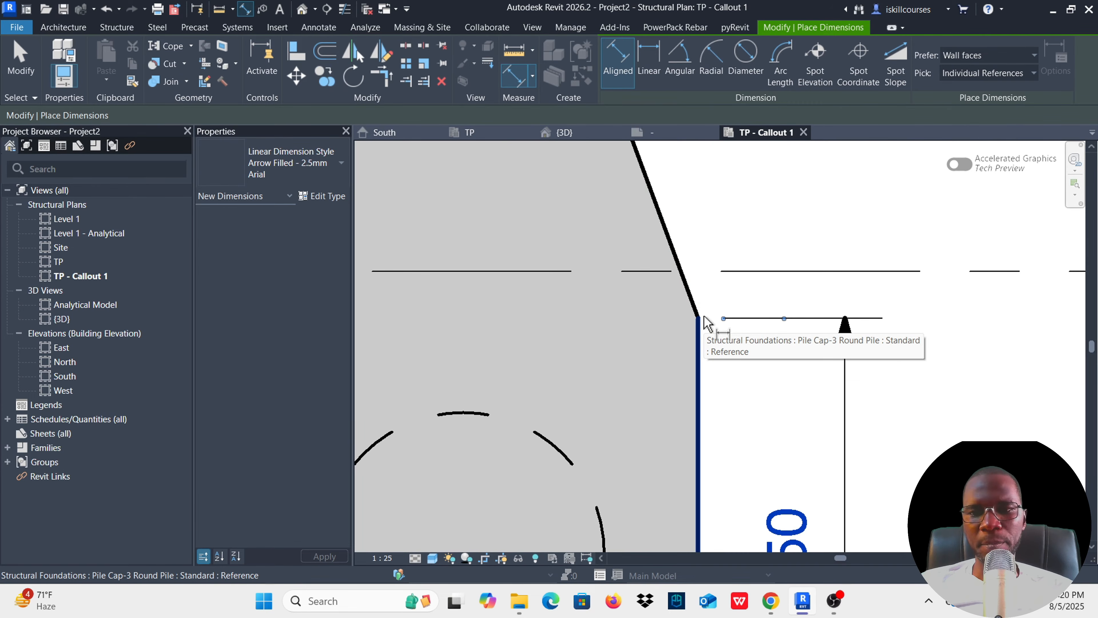
{"action": "key", "text": "Tab"}
{"action": "key", "text": "Tab"}
{"action": "key", "text": "Tab"}
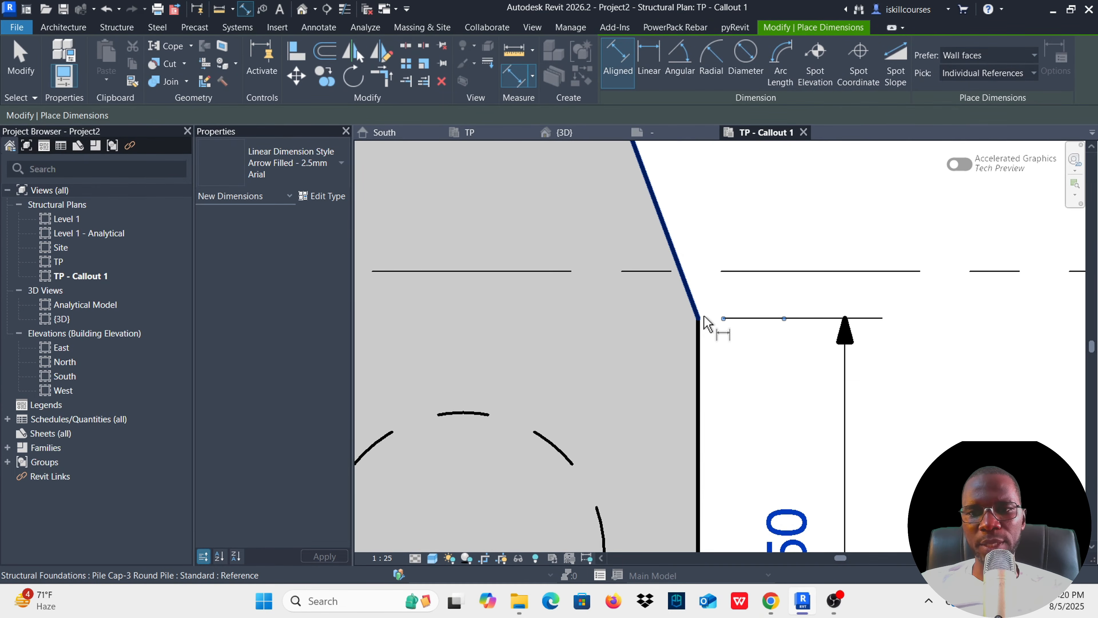
{"action": "left_click", "coordinate": [704, 323]}
{"action": "scroll", "coordinate": [707, 329], "scroll_direction": "down", "scroll_amount": 3}
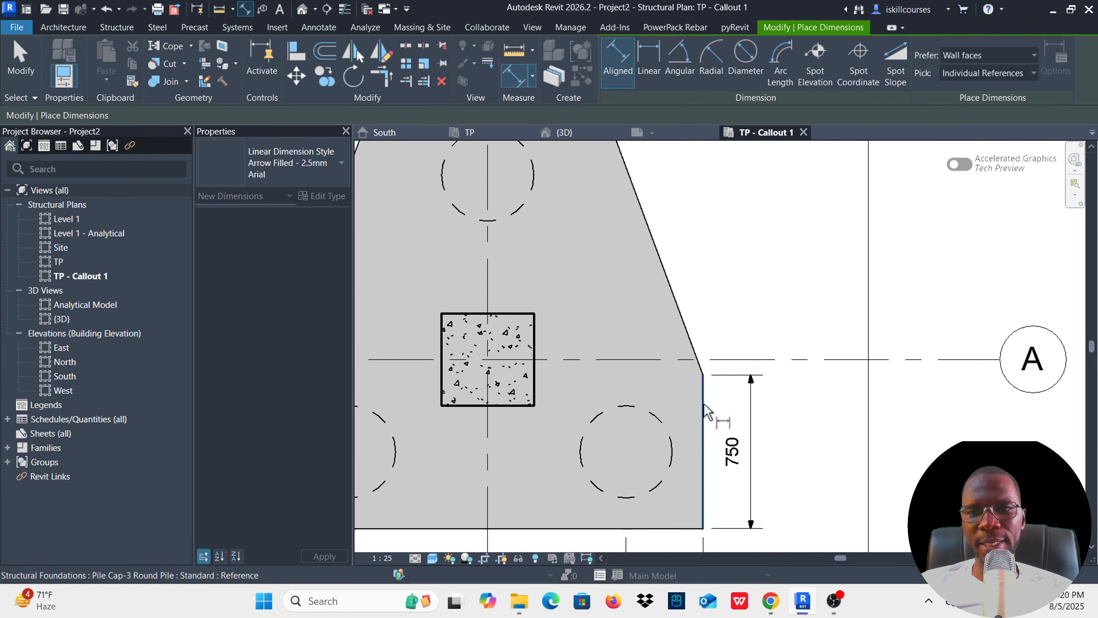
{"action": "scroll", "coordinate": [645, 244], "scroll_direction": "up", "scroll_amount": 3}
{"action": "scroll", "coordinate": [644, 245], "scroll_direction": "up", "scroll_amount": 3}
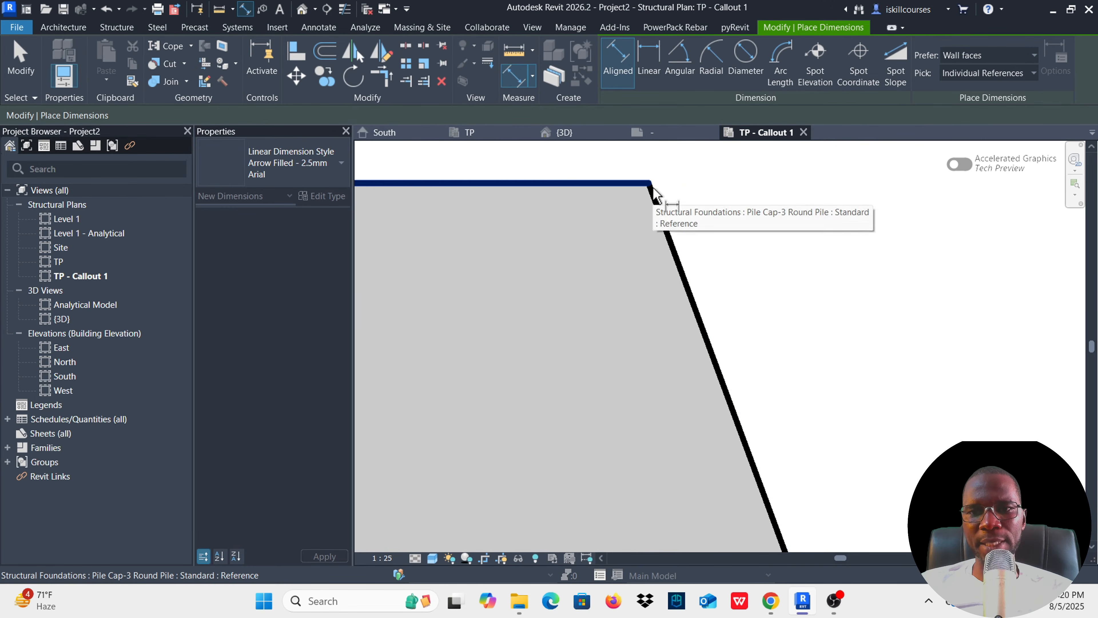
{"action": "key", "text": "Tab"}
{"action": "key", "text": "Tab"}
{"action": "key", "text": "Tab"}
{"action": "key", "text": "Tab"}
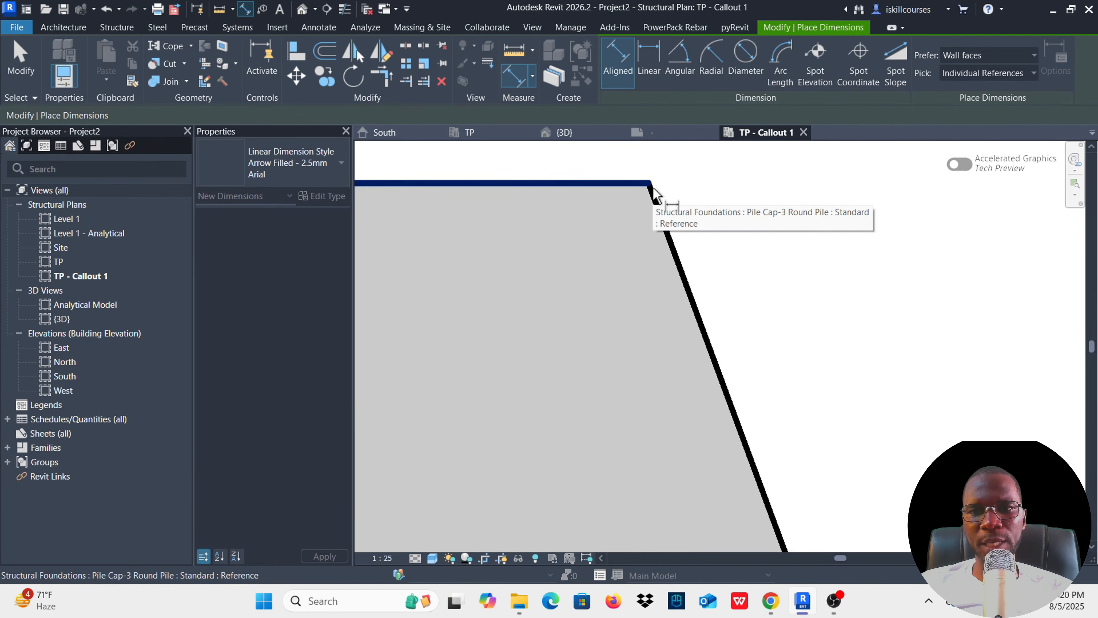
{"action": "left_click", "coordinate": [653, 191]}
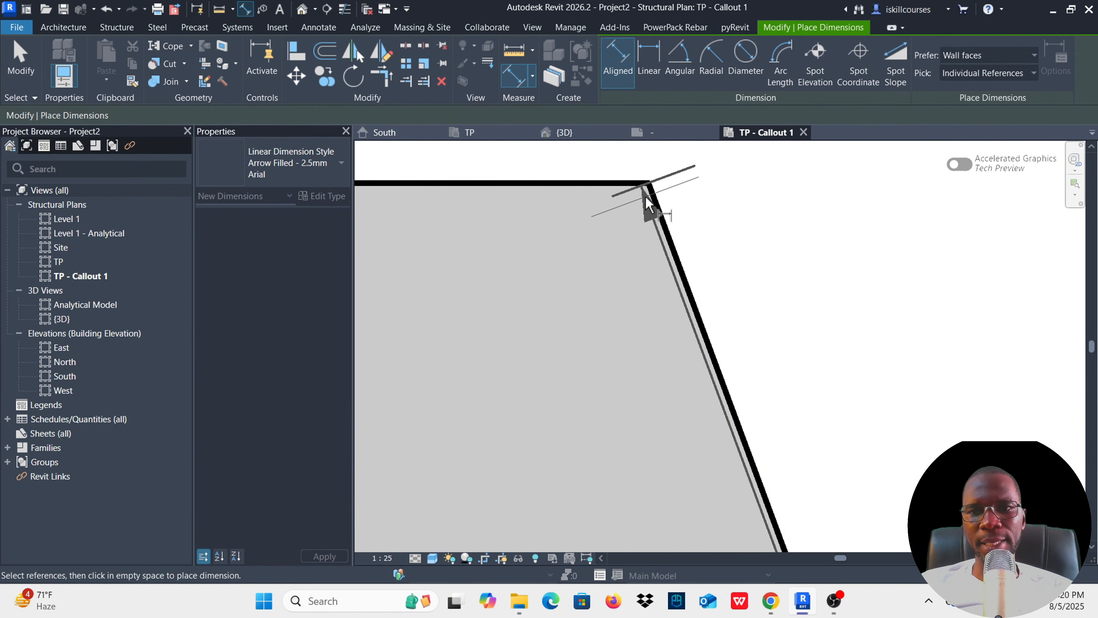
{"action": "scroll", "coordinate": [652, 196], "scroll_direction": "down", "scroll_amount": 5}
Dimension the pile cap's short top edge between its two corner points, placing the dimension above the edge.
{"action": "scroll", "coordinate": [699, 215], "scroll_direction": "up", "scroll_amount": 5}
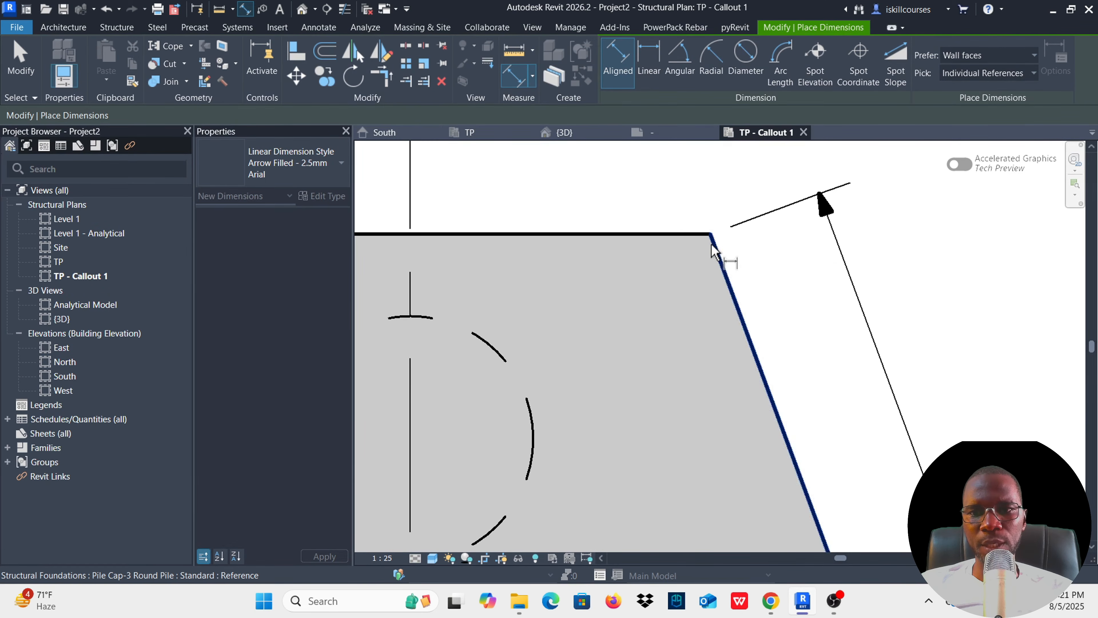
{"action": "scroll", "coordinate": [712, 245], "scroll_direction": "down", "scroll_amount": 4}
{"action": "scroll", "coordinate": [532, 245], "scroll_direction": "up", "scroll_amount": 4}
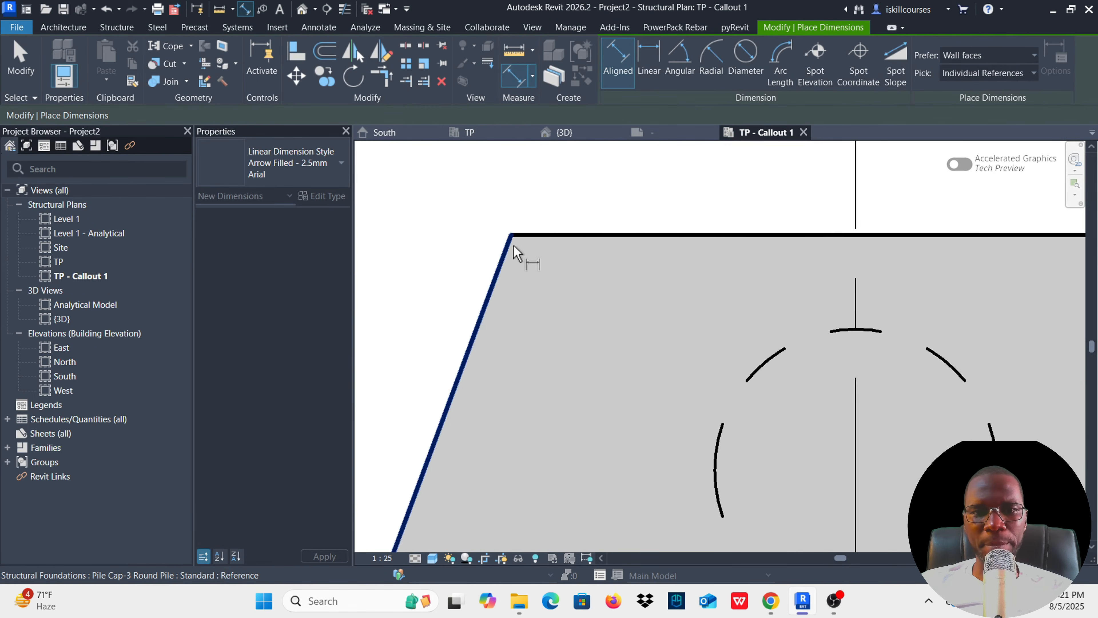
{"action": "key", "text": "Tab"}
{"action": "key", "text": "Tab"}
{"action": "key", "text": "Tab"}
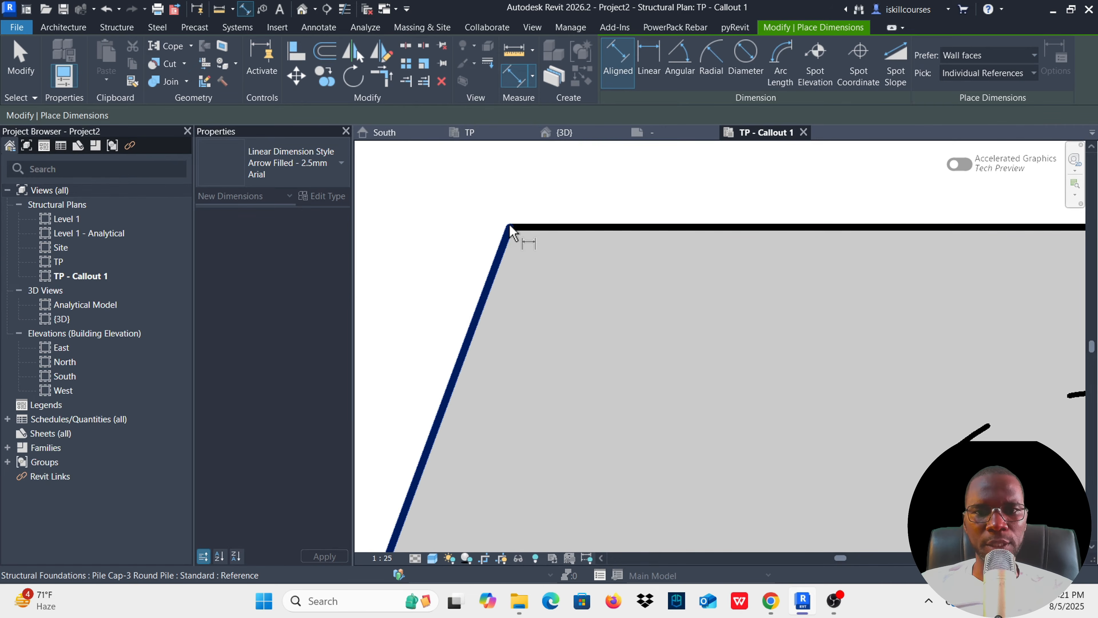
{"action": "left_click", "coordinate": [511, 229]}
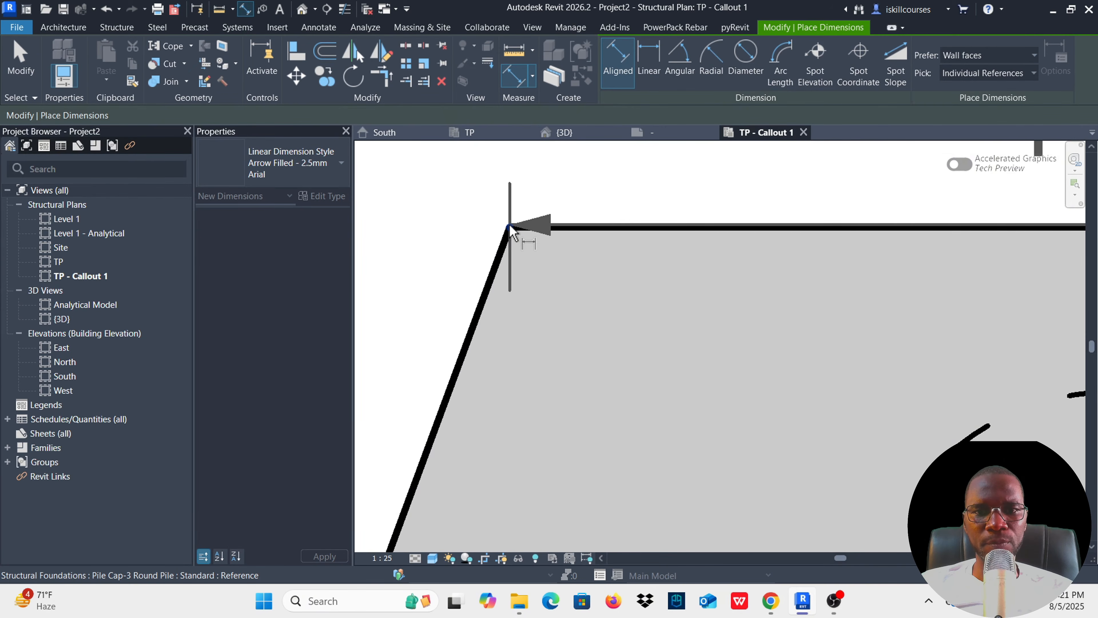
{"action": "scroll", "coordinate": [511, 236], "scroll_direction": "down", "scroll_amount": 3}
{"action": "left_click", "coordinate": [706, 210]}
{"action": "scroll", "coordinate": [683, 177], "scroll_direction": "down", "scroll_amount": 7}
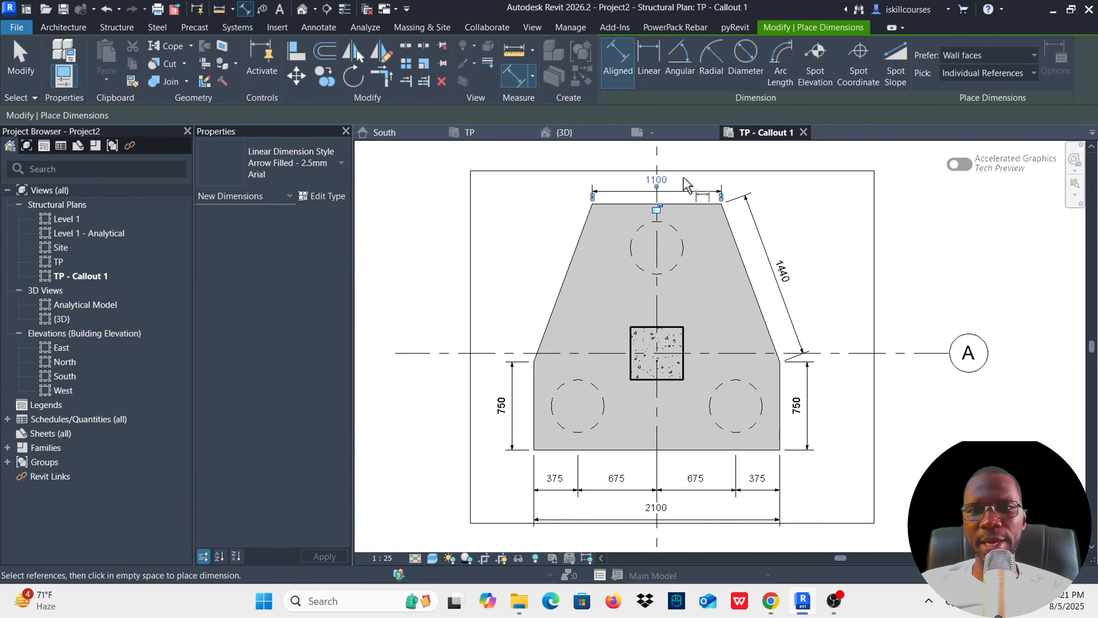
{"action": "scroll", "coordinate": [609, 293], "scroll_direction": "up", "scroll_amount": 3}
{"action": "scroll", "coordinate": [599, 299], "scroll_direction": "down", "scroll_amount": 3}
{"action": "scroll", "coordinate": [594, 316], "scroll_direction": "up", "scroll_amount": 2}
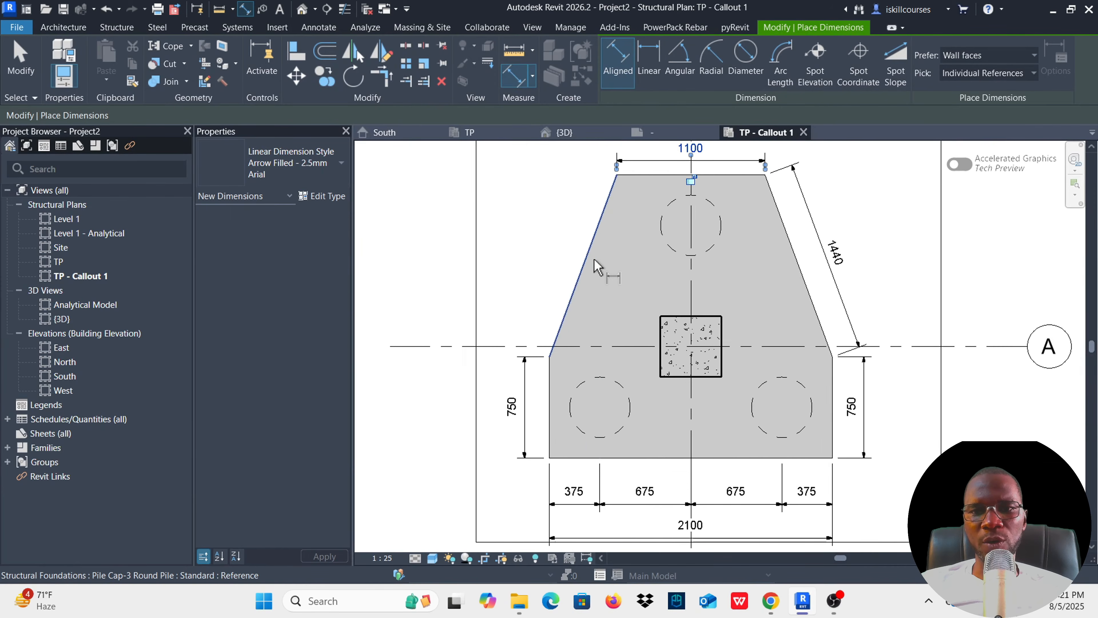
{"action": "scroll", "coordinate": [588, 336], "scroll_direction": "down", "scroll_amount": 2}
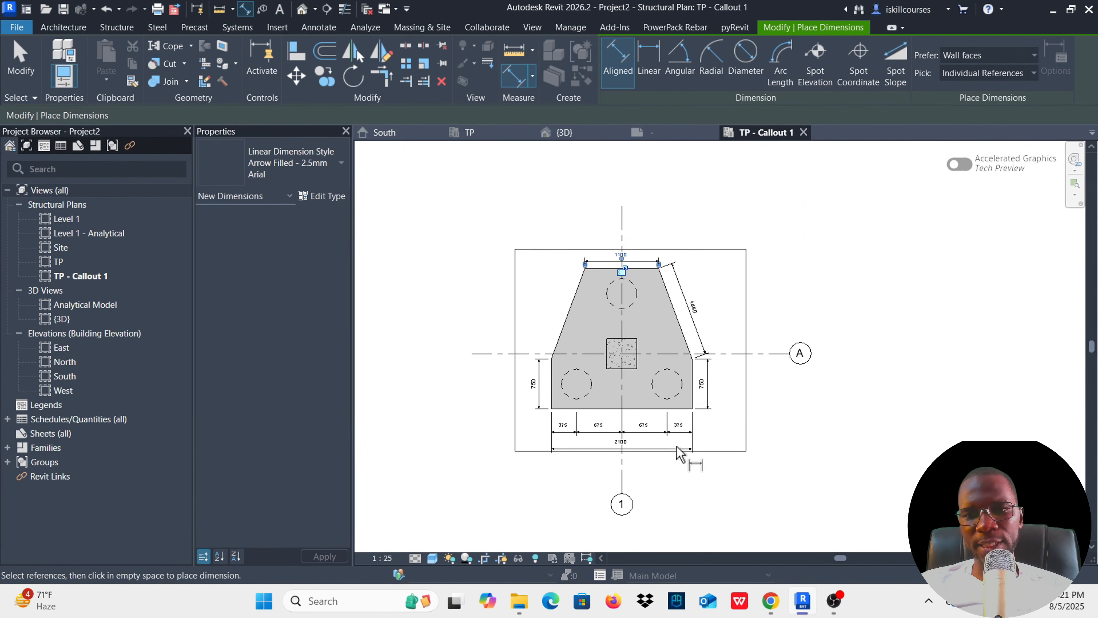
{"action": "scroll", "coordinate": [676, 450], "scroll_direction": "up", "scroll_amount": 4}
{"action": "scroll", "coordinate": [613, 416], "scroll_direction": "down", "scroll_amount": 3}
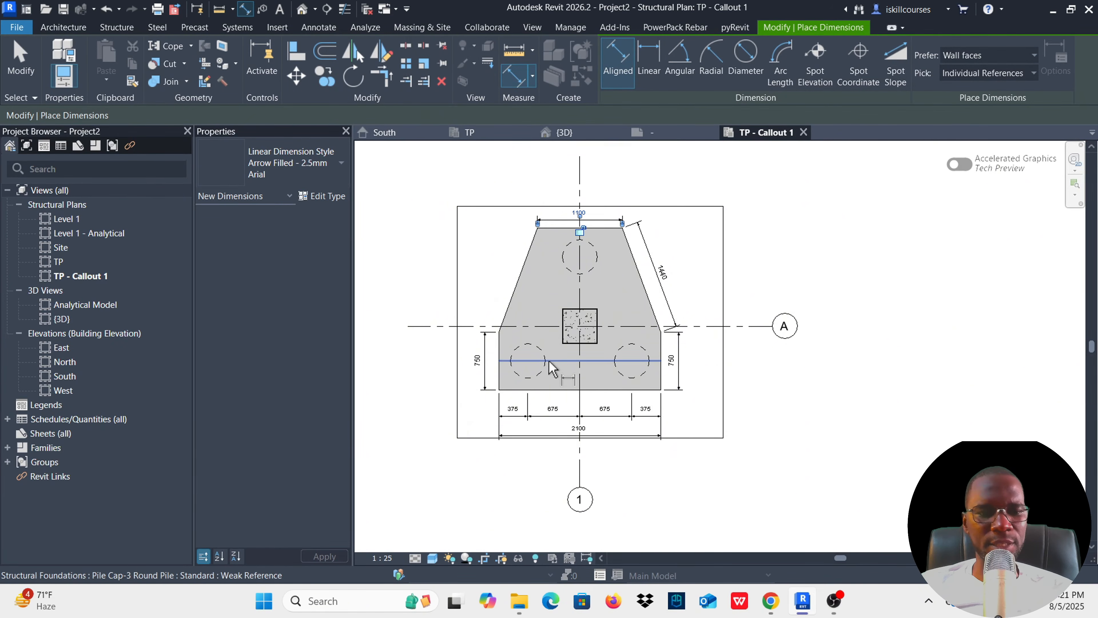
{"action": "key", "text": "Escape"}
{"action": "key", "text": "Escape"}
Turn off the crop region's visibility in the callout view while keeping the view cropped.
{"action": "scroll", "coordinate": [721, 288], "scroll_direction": "down", "scroll_amount": 2}
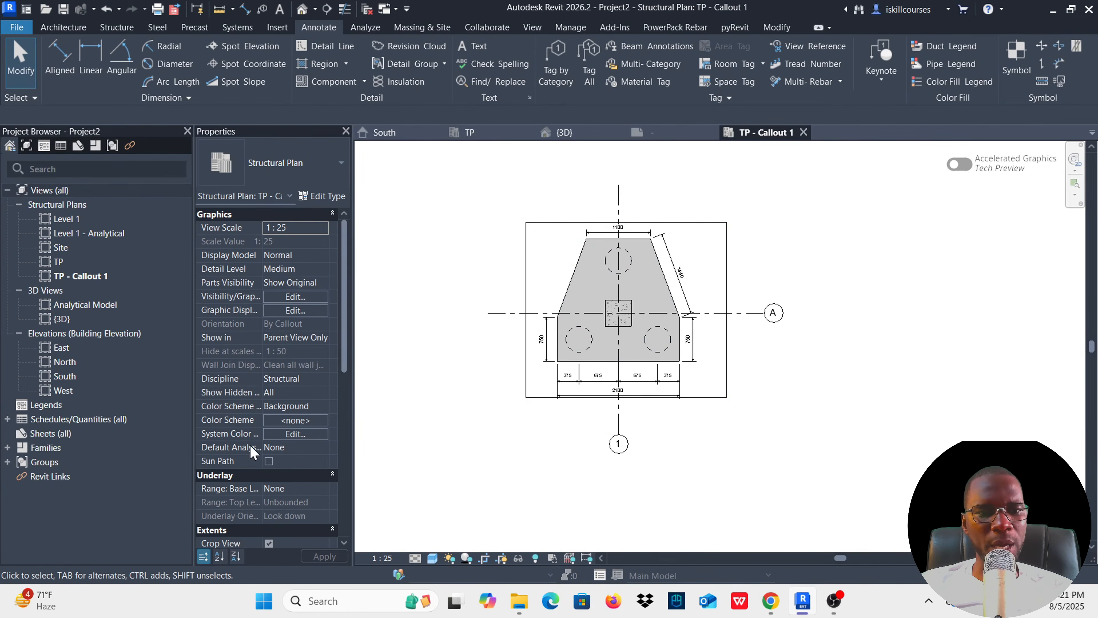
{"action": "scroll", "coordinate": [245, 459], "scroll_direction": "down", "scroll_amount": 3}
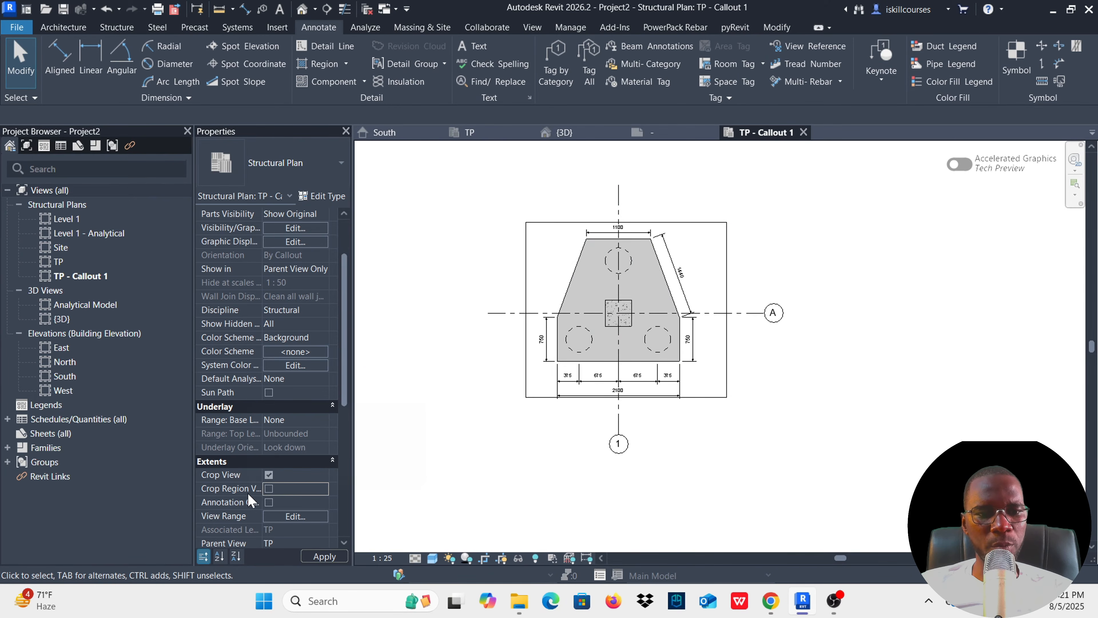
{"action": "scroll", "coordinate": [674, 313], "scroll_direction": "up", "scroll_amount": 2}
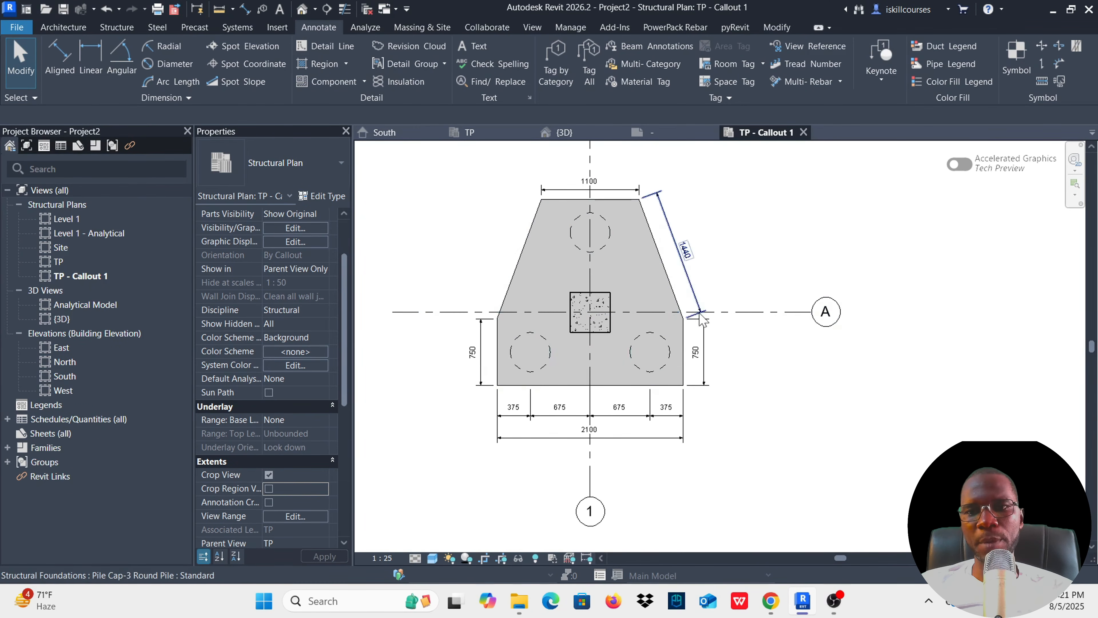
Shorten grids A and 1 in this view so their bubbles sit close to the pile cap's dimensions.
{"action": "left_click", "coordinate": [786, 312]}
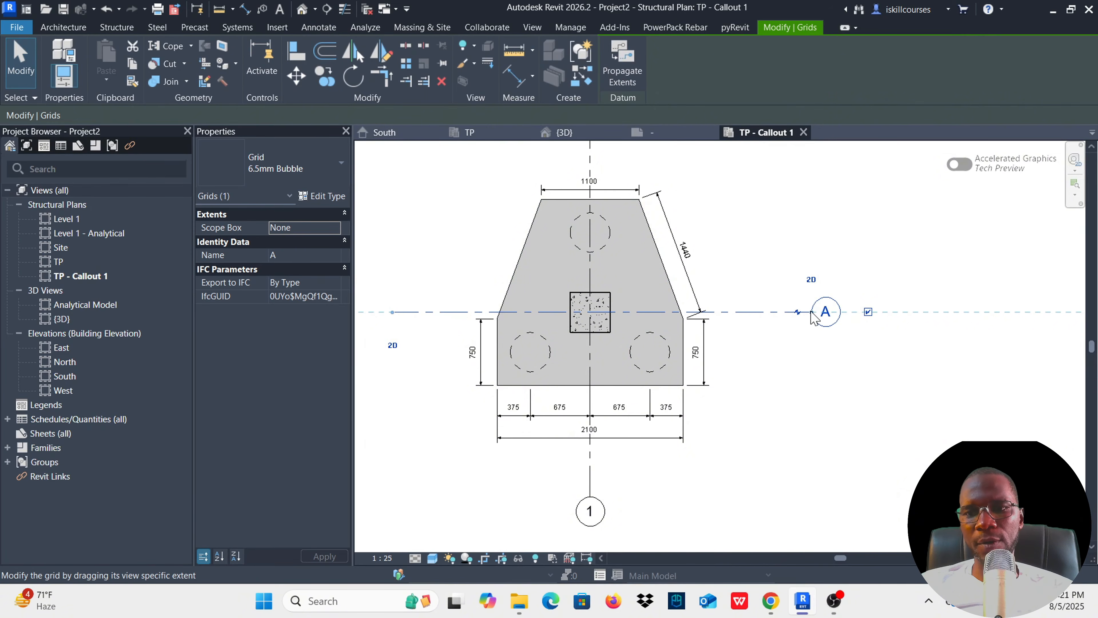
{"action": "left_click_drag", "start_coordinate": [813, 318], "coordinate": [734, 318]}
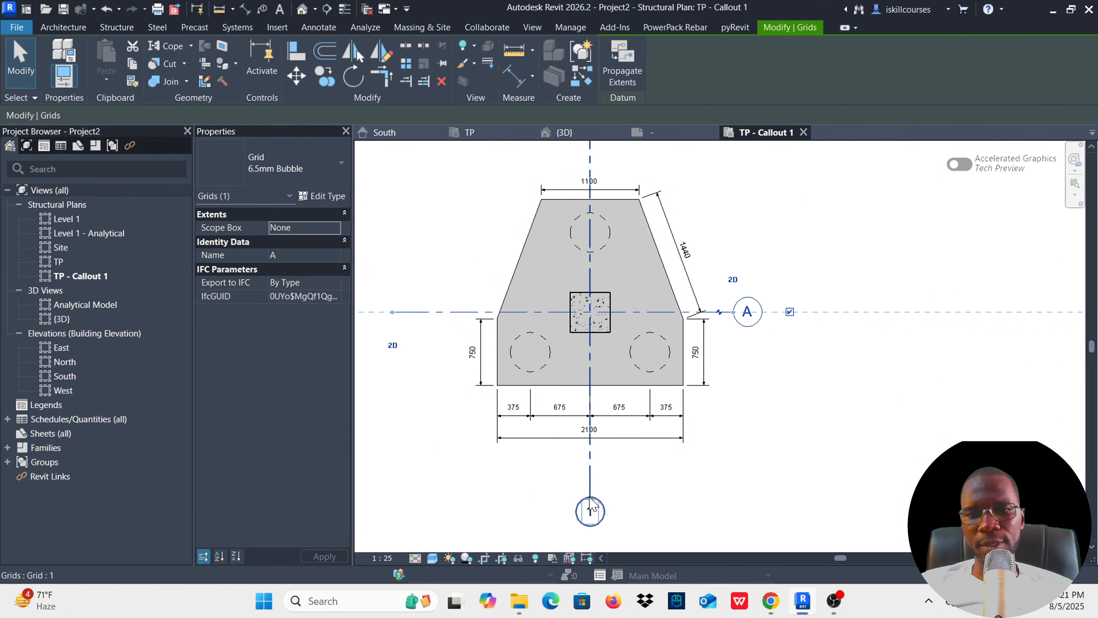
{"action": "mouse_move", "coordinate": [590, 477]}
{"action": "left_mouse_down"}
{"action": "mouse_move", "coordinate": [596, 449]}
{"action": "mouse_move", "coordinate": [598, 457]}
{"action": "left_mouse_up"}
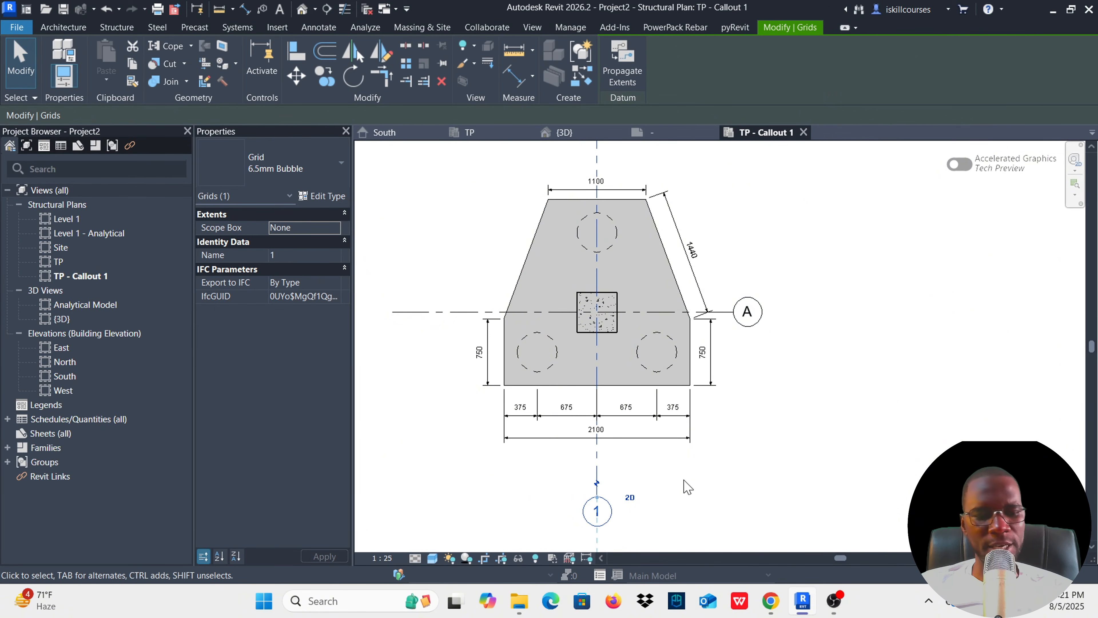
{"action": "key", "text": "ctrl+z"}
{"action": "left_click", "coordinate": [593, 507]}
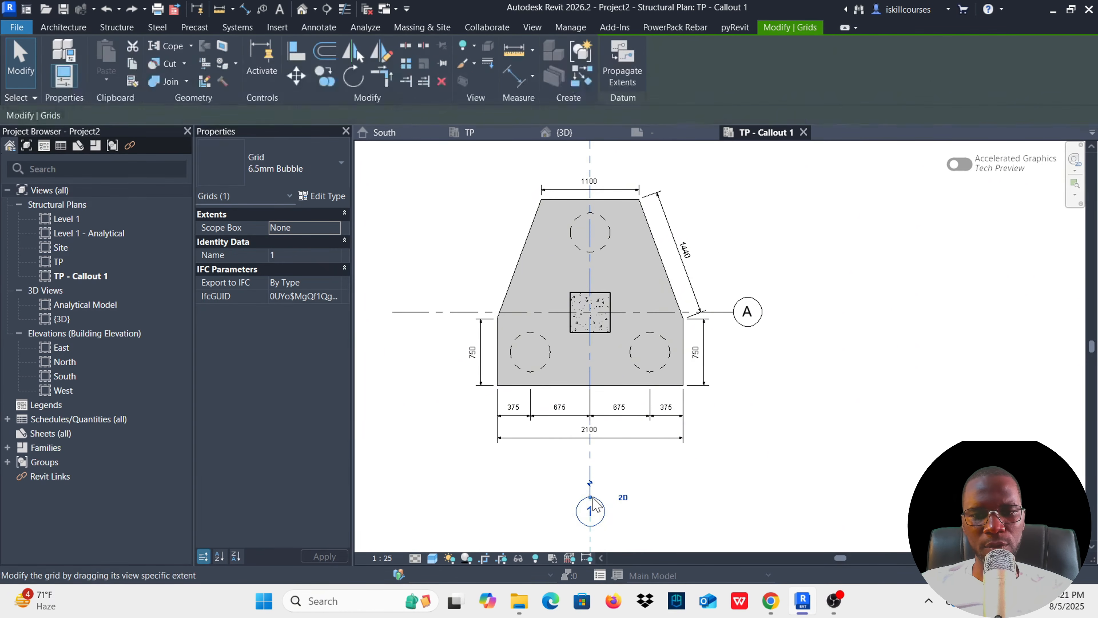
{"action": "left_click_drag", "start_coordinate": [591, 504], "coordinate": [590, 450]}
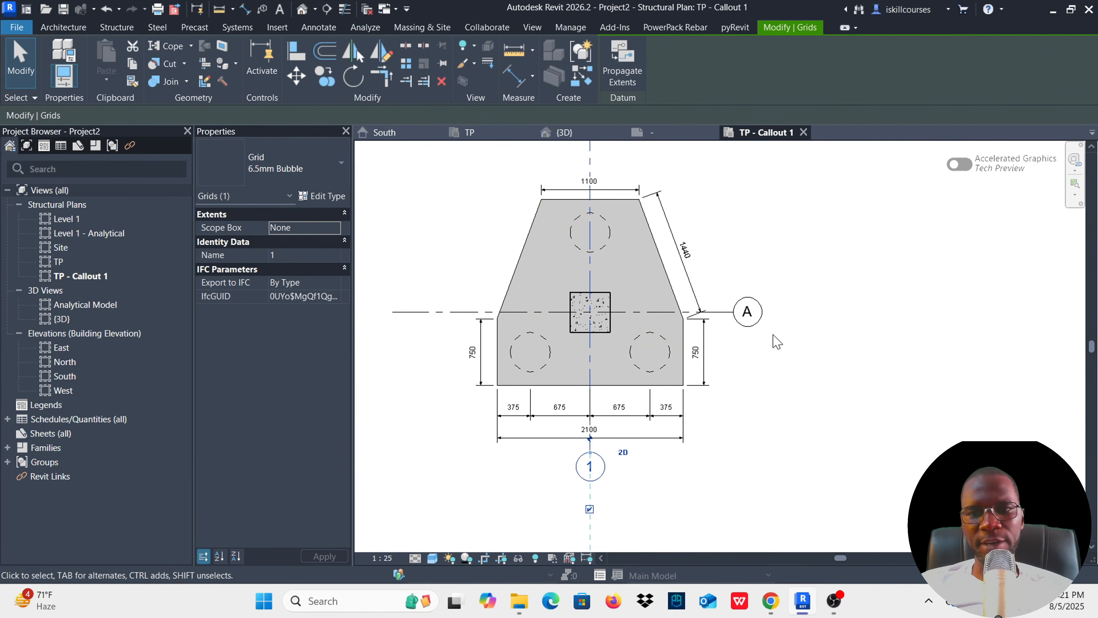
Hide the whole grid category in the callout view.
{"action": "left_click", "coordinate": [774, 346]}
{"action": "scroll", "coordinate": [736, 321], "scroll_direction": "up", "scroll_amount": 3}
{"action": "left_click", "coordinate": [705, 302]}
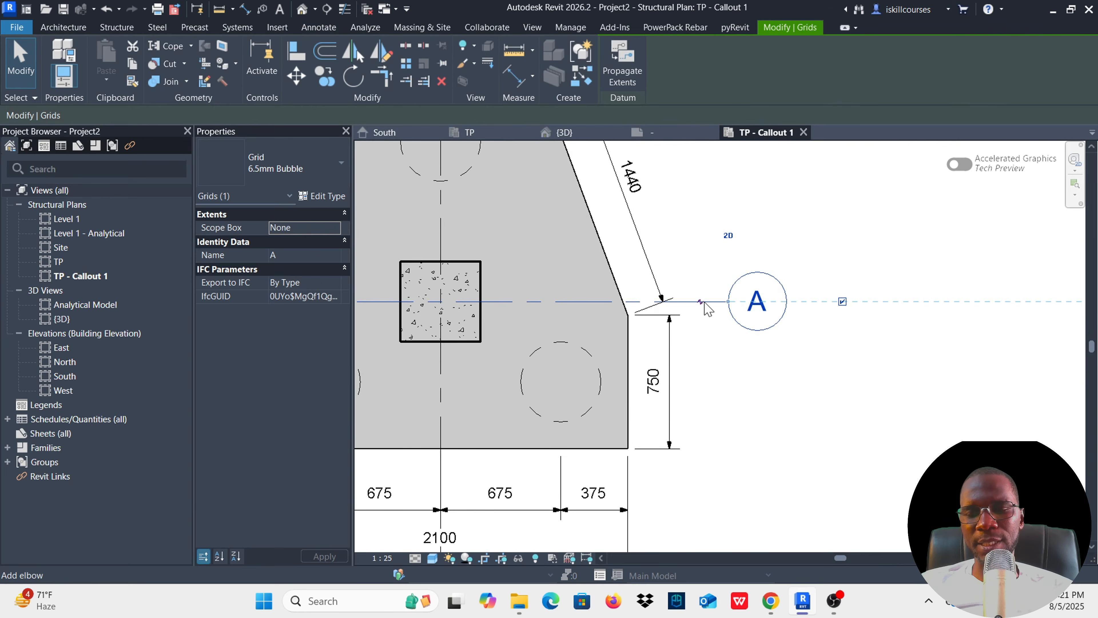
{"action": "right_click", "coordinate": [705, 308]}
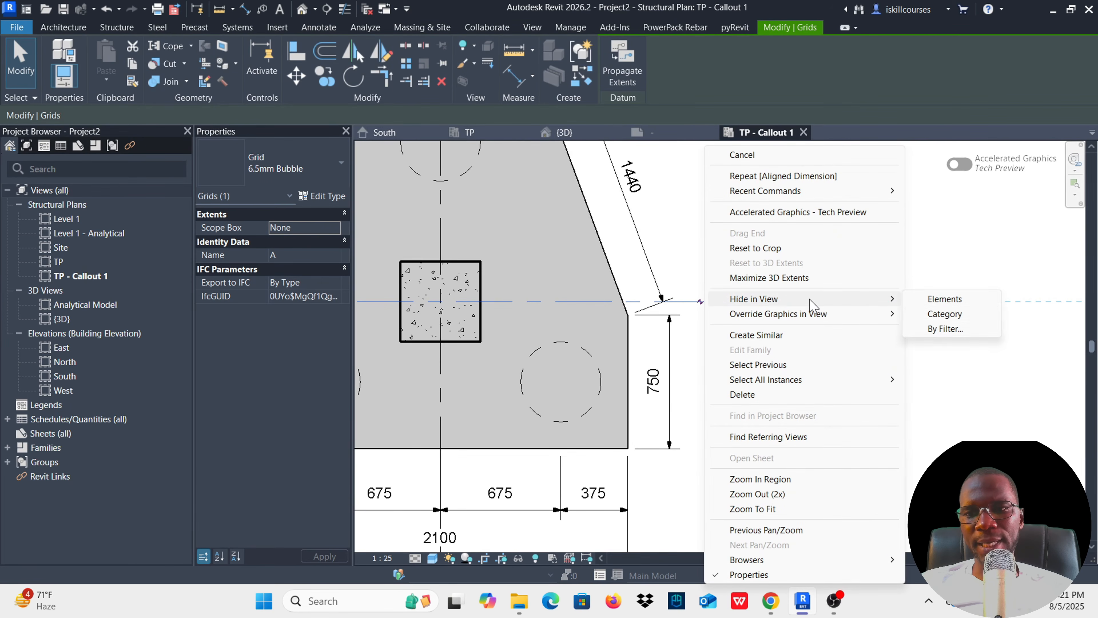
{"action": "left_click", "coordinate": [945, 314]}
{"action": "scroll", "coordinate": [648, 346], "scroll_direction": "down", "scroll_amount": 3}
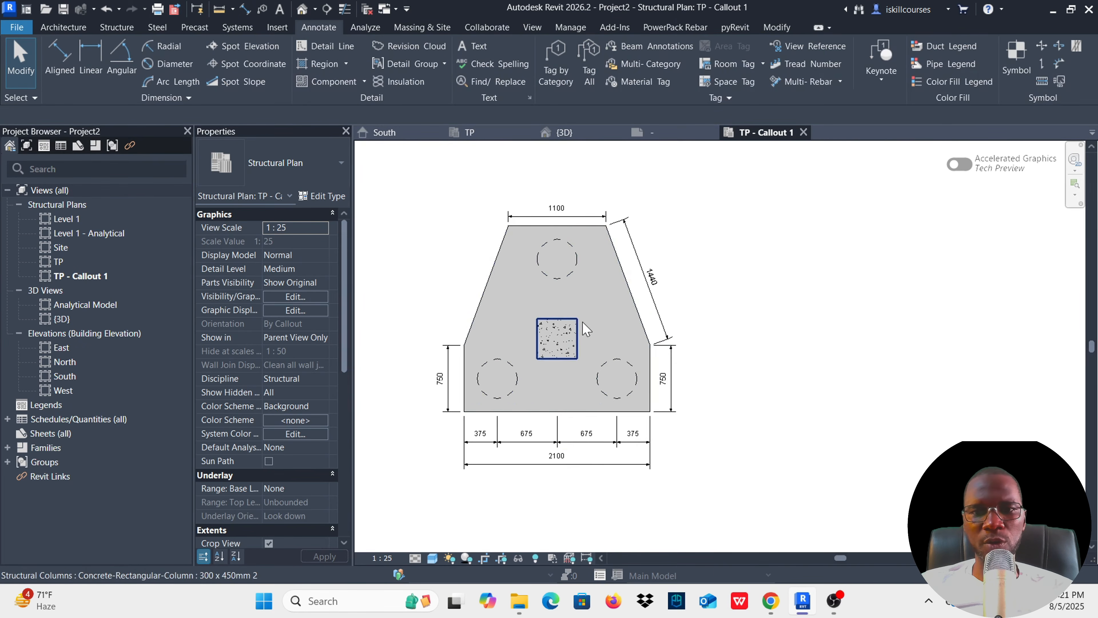
Draw a horizontal Detail-type section line just below the pile cap's bottom edge, from right to left across its full width.
{"action": "scroll", "coordinate": [584, 329], "scroll_direction": "up", "scroll_amount": 2}
{"action": "scroll", "coordinate": [597, 347], "scroll_direction": "down", "scroll_amount": 5}
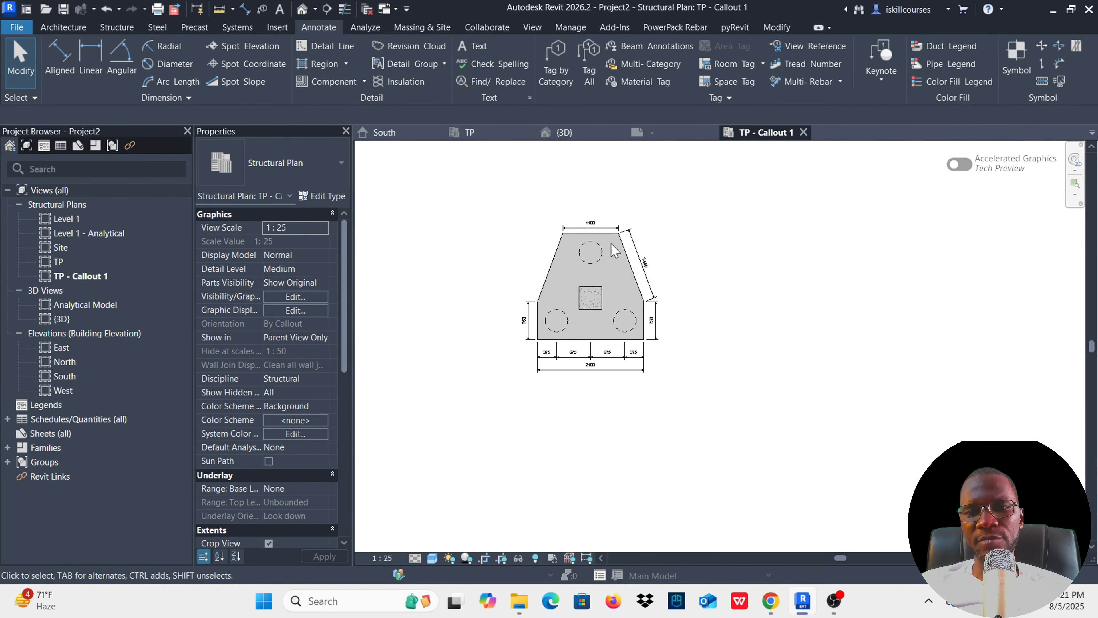
{"action": "scroll", "coordinate": [588, 308], "scroll_direction": "up", "scroll_amount": 2}
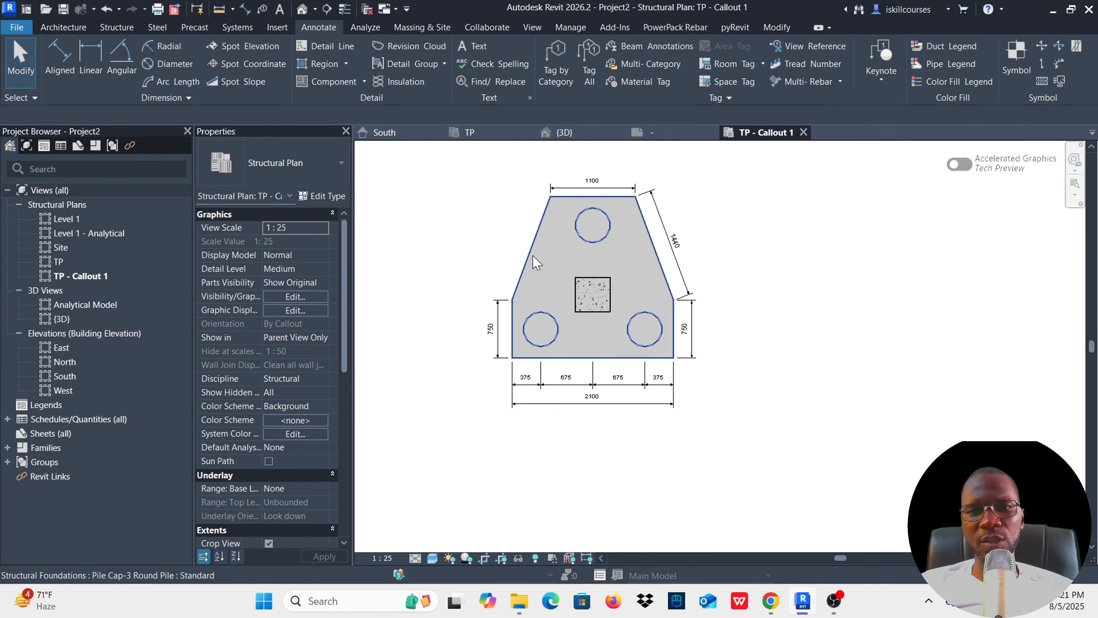
{"action": "left_click", "coordinate": [534, 28]}
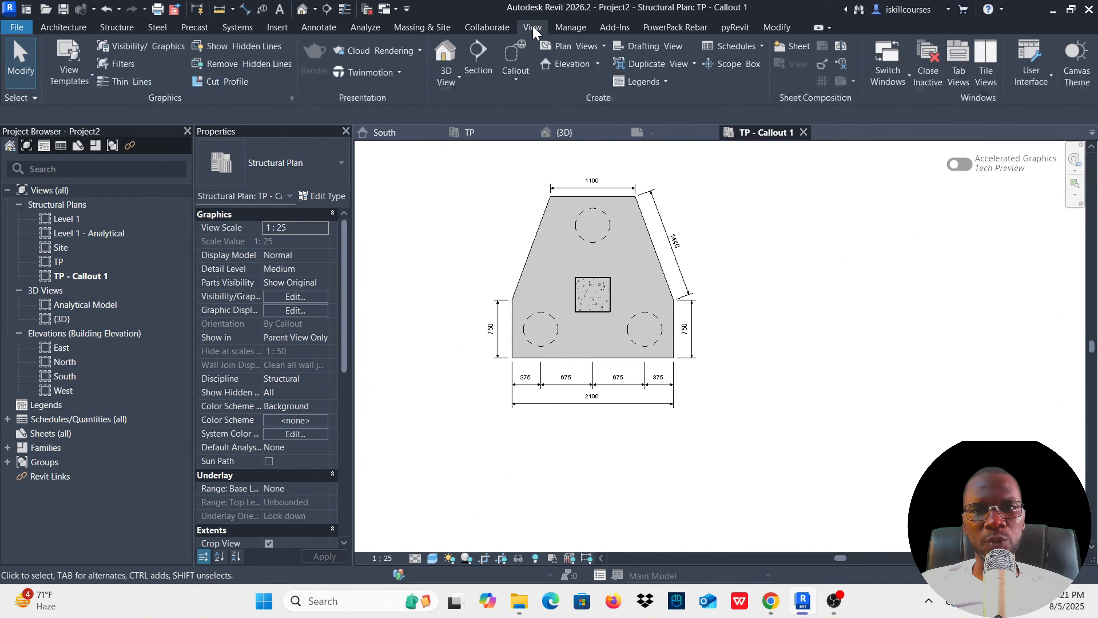
{"action": "left_click", "coordinate": [478, 56]}
{"action": "left_click", "coordinate": [318, 173]}
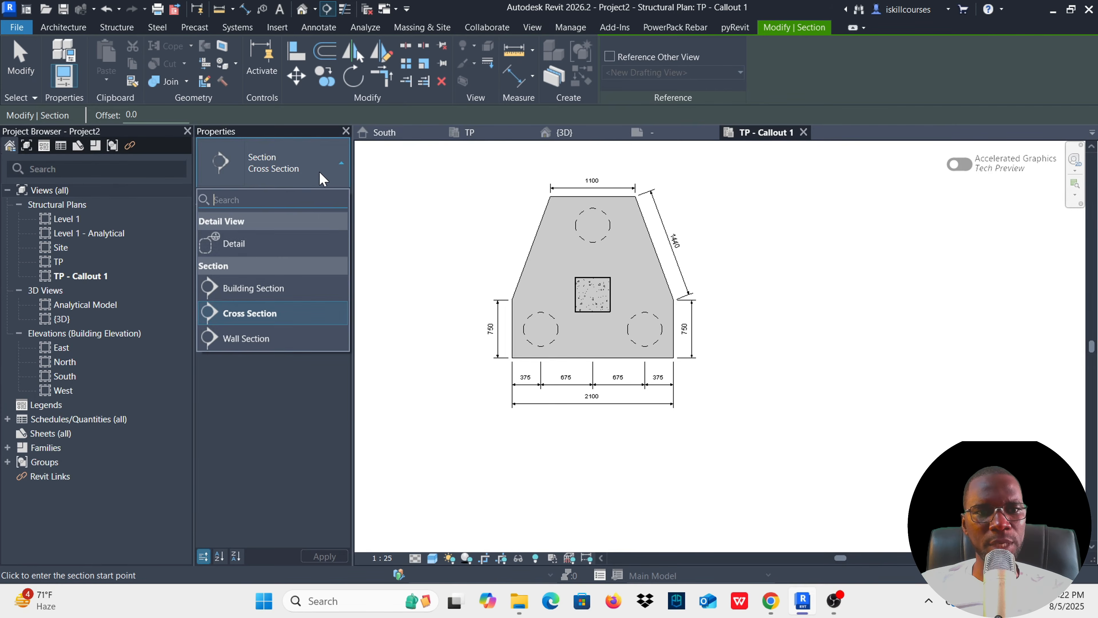
{"action": "left_click", "coordinate": [234, 244]}
{"action": "scroll", "coordinate": [693, 405], "scroll_direction": "up", "scroll_amount": 3}
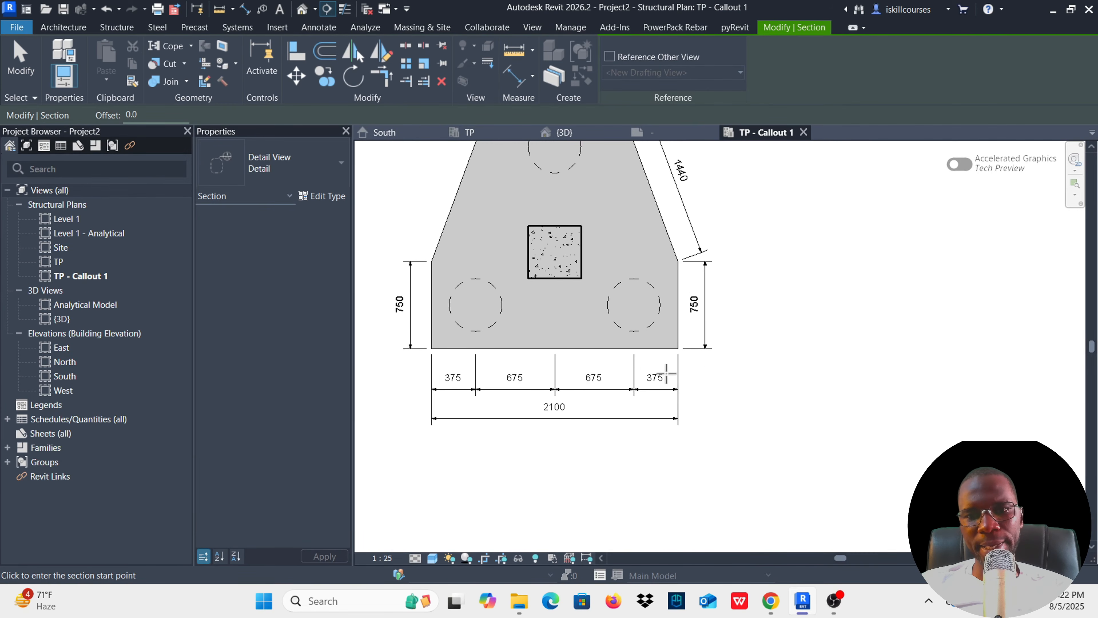
{"action": "left_click", "coordinate": [725, 359]}
{"action": "scroll", "coordinate": [667, 368], "scroll_direction": "down", "scroll_amount": 1}
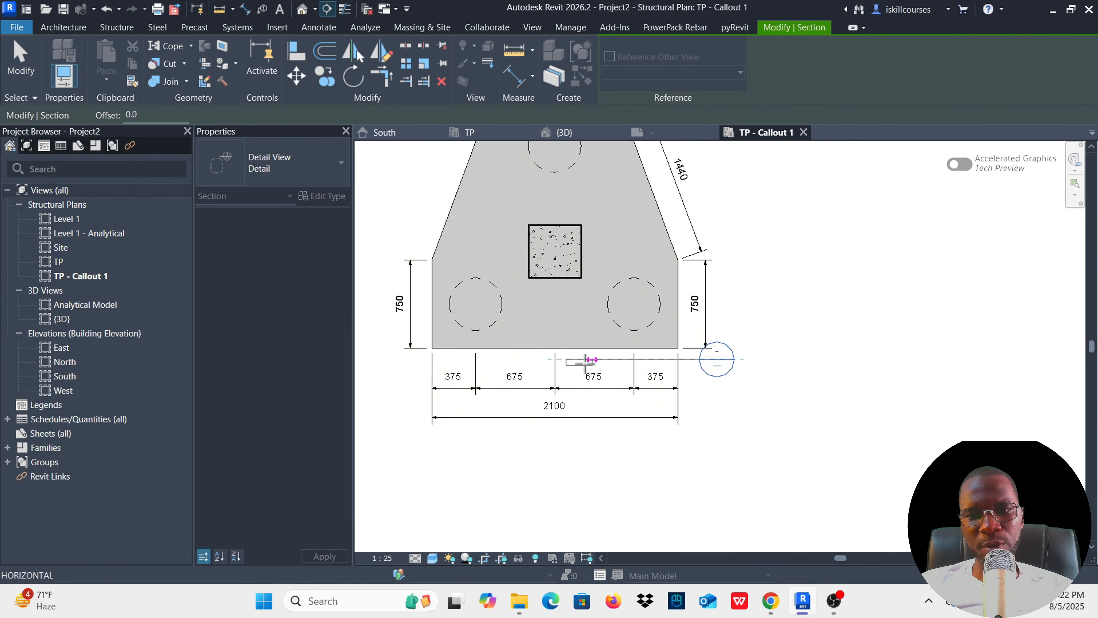
{"action": "left_click", "coordinate": [397, 362]}
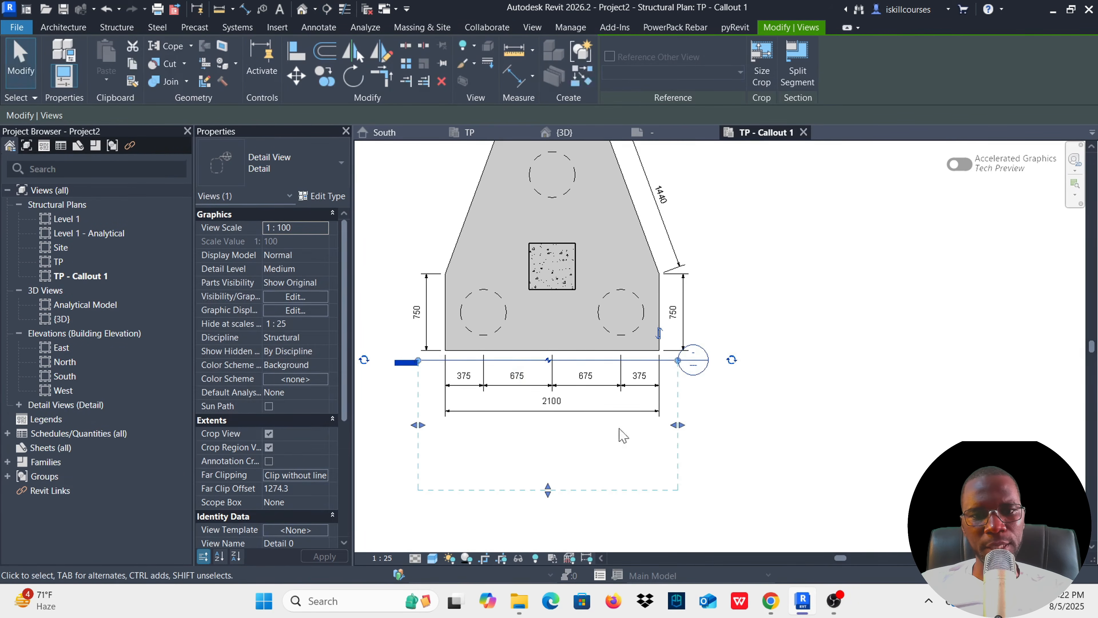
{"action": "scroll", "coordinate": [598, 480], "scroll_direction": "down", "scroll_amount": 2}
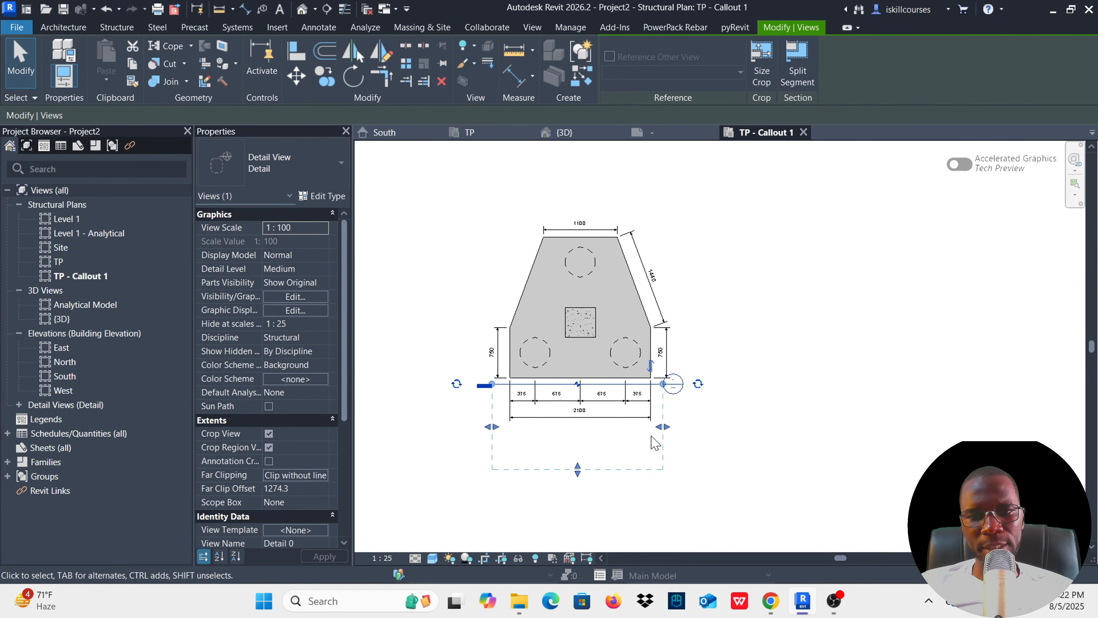
Check the section line's view direction below the pile cap and delete that section.
{"action": "scroll", "coordinate": [488, 428], "scroll_direction": "up", "scroll_amount": 3}
{"action": "scroll", "coordinate": [701, 450], "scroll_direction": "down", "scroll_amount": 2}
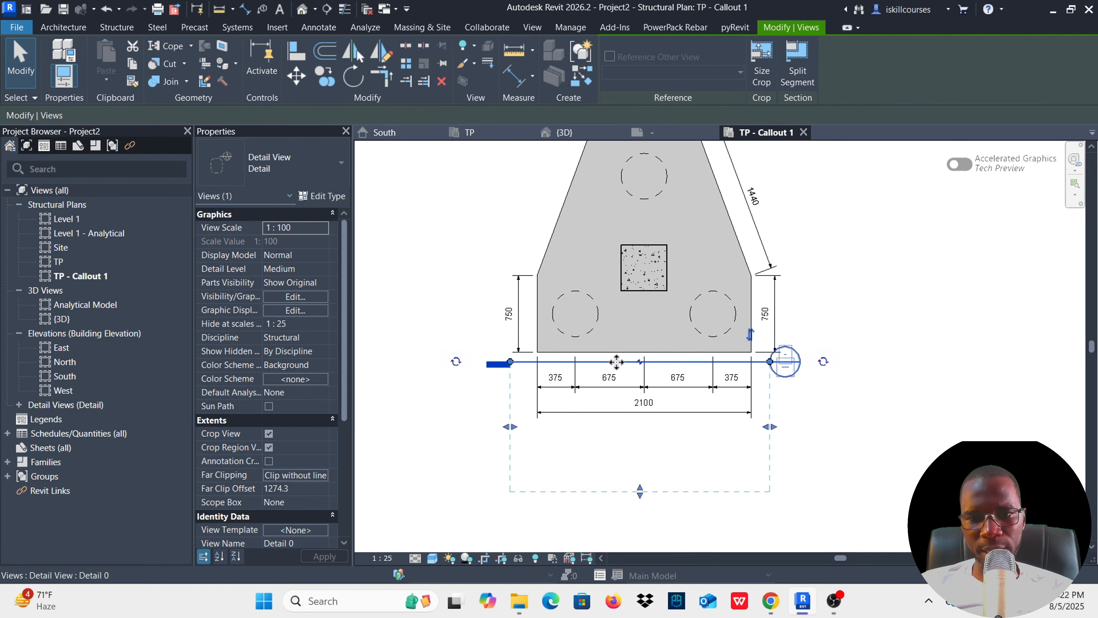
{"action": "scroll", "coordinate": [498, 422], "scroll_direction": "up", "scroll_amount": 2}
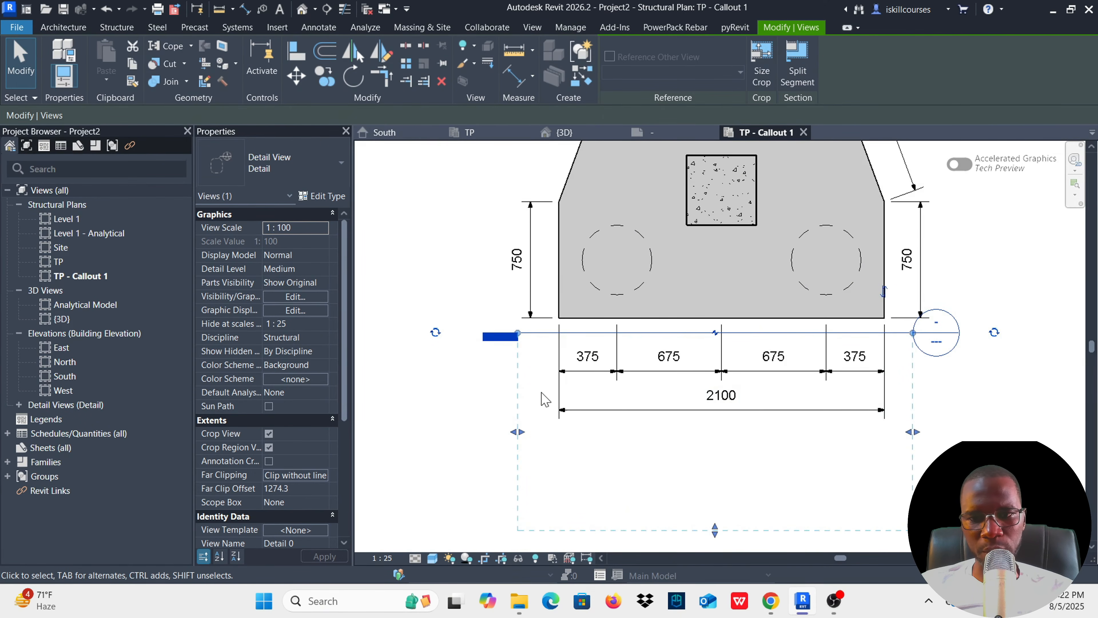
{"action": "scroll", "coordinate": [539, 391], "scroll_direction": "down", "scroll_amount": 1}
{"action": "left_click", "coordinate": [938, 392]}
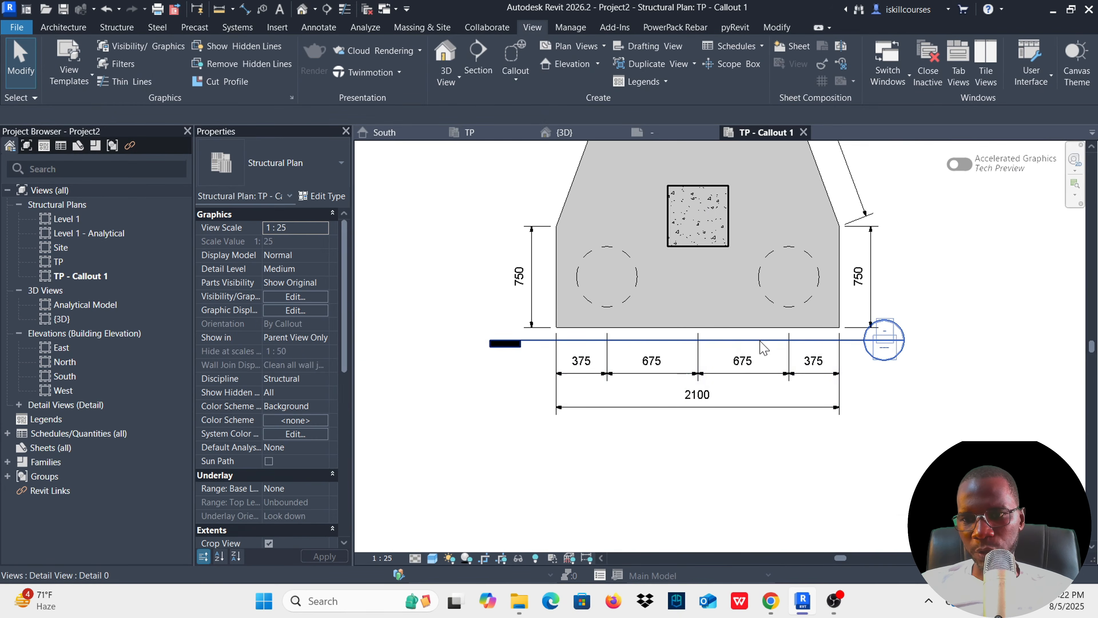
{"action": "left_click", "coordinate": [762, 340]}
{"action": "scroll", "coordinate": [664, 435], "scroll_direction": "down", "scroll_amount": 2}
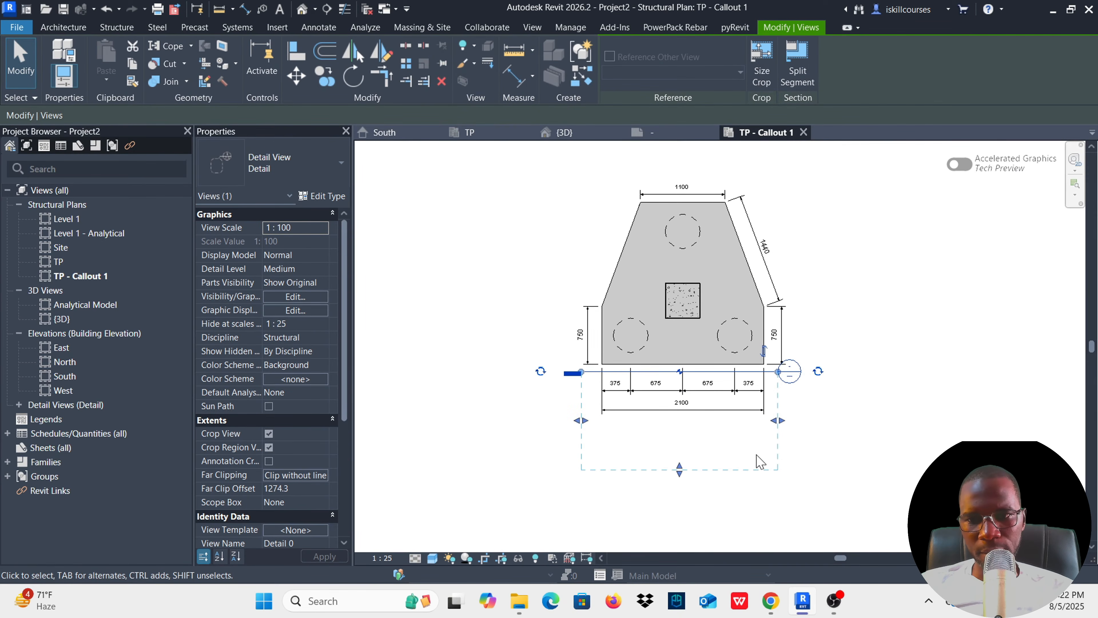
{"action": "scroll", "coordinate": [781, 385], "scroll_direction": "up", "scroll_amount": 4}
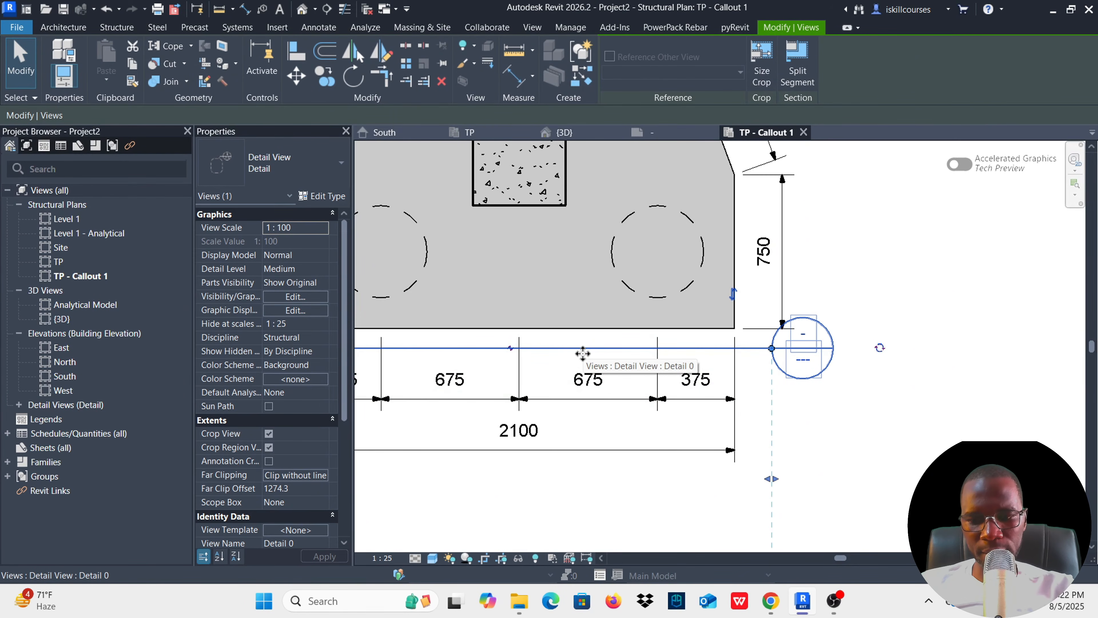
{"action": "key", "text": "Delete"}
{"action": "left_click", "coordinate": [599, 346]}
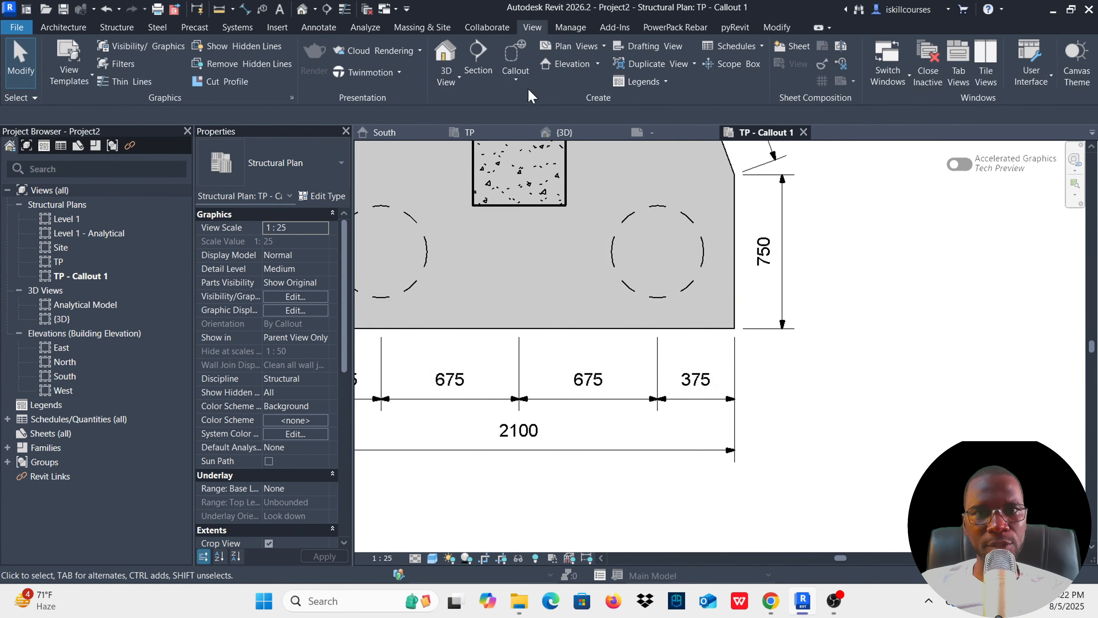
Draw a new horizontal Detail section just below the pile cap's bottom edge, from left to right across its full width.
{"action": "left_click", "coordinate": [478, 58]}
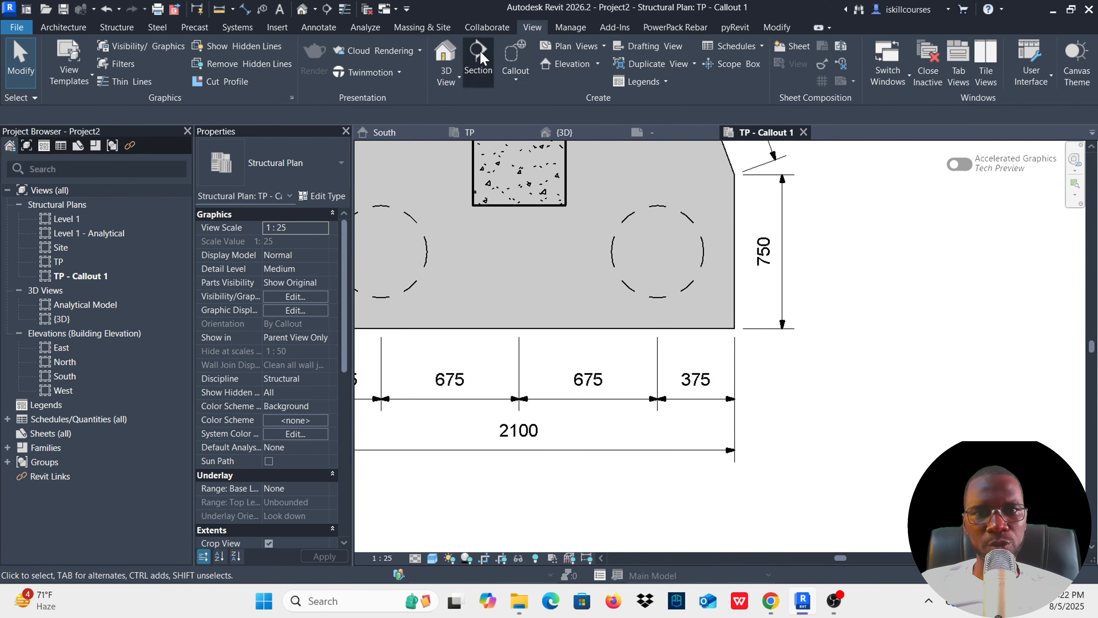
{"action": "scroll", "coordinate": [599, 345], "scroll_direction": "down", "scroll_amount": 3}
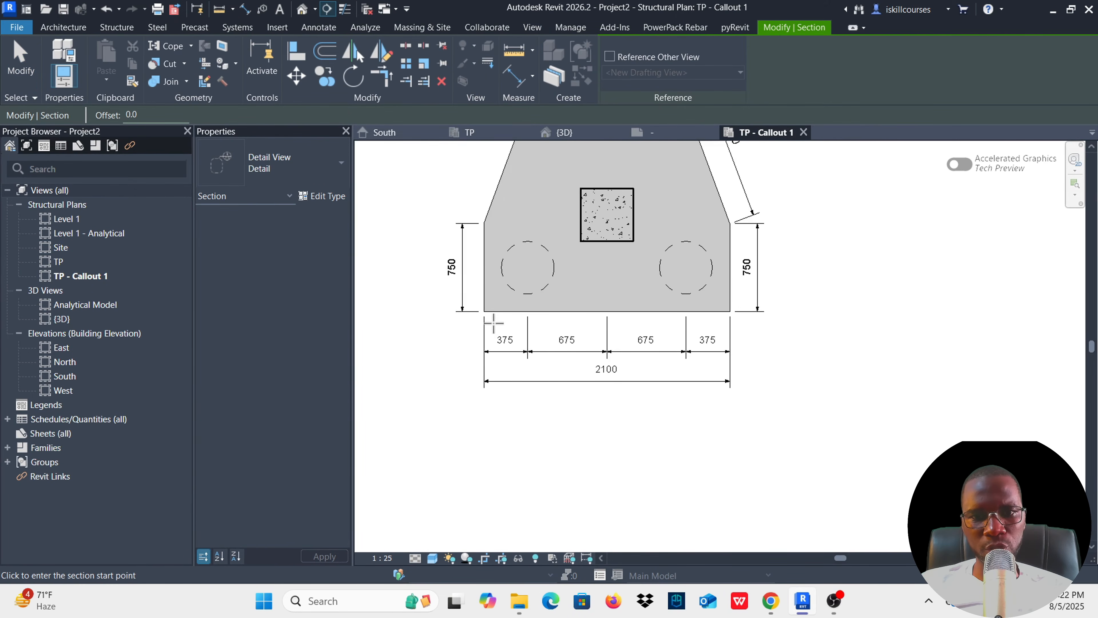
{"action": "left_click", "coordinate": [470, 321]}
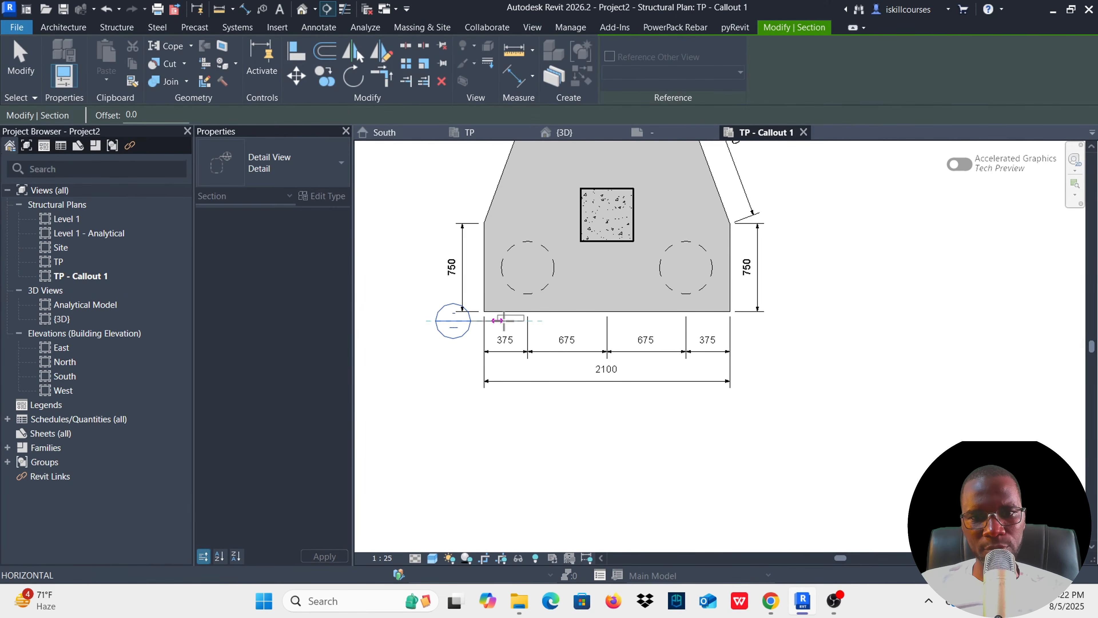
{"action": "left_click", "coordinate": [754, 321]}
{"action": "scroll", "coordinate": [712, 380], "scroll_direction": "down", "scroll_amount": 1}
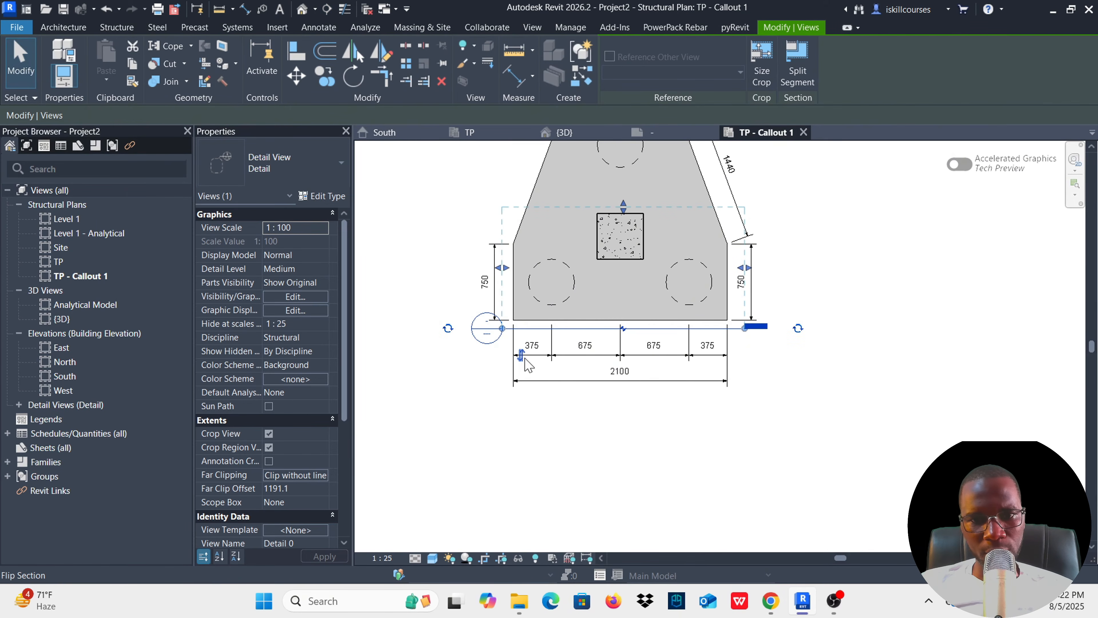
{"action": "scroll", "coordinate": [521, 359], "scroll_direction": "up", "scroll_amount": 3}
{"action": "scroll", "coordinate": [526, 363], "scroll_direction": "down", "scroll_amount": 5}
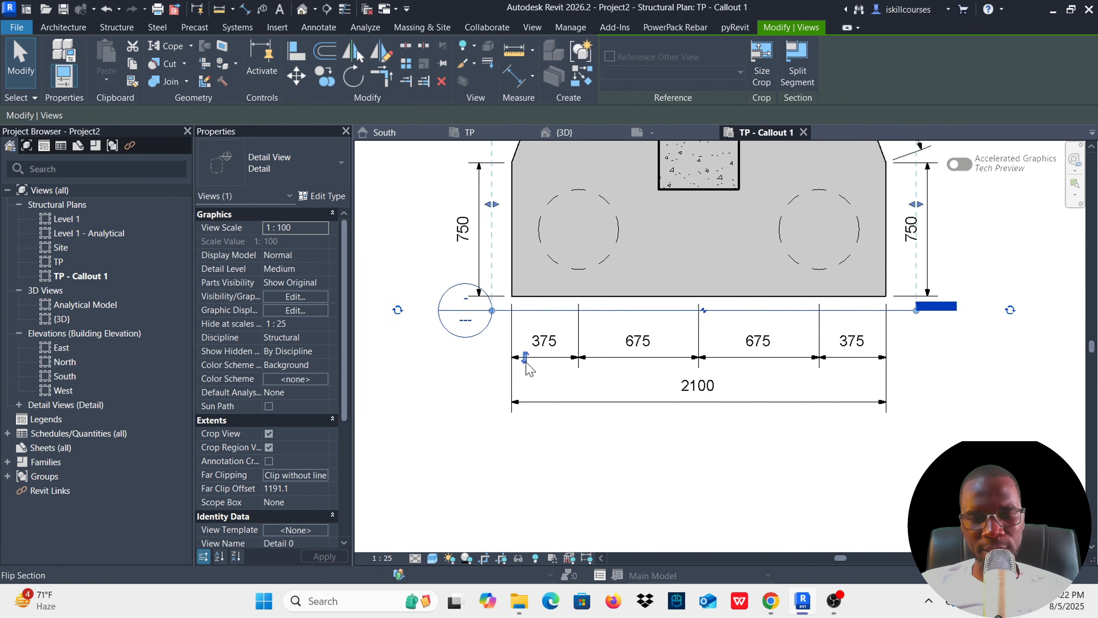
Flip the section to look away from the pile cap, and flip it back towards the cap.
{"action": "left_click", "coordinate": [562, 365]}
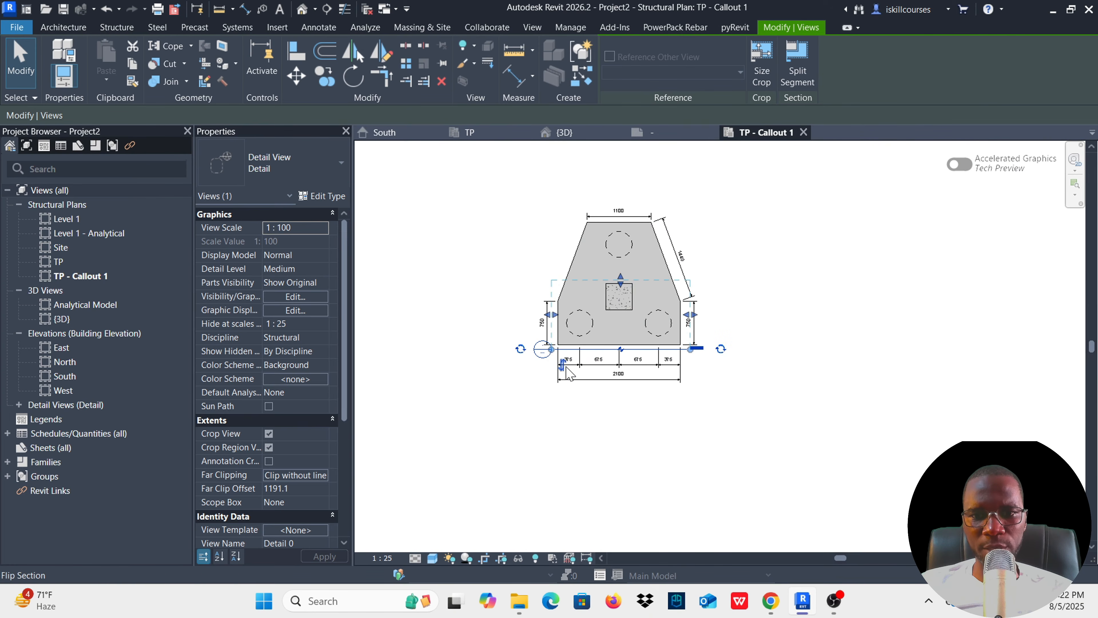
{"action": "left_click", "coordinate": [562, 366]}
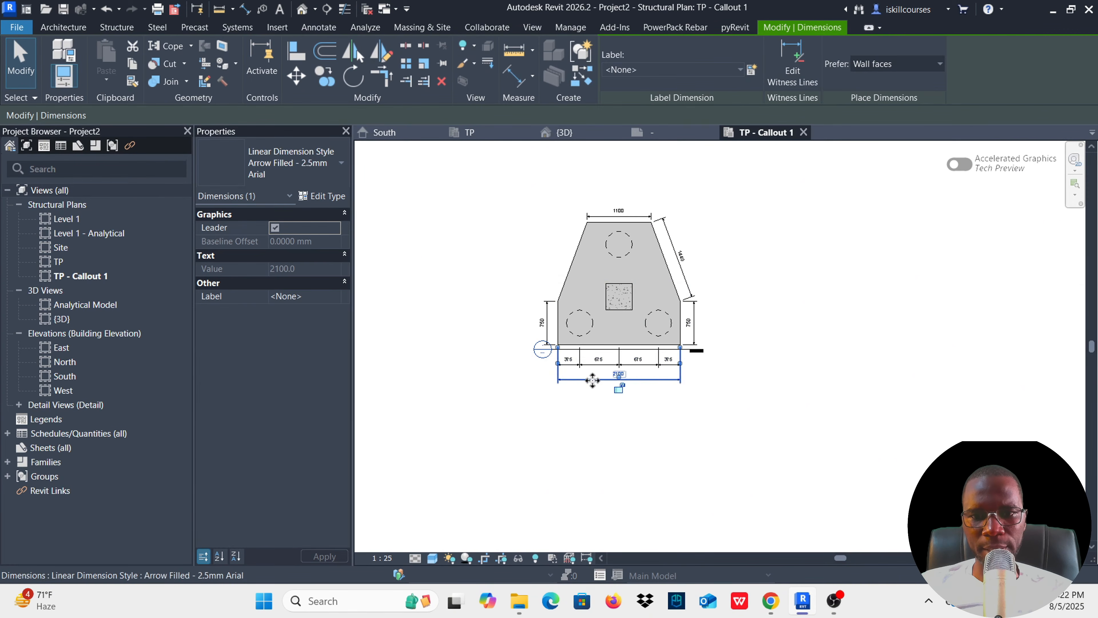
{"action": "scroll", "coordinate": [593, 380], "scroll_direction": "up", "scroll_amount": 2}
{"action": "left_click", "coordinate": [610, 348]}
{"action": "scroll", "coordinate": [561, 368], "scroll_direction": "up", "scroll_amount": 3}
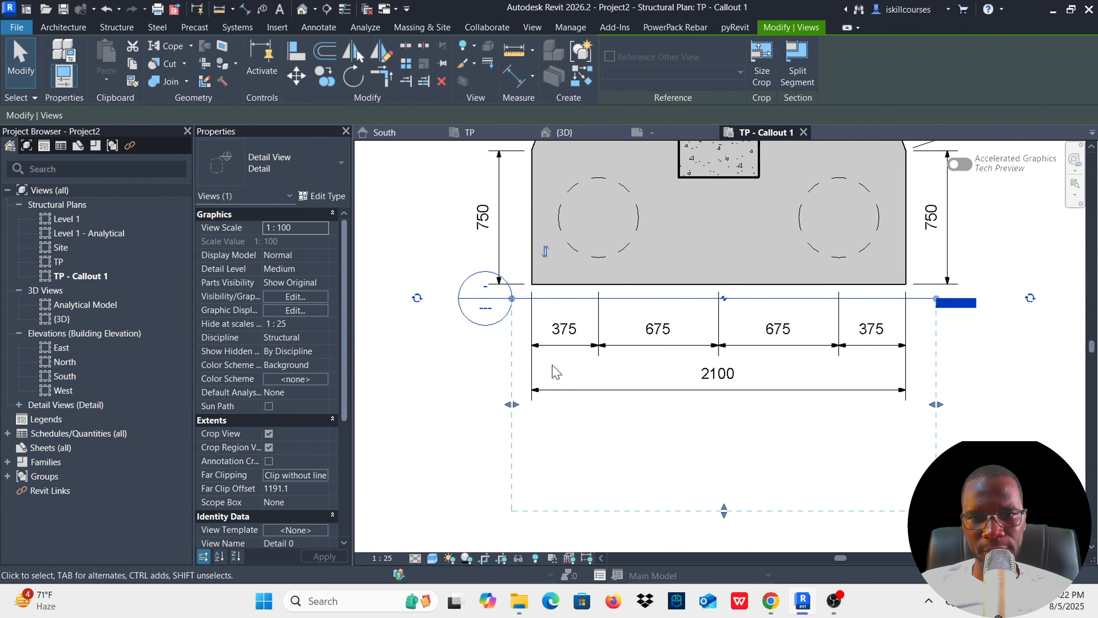
{"action": "left_click", "coordinate": [546, 253]}
{"action": "scroll", "coordinate": [546, 259], "scroll_direction": "down", "scroll_amount": 4}
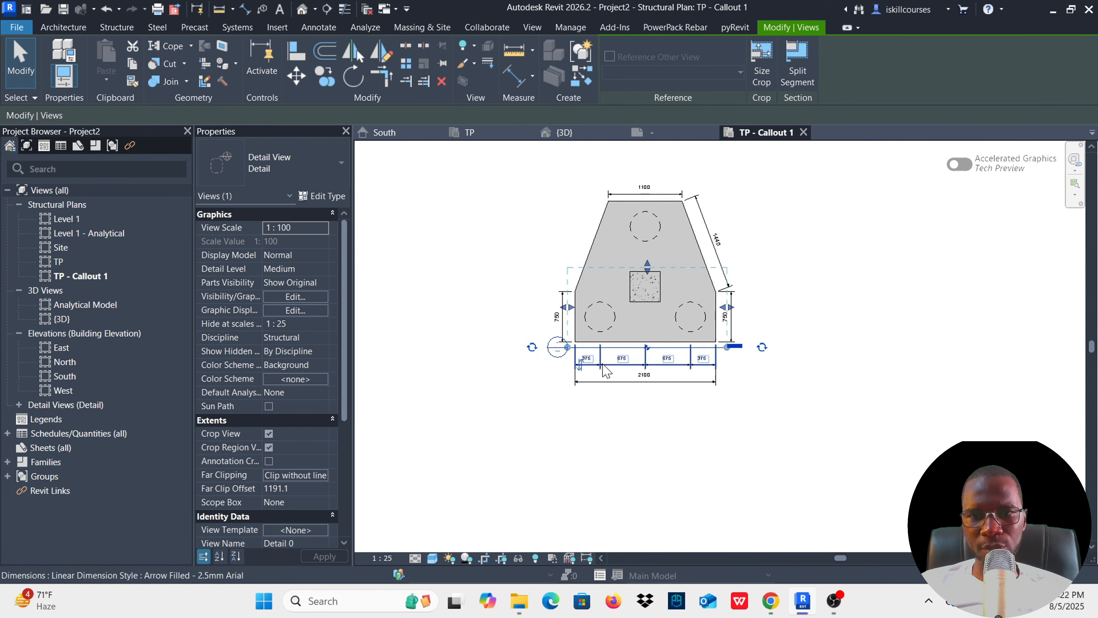
Extend the section's far clip beyond the pile cap's upper edge, to an offset of about 2921 mm, and open its detail view.
{"action": "left_click_drag", "start_coordinate": [623, 308], "coordinate": [631, 176]}
{"action": "left_click", "coordinate": [758, 306]}
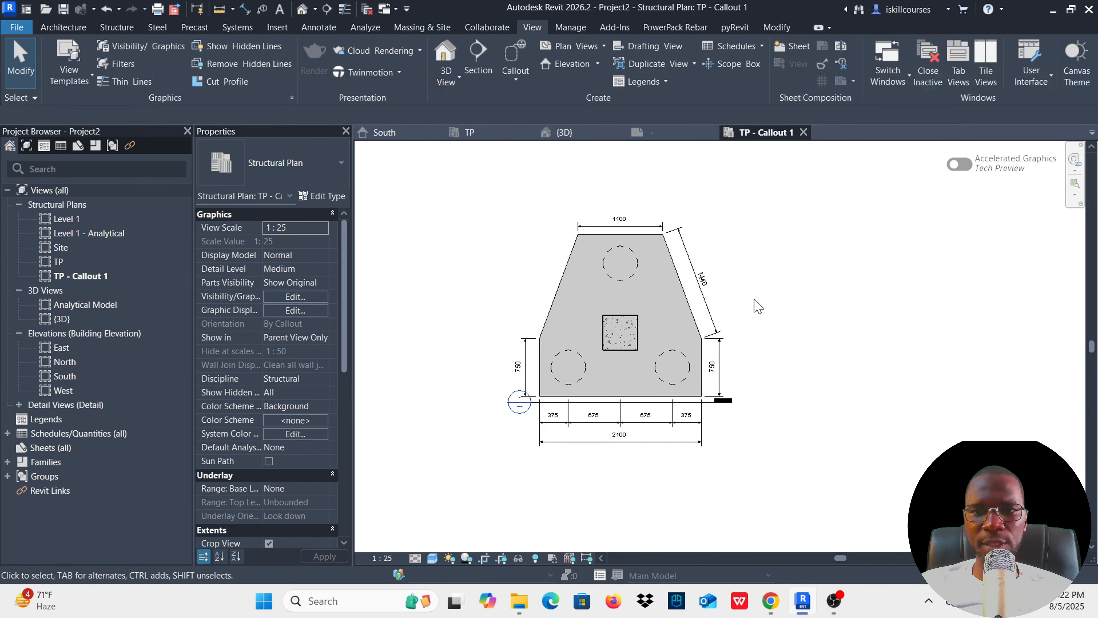
{"action": "scroll", "coordinate": [709, 388], "scroll_direction": "up", "scroll_amount": 2}
{"action": "scroll", "coordinate": [637, 417], "scroll_direction": "down", "scroll_amount": 4}
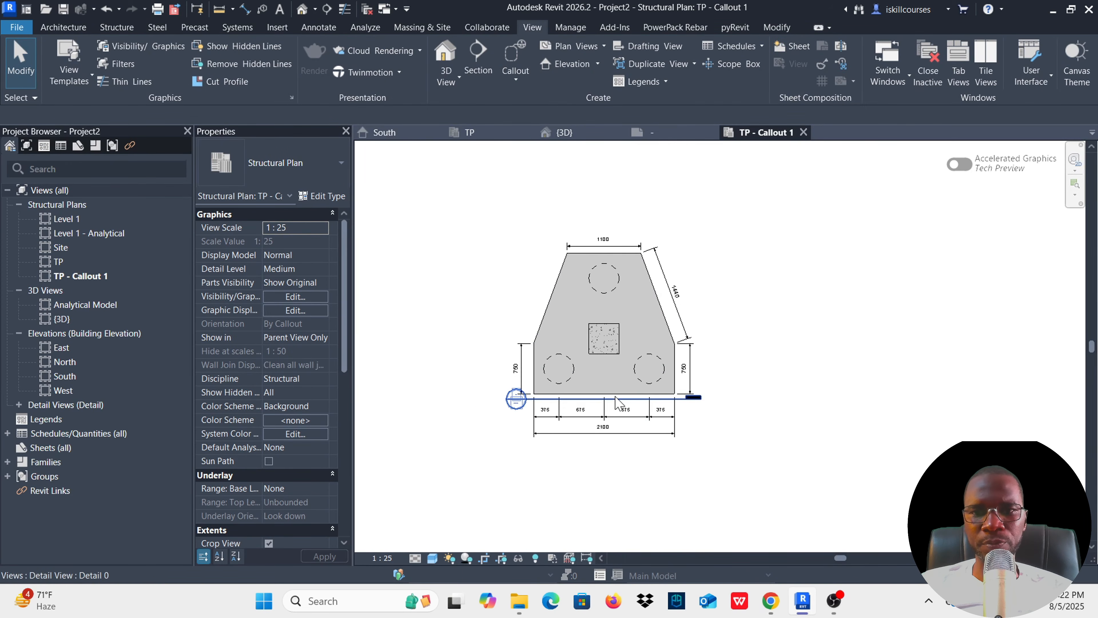
{"action": "scroll", "coordinate": [632, 381], "scroll_direction": "up", "scroll_amount": 3}
{"action": "scroll", "coordinate": [632, 375], "scroll_direction": "down", "scroll_amount": 2}
{"action": "scroll", "coordinate": [515, 406], "scroll_direction": "up", "scroll_amount": 5}
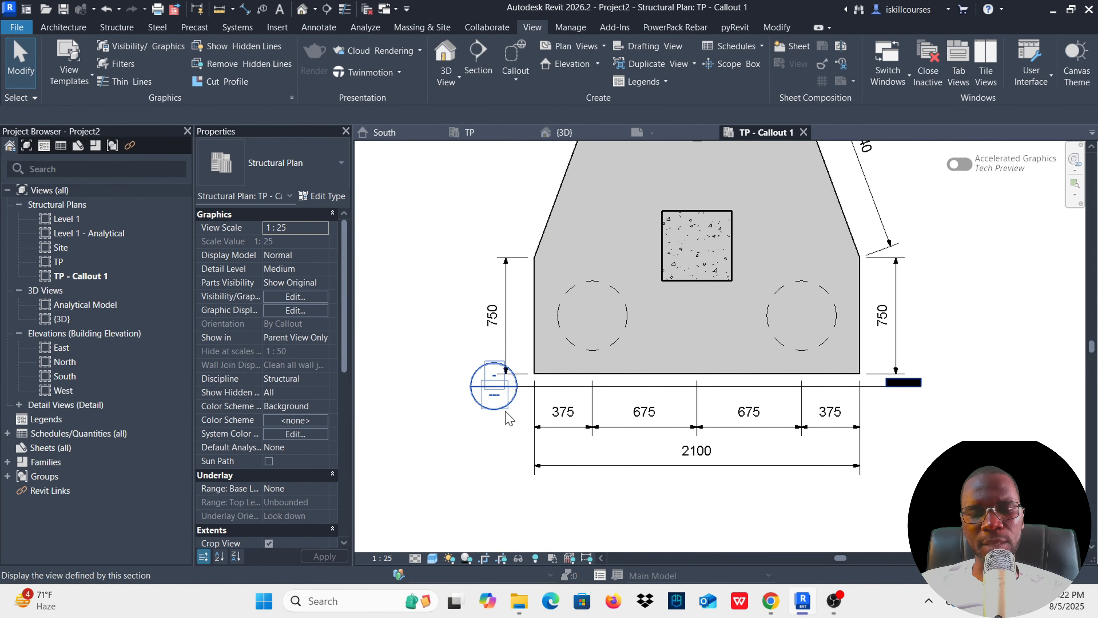
{"action": "double_click", "coordinate": [502, 394]}
{"action": "scroll", "coordinate": [606, 389], "scroll_direction": "down", "scroll_amount": 2}
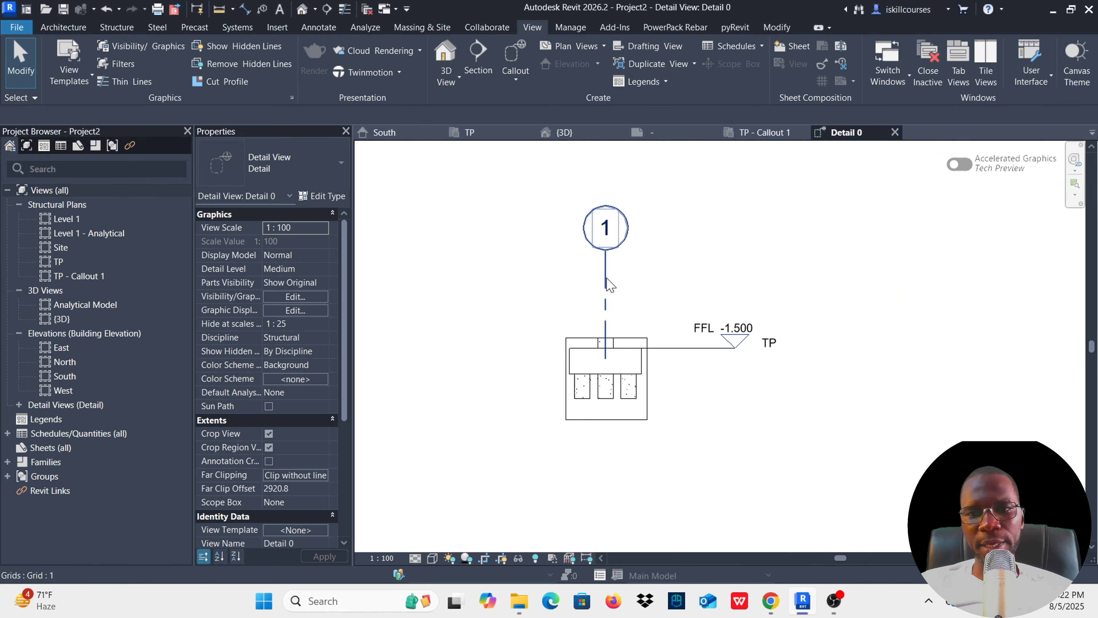
{"action": "scroll", "coordinate": [636, 383], "scroll_direction": "up", "scroll_amount": 2}
{"action": "scroll", "coordinate": [634, 379], "scroll_direction": "up", "scroll_amount": 2}
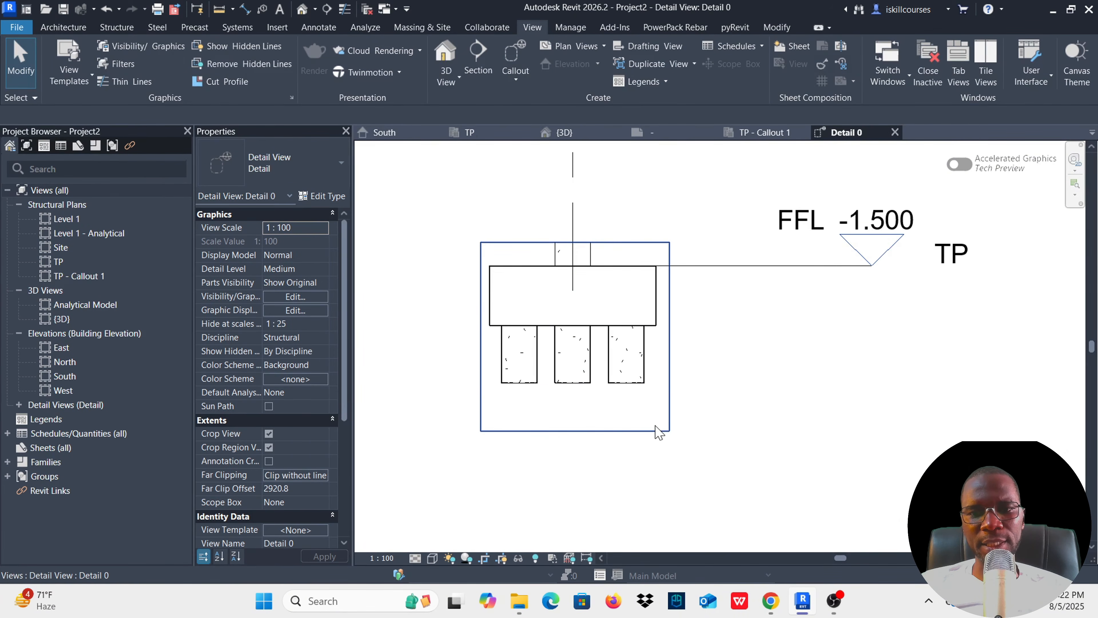
Enlarge the detail view's crop region upward past Level 1 and widen it on both sides of the pile cap.
{"action": "left_click", "coordinate": [655, 439]}
{"action": "scroll", "coordinate": [648, 445], "scroll_direction": "down", "scroll_amount": 2}
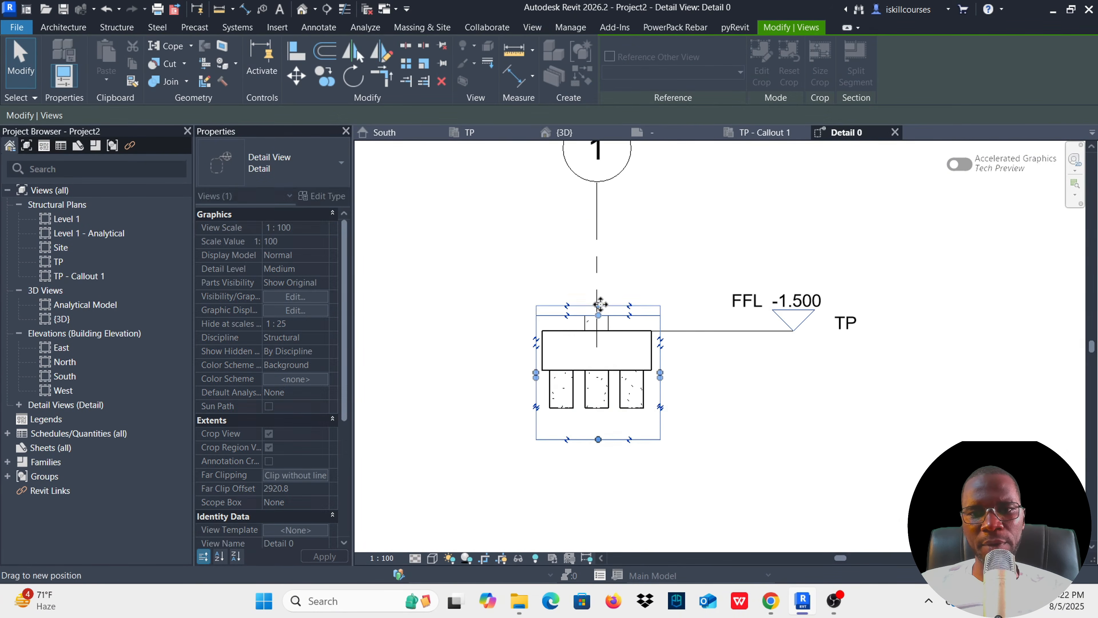
{"action": "left_click_drag", "start_coordinate": [614, 174], "coordinate": [598, 214]}
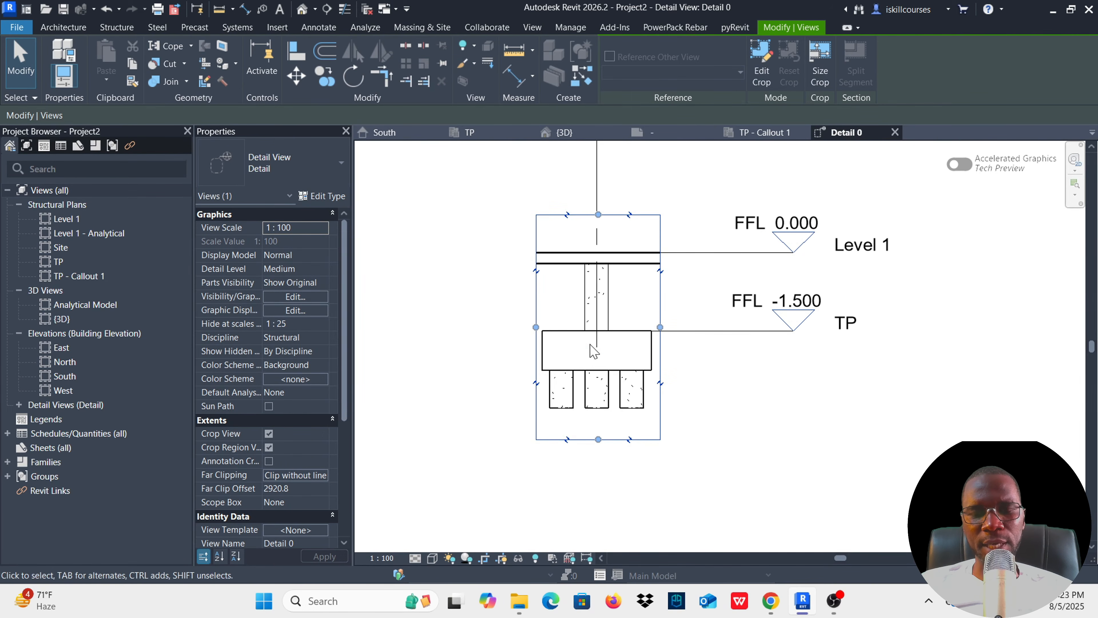
{"action": "scroll", "coordinate": [567, 385], "scroll_direction": "up", "scroll_amount": 1}
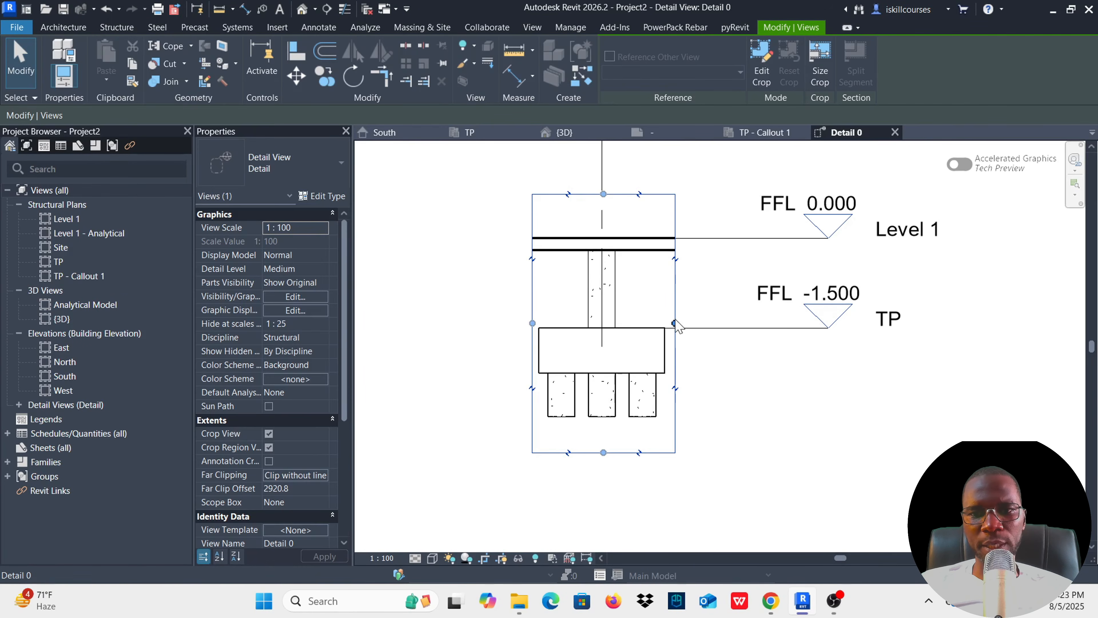
{"action": "left_click_drag", "start_coordinate": [675, 322], "coordinate": [686, 322]}
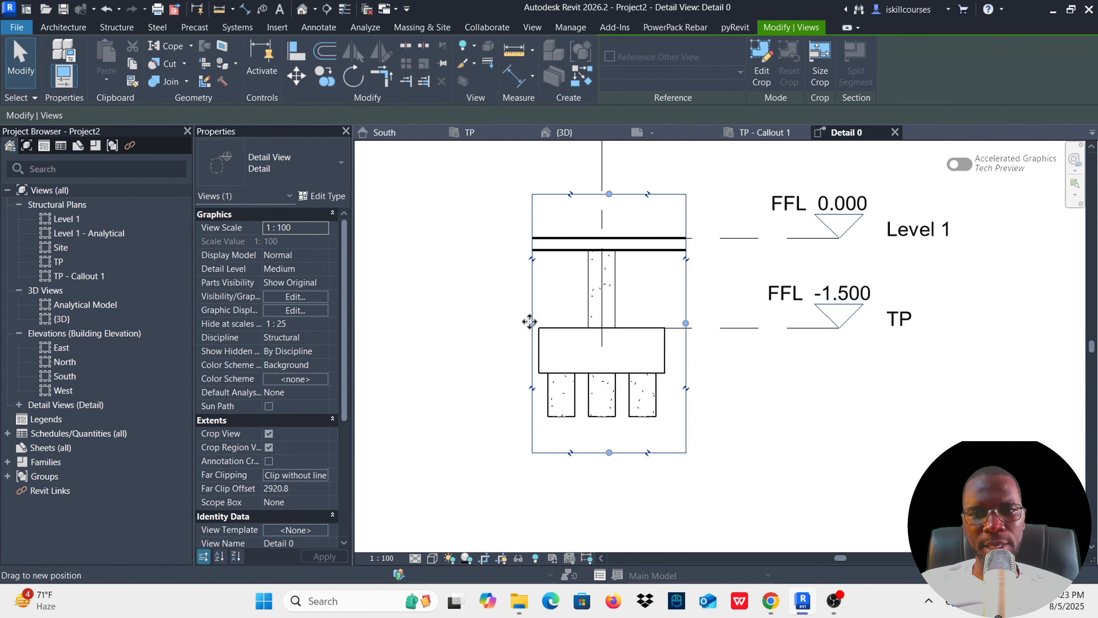
{"action": "left_click_drag", "start_coordinate": [533, 322], "coordinate": [503, 322]}
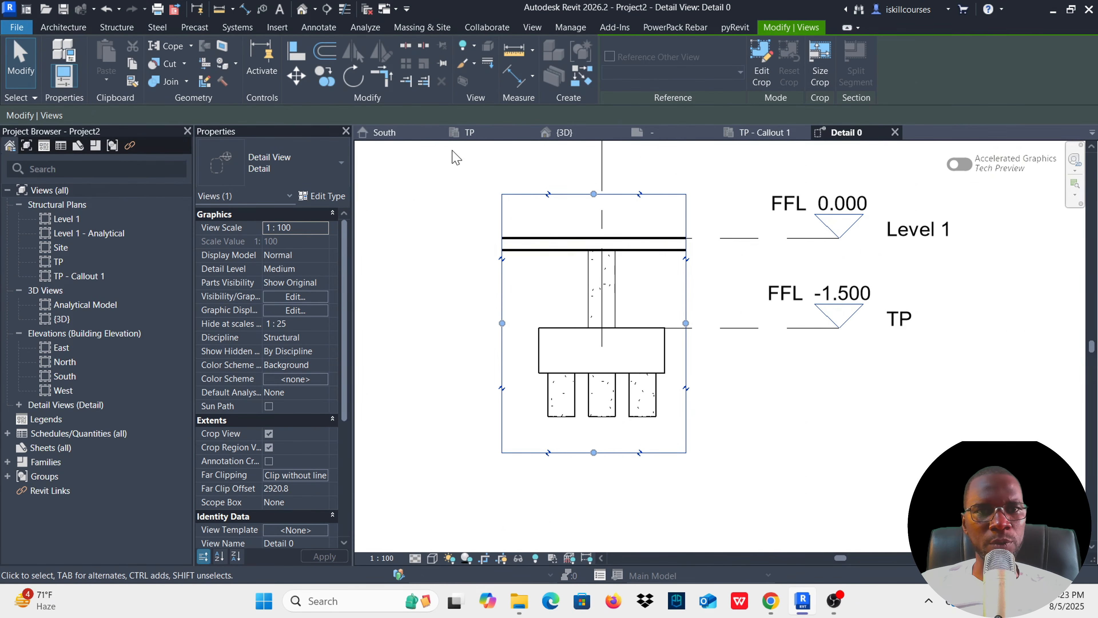
Turn on Thin Lines display for the detail view.
{"action": "left_click", "coordinate": [345, 9]}
{"action": "key", "text": "Escape"}
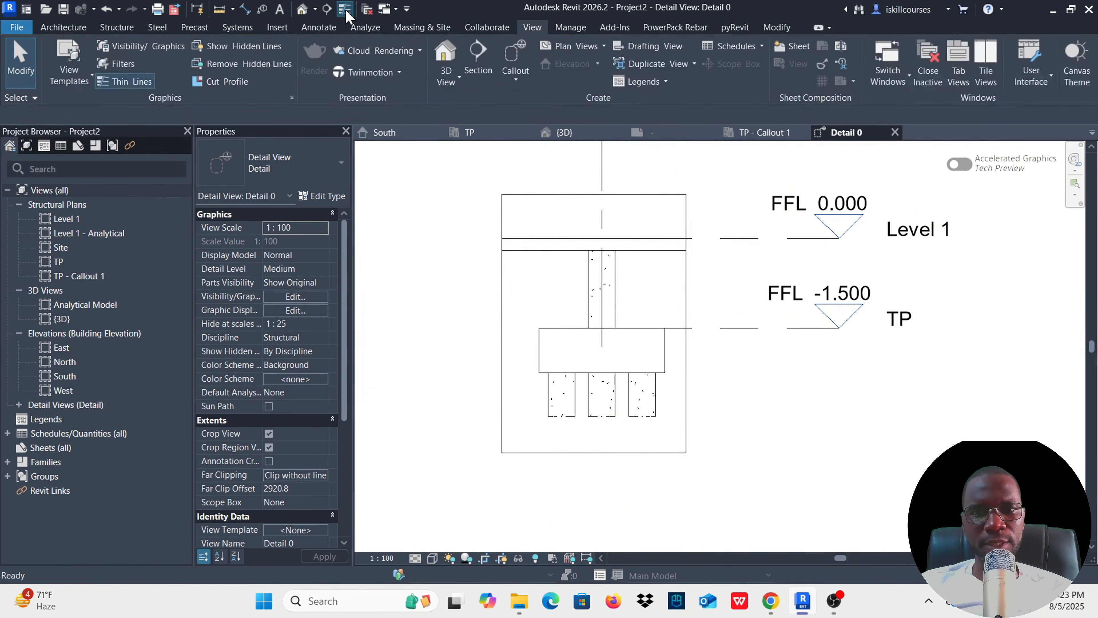
{"action": "scroll", "coordinate": [643, 448], "scroll_direction": "up", "scroll_amount": 2}
{"action": "scroll", "coordinate": [642, 450], "scroll_direction": "down", "scroll_amount": 2}
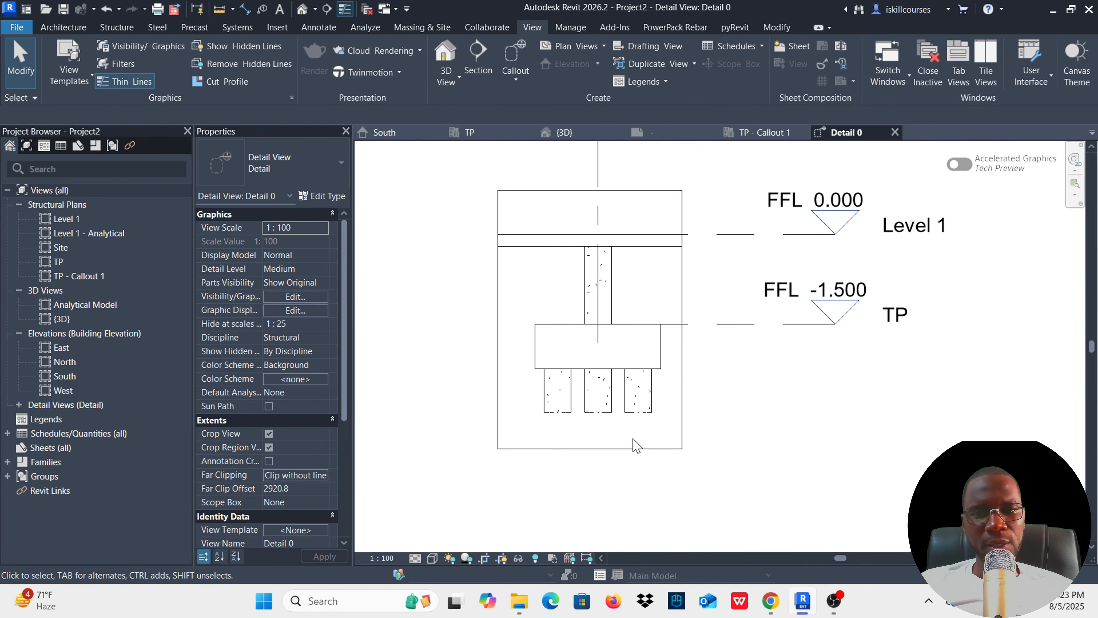
Move the crop region's right edge slightly further out from the pile cap.
{"action": "left_click", "coordinate": [683, 407]}
{"action": "left_click_drag", "start_coordinate": [683, 319], "coordinate": [696, 319]}
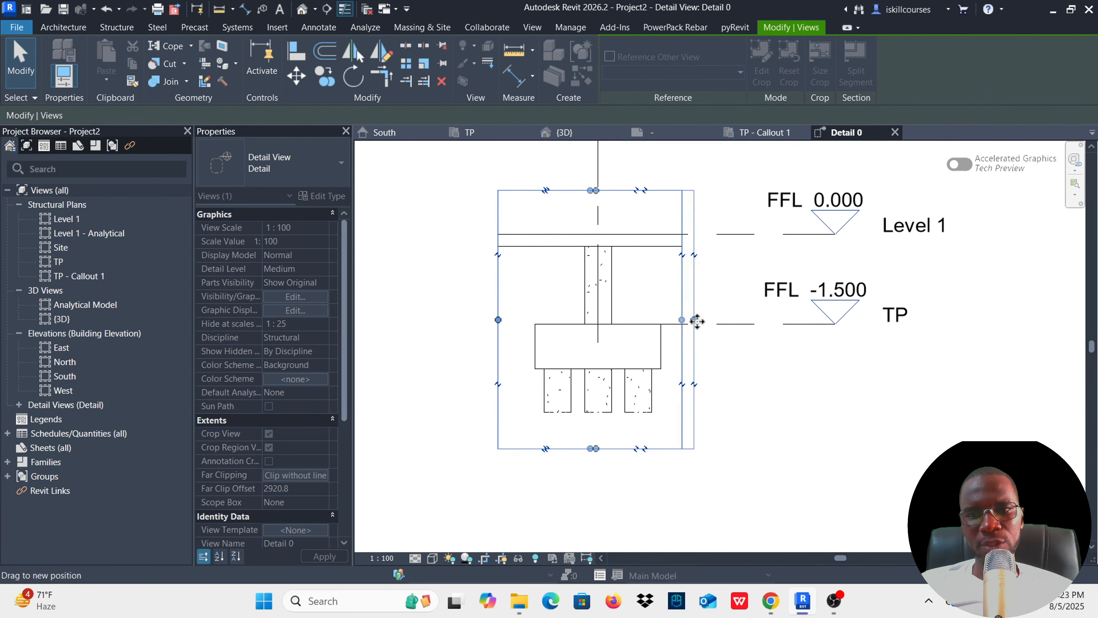
{"action": "key", "text": "Escape"}
Hide the Level 1 and TP level lines as individual elements in the detail view.
{"action": "left_click", "coordinate": [733, 324]}
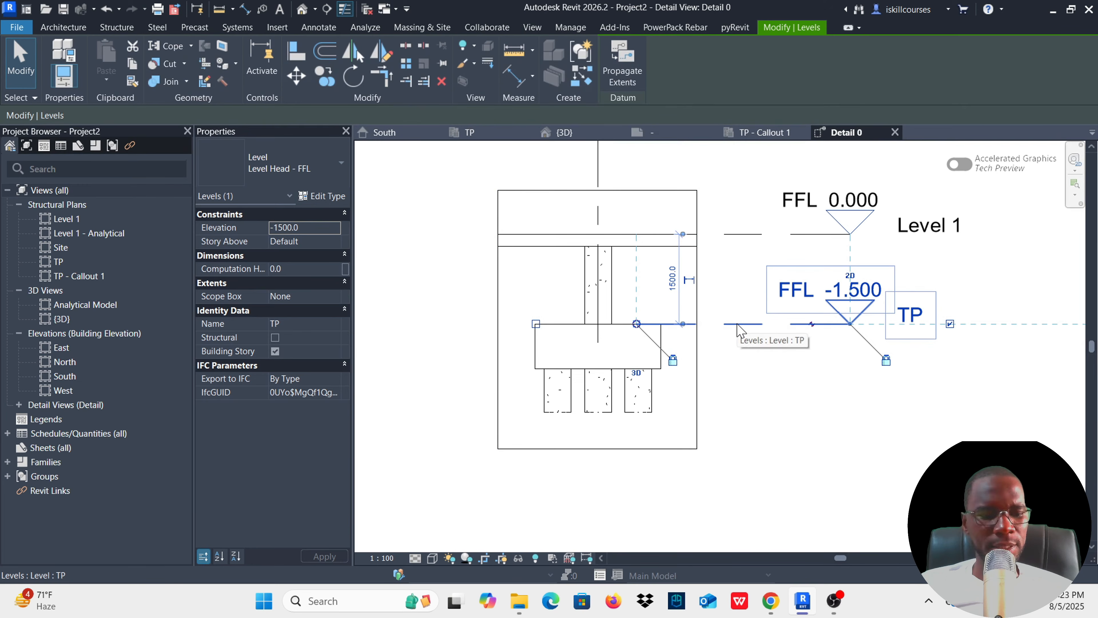
{"action": "left_click", "coordinate": [754, 234], "text": "ctrl"}
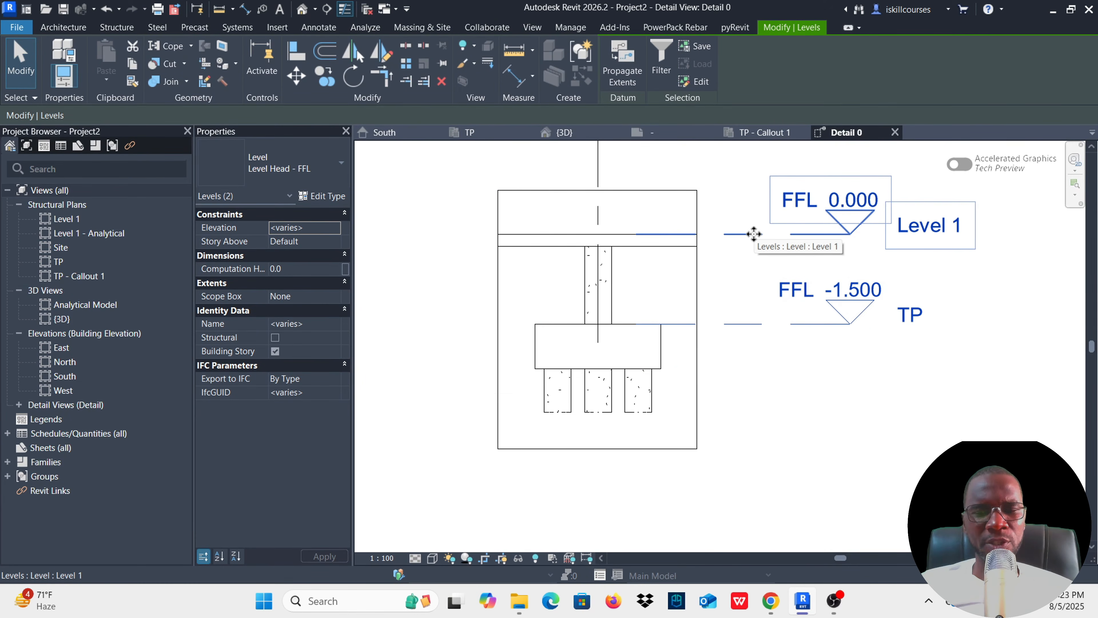
{"action": "left_click", "coordinate": [740, 233]}
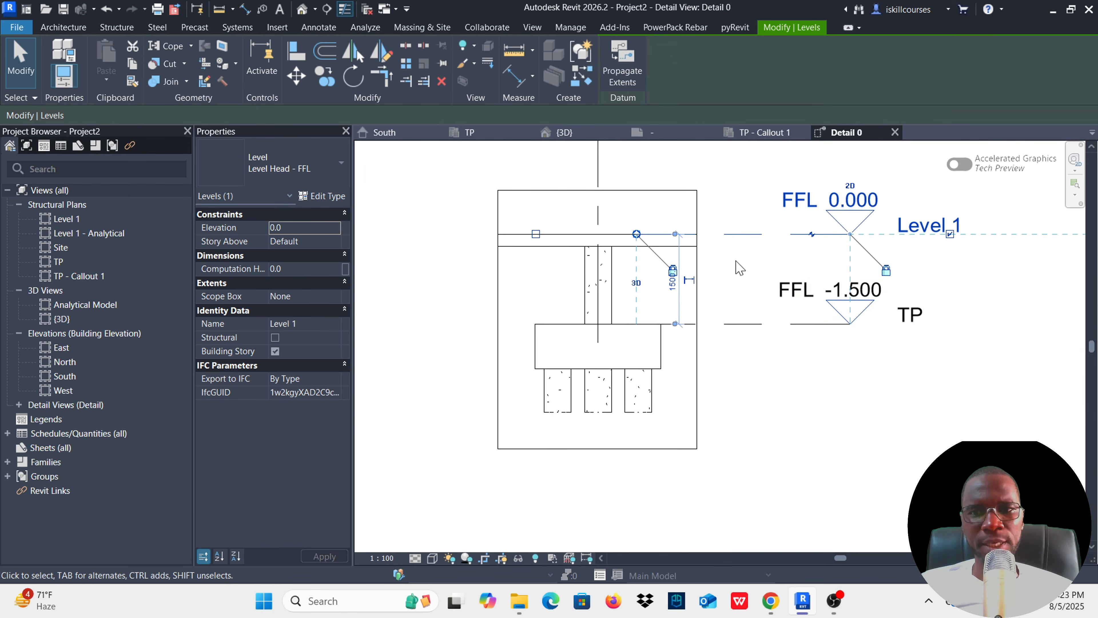
{"action": "left_click", "coordinate": [754, 324], "text": "ctrl"}
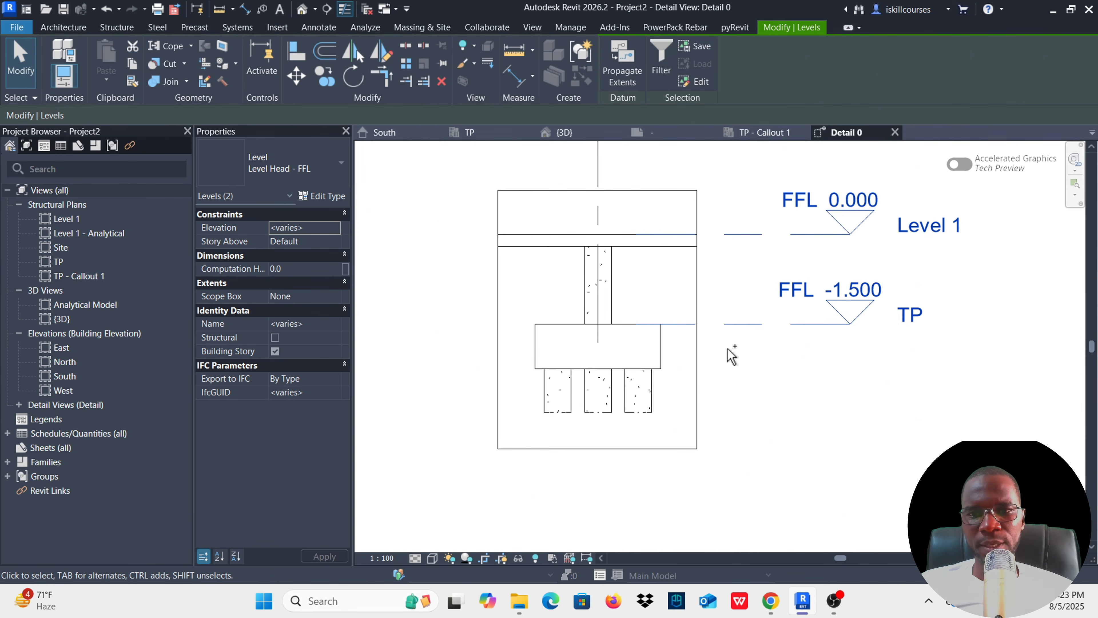
{"action": "left_click", "coordinate": [760, 377]}
{"action": "left_click", "coordinate": [738, 324]}
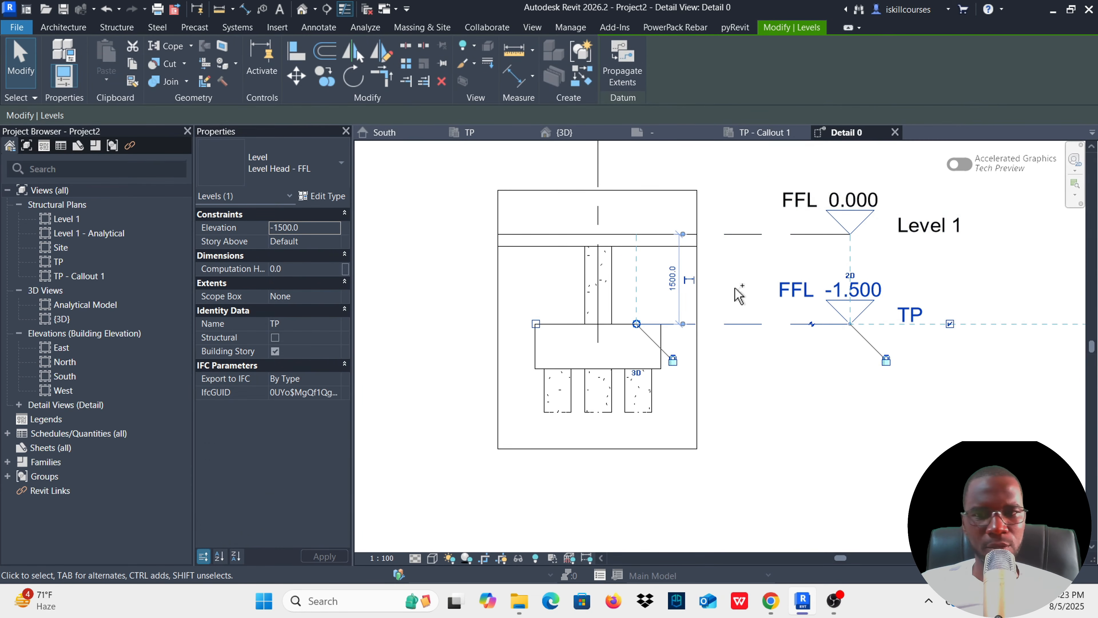
{"action": "left_click", "coordinate": [742, 235], "text": "ctrl"}
{"action": "right_click", "coordinate": [737, 274]}
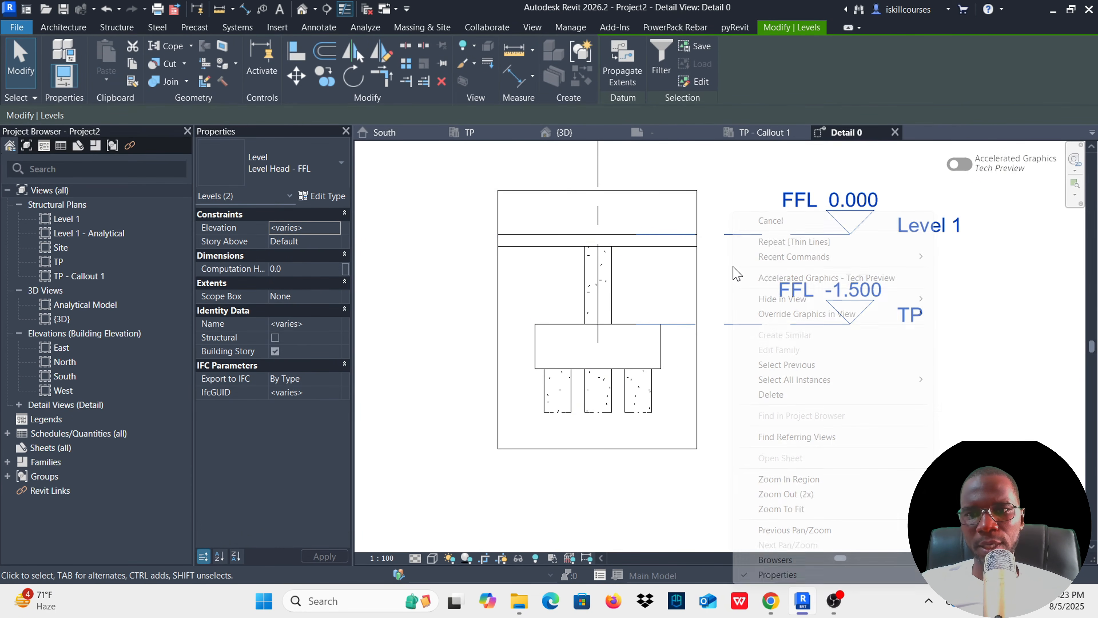
{"action": "mouse_move", "coordinate": [872, 300]}
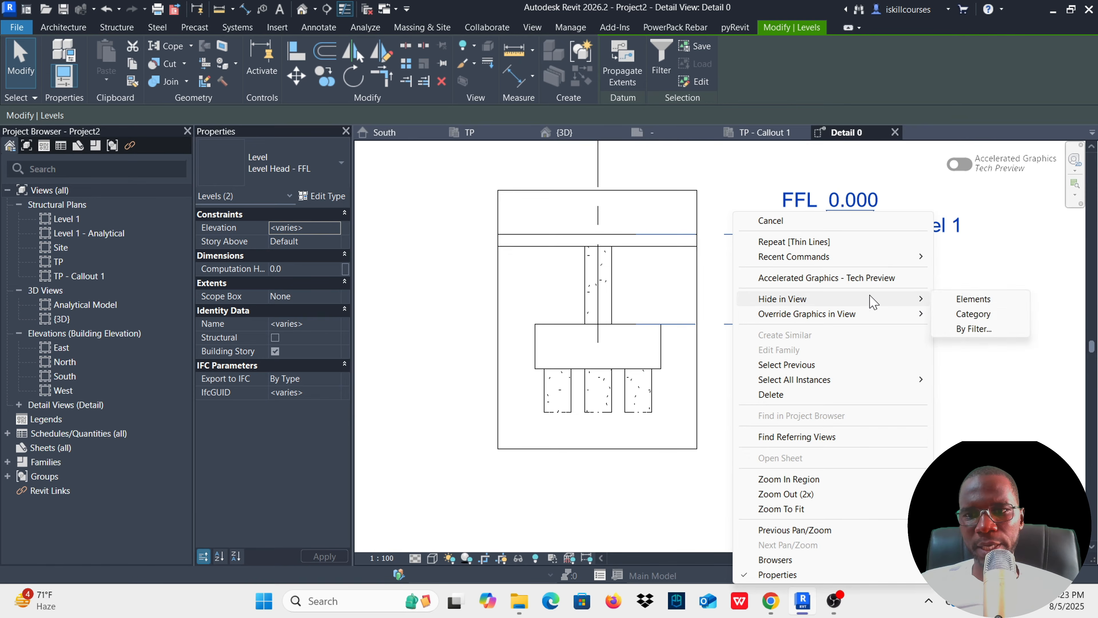
{"action": "left_click", "coordinate": [971, 299]}
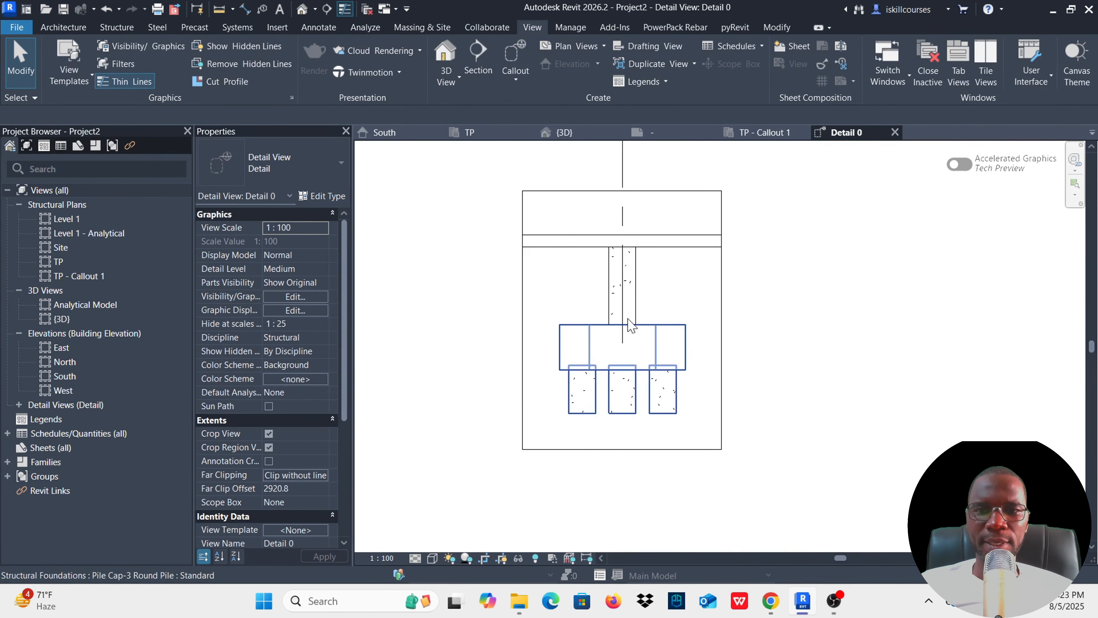
Switch the detail view to the Shaded visual style.
{"action": "scroll", "coordinate": [665, 286], "scroll_direction": "up", "scroll_amount": 2}
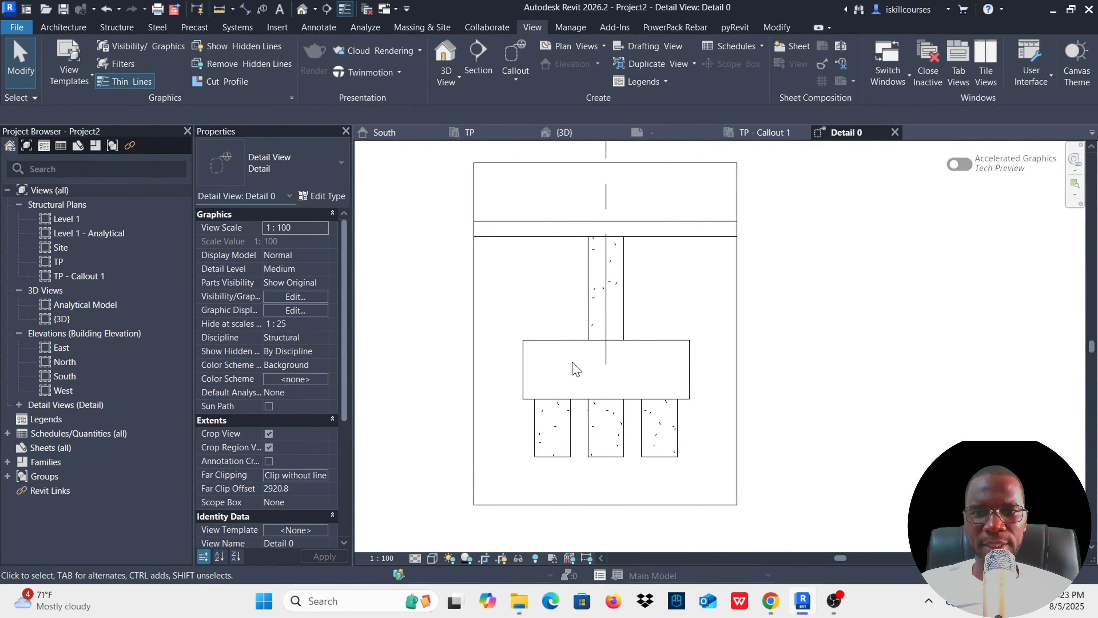
{"action": "left_click", "coordinate": [433, 559]}
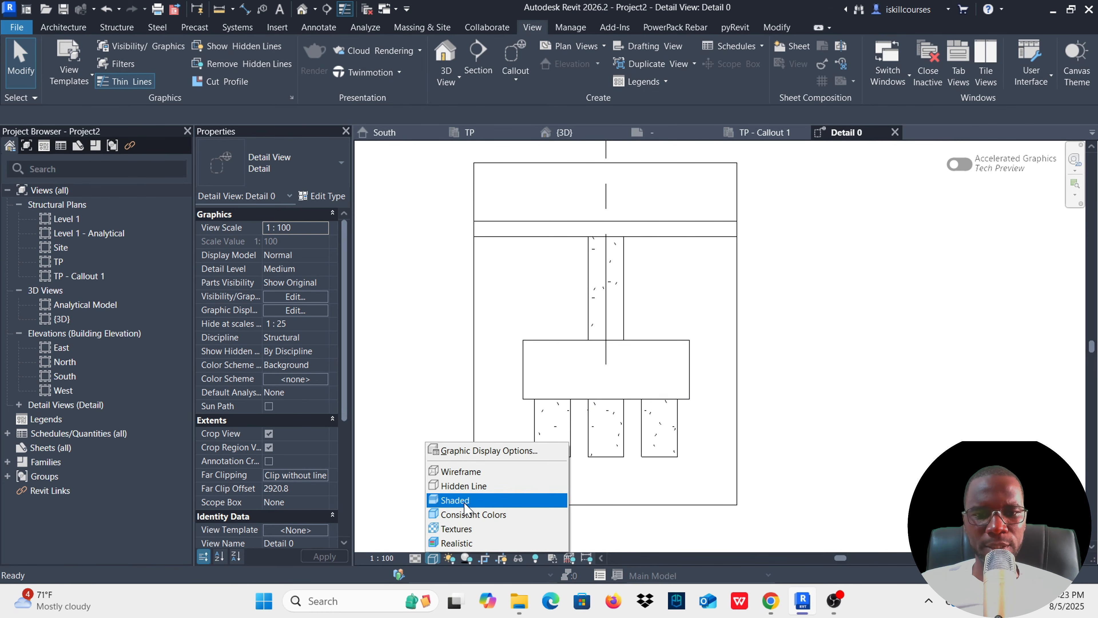
{"action": "left_click", "coordinate": [472, 498]}
{"action": "scroll", "coordinate": [605, 476], "scroll_direction": "down", "scroll_amount": 2}
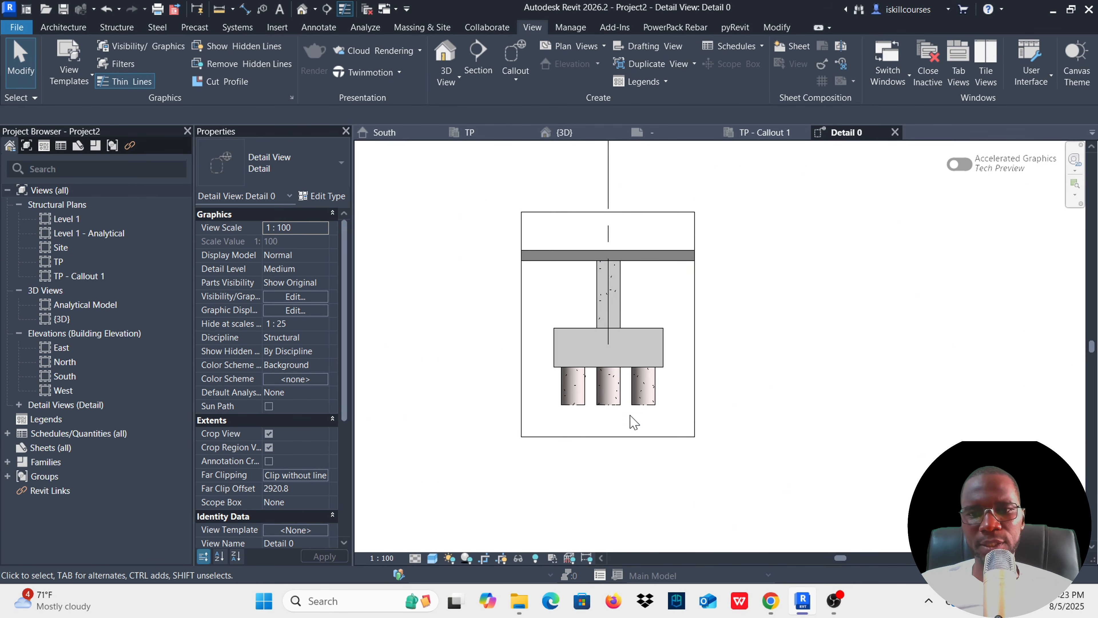
Turn on anti-aliased smooth lines and cast shadows in the graphic display options, raise the ambient light, and apply the changes.
{"action": "left_click", "coordinate": [432, 559]}
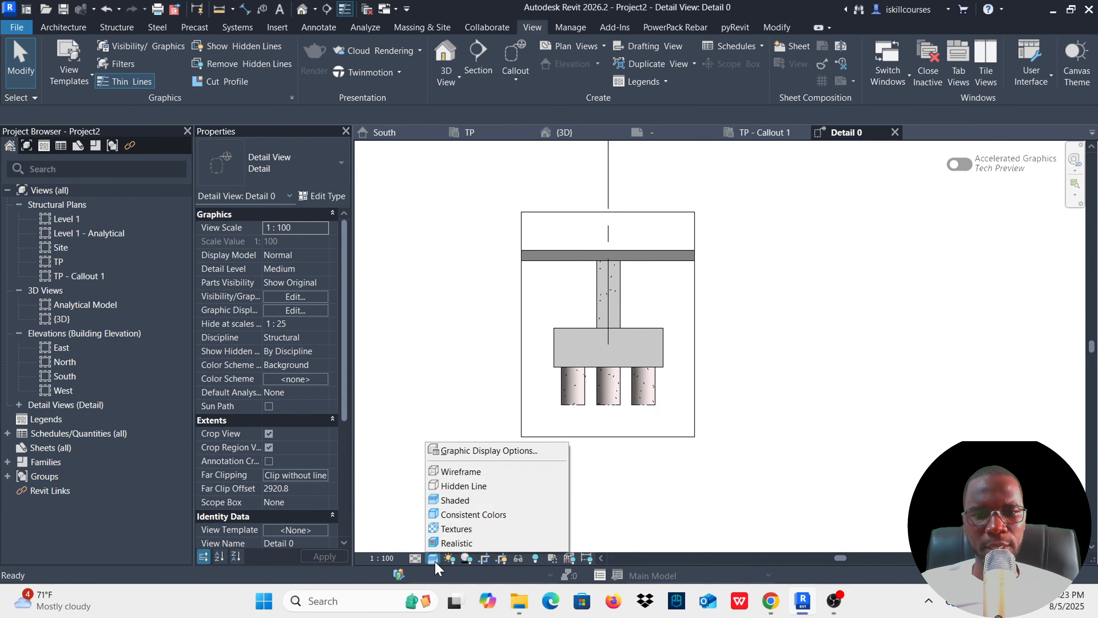
{"action": "left_click", "coordinate": [467, 452]}
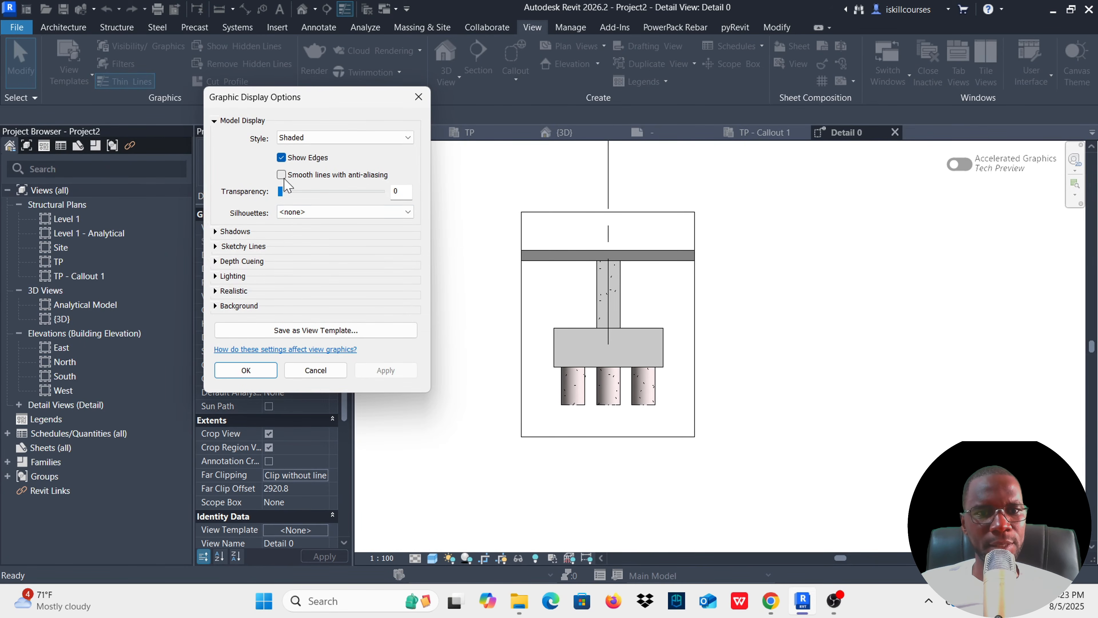
{"action": "left_click", "coordinate": [216, 232]}
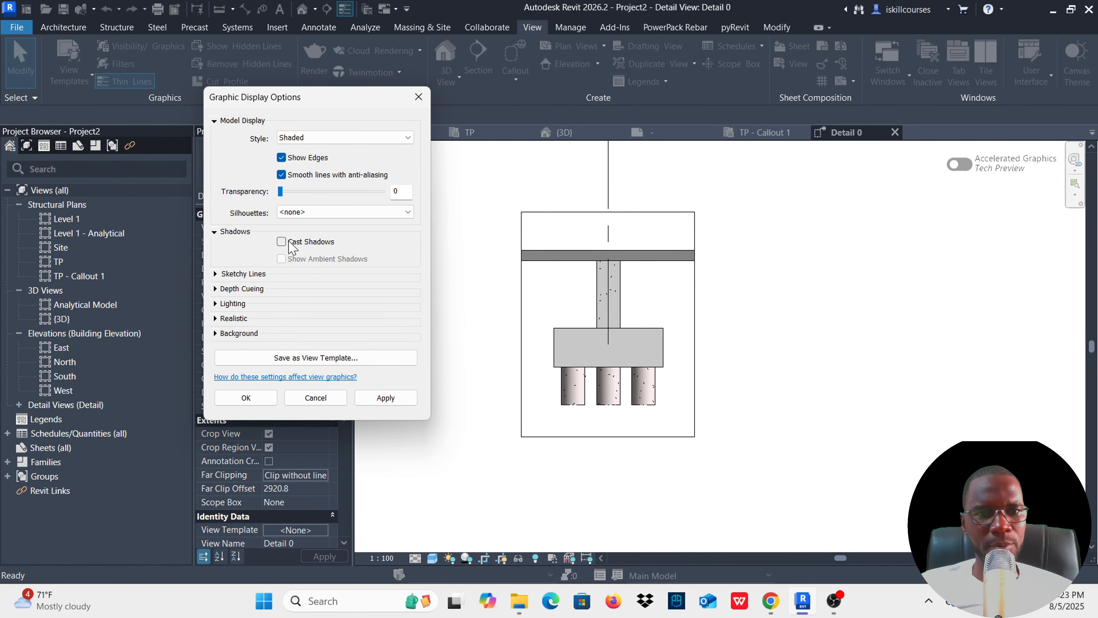
{"action": "left_click", "coordinate": [215, 303]}
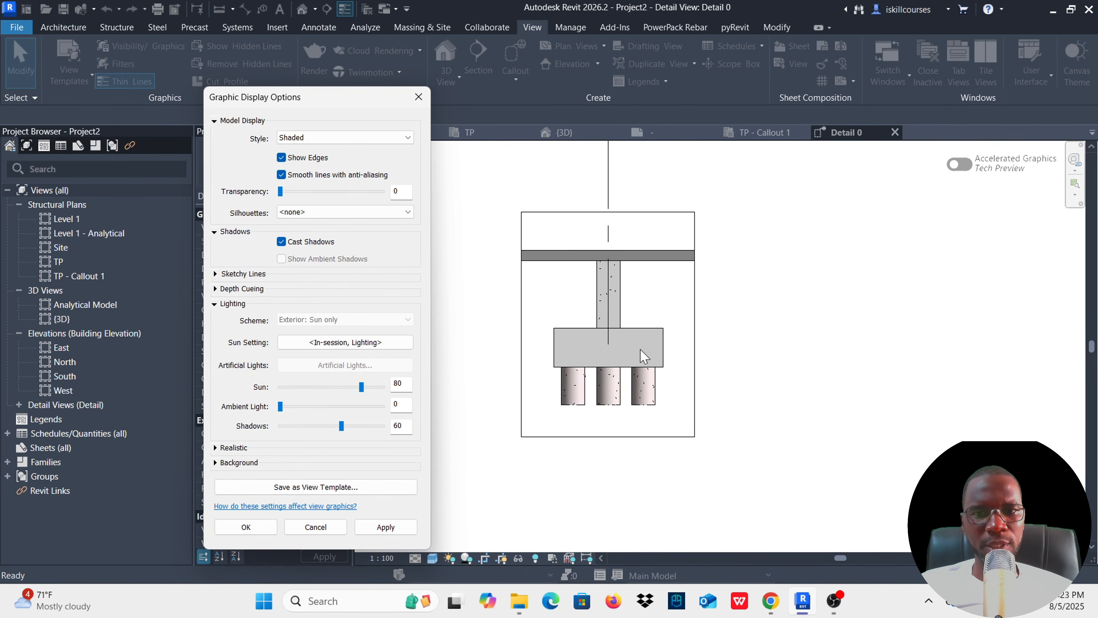
{"action": "left_click_drag", "start_coordinate": [283, 407], "coordinate": [315, 407]}
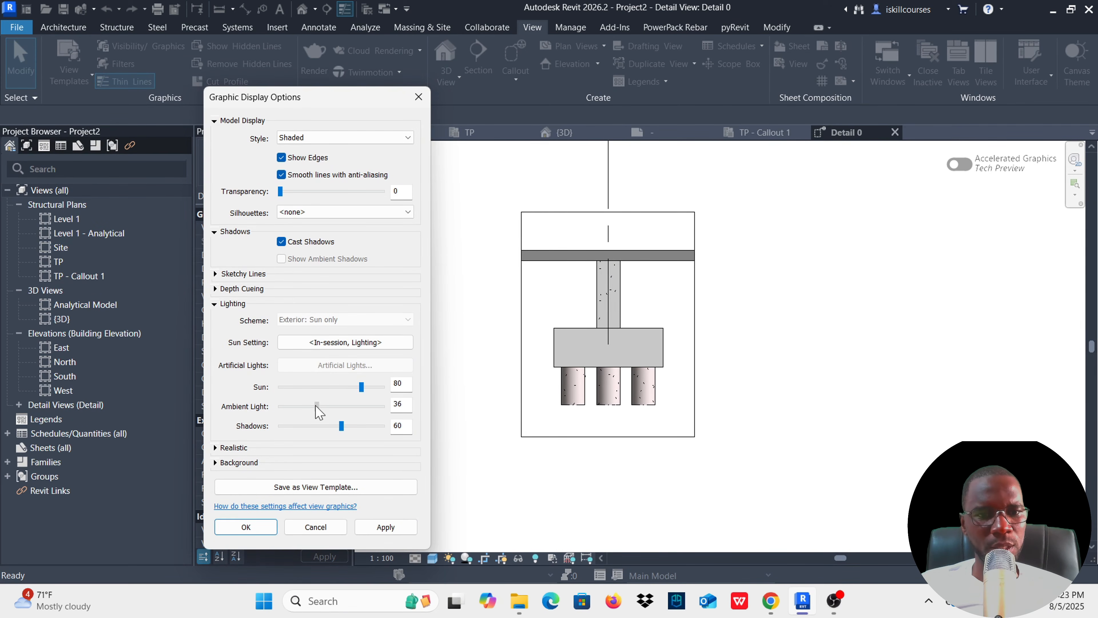
{"action": "left_click", "coordinate": [386, 529]}
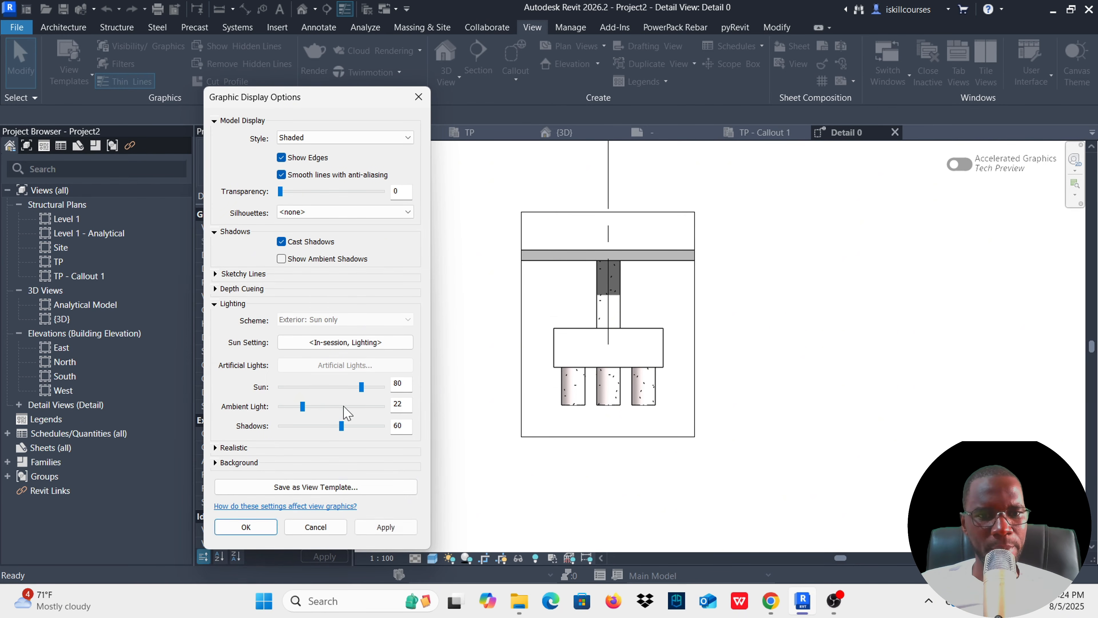
Set the ambient light to 60 and the shadows to 0, and accept the graphic display options.
{"action": "left_click_drag", "start_coordinate": [320, 431], "coordinate": [251, 437]}
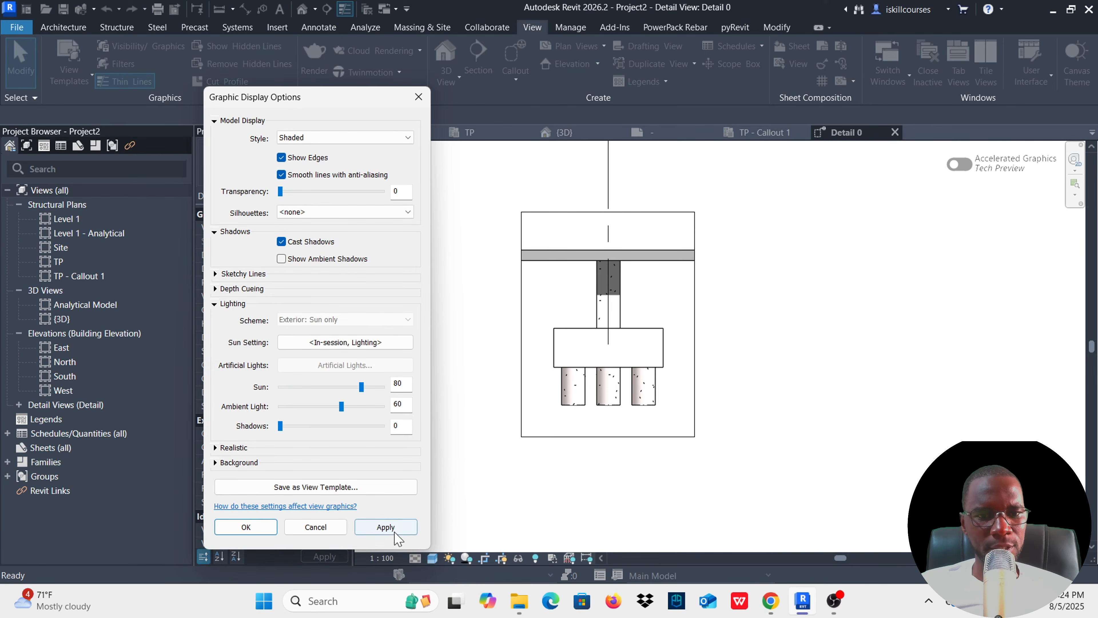
{"action": "left_click", "coordinate": [392, 525]}
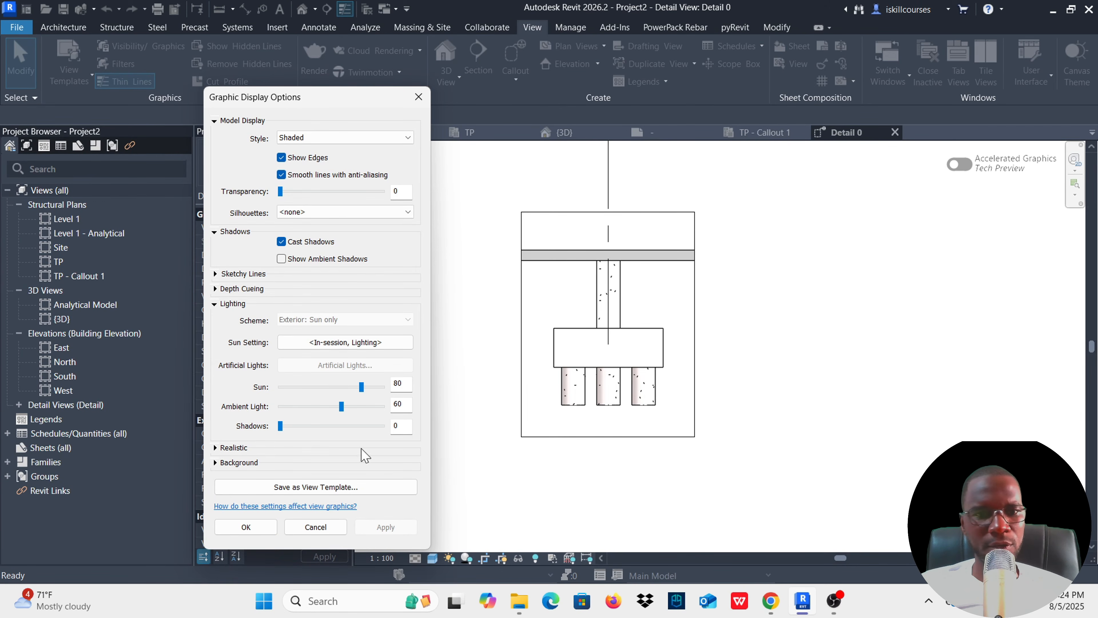
{"action": "left_click", "coordinate": [244, 527]}
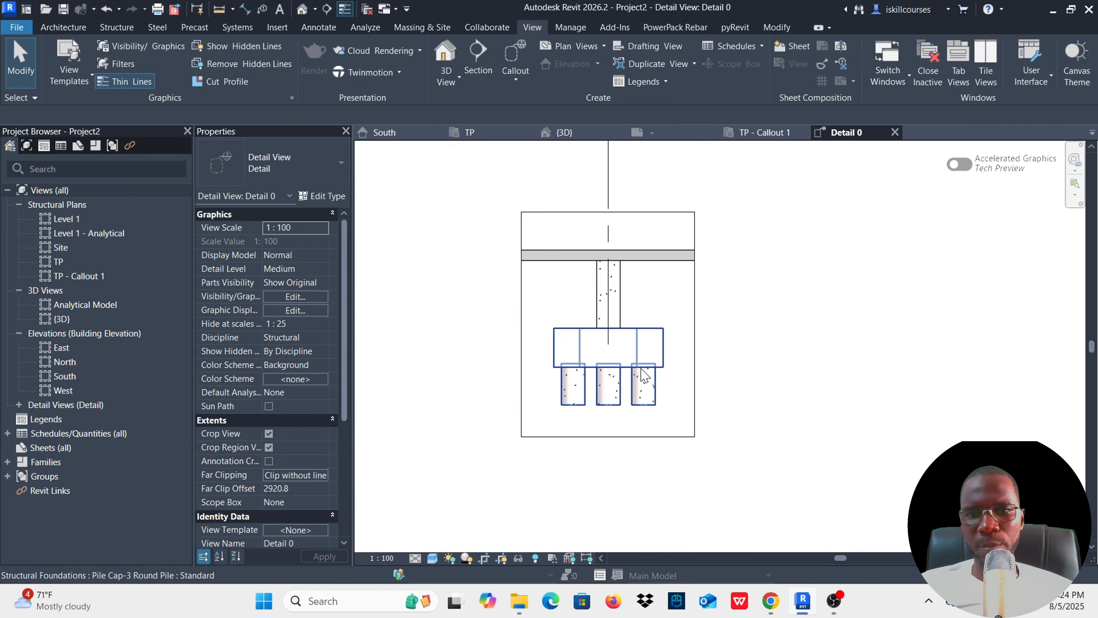
{"action": "scroll", "coordinate": [640, 379], "scroll_direction": "up", "scroll_amount": 3}
{"action": "scroll", "coordinate": [638, 381], "scroll_direction": "down", "scroll_amount": 5}
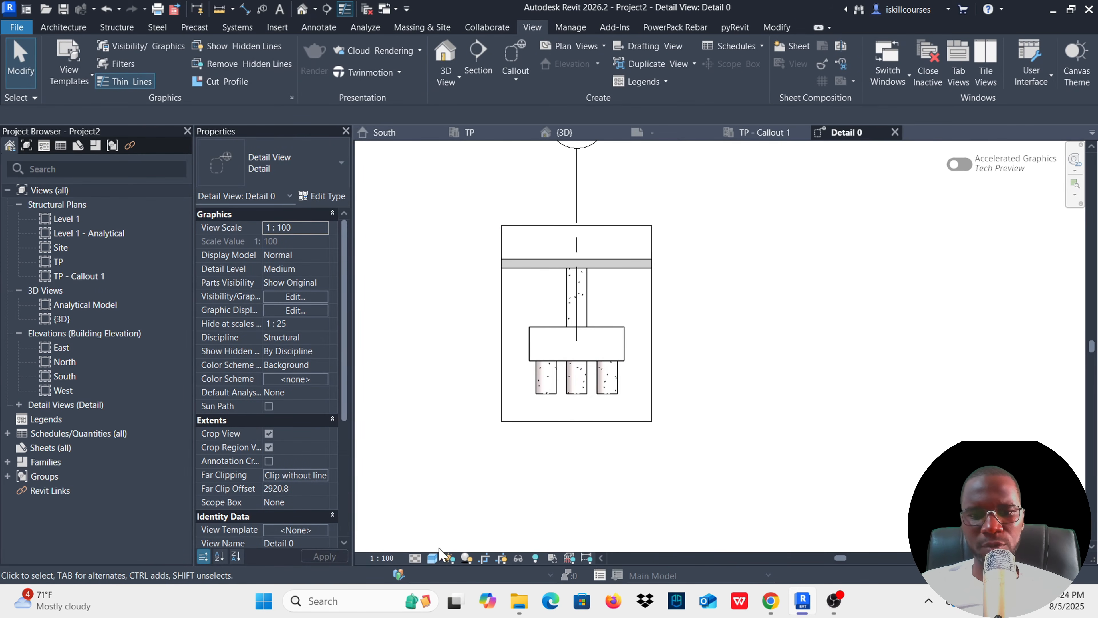
Set the detail view's visual style to Hidden Line.
{"action": "left_click", "coordinate": [432, 558]}
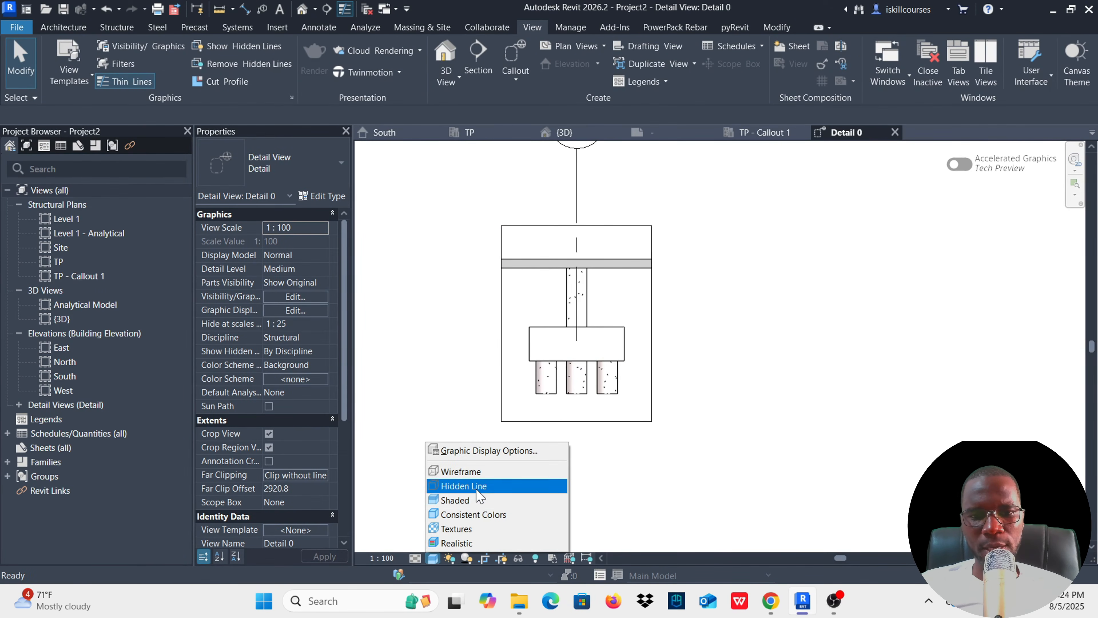
{"action": "left_click", "coordinate": [542, 484]}
{"action": "scroll", "coordinate": [562, 485], "scroll_direction": "up", "scroll_amount": 2}
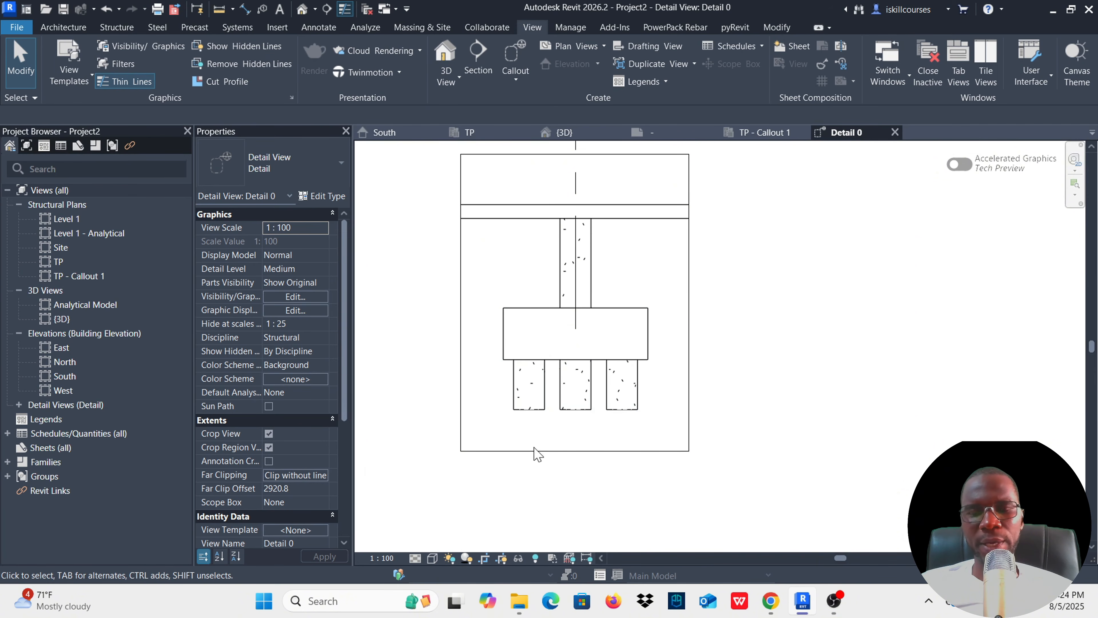
Add an aligned dimension chain between the centre lines of the three piles, placed just below the crop region.
{"action": "left_click", "coordinate": [316, 28]}
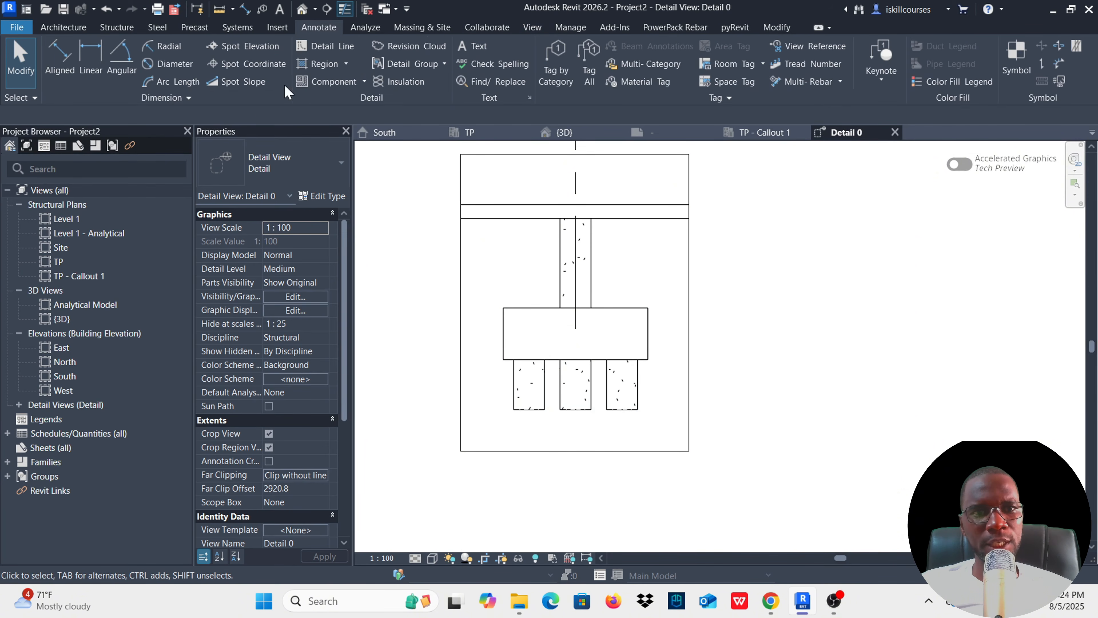
{"action": "left_click", "coordinate": [64, 68]}
{"action": "scroll", "coordinate": [476, 364], "scroll_direction": "up", "scroll_amount": 2}
{"action": "scroll", "coordinate": [532, 394], "scroll_direction": "down", "scroll_amount": 1}
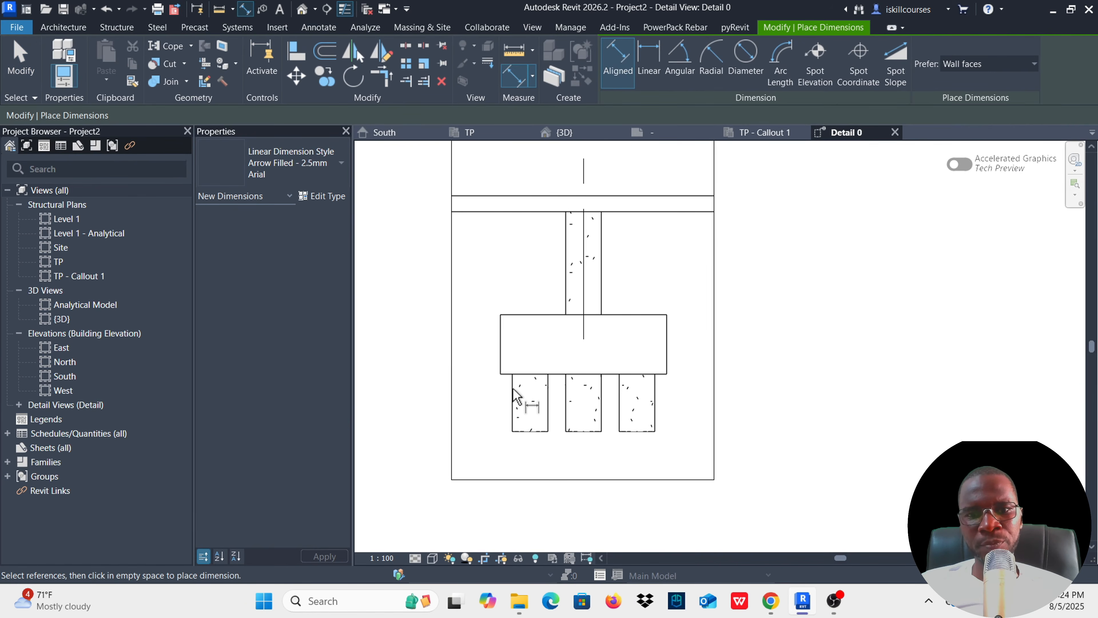
{"action": "scroll", "coordinate": [514, 394], "scroll_direction": "up", "scroll_amount": 1}
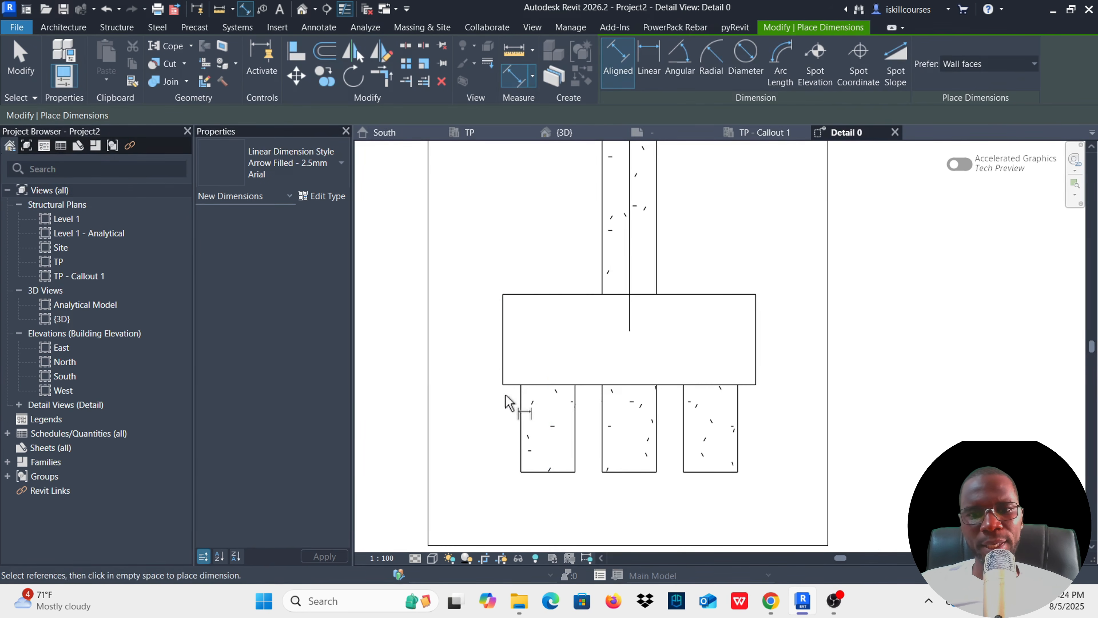
{"action": "left_click", "coordinate": [549, 458]}
{"action": "left_click", "coordinate": [631, 440]}
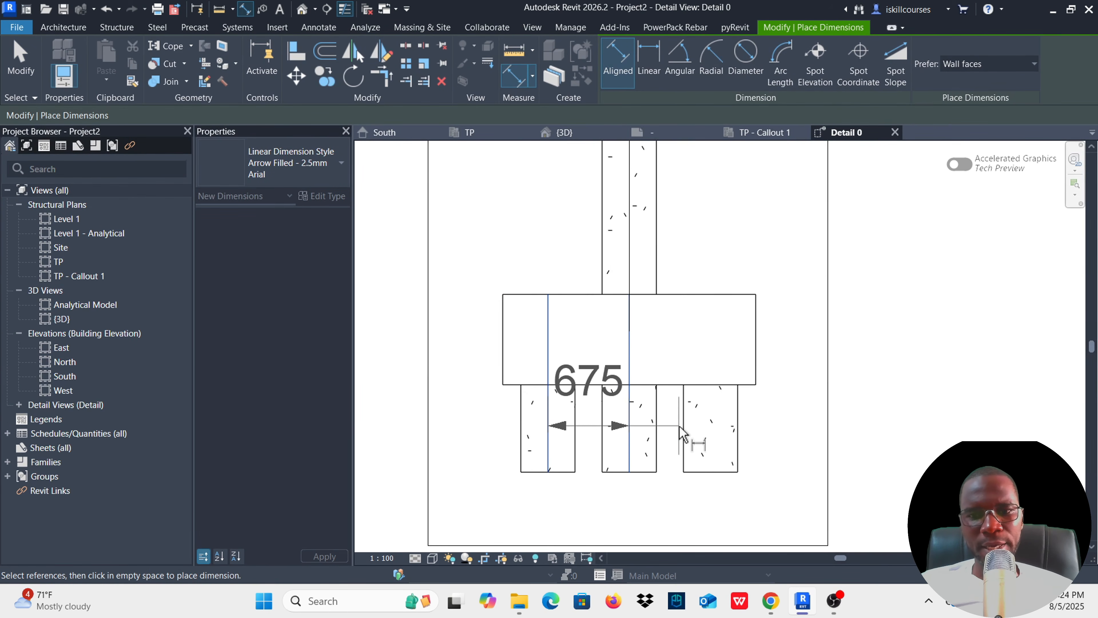
{"action": "left_click", "coordinate": [711, 438]}
{"action": "scroll", "coordinate": [621, 342], "scroll_direction": "down", "scroll_amount": 2}
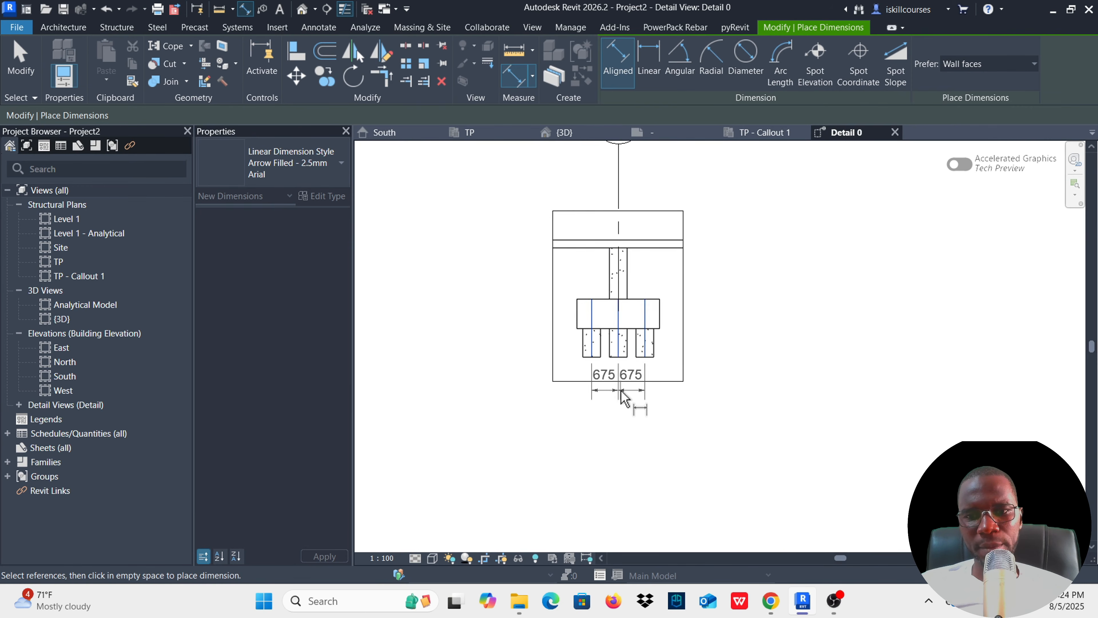
{"action": "scroll", "coordinate": [624, 393], "scroll_direction": "up", "scroll_amount": 1}
{"action": "left_click", "coordinate": [641, 398]}
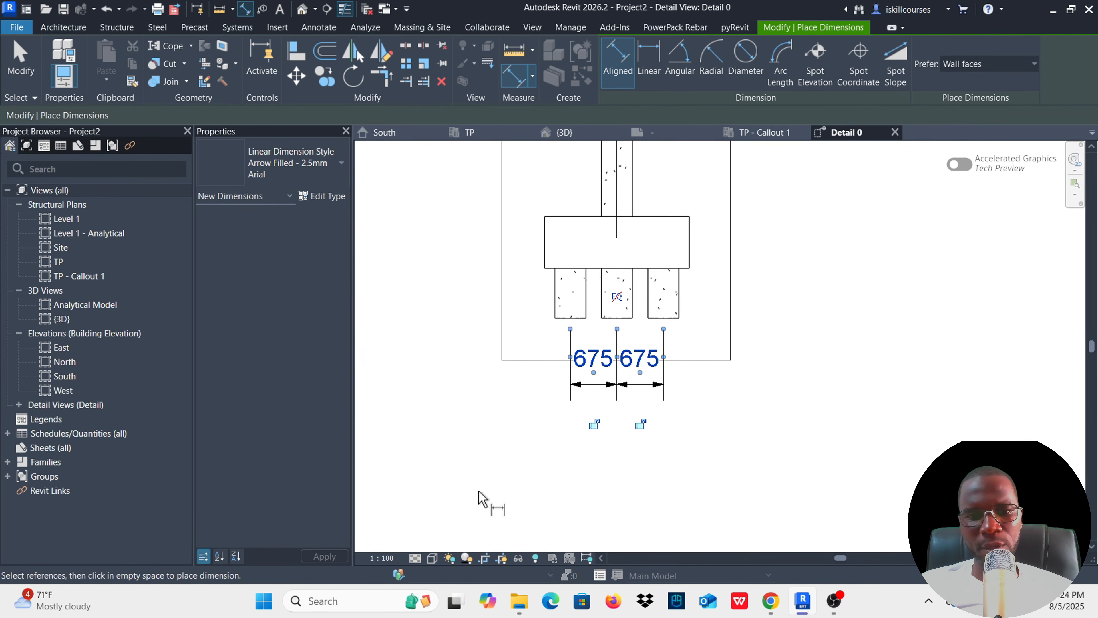
Set the detail view's scale to 1:25 and end the dimension command.
{"action": "left_click", "coordinate": [381, 558]}
{"action": "left_click", "coordinate": [407, 441]}
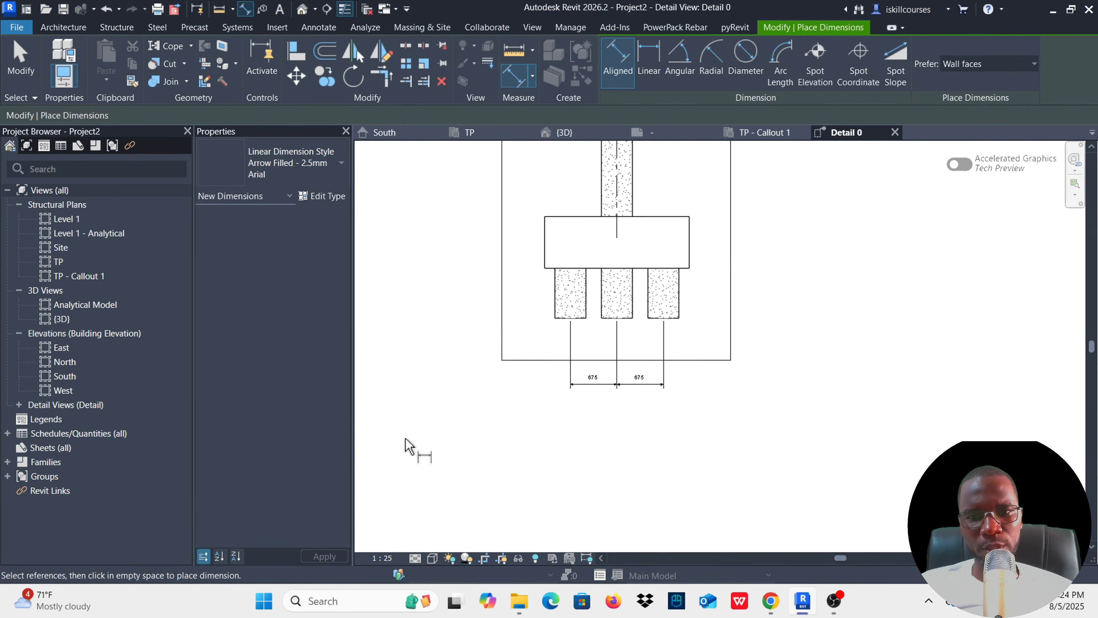
{"action": "scroll", "coordinate": [620, 392], "scroll_direction": "up", "scroll_amount": 2}
{"action": "key", "text": "Escape"}
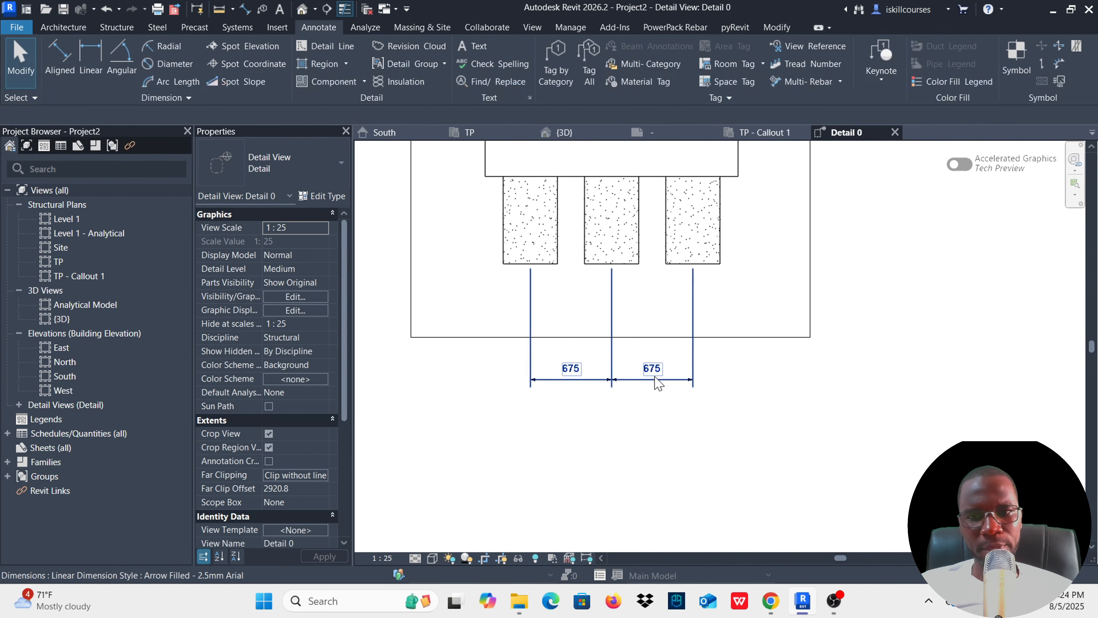
Move the pile spacing dimension chain up inside the crop region, just below the piles.
{"action": "left_click", "coordinate": [630, 380]}
{"action": "left_click_drag", "start_coordinate": [629, 382], "coordinate": [630, 308]}
{"action": "left_click", "coordinate": [591, 463]}
{"action": "scroll", "coordinate": [558, 483], "scroll_direction": "down", "scroll_amount": 3}
{"action": "scroll", "coordinate": [566, 466], "scroll_direction": "down", "scroll_amount": 1}
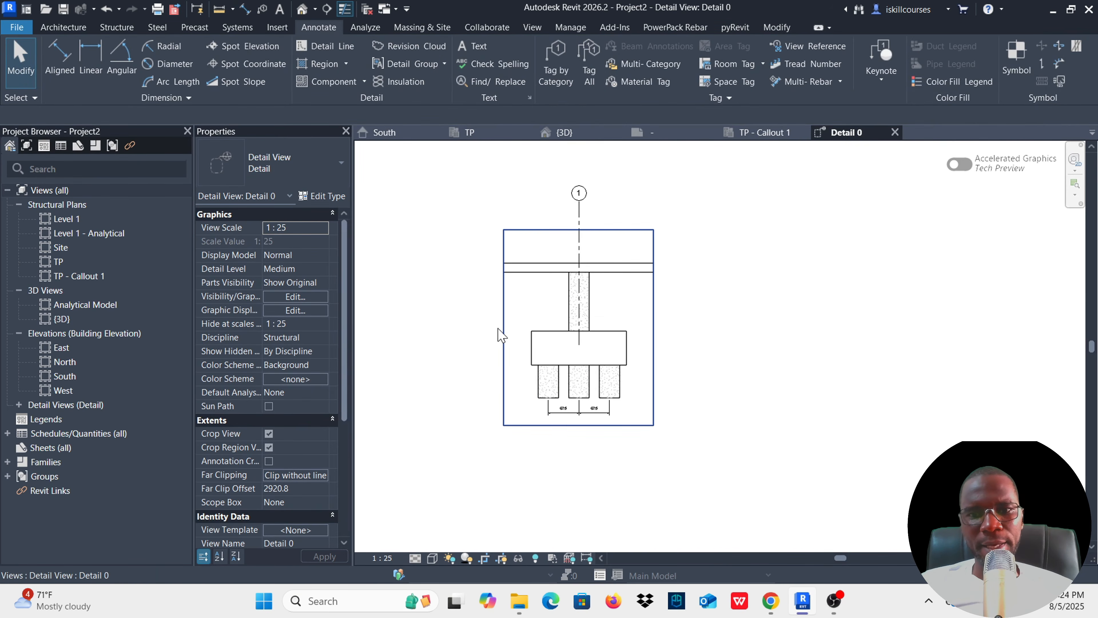
Add a vertical aligned dimension chain from the pile bottoms through the pile cap's bottom and top to the slab's underside and top, beside the cap.
{"action": "left_click", "coordinate": [59, 57]}
{"action": "scroll", "coordinate": [502, 367], "scroll_direction": "up", "scroll_amount": 2}
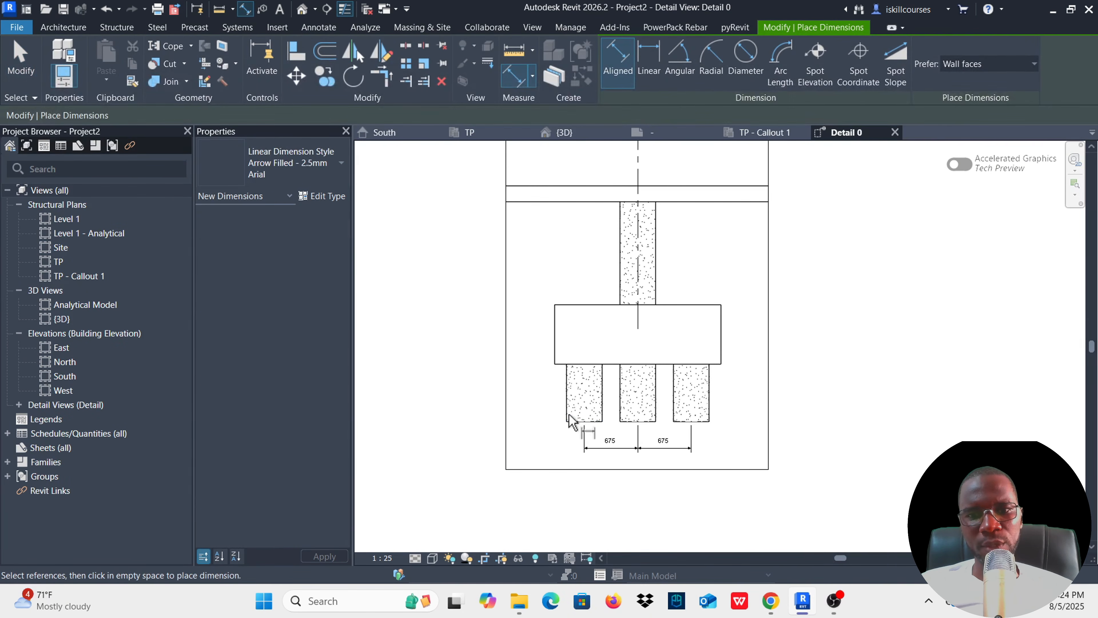
{"action": "left_click", "coordinate": [584, 445]}
{"action": "scroll", "coordinate": [564, 377], "scroll_direction": "up", "scroll_amount": 1}
{"action": "left_click", "coordinate": [566, 360]}
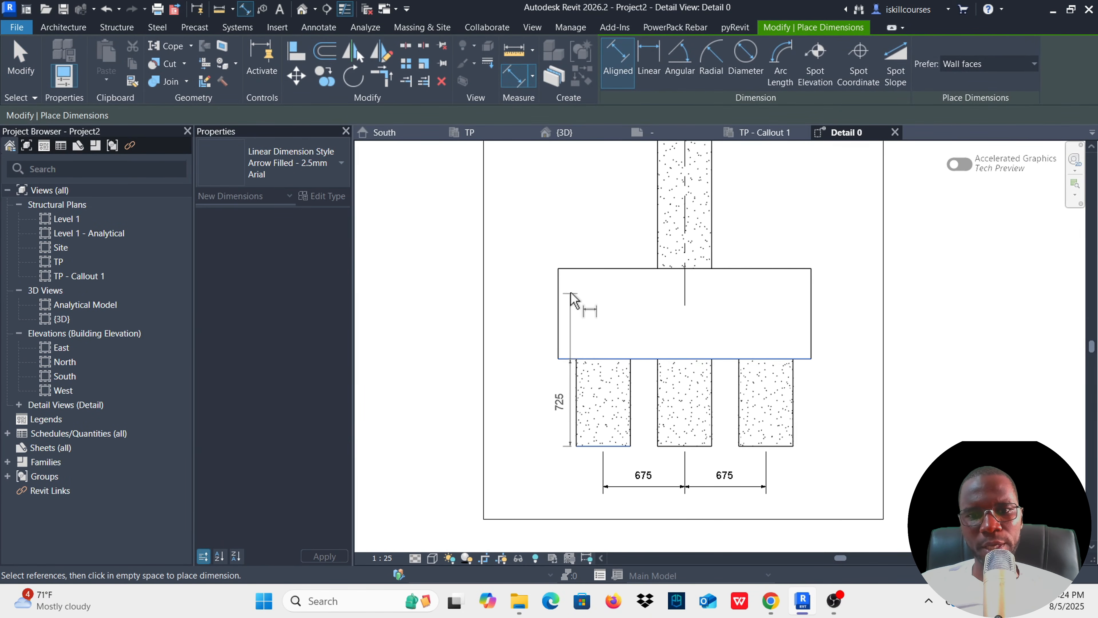
{"action": "left_click", "coordinate": [574, 269]}
{"action": "scroll", "coordinate": [536, 361], "scroll_direction": "down", "scroll_amount": 2}
{"action": "scroll", "coordinate": [533, 267], "scroll_direction": "up", "scroll_amount": 2}
{"action": "left_click", "coordinate": [544, 246]}
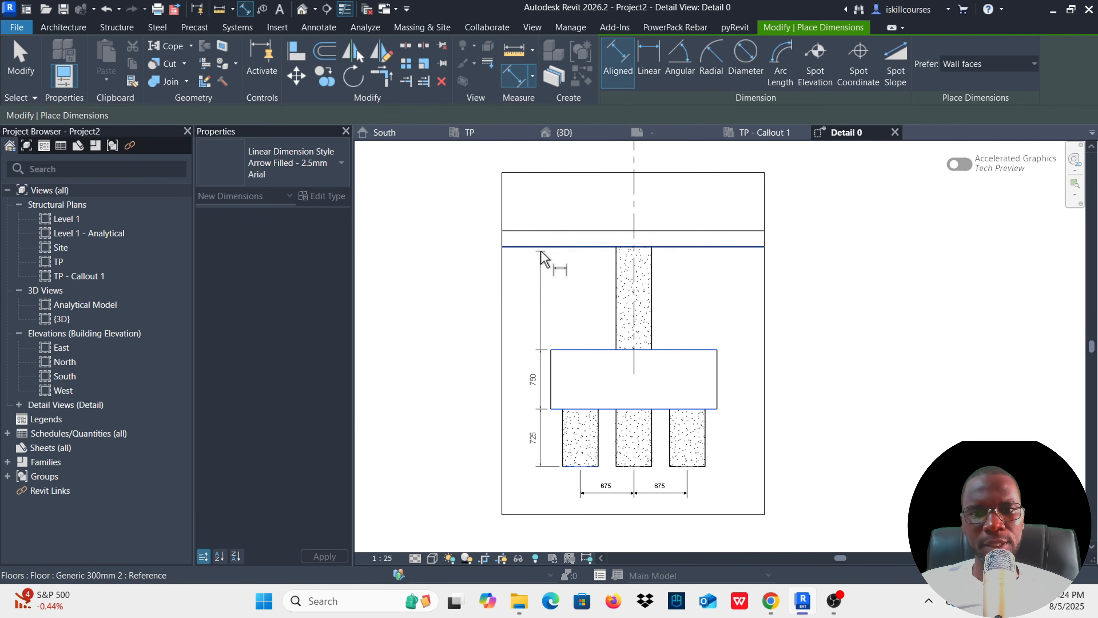
{"action": "left_click", "coordinate": [534, 230]}
{"action": "left_click", "coordinate": [523, 320]}
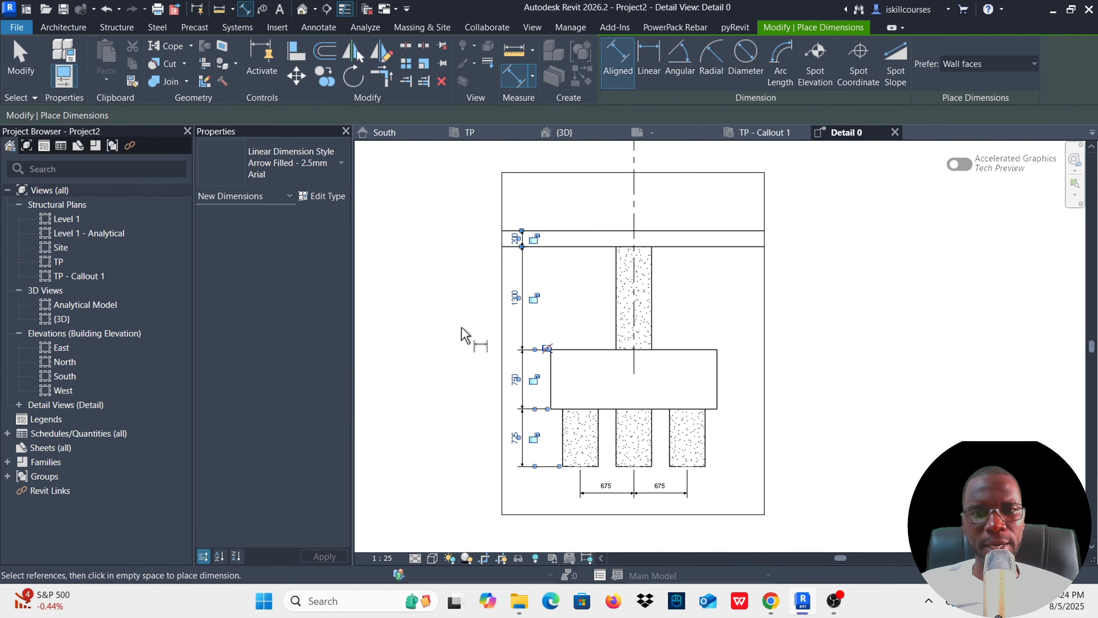
Add an overall vertical dimension from the pile bottoms to the slab top, outside the chain, and end the dimension command.
{"action": "scroll", "coordinate": [562, 476], "scroll_direction": "up", "scroll_amount": 2}
{"action": "left_click", "coordinate": [583, 461]}
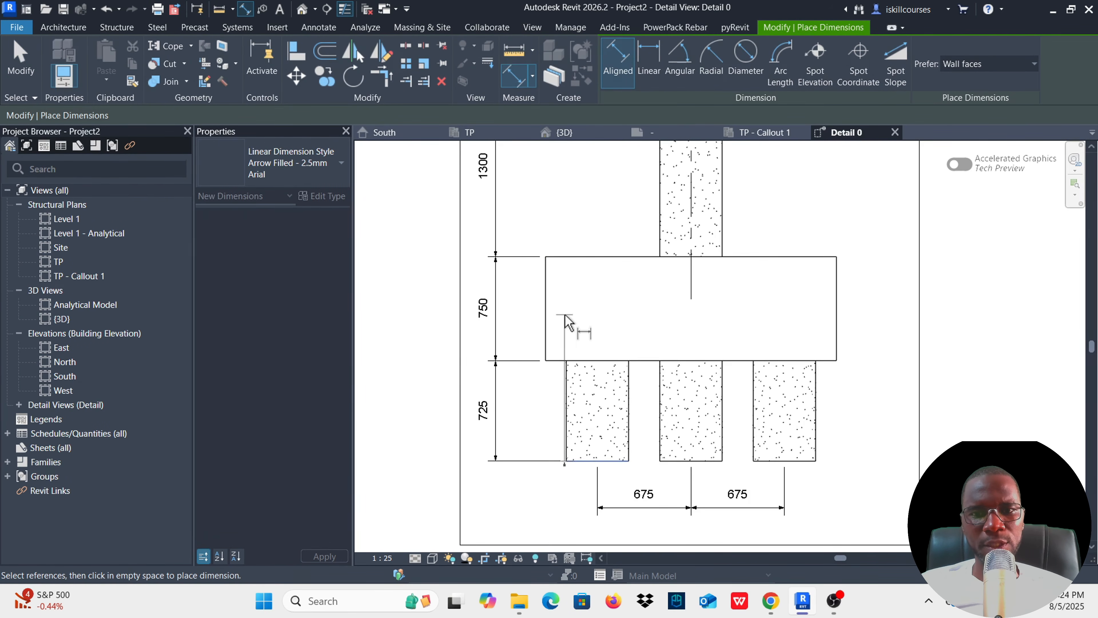
{"action": "scroll", "coordinate": [562, 338], "scroll_direction": "down", "scroll_amount": 2}
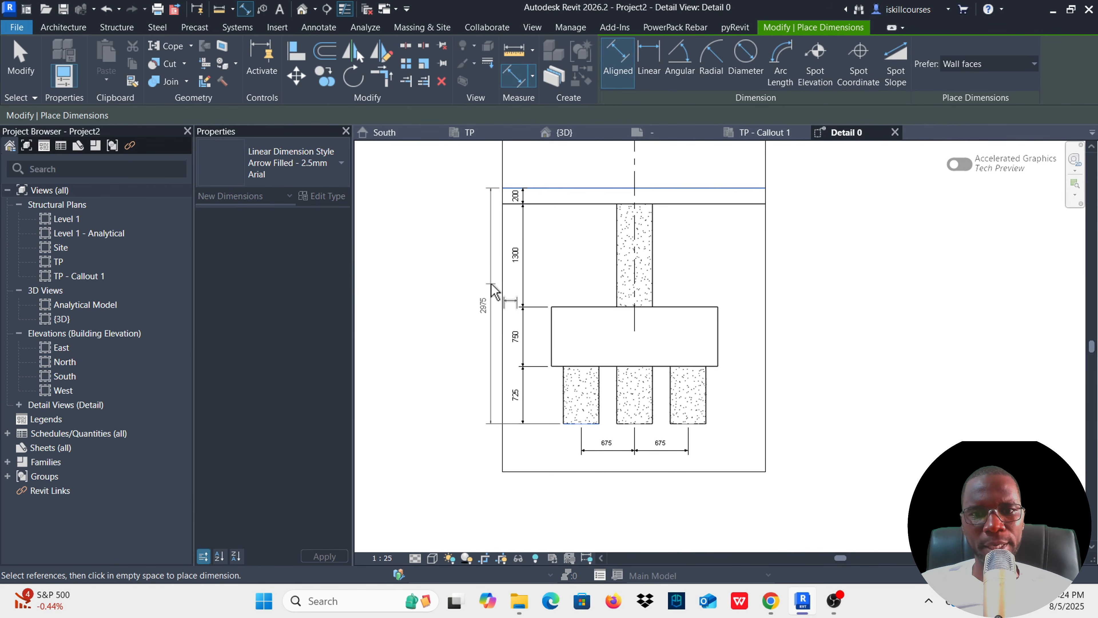
{"action": "left_click", "coordinate": [493, 302]}
{"action": "scroll", "coordinate": [532, 395], "scroll_direction": "up", "scroll_amount": 2}
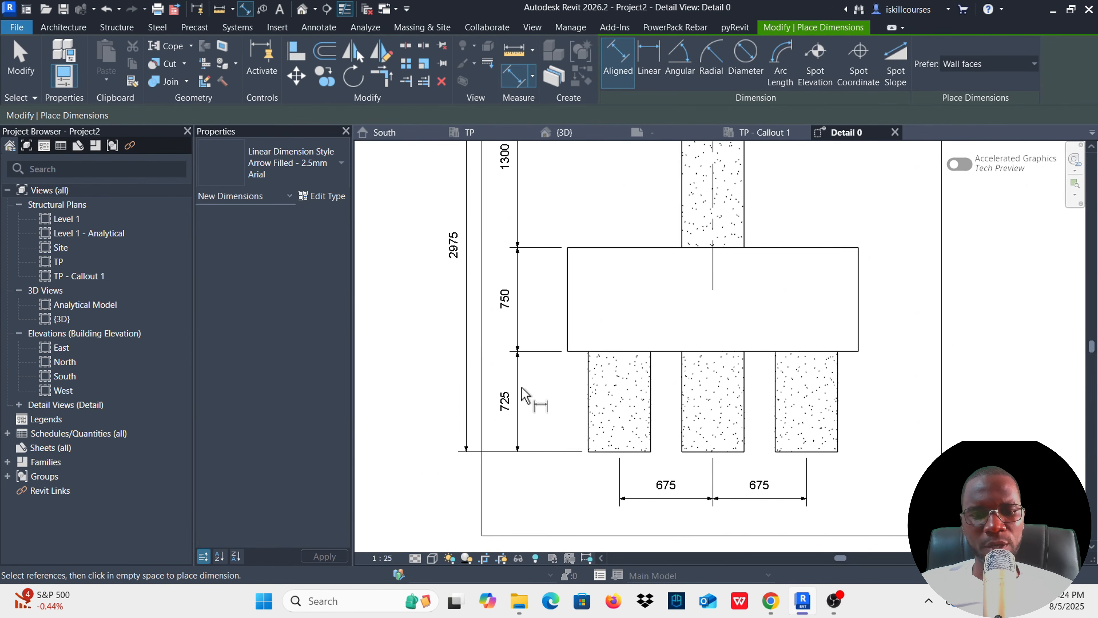
{"action": "key", "text": "Escape"}
Set the detail view's Show Hidden Lines option to All.
{"action": "scroll", "coordinate": [551, 364], "scroll_direction": "up", "scroll_amount": 2}
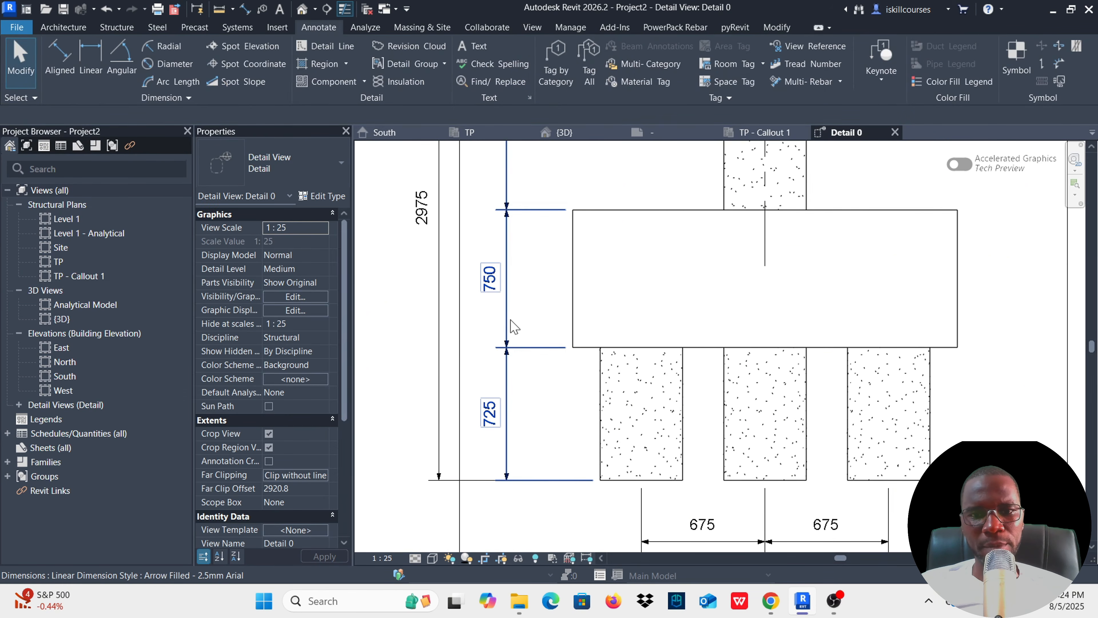
{"action": "left_click", "coordinate": [522, 325]}
{"action": "key", "text": "Escape"}
{"action": "scroll", "coordinate": [534, 336], "scroll_direction": "down", "scroll_amount": 1}
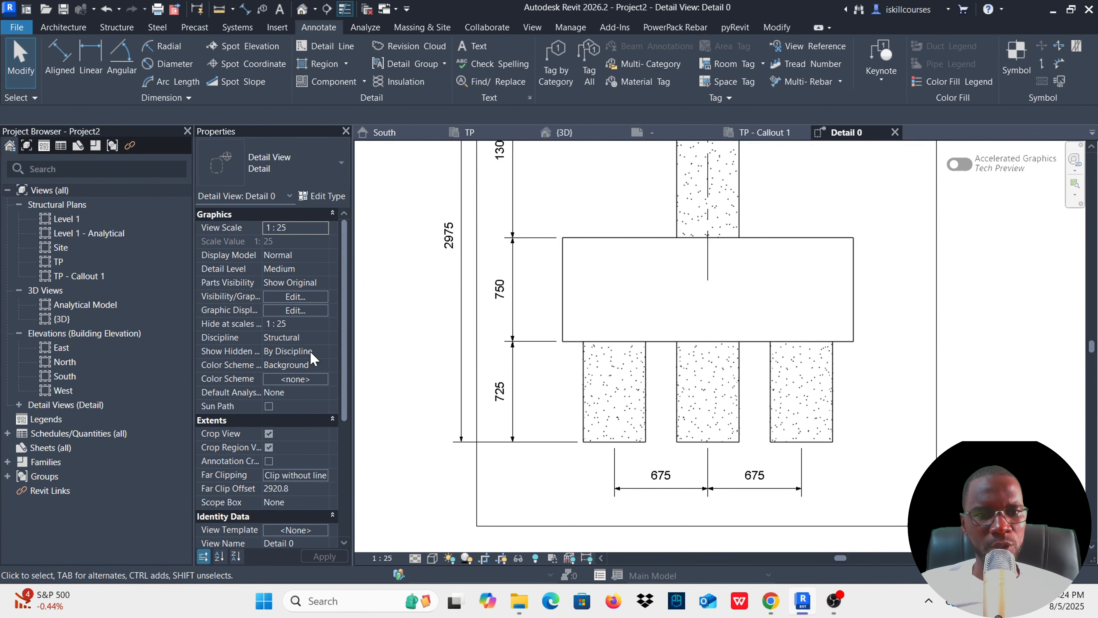
{"action": "left_click", "coordinate": [324, 352]}
{"action": "left_click", "coordinate": [269, 389]}
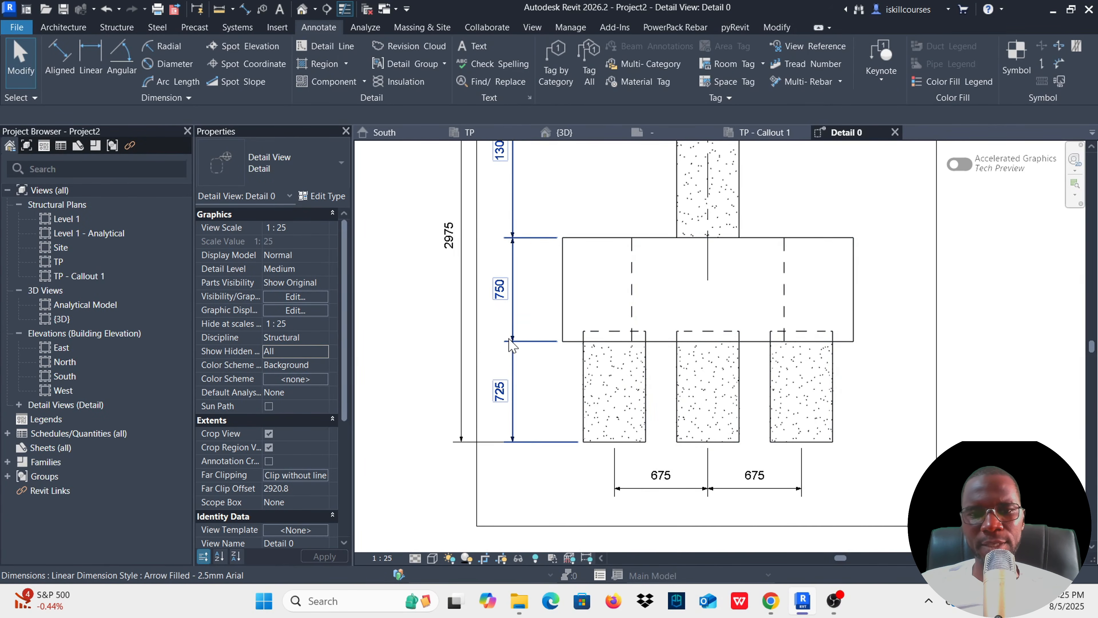
Edit the vertical dimension chain's witness lines to include the pile tops embedded in the cap.
{"action": "left_click", "coordinate": [521, 328]}
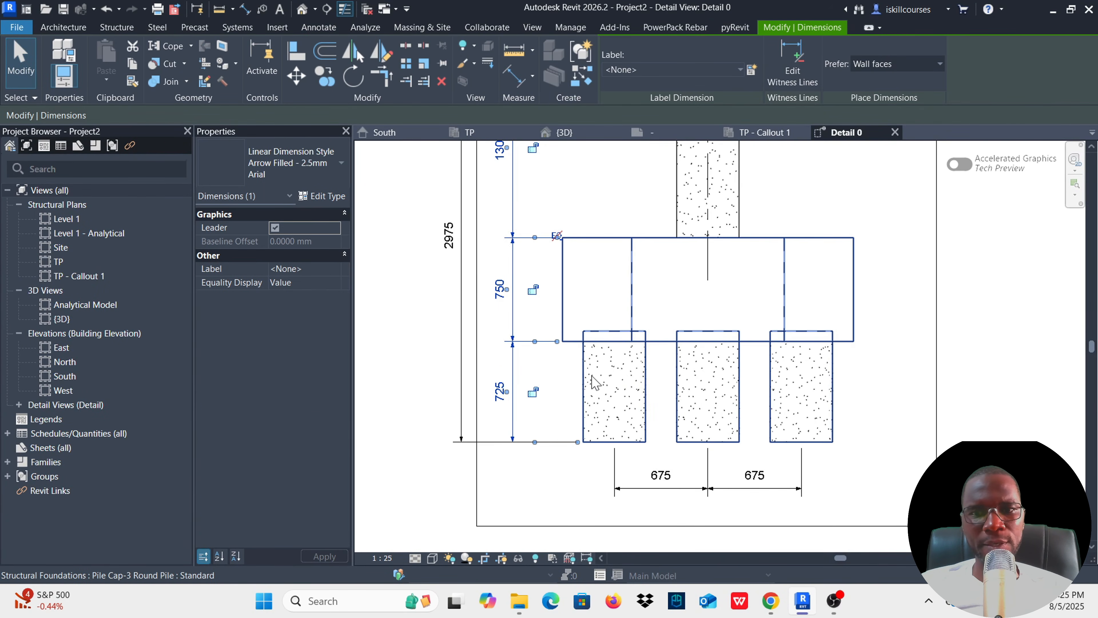
{"action": "left_click", "coordinate": [792, 80]}
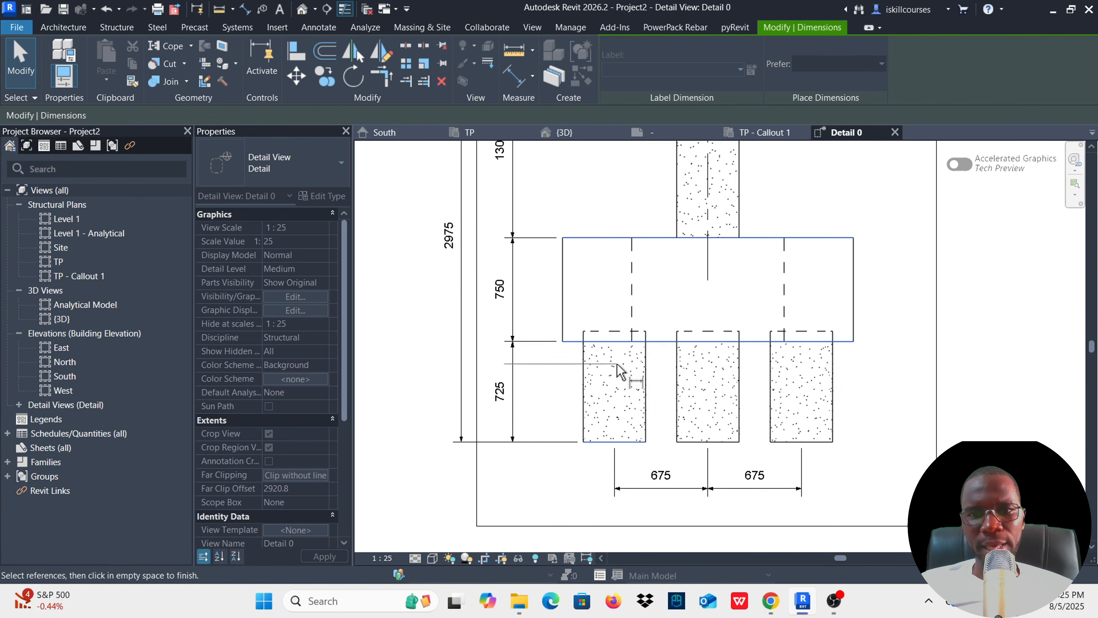
{"action": "left_click", "coordinate": [606, 331]}
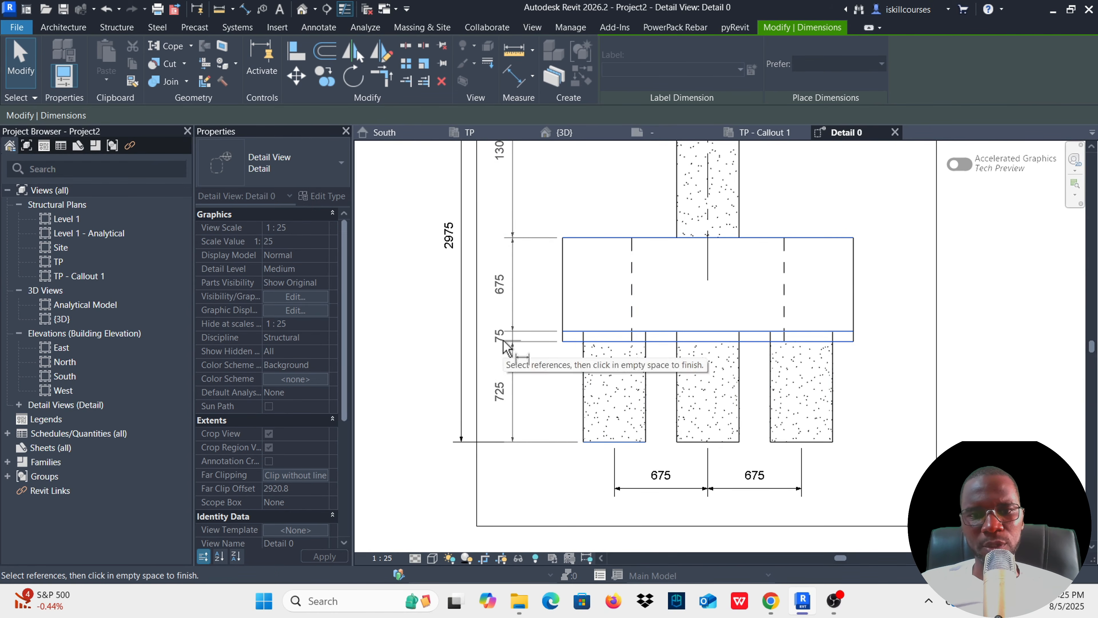
{"action": "left_click", "coordinate": [528, 362]}
{"action": "scroll", "coordinate": [545, 368], "scroll_direction": "down", "scroll_amount": 2}
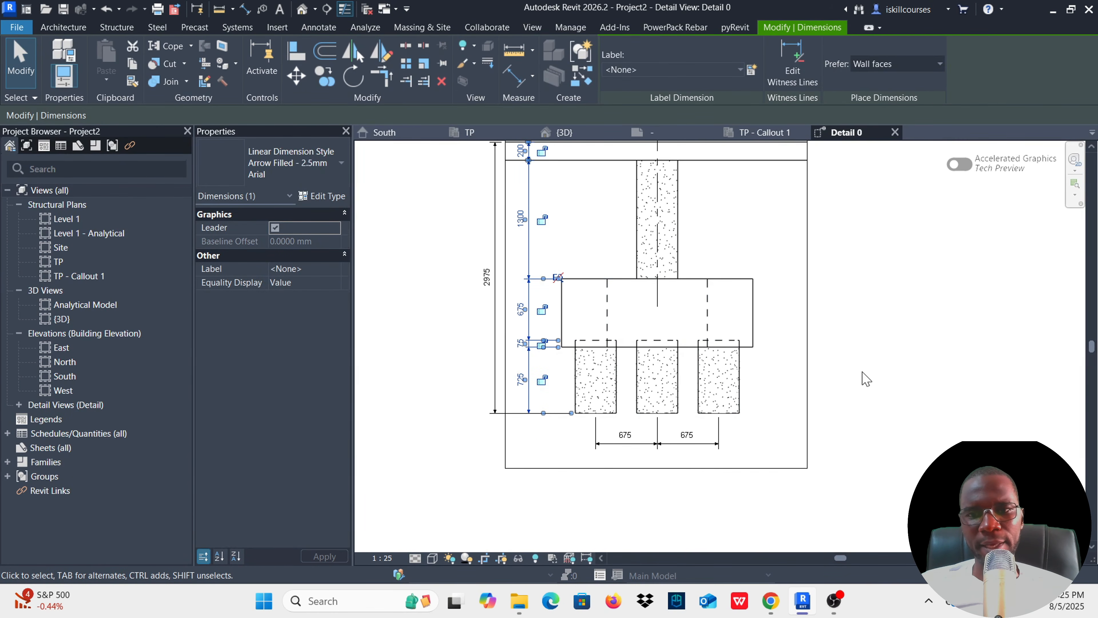
{"action": "left_click", "coordinate": [863, 374]}
Start a filled region with the Diagonal Crosshatch type and duplicate that type as EARTH.
{"action": "scroll", "coordinate": [582, 416], "scroll_direction": "down", "scroll_amount": 4}
{"action": "scroll", "coordinate": [612, 414], "scroll_direction": "up", "scroll_amount": 3}
{"action": "scroll", "coordinate": [613, 413], "scroll_direction": "down", "scroll_amount": 2}
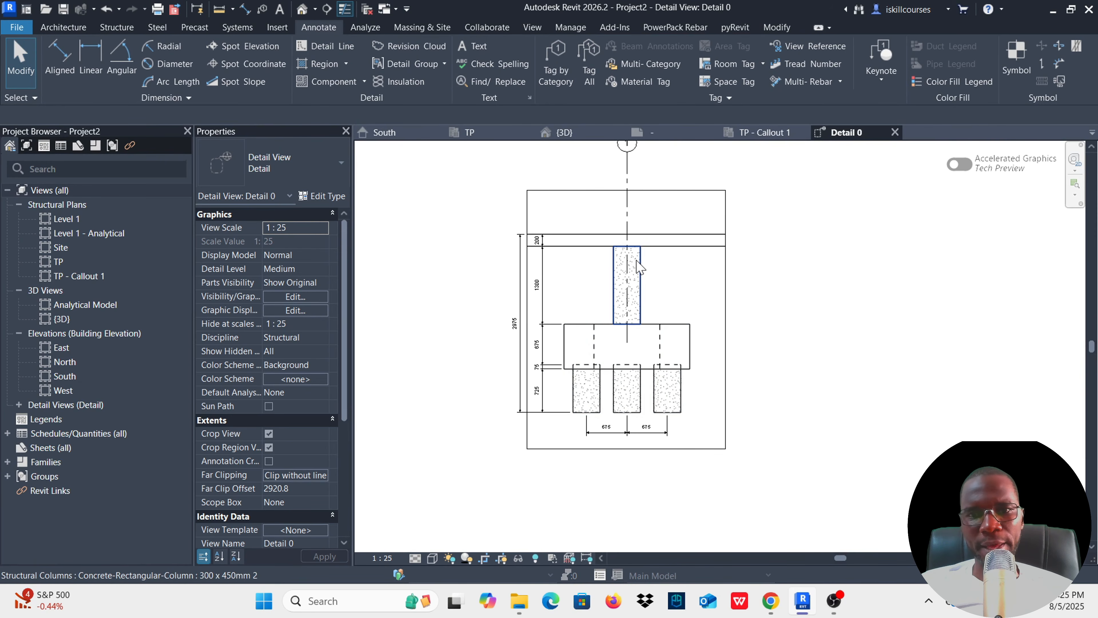
{"action": "scroll", "coordinate": [649, 269], "scroll_direction": "up", "scroll_amount": 2}
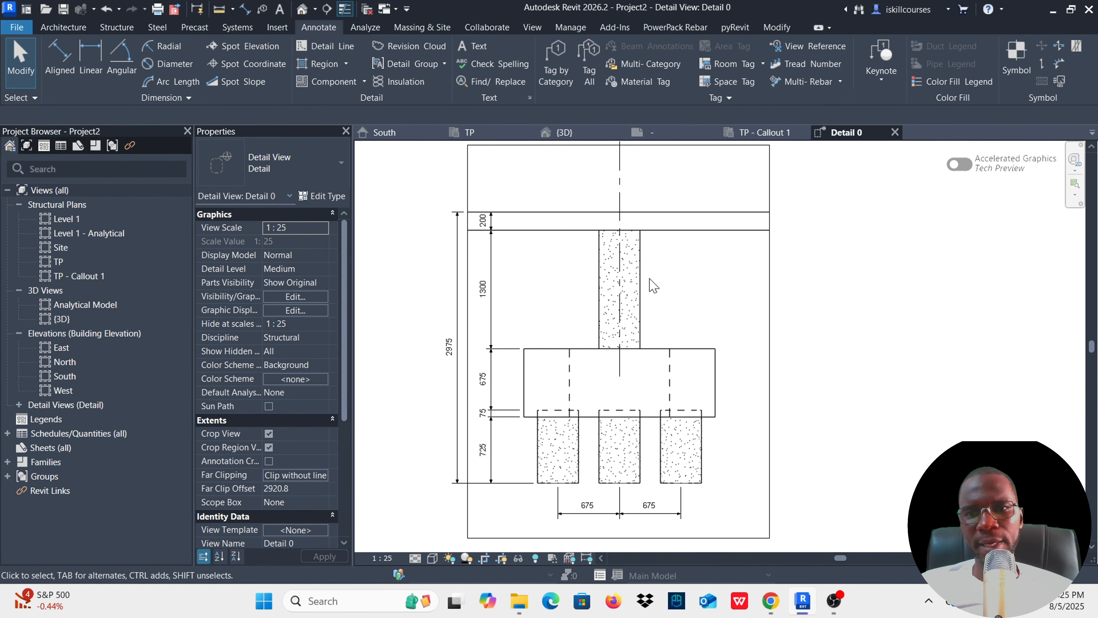
{"action": "left_click", "coordinate": [346, 64]}
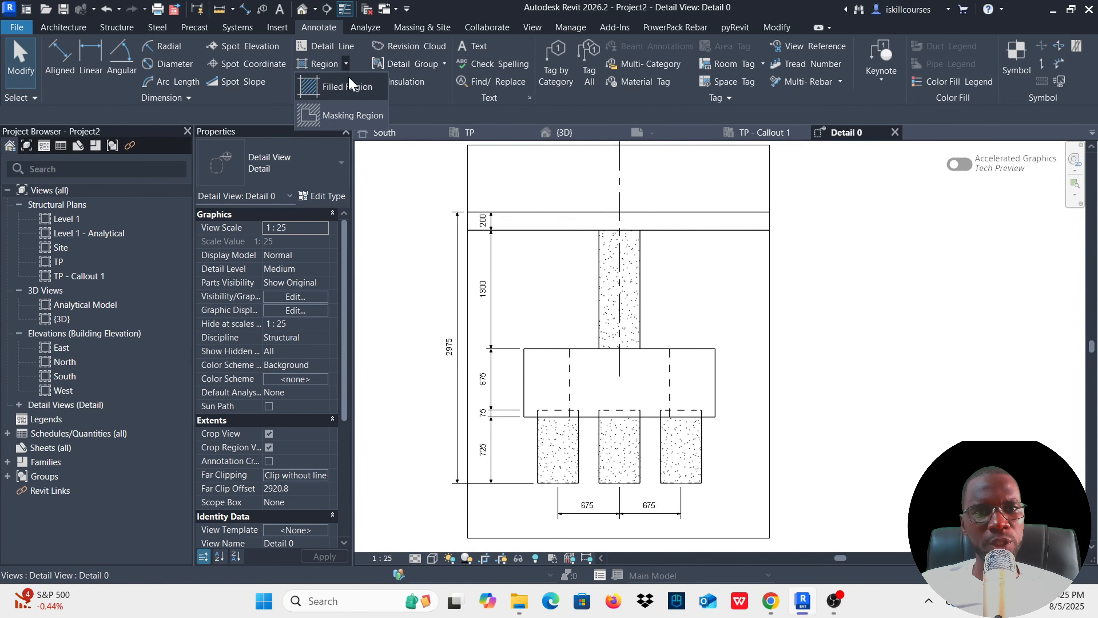
{"action": "left_click", "coordinate": [352, 85]}
{"action": "left_click", "coordinate": [325, 170]}
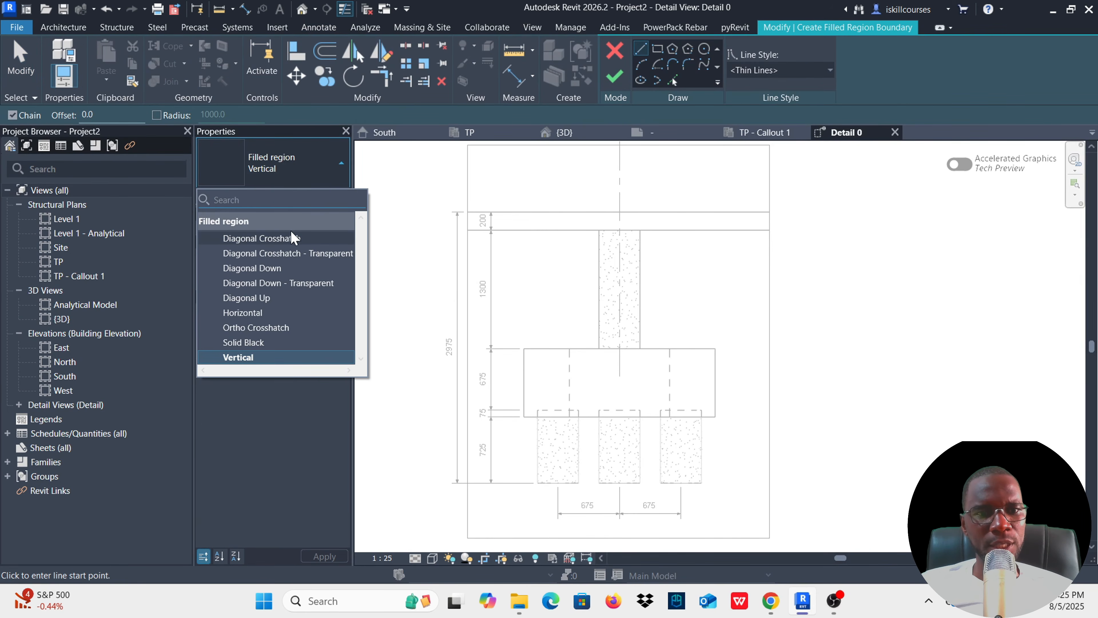
{"action": "left_click", "coordinate": [285, 239]}
{"action": "left_click", "coordinate": [334, 197]}
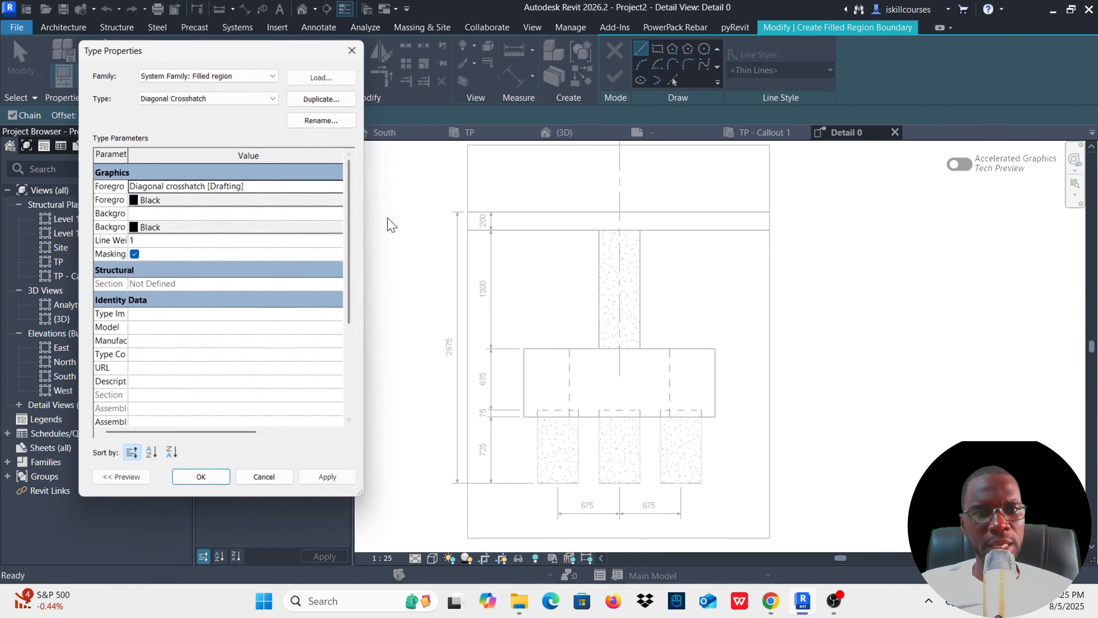
{"action": "left_click", "coordinate": [322, 97]}
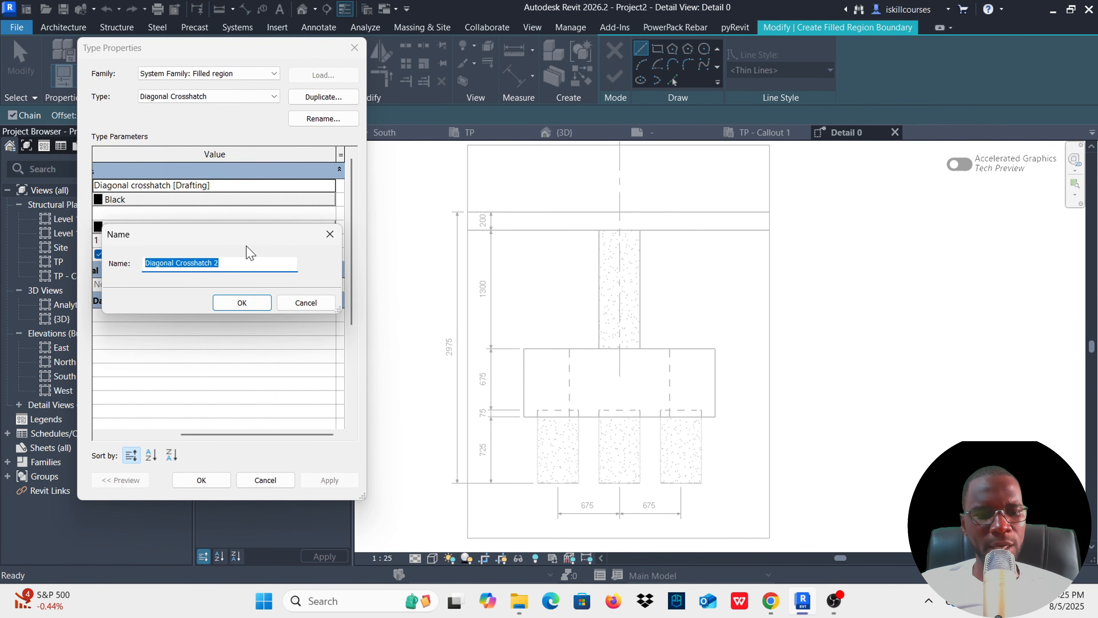
{"action": "type", "text": "EARTH"}
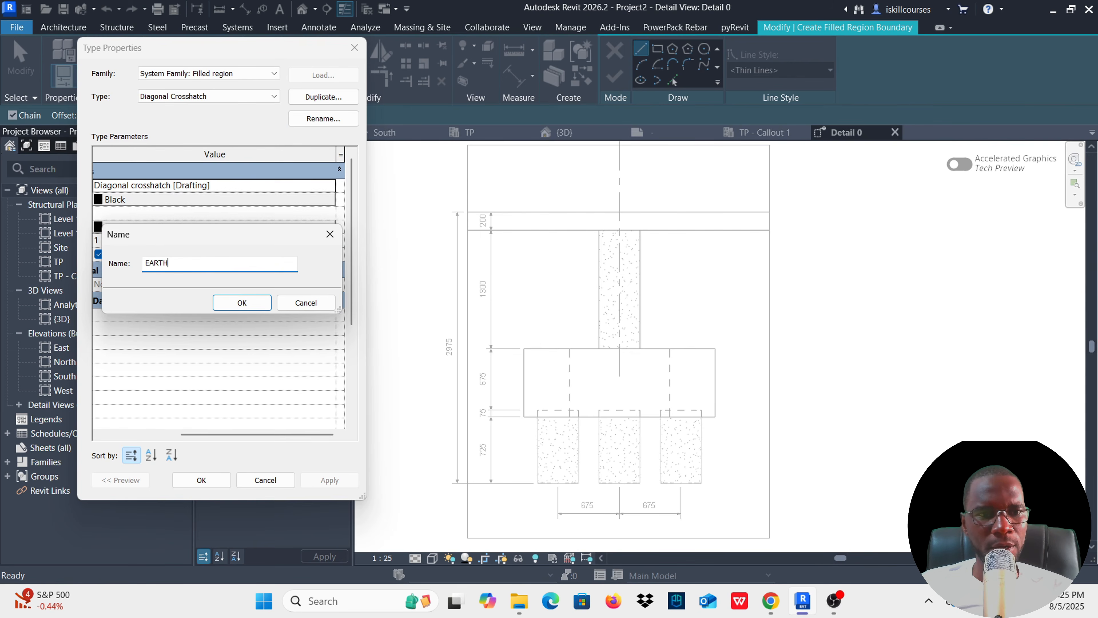
{"action": "left_click", "coordinate": [242, 303]}
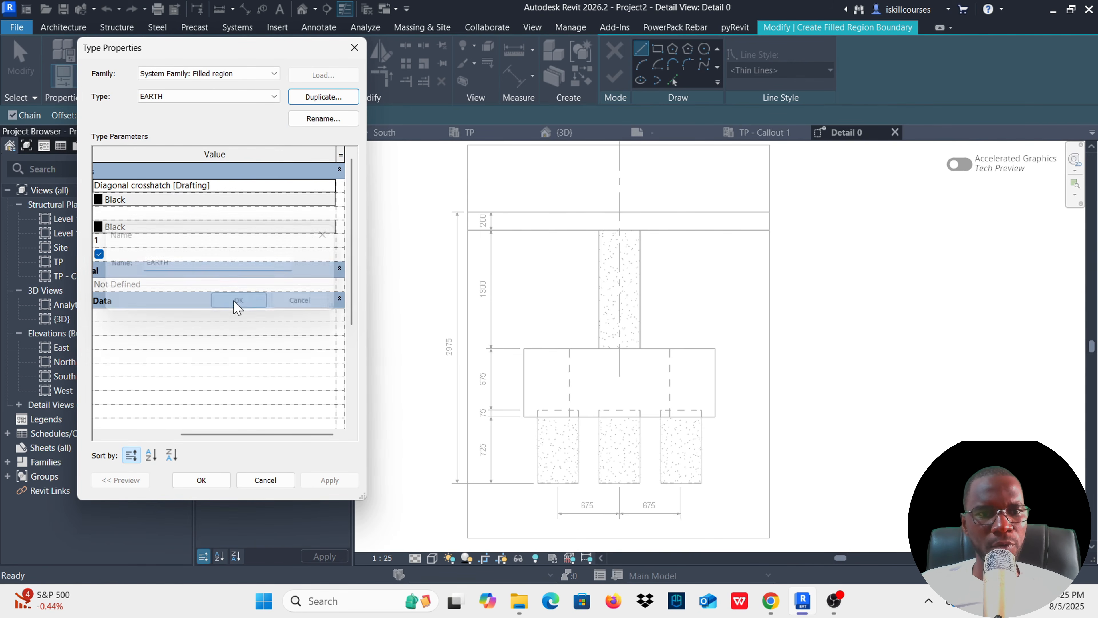
Find the Earth drafting pattern and select it as the EARTH type's foreground fill pattern.
{"action": "left_click", "coordinate": [321, 186]}
{"action": "left_click", "coordinate": [331, 186]}
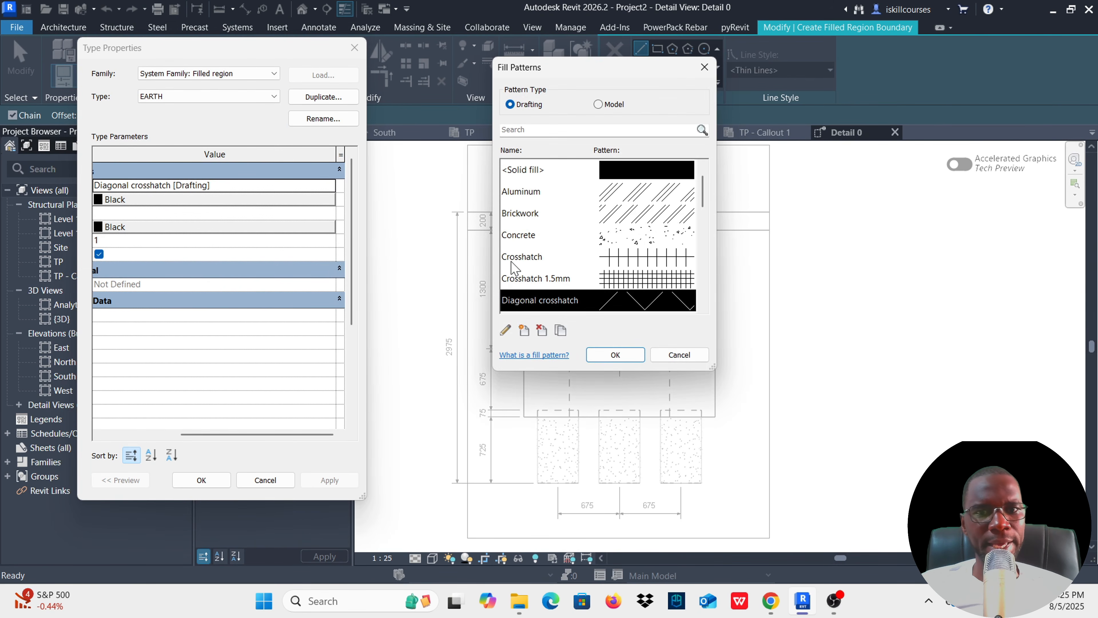
{"action": "left_click", "coordinate": [529, 132]}
{"action": "type", "text": "EARTH"}
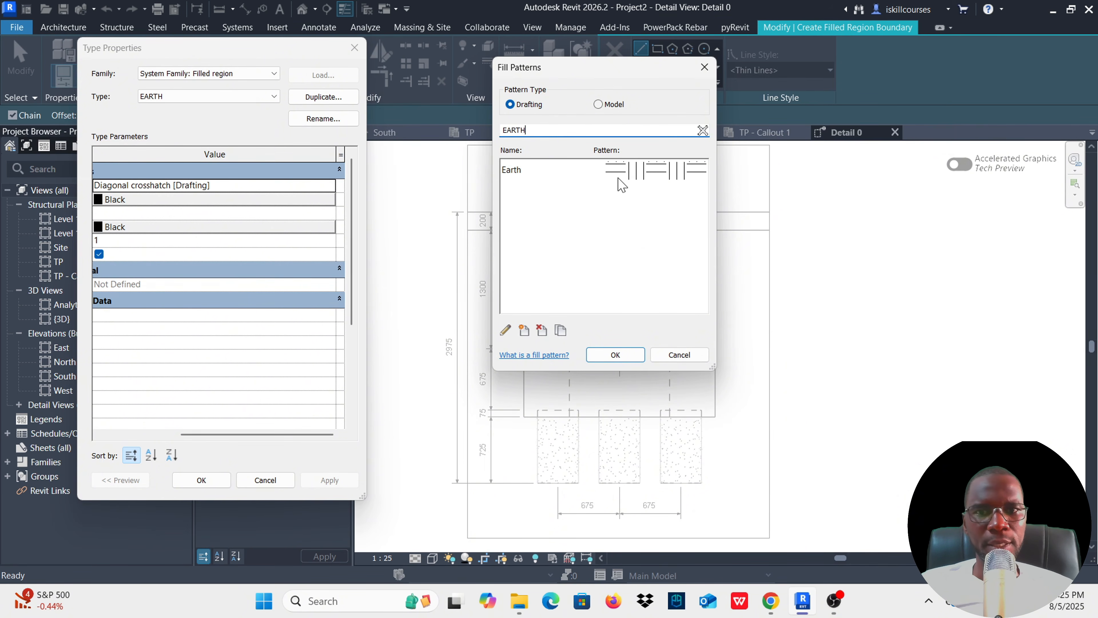
{"action": "left_click", "coordinate": [623, 176]}
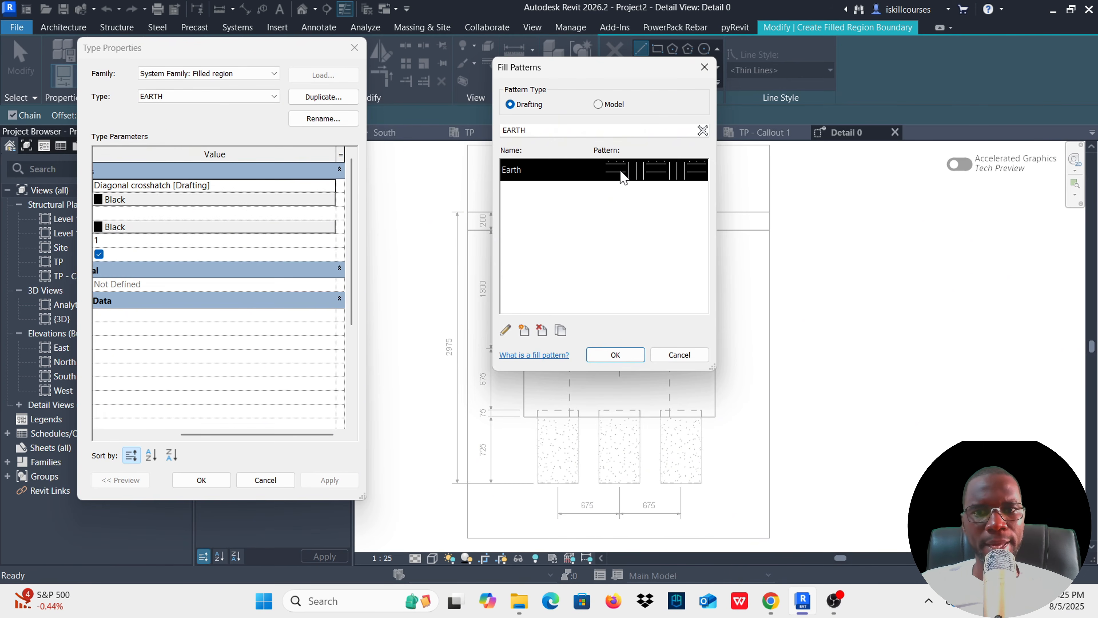
Set the Earth pattern's import scale to 0.5 and apply the pattern to the EARTH filled region type.
{"action": "left_click", "coordinate": [505, 331]}
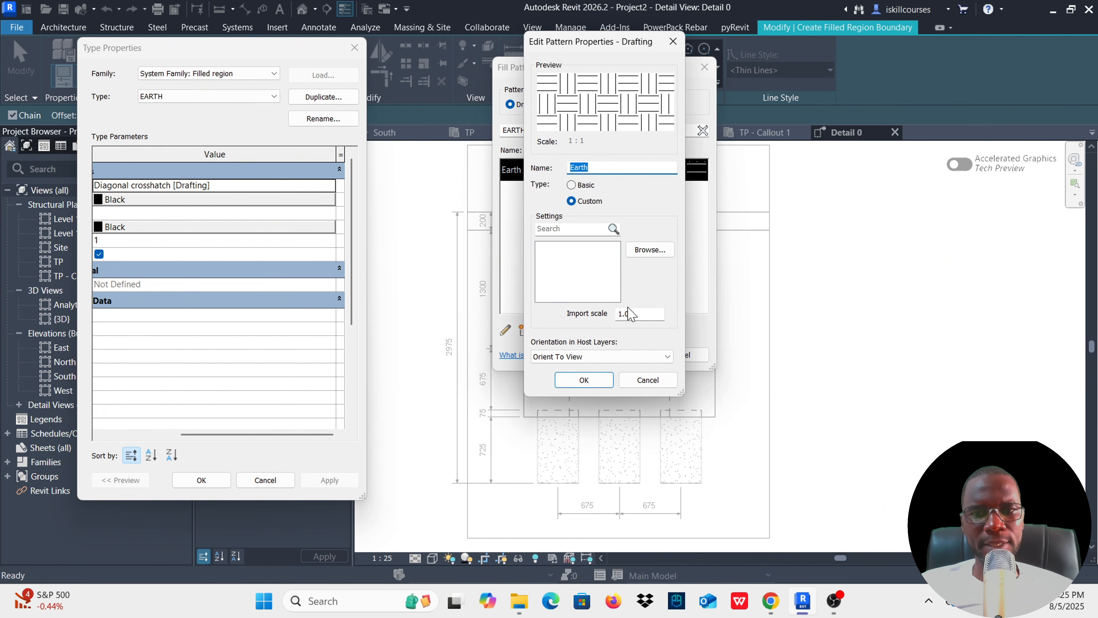
{"action": "left_click", "coordinate": [650, 312]}
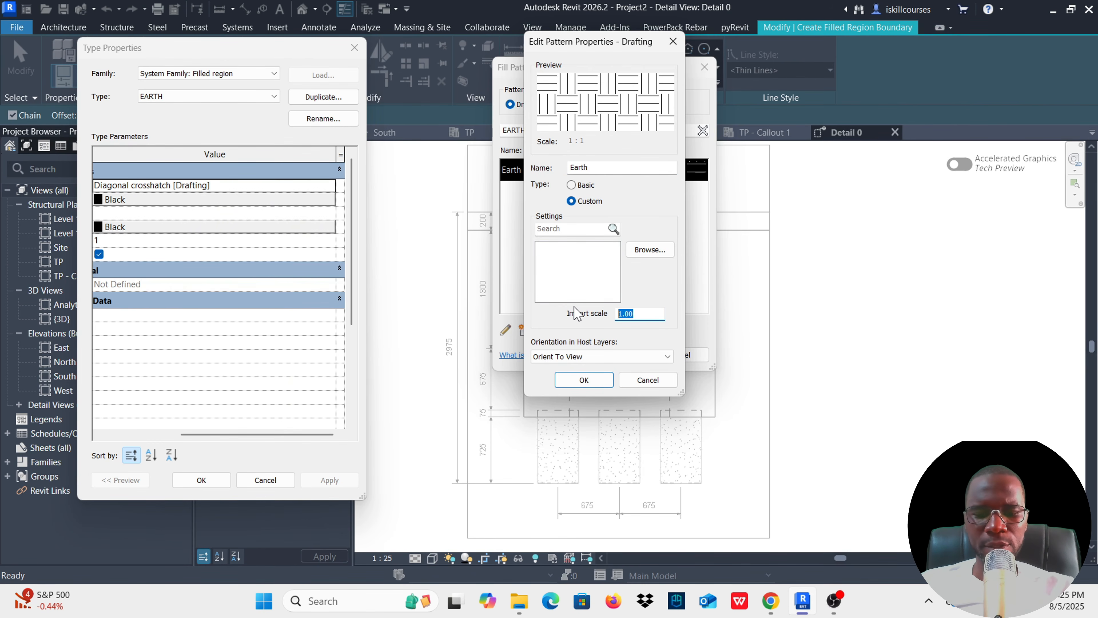
{"action": "type", "text": "0."}
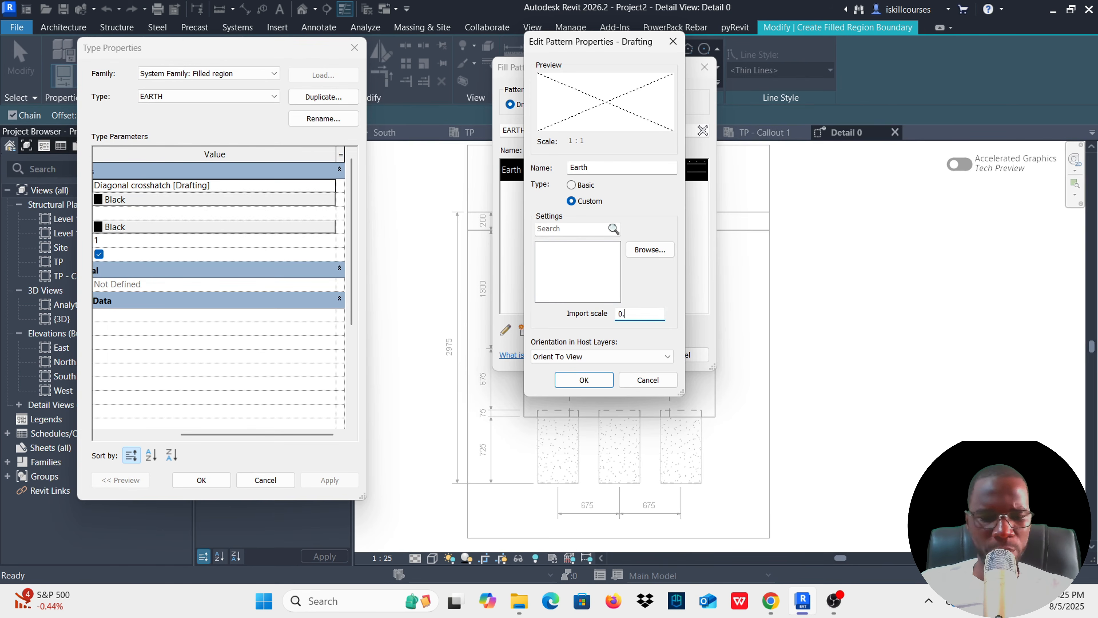
{"action": "type", "text": "5"}
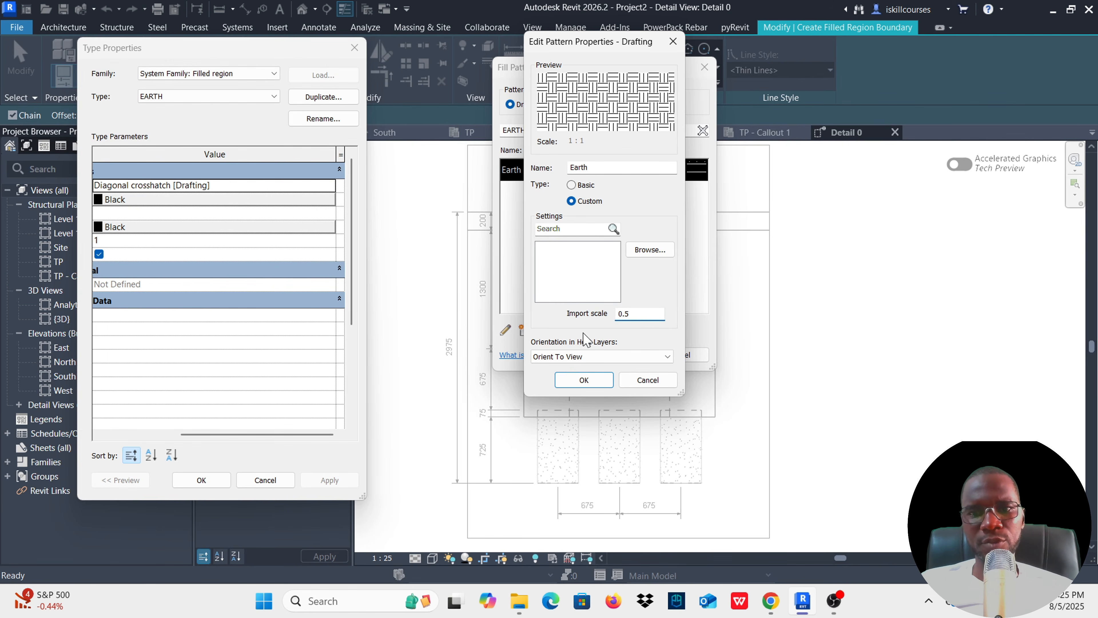
{"action": "left_click", "coordinate": [583, 380]}
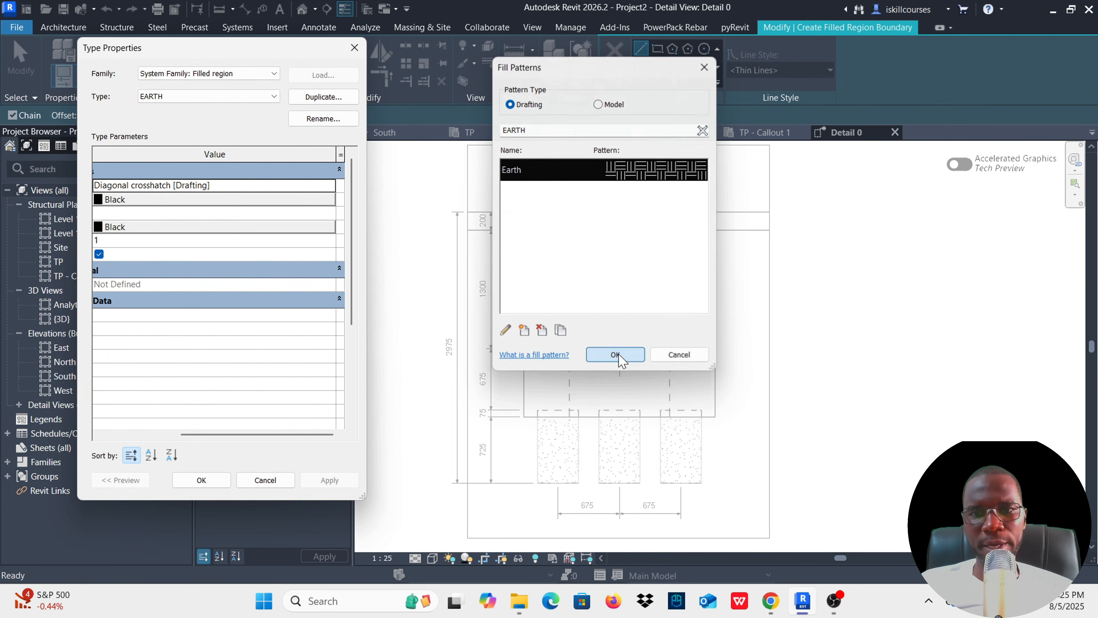
{"action": "left_click", "coordinate": [619, 354]}
{"action": "left_click_drag", "start_coordinate": [230, 53], "coordinate": [299, 43]}
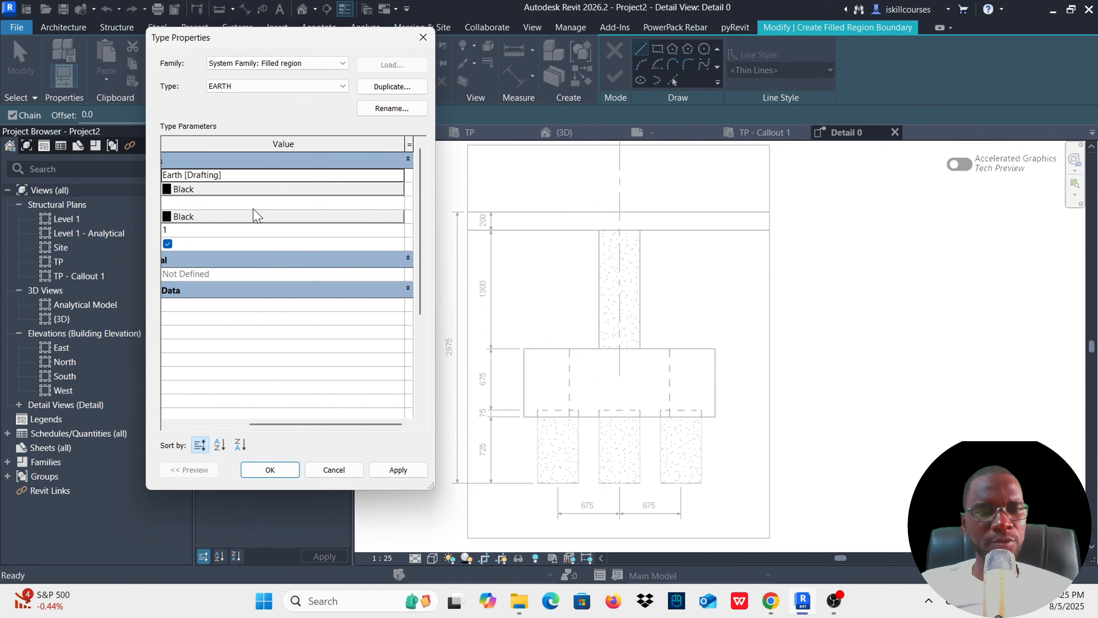
{"action": "left_click", "coordinate": [398, 469]}
{"action": "left_click", "coordinate": [270, 470]}
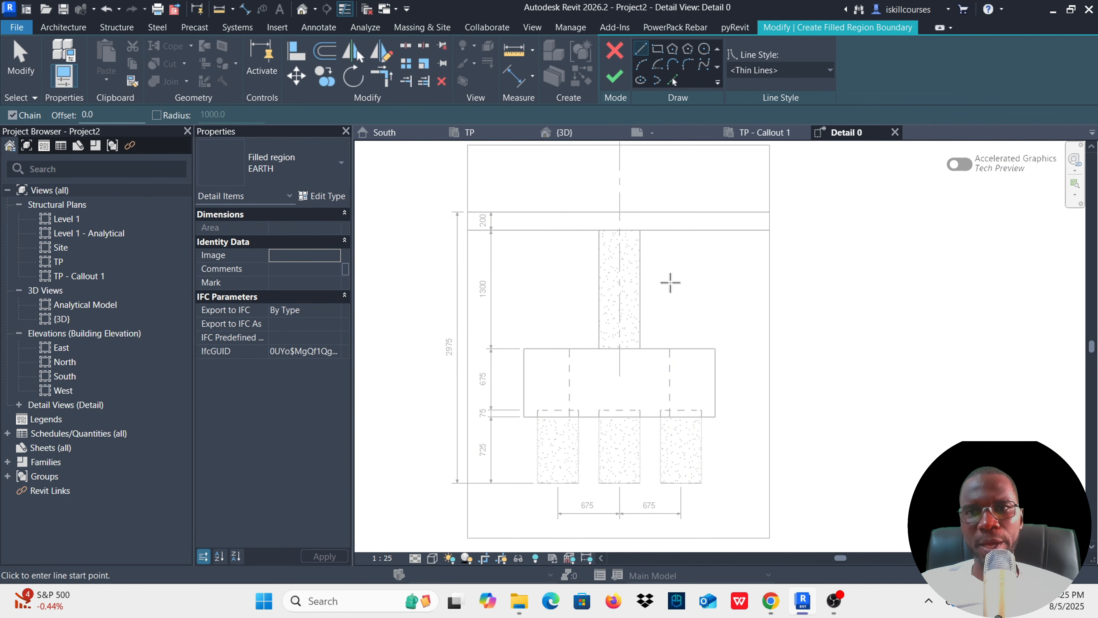
Sketch the EARTH region's curved lower edge as an Invisible lines spline from the slab underside down to the column's right face.
{"action": "left_click", "coordinate": [704, 71]}
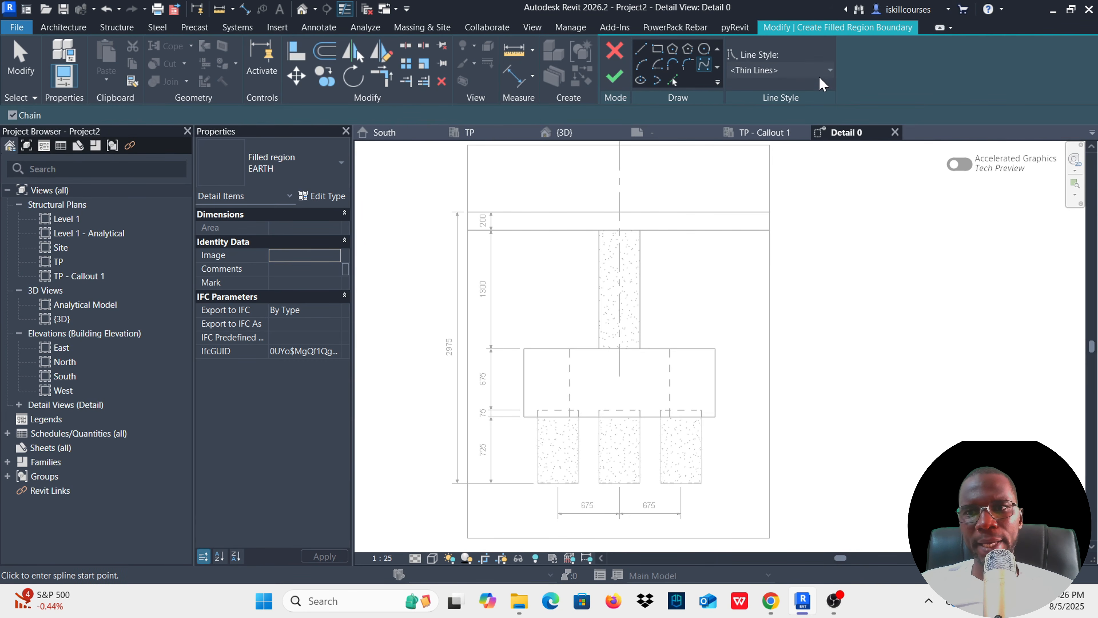
{"action": "left_click", "coordinate": [826, 70]}
{"action": "left_click", "coordinate": [762, 146]}
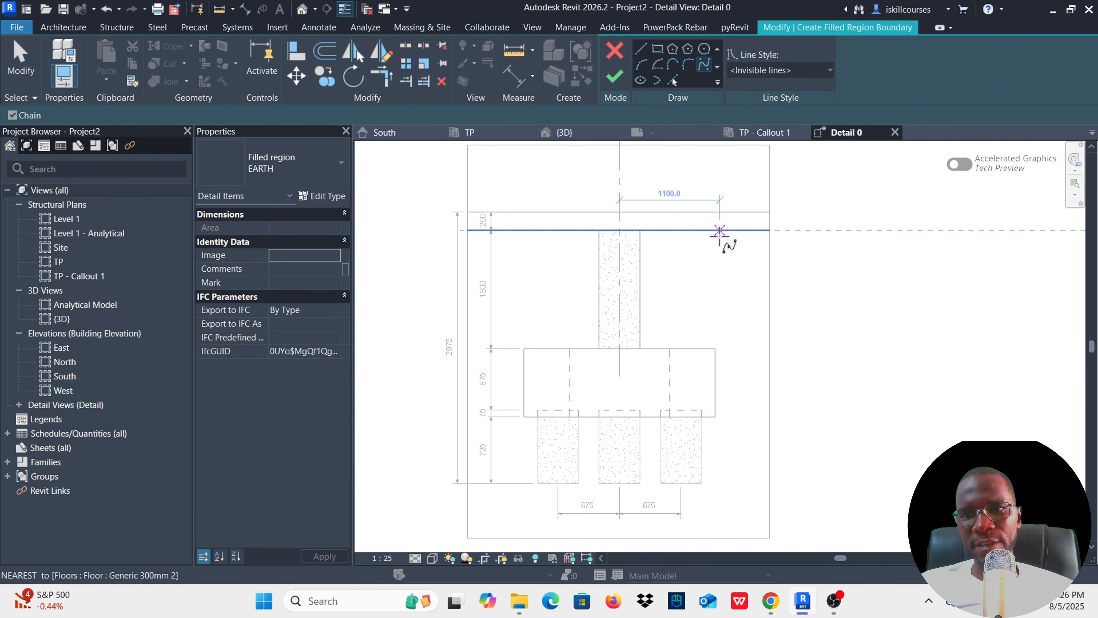
{"action": "left_click", "coordinate": [754, 231]}
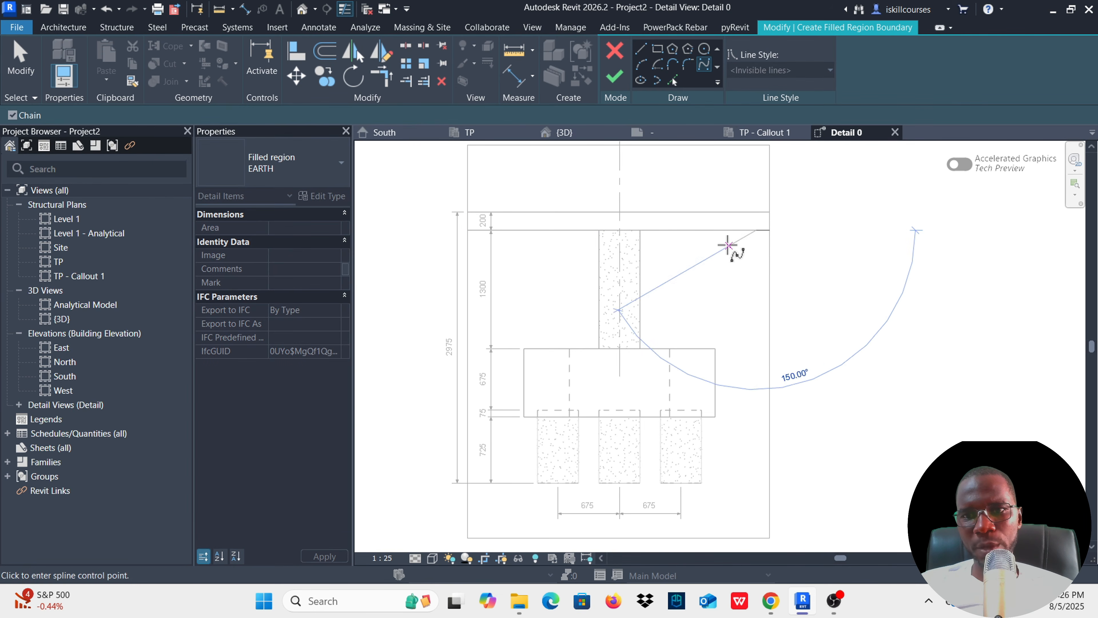
{"action": "left_click", "coordinate": [710, 296]}
{"action": "left_click", "coordinate": [694, 280]}
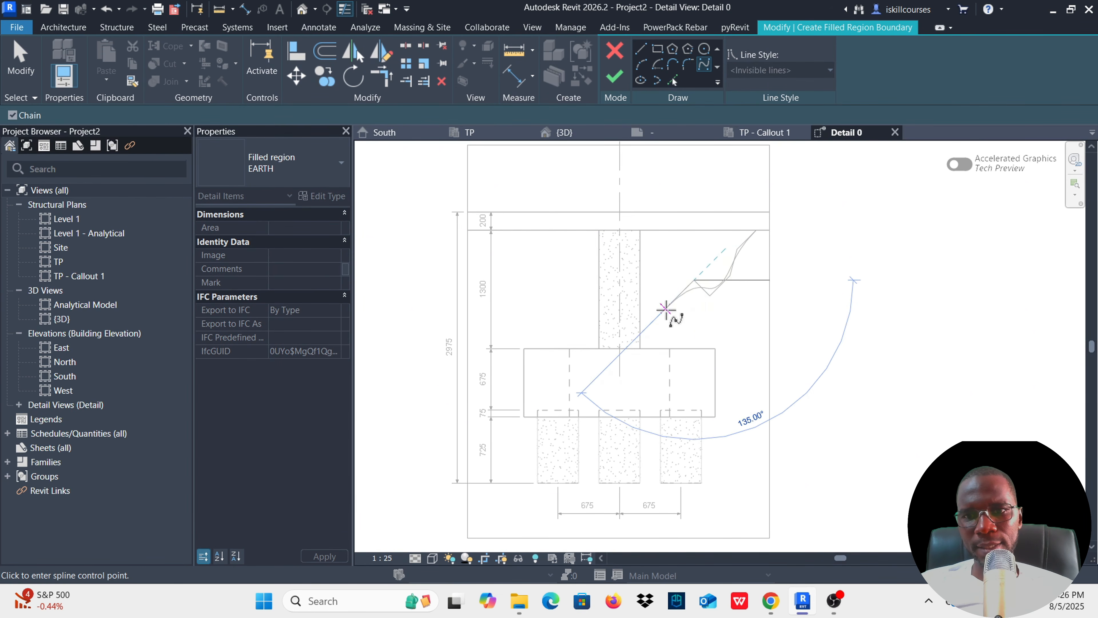
{"action": "left_click", "coordinate": [656, 319]}
{"action": "left_click", "coordinate": [640, 319]}
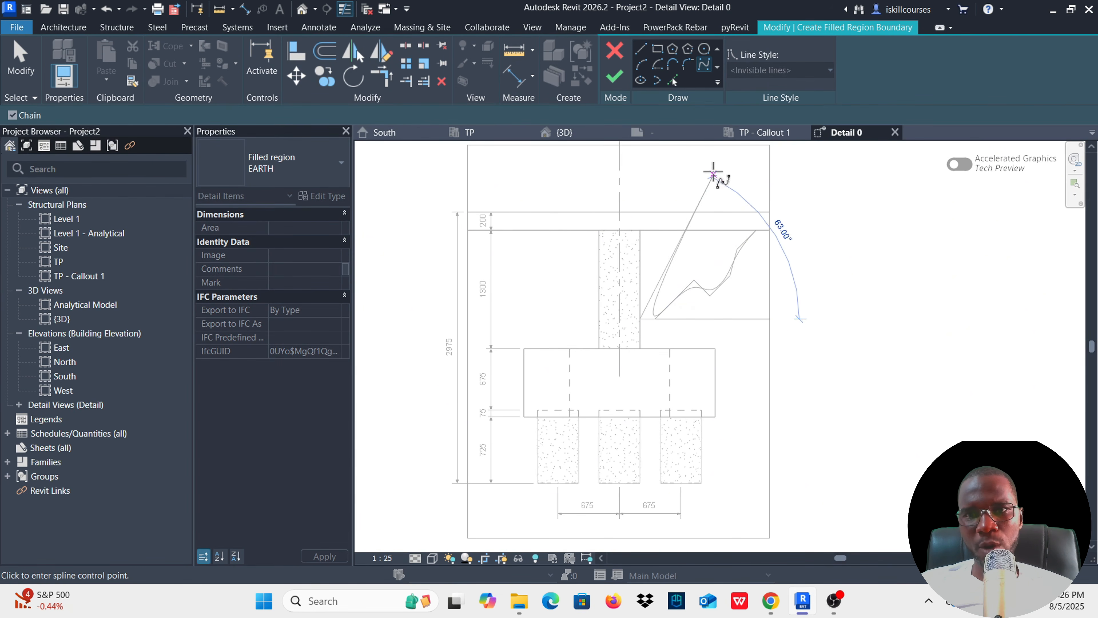
Close the EARTH boundary with straight Medium Lines up the column face and along the slab underside, and finish the filled region.
{"action": "left_click", "coordinate": [640, 50]}
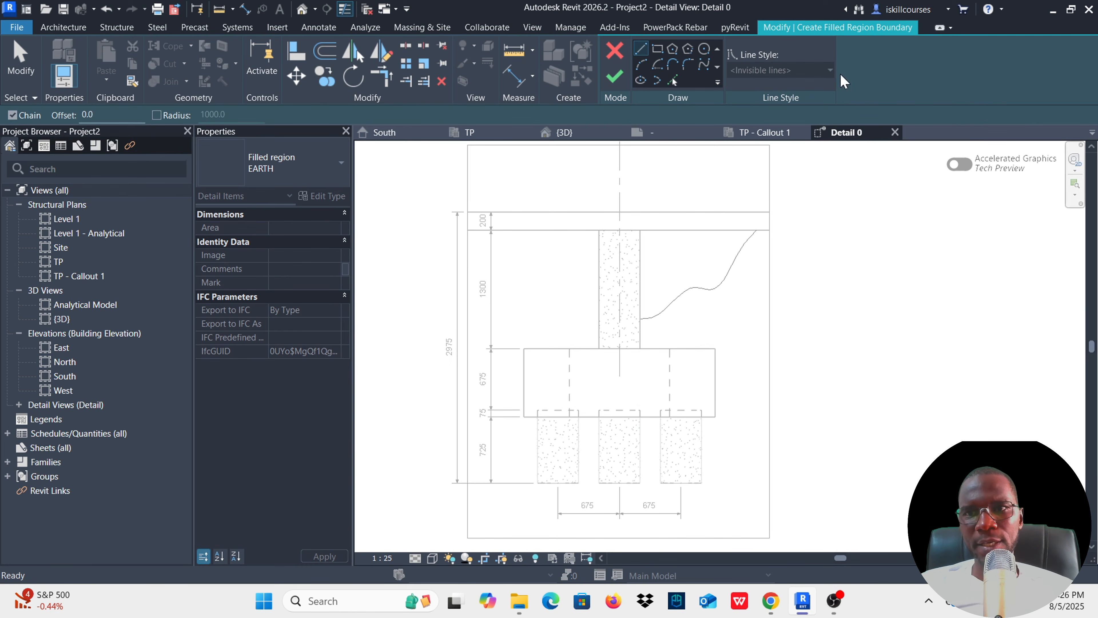
{"action": "left_click", "coordinate": [640, 319]}
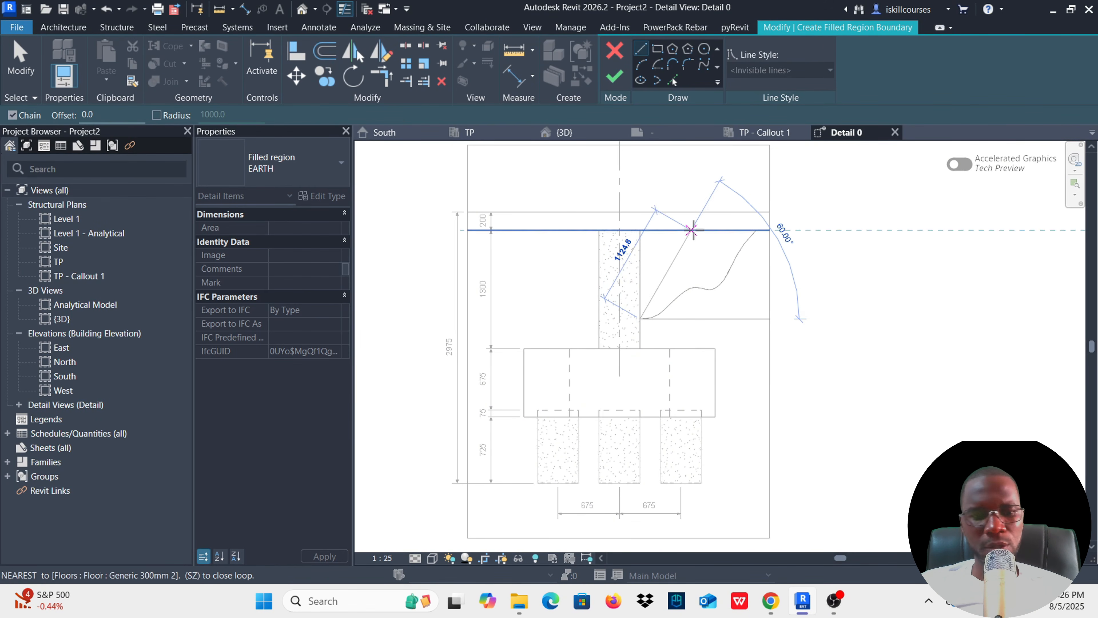
{"action": "key", "text": "Escape"}
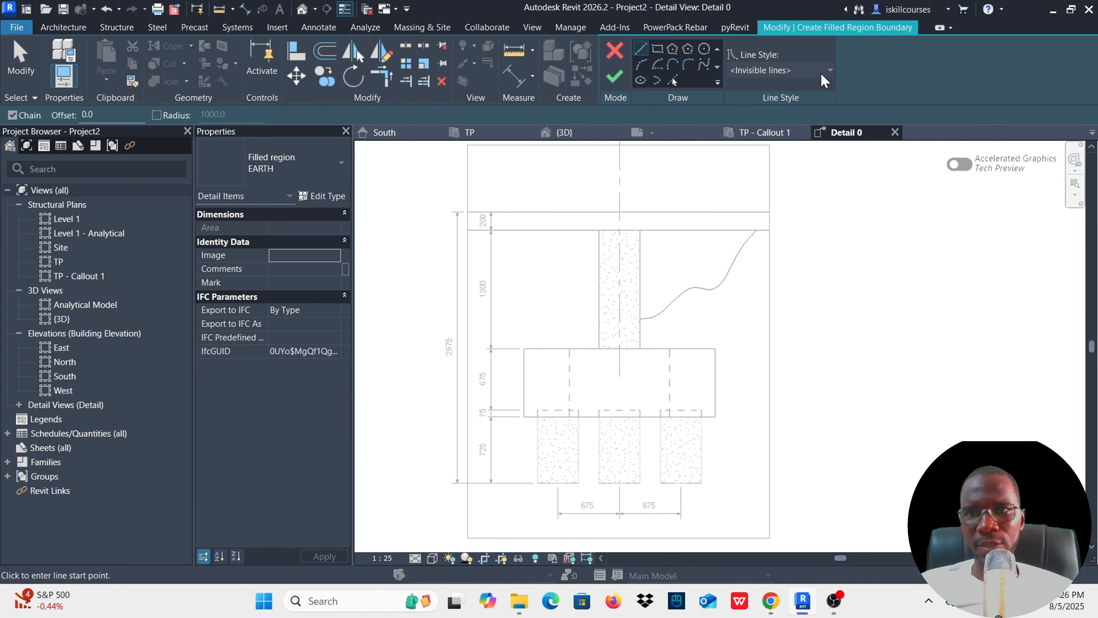
{"action": "left_click", "coordinate": [829, 71]}
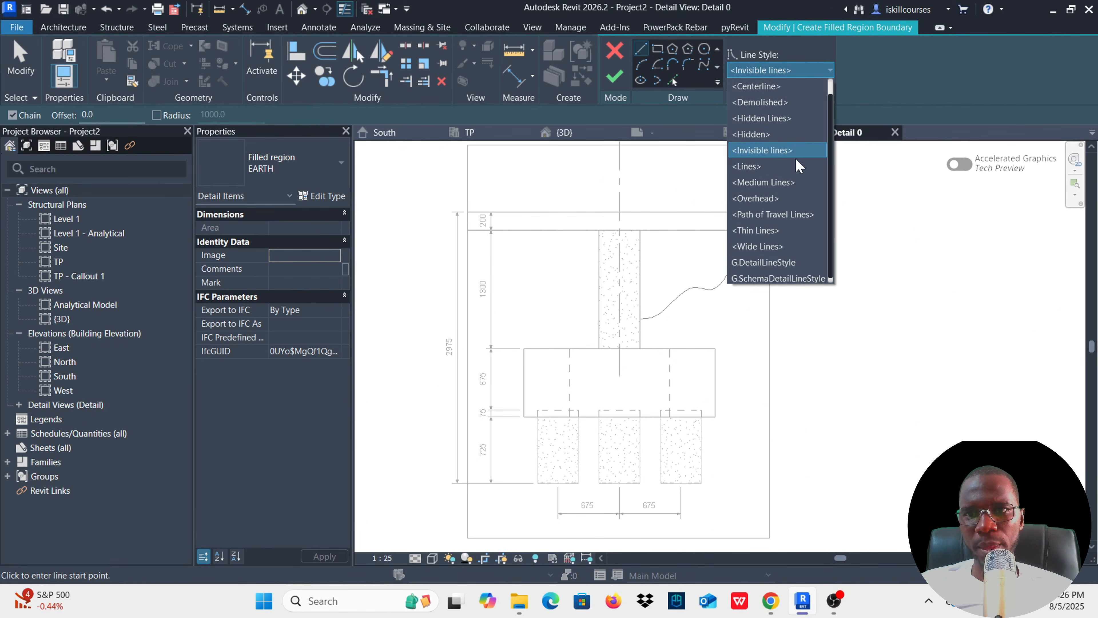
{"action": "left_click", "coordinate": [765, 182]}
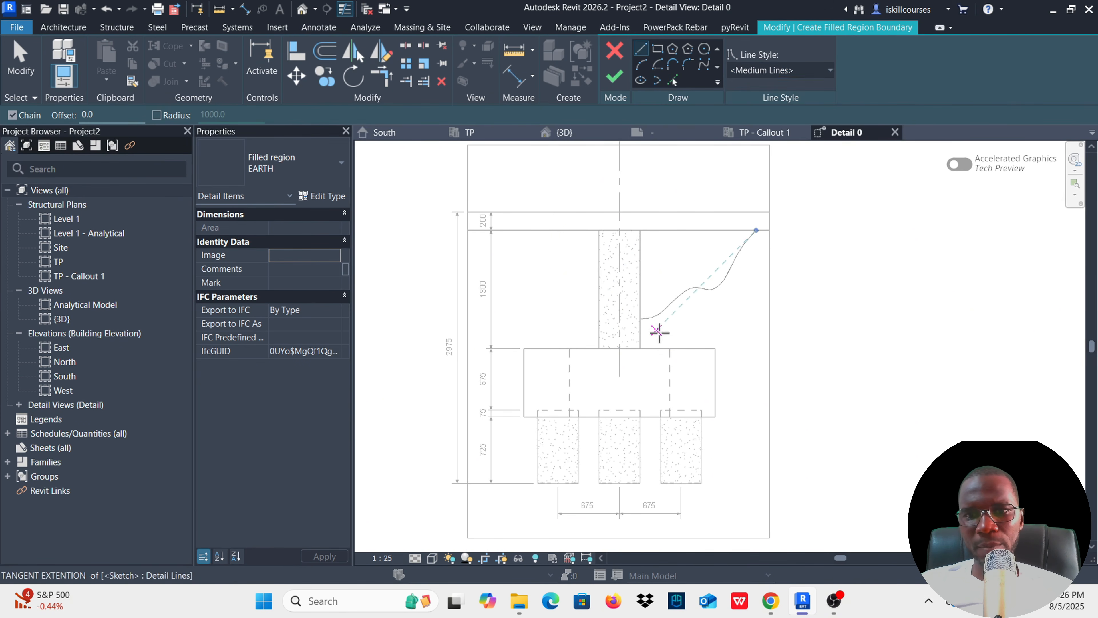
{"action": "left_click", "coordinate": [641, 319]}
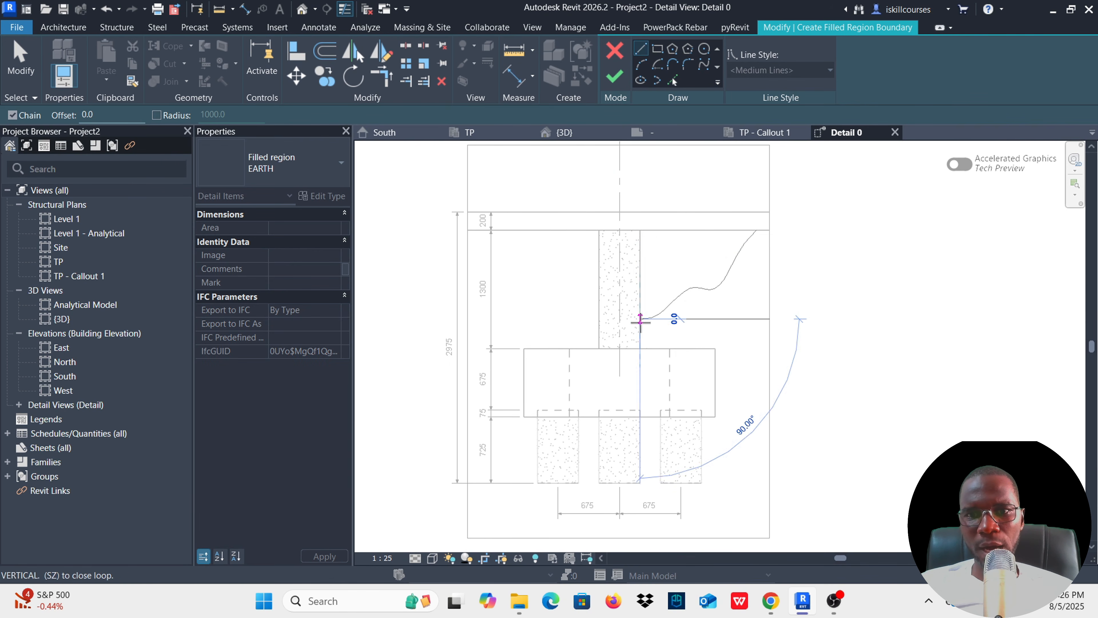
{"action": "left_click", "coordinate": [640, 230]}
{"action": "left_click", "coordinate": [756, 230]}
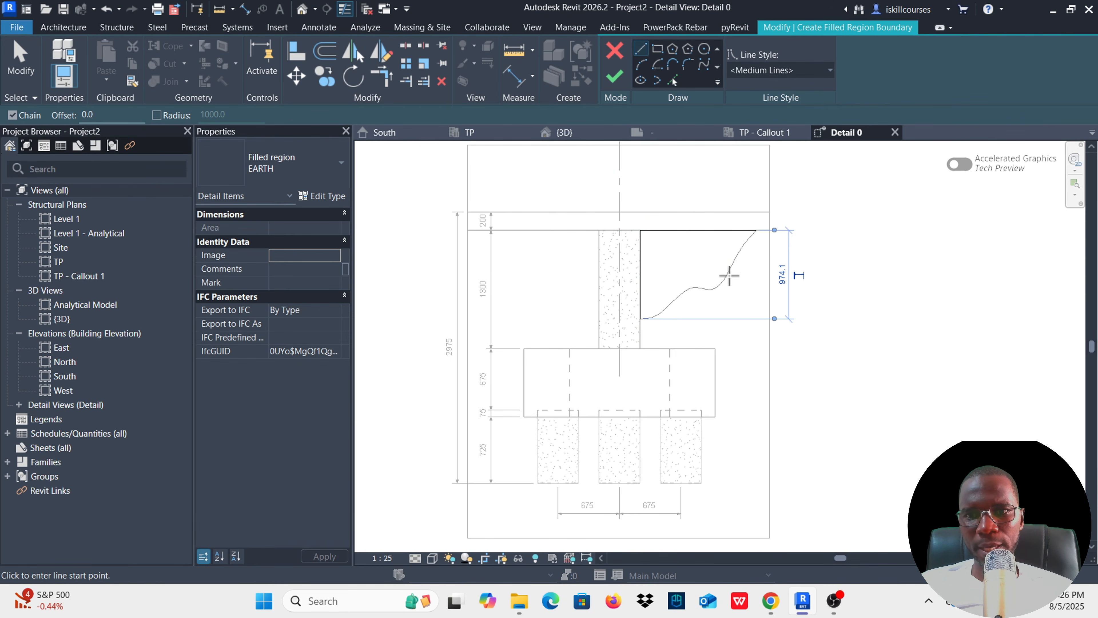
{"action": "scroll", "coordinate": [701, 314], "scroll_direction": "up", "scroll_amount": 2}
{"action": "scroll", "coordinate": [701, 314], "scroll_direction": "down", "scroll_amount": 3}
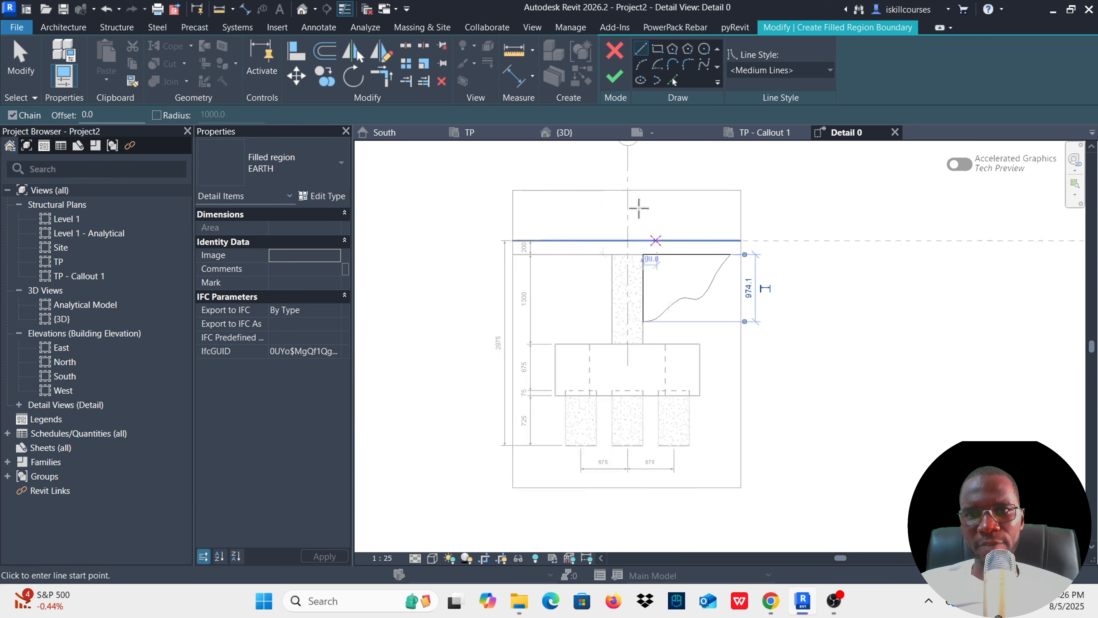
{"action": "left_click", "coordinate": [614, 76]}
{"action": "left_click", "coordinate": [815, 317]}
Override the EARTH filled region's graphics in this view by element to show it in halftone.
{"action": "scroll", "coordinate": [684, 318], "scroll_direction": "up", "scroll_amount": 4}
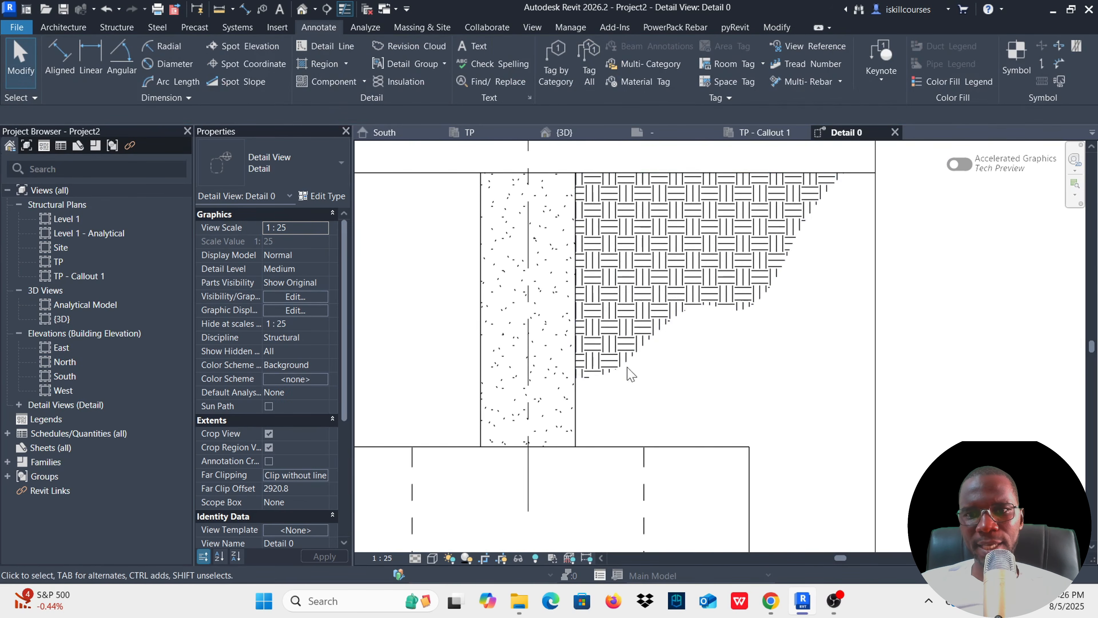
{"action": "scroll", "coordinate": [628, 373], "scroll_direction": "down", "scroll_amount": 2}
{"action": "scroll", "coordinate": [698, 378], "scroll_direction": "up", "scroll_amount": 1}
{"action": "scroll", "coordinate": [702, 385], "scroll_direction": "up", "scroll_amount": 1}
{"action": "left_click", "coordinate": [682, 308]}
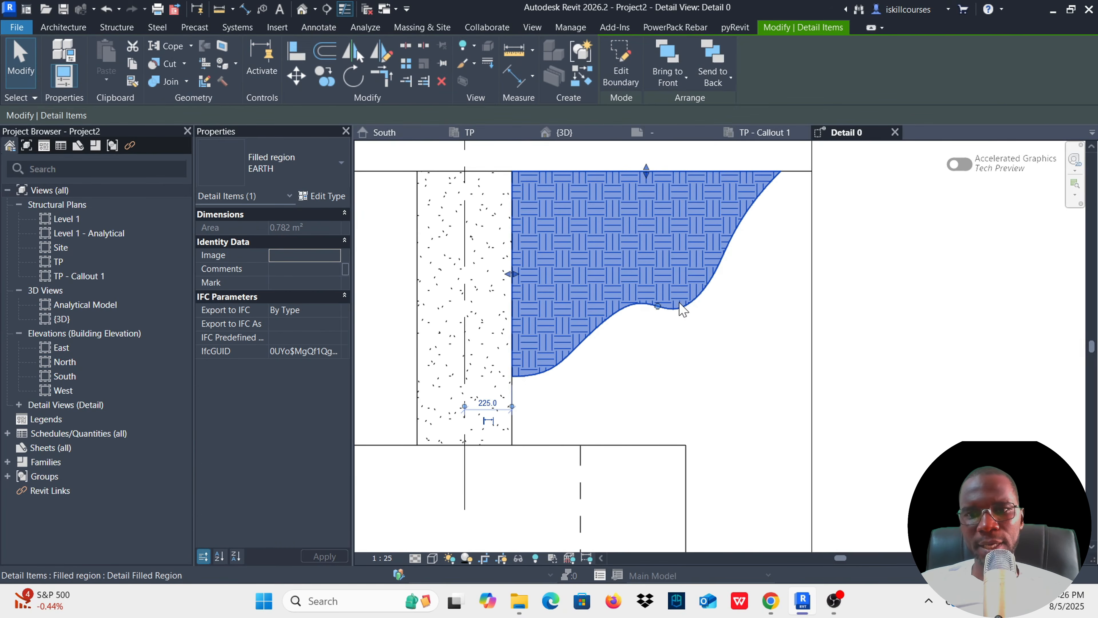
{"action": "right_click", "coordinate": [683, 310]}
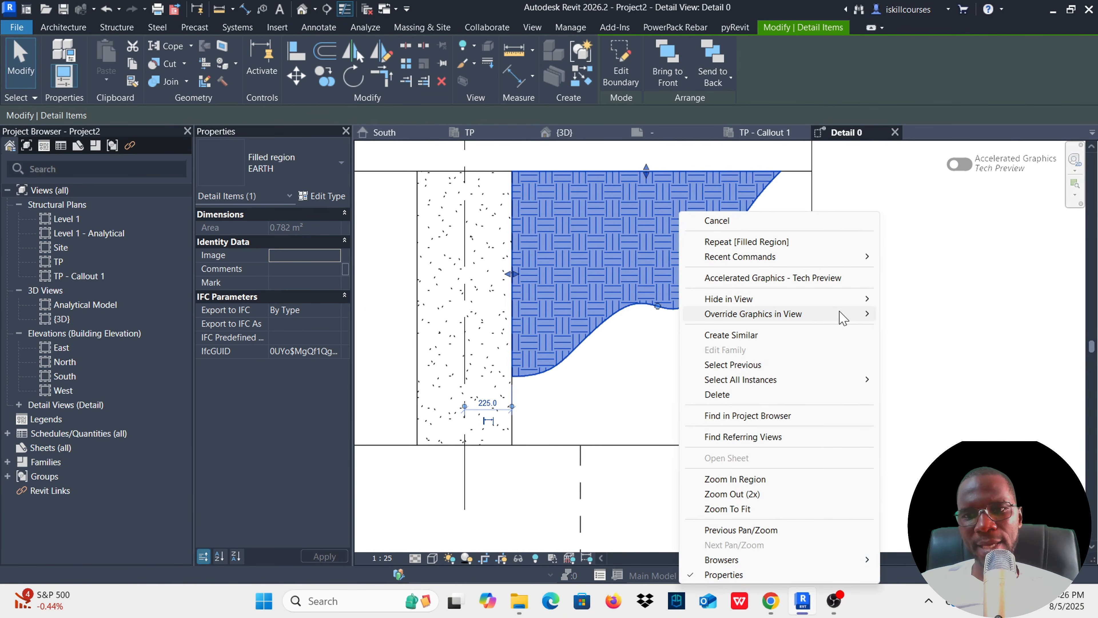
{"action": "mouse_move", "coordinate": [845, 314]}
{"action": "left_click", "coordinate": [907, 315]}
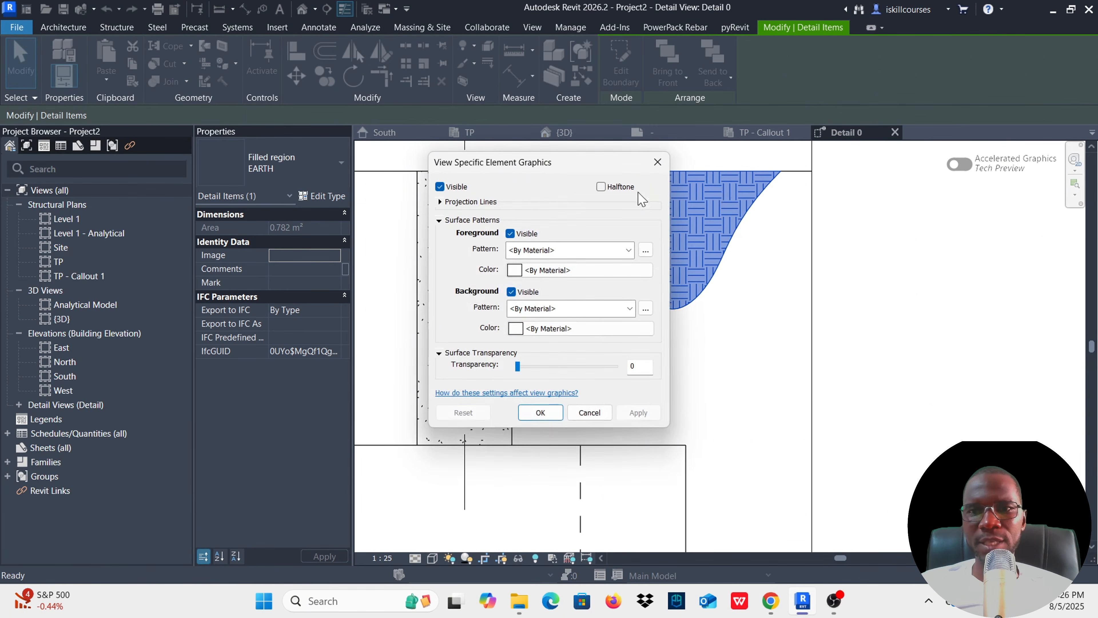
{"action": "left_click", "coordinate": [638, 412]}
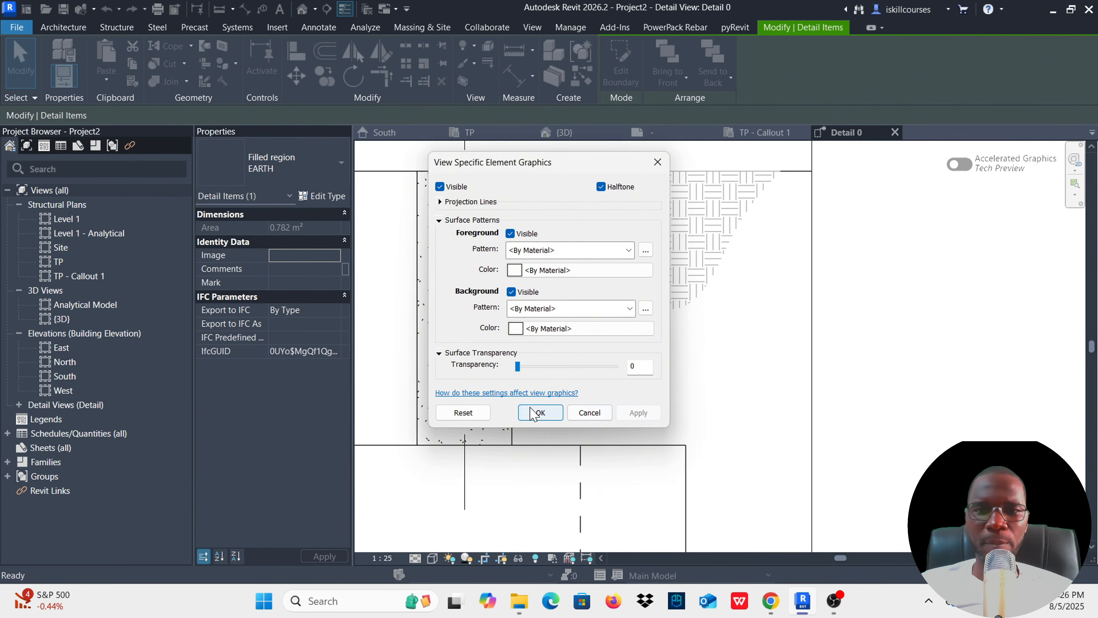
{"action": "left_click", "coordinate": [541, 413]}
{"action": "key", "text": "Escape"}
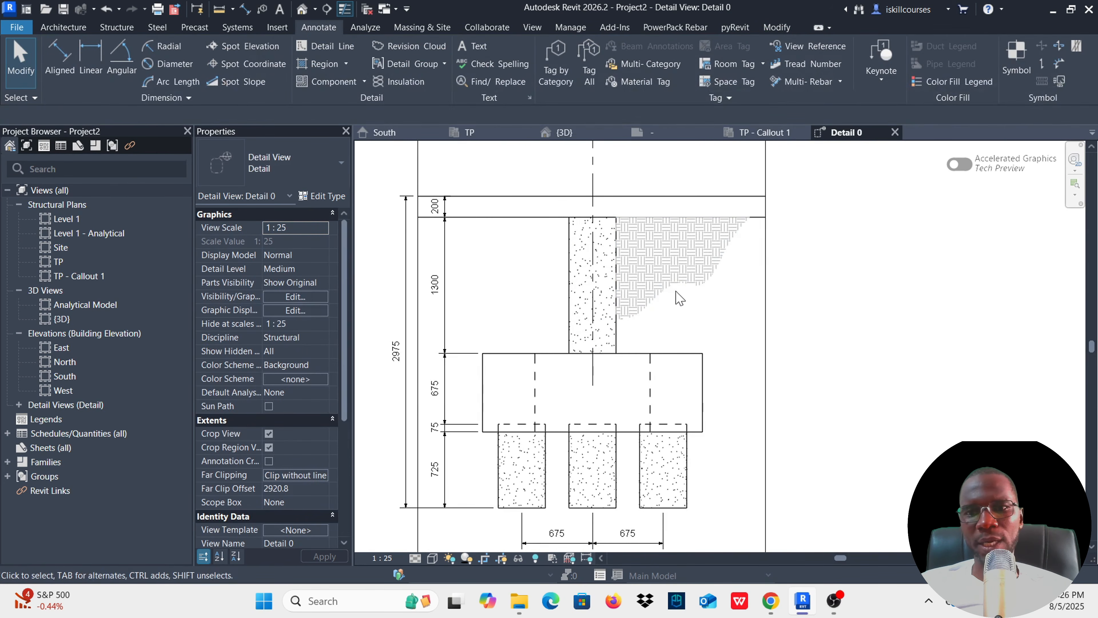
Mirror a copy of the earth region about the column's grid line and hide the view's crop region.
{"action": "left_click", "coordinate": [678, 297]}
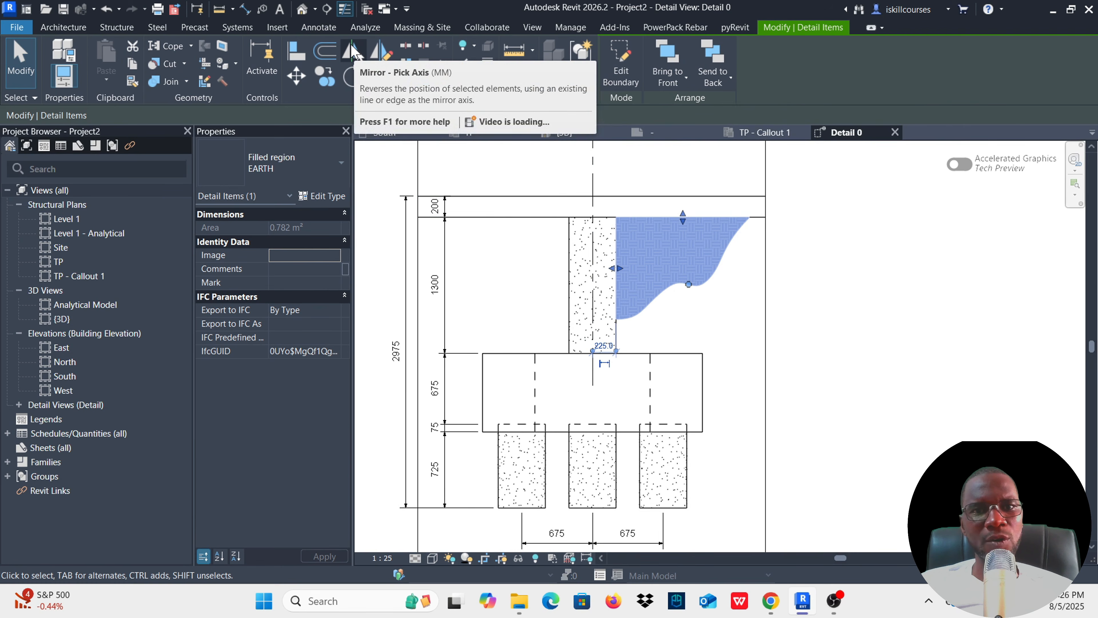
{"action": "left_click", "coordinate": [352, 54]}
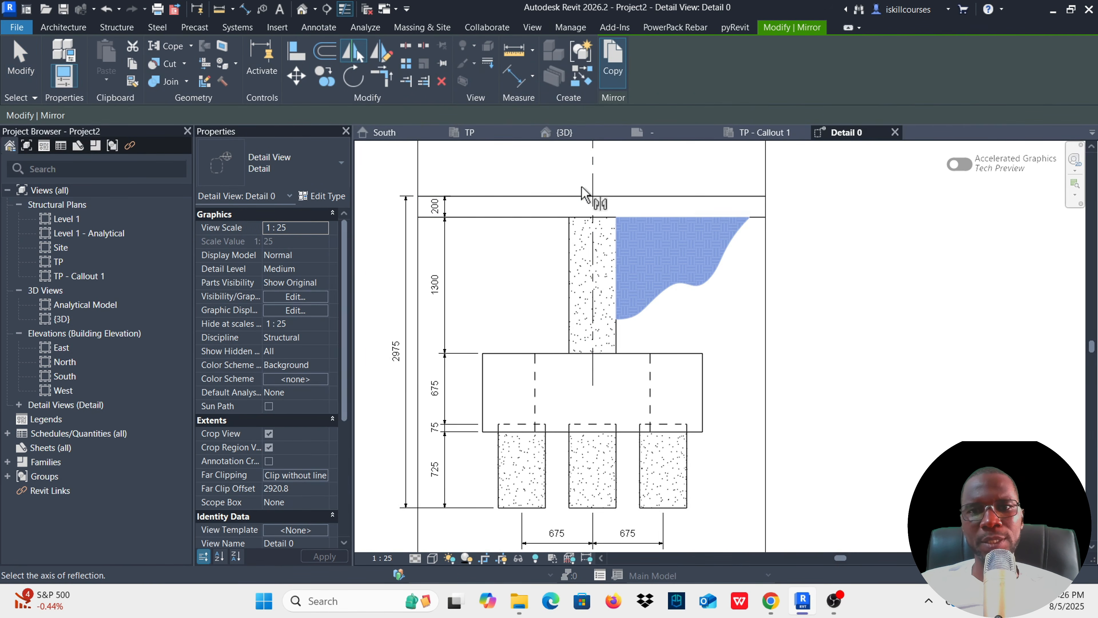
{"action": "left_click", "coordinate": [593, 179]}
{"action": "key", "text": "Escape"}
{"action": "scroll", "coordinate": [519, 338], "scroll_direction": "down", "scroll_amount": 3}
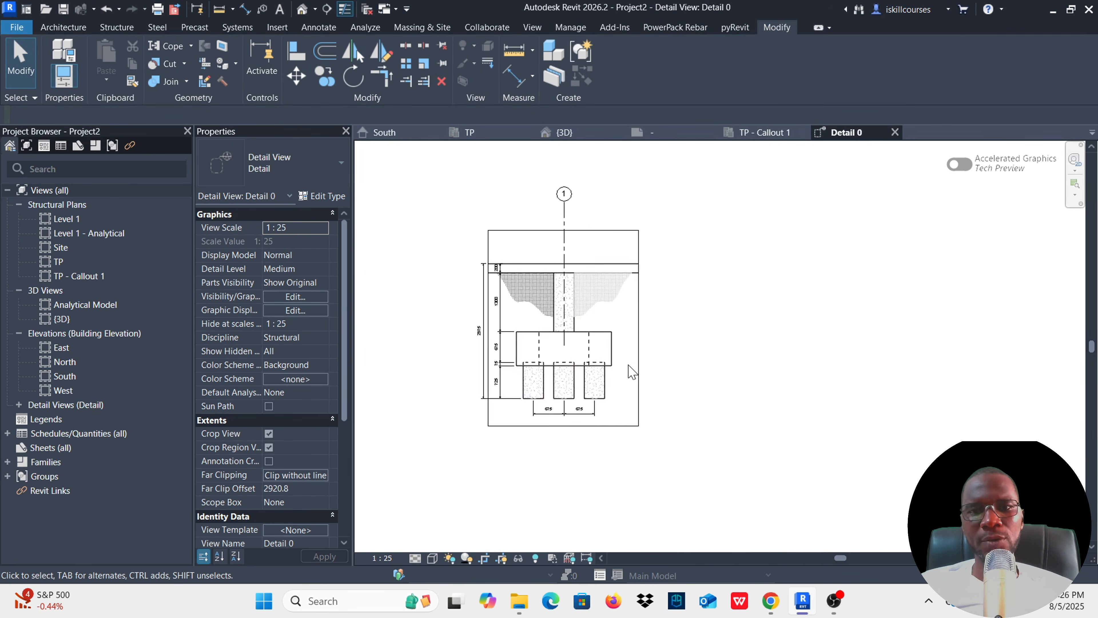
{"action": "scroll", "coordinate": [580, 346], "scroll_direction": "up", "scroll_amount": 1}
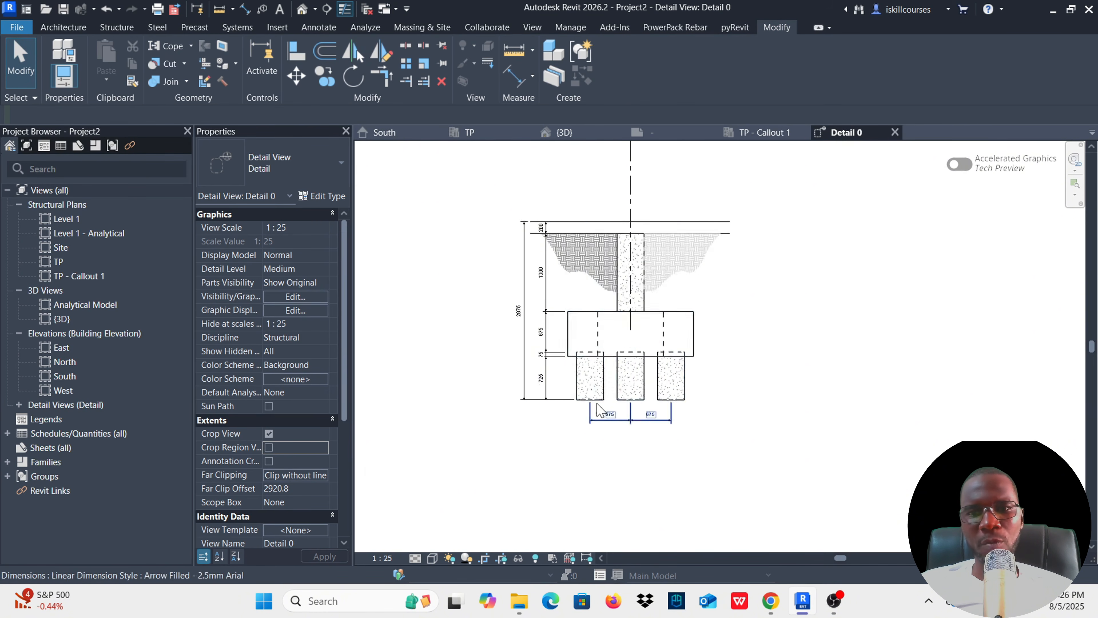
Apply the halftone by-element graphics override to the mirrored earth region on the column's left side.
{"action": "scroll", "coordinate": [649, 457], "scroll_direction": "up", "scroll_amount": 2}
{"action": "left_click", "coordinate": [594, 225]}
{"action": "right_click", "coordinate": [591, 218]}
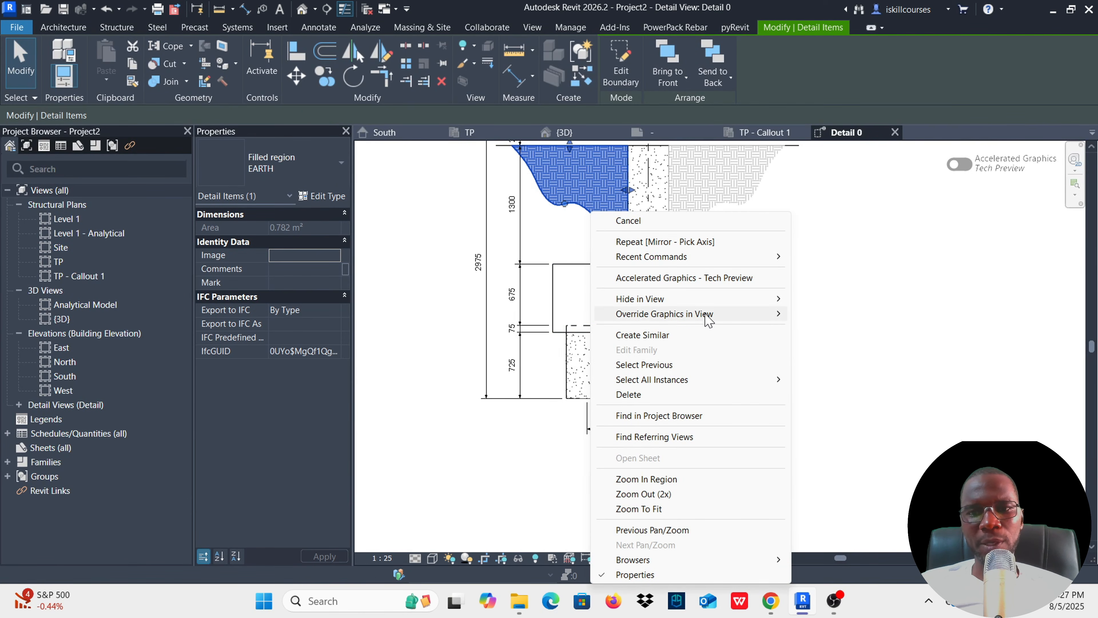
{"action": "left_click", "coordinate": [824, 314]}
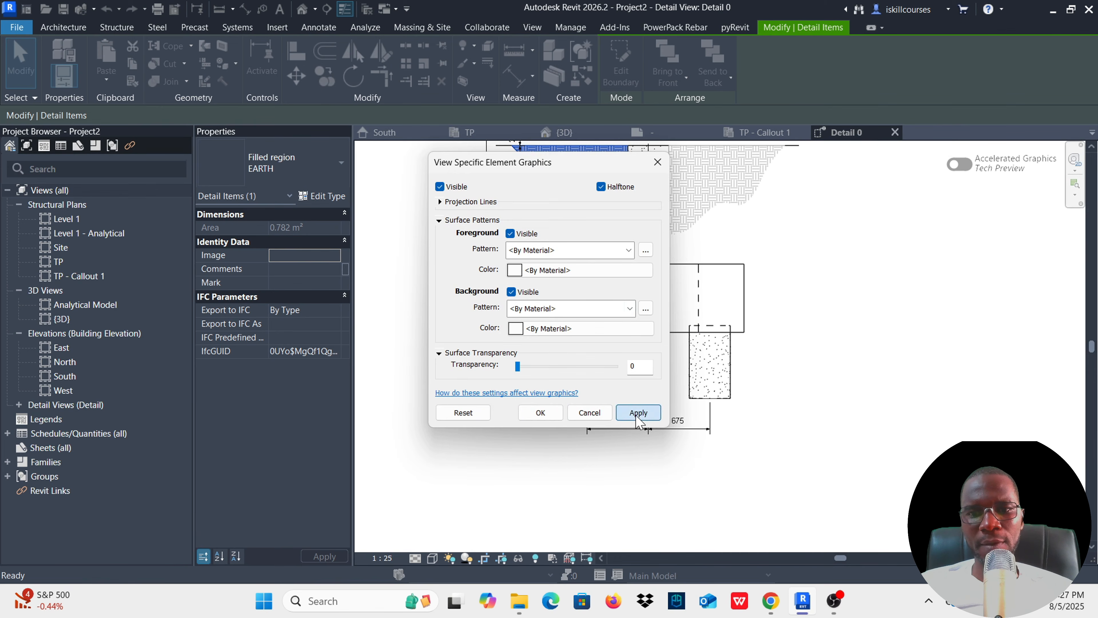
{"action": "left_click", "coordinate": [636, 416]}
{"action": "left_click", "coordinate": [543, 415]}
{"action": "left_click", "coordinate": [896, 348]}
{"action": "scroll", "coordinate": [619, 341], "scroll_direction": "down", "scroll_amount": 3}
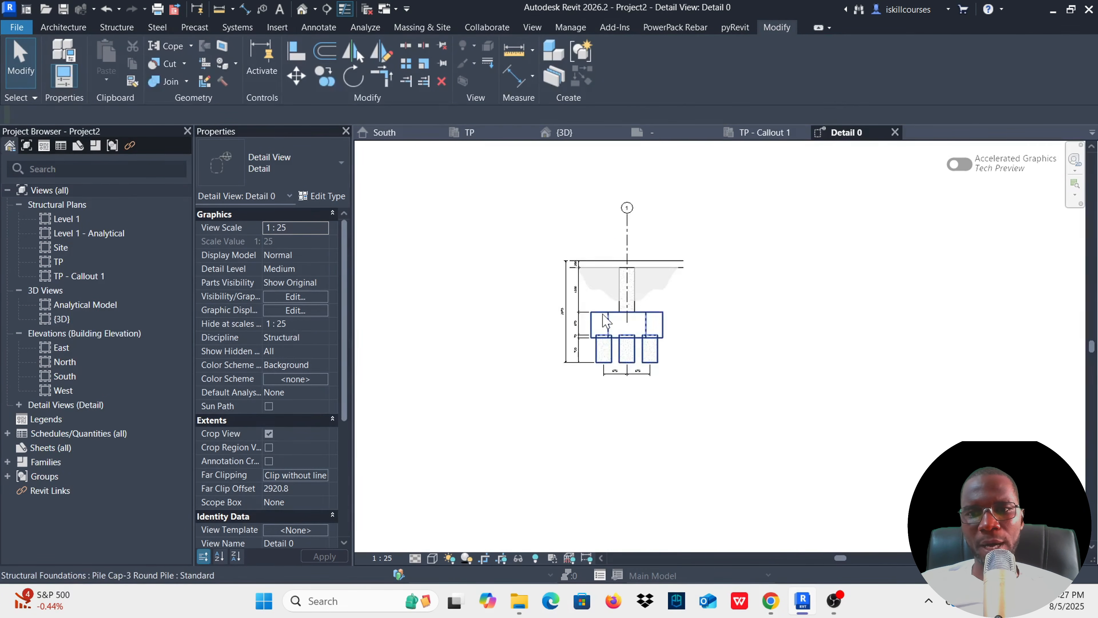
{"action": "scroll", "coordinate": [603, 307], "scroll_direction": "up", "scroll_amount": 4}
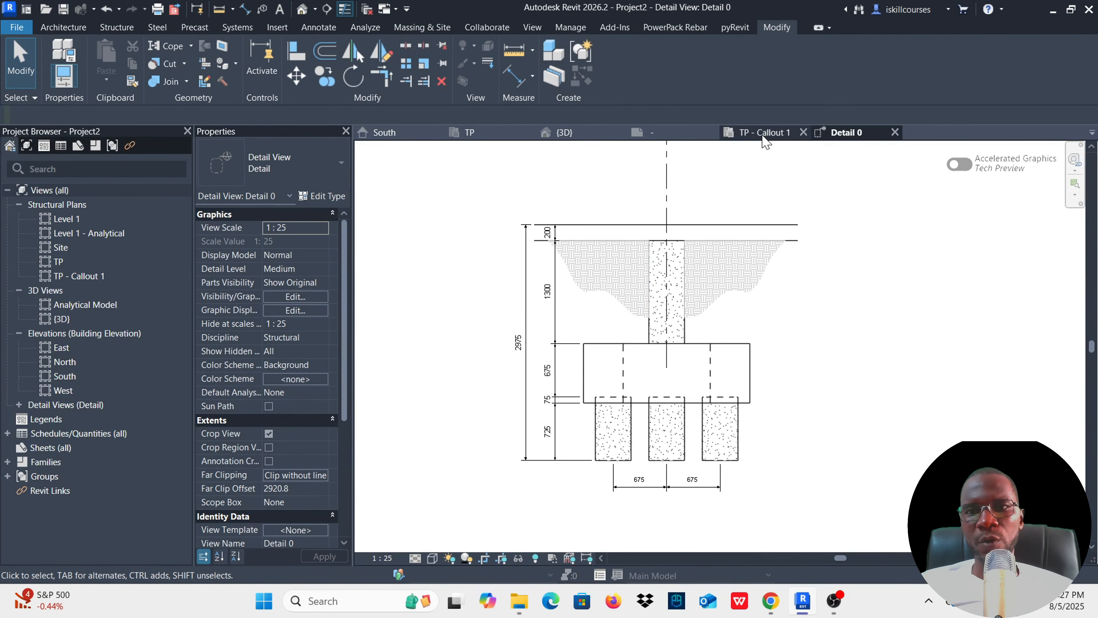
Close the M_Structural Foundation Tag family without saving its changes.
{"action": "left_click", "coordinate": [764, 133]}
{"action": "scroll", "coordinate": [707, 298], "scroll_direction": "down", "scroll_amount": 4}
{"action": "scroll", "coordinate": [706, 298], "scroll_direction": "up", "scroll_amount": 2}
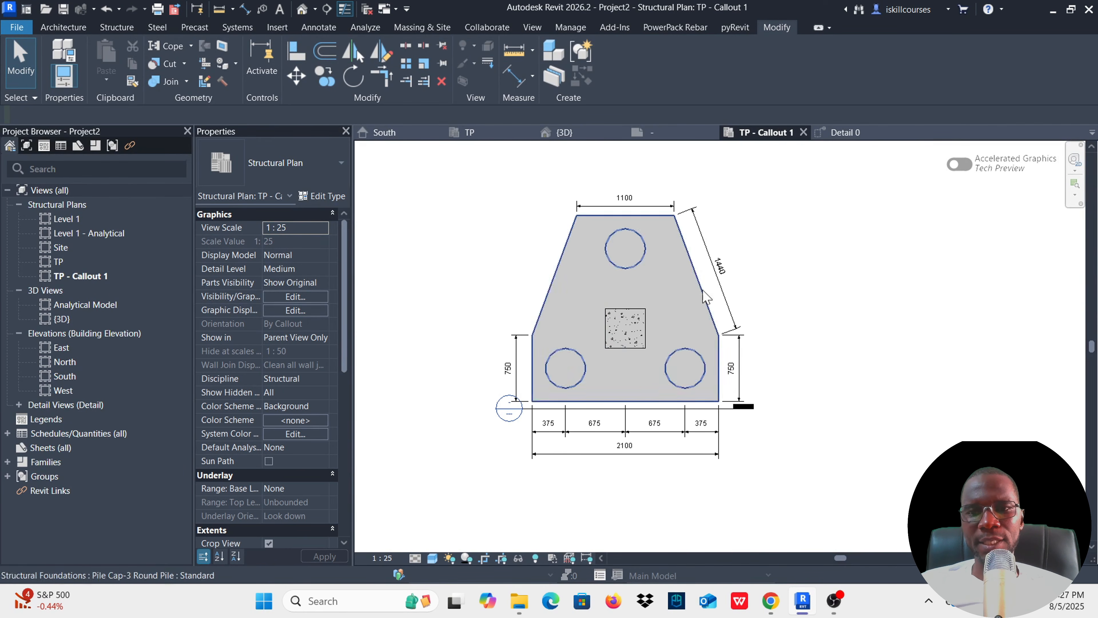
{"action": "left_click", "coordinate": [679, 133]}
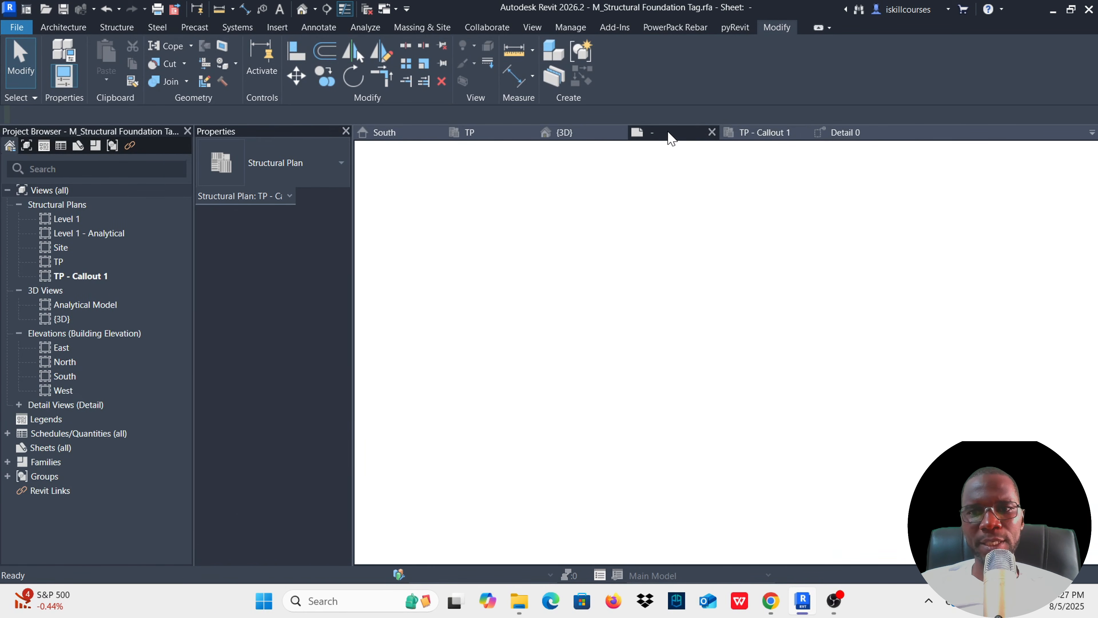
{"action": "left_click", "coordinate": [712, 133]}
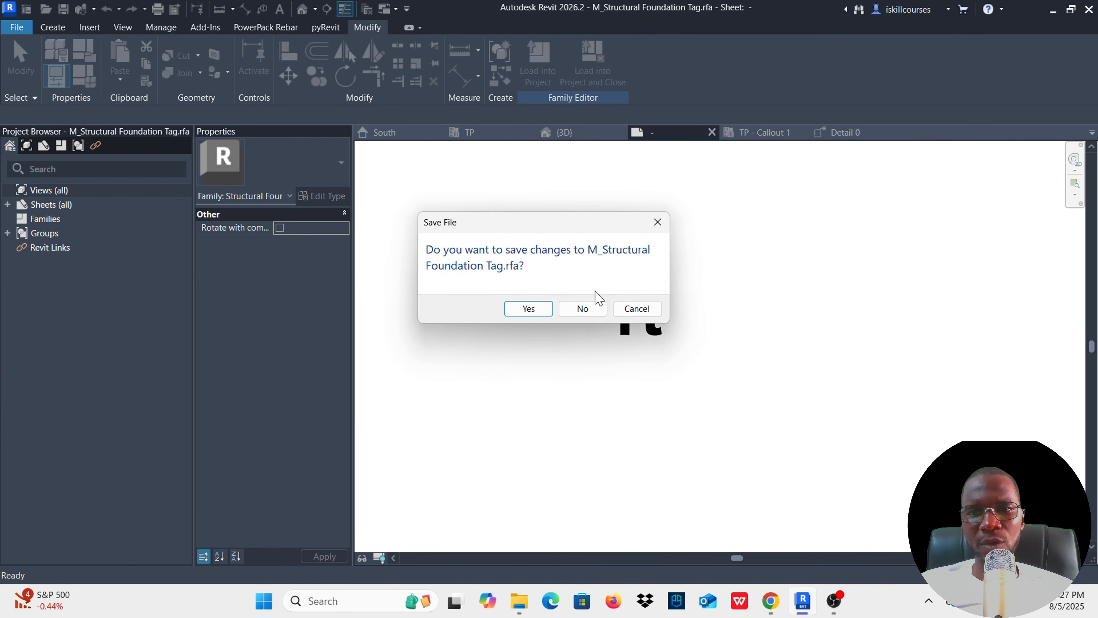
{"action": "left_click", "coordinate": [583, 314]}
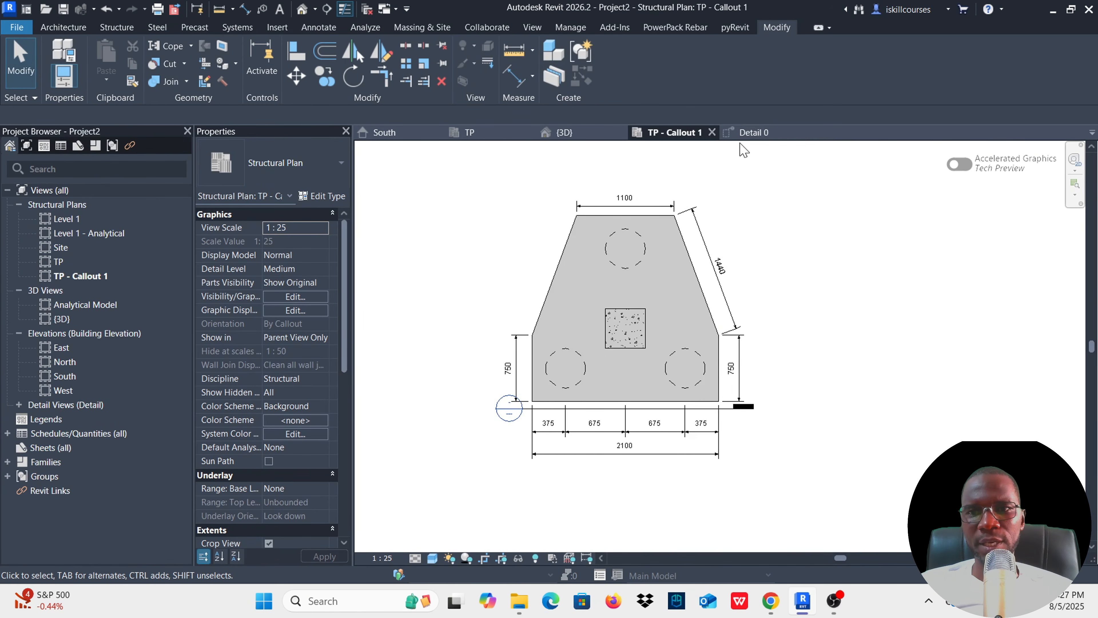
In the TP plan, move the 7000 mm grid dimension and the adjacent pile cap dimension chain farther outward from grid 1.
{"action": "left_click", "coordinate": [754, 134]}
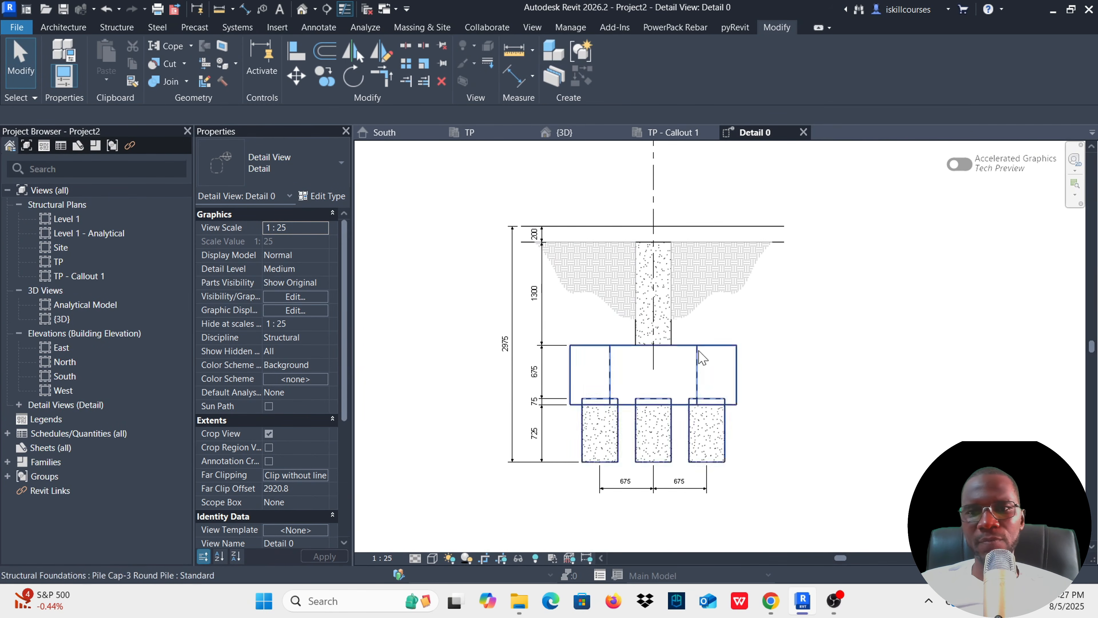
{"action": "left_click", "coordinate": [678, 135]}
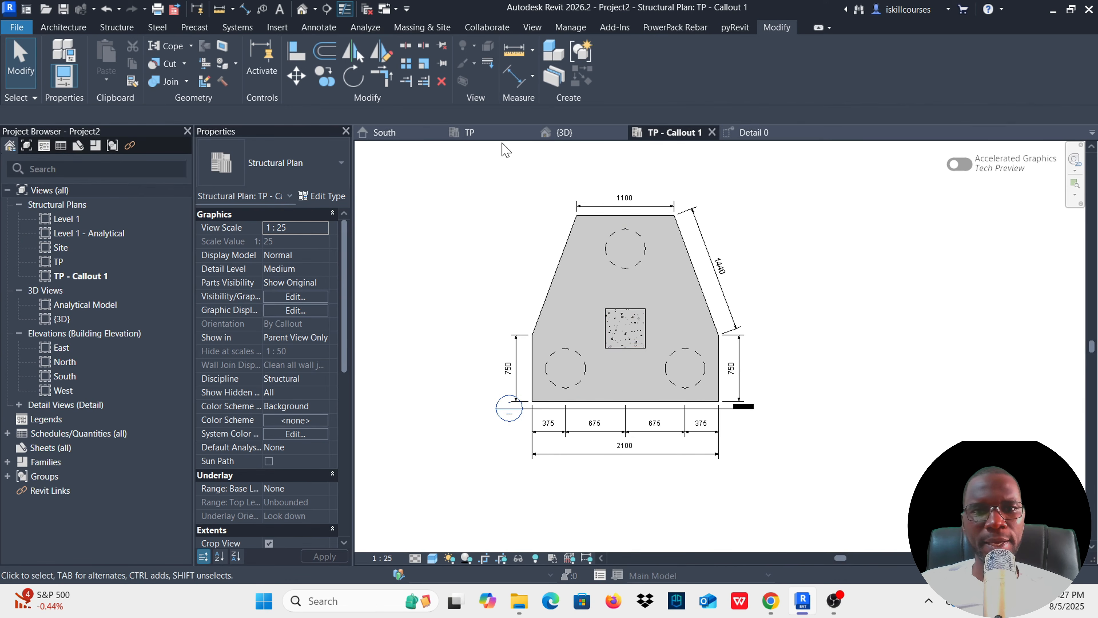
{"action": "left_click", "coordinate": [491, 138]}
{"action": "scroll", "coordinate": [666, 294], "scroll_direction": "down", "scroll_amount": 5}
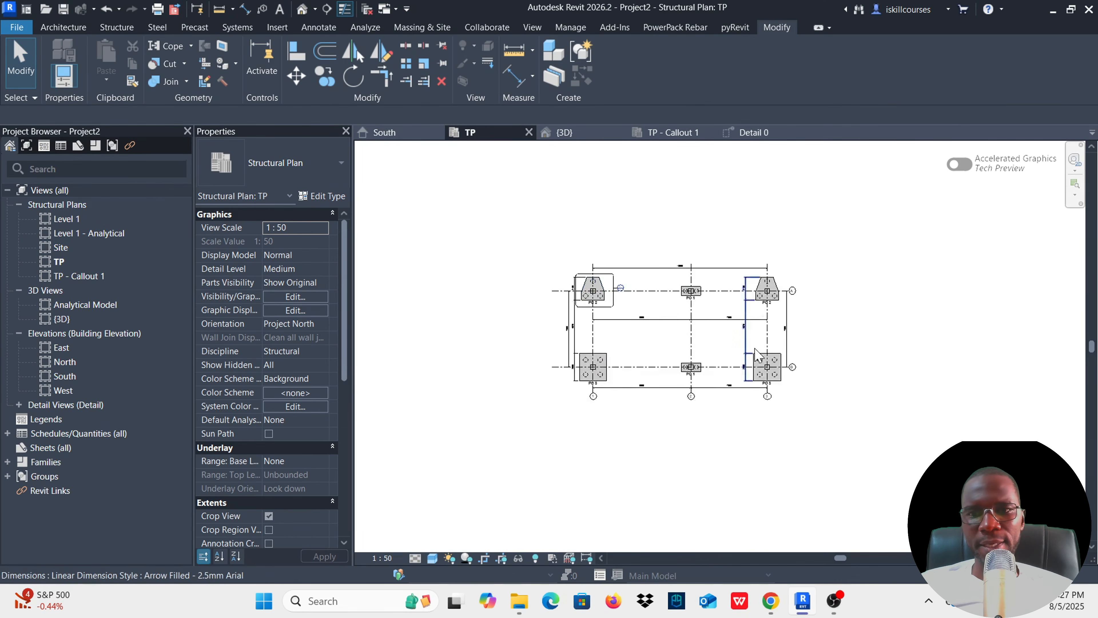
{"action": "scroll", "coordinate": [734, 347], "scroll_direction": "up", "scroll_amount": 2}
{"action": "scroll", "coordinate": [734, 348], "scroll_direction": "down", "scroll_amount": 2}
{"action": "scroll", "coordinate": [619, 314], "scroll_direction": "up", "scroll_amount": 5}
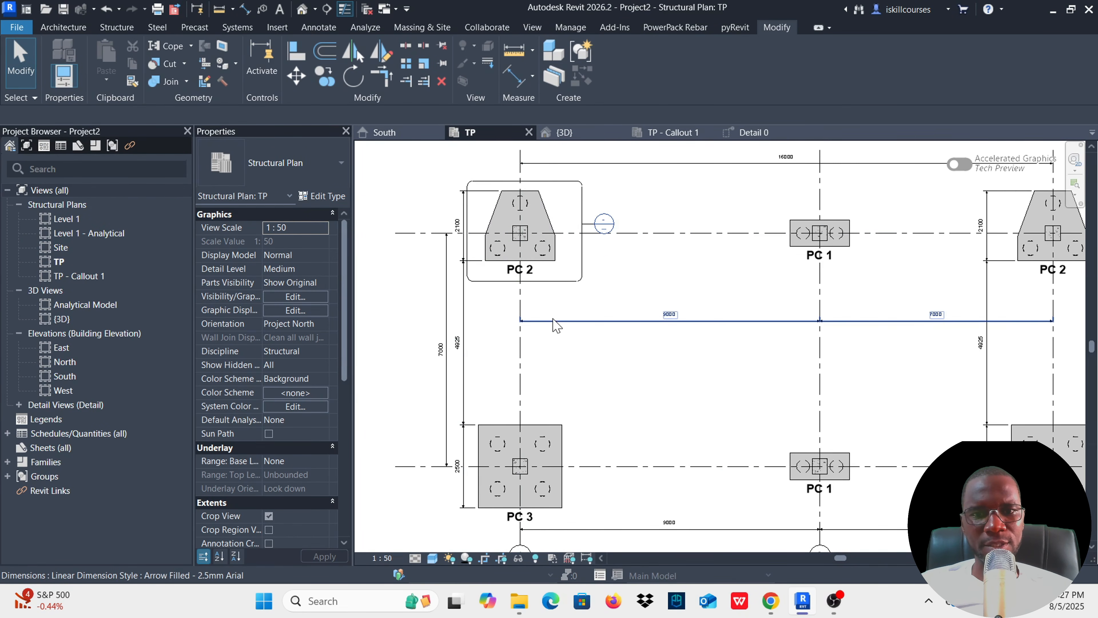
{"action": "left_click", "coordinate": [446, 307]}
{"action": "left_click_drag", "start_coordinate": [447, 308], "coordinate": [414, 308]}
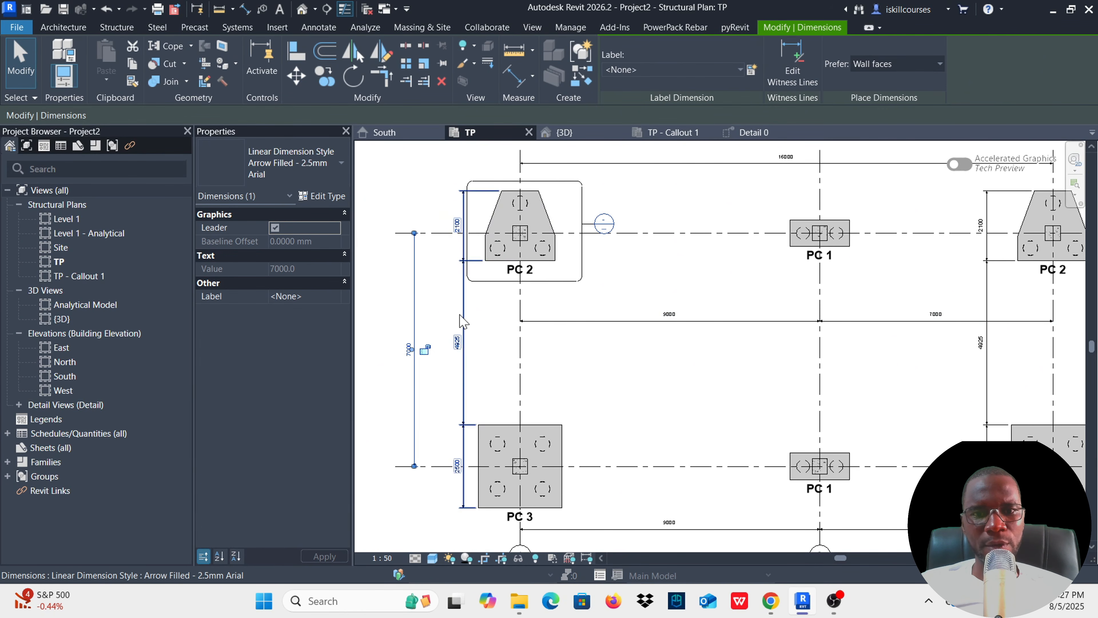
{"action": "left_click", "coordinate": [464, 322]}
{"action": "left_click_drag", "start_coordinate": [476, 322], "coordinate": [436, 312]}
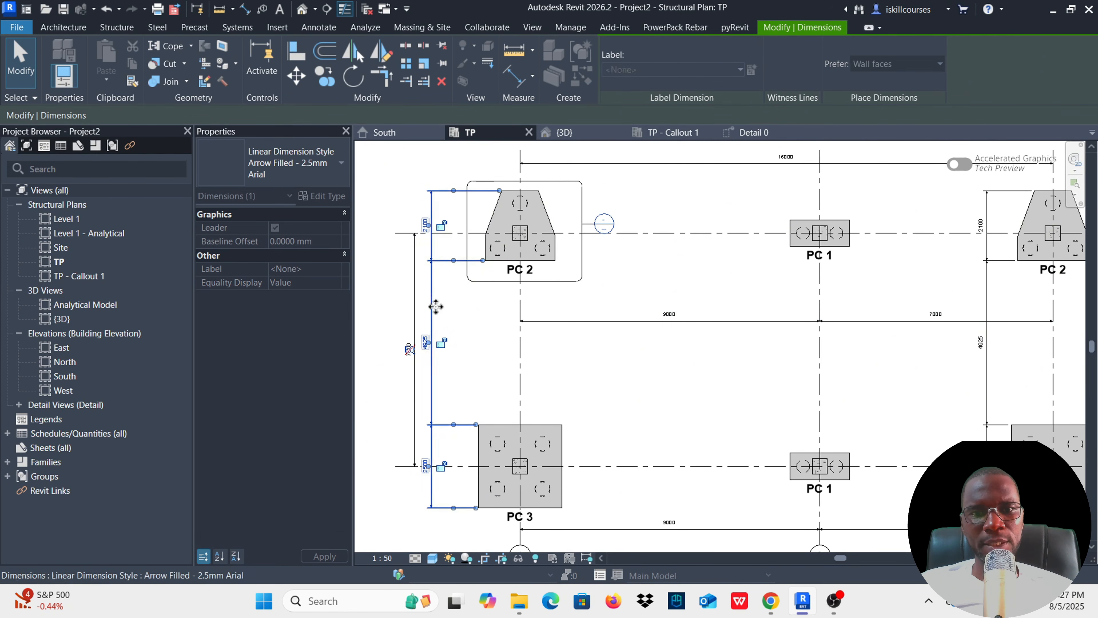
{"action": "left_click", "coordinate": [436, 225]}
{"action": "scroll", "coordinate": [436, 225], "scroll_direction": "down", "scroll_amount": 3}
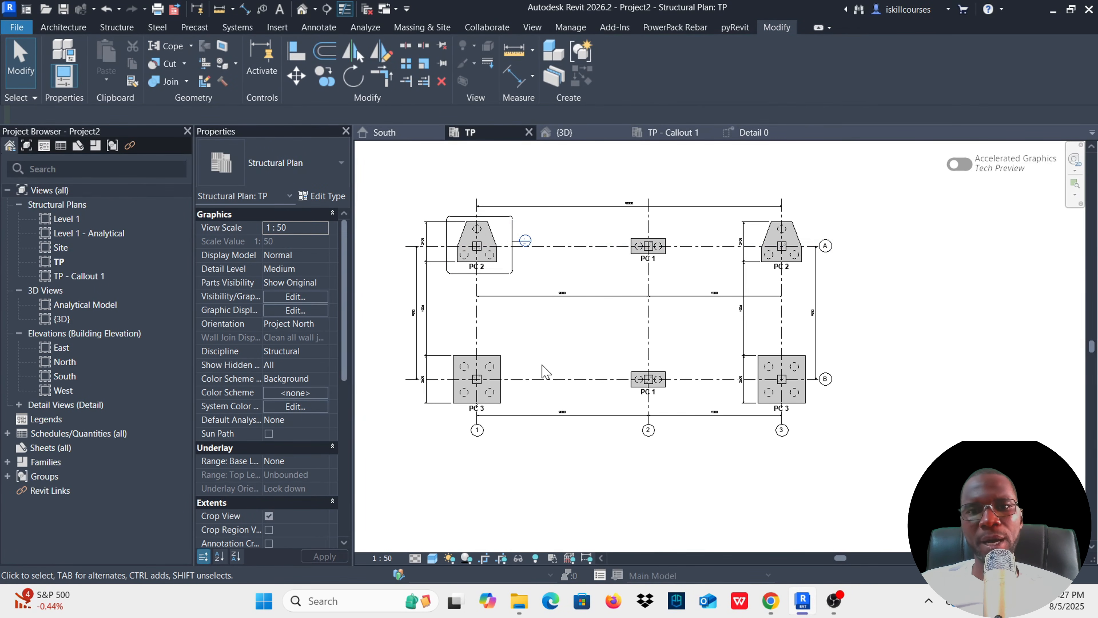
Review the TP - Callout 1 and 3D views and return to the Detail 0 section.
{"action": "left_click", "coordinate": [751, 133]}
{"action": "left_click", "coordinate": [679, 132]}
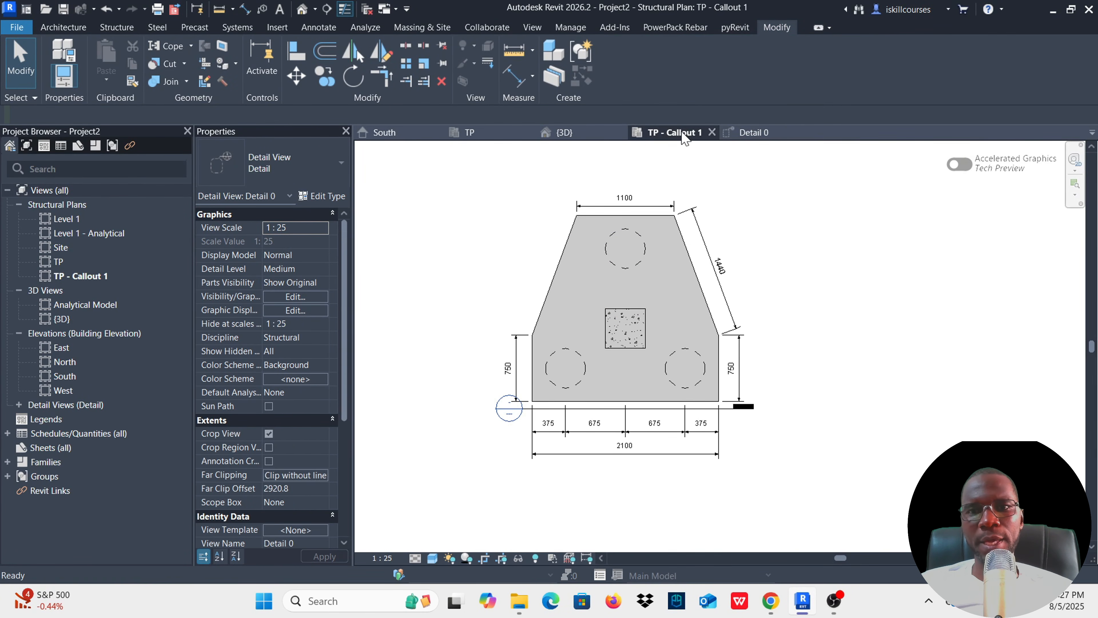
{"action": "left_click", "coordinate": [565, 133]}
{"action": "left_click", "coordinate": [752, 133]}
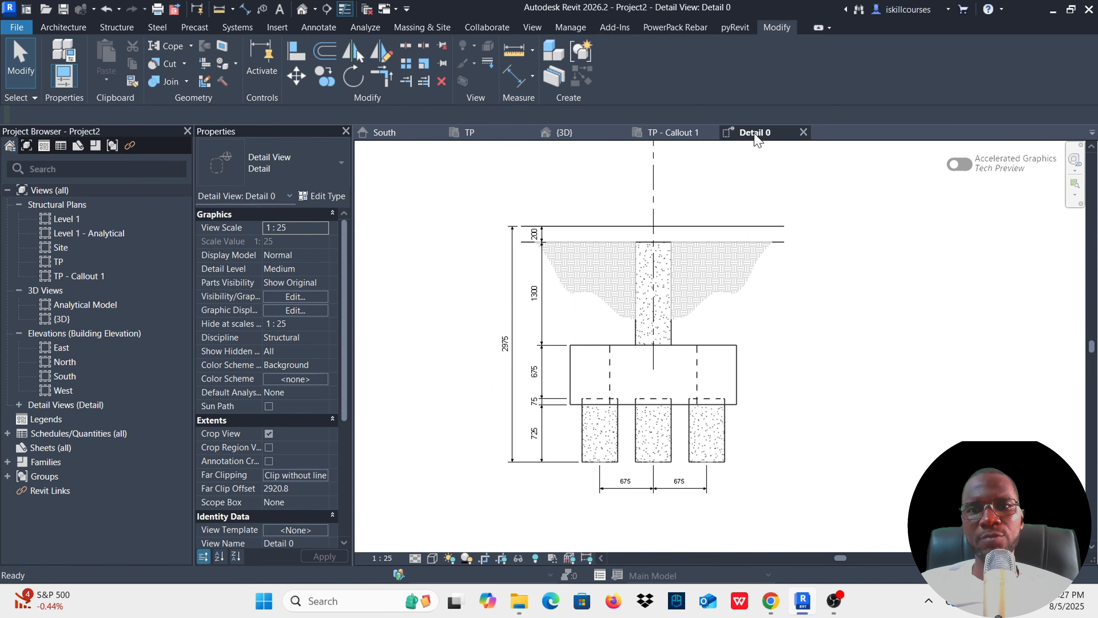